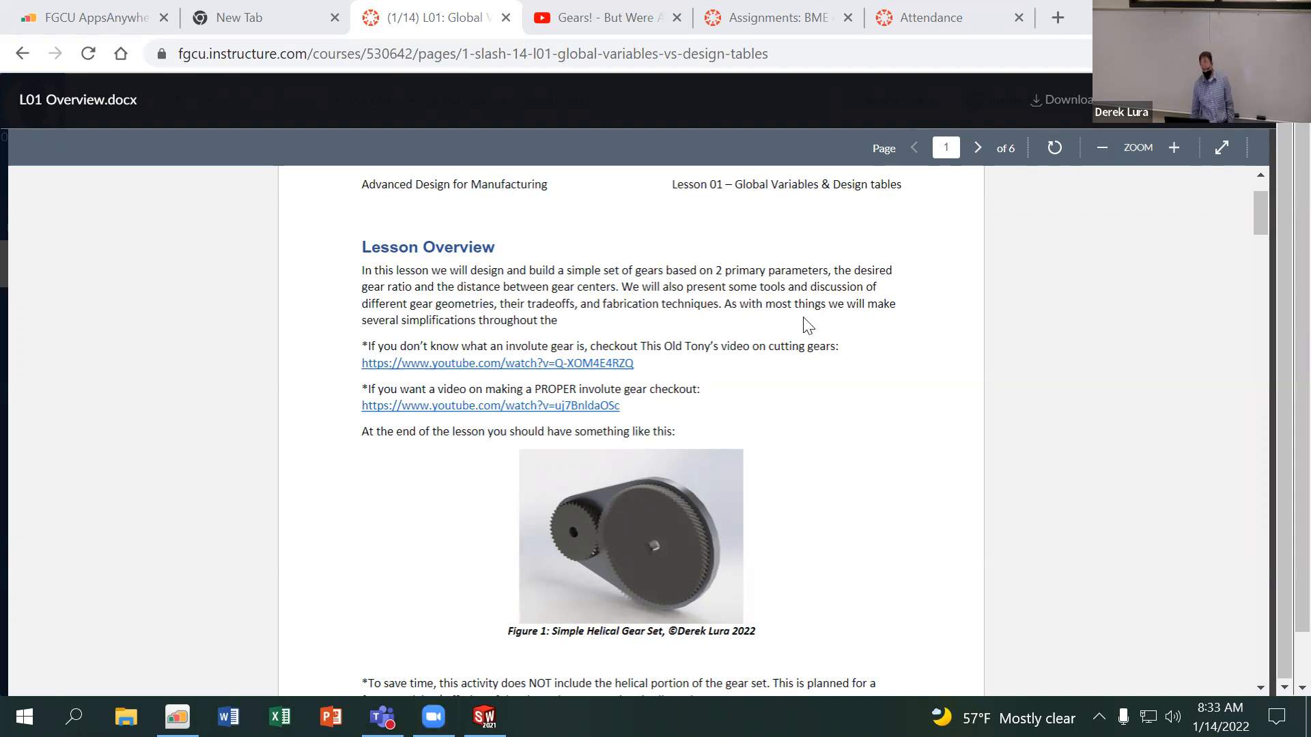
# Switch to SOLIDWORKS and create a new part with IPS units and the ANSI dimension standard
pyautogui.click(485, 717)
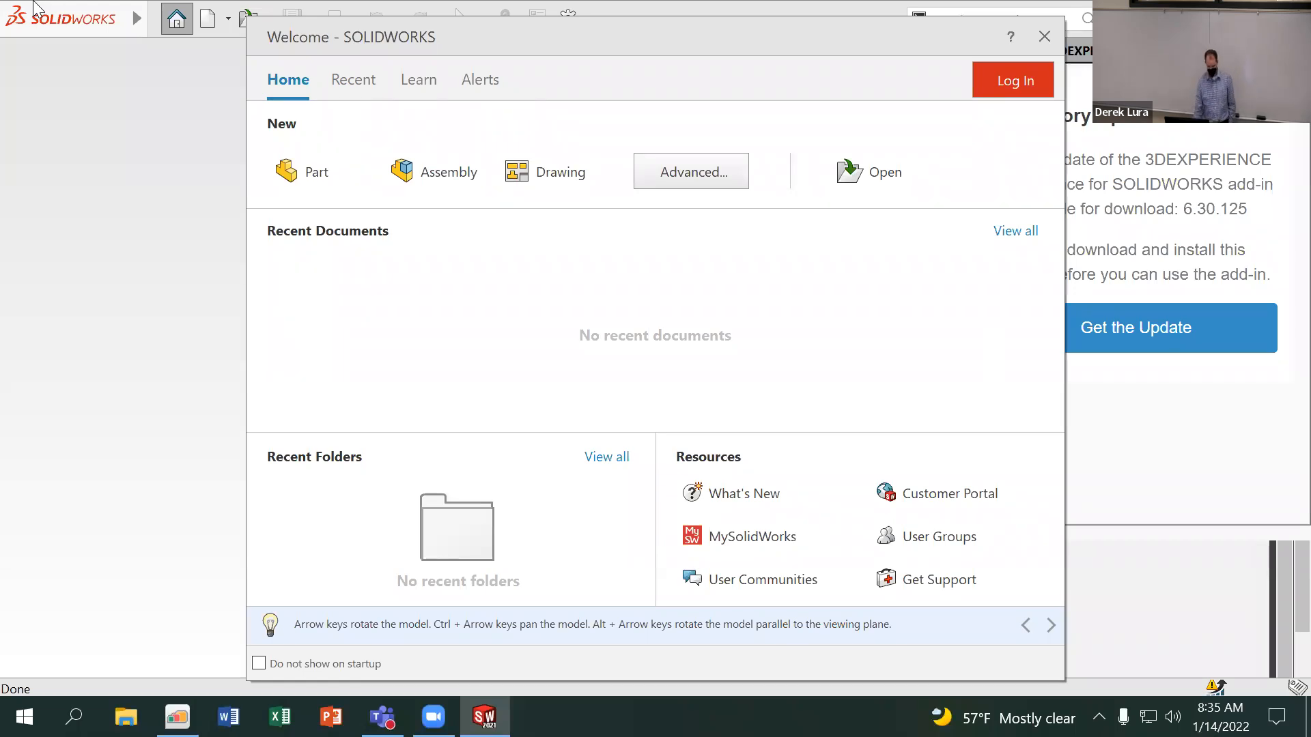
pyautogui.click(299, 174)
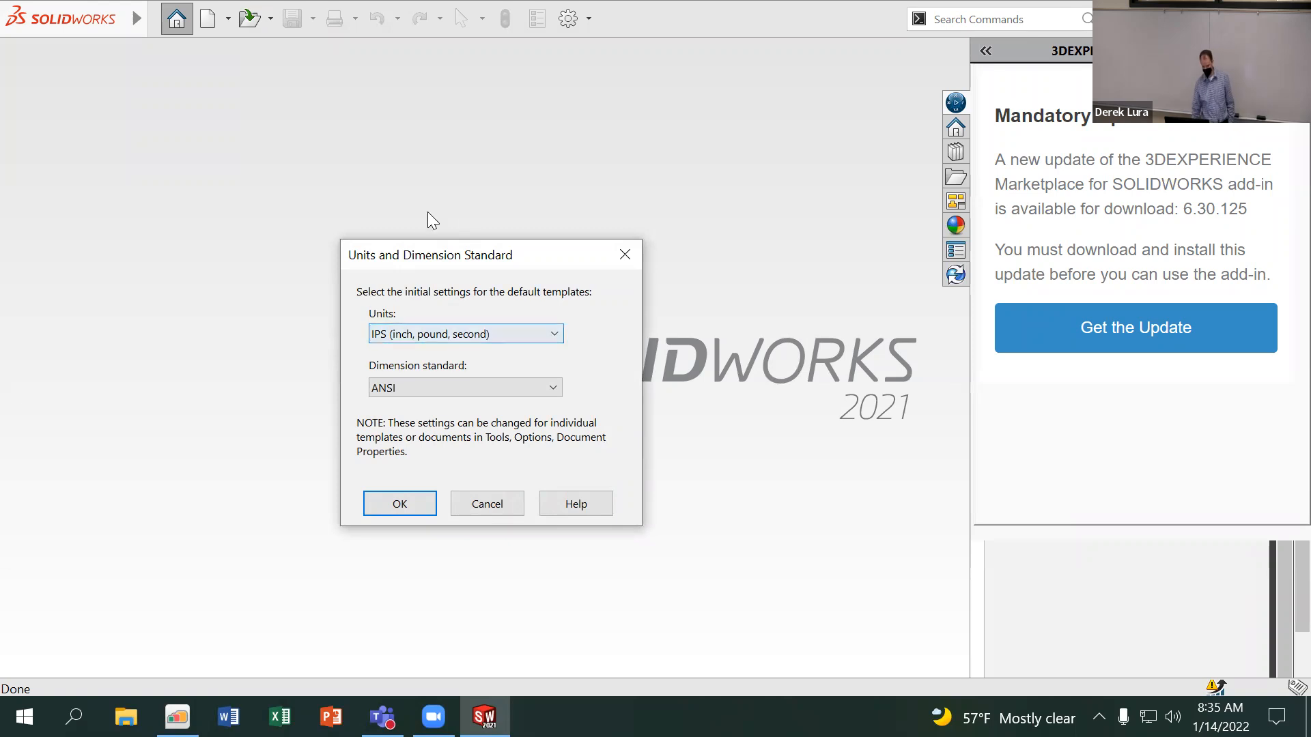
pyautogui.click(400, 504)
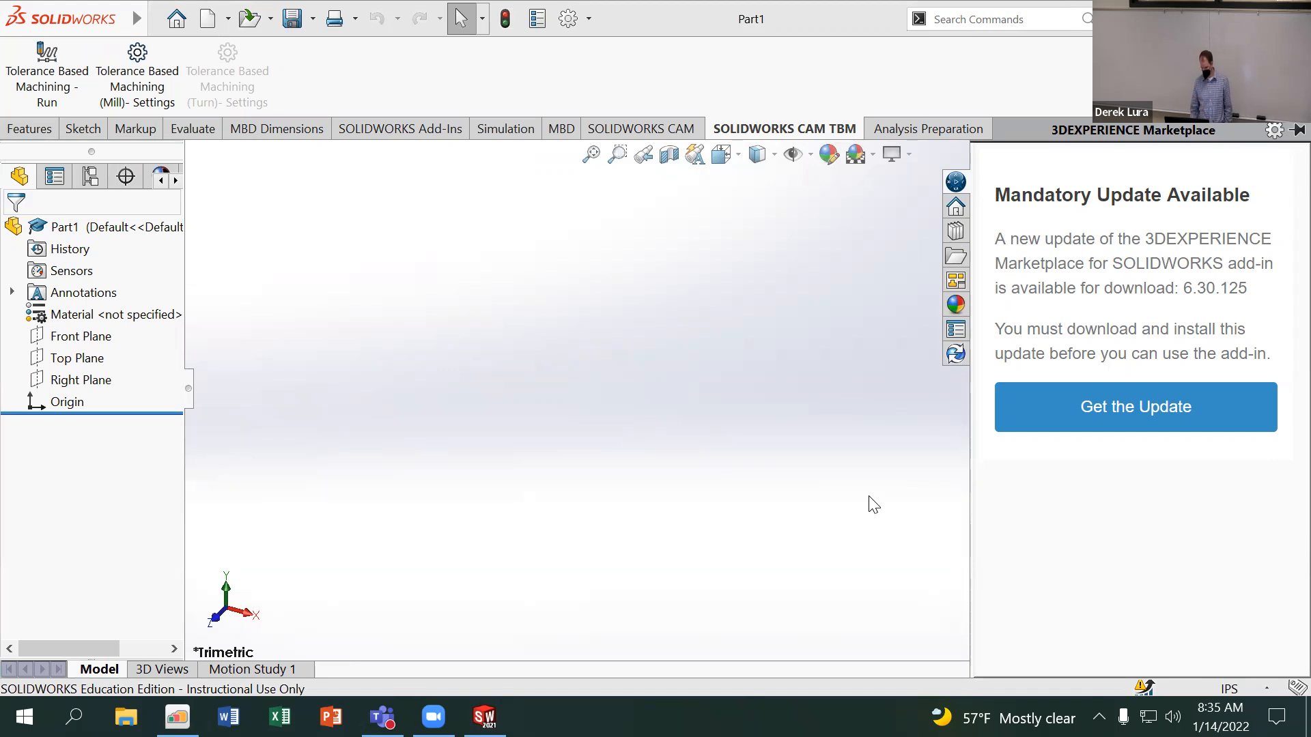
# Collapse the 3DEXPERIENCE Marketplace pane and check which unit system the part document uses
pyautogui.click(965, 521)
pyautogui.click(1218, 688)
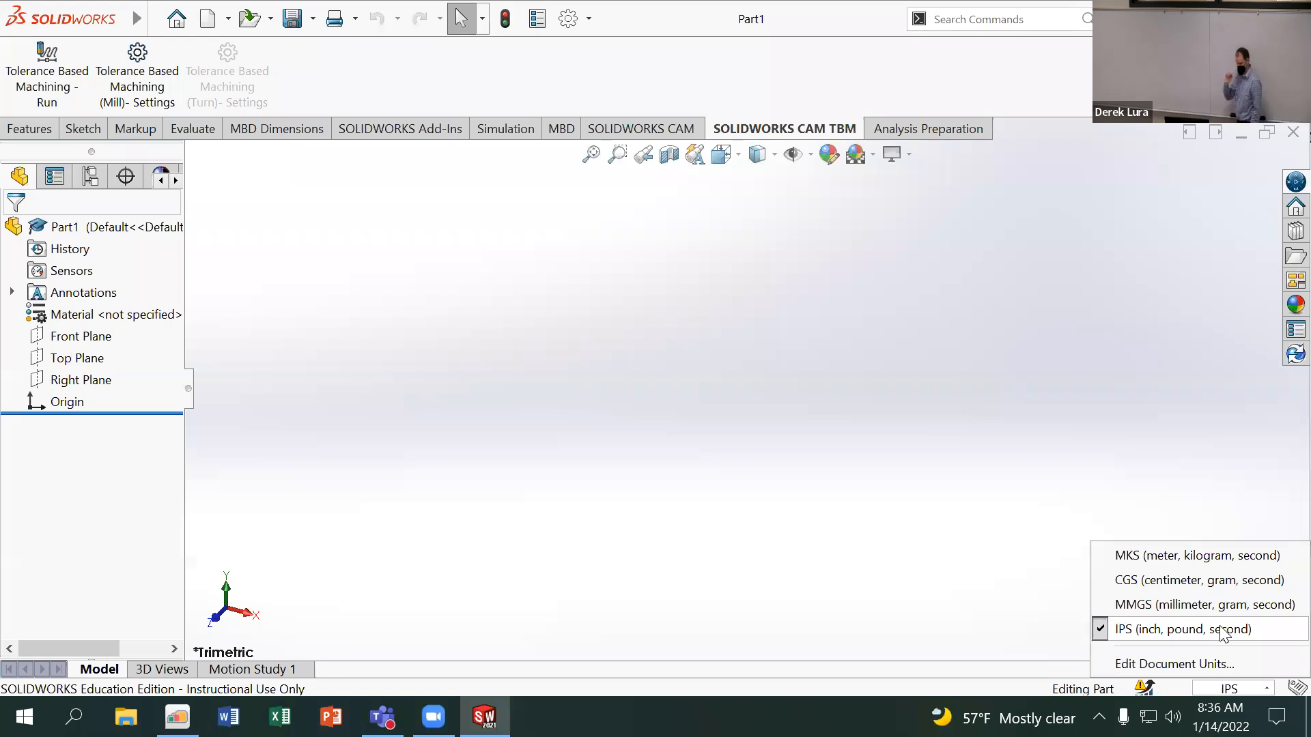
pyautogui.click(444, 322)
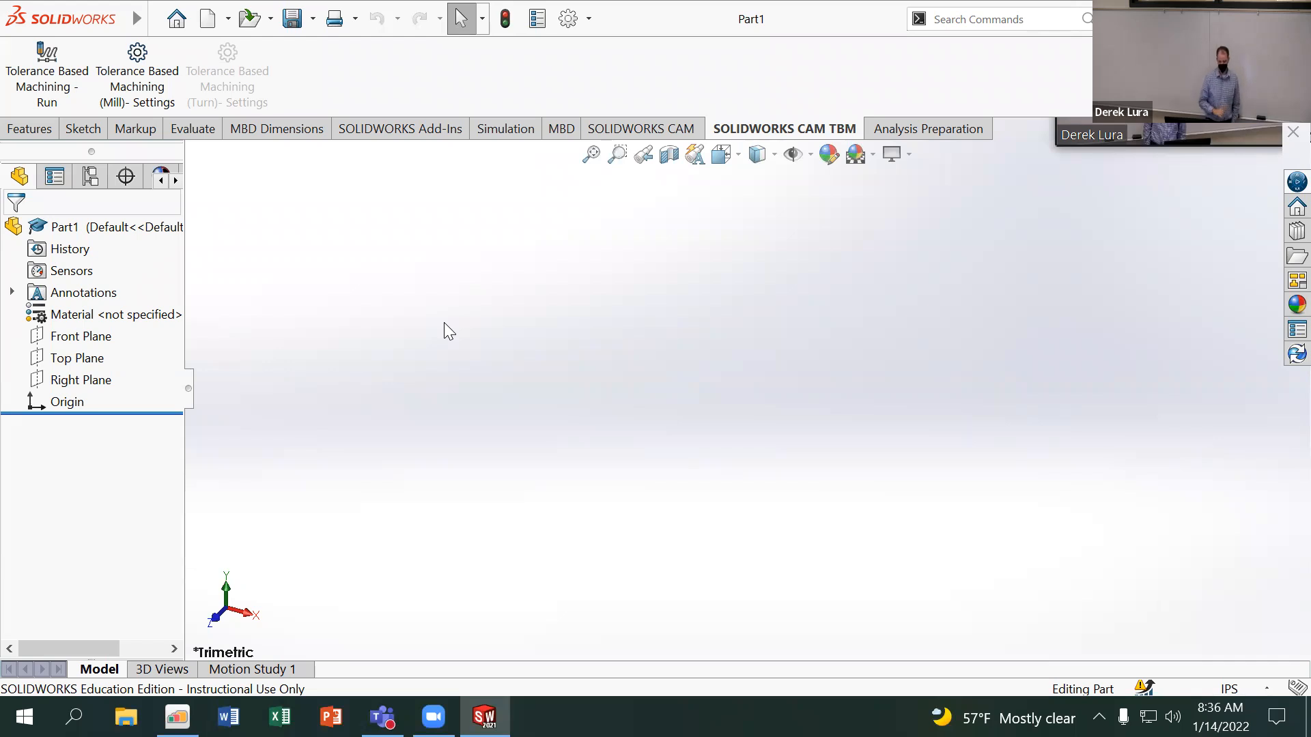
# Open the part's equations manager and add a global variable named Spacing with the value 2
pyautogui.moveTo(82, 15)
pyautogui.click(220, 19)
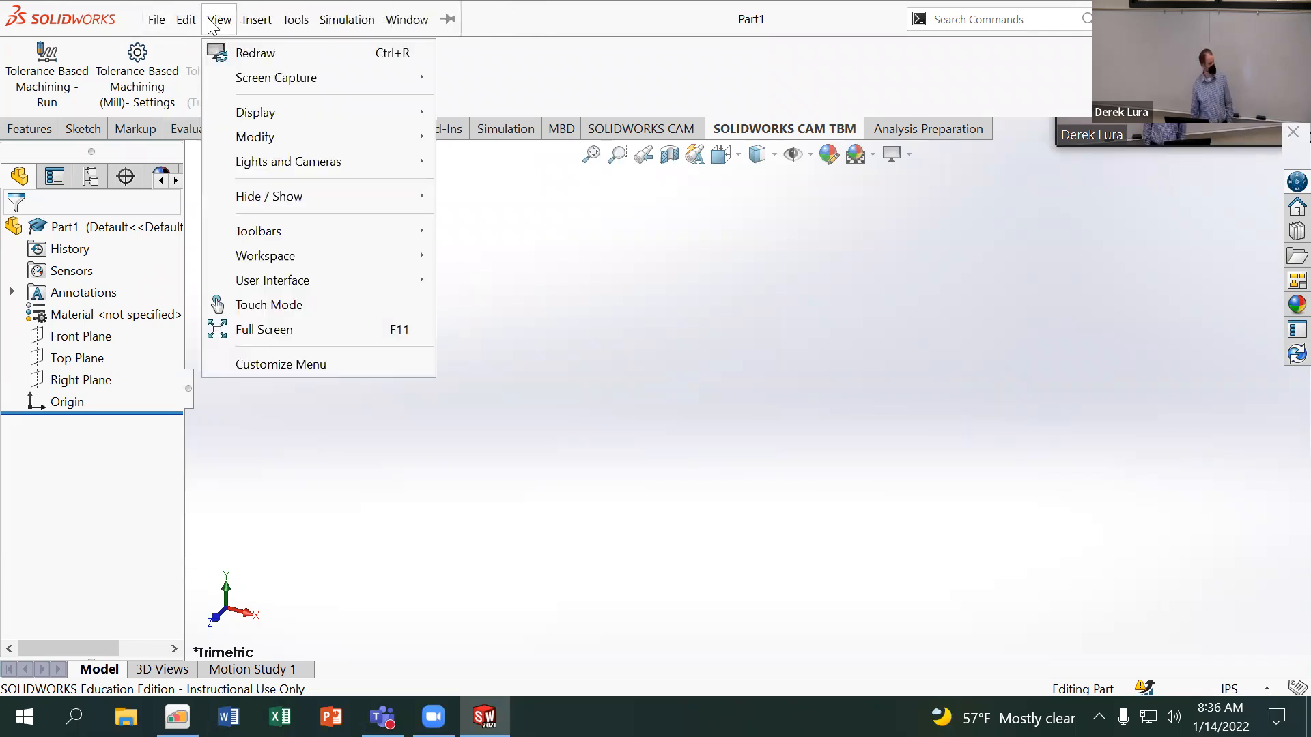
pyautogui.click(296, 19)
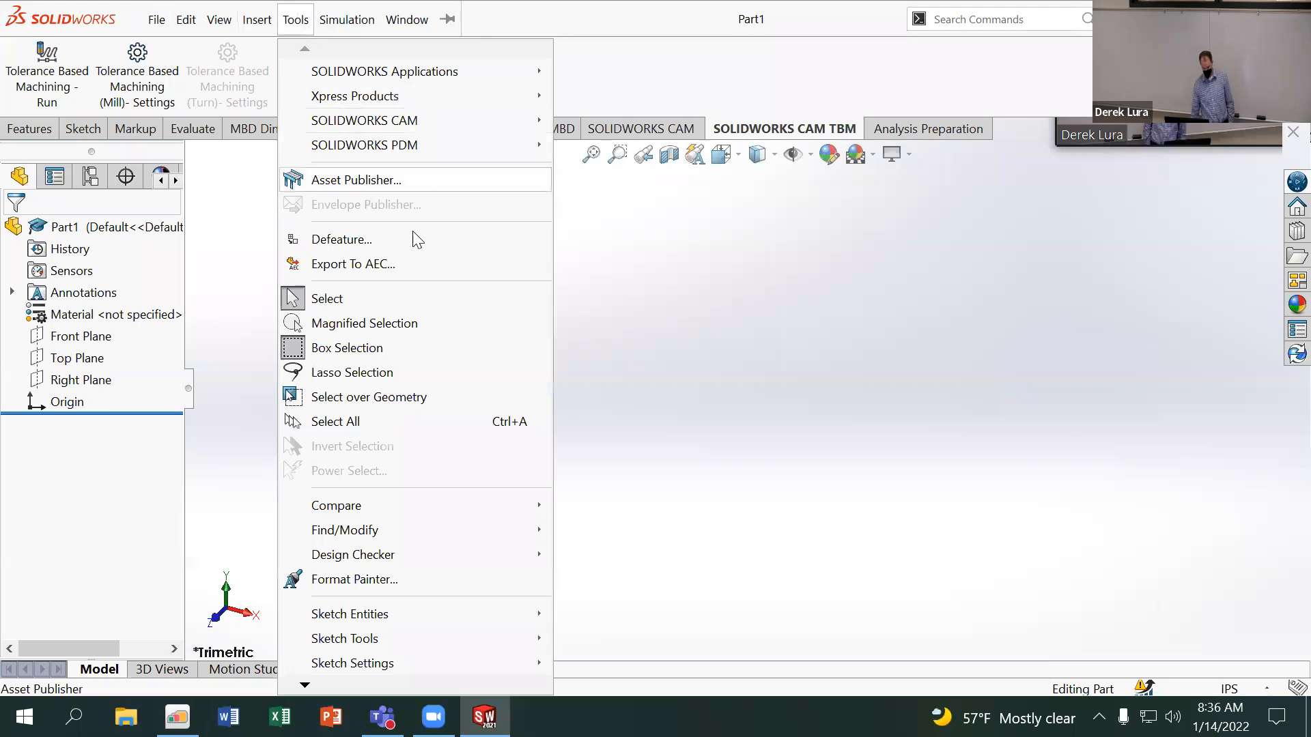
pyautogui.moveTo(304, 691)
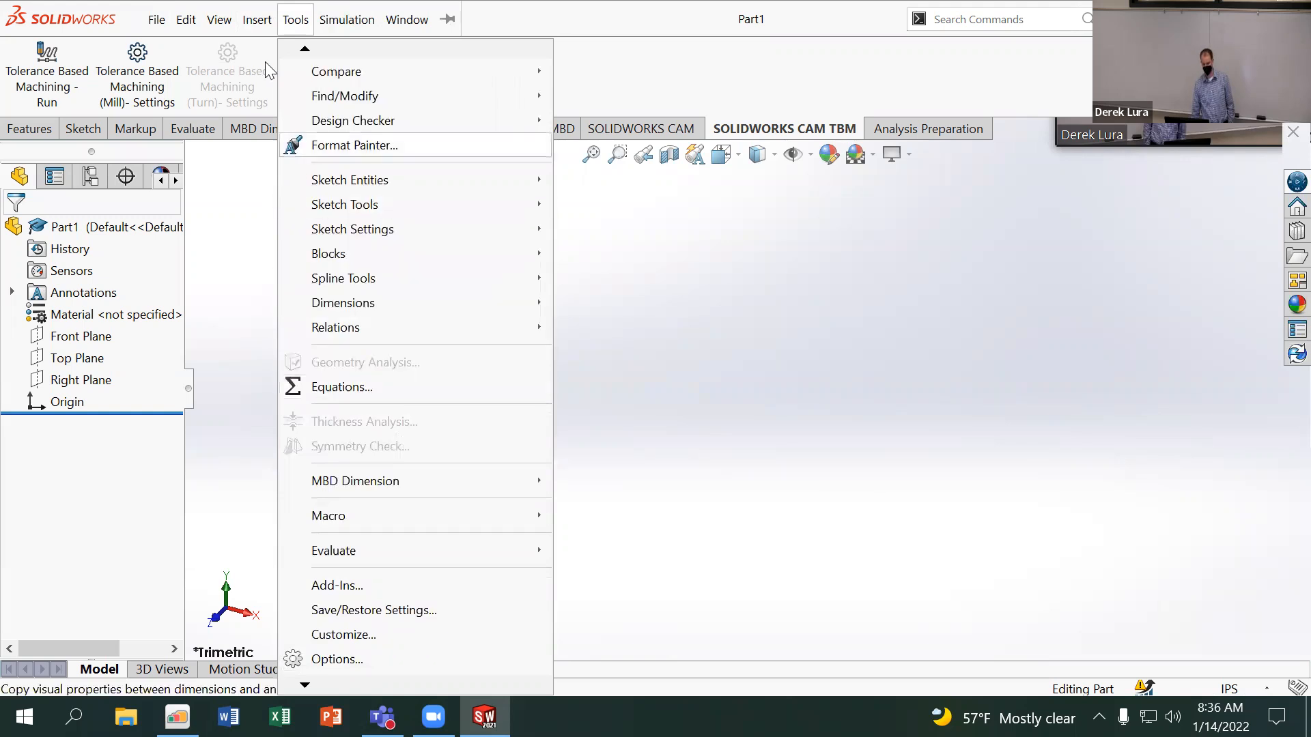
pyautogui.click(360, 388)
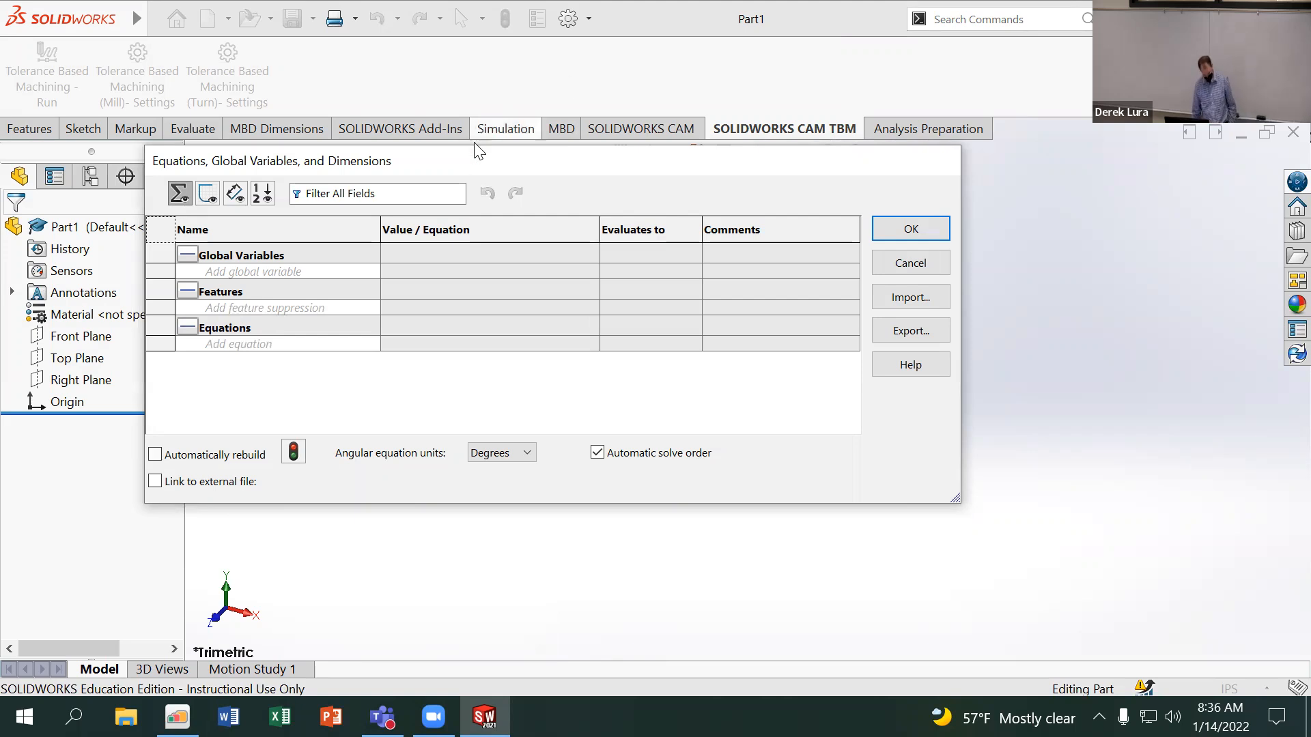
pyautogui.click(258, 273)
pyautogui.write('Spack')
pyautogui.press('BackSpace')
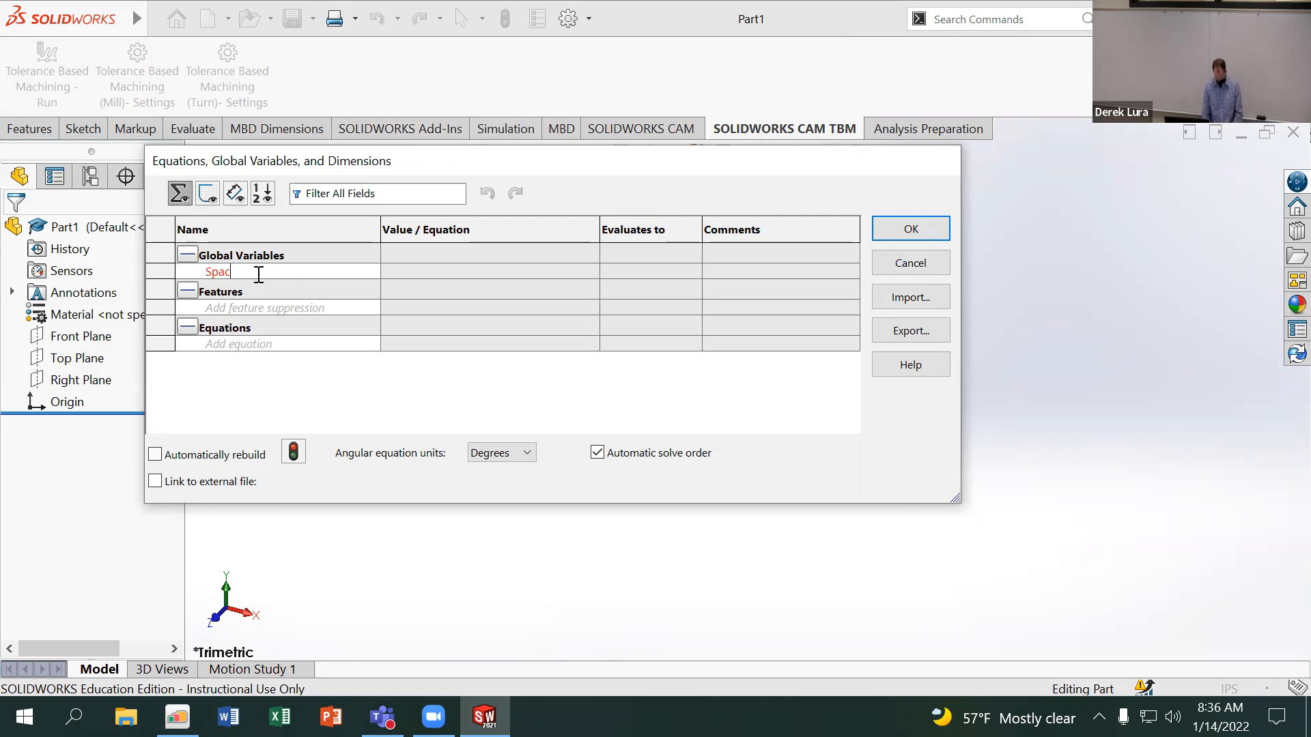
pyautogui.write('ing')
pyautogui.press('Tab')
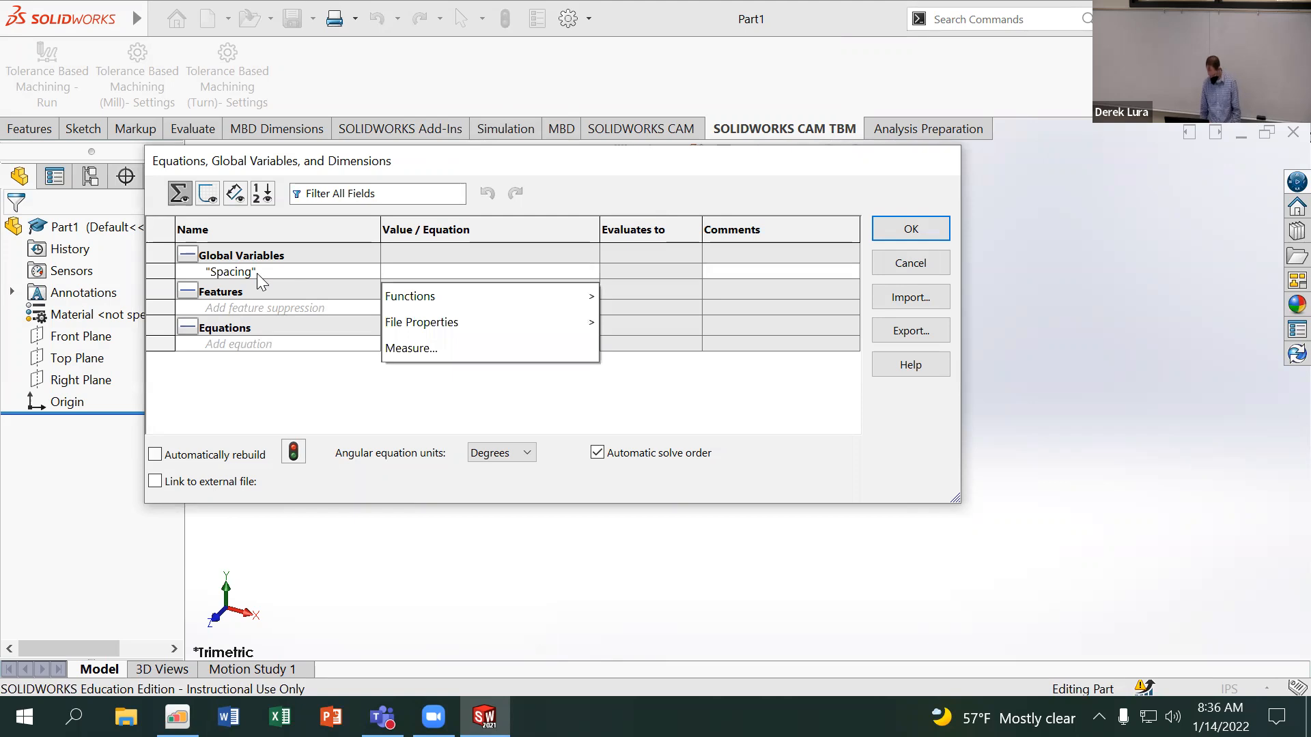
pyautogui.write('2')
pyautogui.press('Return')
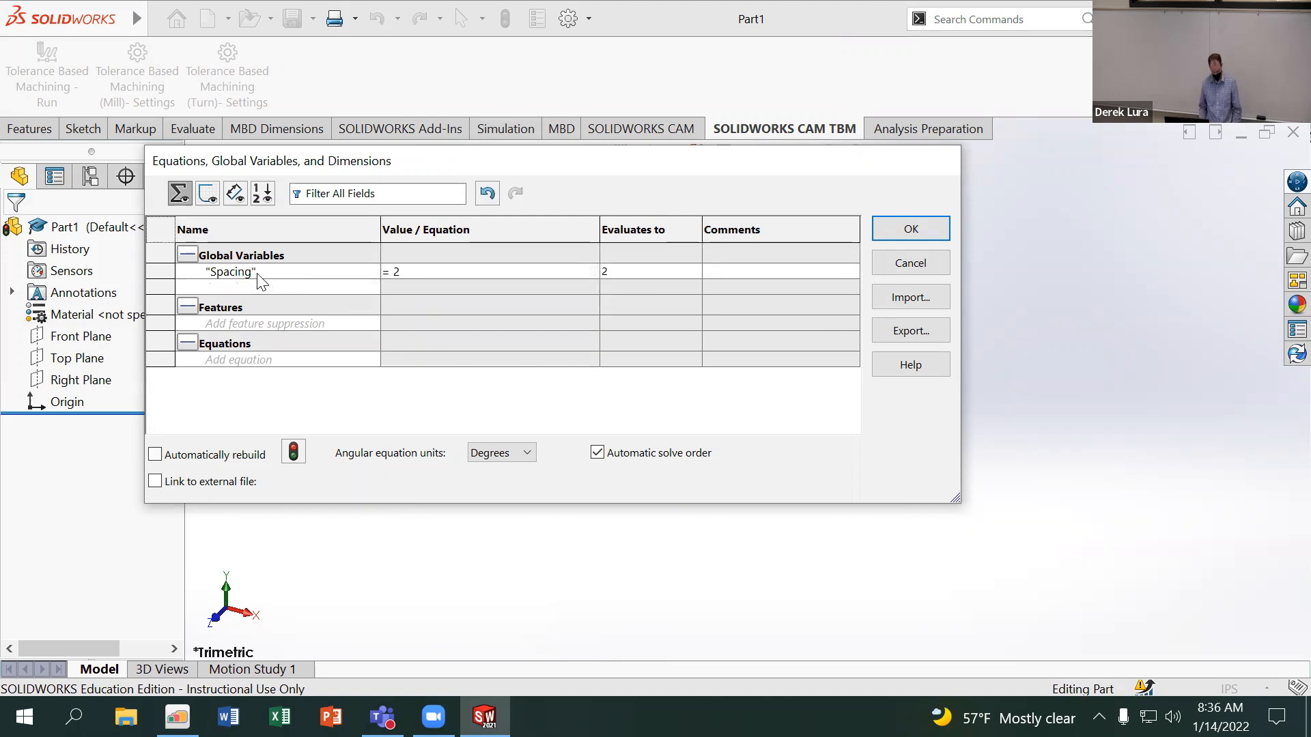
# Add a global variable named GearRatio with the value 2
pyautogui.write('GearRa')
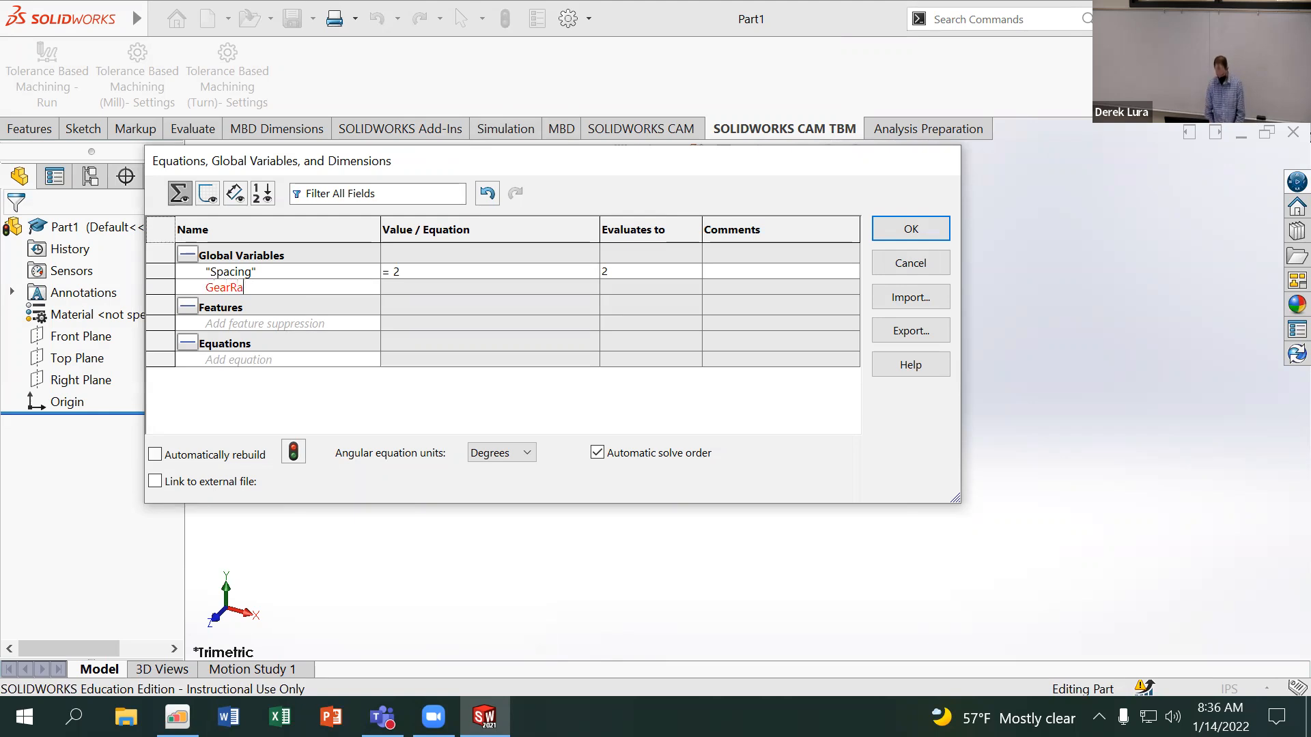
pyautogui.write('tio')
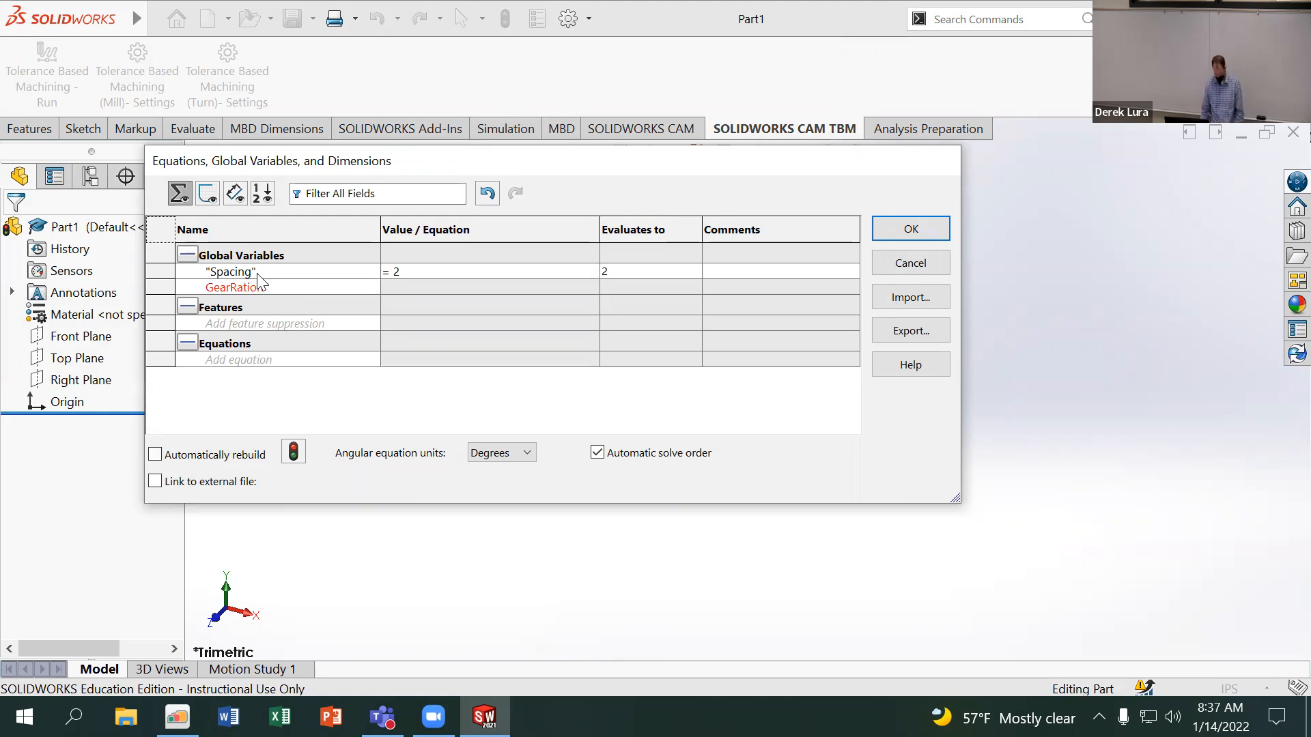
pyautogui.press('Tab')
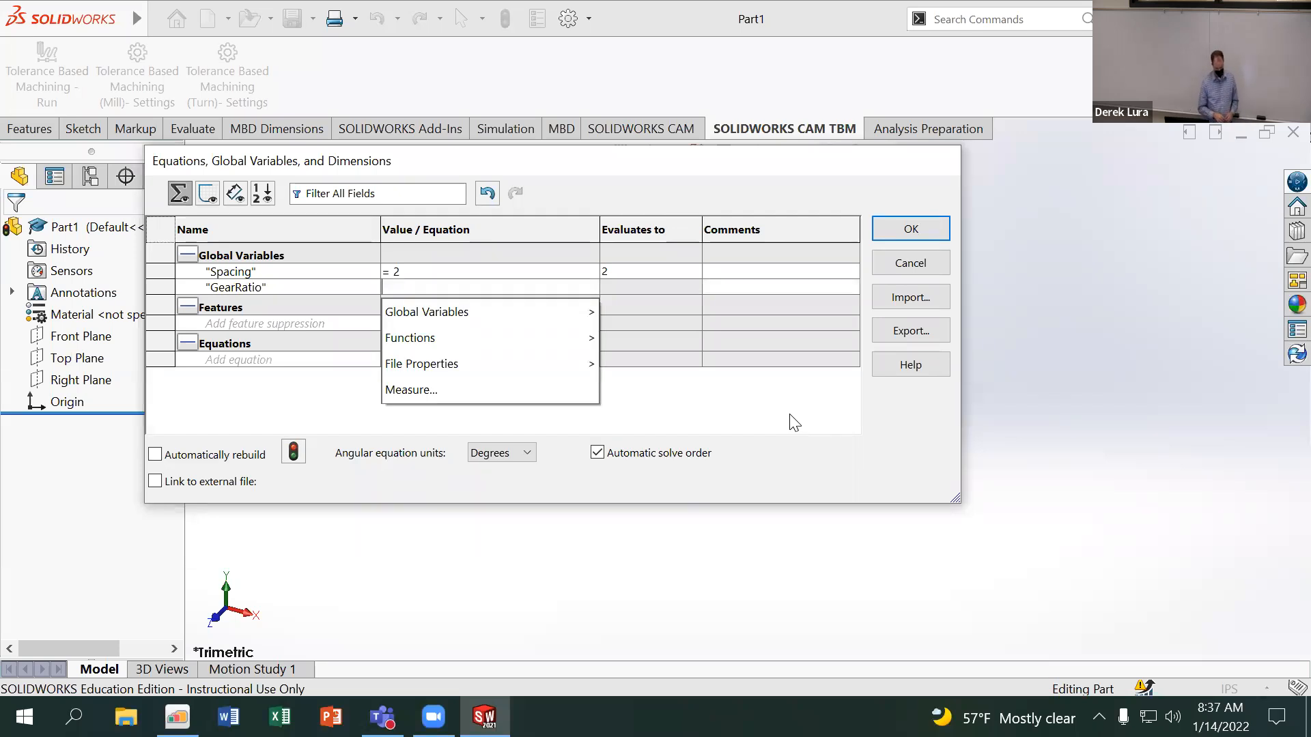
pyautogui.write('=2')
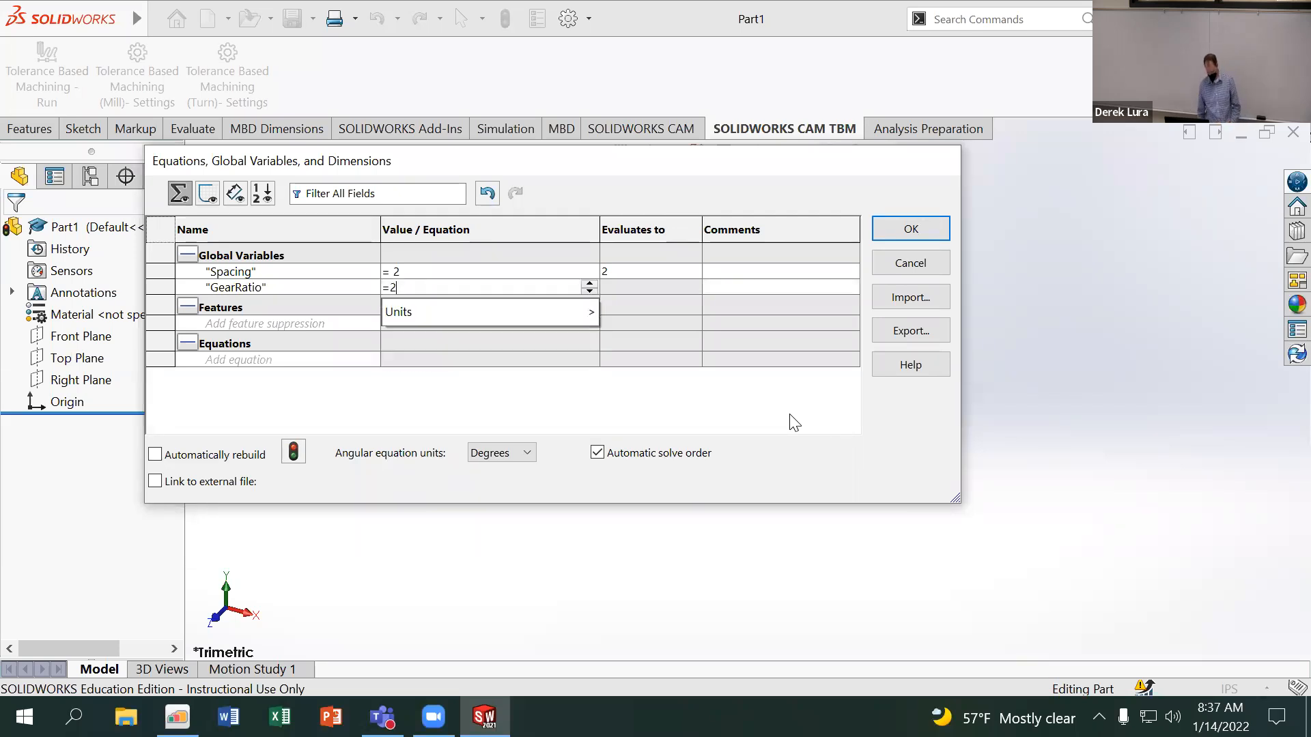
pyautogui.press('Return')
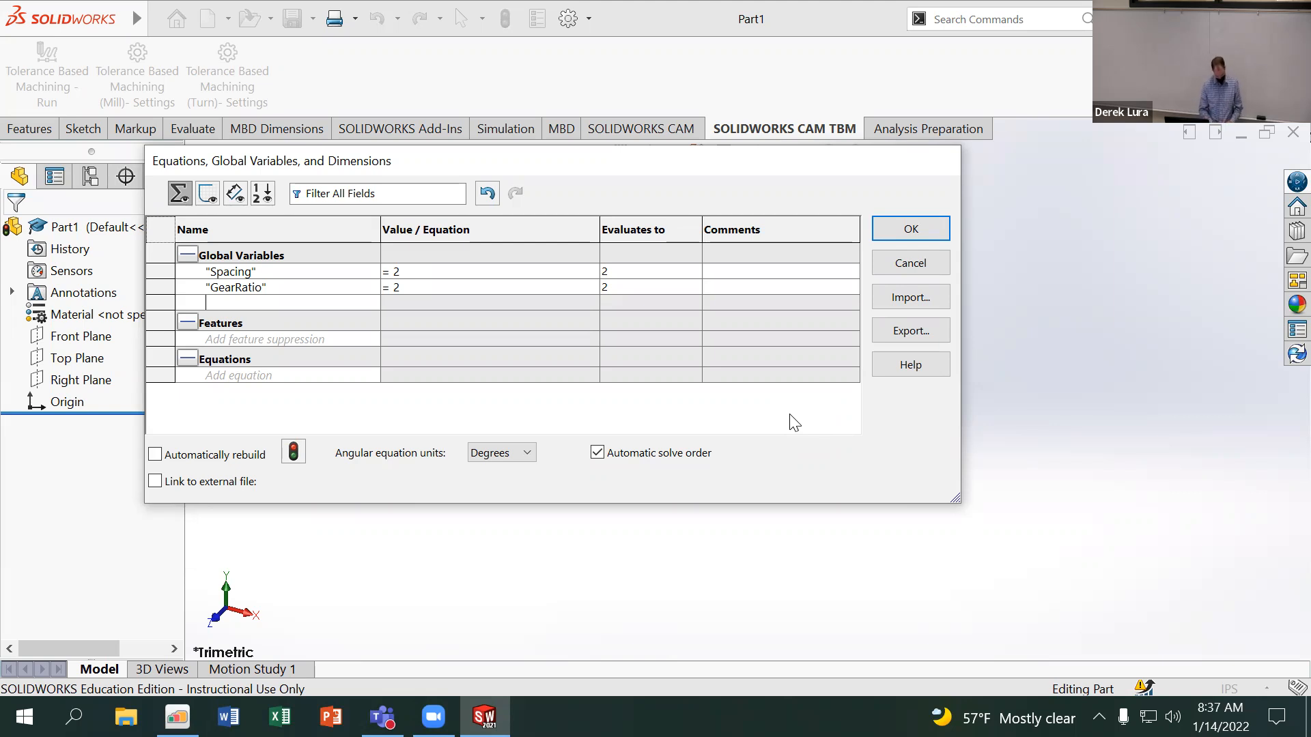
# Add a global variable named Pitch with the value .1
pyautogui.write('Pitch')
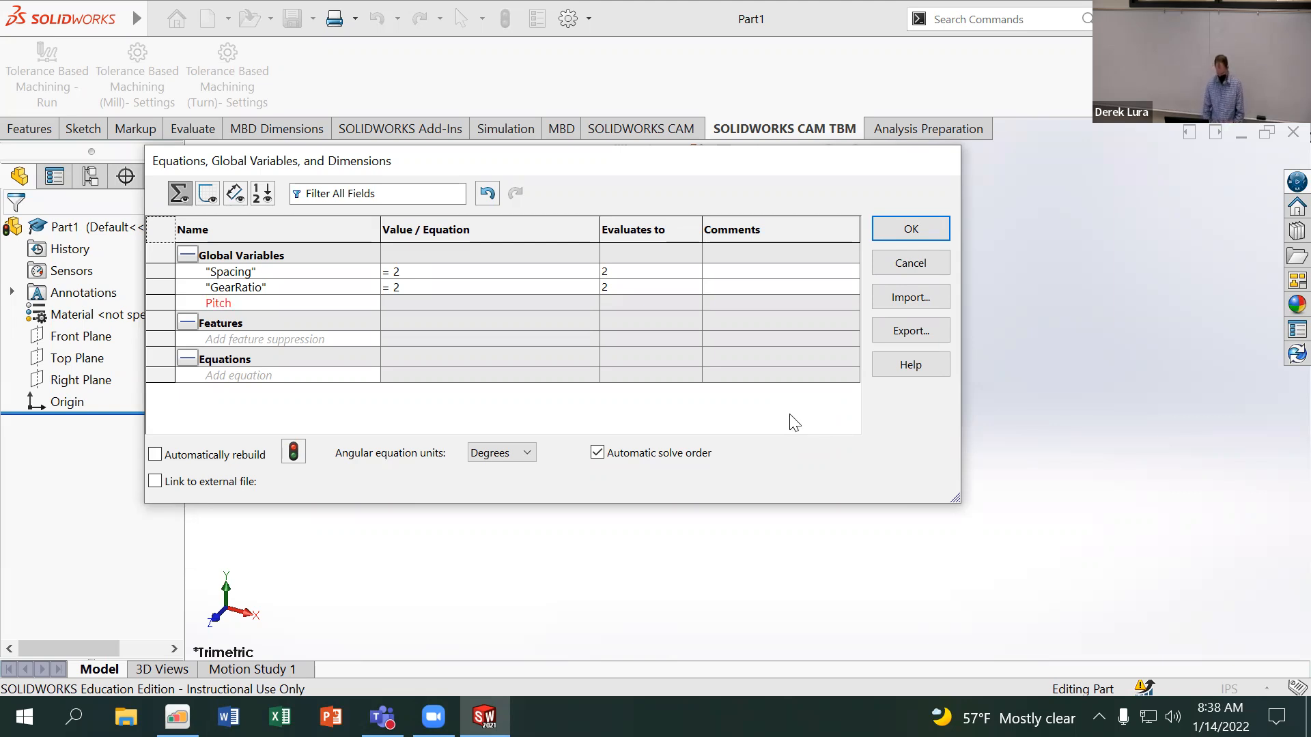
pyautogui.press('Tab')
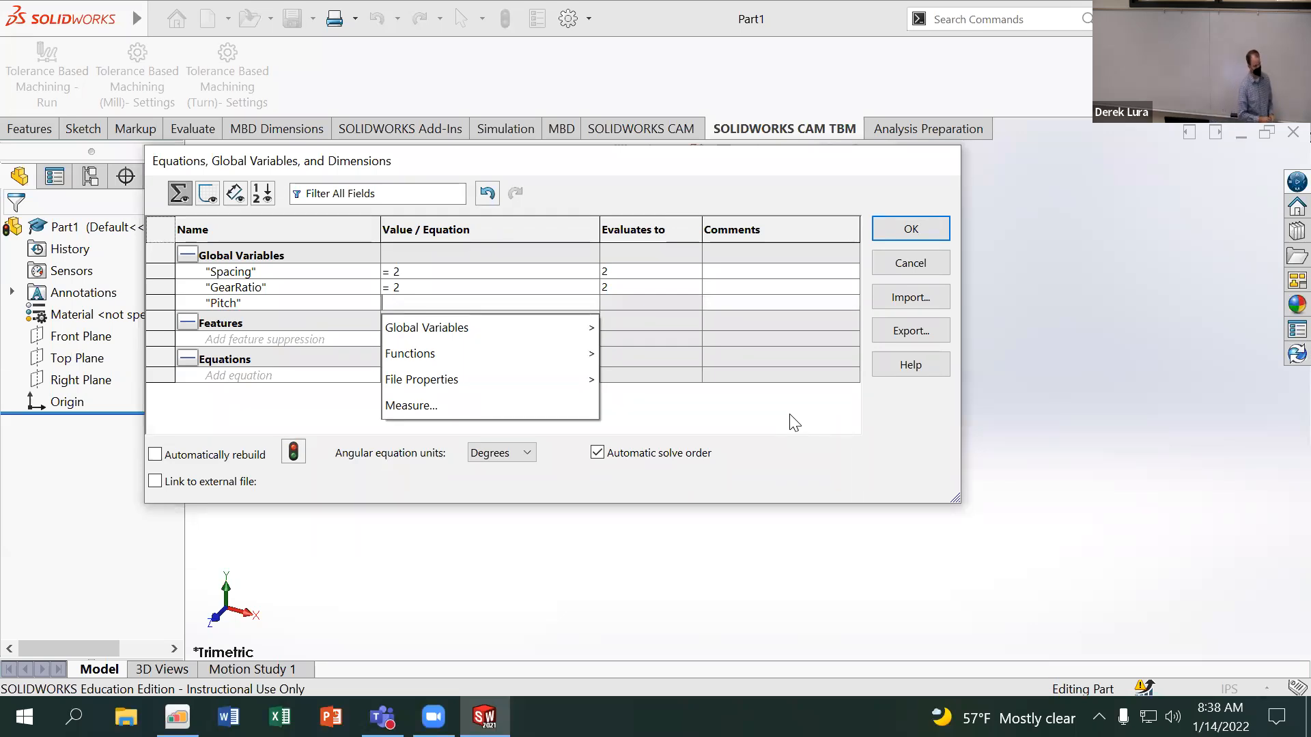
pyautogui.write('.1')
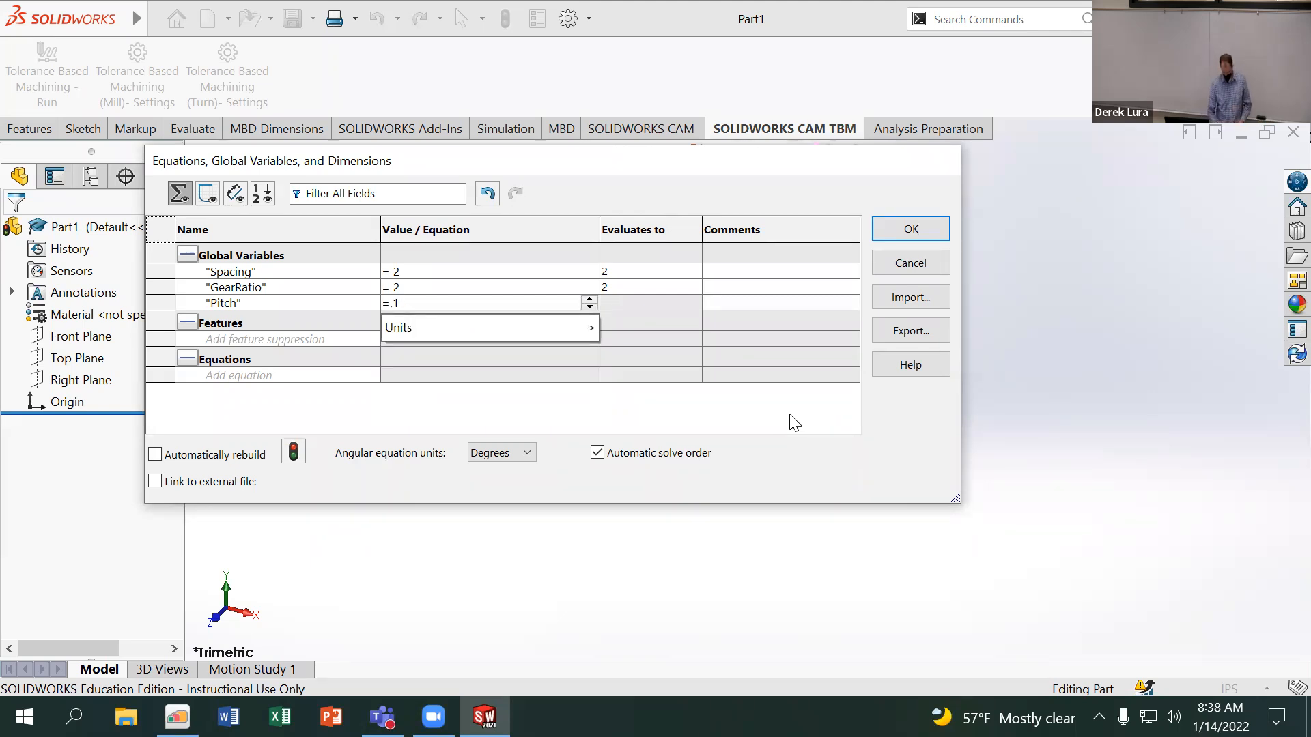
pyautogui.press('Tab')
pyautogui.press('Tab')
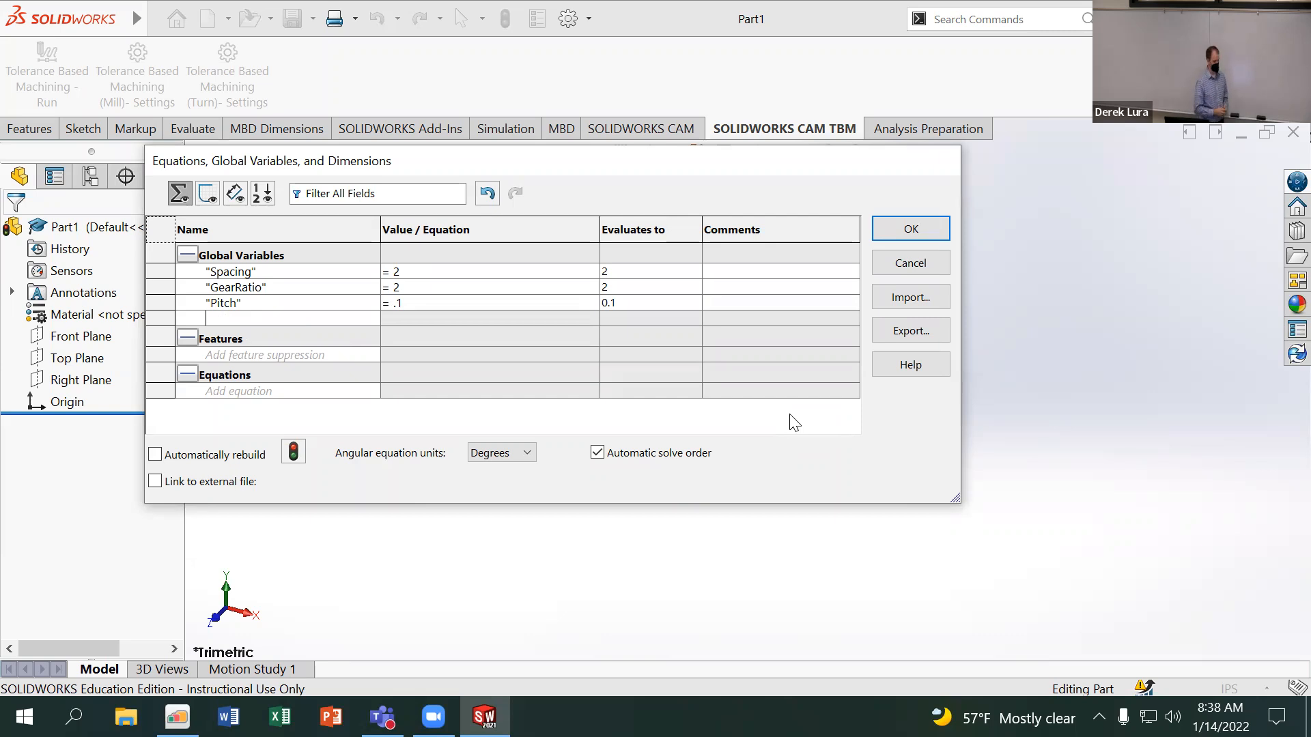
# Add a global variable named DiaIn defined by the equation 2*"Spacing"/(1+"GearRatio")
pyautogui.write('DiaIn')
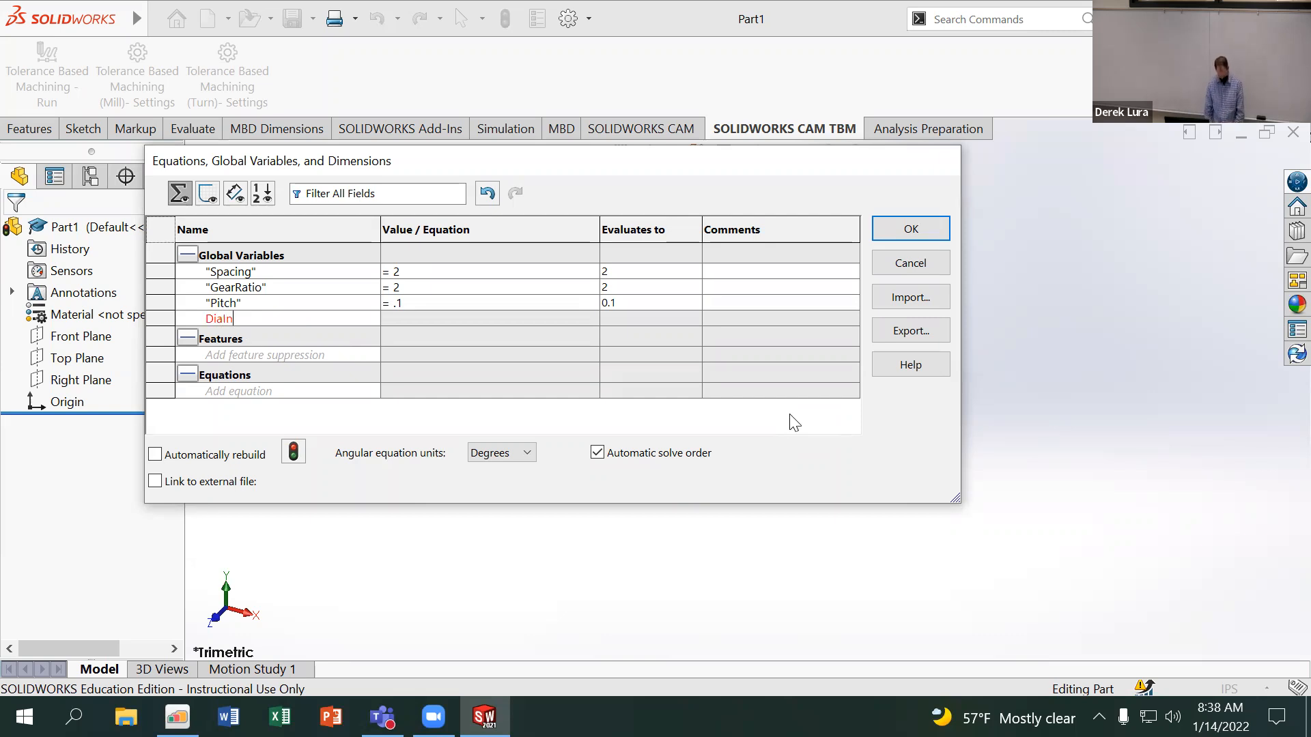
pyautogui.press('Tab')
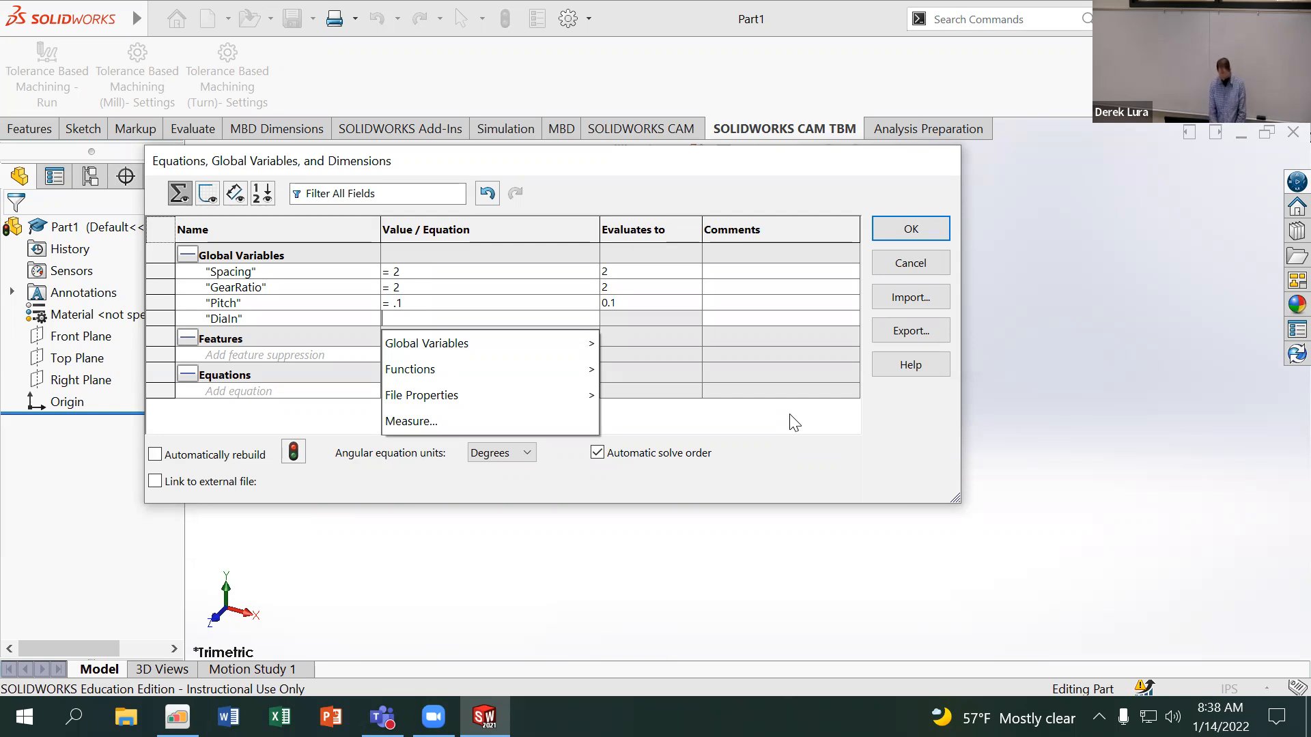
pyautogui.write('=2*')
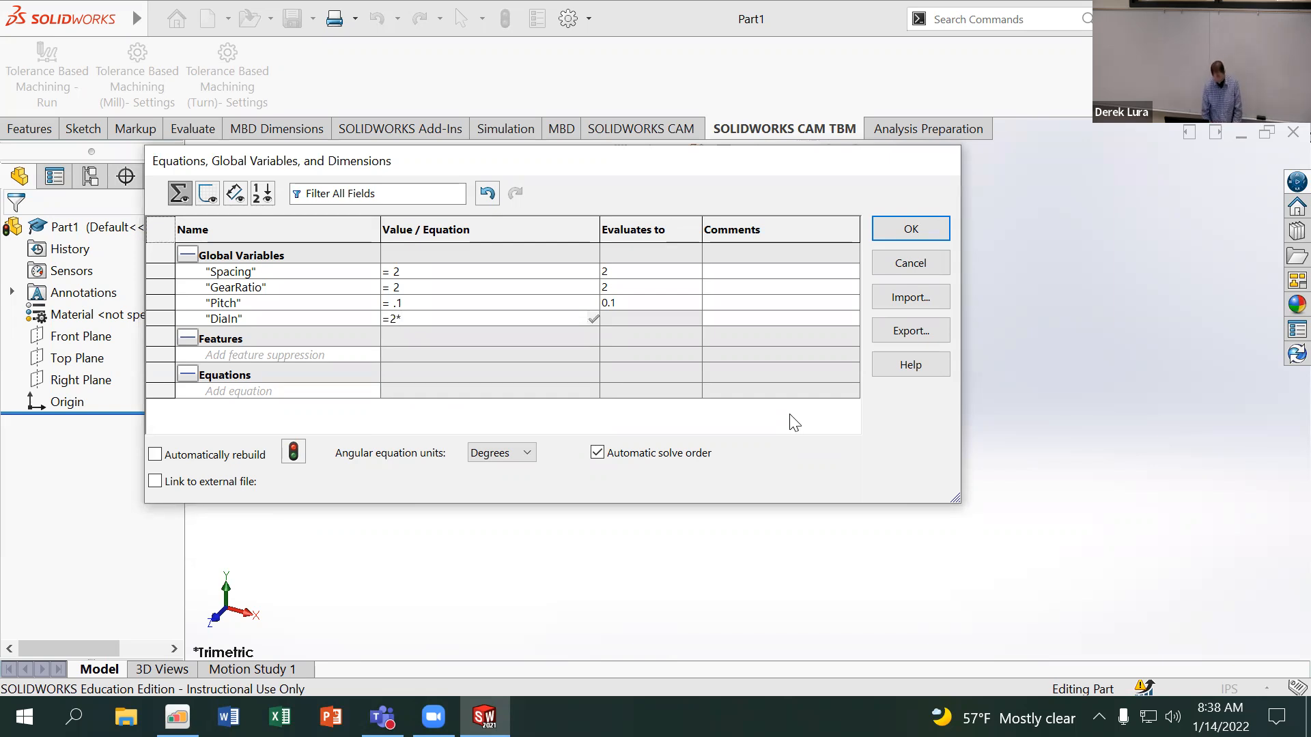
pyautogui.write('"')
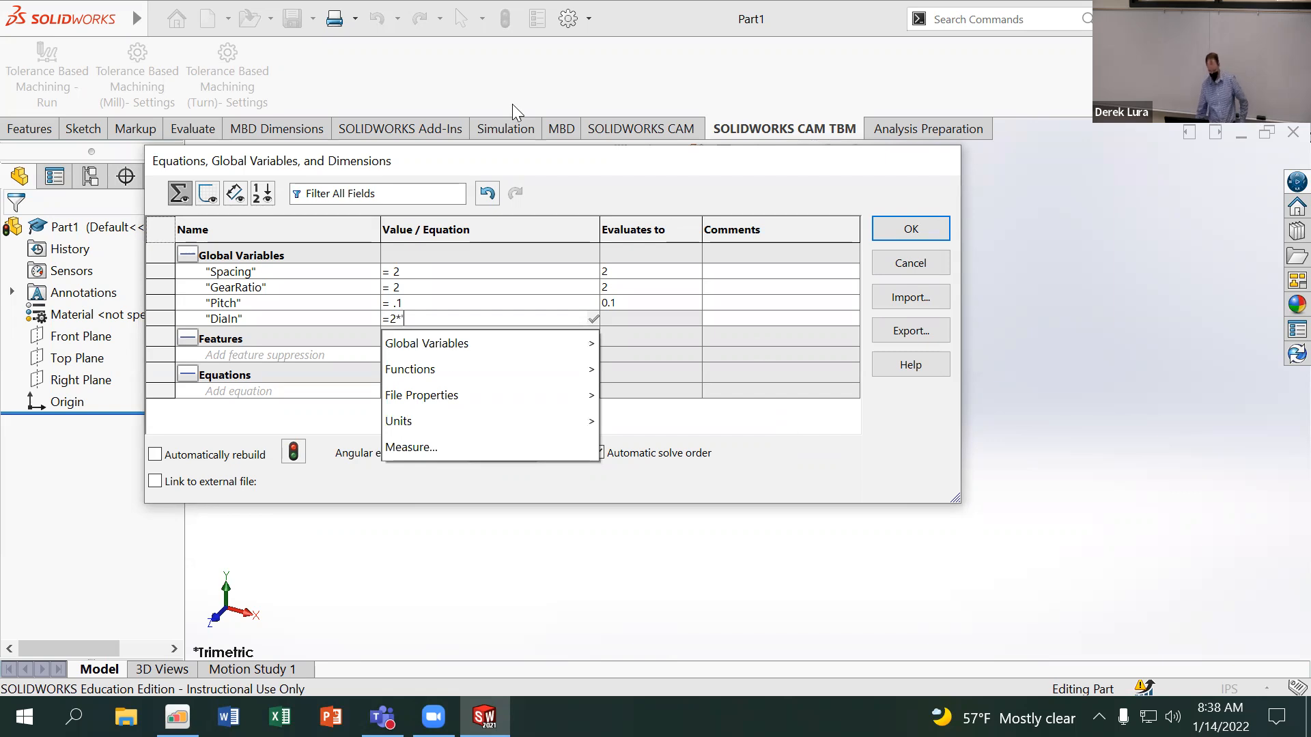
pyautogui.moveTo(452, 345)
pyautogui.click(657, 349)
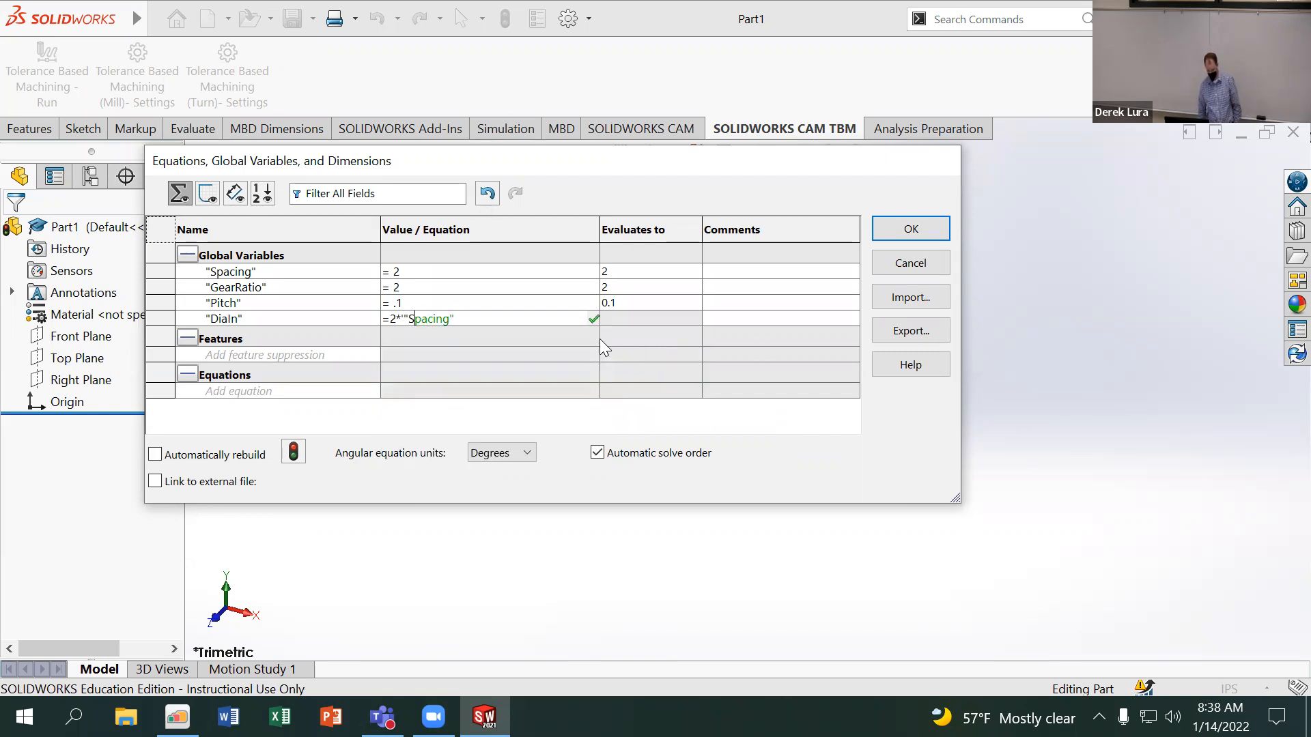
pyautogui.press('BackSpace')
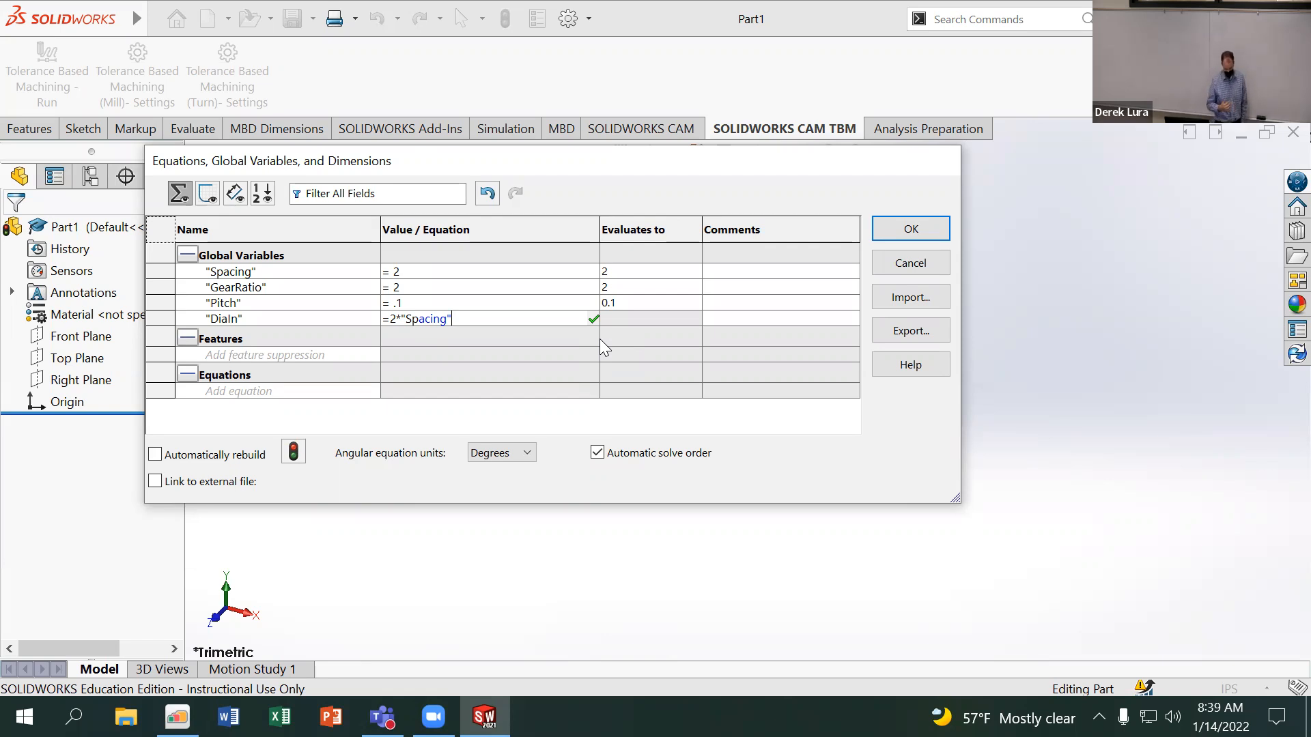
pyautogui.write('/')
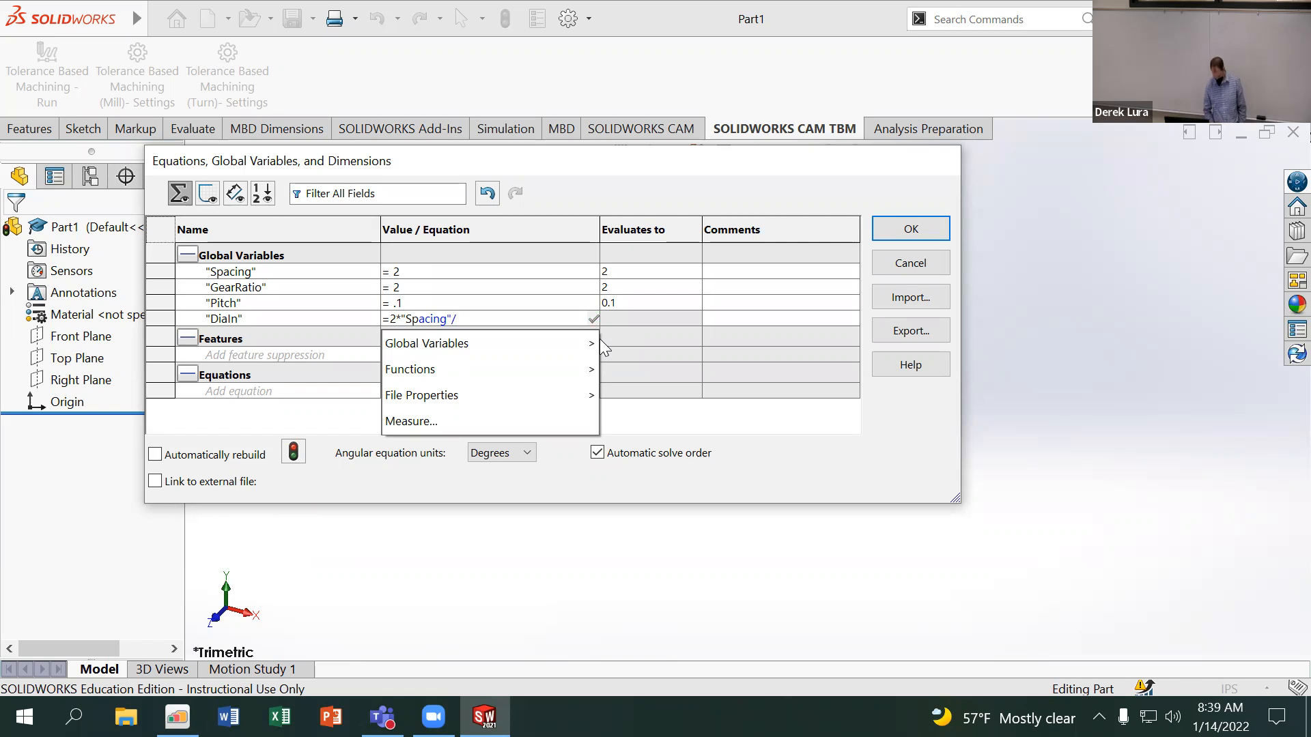
pyautogui.write('(')
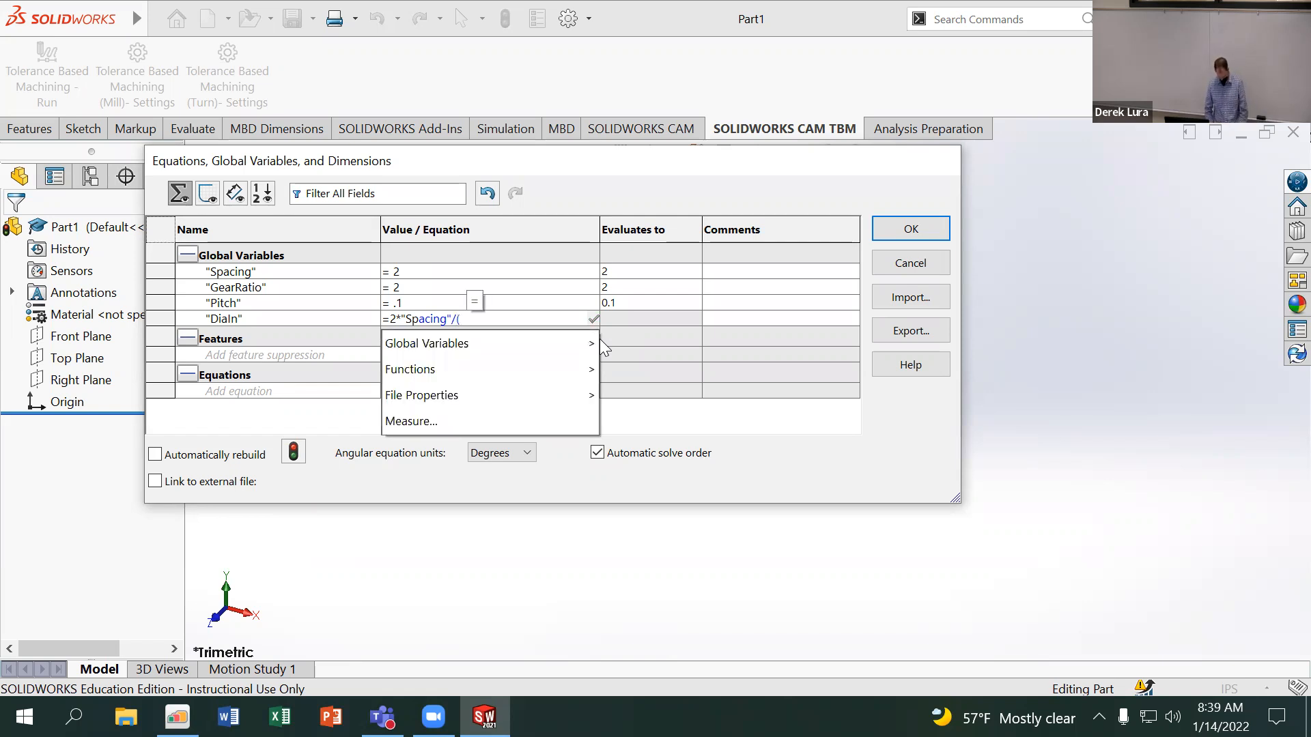
pyautogui.write('1+"')
pyautogui.press('BackSpace')
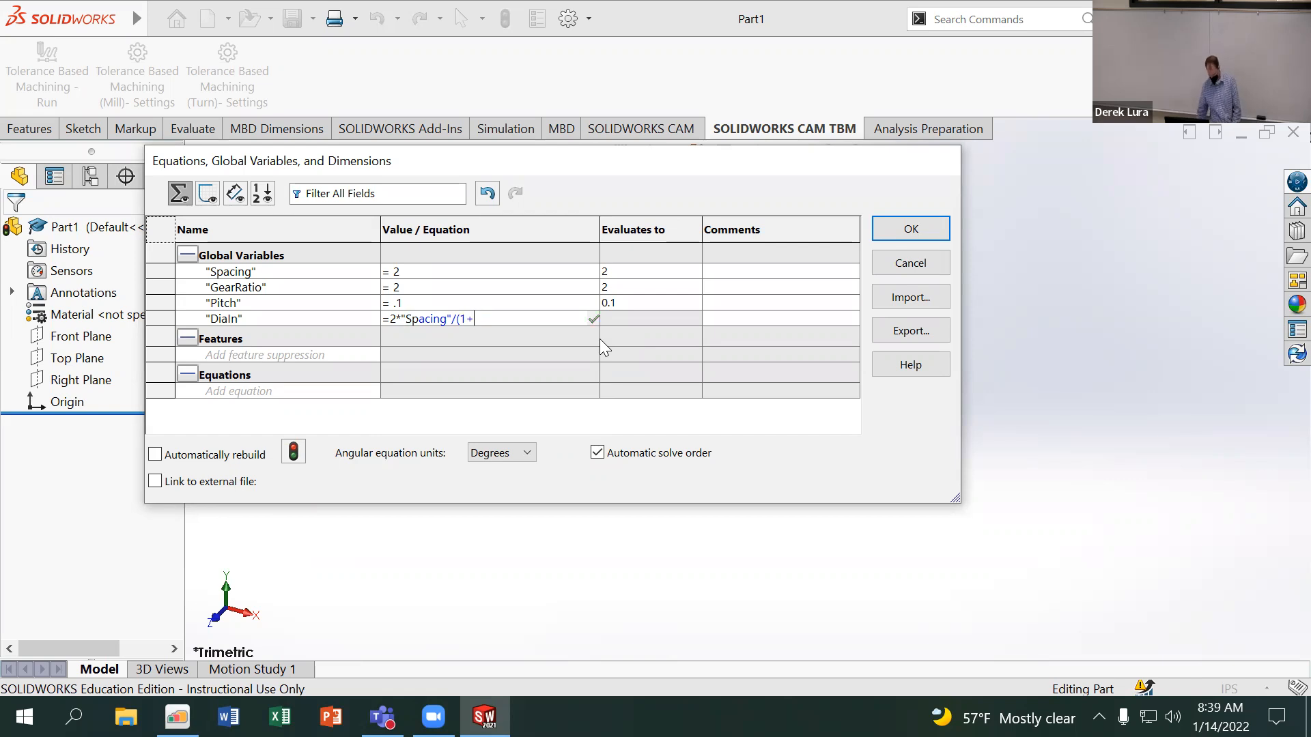
pyautogui.write('"Gear')
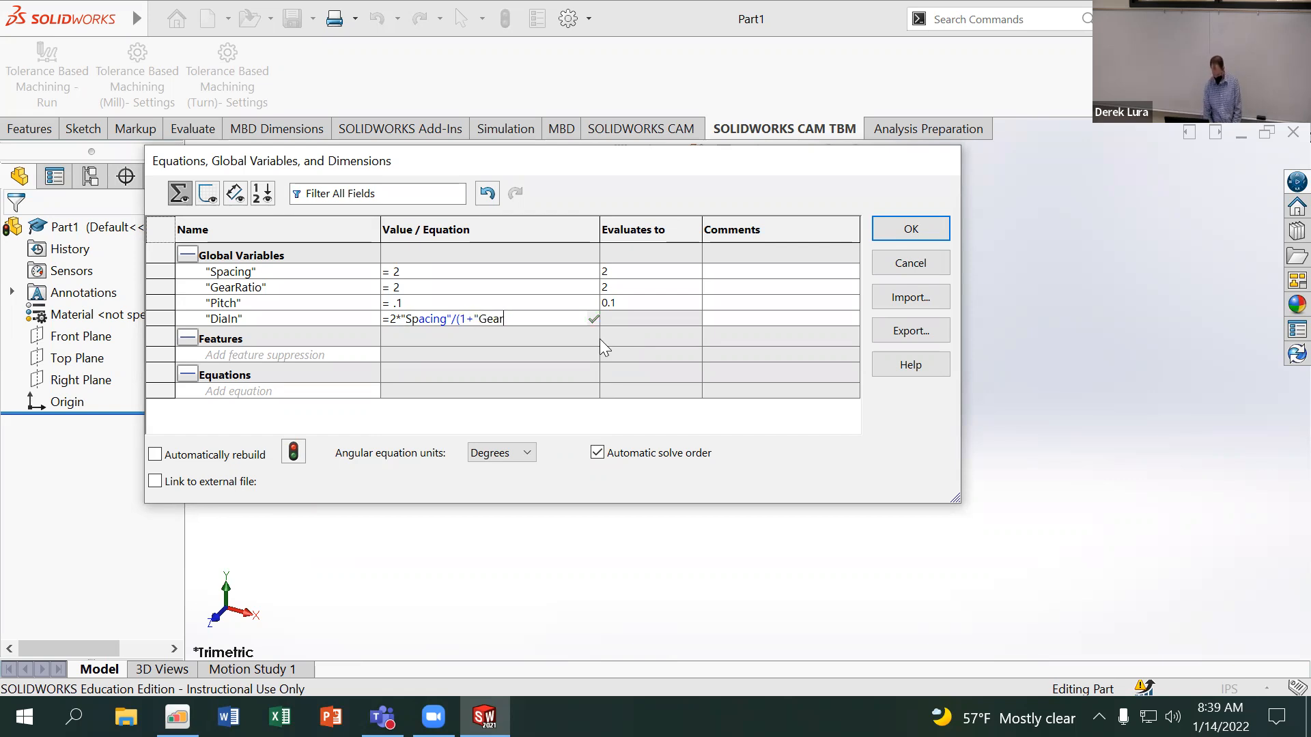
pyautogui.write('Rat')
pyautogui.write('io")')
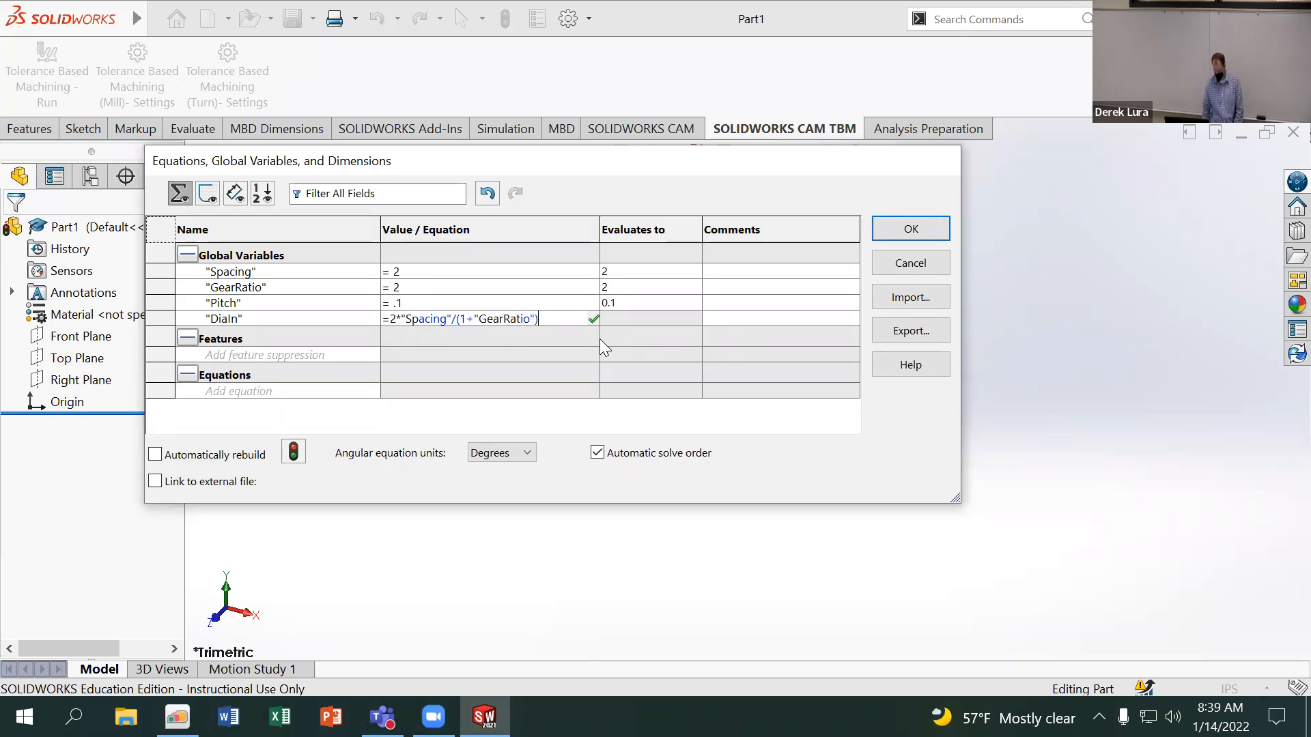
pyautogui.press('Tab')
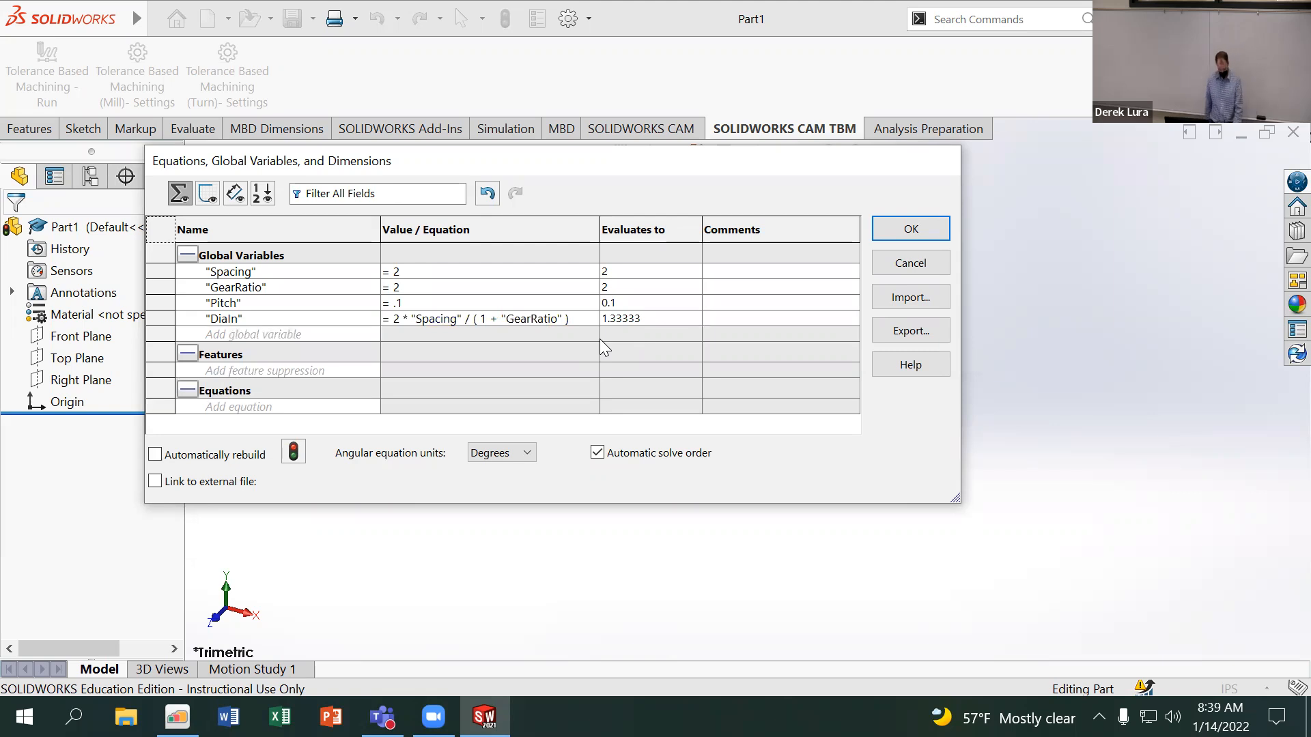
# Add a global variable named DiaOut defined by the equation 2*"Spacing"/(1+(1/"GearRatio")) and accept the equations
pyautogui.click(247, 335)
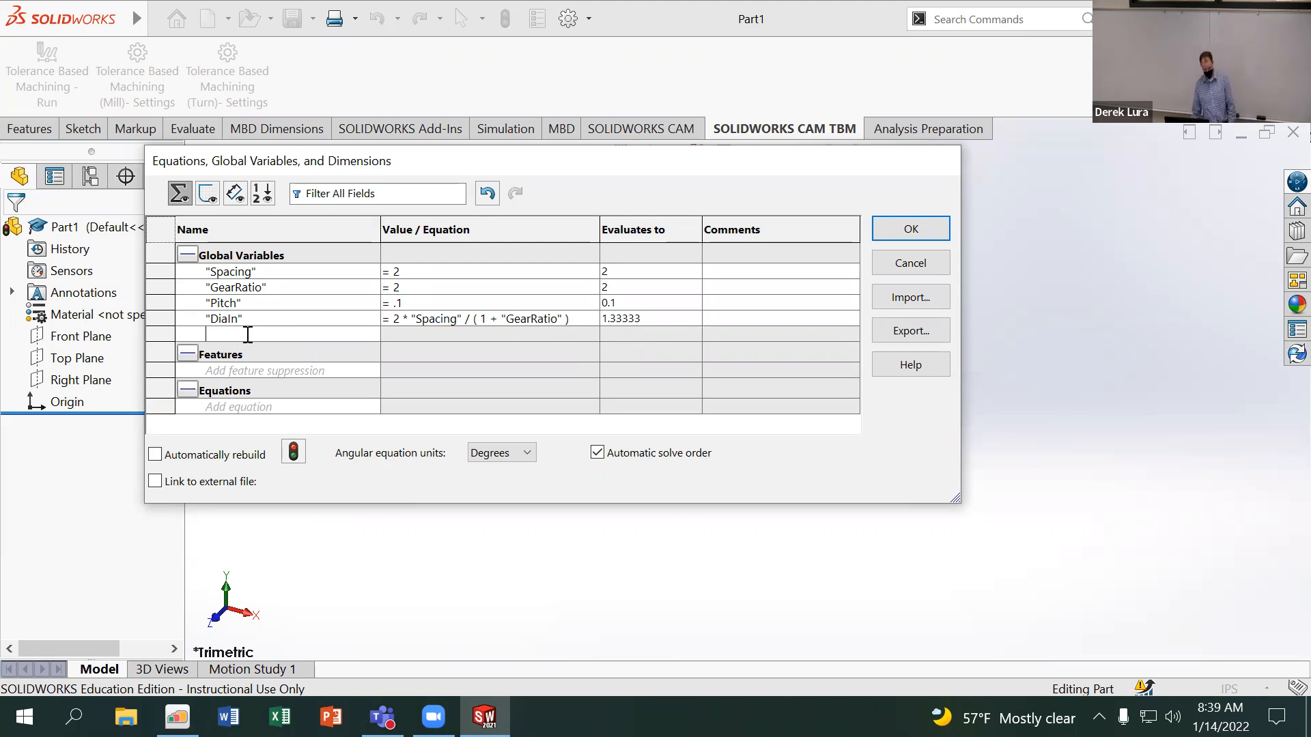
pyautogui.write('DiaOu')
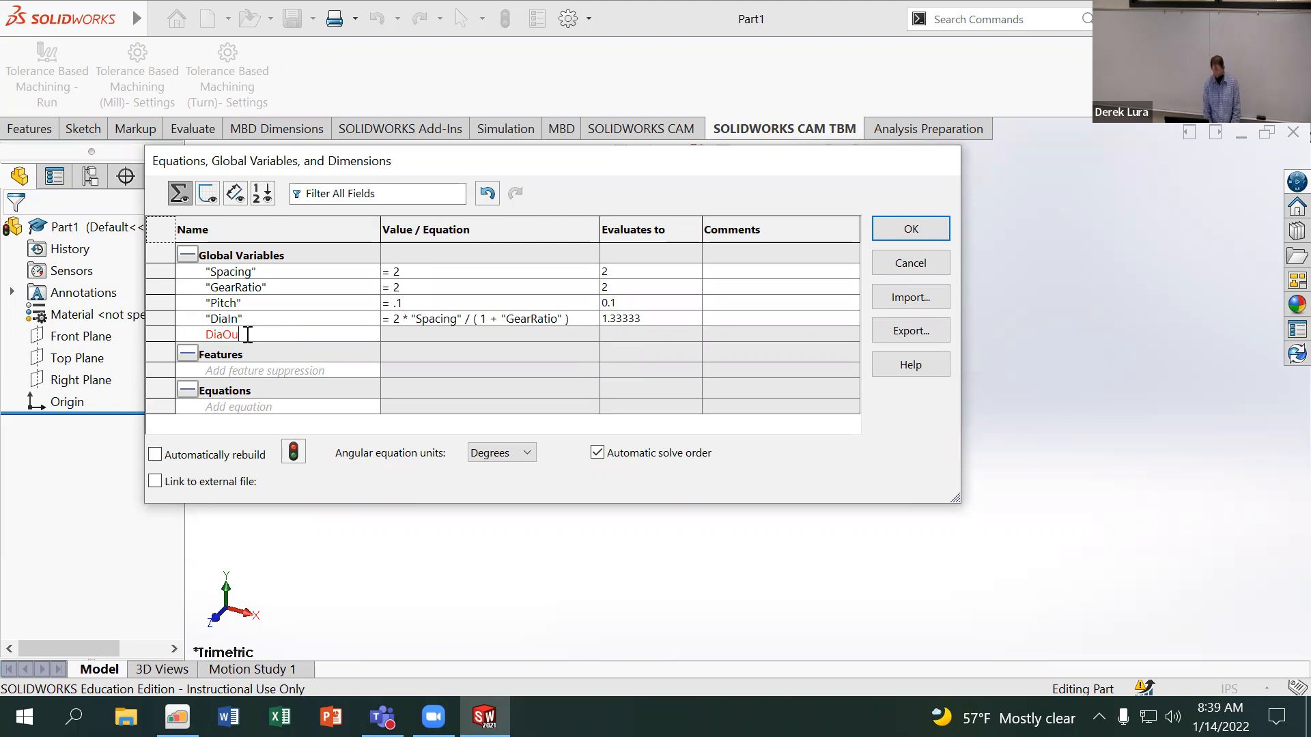
pyautogui.write('t')
pyautogui.press('Tab')
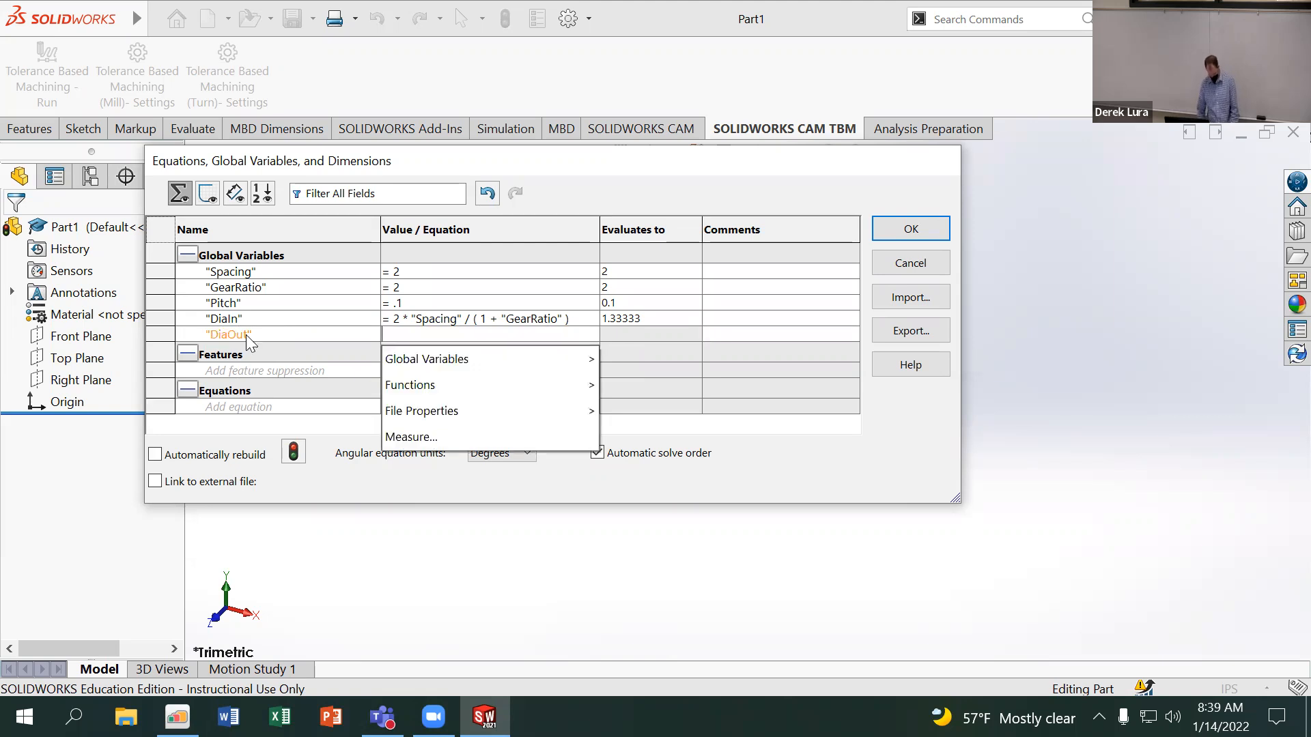
pyautogui.write('=2')
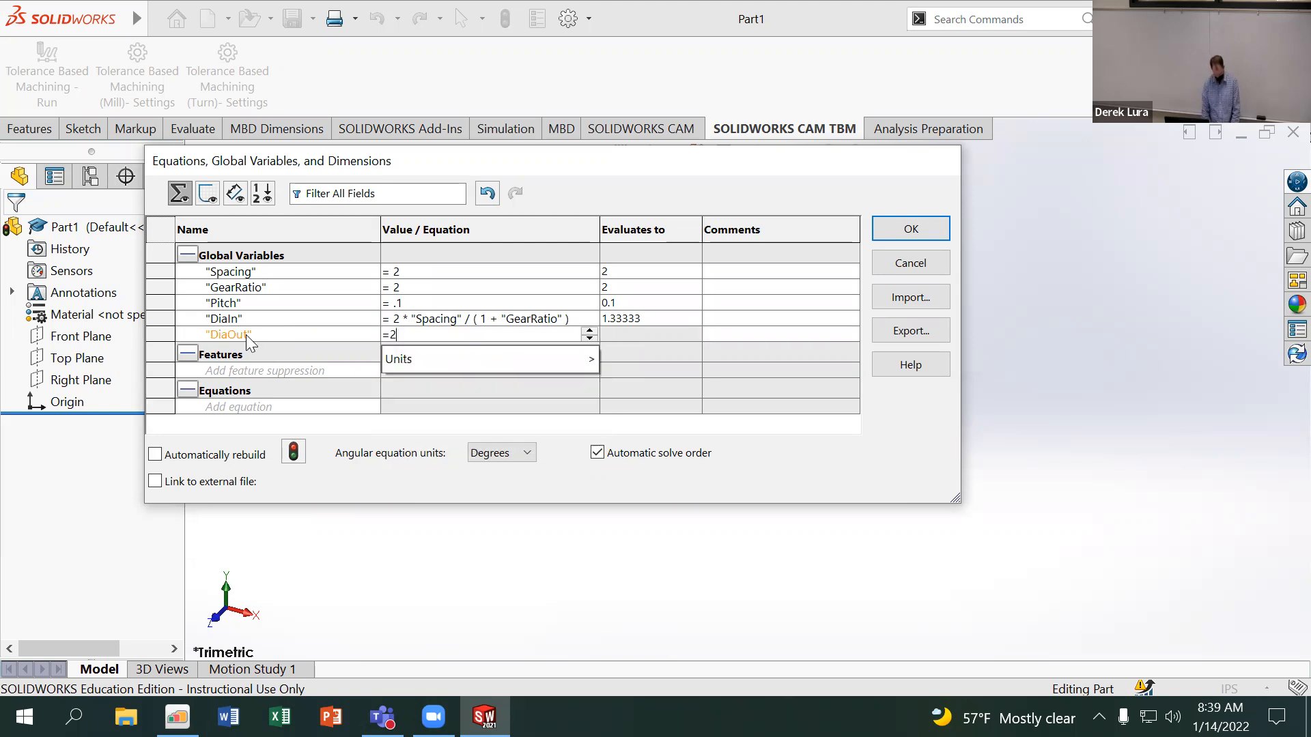
pyautogui.write('*"Spacing')
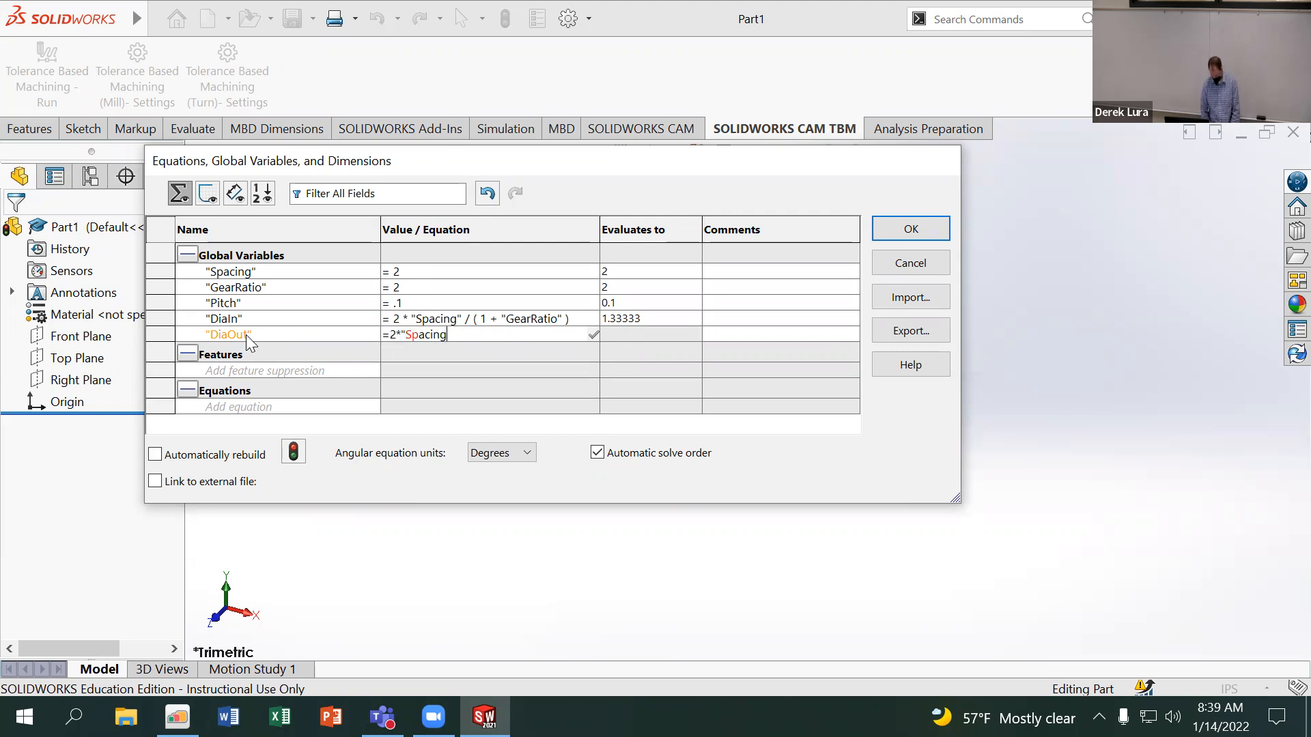
pyautogui.write('"/(1')
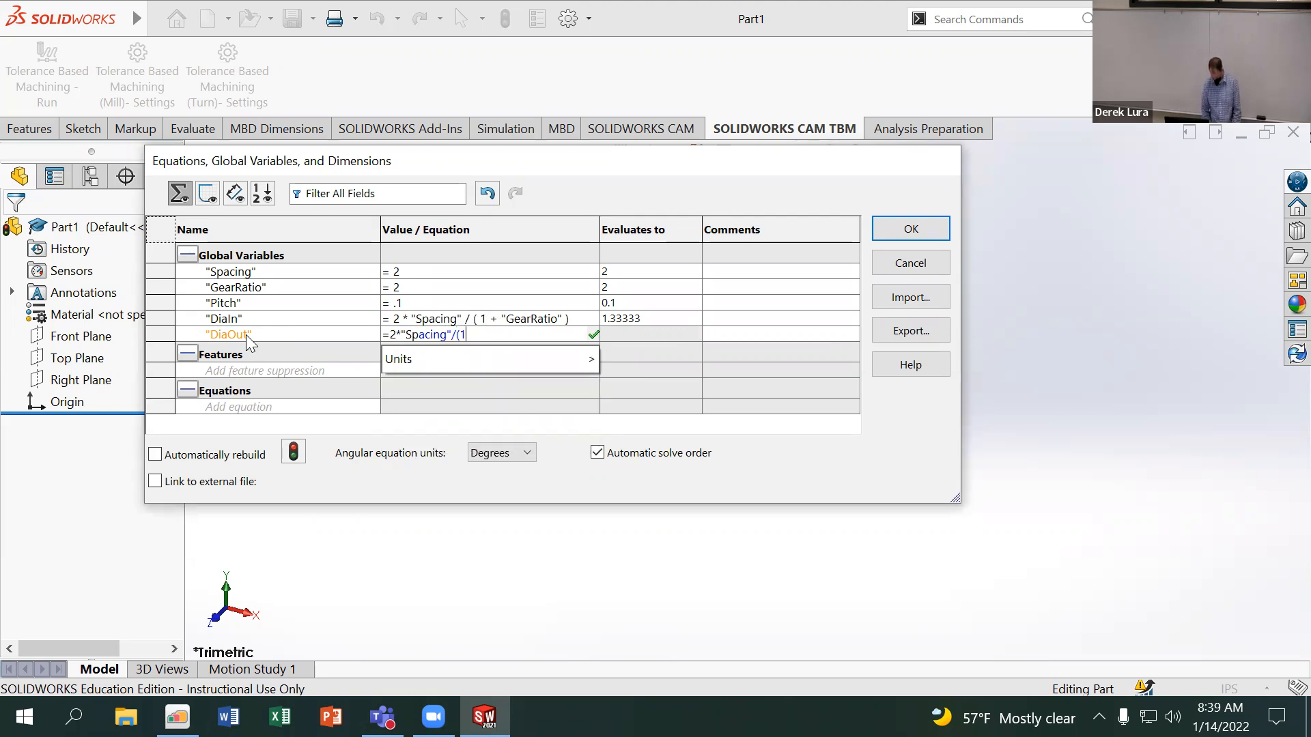
pyautogui.write('-')
pyautogui.press('BackSpace')
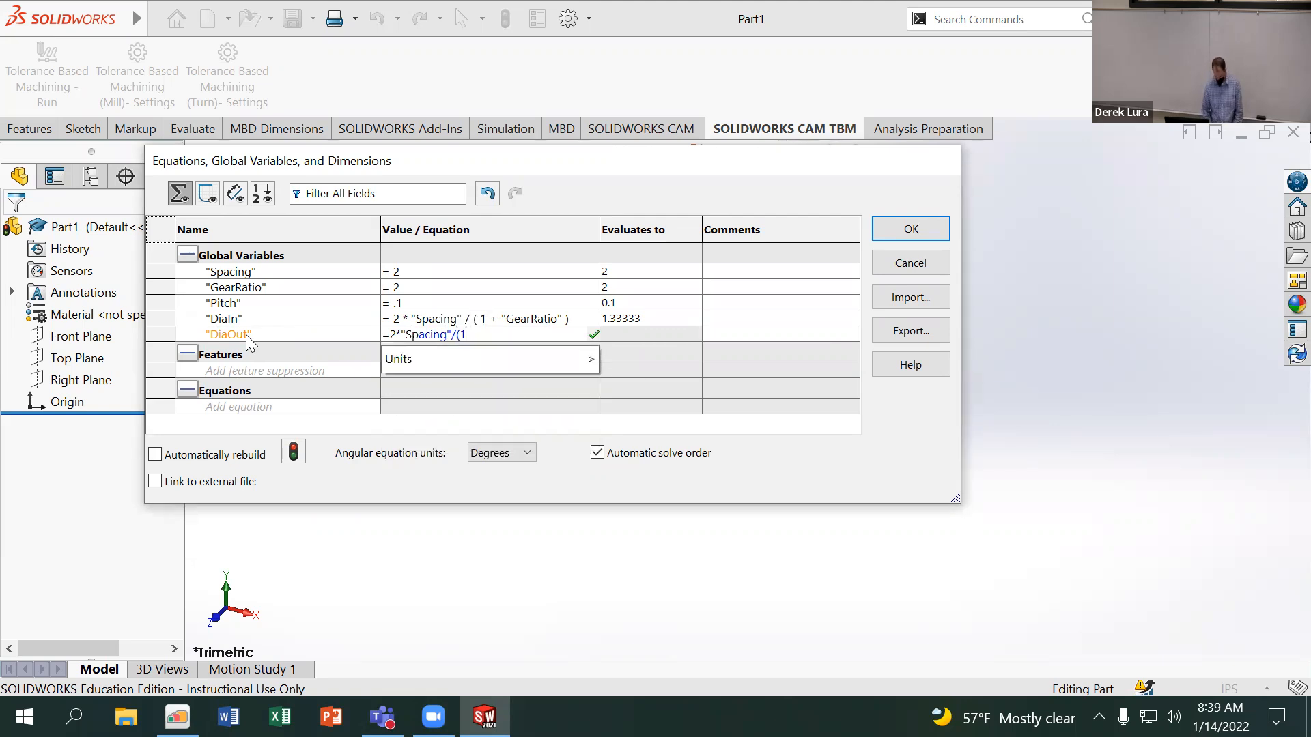
pyautogui.write('+ ')
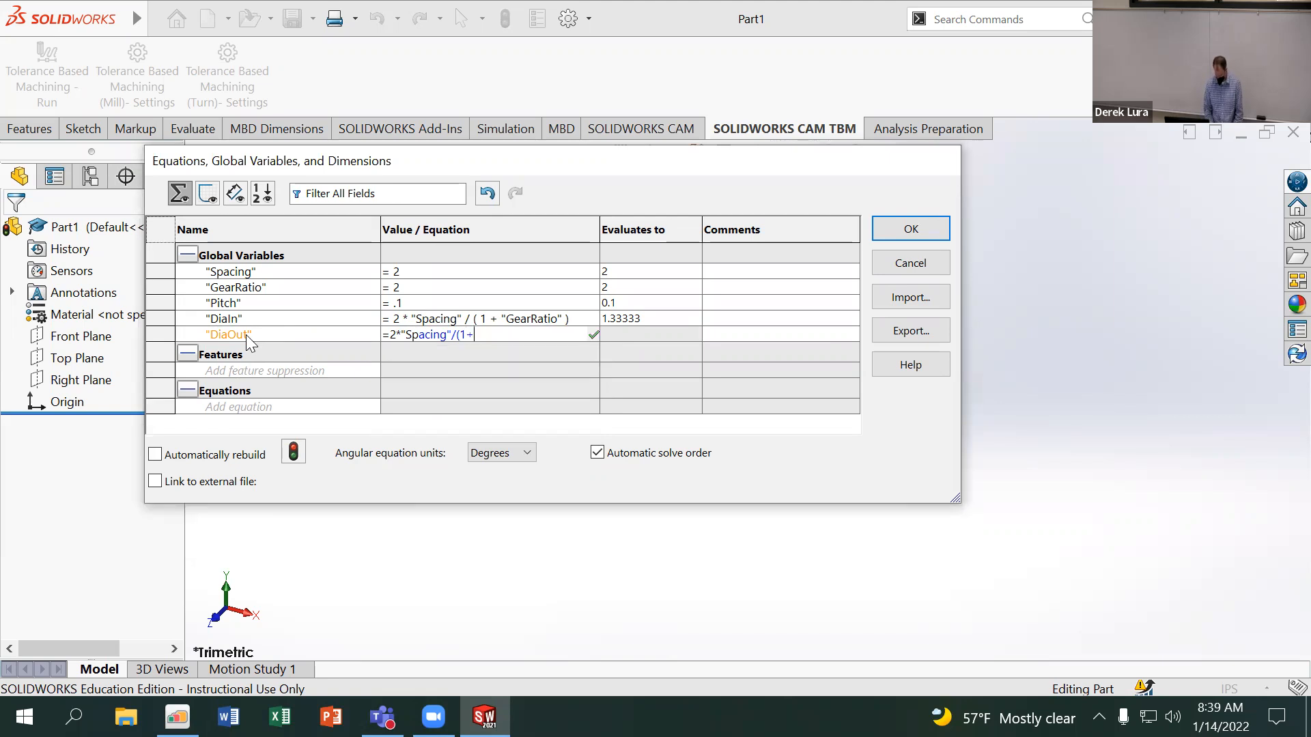
pyautogui.write('( ')
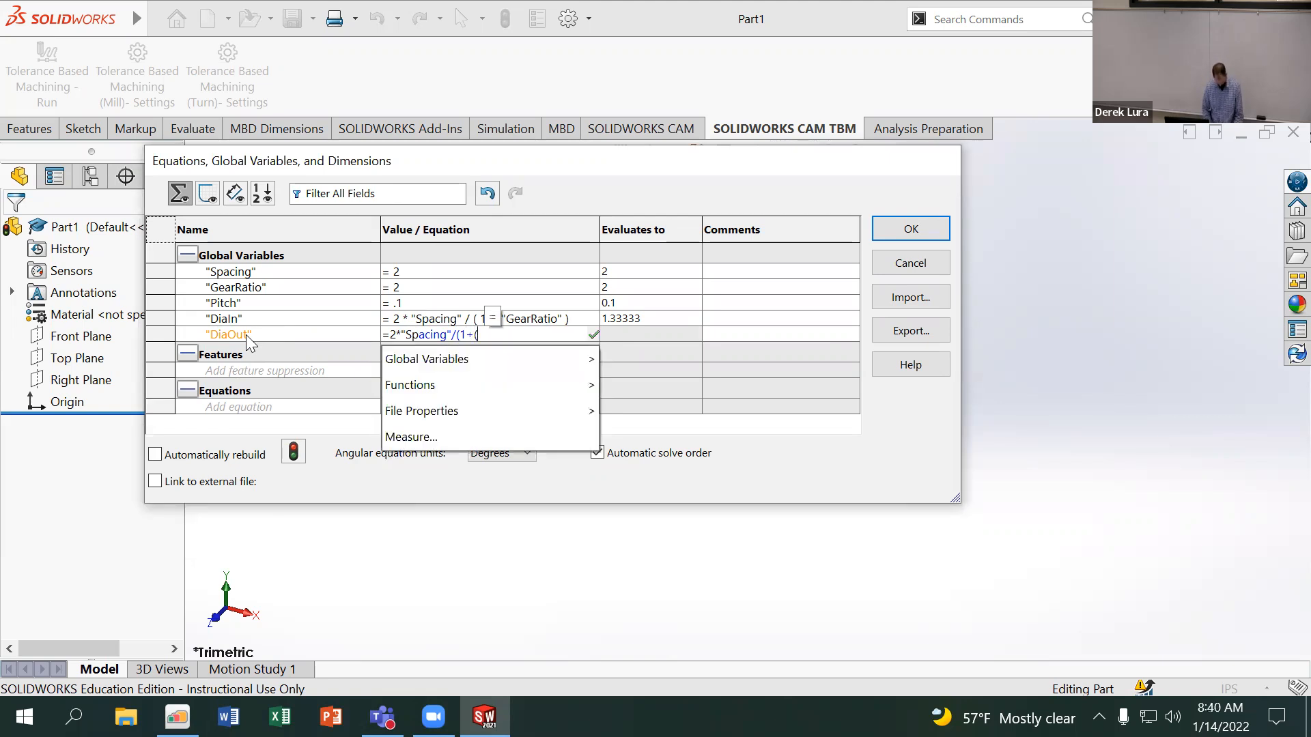
pyautogui.write('1 / "GearRatio" ')
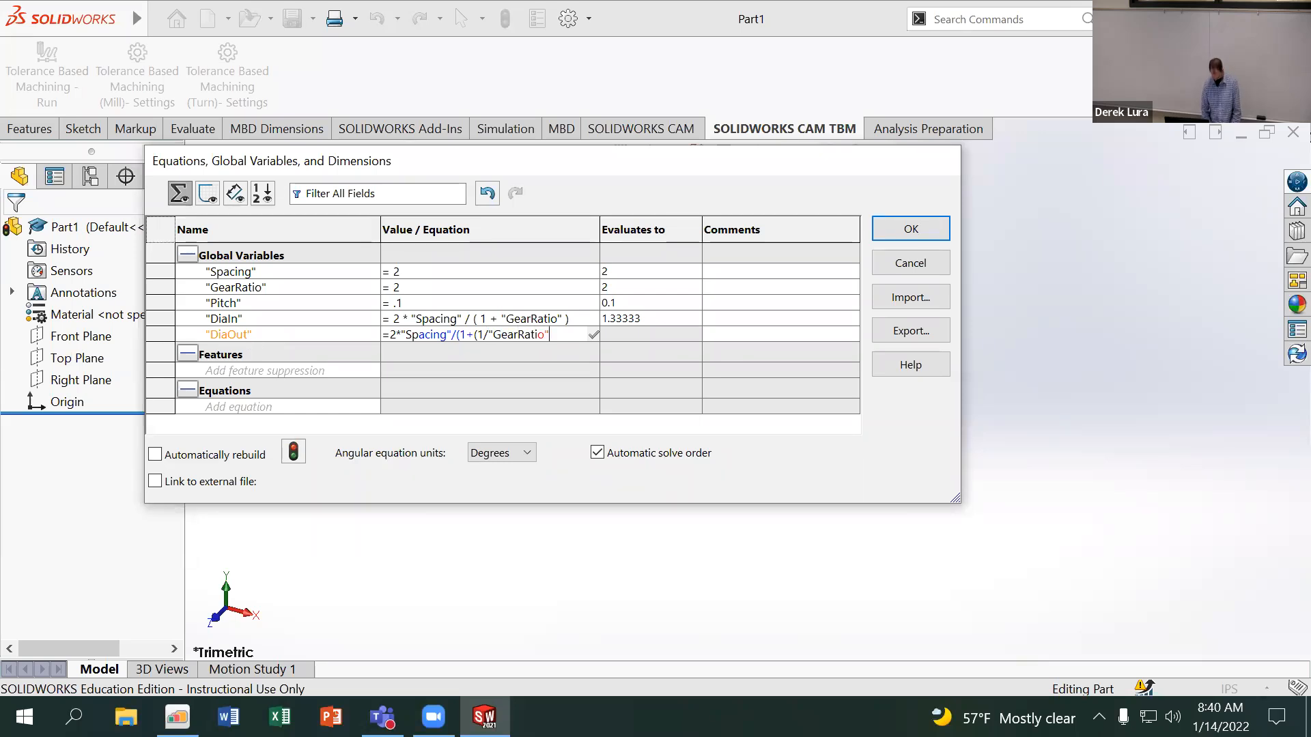
pyautogui.write(')')
pyautogui.press('Return')
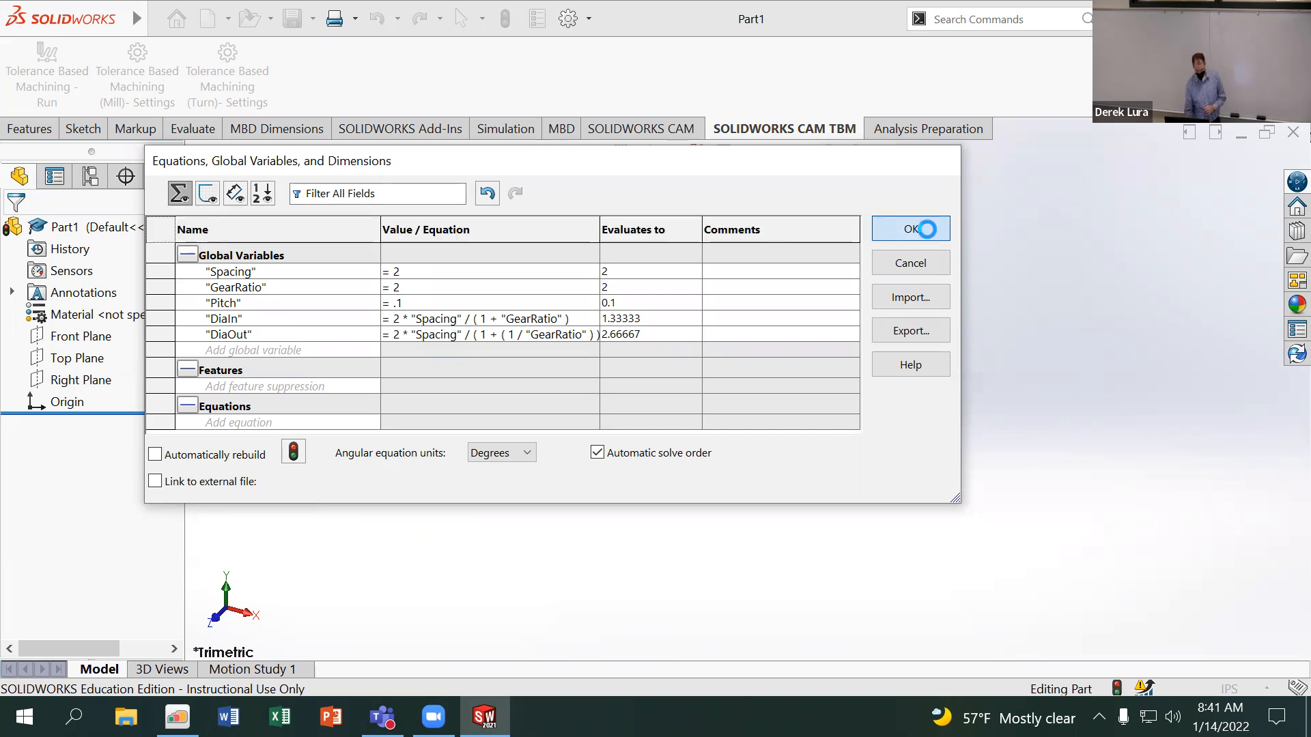
pyautogui.click(929, 232)
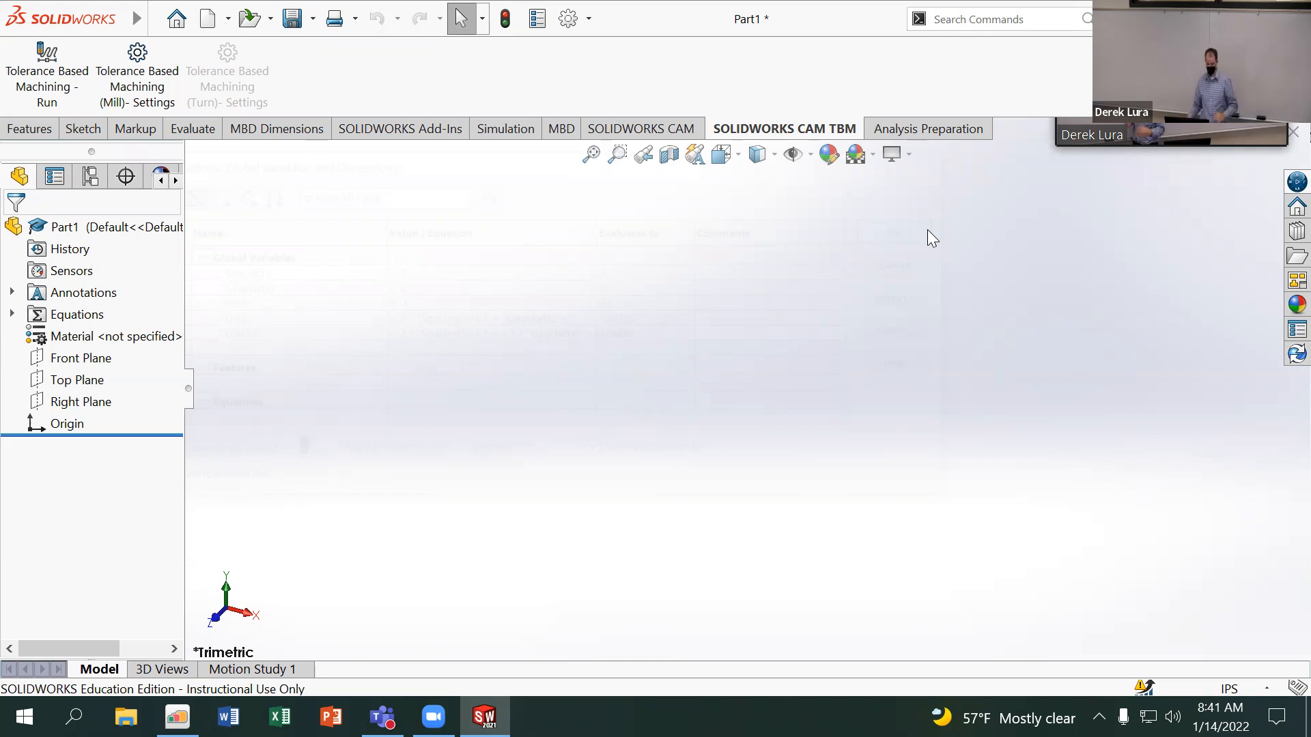
# Sketch two circles on the Front Plane: about 0.35 in radius at the origin, and about 0.39 in radius centred about 5.11 in along X
pyautogui.click(85, 363)
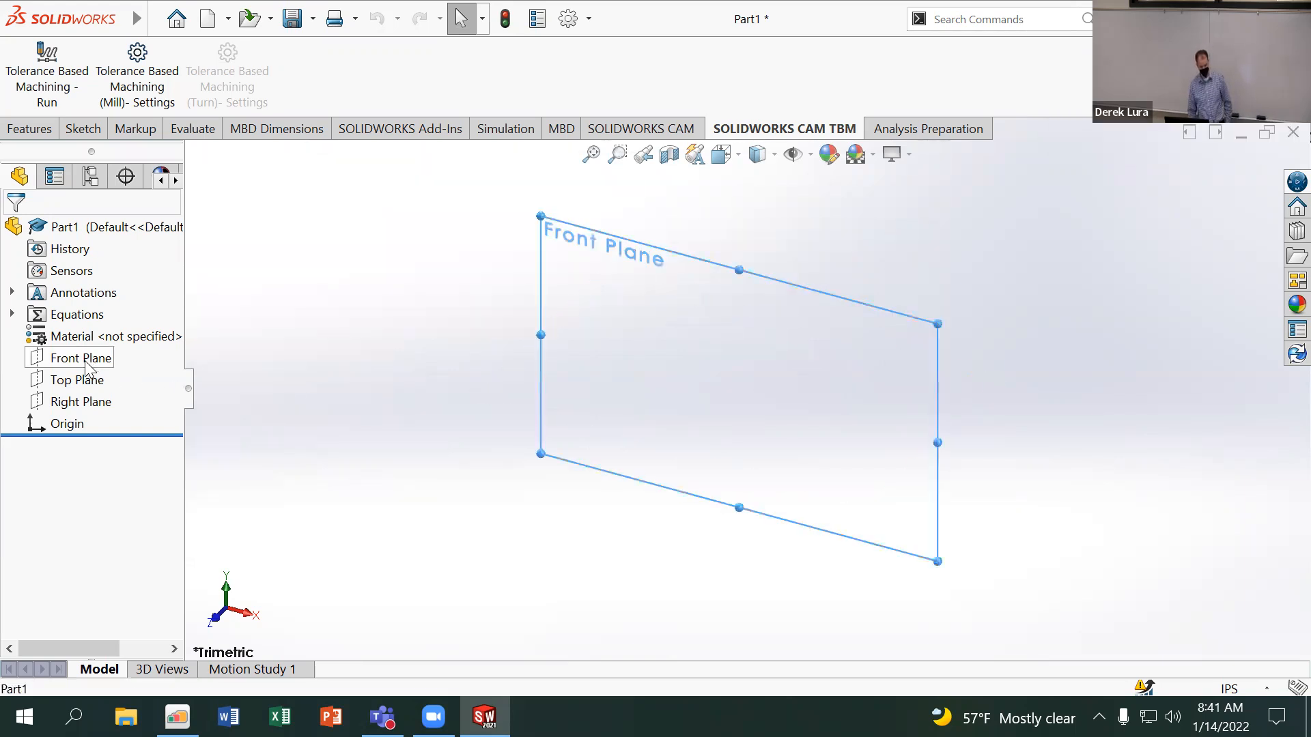
pyautogui.click(103, 338)
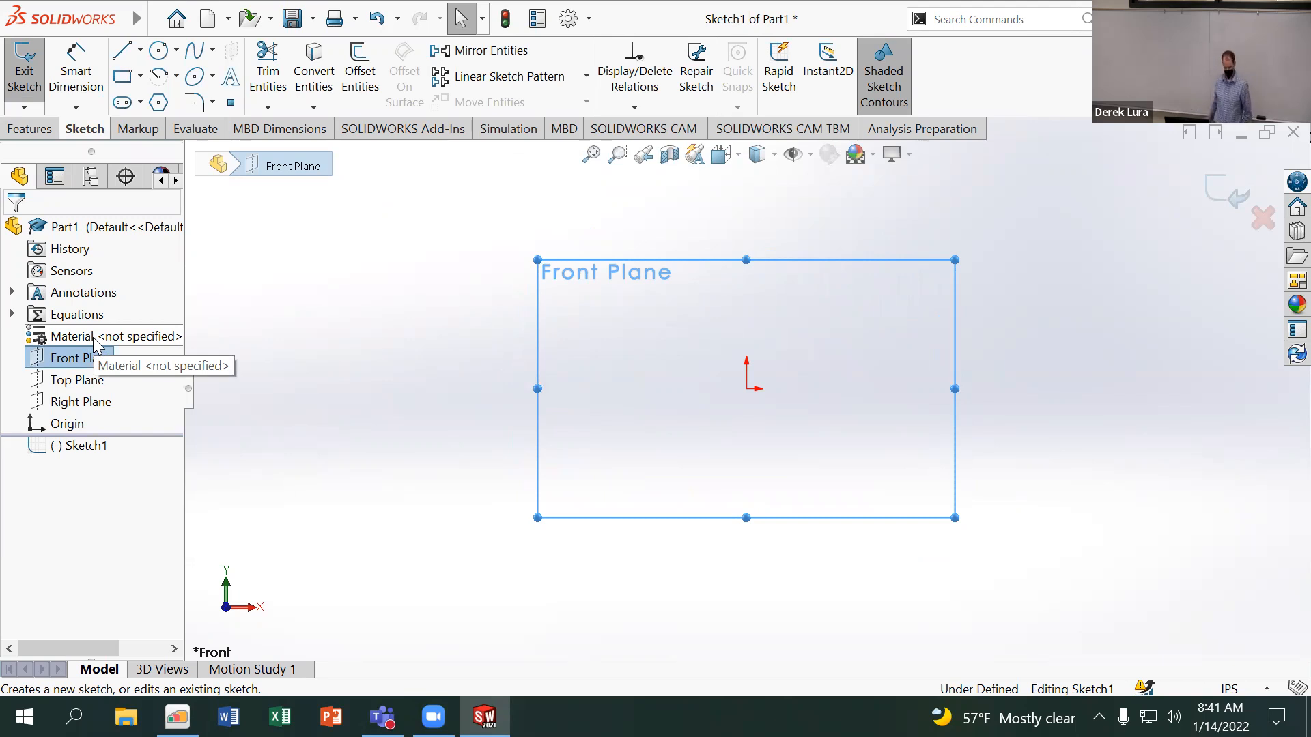
pyautogui.click(158, 49)
pyautogui.moveTo(747, 389); pyautogui.dragTo(754, 412)
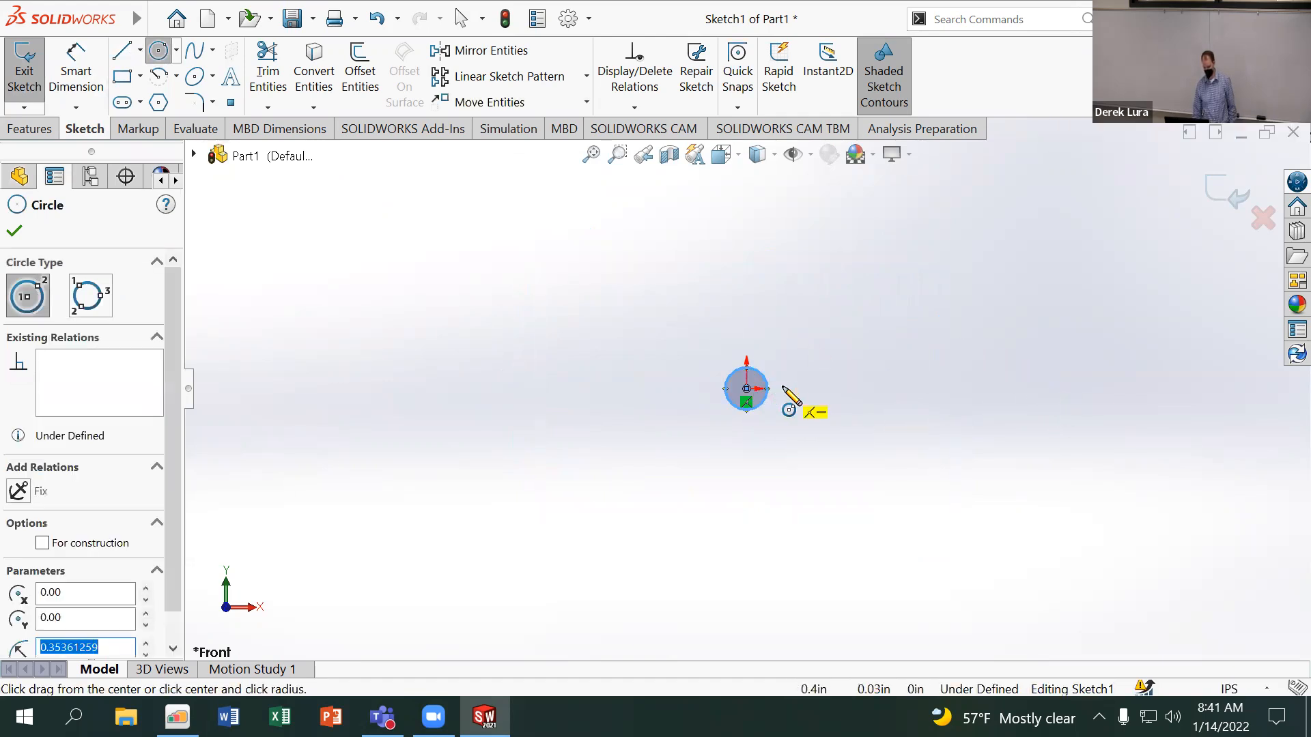
pyautogui.moveTo(1051, 389); pyautogui.dragTo(1057, 414)
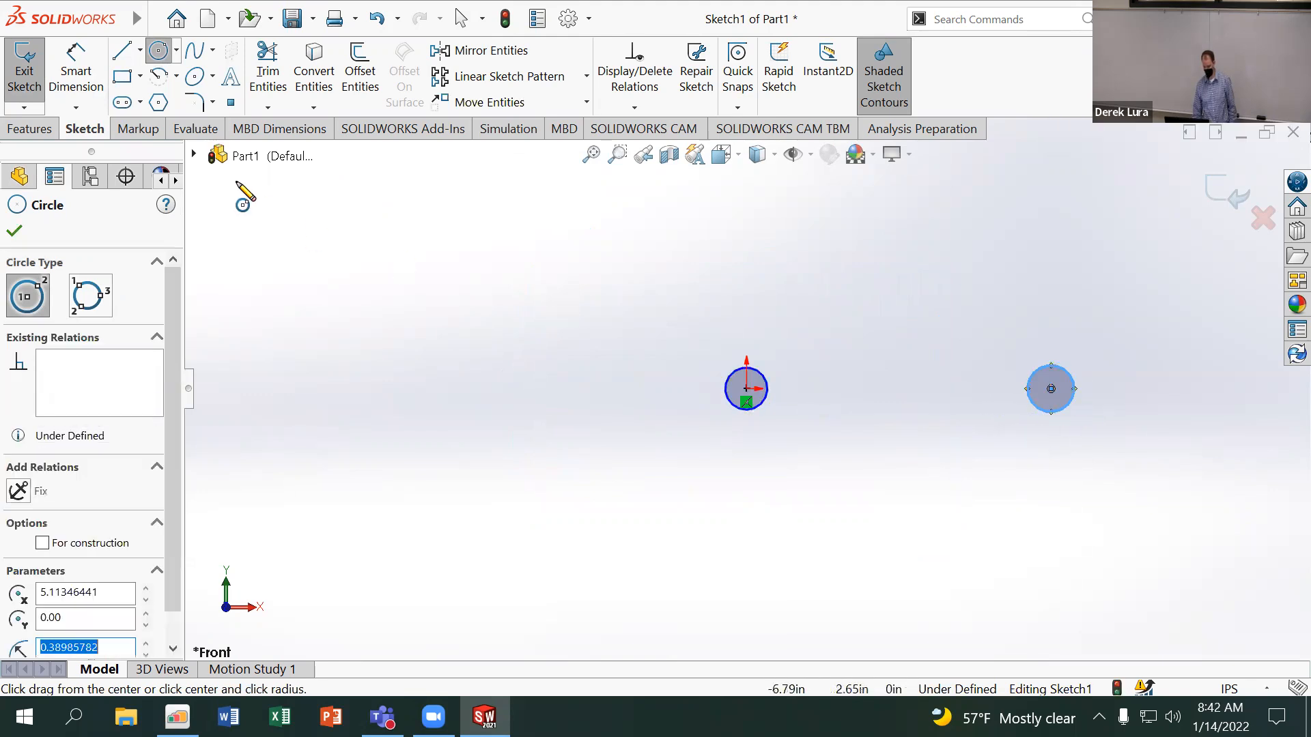
# Draw a horizontal centerline from the origin to the center of the second circle
pyautogui.click(140, 50)
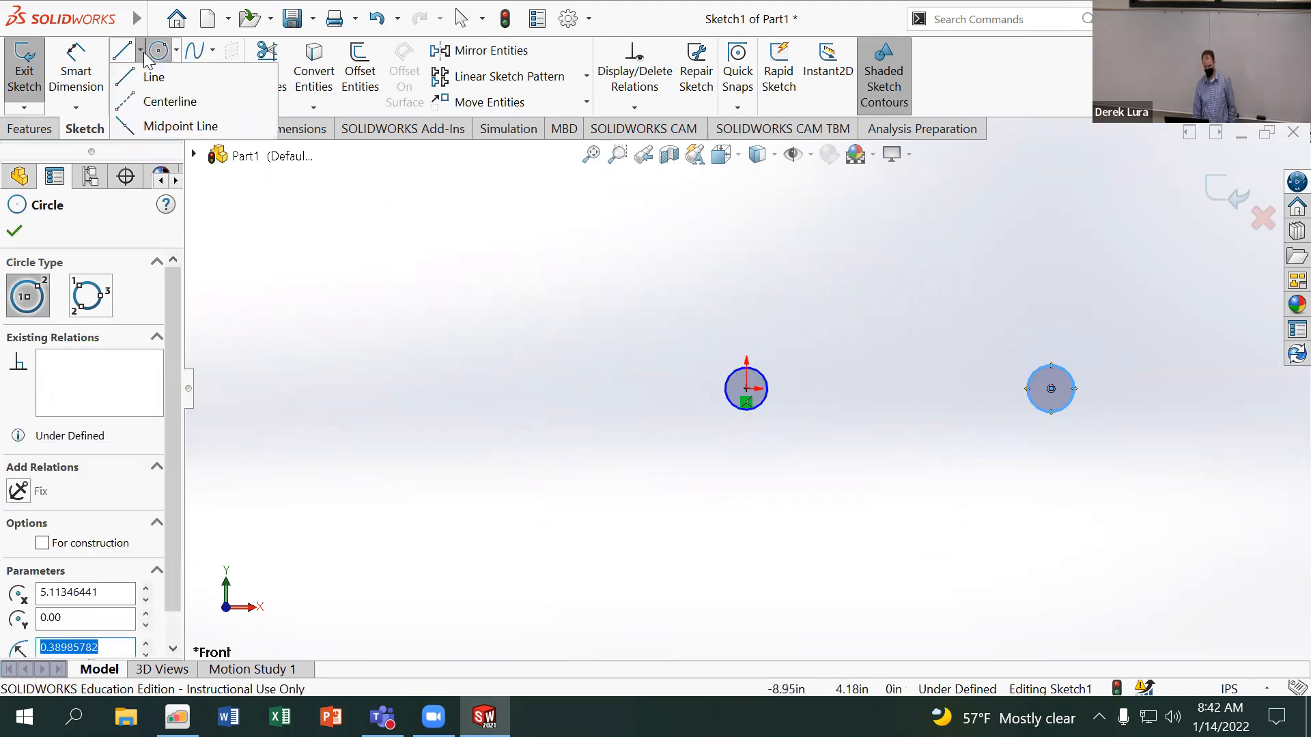
pyautogui.click(126, 104)
pyautogui.click(746, 389)
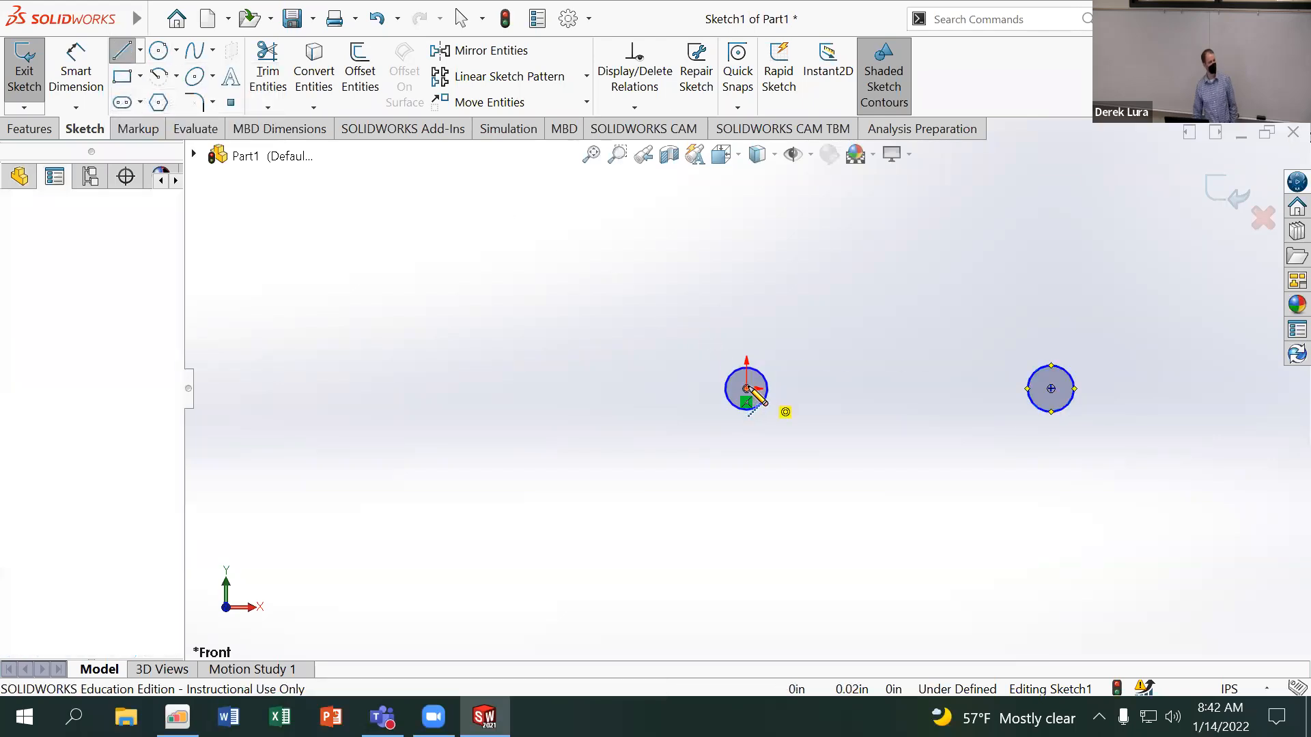
pyautogui.click(1051, 389)
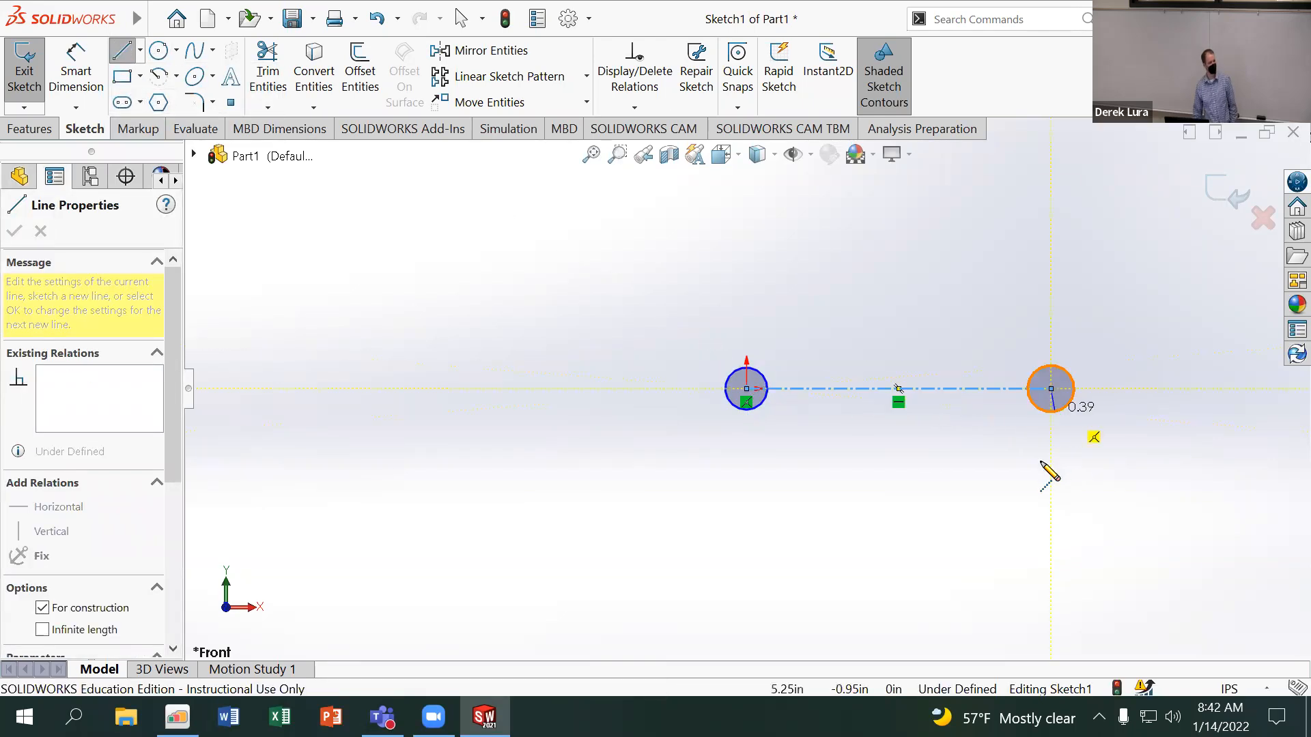
# Draw a large circle around each small circle, sharing its center, with the second one about 2.75 in radius and tangent to the first
pyautogui.click(159, 51)
pyautogui.click(746, 388)
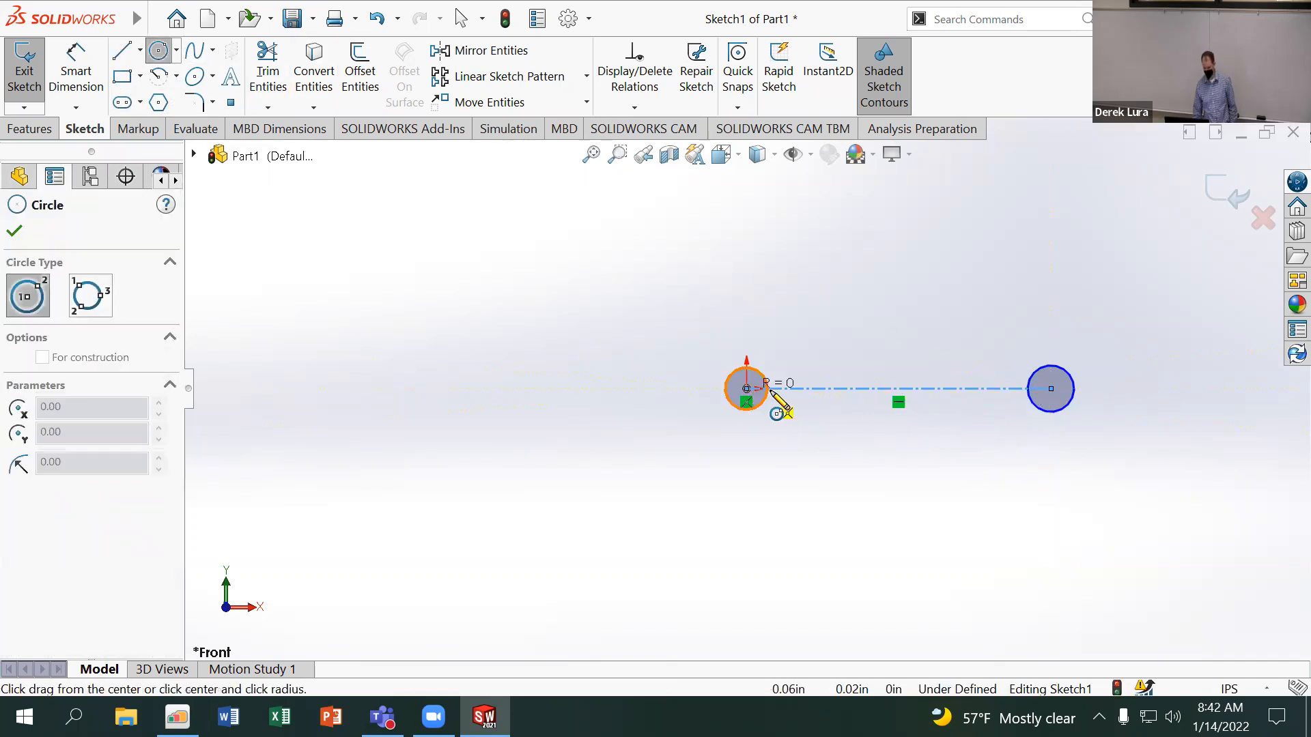
pyautogui.click(888, 389)
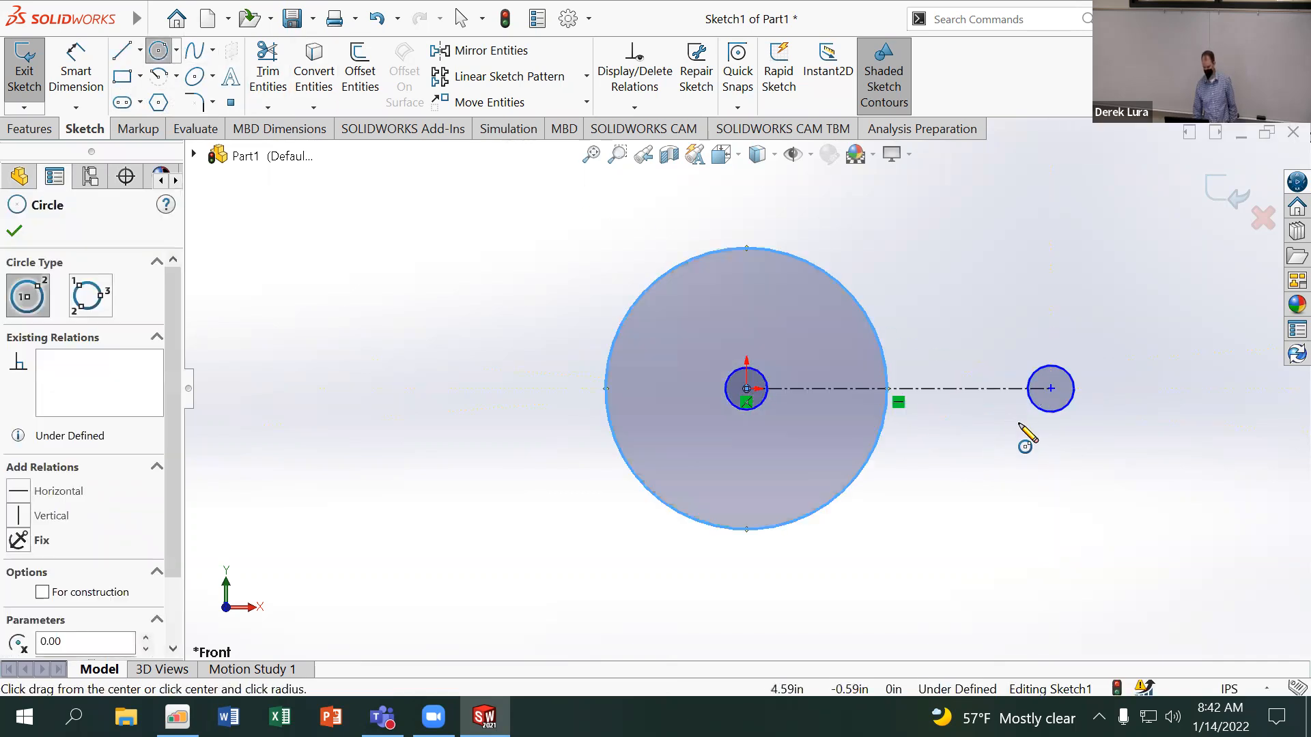
pyautogui.click(1051, 389)
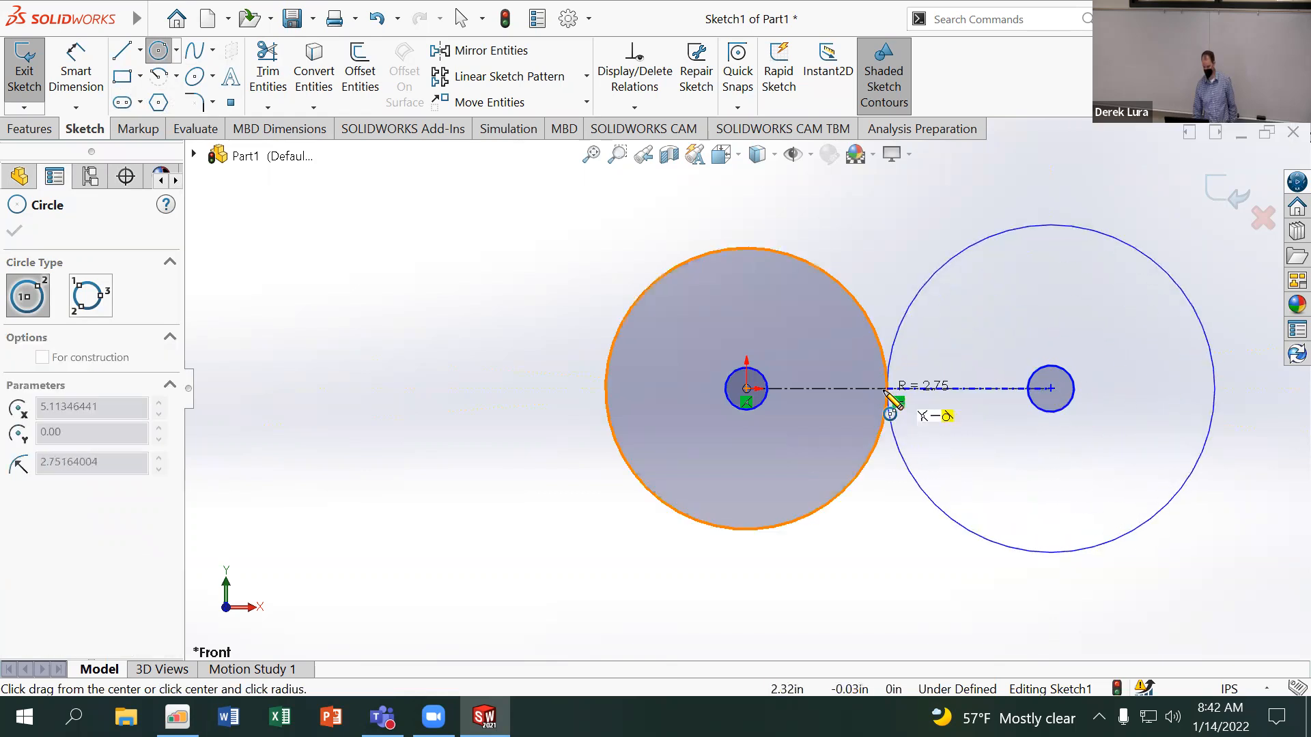
pyautogui.click(891, 399)
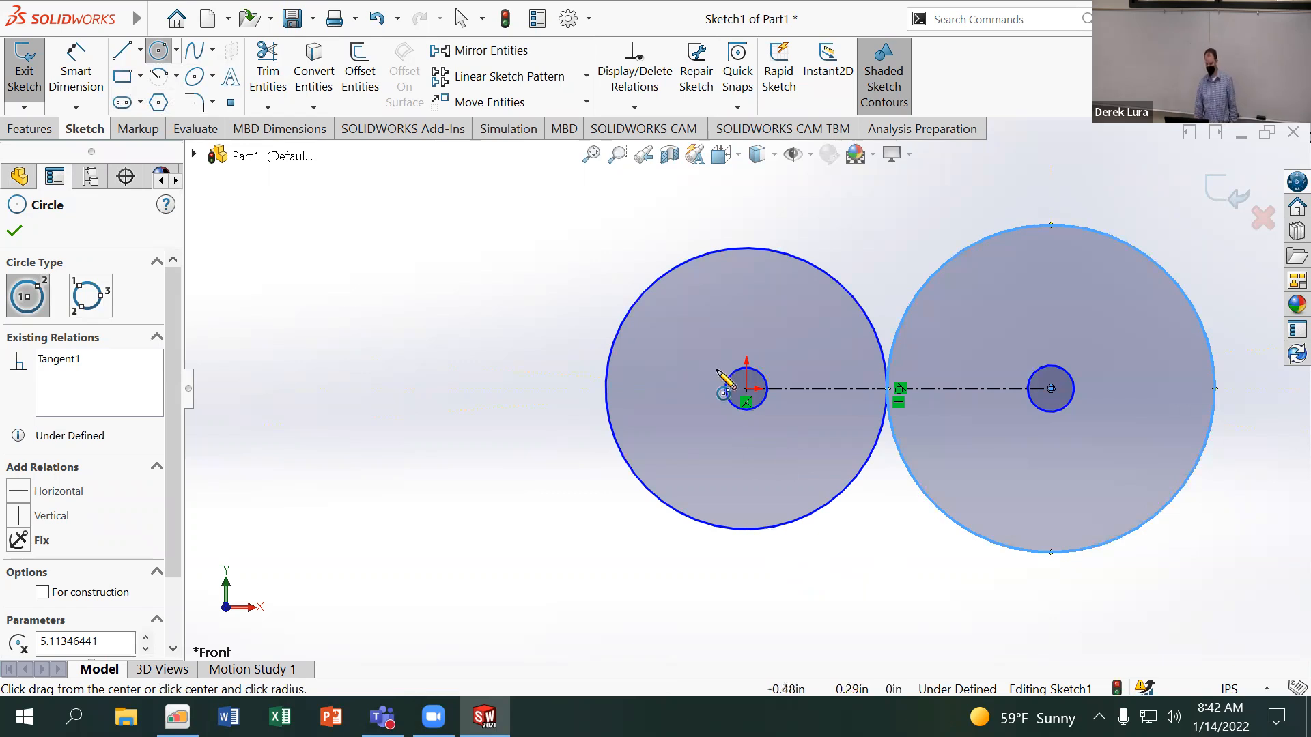
# Undo all the circles and the centerline, back to before the Front Plane sketch
pyautogui.hotkey('ctrl', 'z')
pyautogui.hotkey('ctrl', 'z')
pyautogui.hotkey('ctrl', 'z')
pyautogui.hotkey('ctrl', 'z')
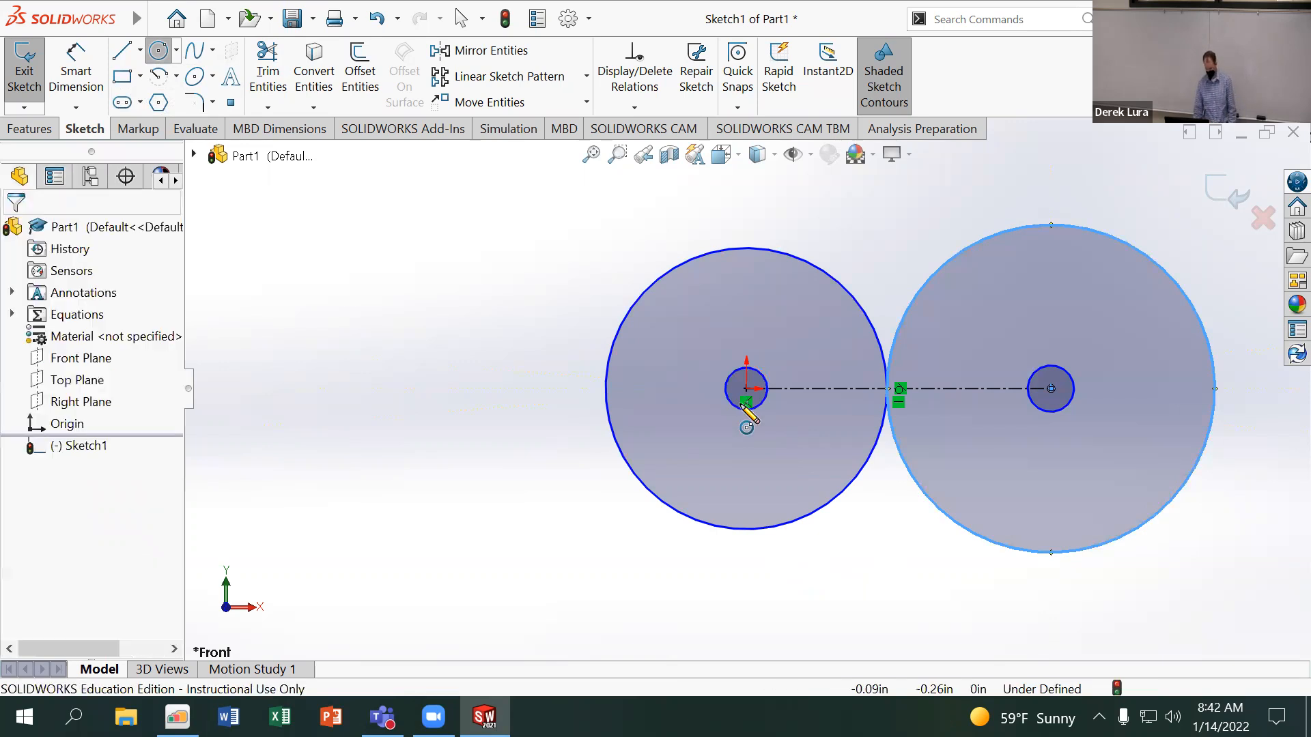
pyautogui.hotkey('ctrl', 'z')
pyautogui.hotkey('ctrl', 'z')
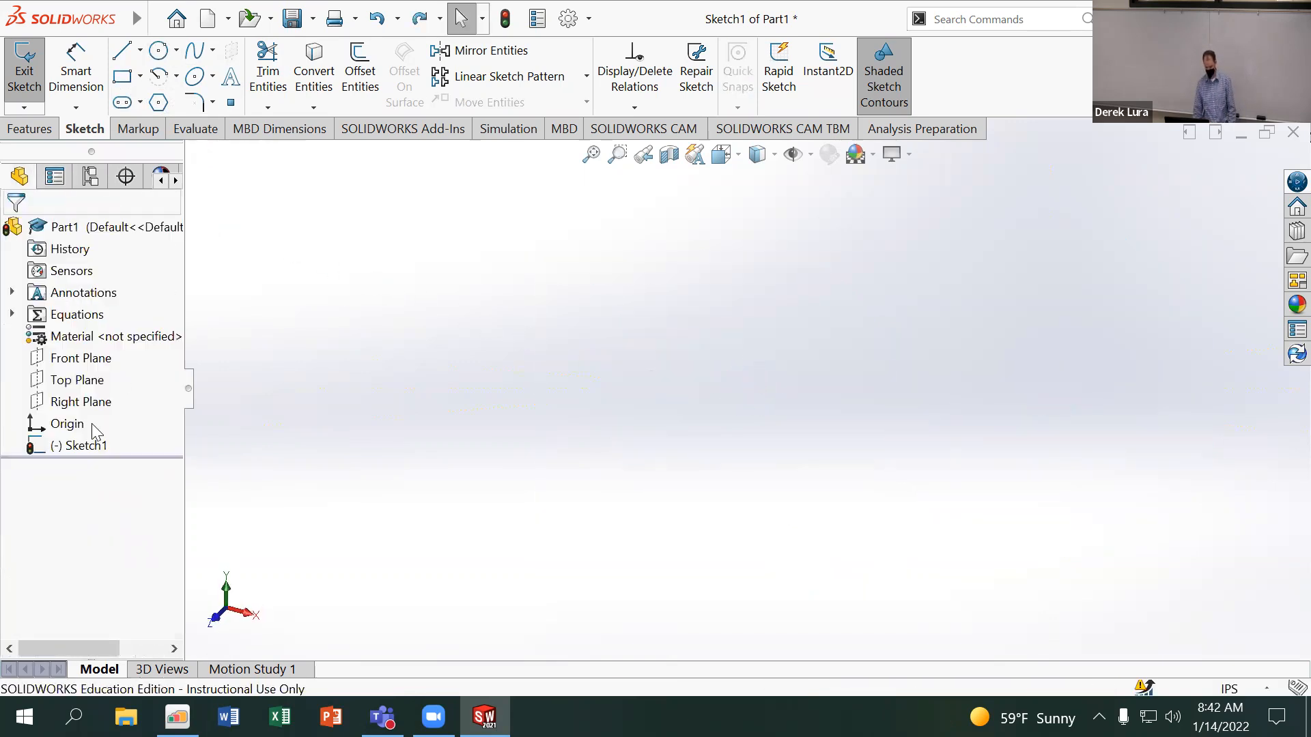
# Sketch two circles on the Front Plane: about 0.73 in radius at the origin, and about 0.56 in radius centred about 5.09 in along X
pyautogui.rightClick(82, 358)
pyautogui.click(102, 334)
pyautogui.click(159, 50)
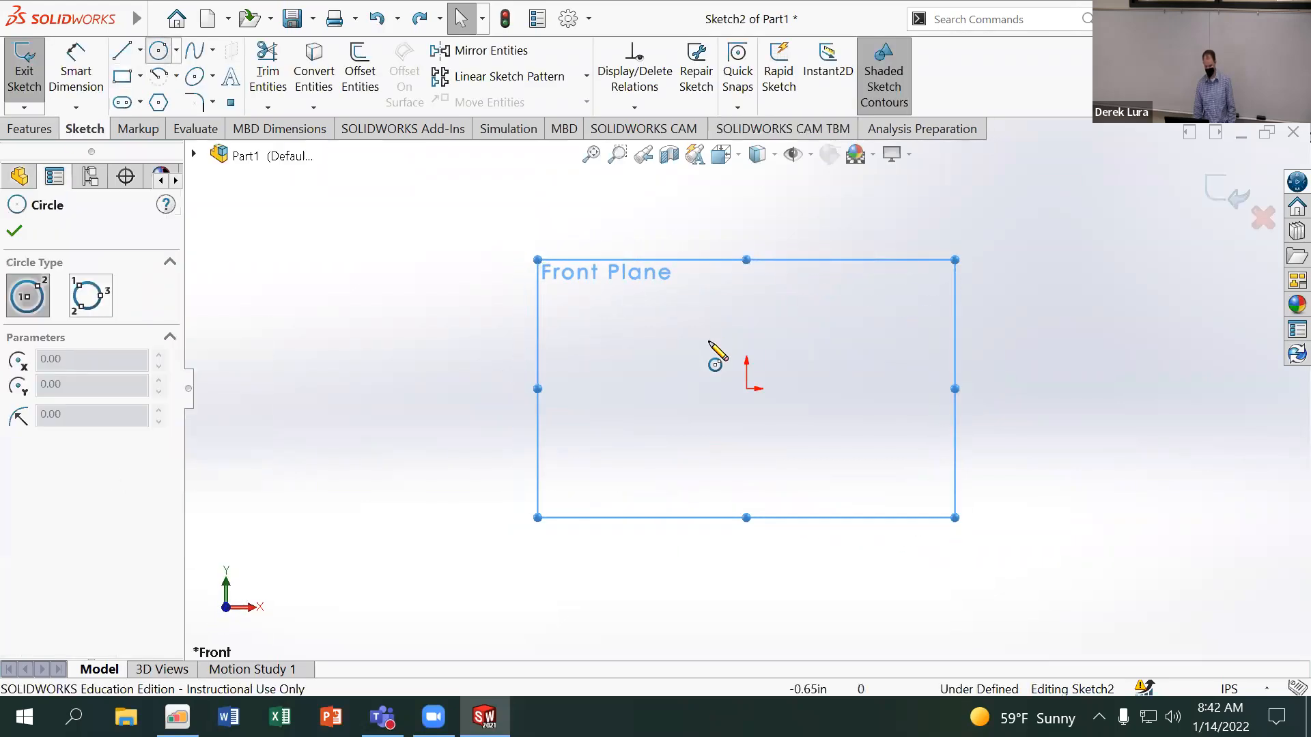
pyautogui.click(746, 388)
pyautogui.click(777, 425)
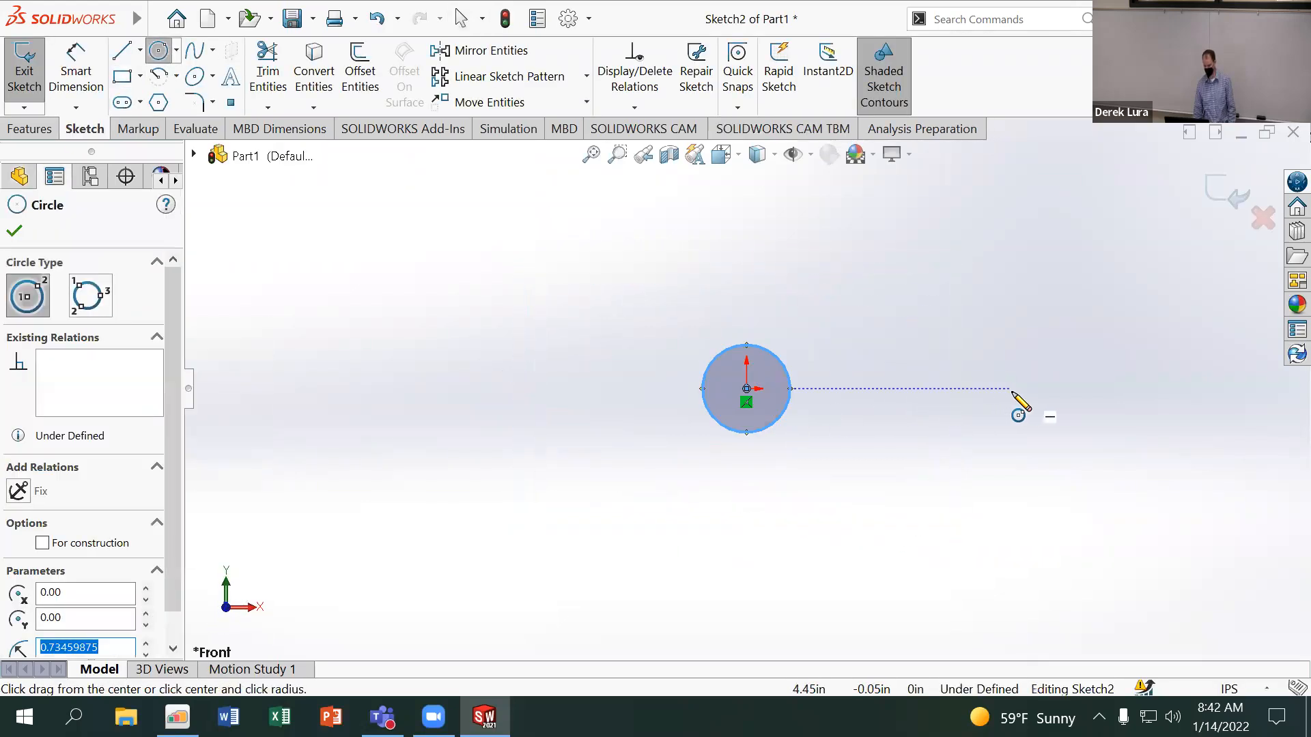
pyautogui.click(1049, 389)
pyautogui.click(1062, 420)
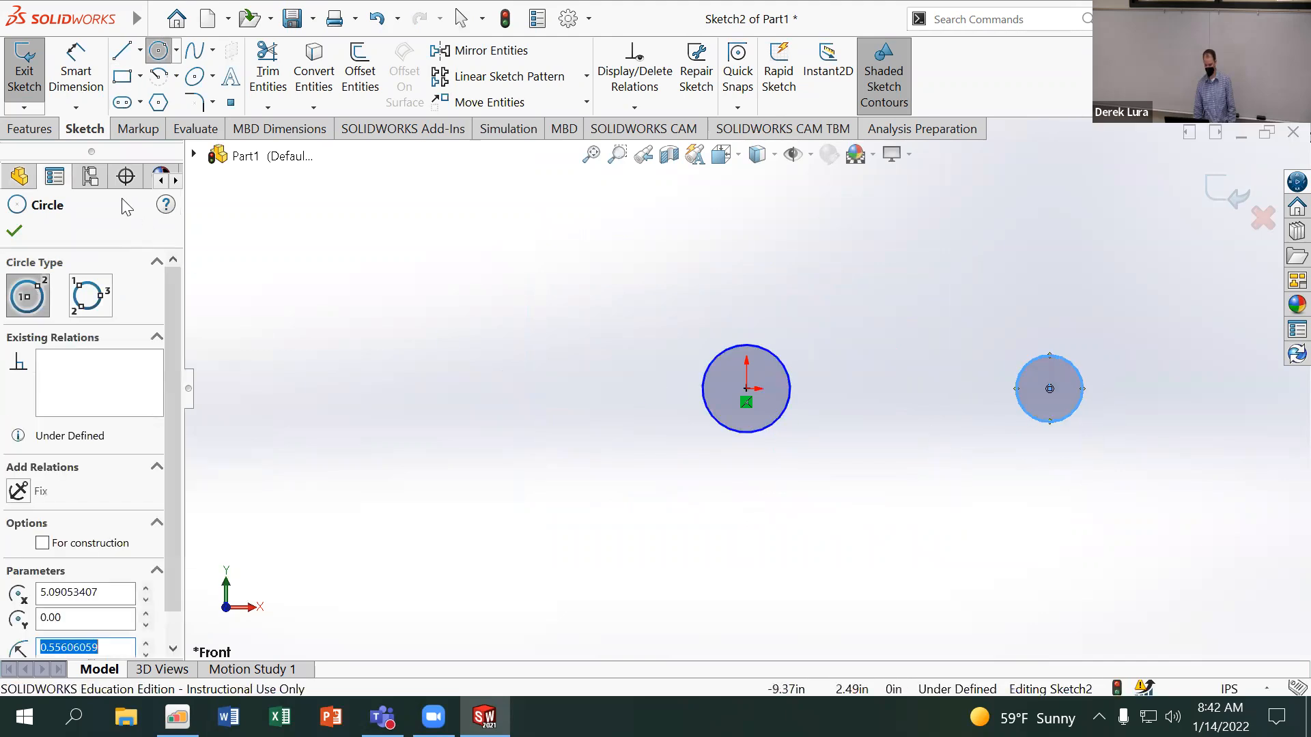
# Connect the centers of the two new circles with a horizontal centerline
pyautogui.click(151, 56)
pyautogui.click(140, 50)
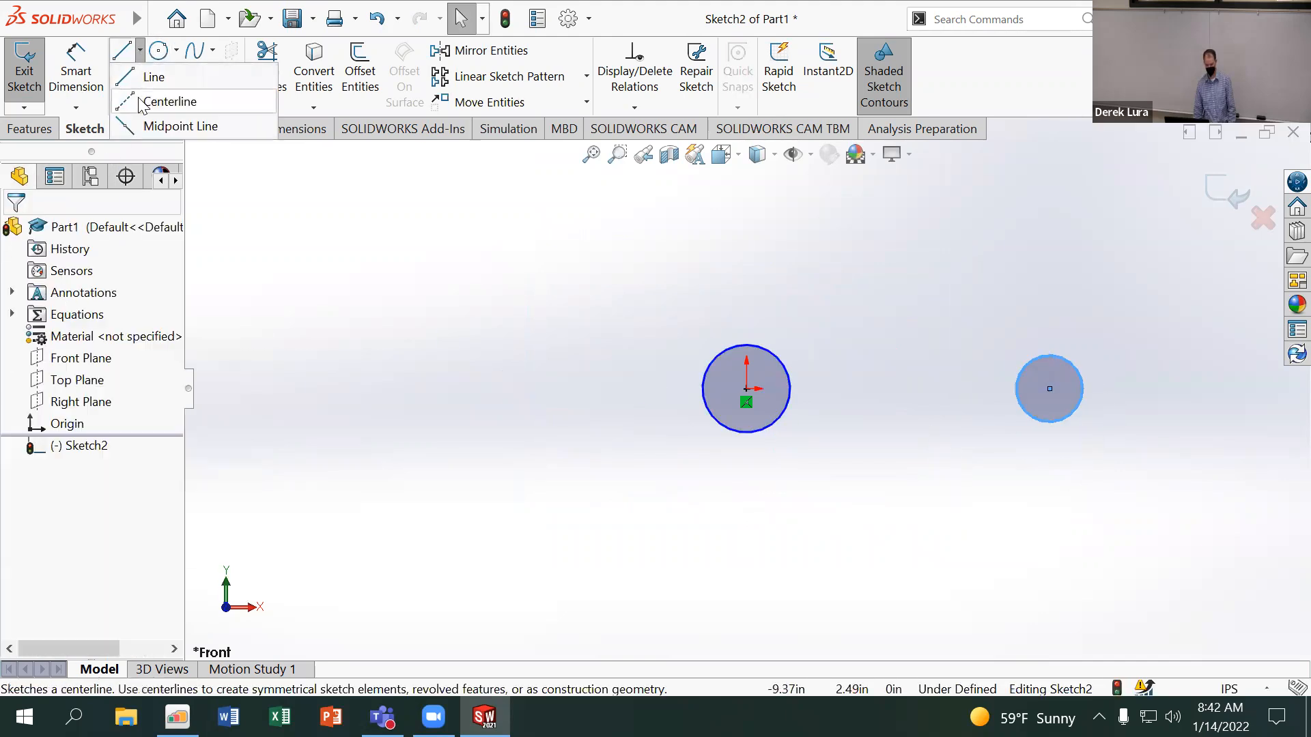
pyautogui.click(177, 99)
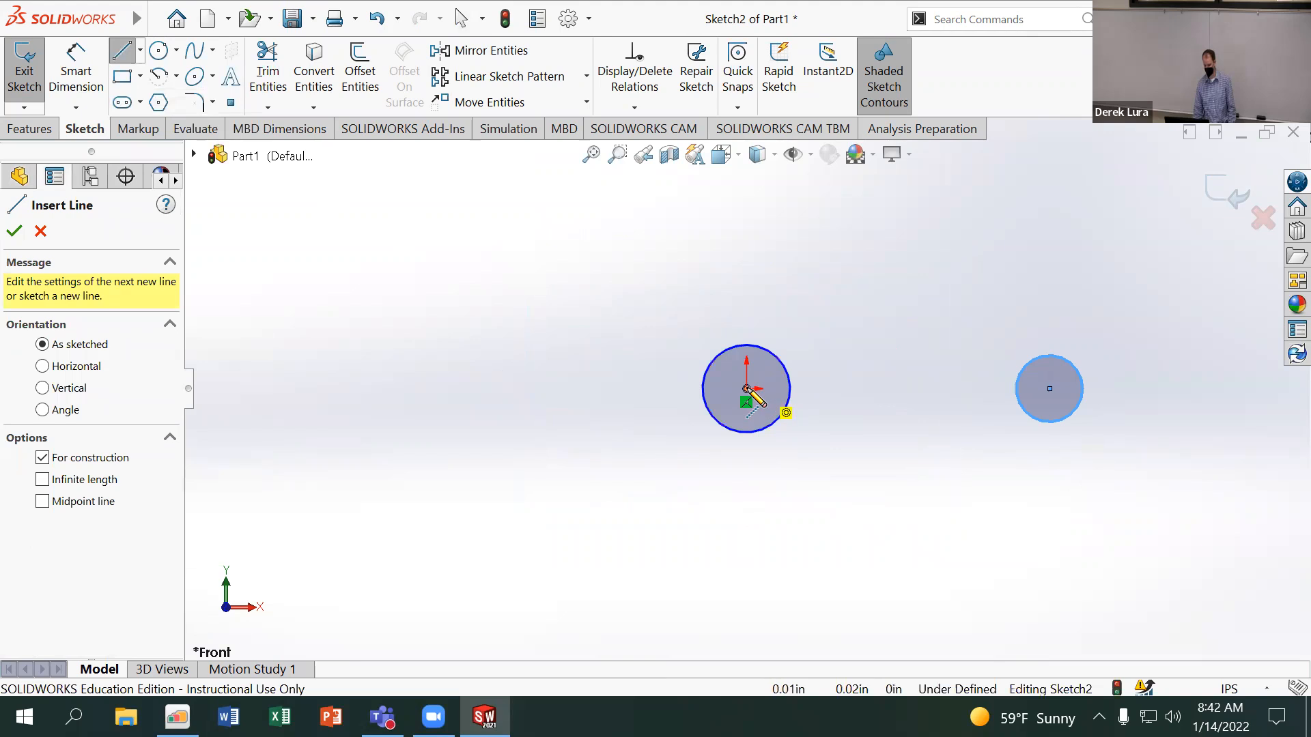
pyautogui.click(746, 388)
pyautogui.click(1050, 388)
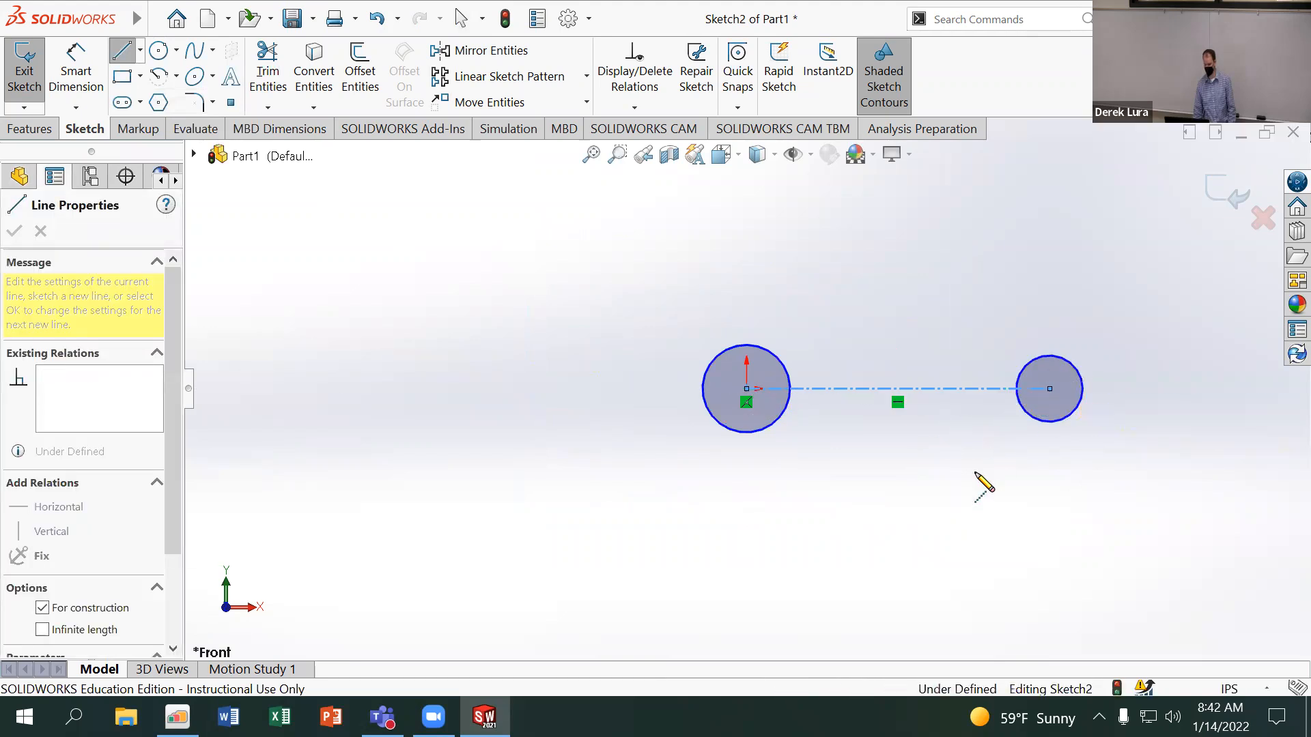
# Draw an outer circle about 2.44 in radius at the origin, and another around the second small circle's center, tangent to the first
pyautogui.click(158, 49)
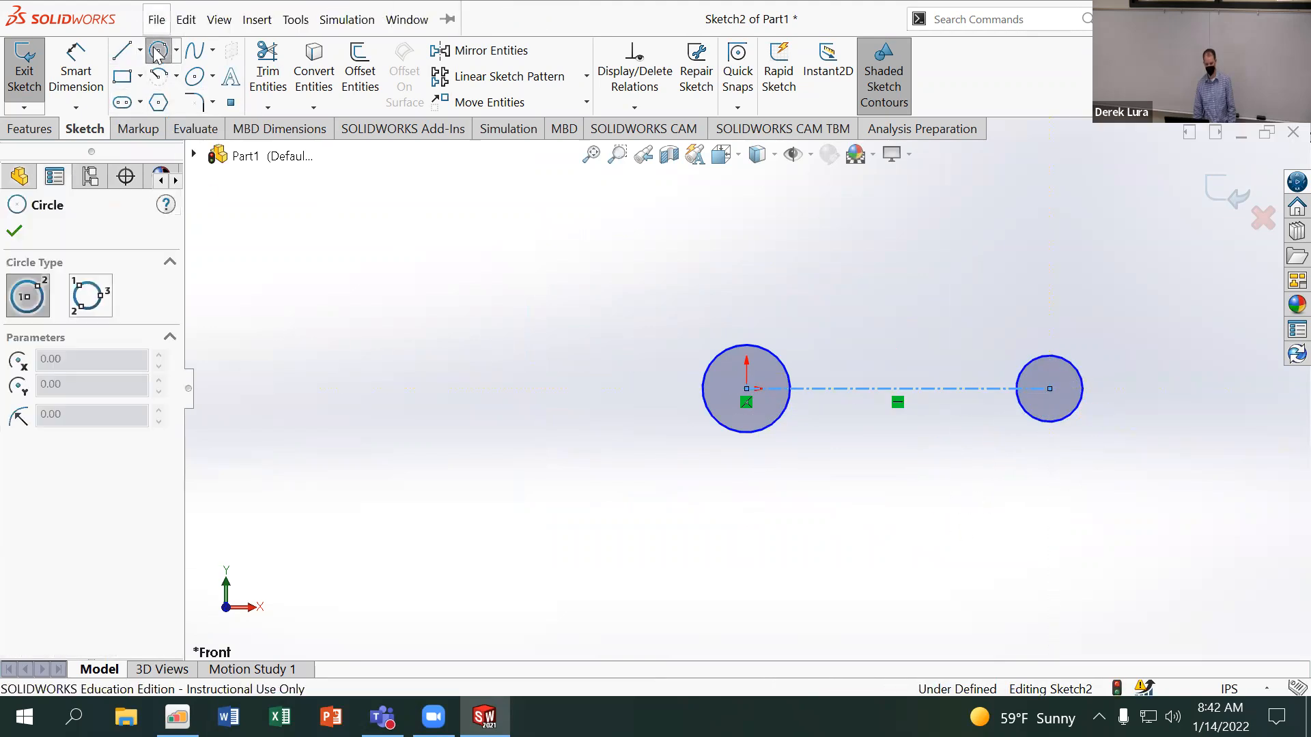
pyautogui.click(156, 19)
pyautogui.doubleClick(606, 3)
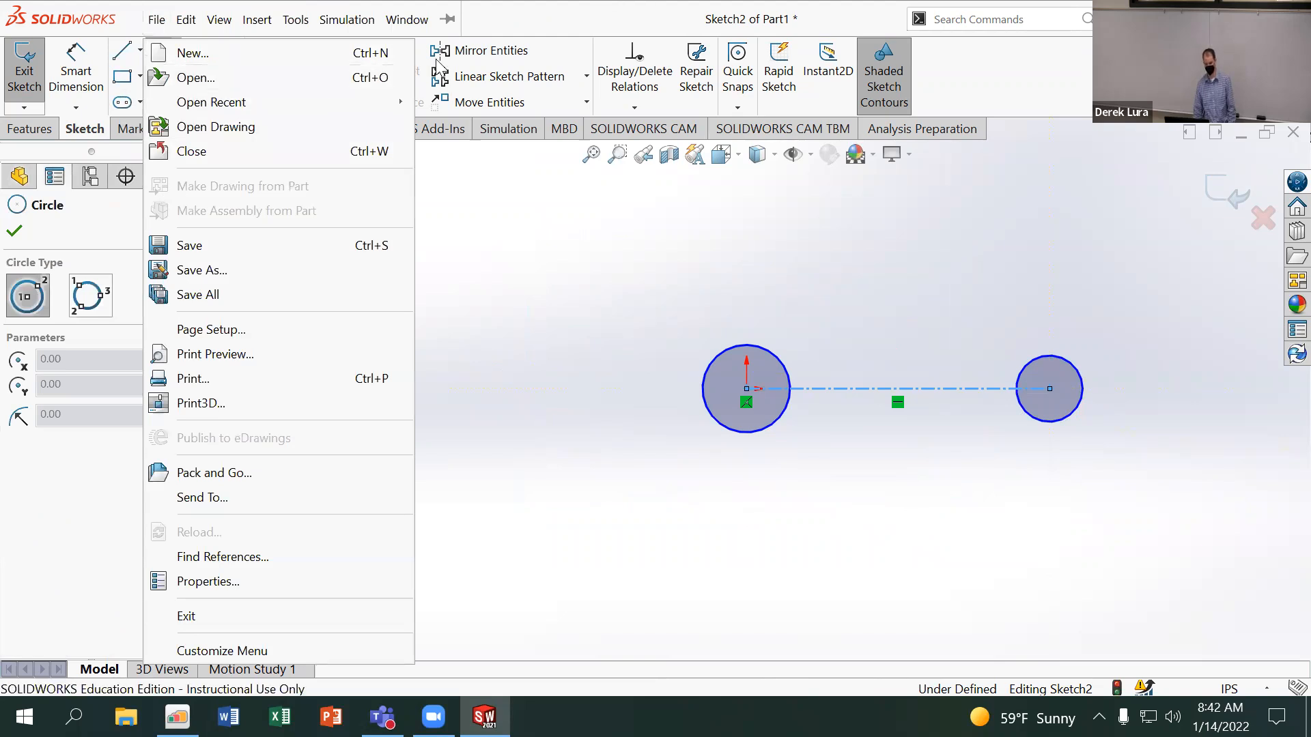
pyautogui.doubleClick(648, 32)
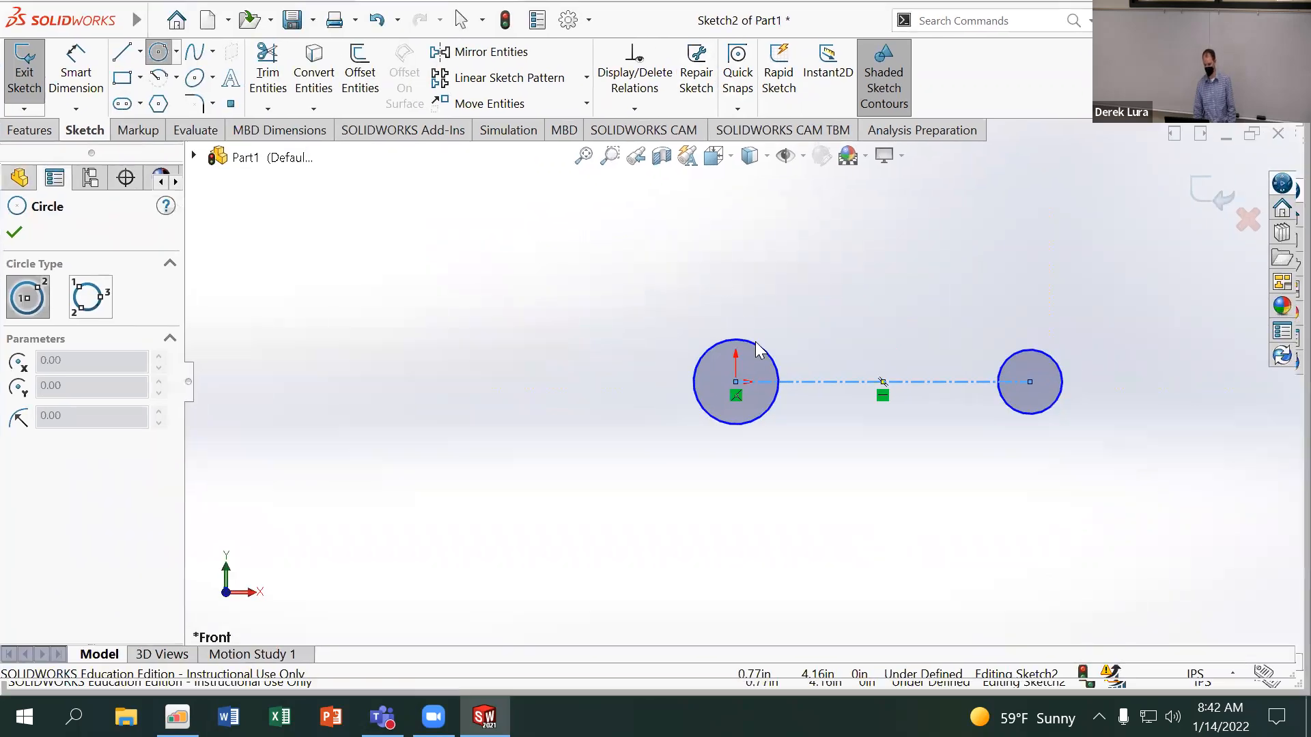
pyautogui.click(747, 390)
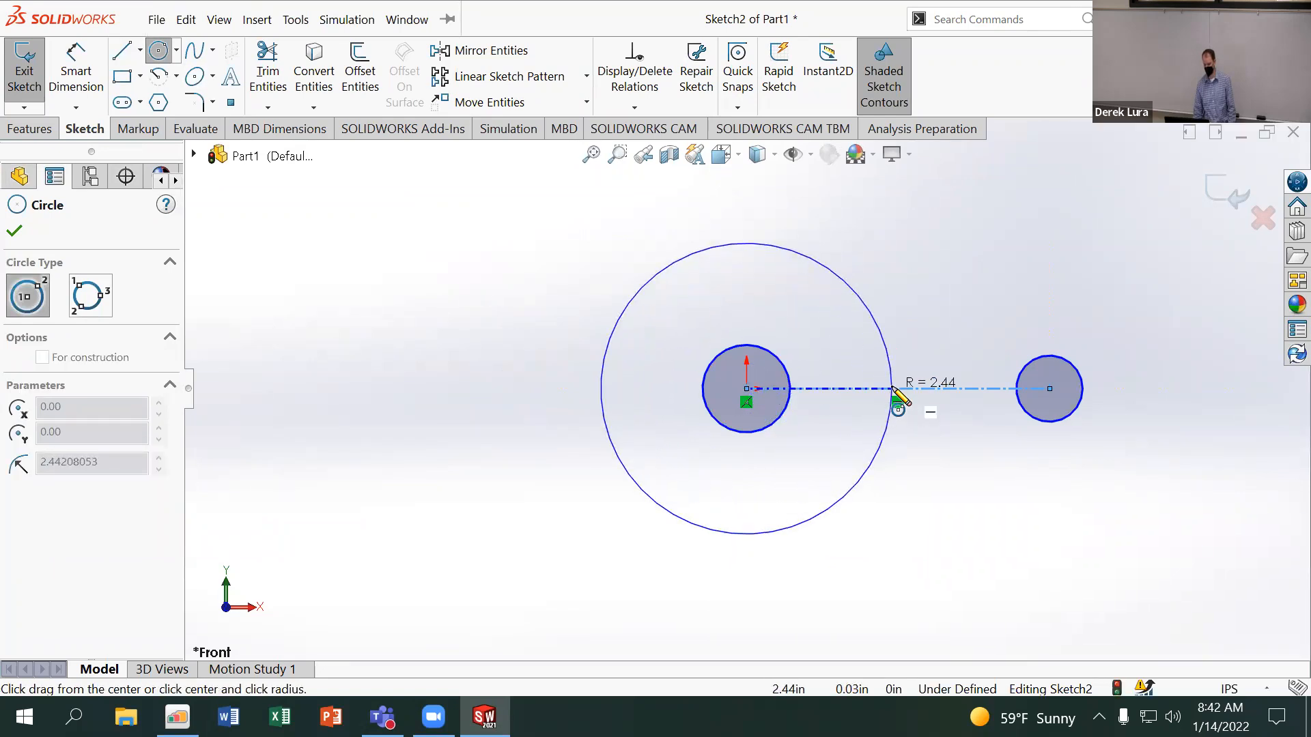
pyautogui.click(892, 388)
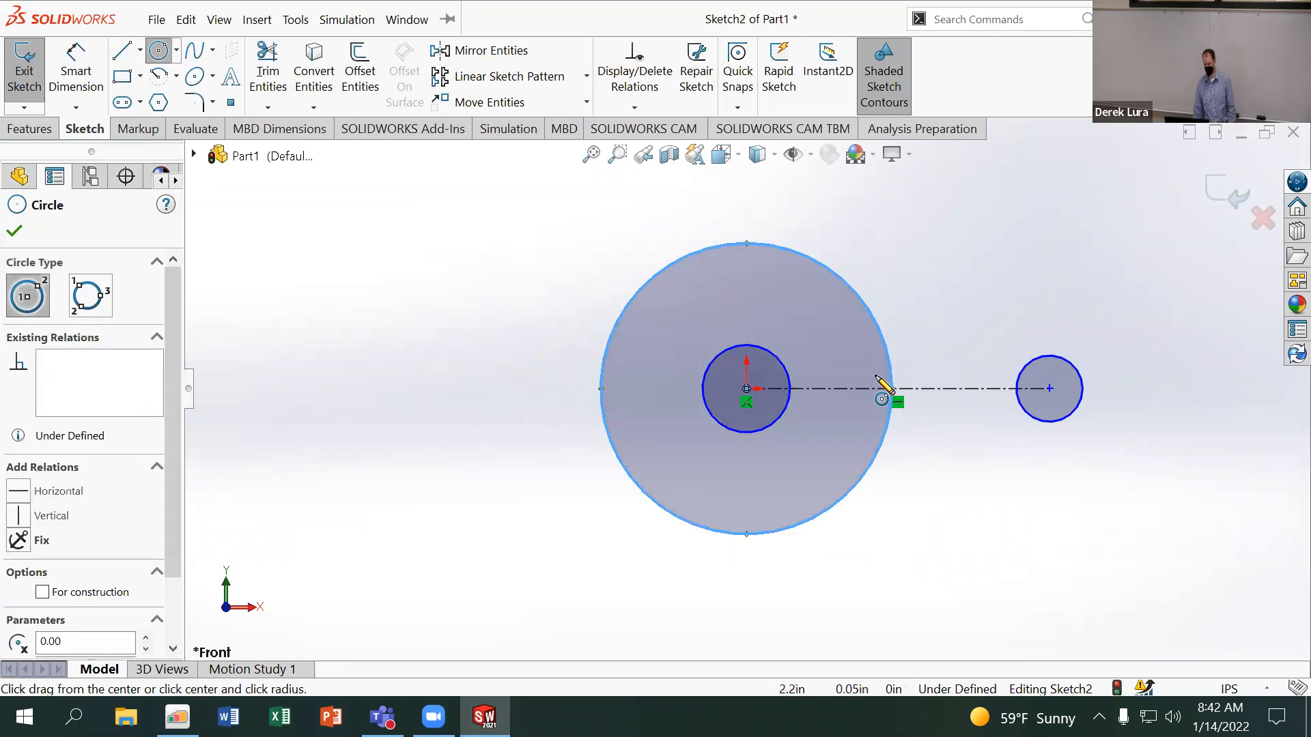
pyautogui.click(1049, 389)
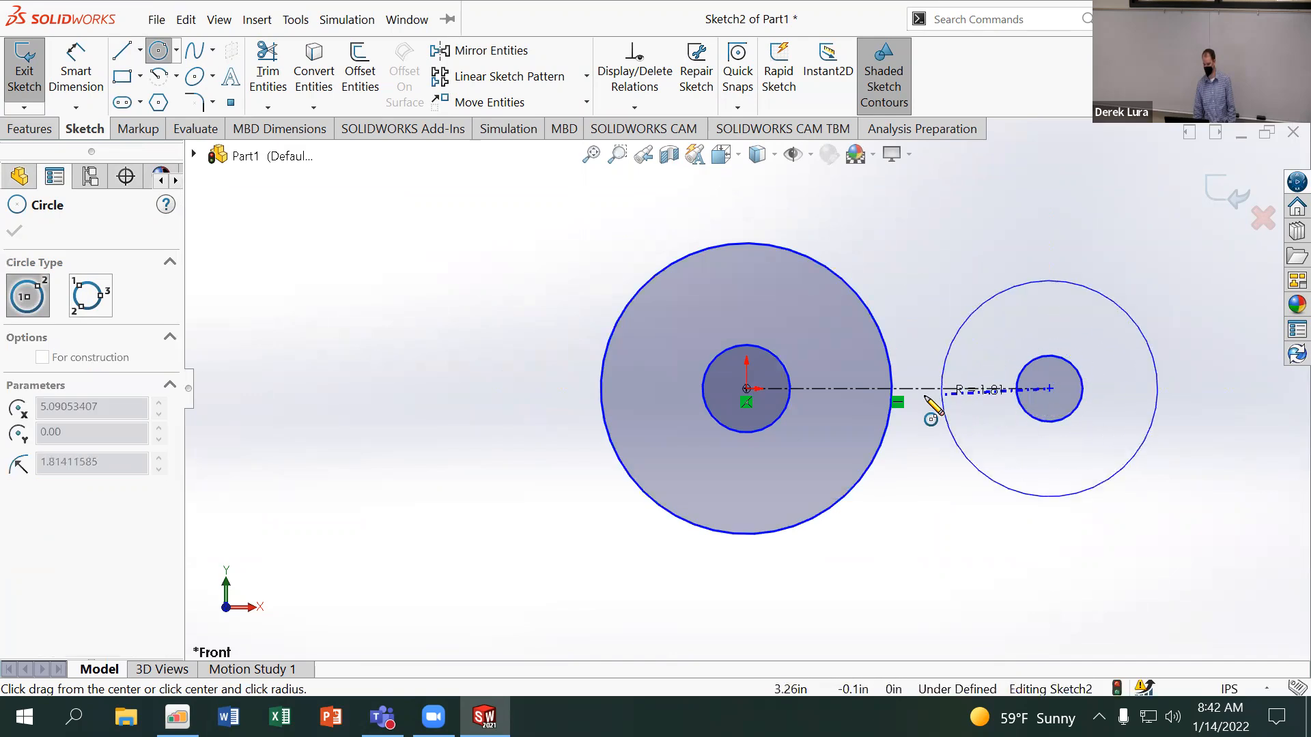
pyautogui.click(893, 388)
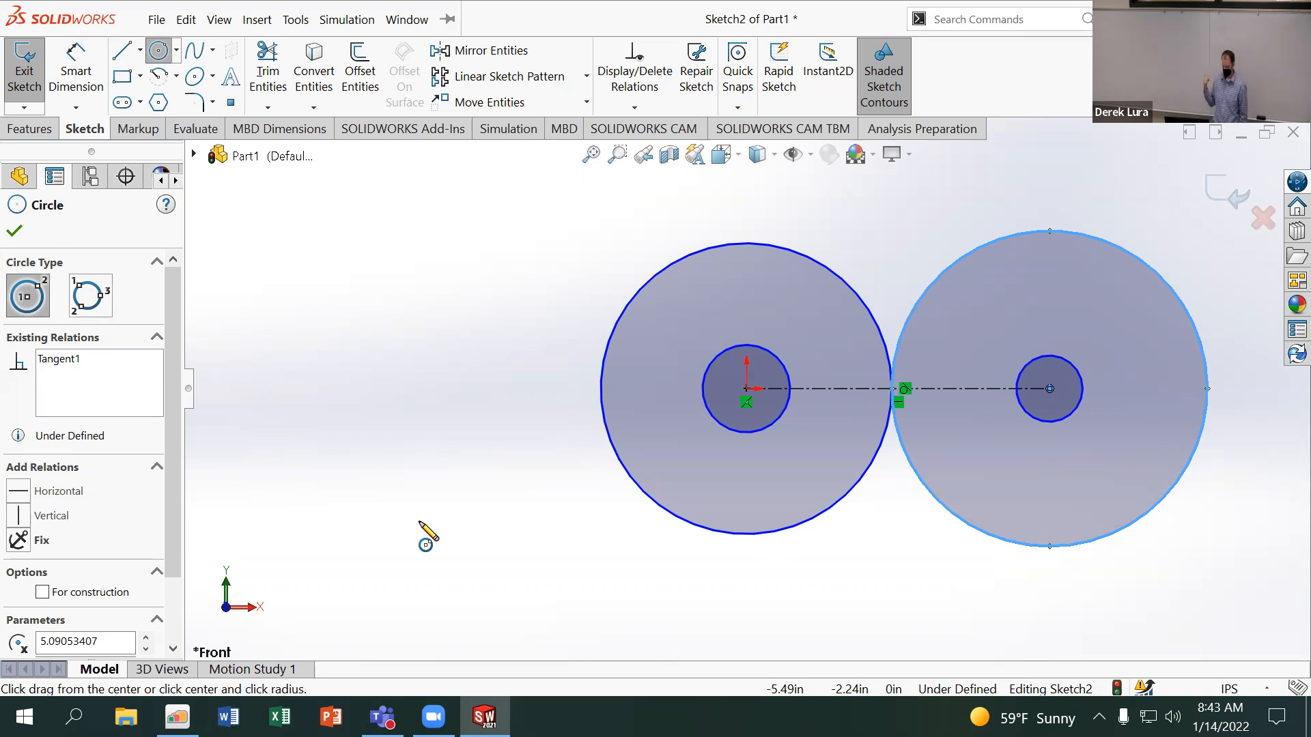
# Dimension the centerline between the two circle centers and link its length to the global variable "Spacing"
pyautogui.hotkey('alt', 'v')
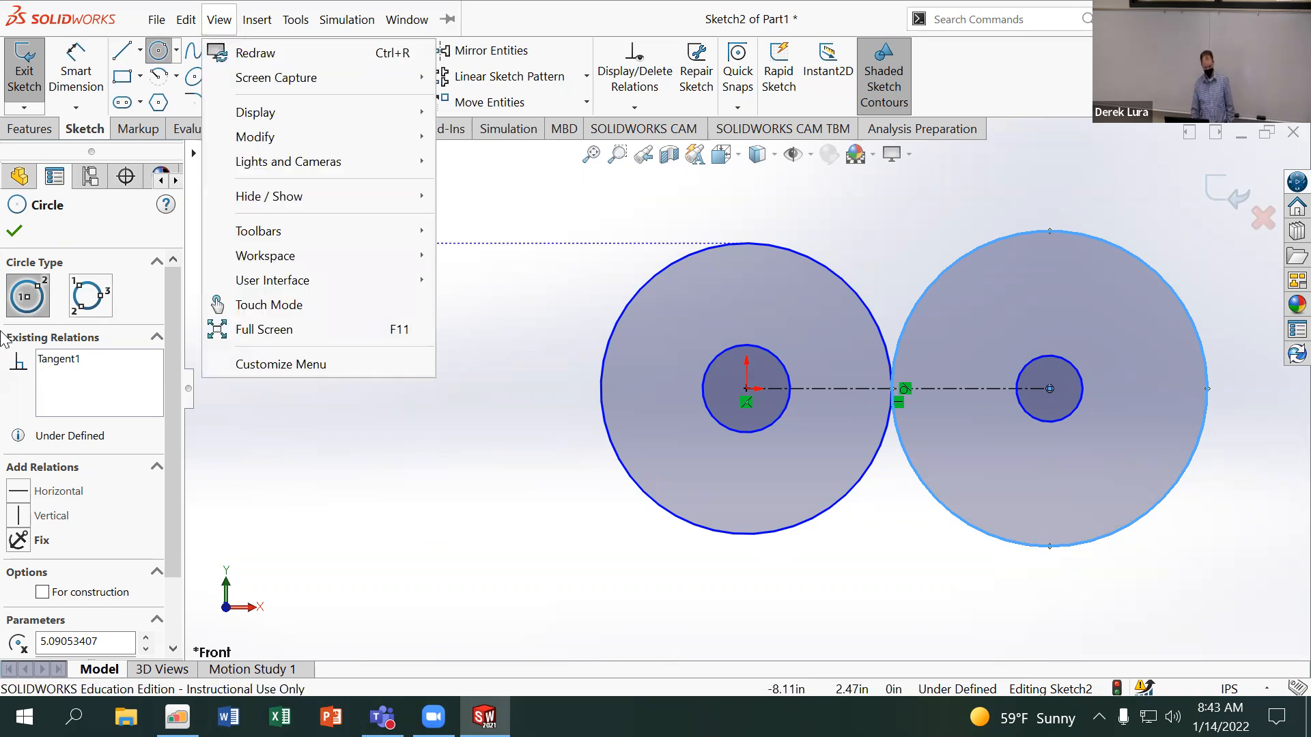
pyautogui.click(78, 66)
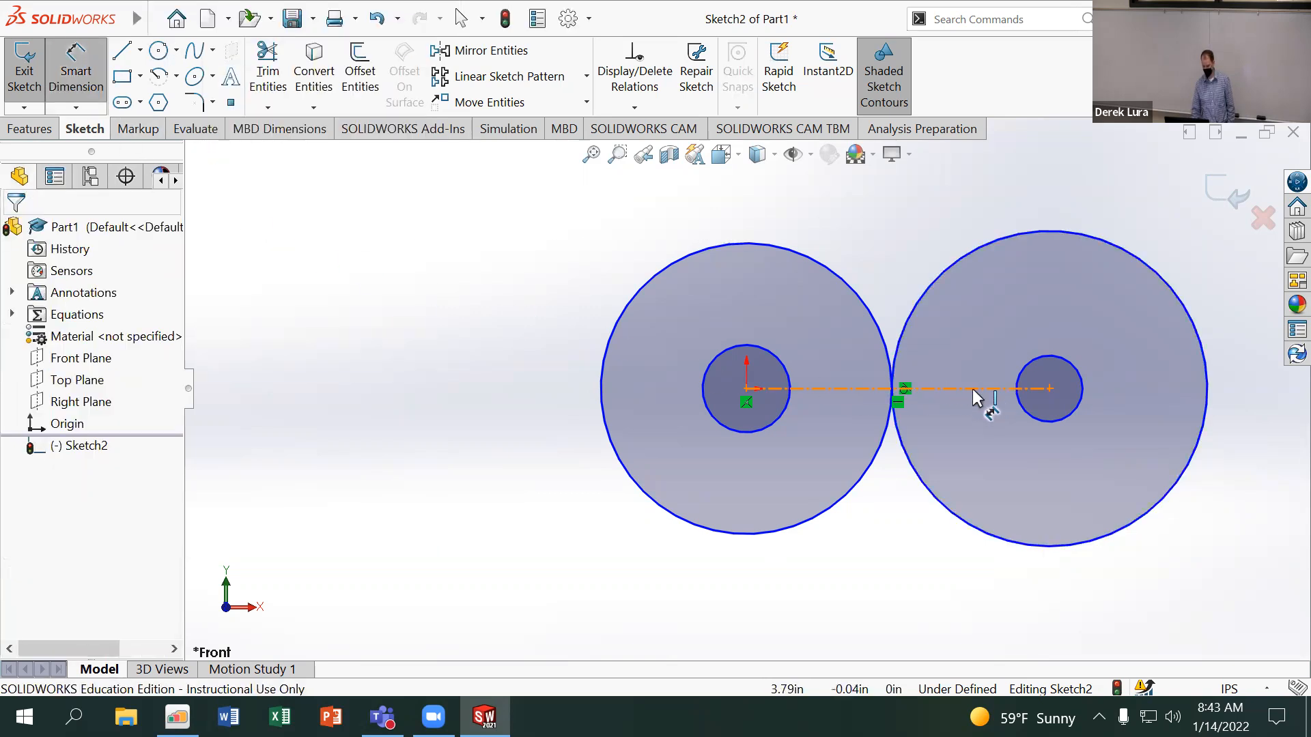
pyautogui.click(972, 389)
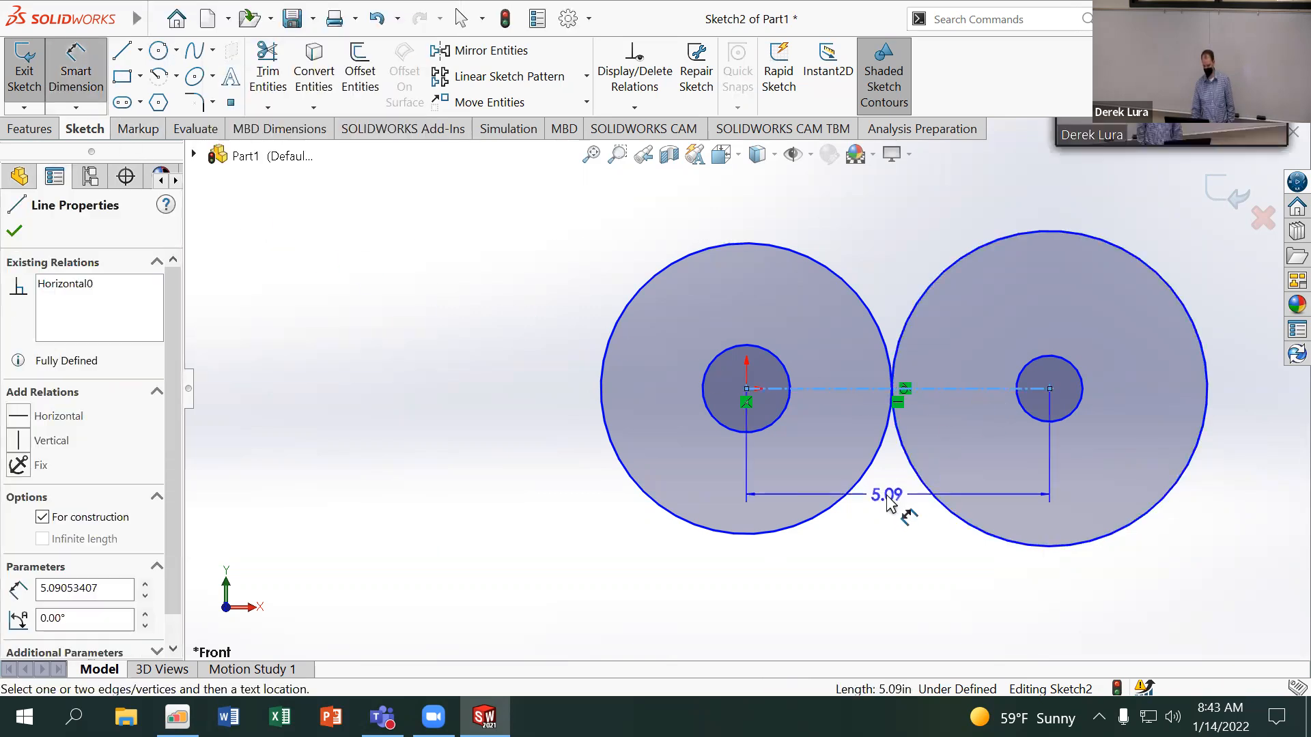
pyautogui.click(806, 497)
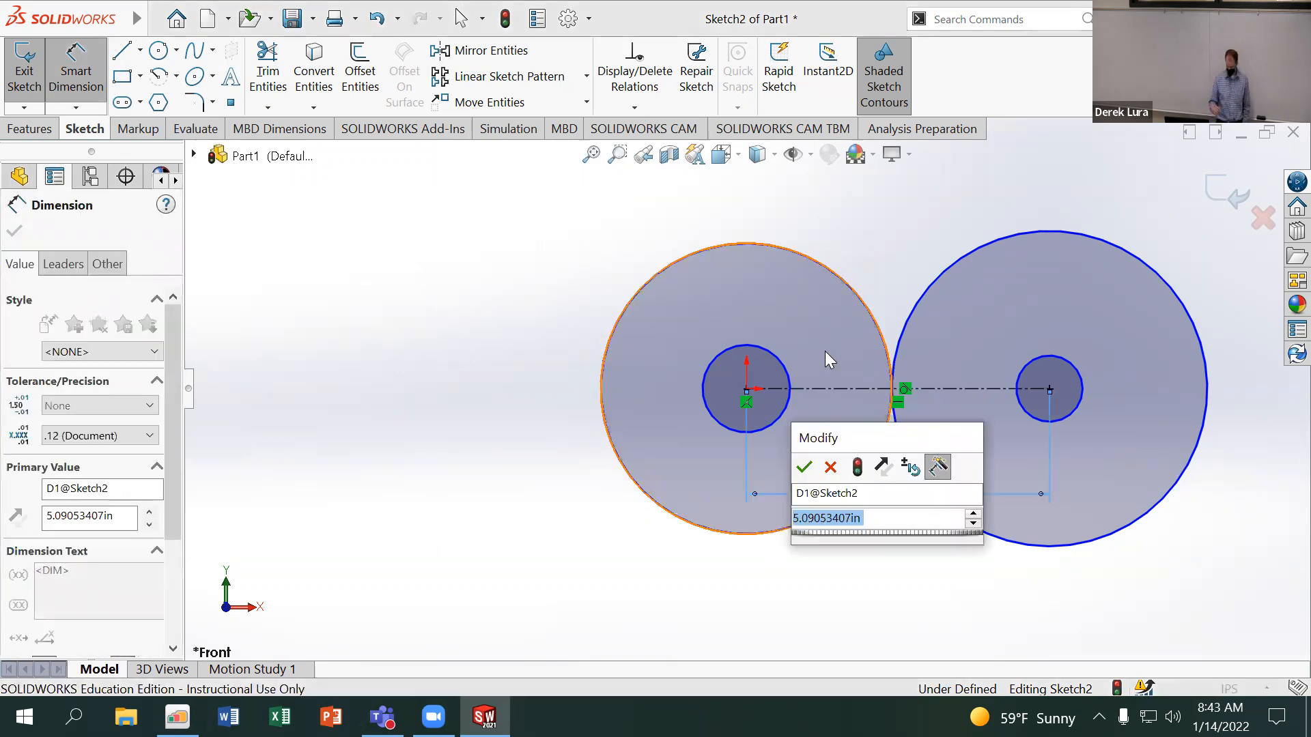
pyautogui.write('=')
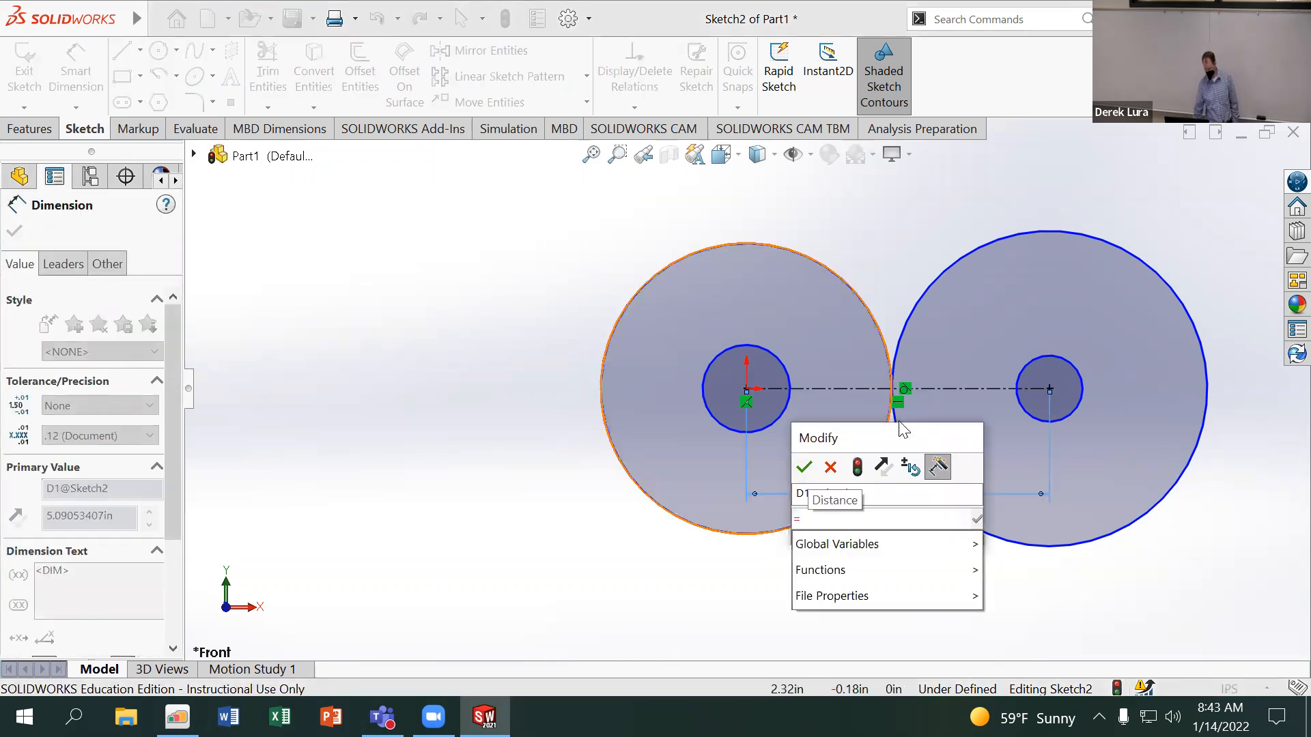
pyautogui.click(990, 550)
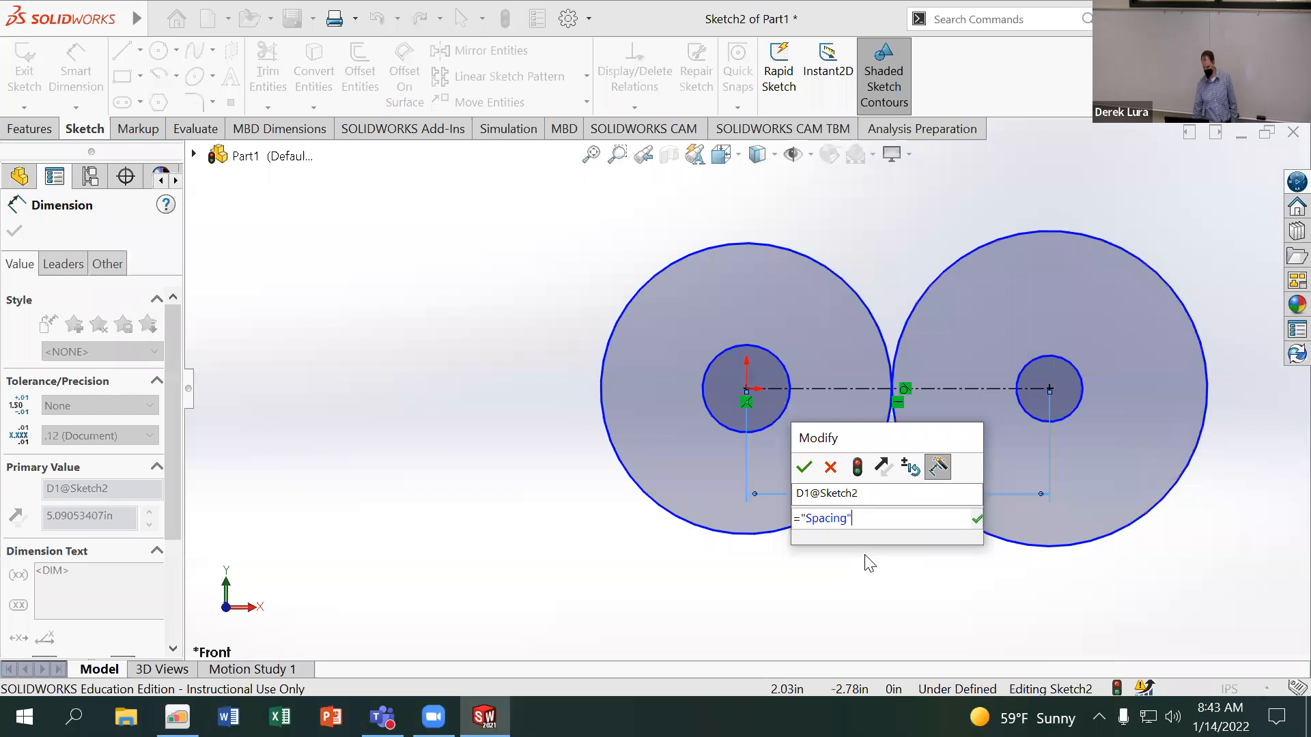
pyautogui.press('Return')
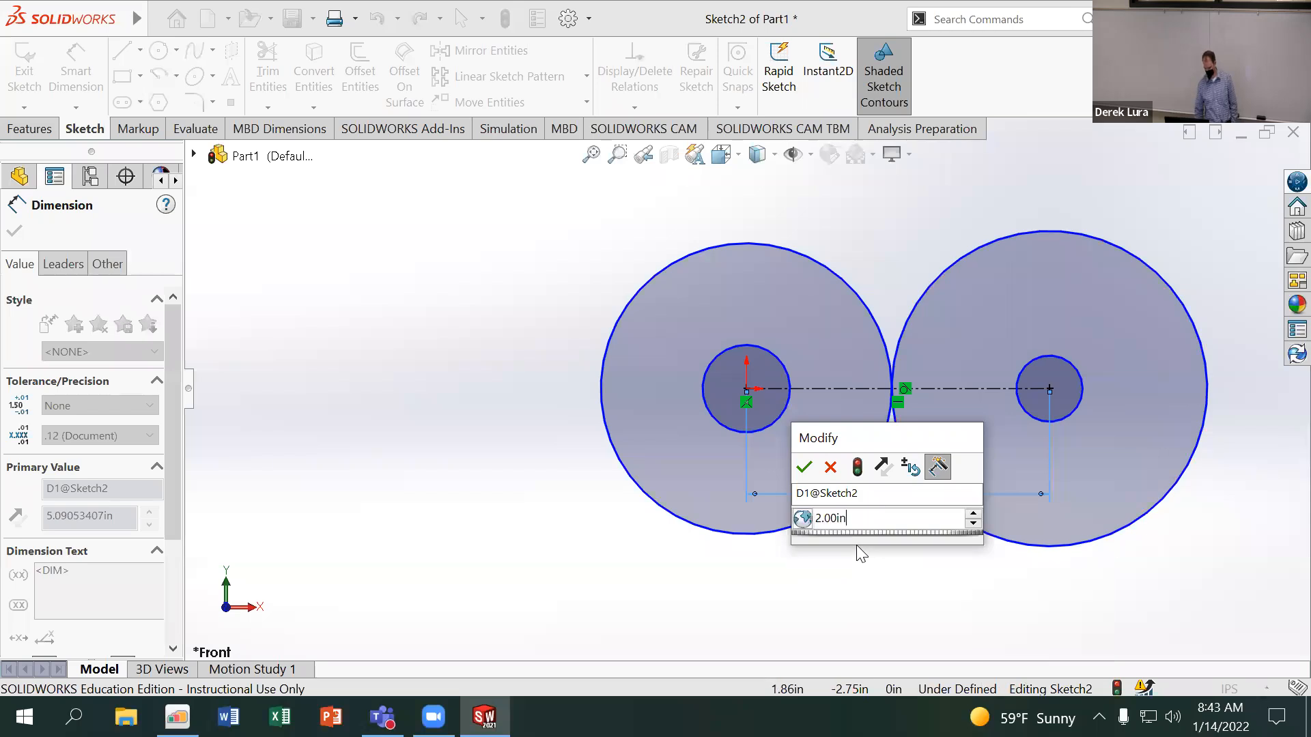
pyautogui.click(804, 467)
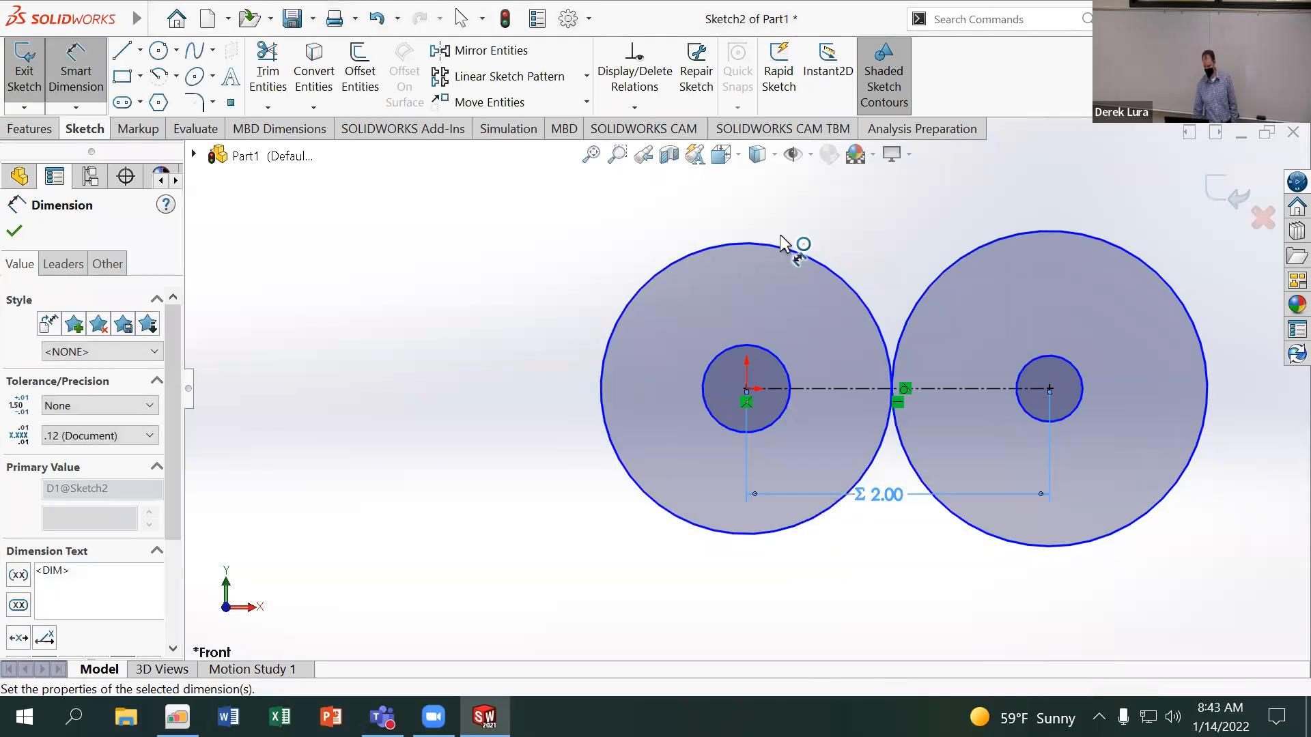
# Dimension the diameter of the outer circle at the origin and link it to the global variable "DiaIn"
pyautogui.click(644, 321)
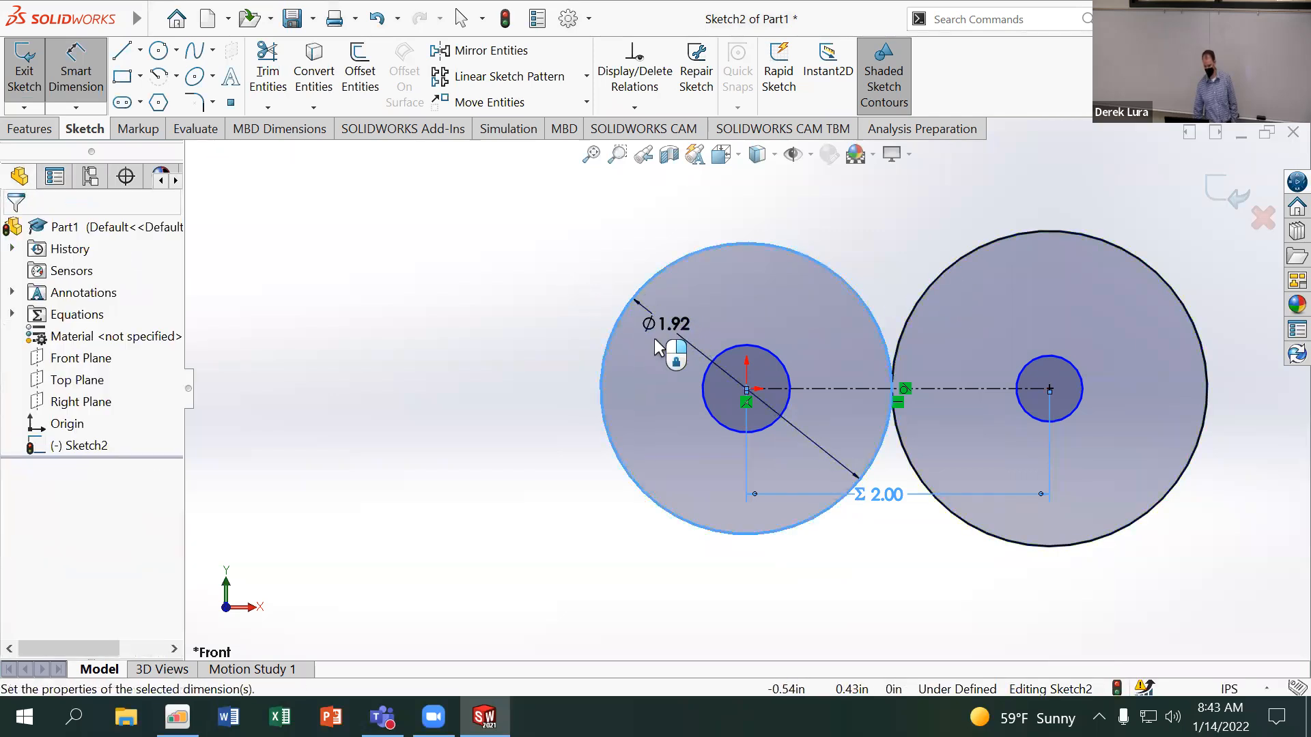
pyautogui.click(654, 341)
pyautogui.write('=')
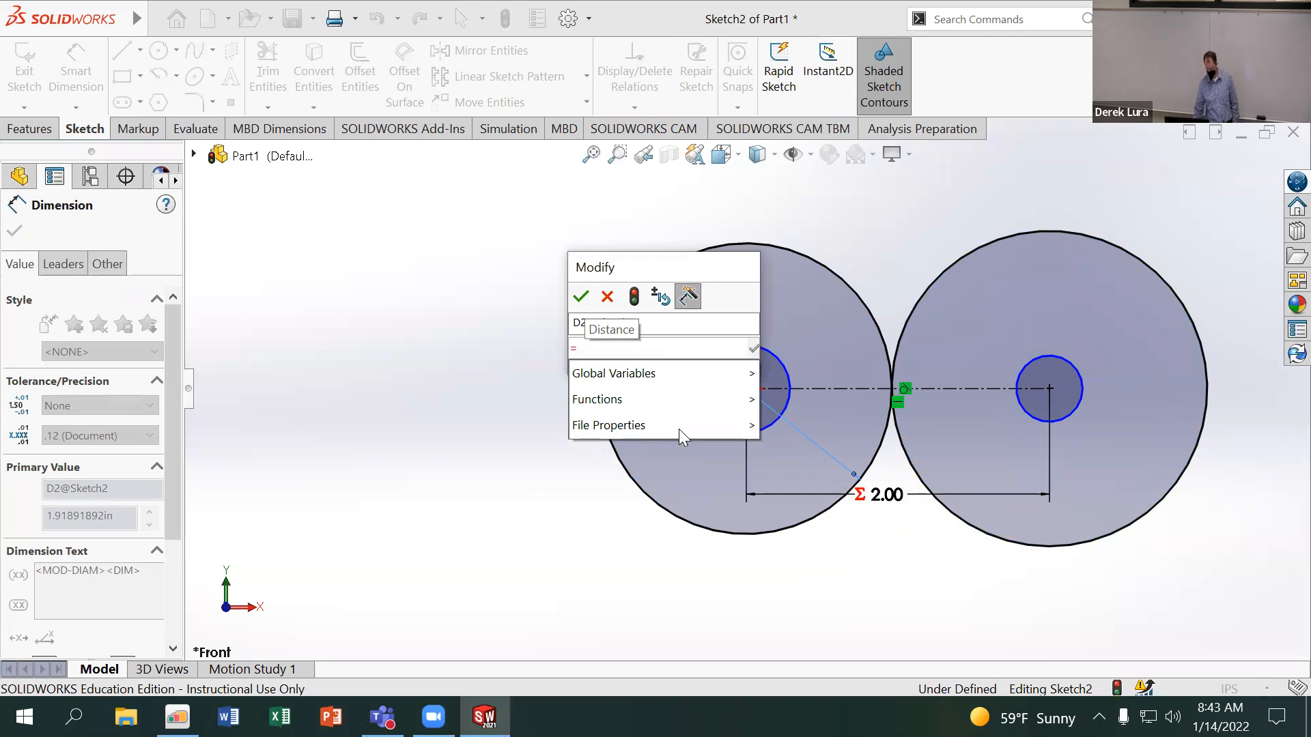
pyautogui.moveTo(677, 371)
pyautogui.click(825, 476)
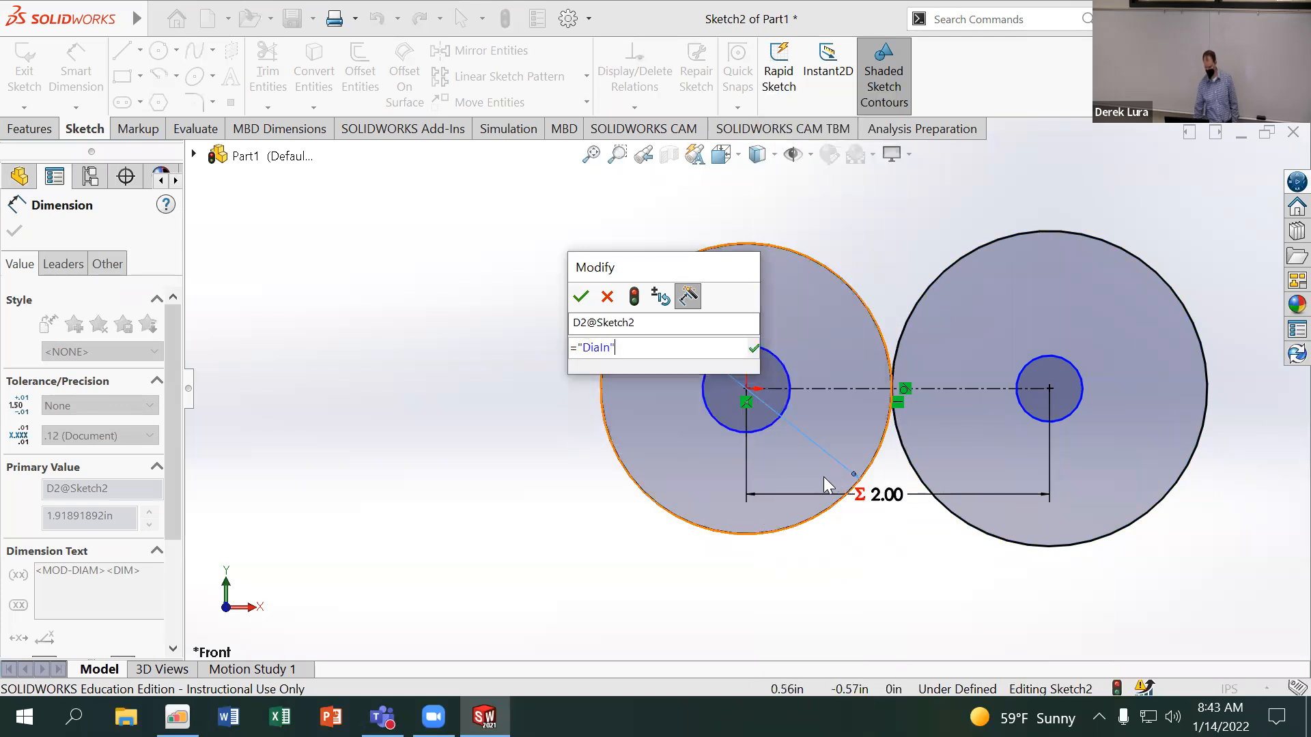
pyautogui.click(580, 297)
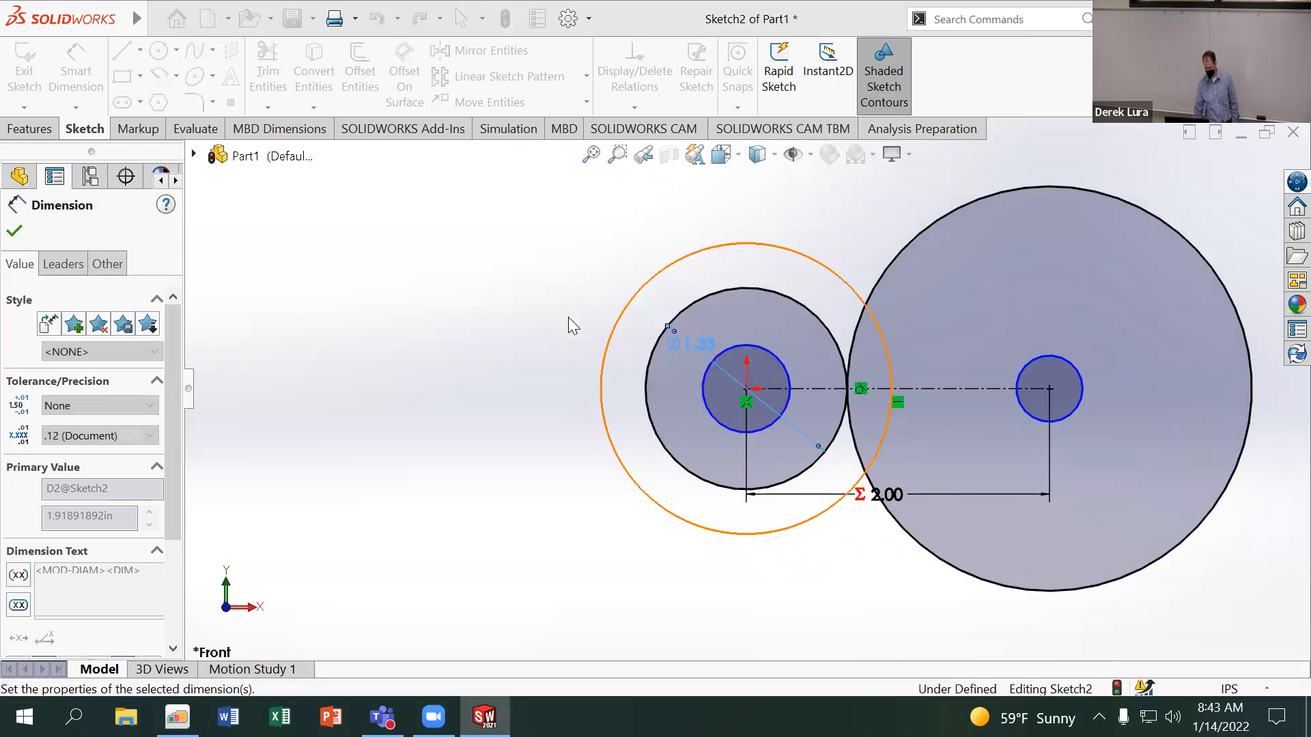
# Try to dimension the diameter of the second gear's outer circle with the tangent relation in place, and delete that dimension
pyautogui.click(915, 245)
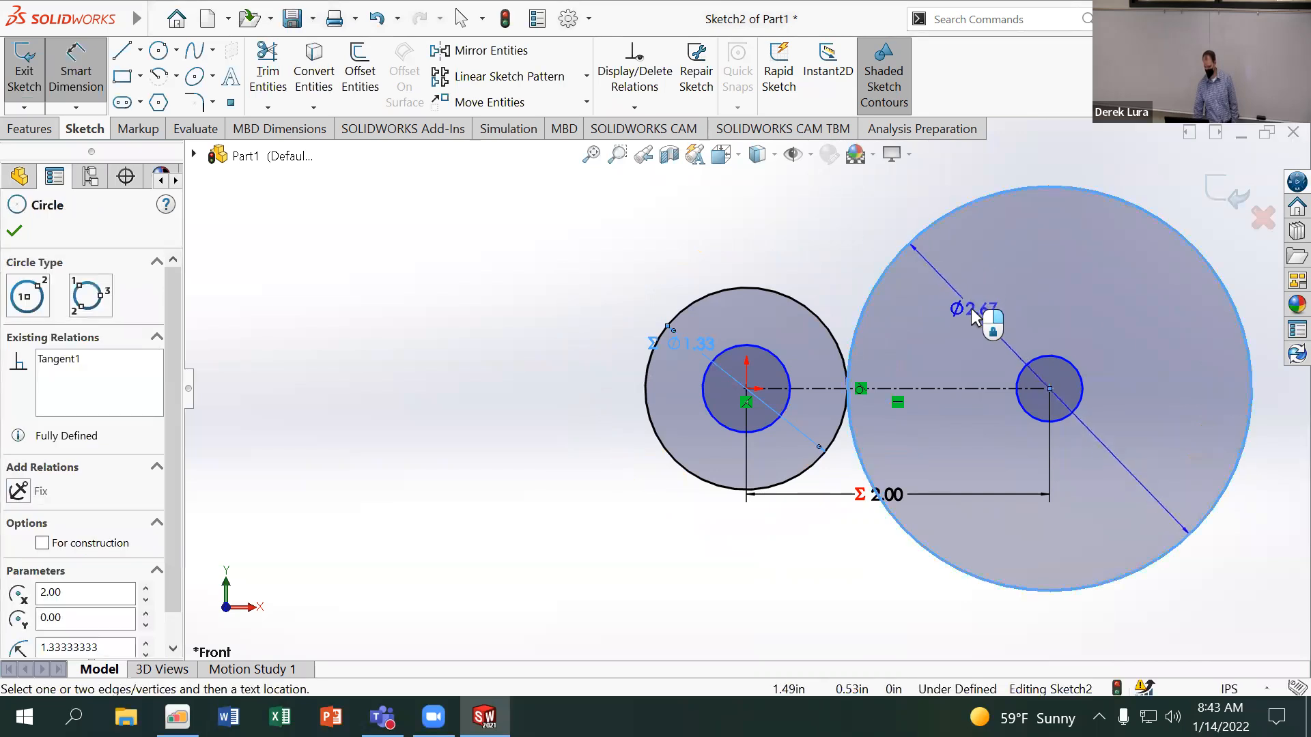
pyautogui.click(964, 302)
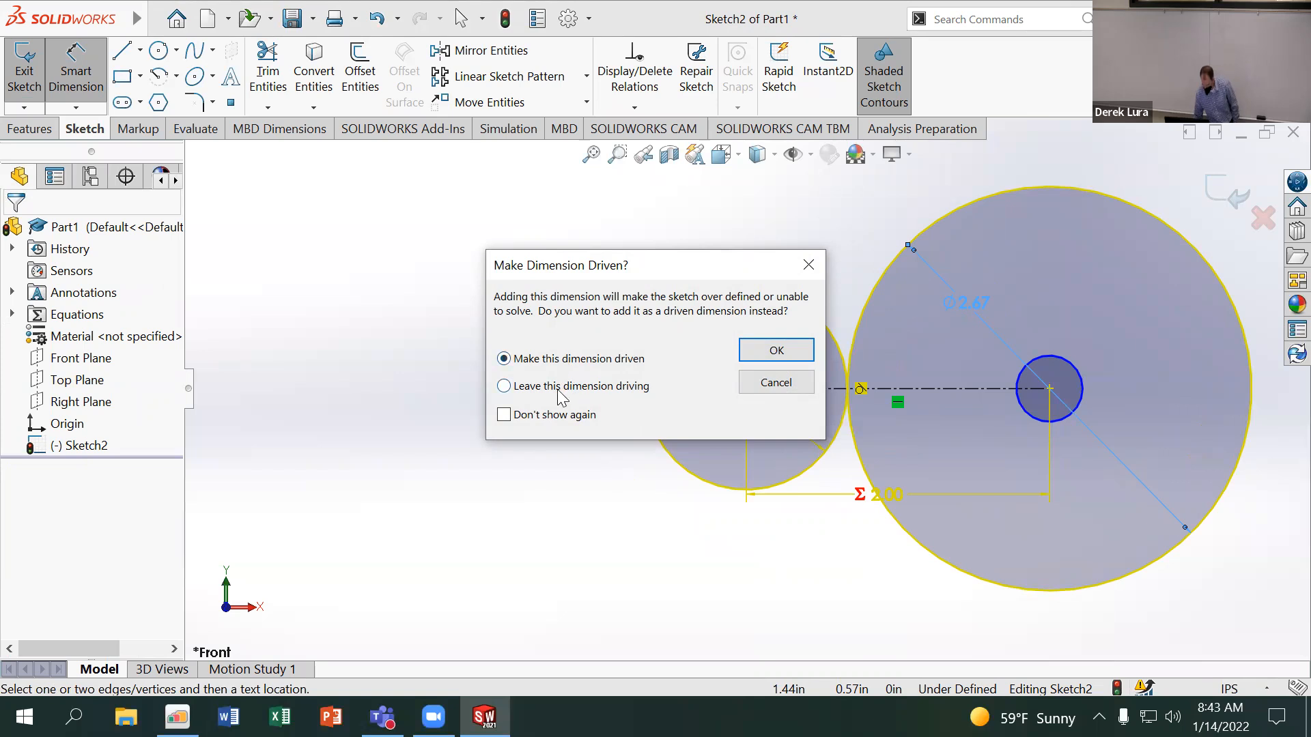
pyautogui.click(768, 356)
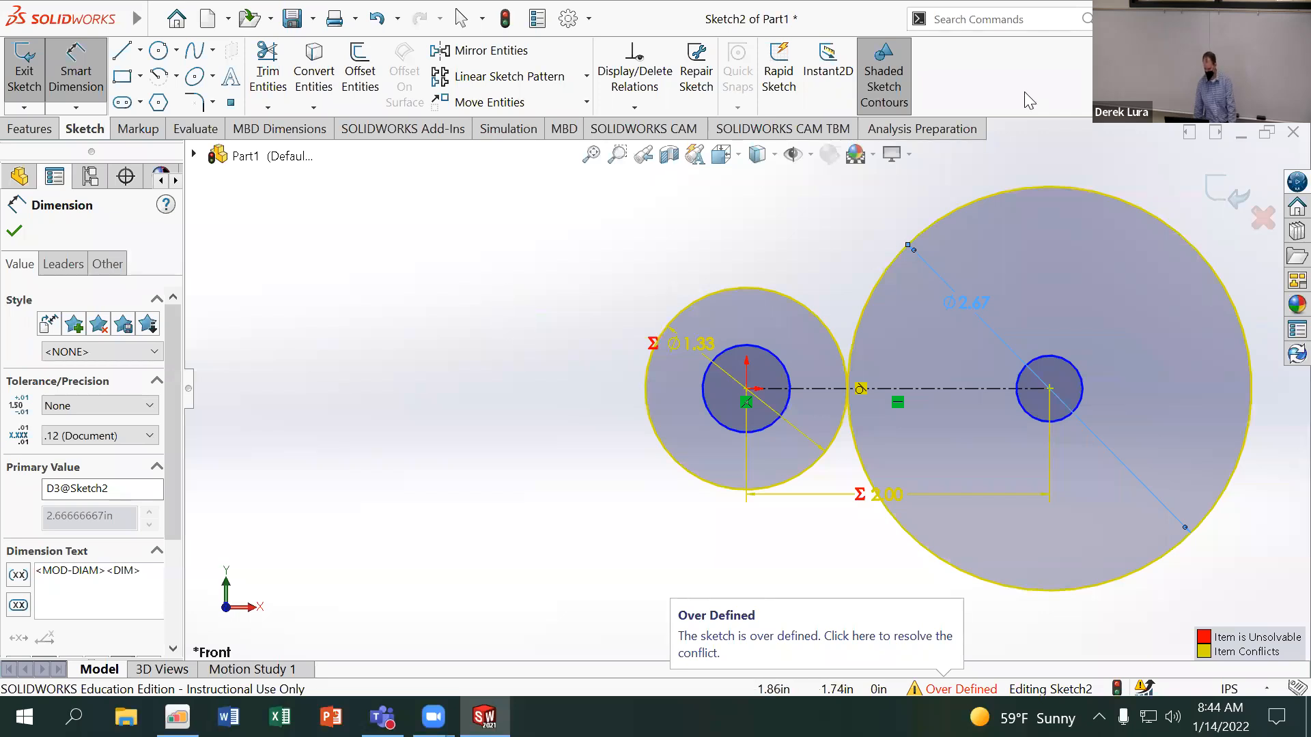
pyautogui.click(101, 79)
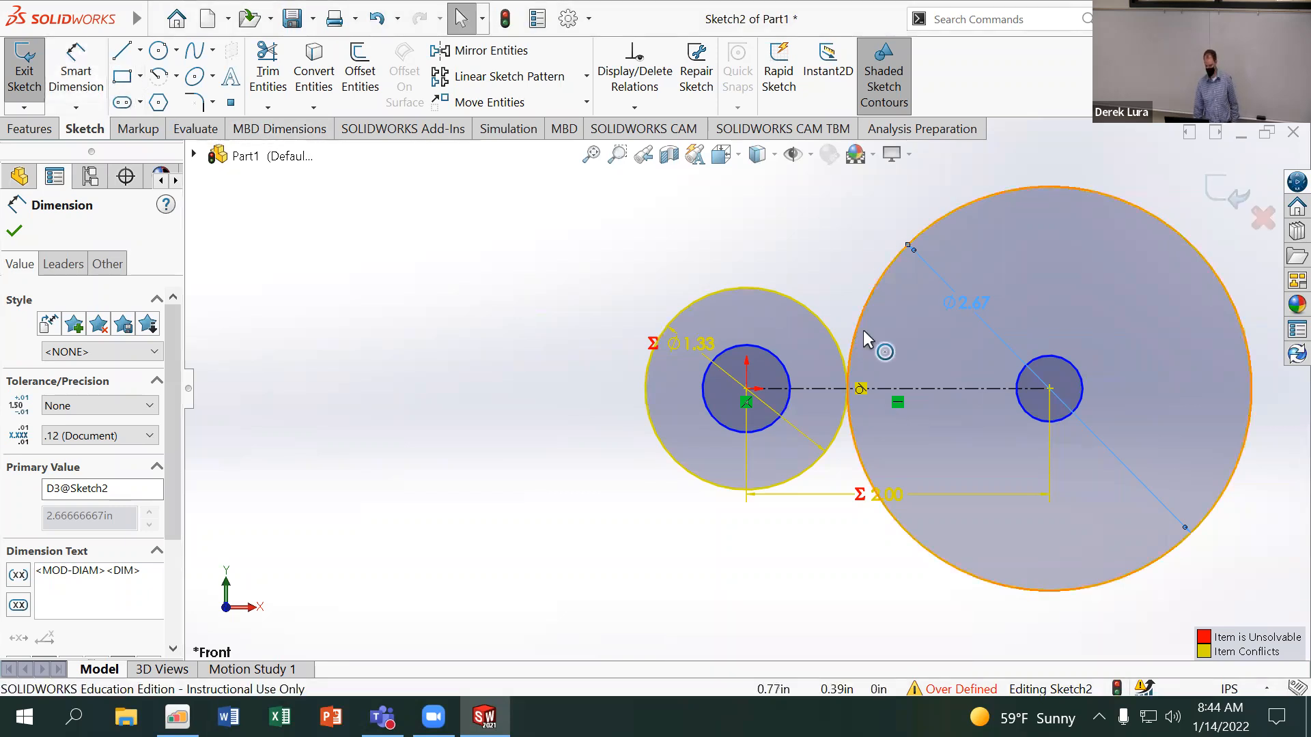
pyautogui.press('Delete')
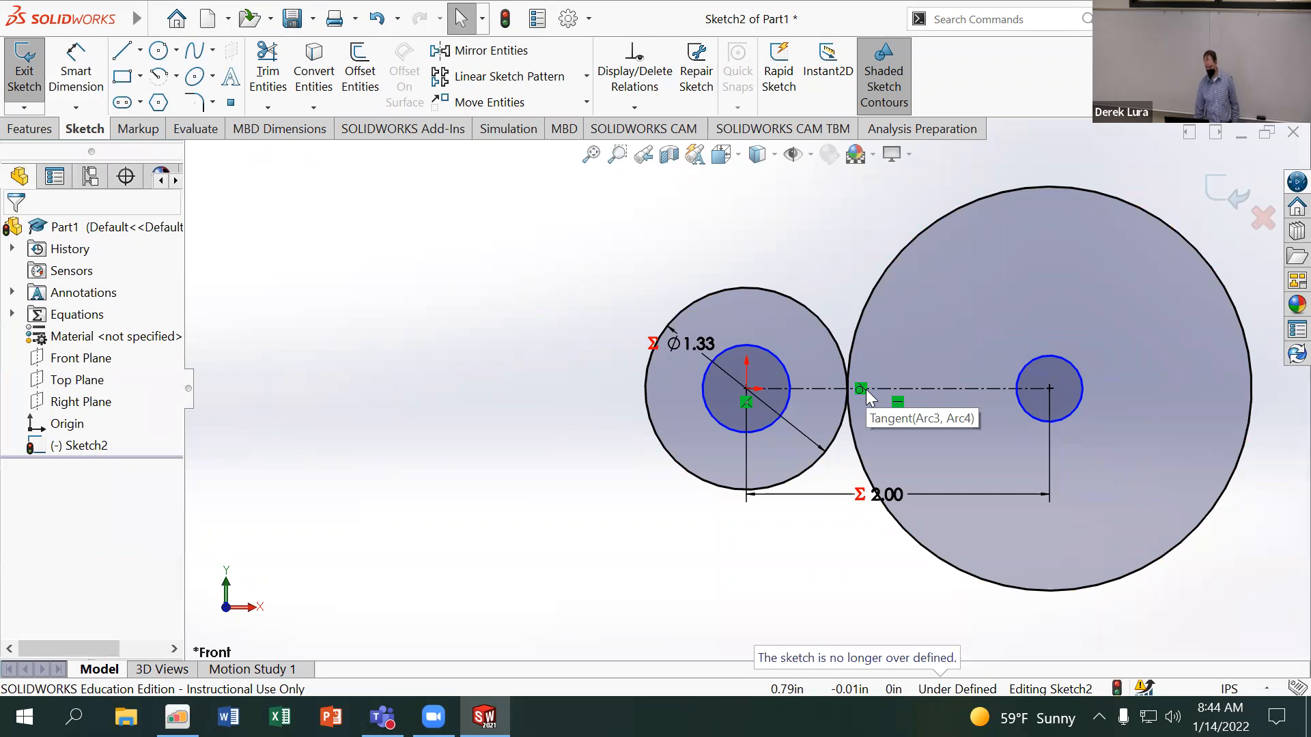
# Delete the tangent relation between the outer circles and dimension the second outer circle's diameter, linked to the global variable "DiaOut"
pyautogui.click(857, 389)
pyautogui.press('Delete')
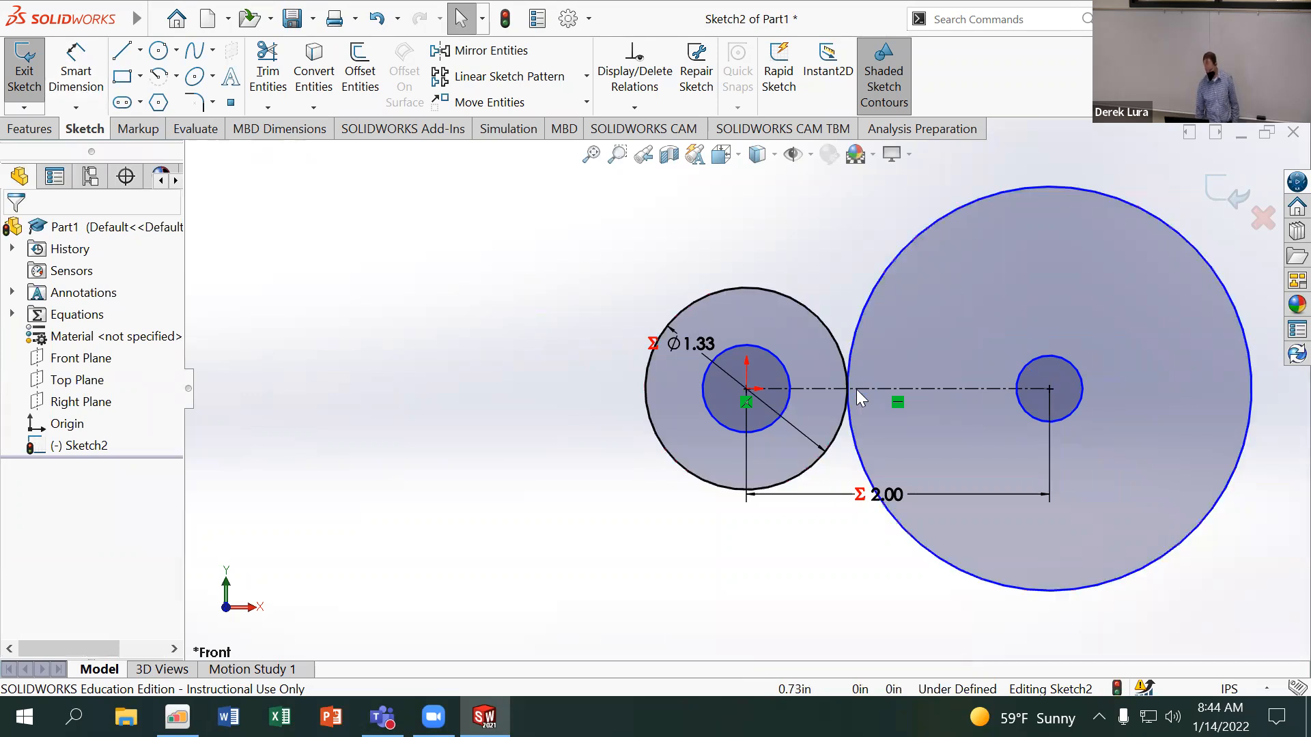
pyautogui.click(82, 63)
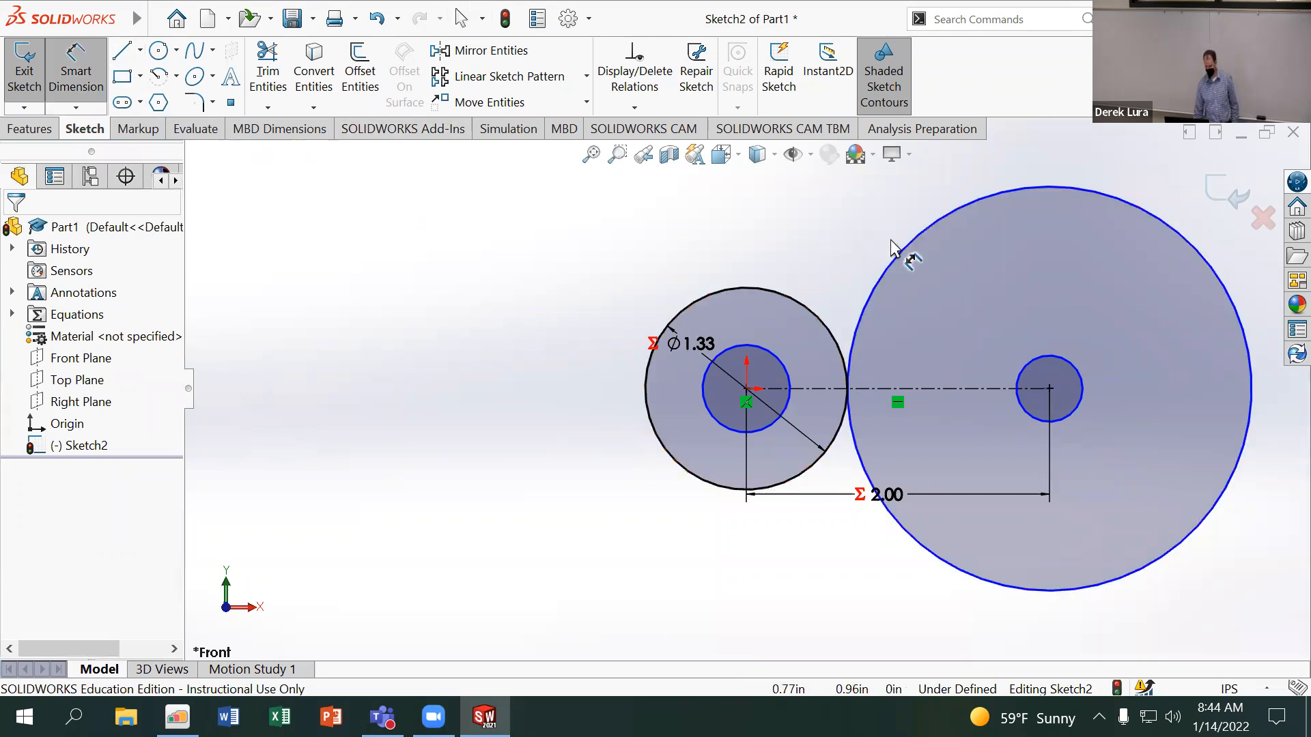
pyautogui.click(915, 236)
pyautogui.click(978, 300)
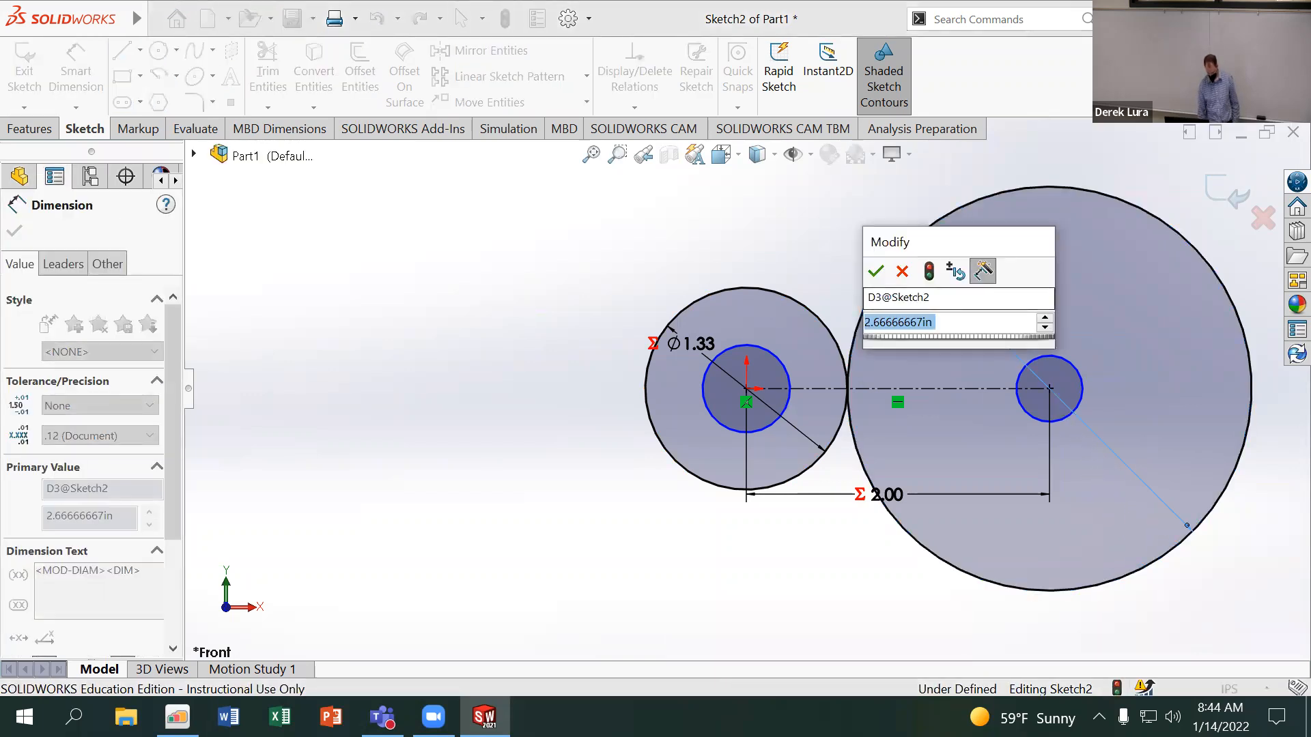
pyautogui.write('=')
pyautogui.moveTo(969, 347)
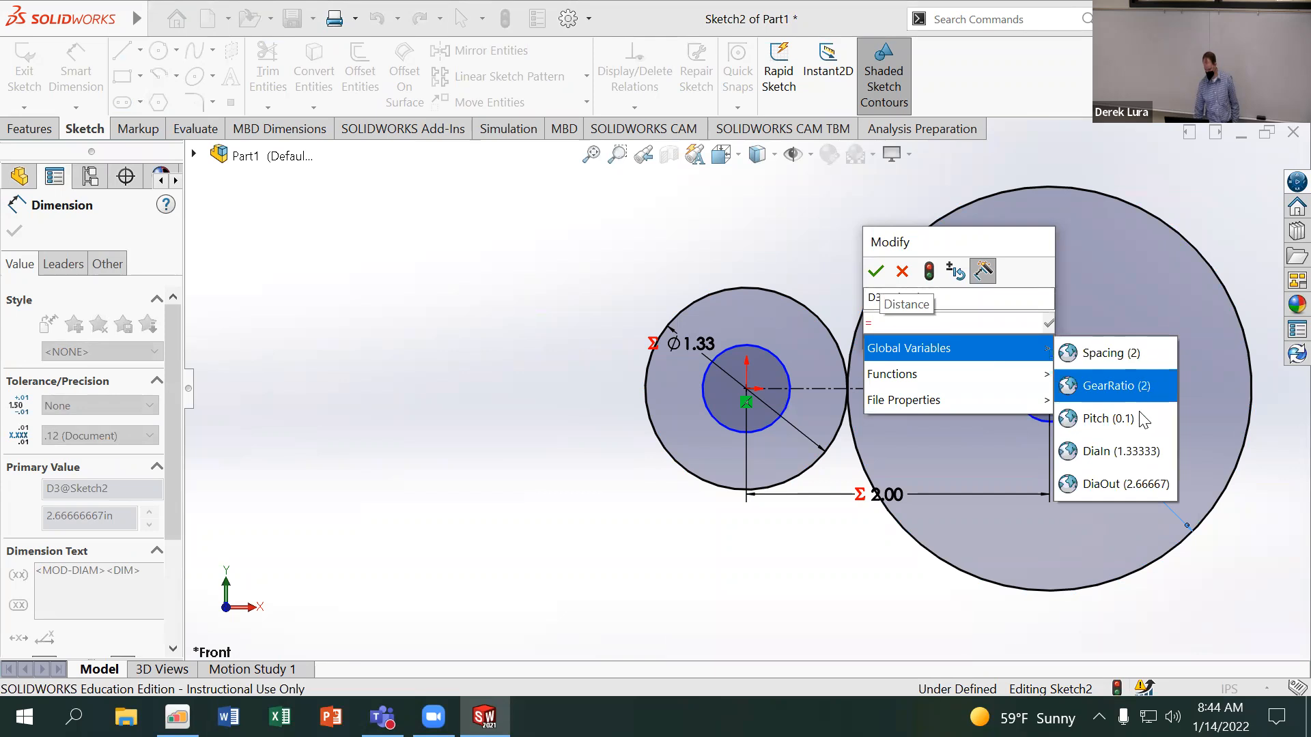
pyautogui.click(1126, 484)
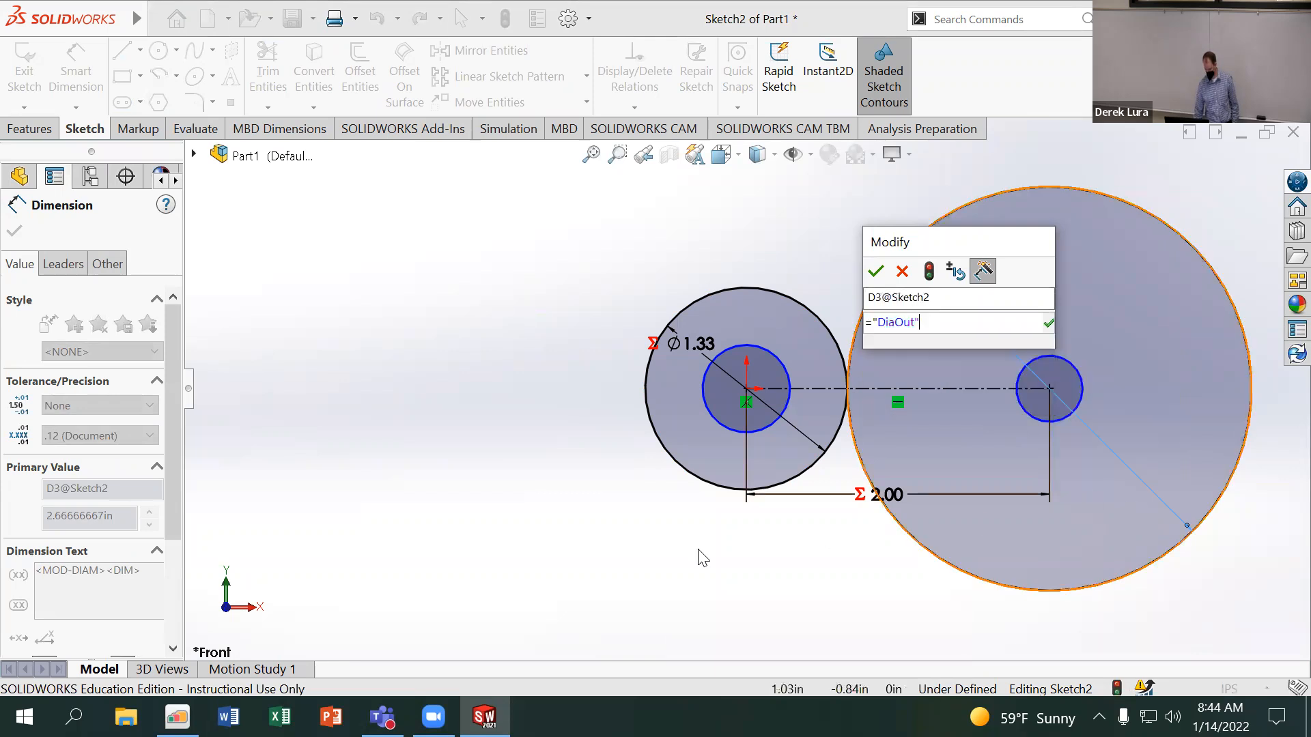
pyautogui.click(874, 272)
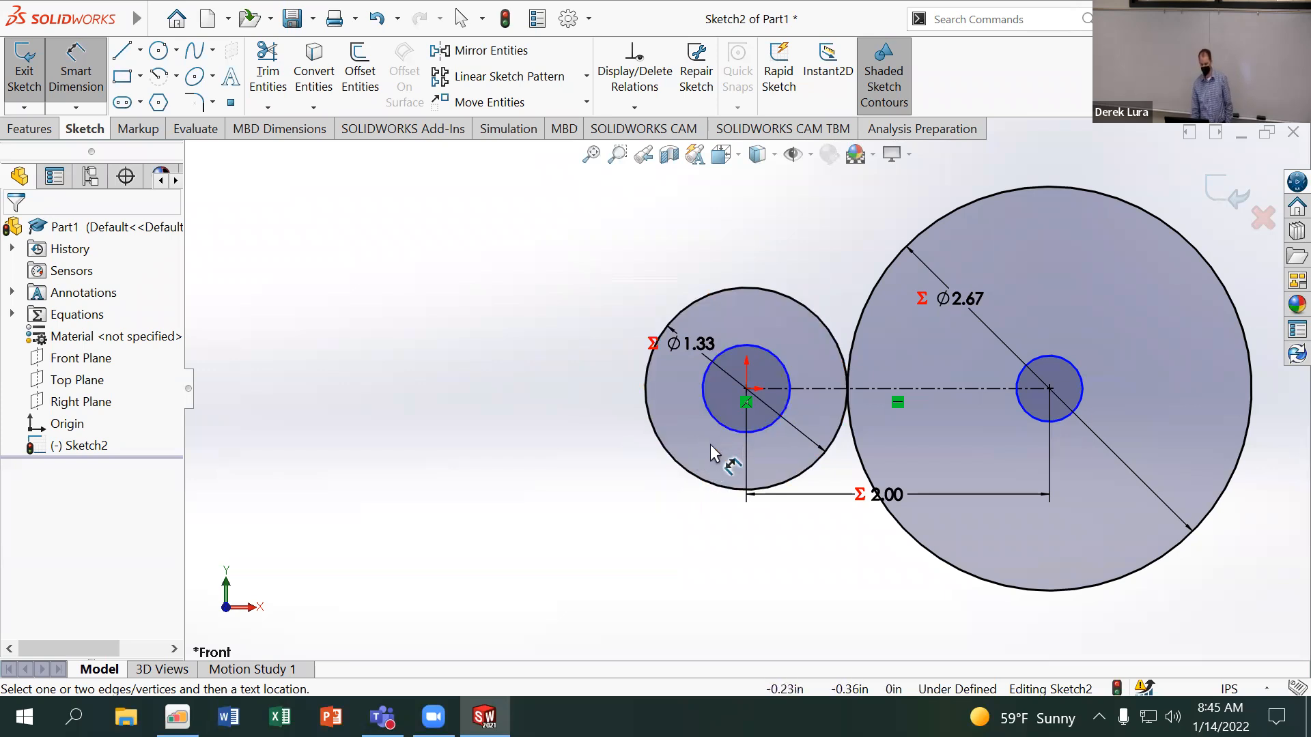
# Move the diameter dimension of the origin gear's outer circle outside the gear and display its equation
pyautogui.moveTo(693, 344); pyautogui.dragTo(536, 288)
pyautogui.doubleClick(540, 288)
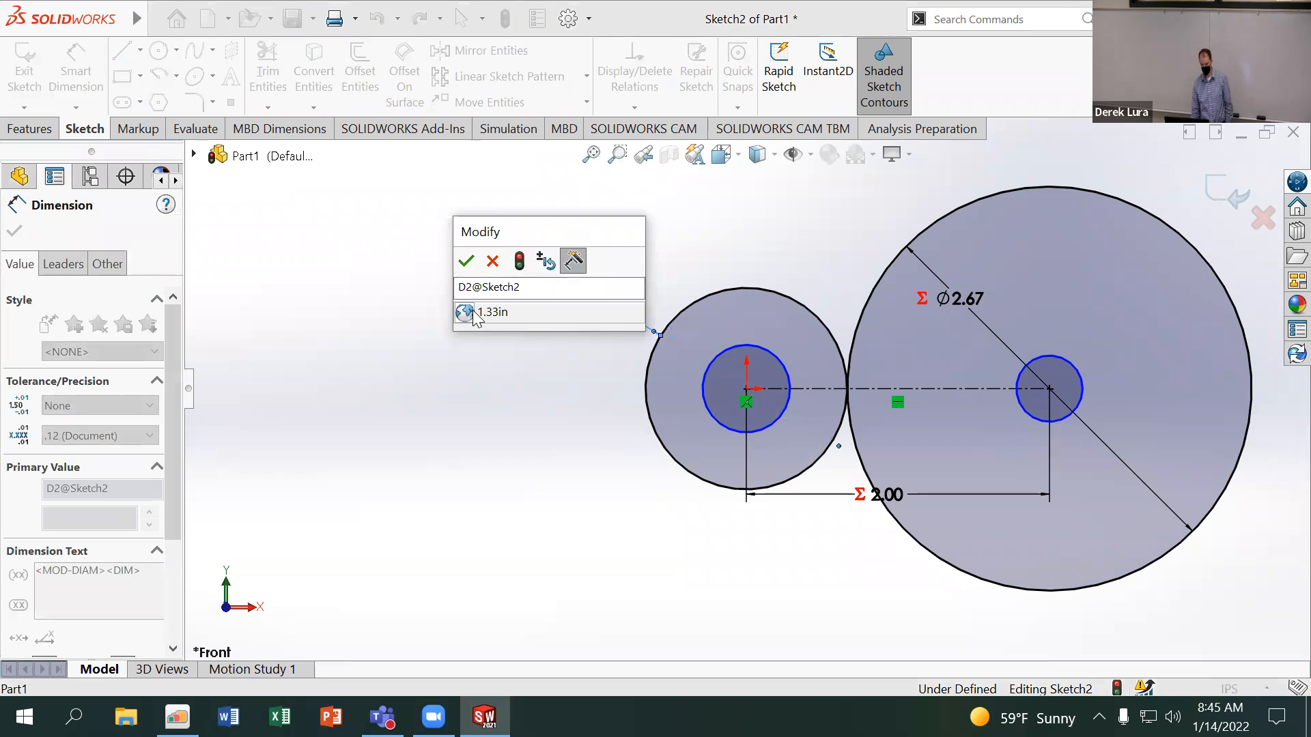
pyautogui.click(465, 312)
pyautogui.click(486, 325)
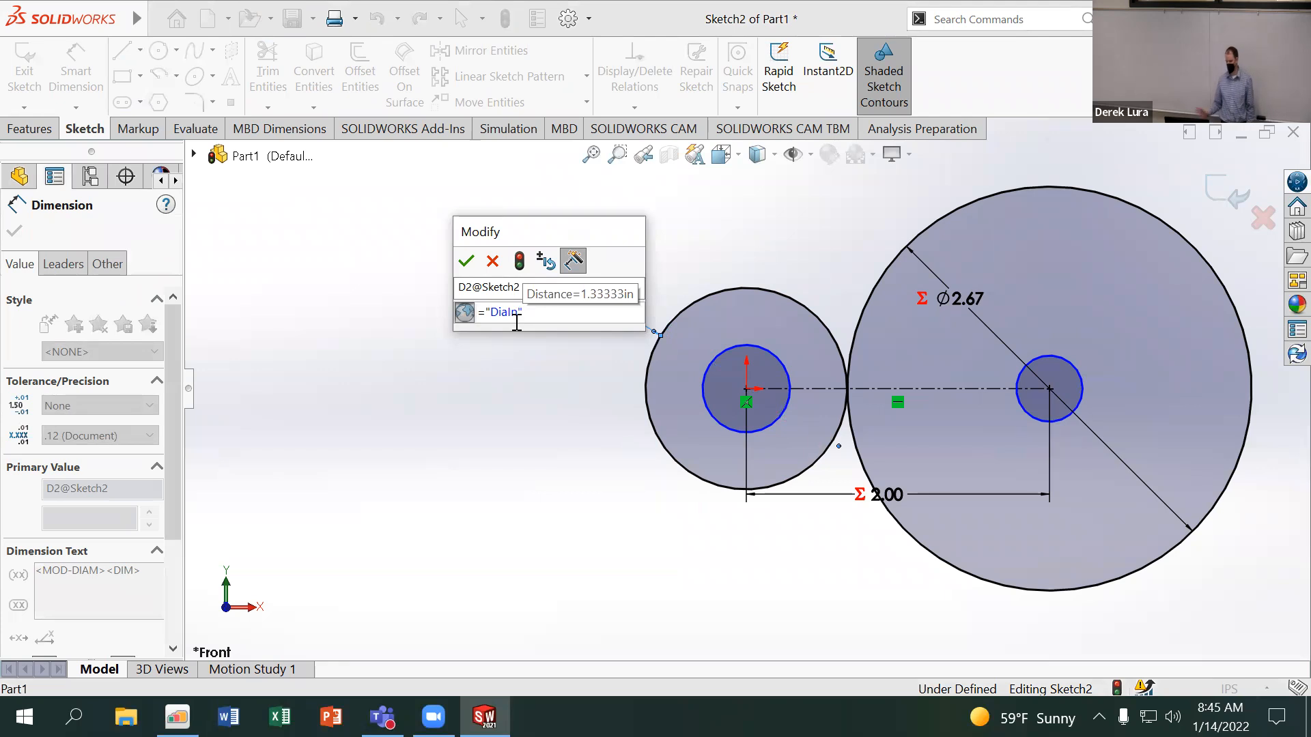
pyautogui.click(466, 261)
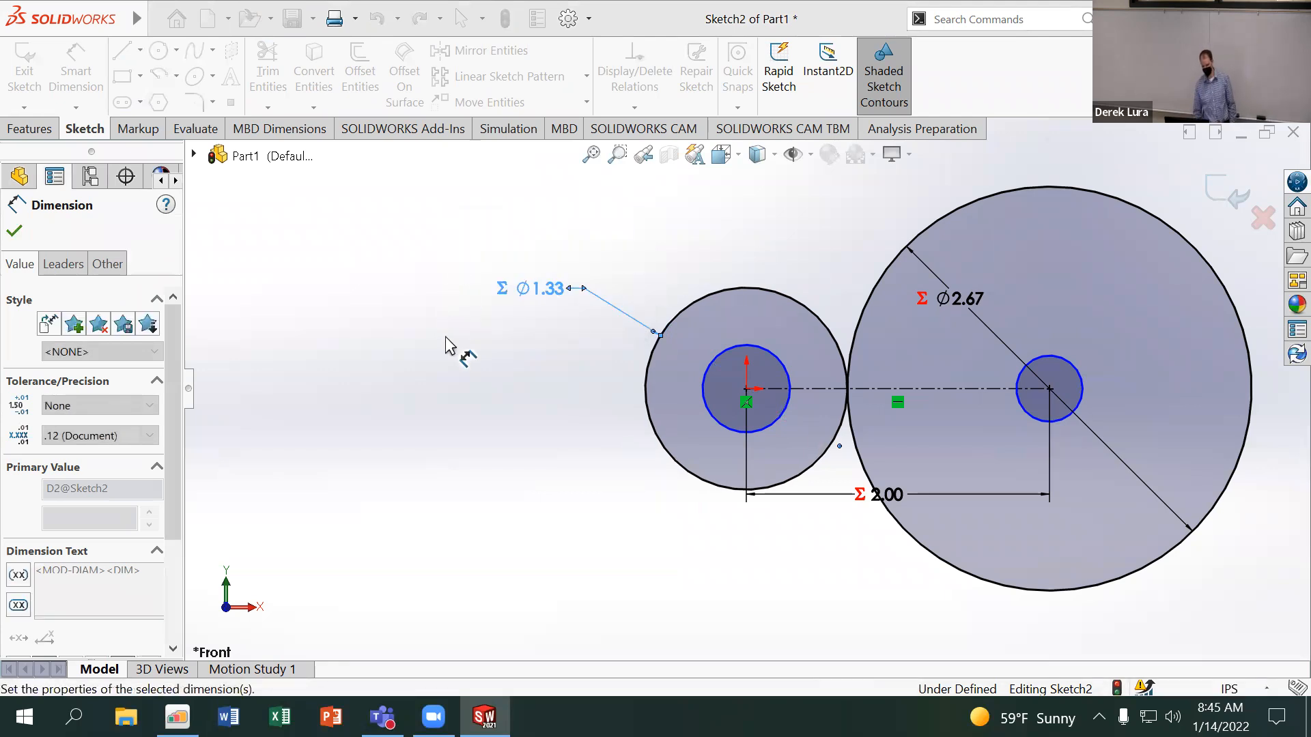
# Dimension the small inner circle at the origin with a diameter of .25 in
pyautogui.click(709, 412)
pyautogui.click(536, 483)
pyautogui.write('.25')
pyautogui.press('Return')
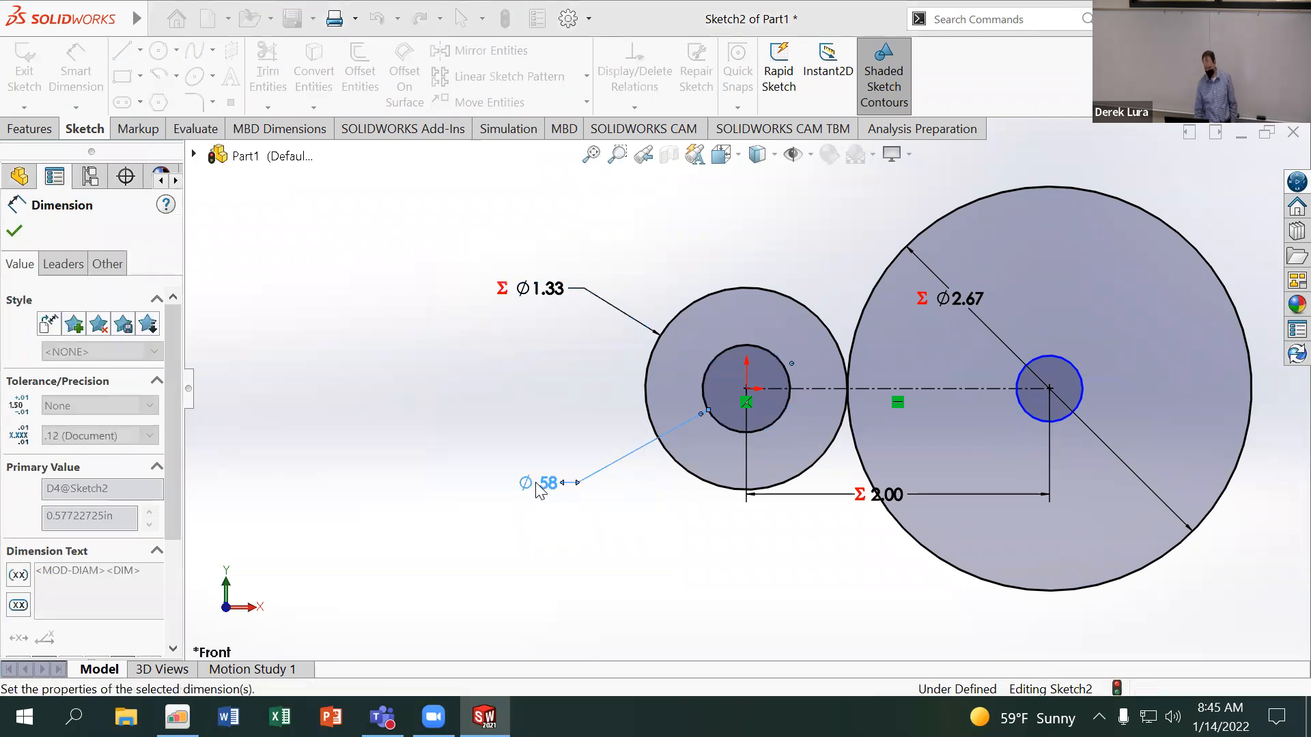
# Dimension the small inner circle of the second gear with a diameter of .25 in and exit the sketch
pyautogui.click(1030, 416)
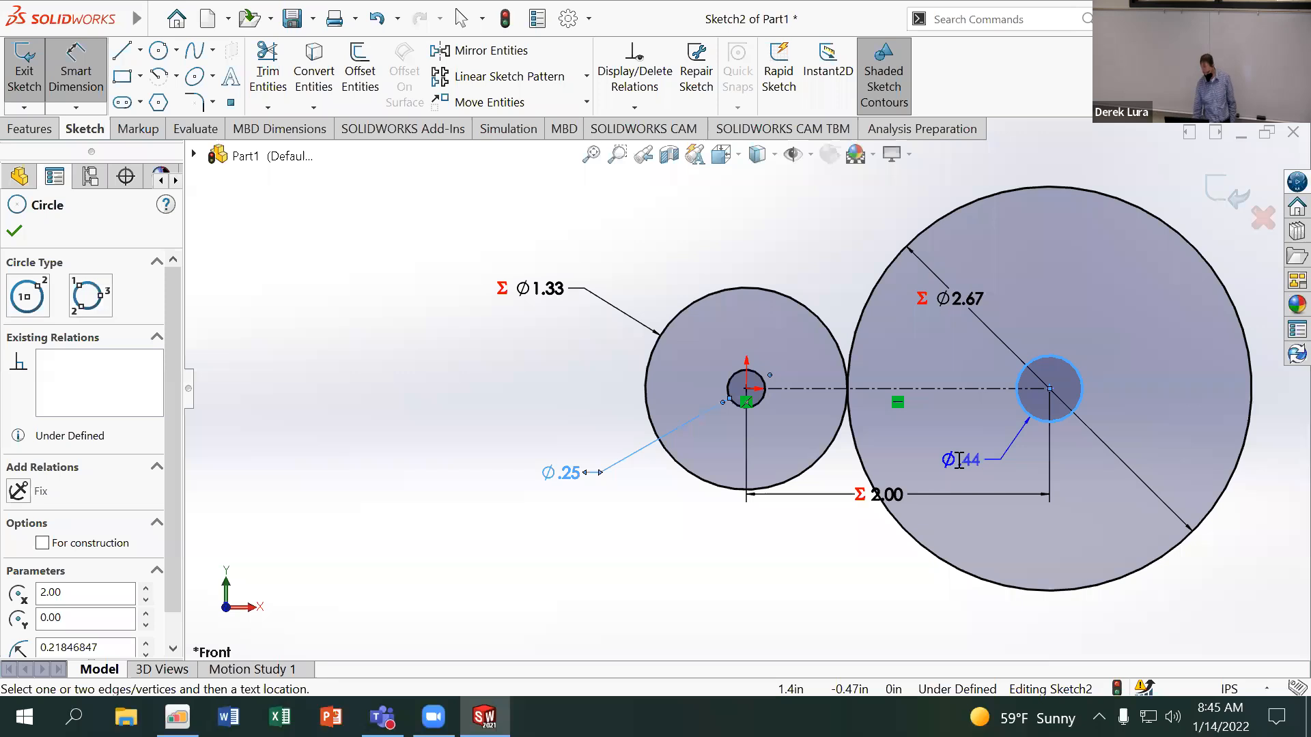
pyautogui.click(960, 467)
pyautogui.write('.25')
pyautogui.press('Return')
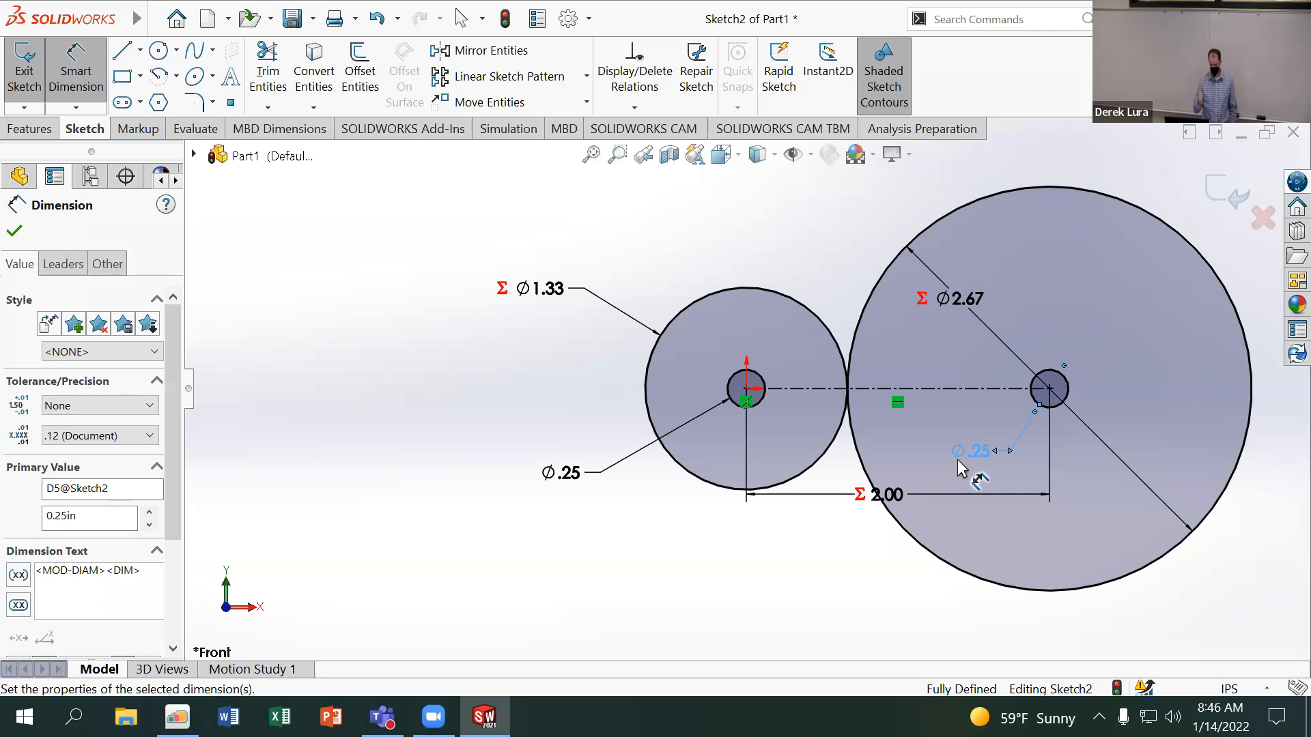
pyautogui.click(1205, 178)
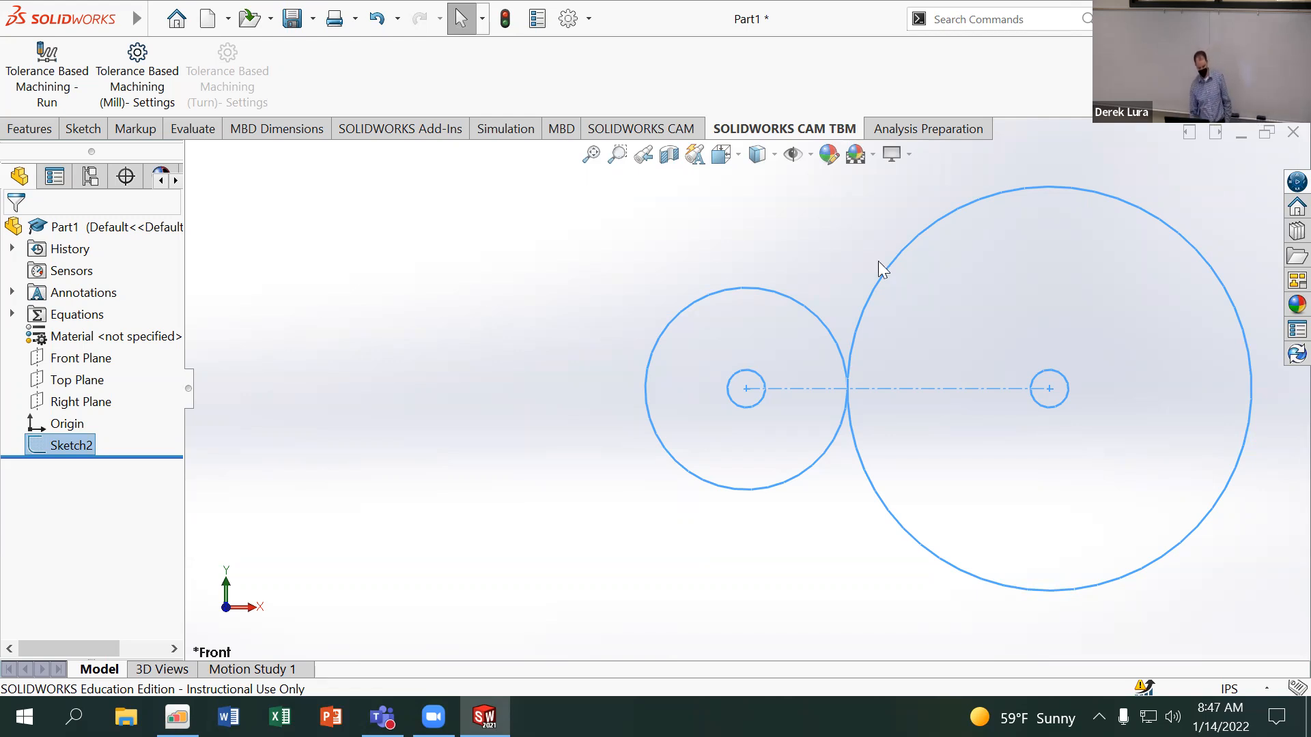
# Start a new sketch on the Front Plane and offset the origin gear's outer circle 0.25 in outward
pyautogui.click(89, 358)
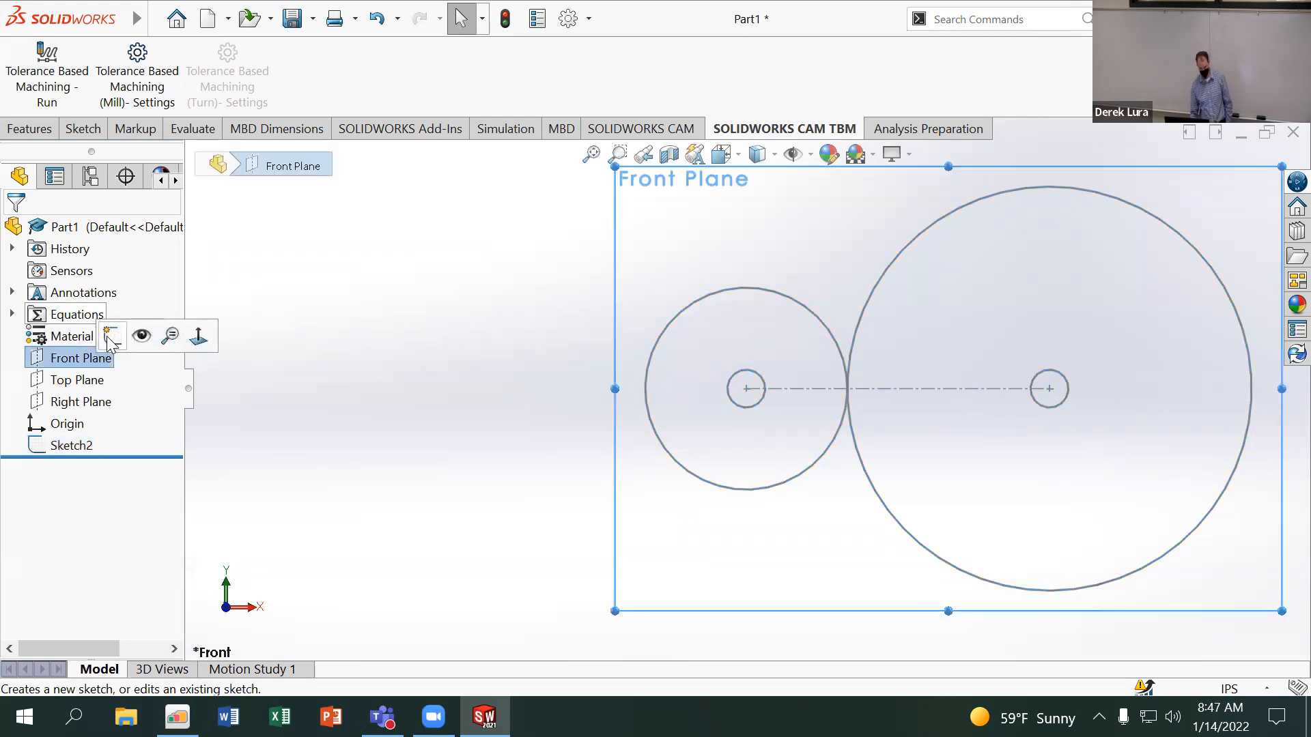
pyautogui.click(111, 336)
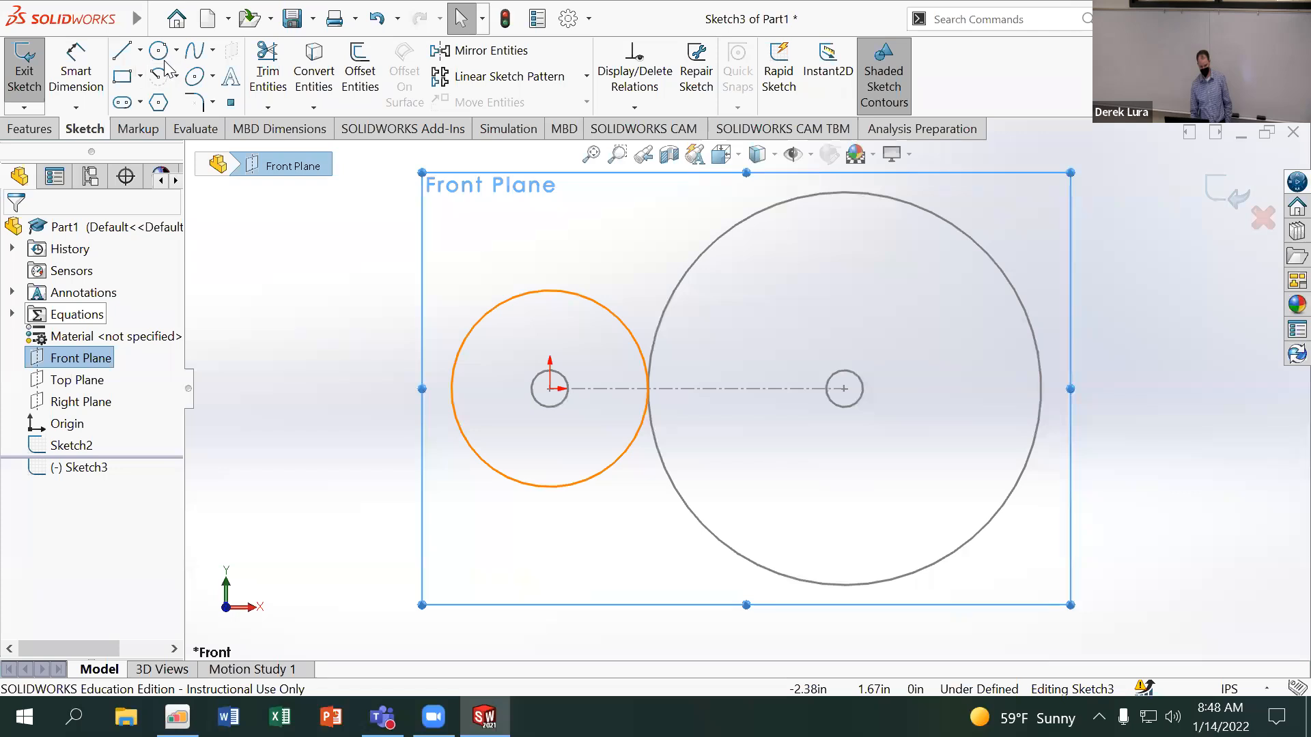
pyautogui.click(361, 77)
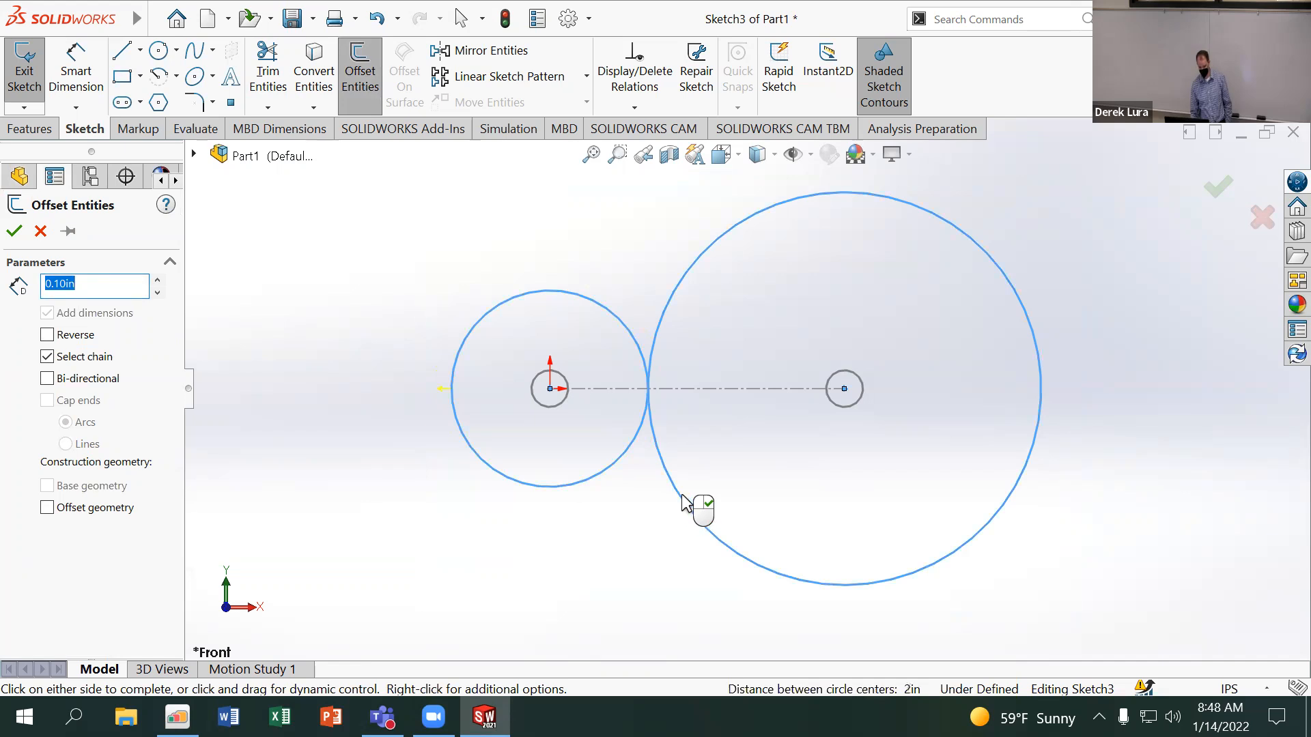
pyautogui.write('.25')
pyautogui.press('Return')
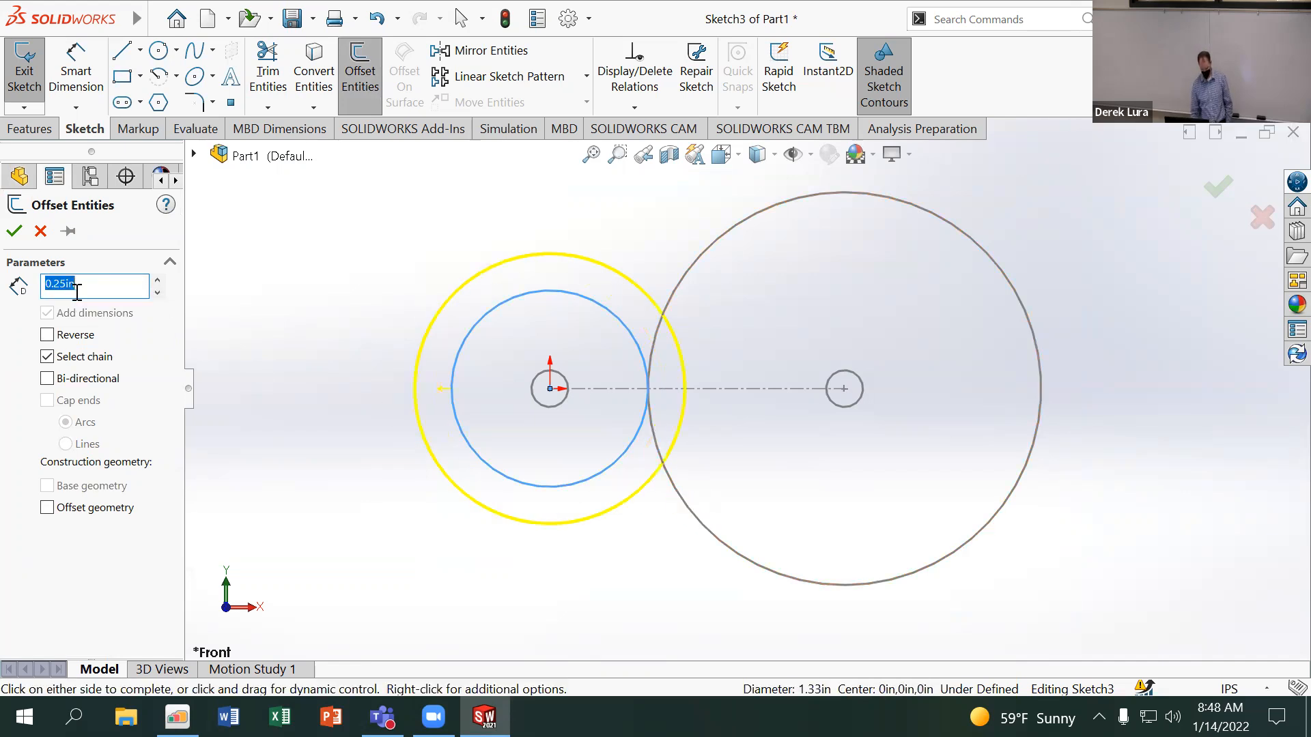
pyautogui.click(15, 232)
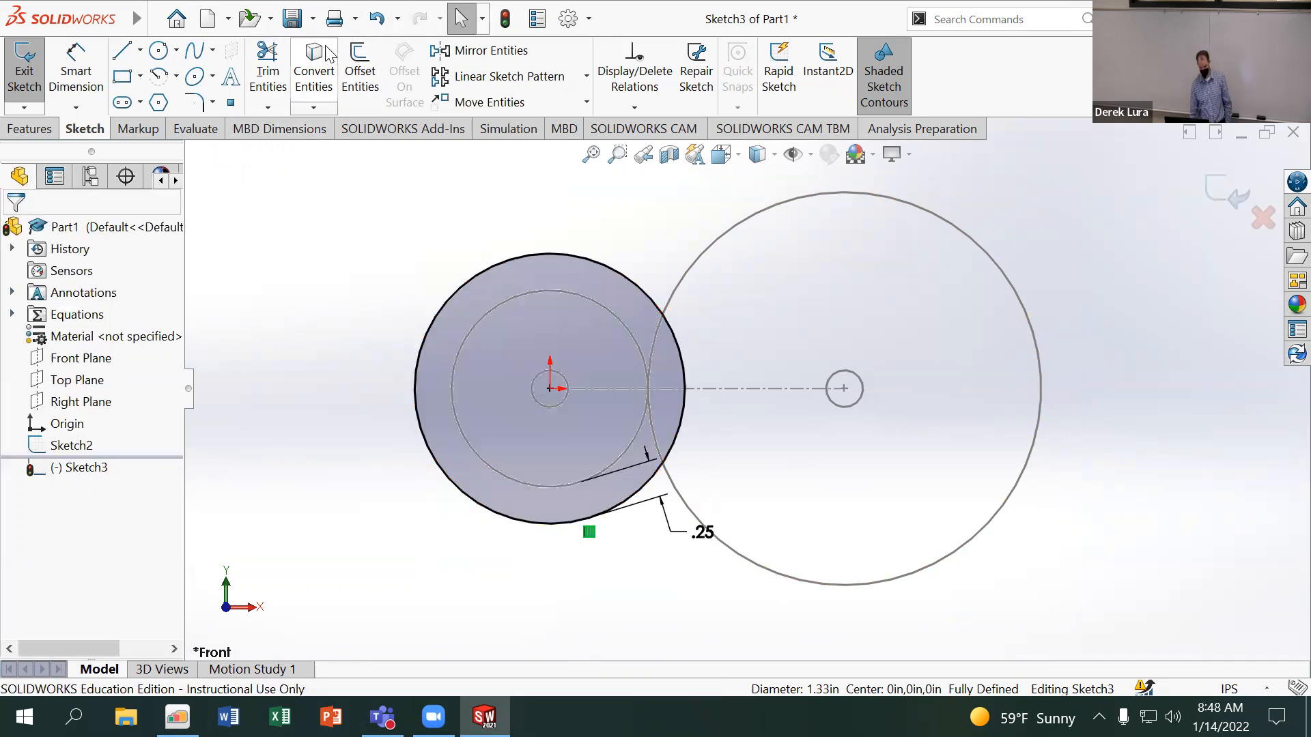
# Offset the larger gear's outer circle 0.25 in outward and trim away the overlapping arcs between the two offset circles
pyautogui.click(374, 92)
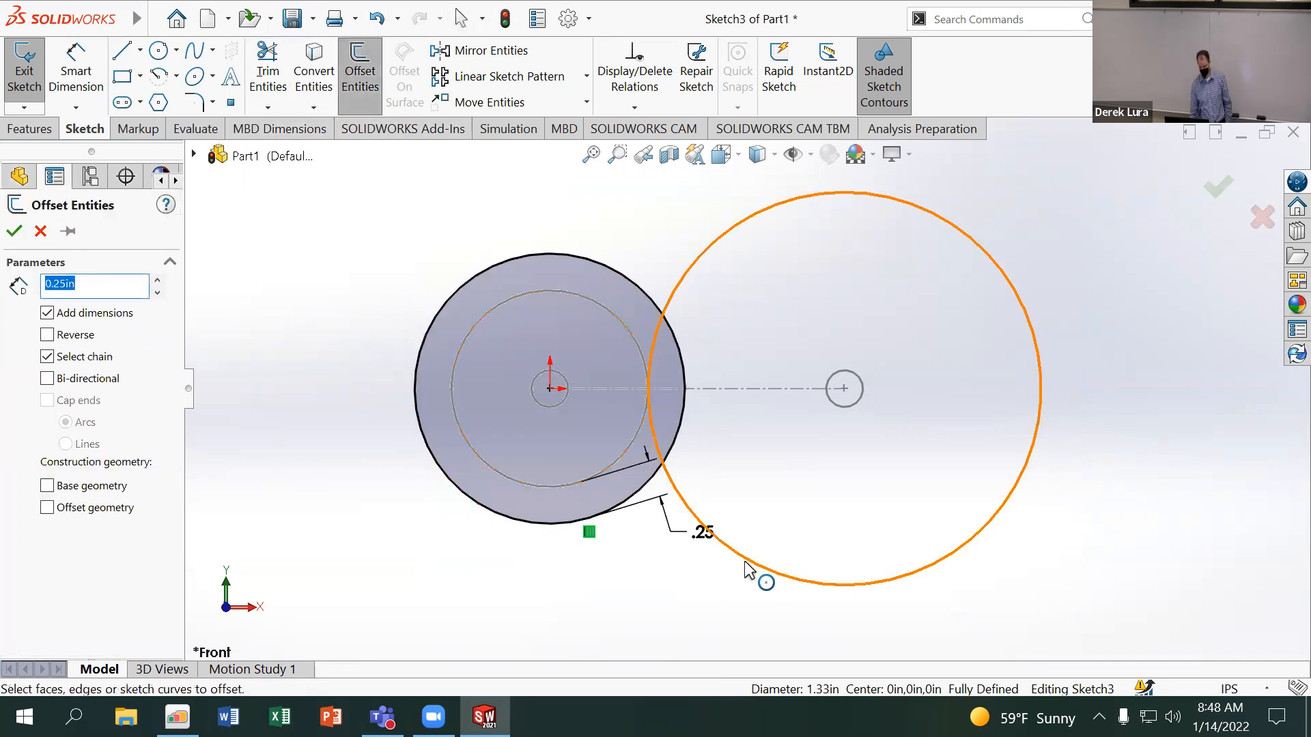
pyautogui.click(748, 570)
pyautogui.click(13, 233)
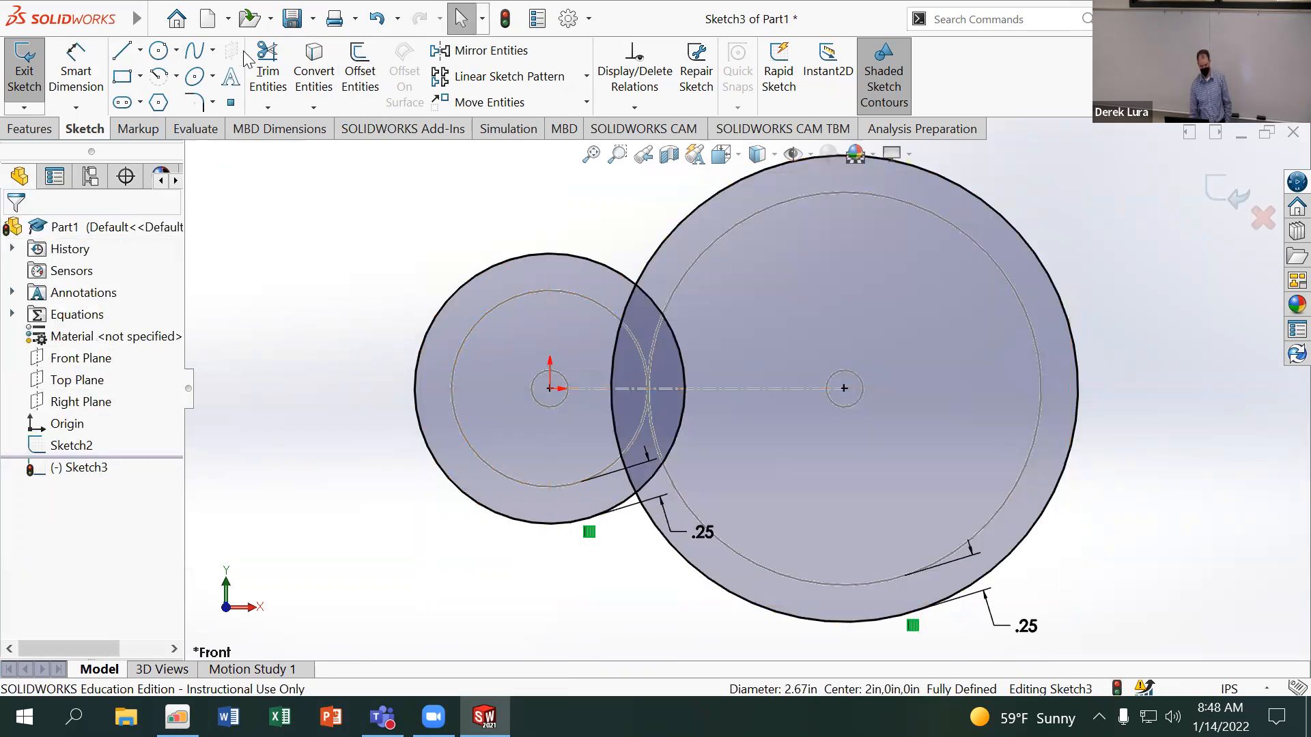
pyautogui.click(266, 68)
pyautogui.moveTo(828, 452)
pyautogui.mouseDown()
pyautogui.moveTo(623, 399)
pyautogui.moveTo(535, 416)
pyautogui.mouseUp()
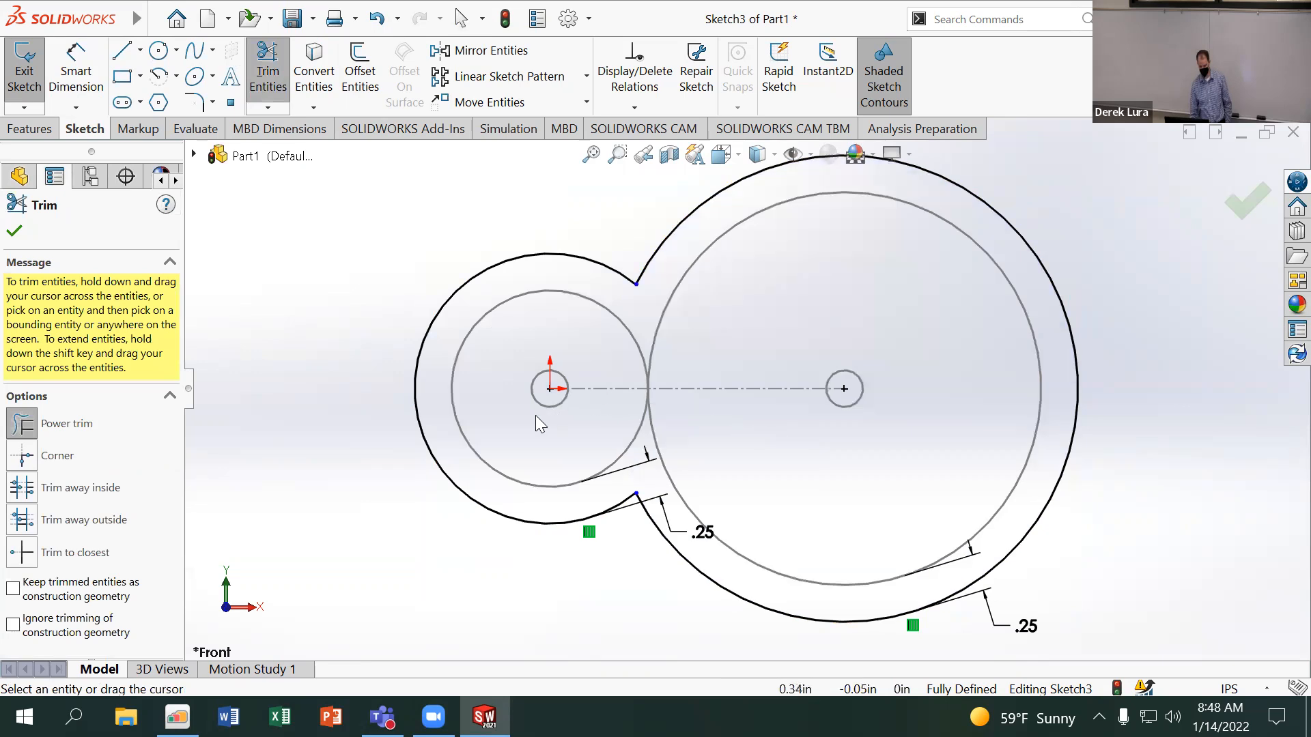
# Sketch one line above and one below the gears, each joining the small offset arc to the large offset arc
pyautogui.click(118, 54)
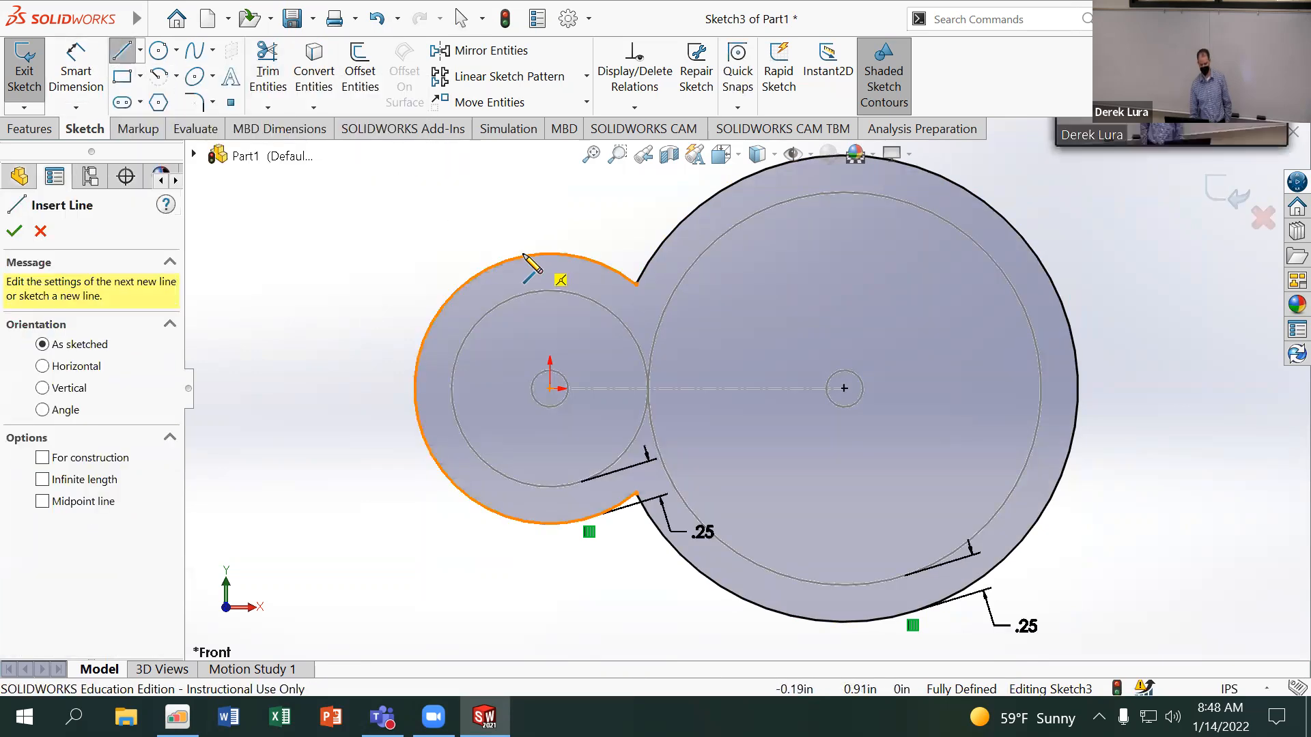
pyautogui.click(524, 258)
pyautogui.click(754, 175)
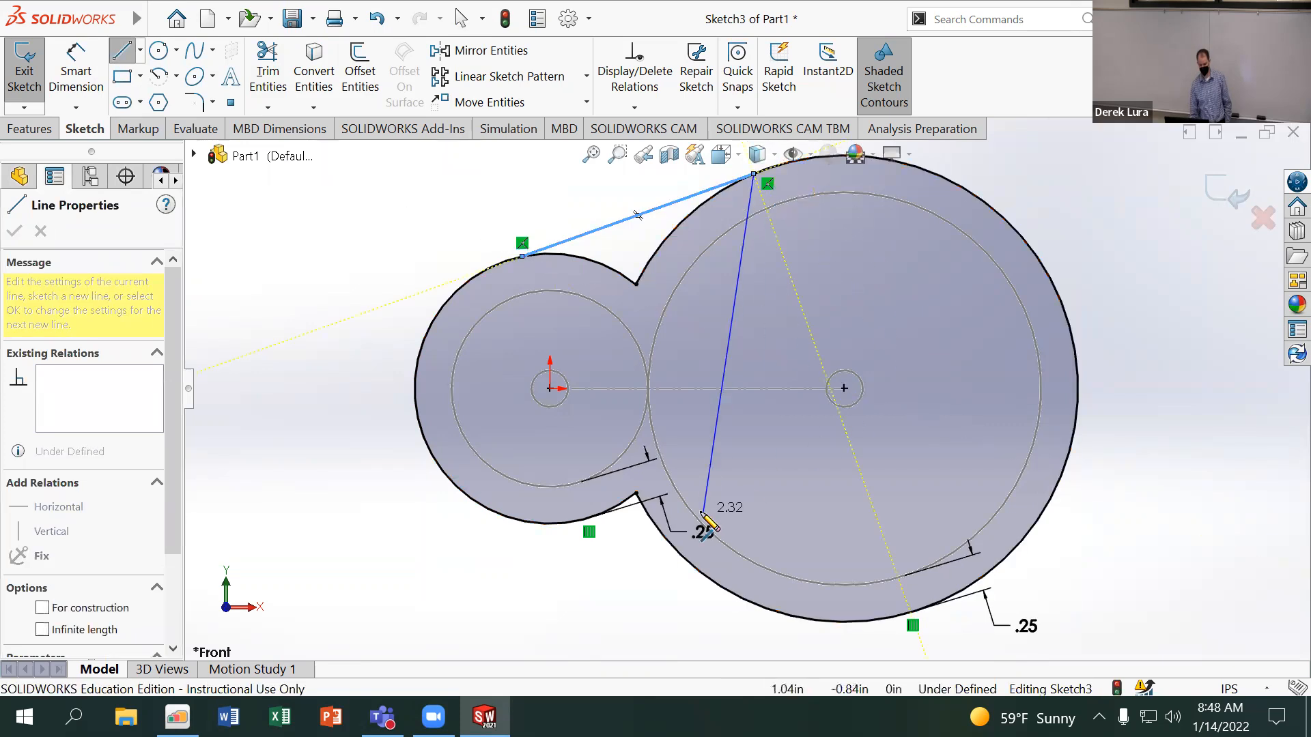
pyautogui.click(123, 55)
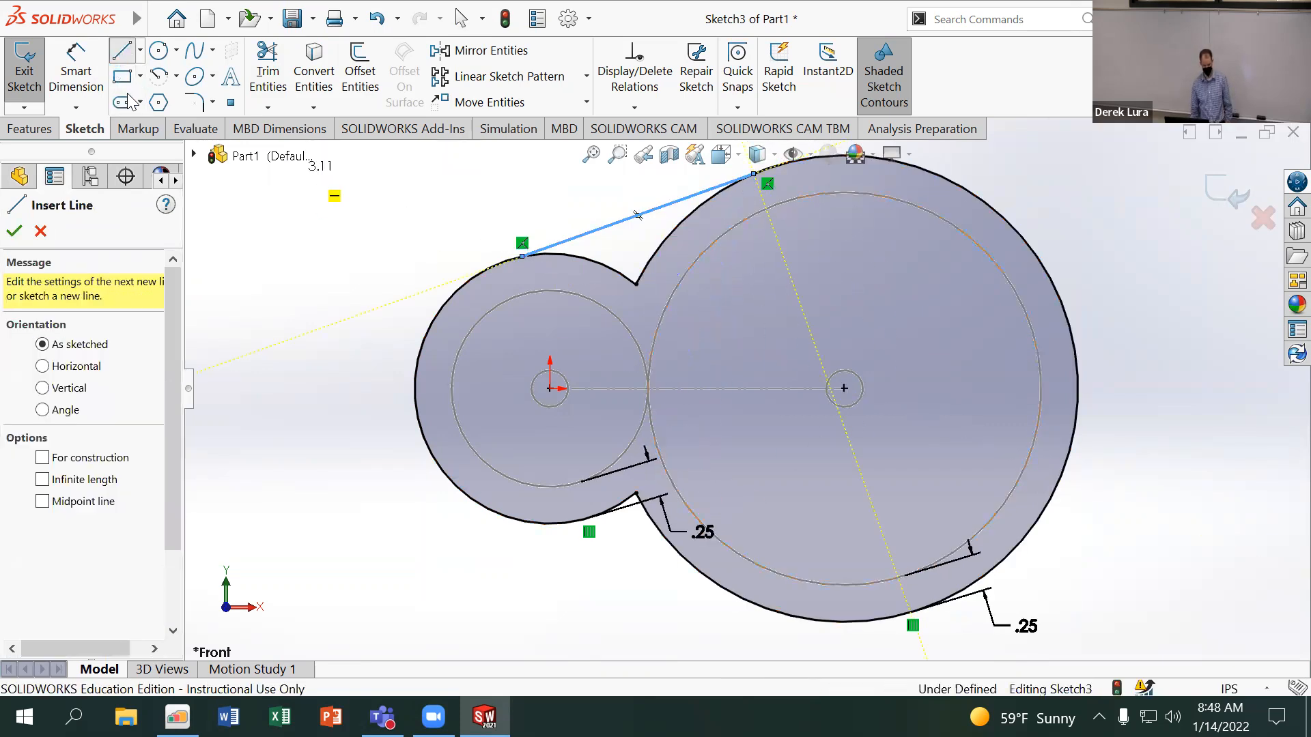
pyautogui.click(123, 55)
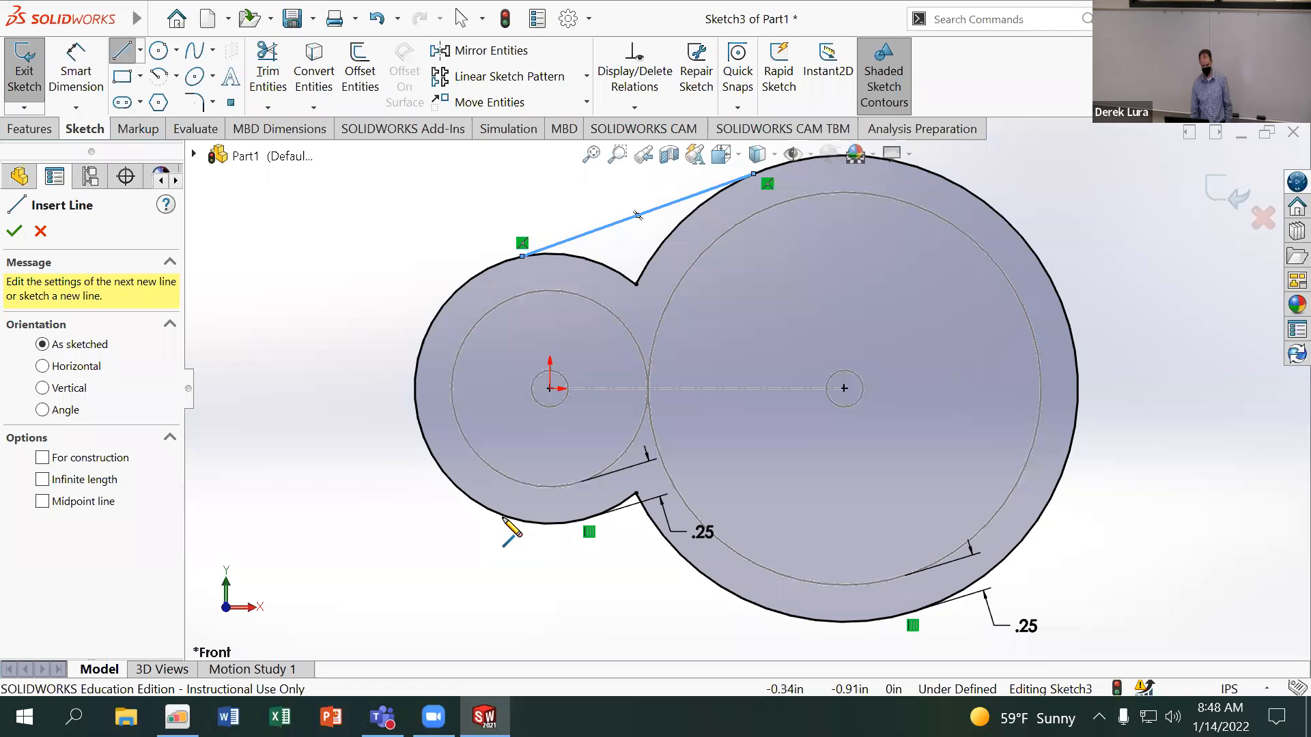
pyautogui.click(504, 517)
pyautogui.click(766, 608)
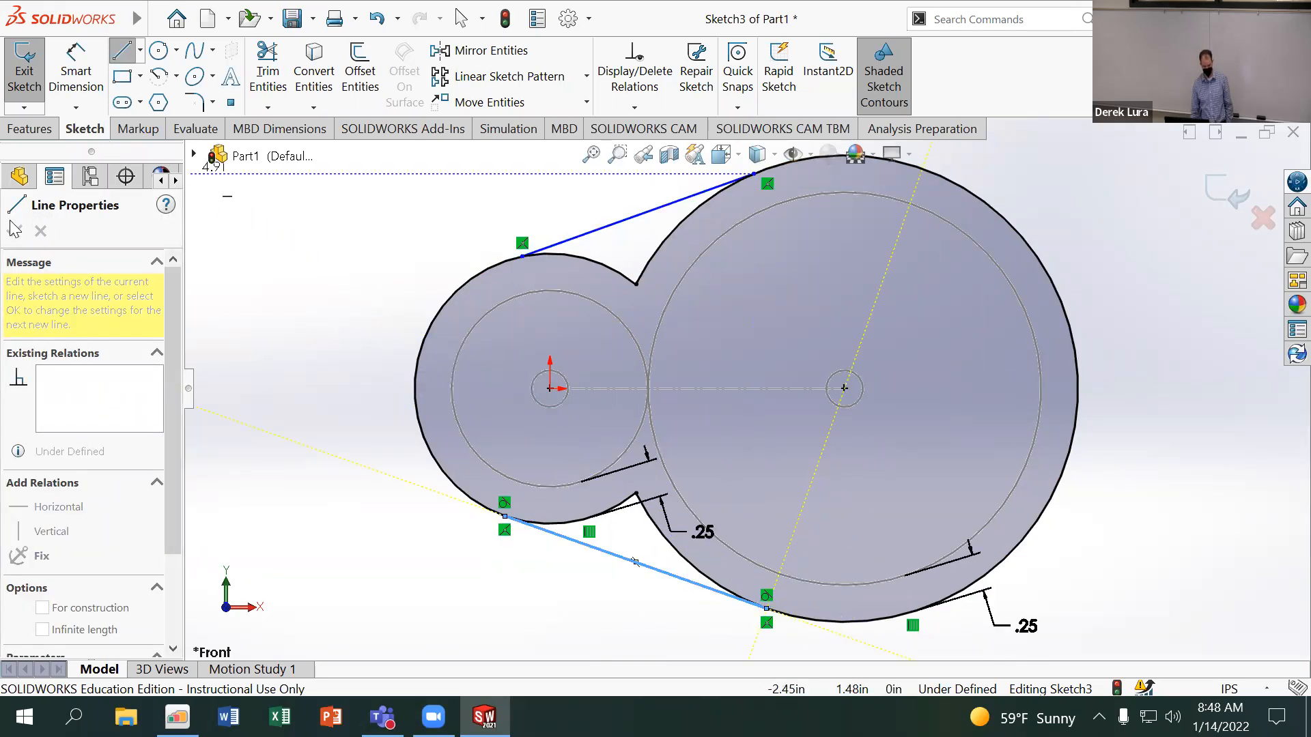
pyautogui.click(118, 62)
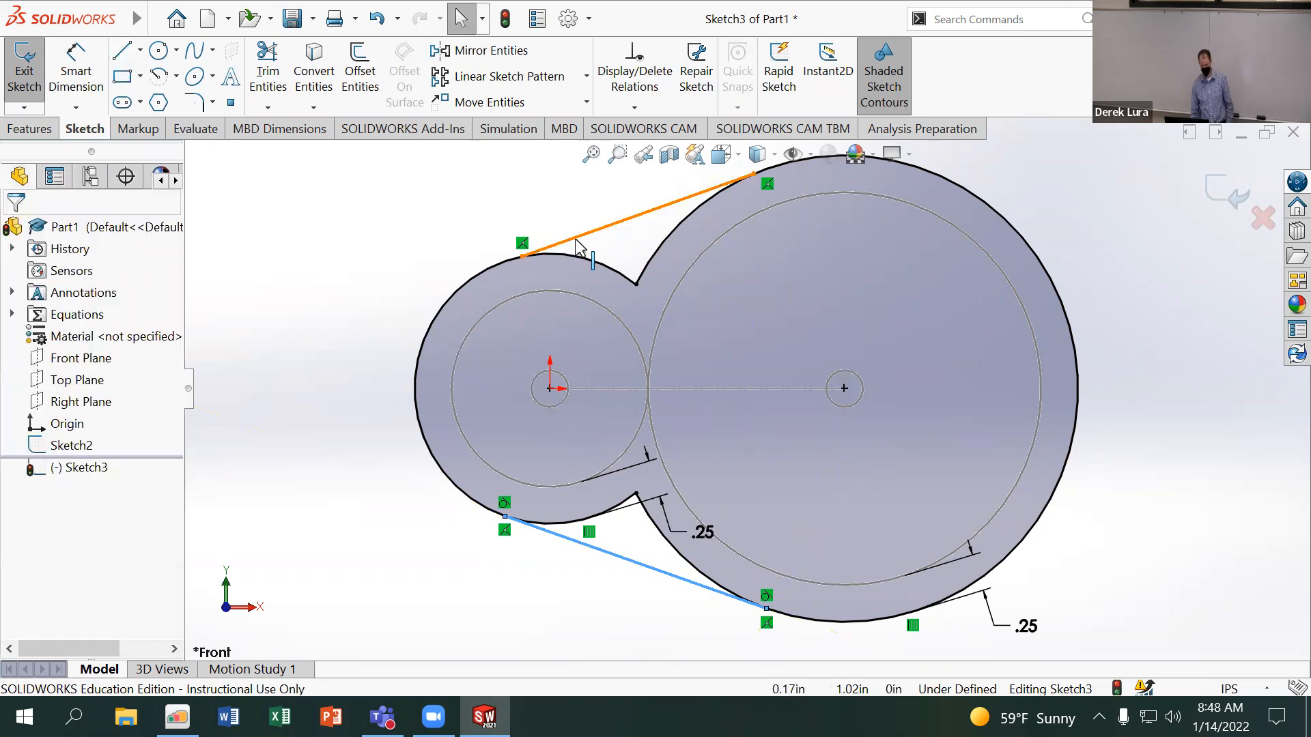
# Make the upper connecting line tangent to both the small and the large offset arcs
pyautogui.click(600, 228)
pyautogui.click(601, 228)
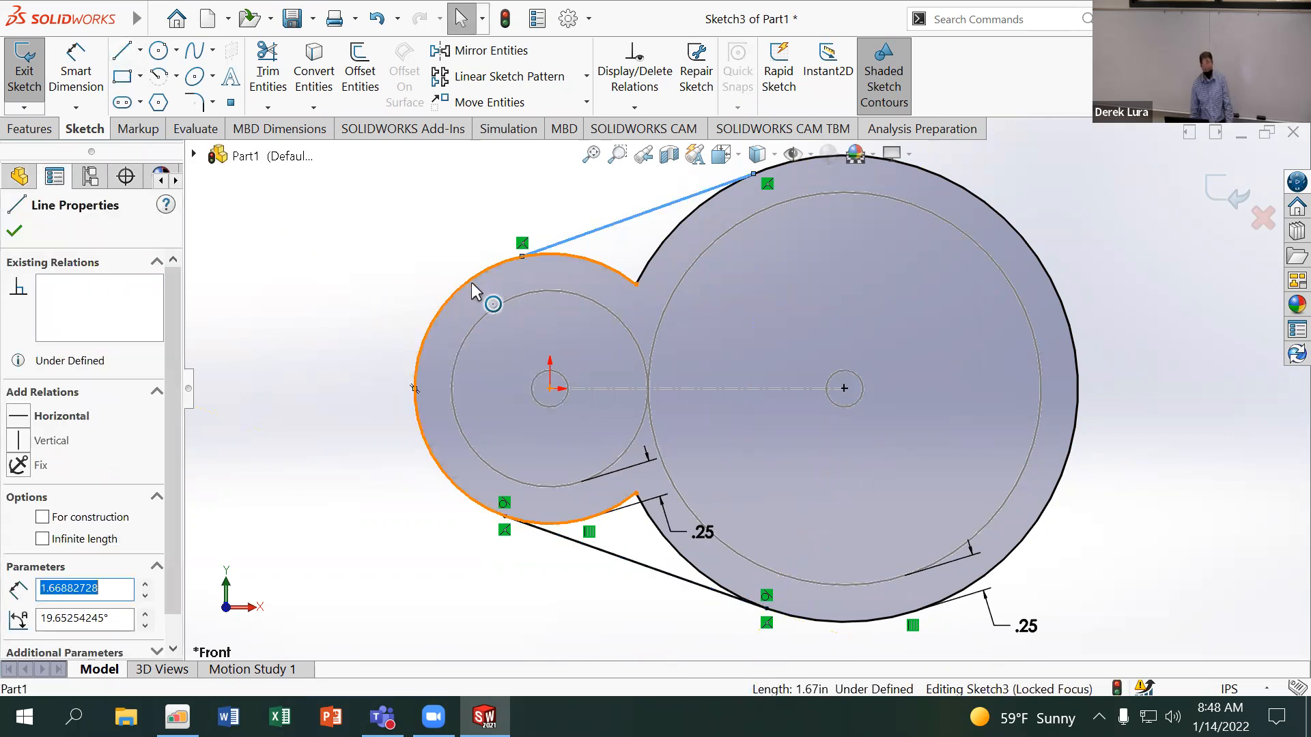
pyautogui.keyDown('ctrl'); pyautogui.click(473, 285); pyautogui.keyUp('ctrl')
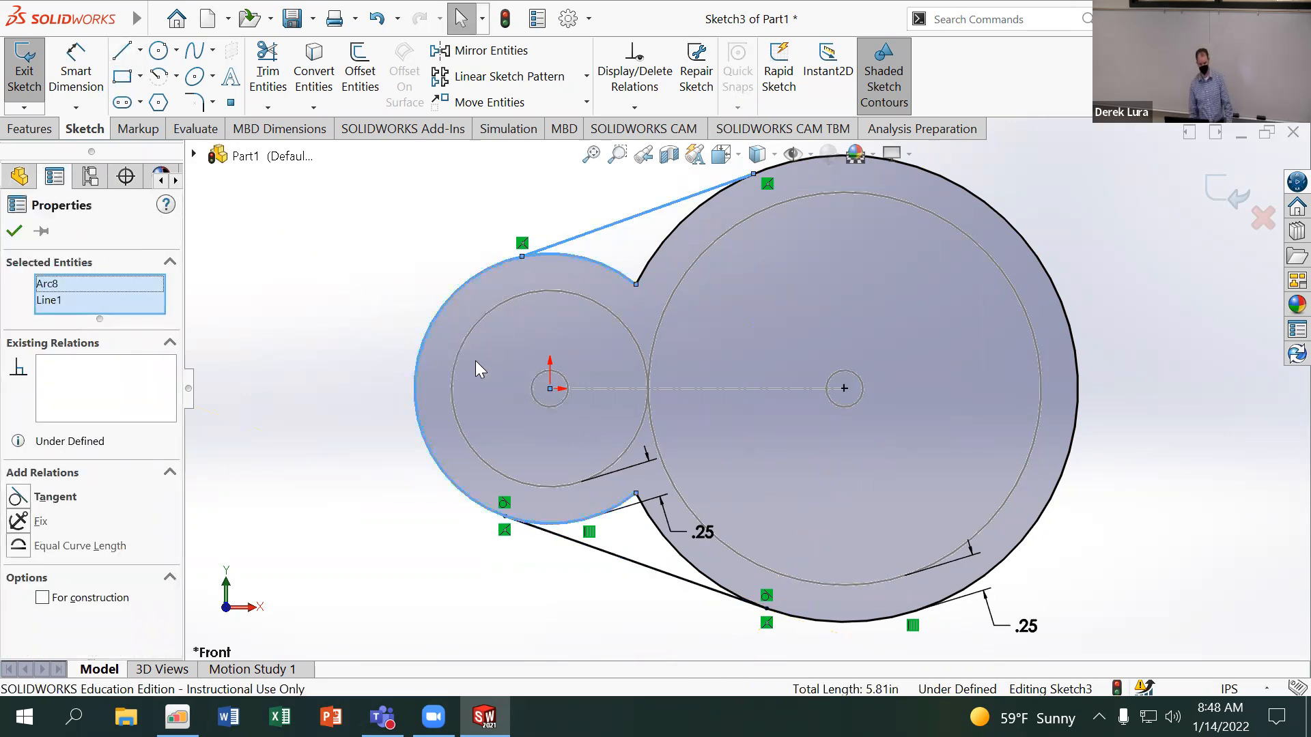
pyautogui.click(29, 492)
pyautogui.click(257, 314)
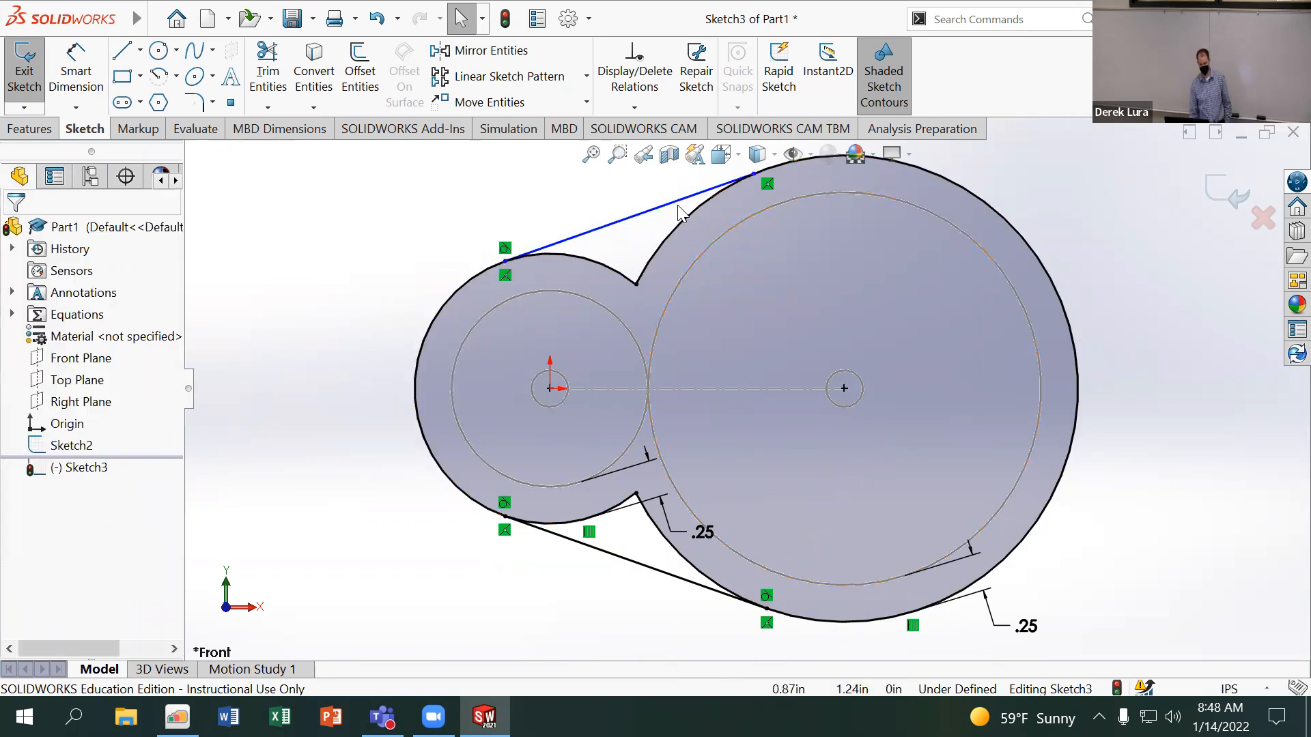
pyautogui.click(688, 220)
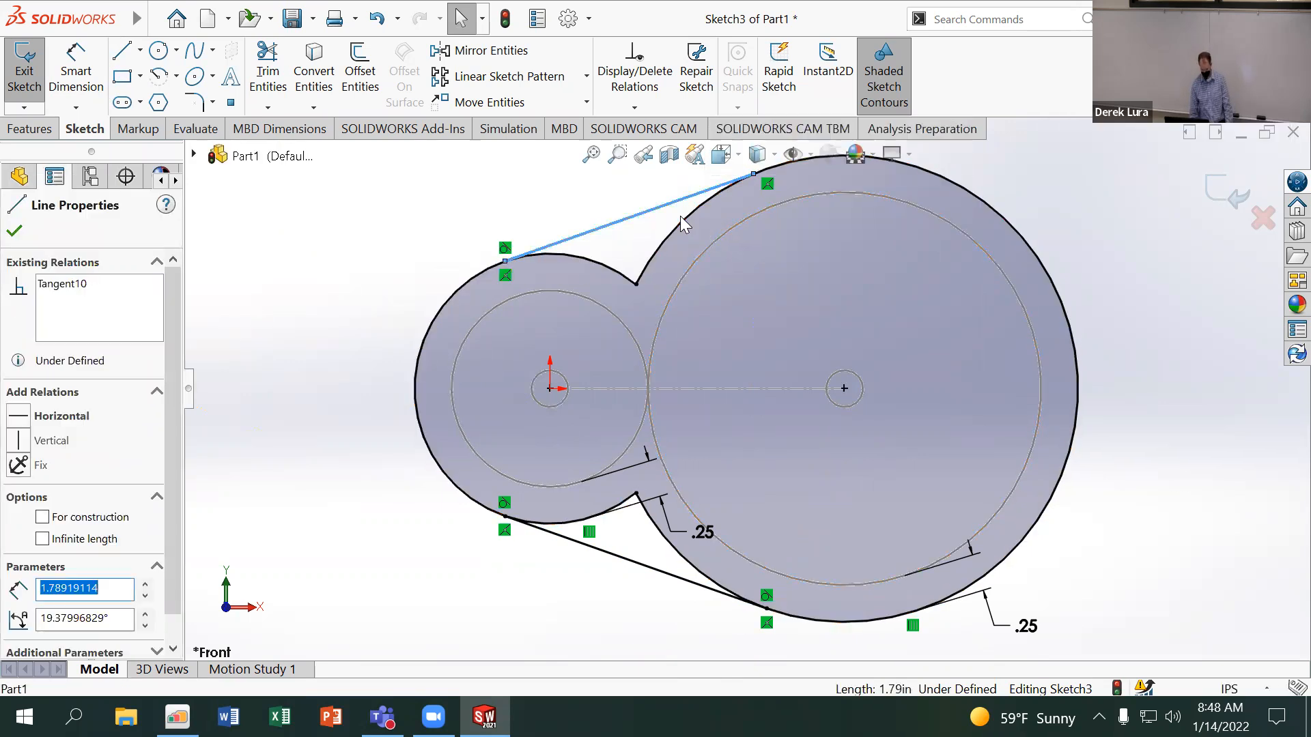
pyautogui.keyDown('ctrl'); pyautogui.click(684, 220); pyautogui.keyUp('ctrl')
pyautogui.click(15, 502)
pyautogui.click(235, 418)
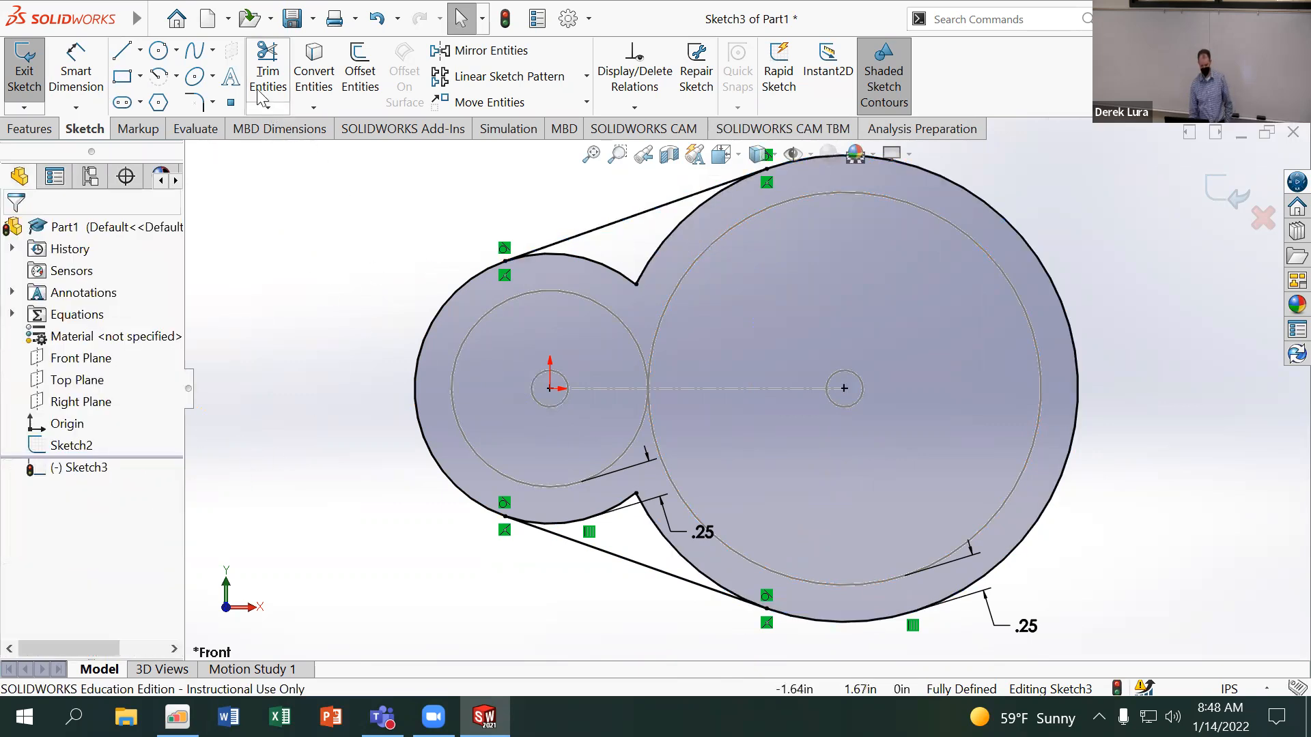
# Trim the inner arc portions between the two tangent lines to leave one closed housing outline
pyautogui.click(268, 66)
pyautogui.moveTo(770, 253); pyautogui.dragTo(579, 283)
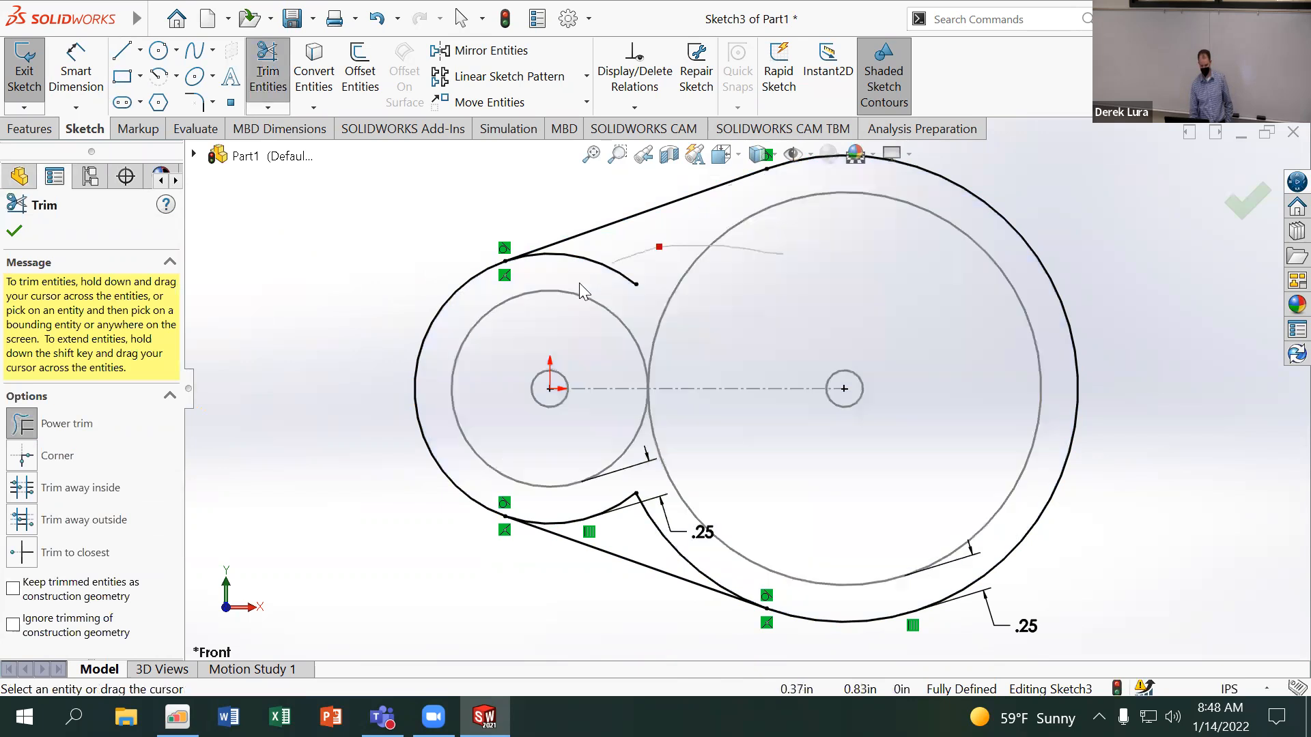
pyautogui.moveTo(586, 487); pyautogui.dragTo(673, 543)
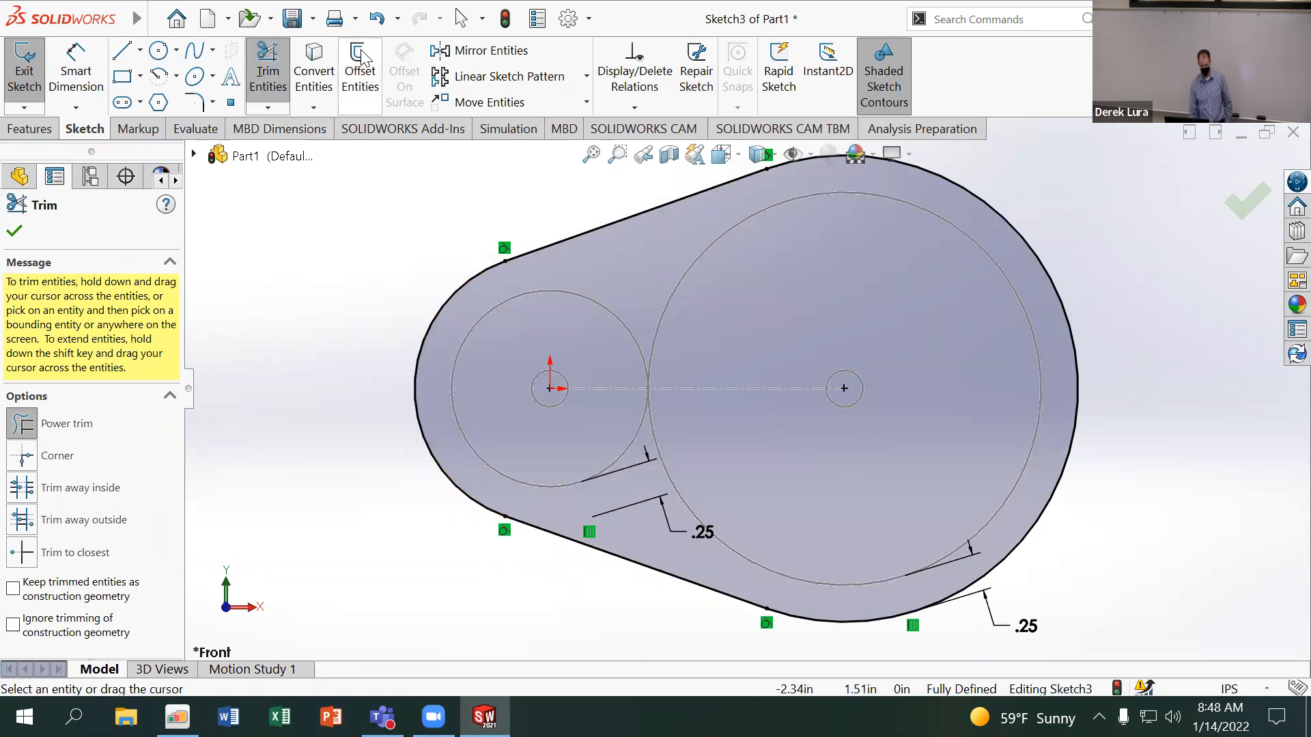
# Convert the two small .25 in shaft circles from the layout sketch into the housing sketch
pyautogui.click(314, 68)
pyautogui.click(553, 407)
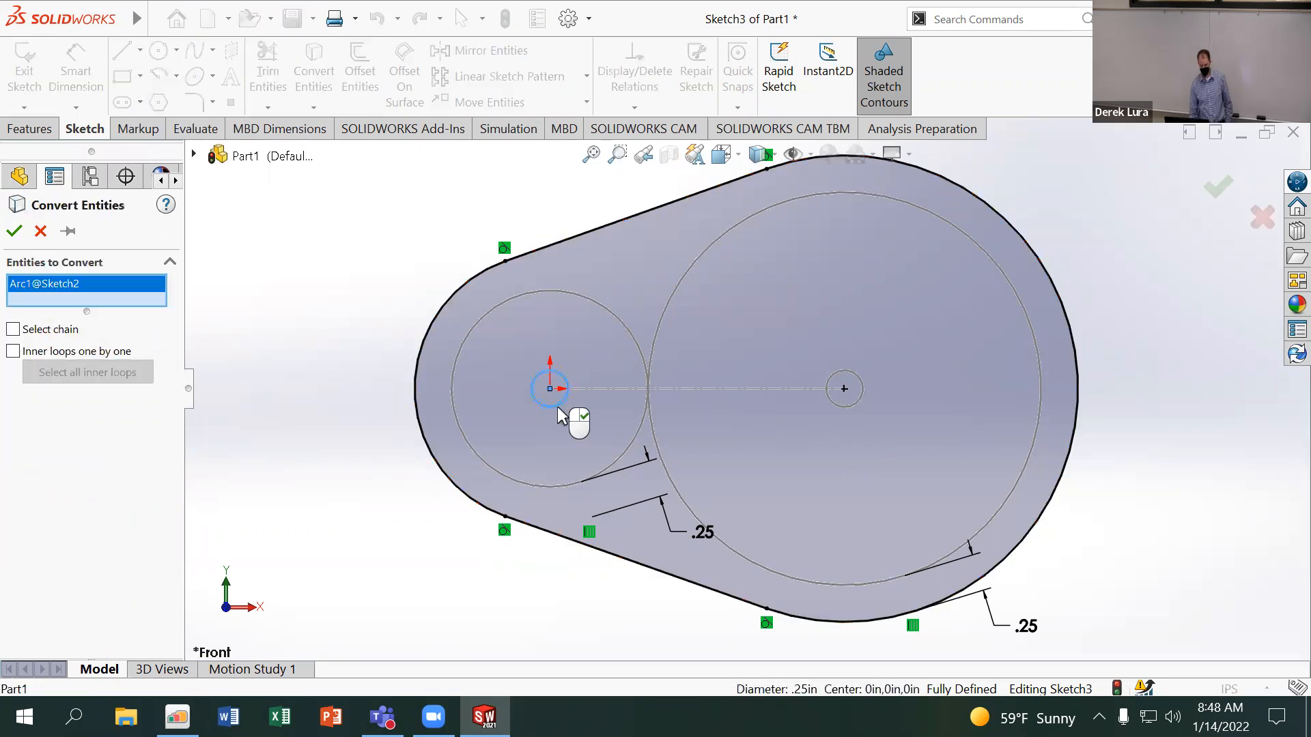
pyautogui.click(863, 394)
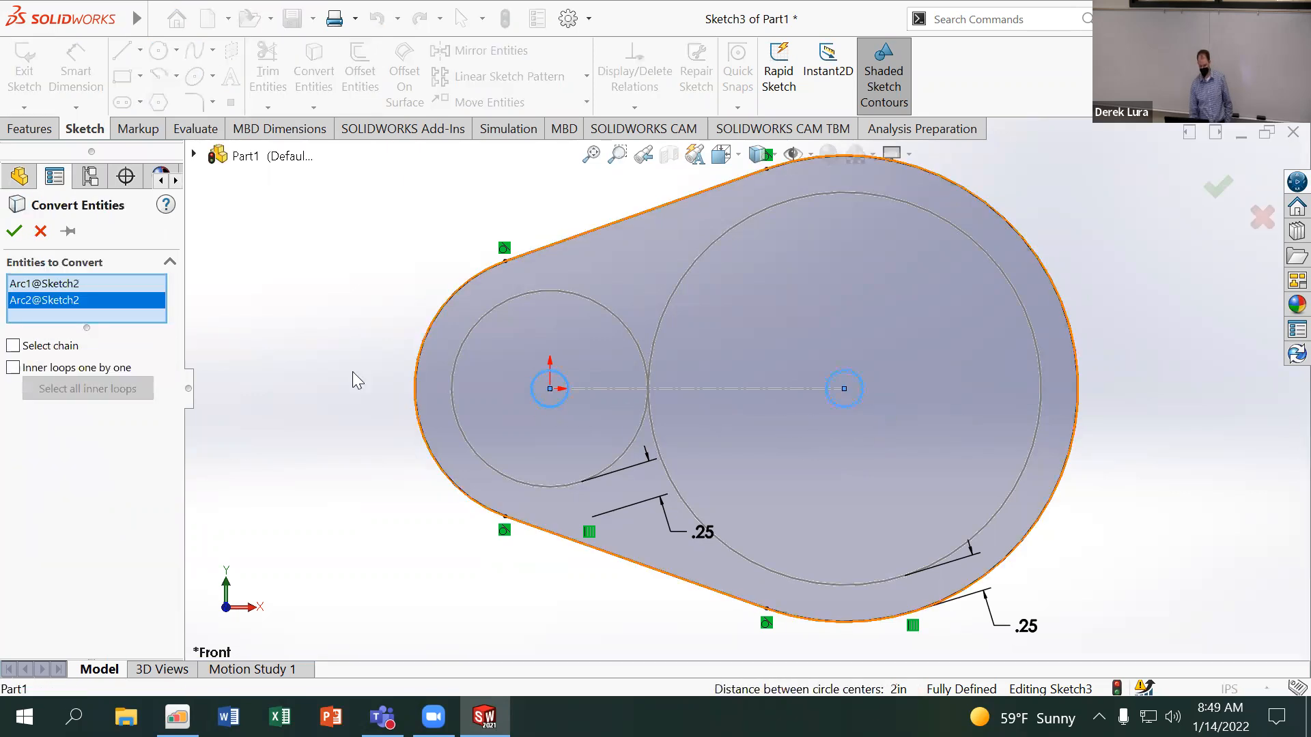
pyautogui.click(14, 231)
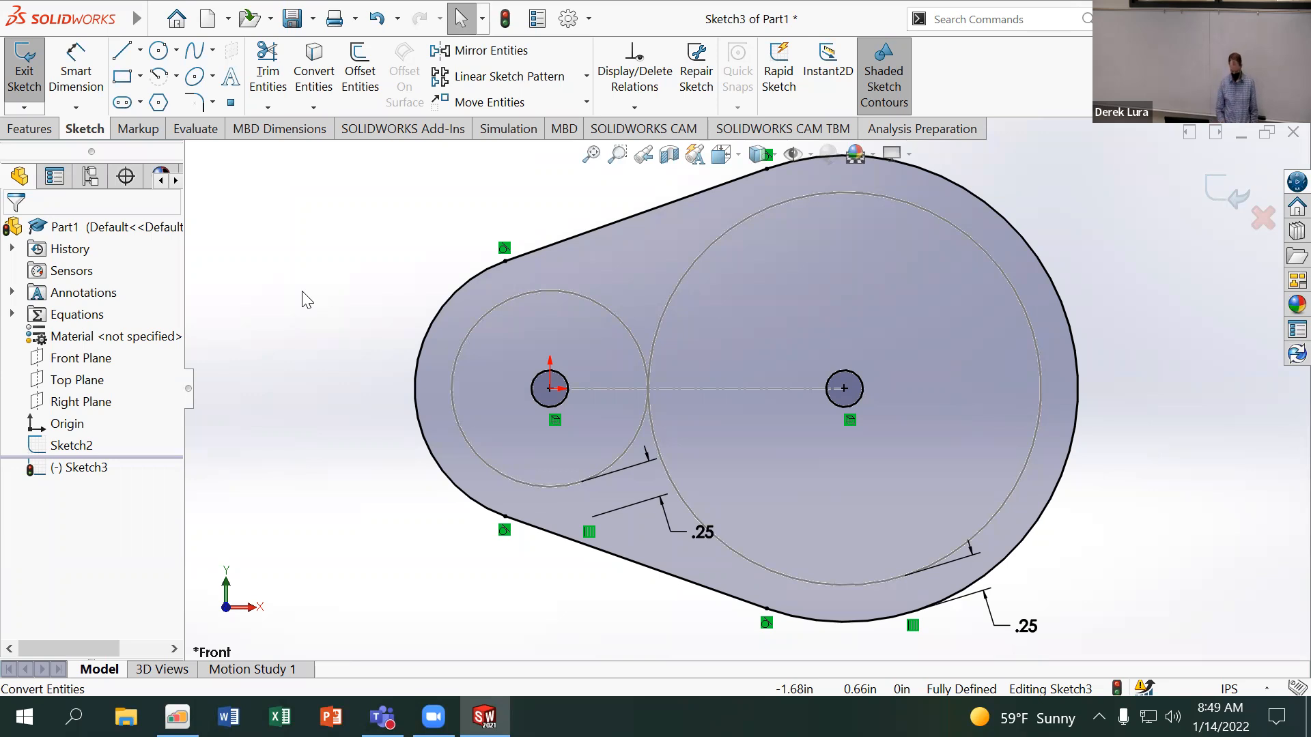
# Undo all of the housing outline work, including its new sketch, back to the finished gear layout sketch
pyautogui.hotkey('ctrl', 'z')
pyautogui.hotkey('ctrl', 'z')
pyautogui.hotkey('ctrl', 'z')
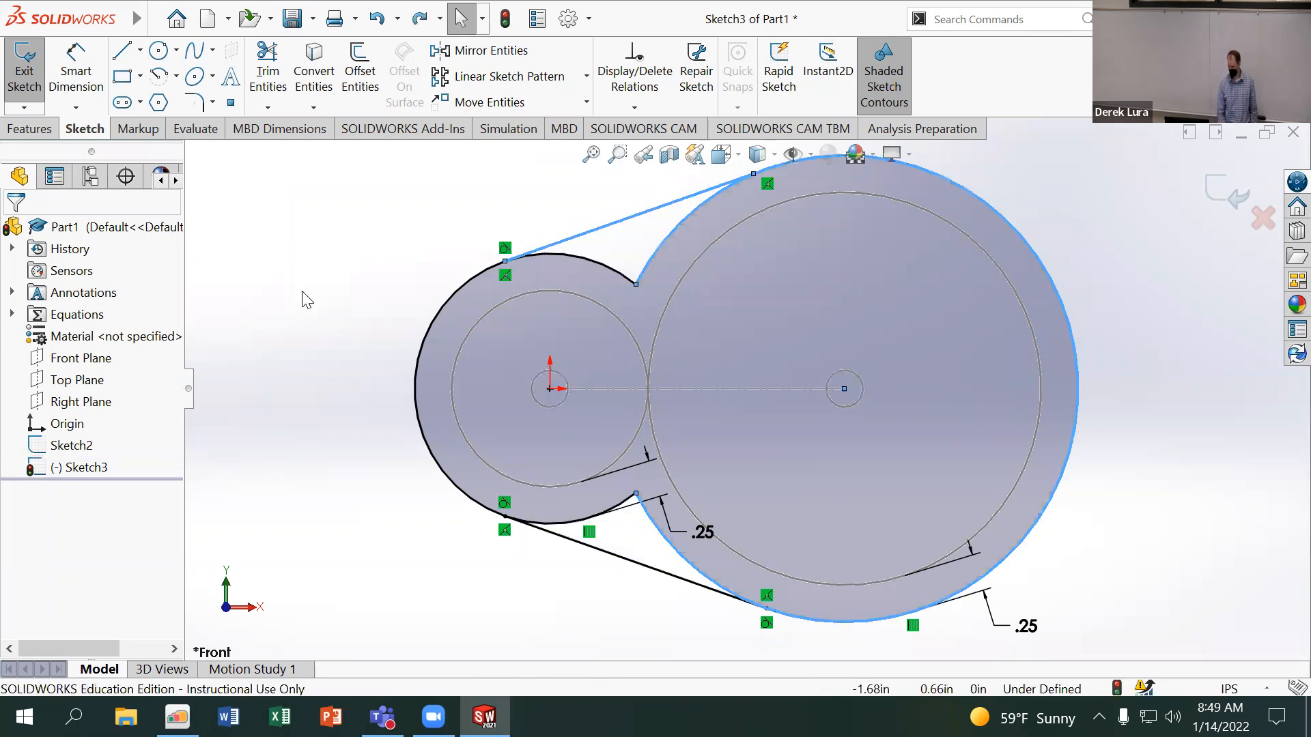
pyautogui.hotkey('ctrl', 'z')
pyautogui.hotkey('ctrl', 'z')
pyautogui.hotkey('ctrl', 'z')
pyautogui.hotkey('ctrl', 'z')
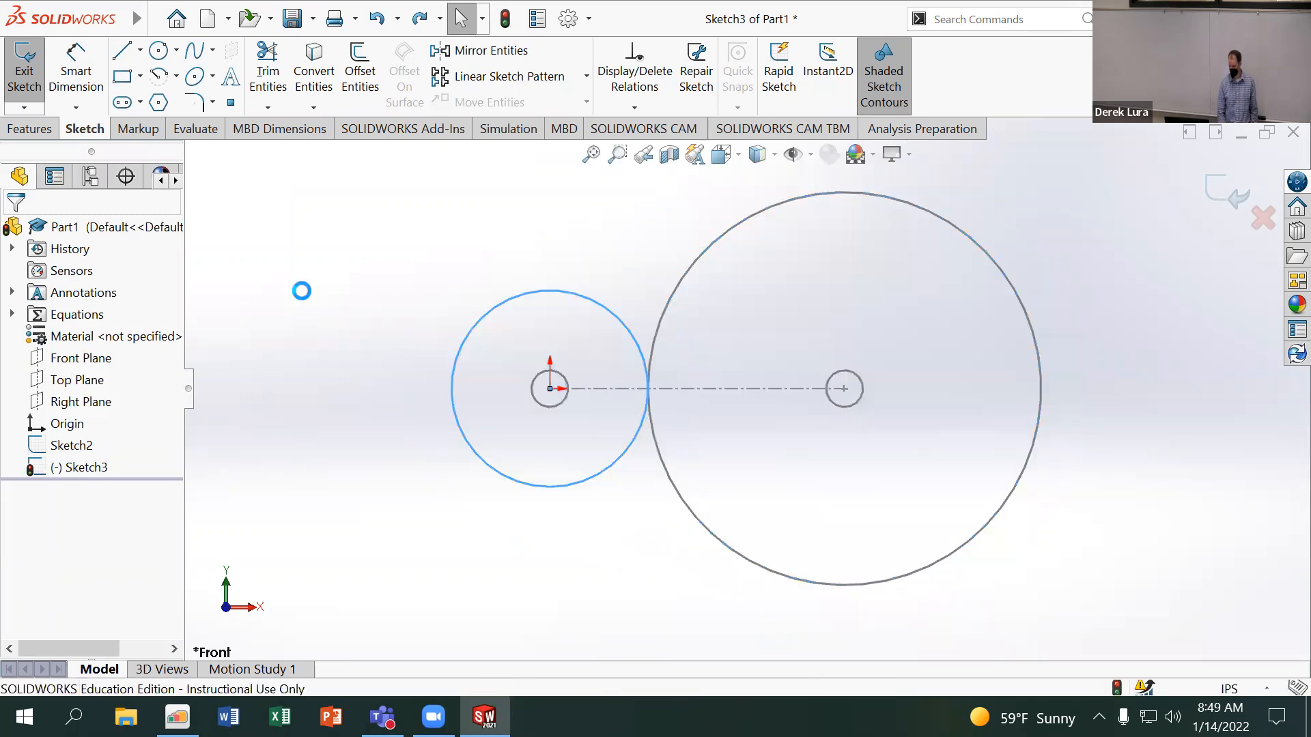
pyautogui.hotkey('ctrl', 'z')
pyautogui.hotkey('ctrl', 'z')
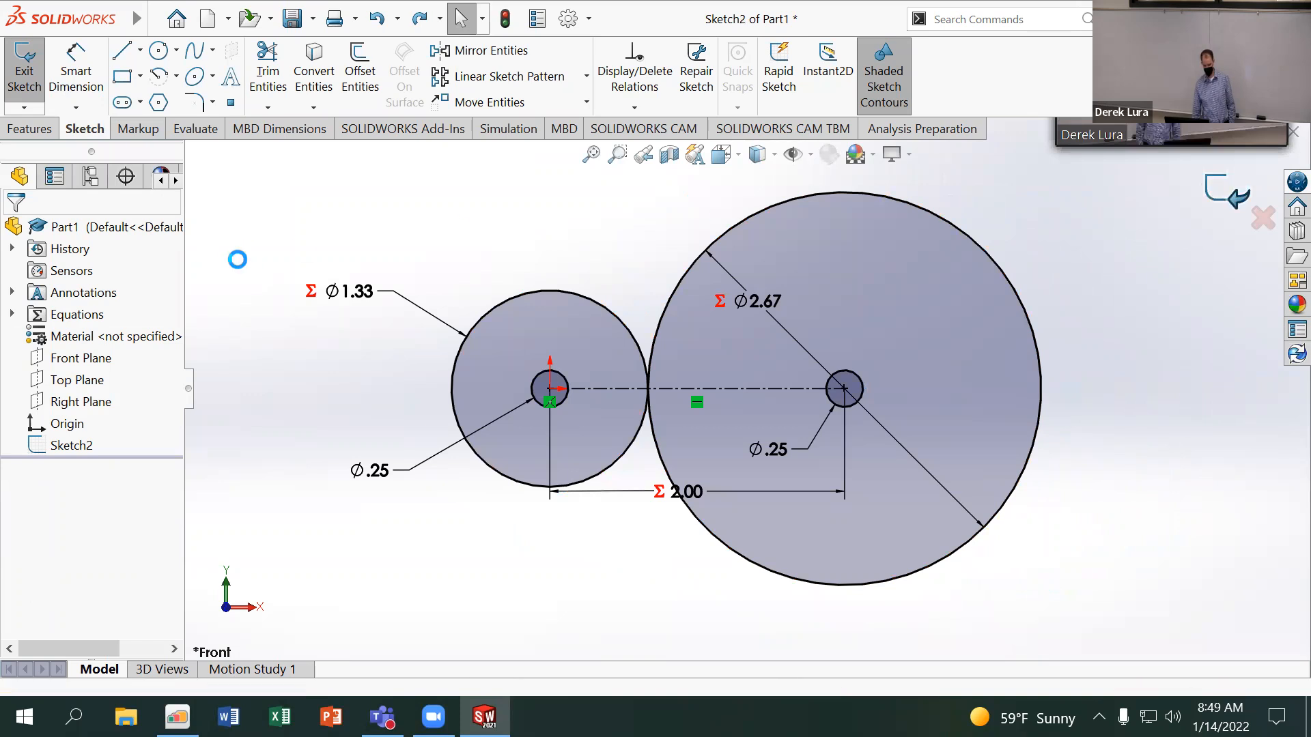
pyautogui.hotkey('ctrl', 'z')
# Open a fresh sketch on the Front Plane and offset the origin gear's outer circle outward by 0.25 in
pyautogui.click(51, 359)
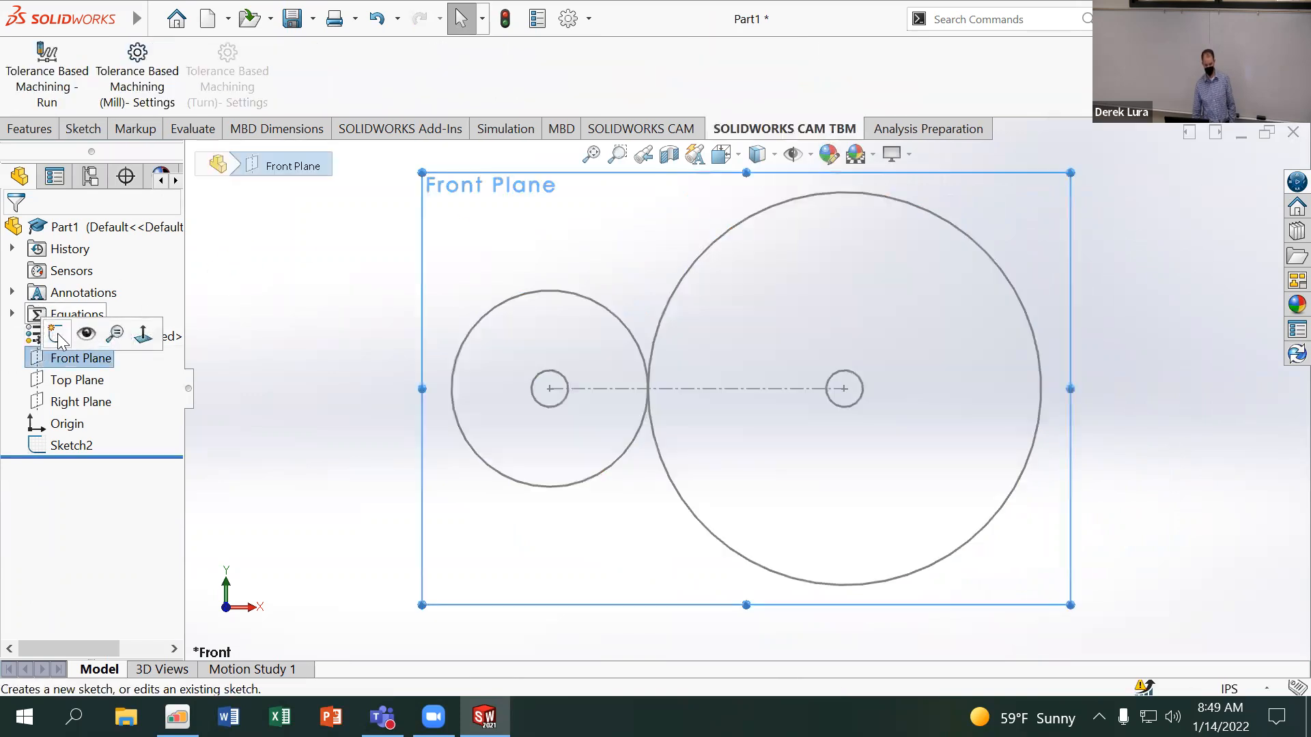
pyautogui.click(58, 337)
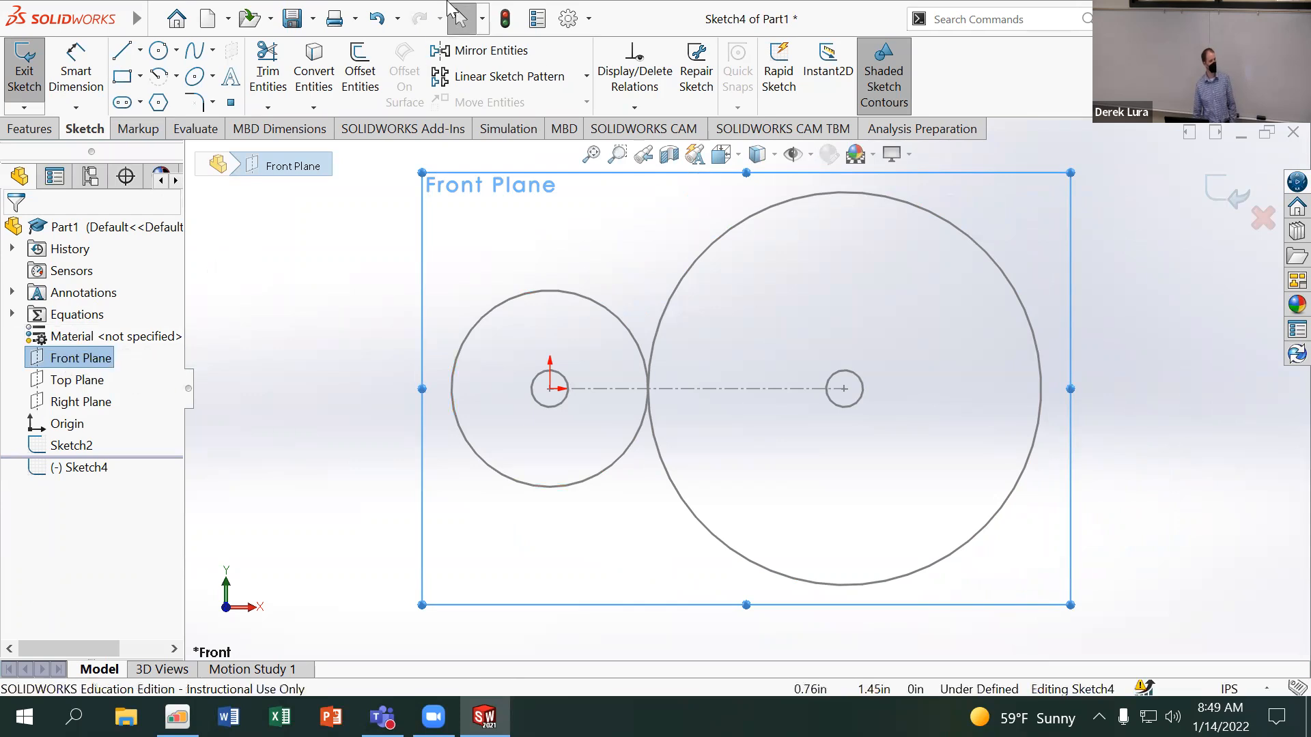
pyautogui.click(350, 77)
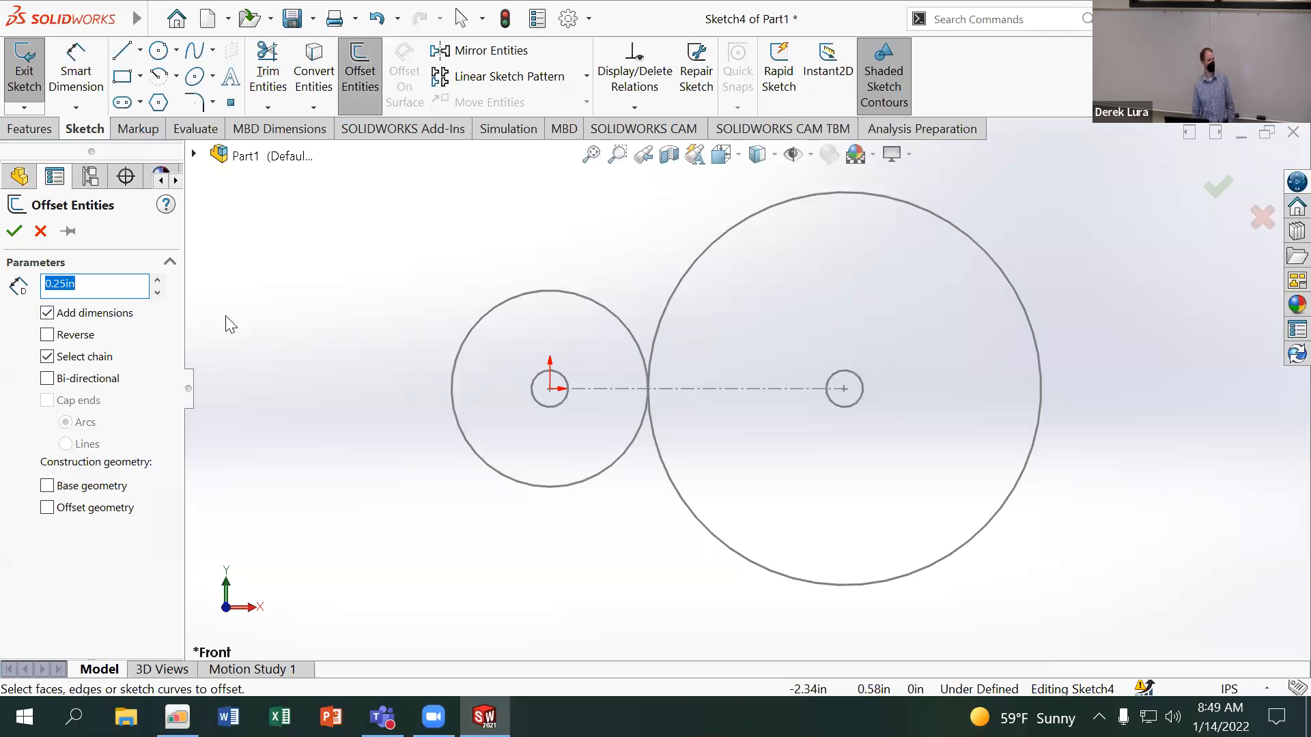
pyautogui.click(462, 349)
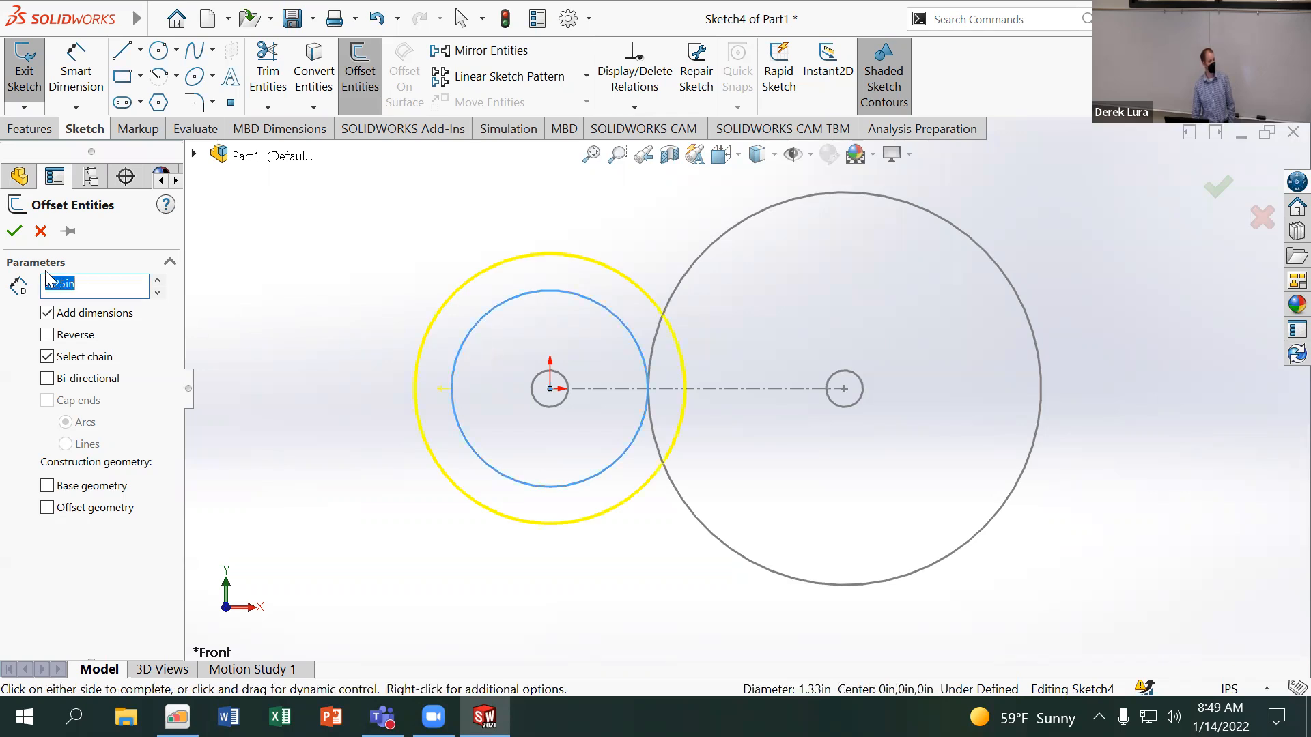
pyautogui.click(13, 235)
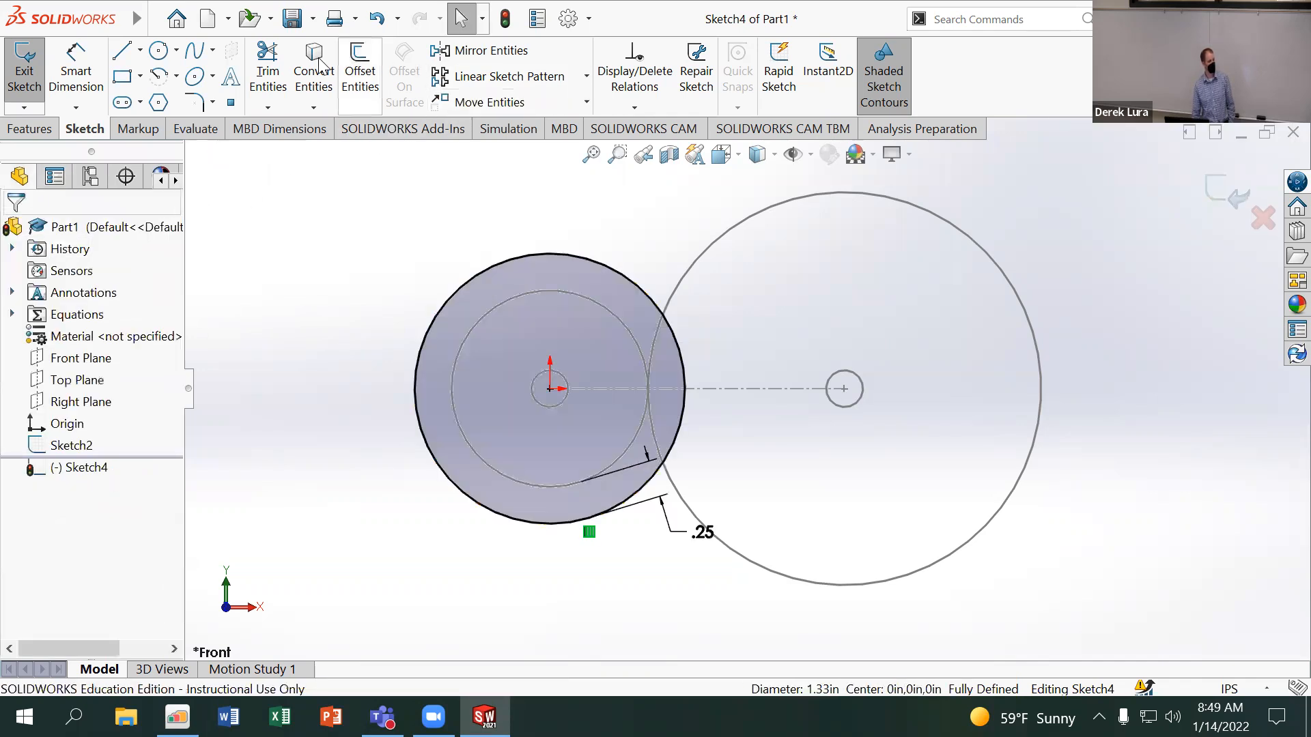
# Offset the larger gear's outer circle outward by 0.25 in and trim away the overlapping inner arcs of the two offset circles
pyautogui.click(347, 68)
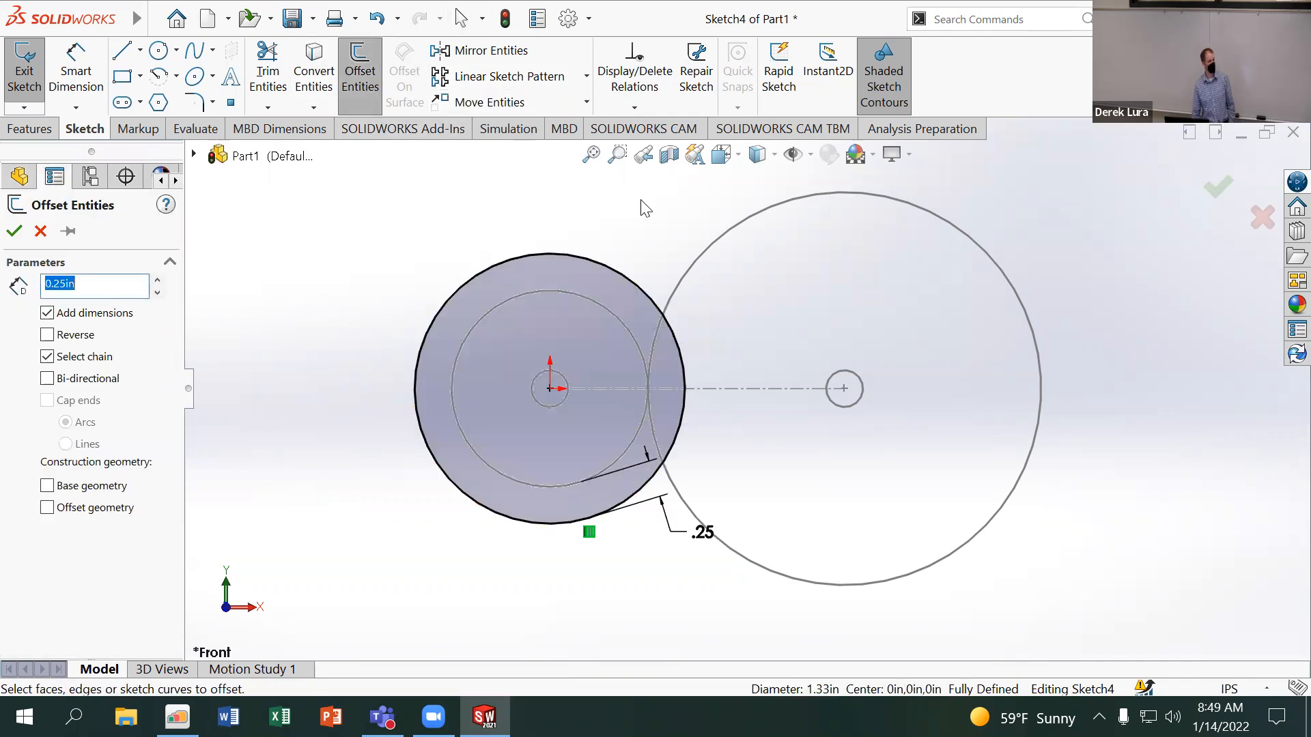
pyautogui.click(696, 251)
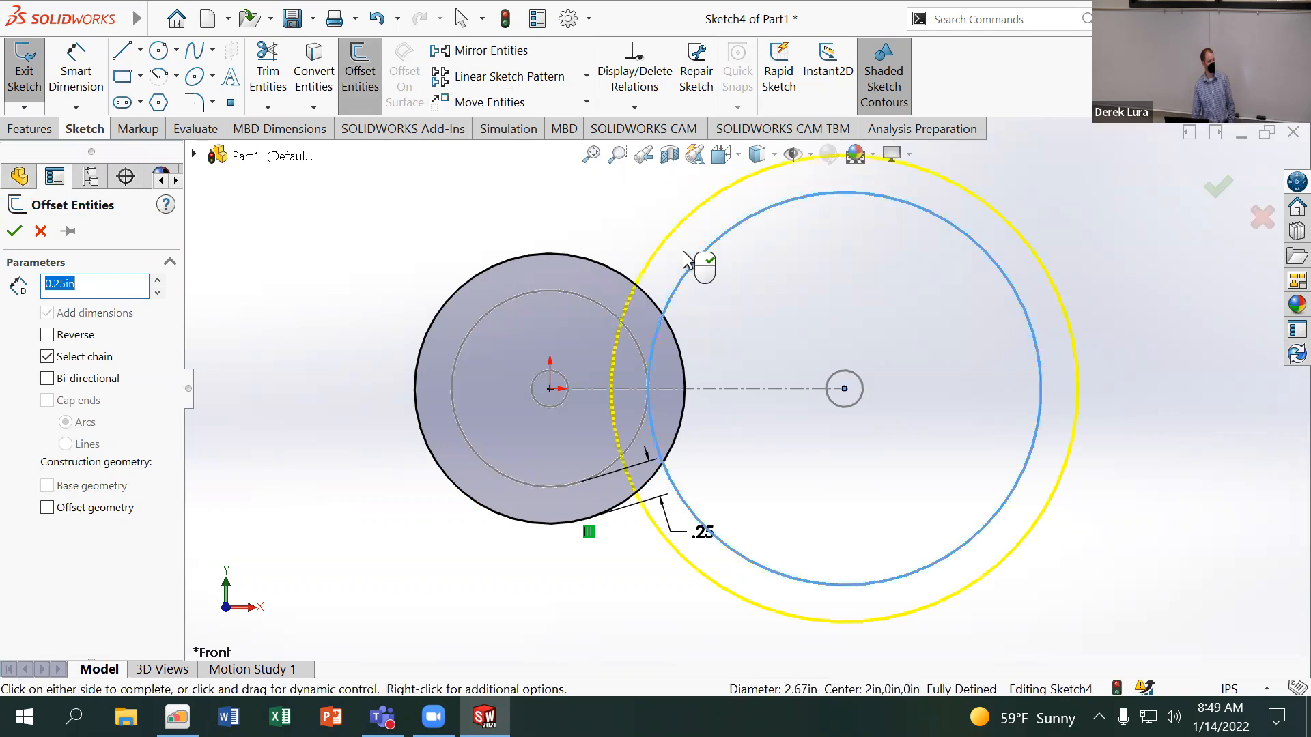
pyautogui.click(15, 234)
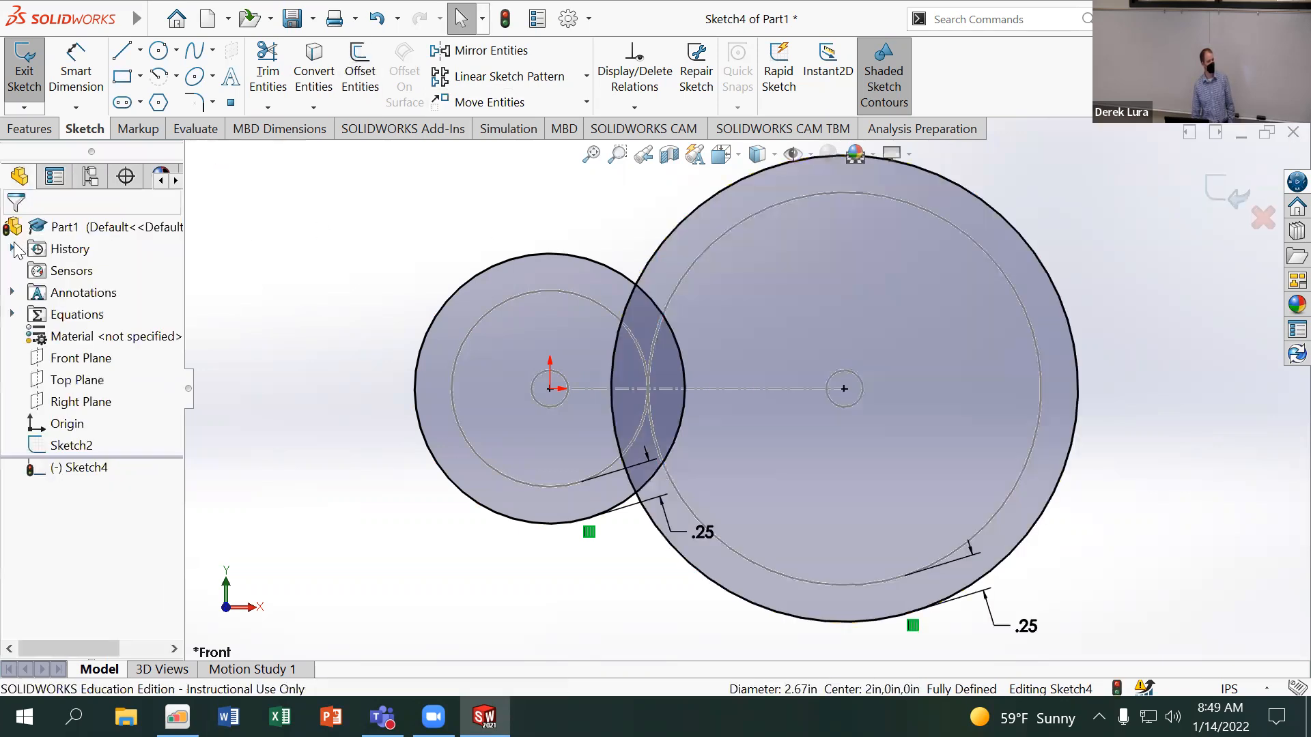
pyautogui.click(268, 65)
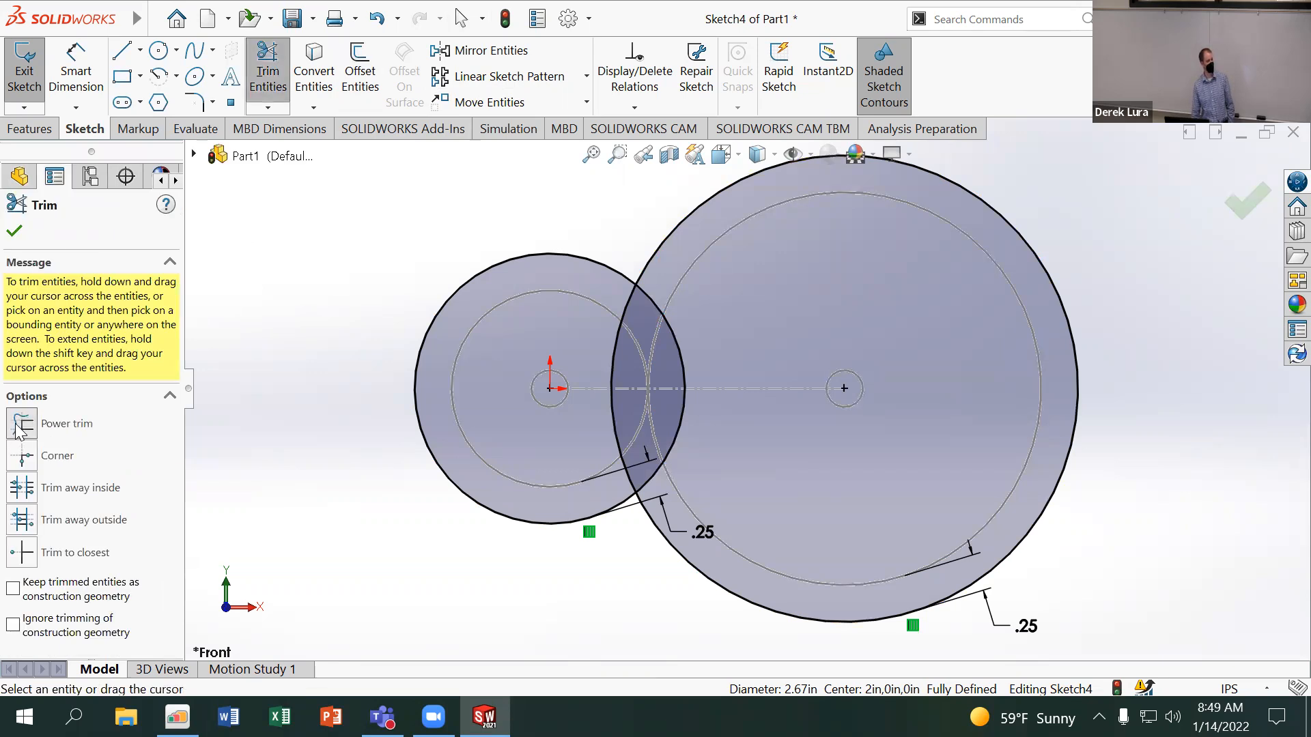
pyautogui.moveTo(792, 448); pyautogui.dragTo(541, 416)
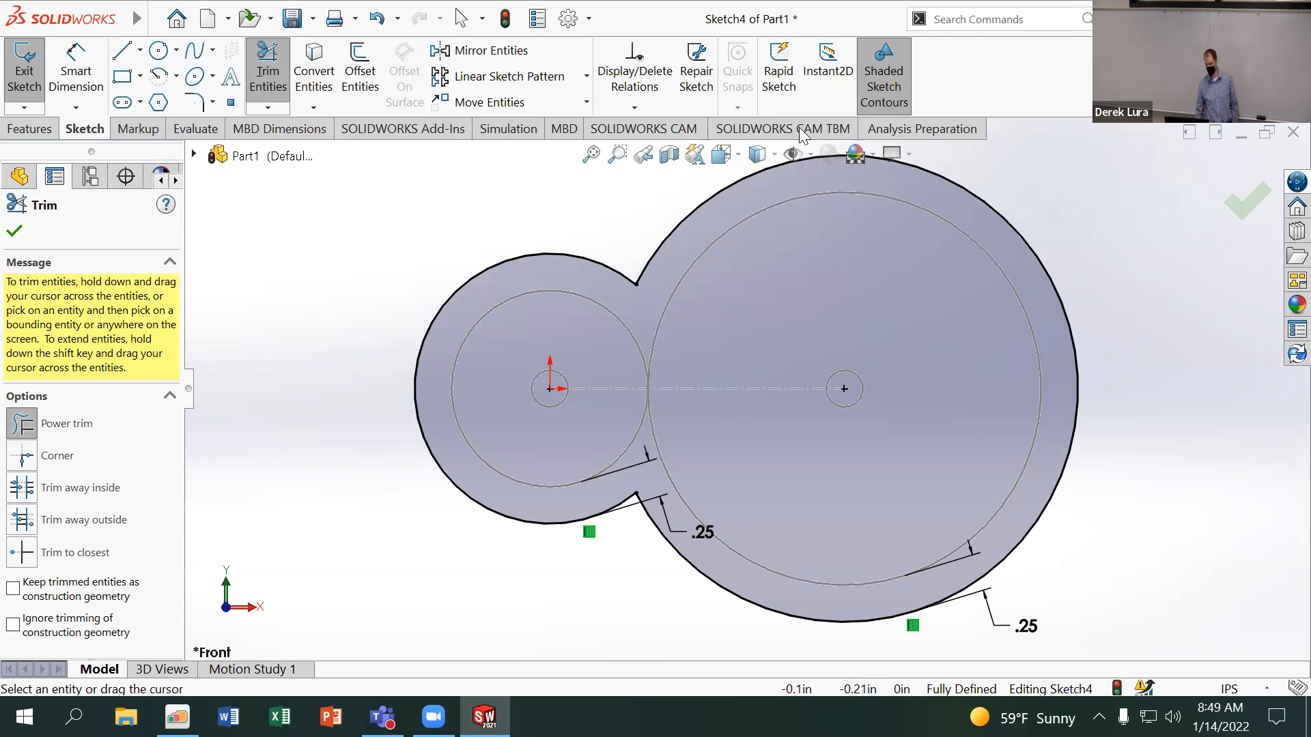
# Draw two lines about 1.89 in long tangent to both offset arcs, one above and one below the gears
pyautogui.click(120, 54)
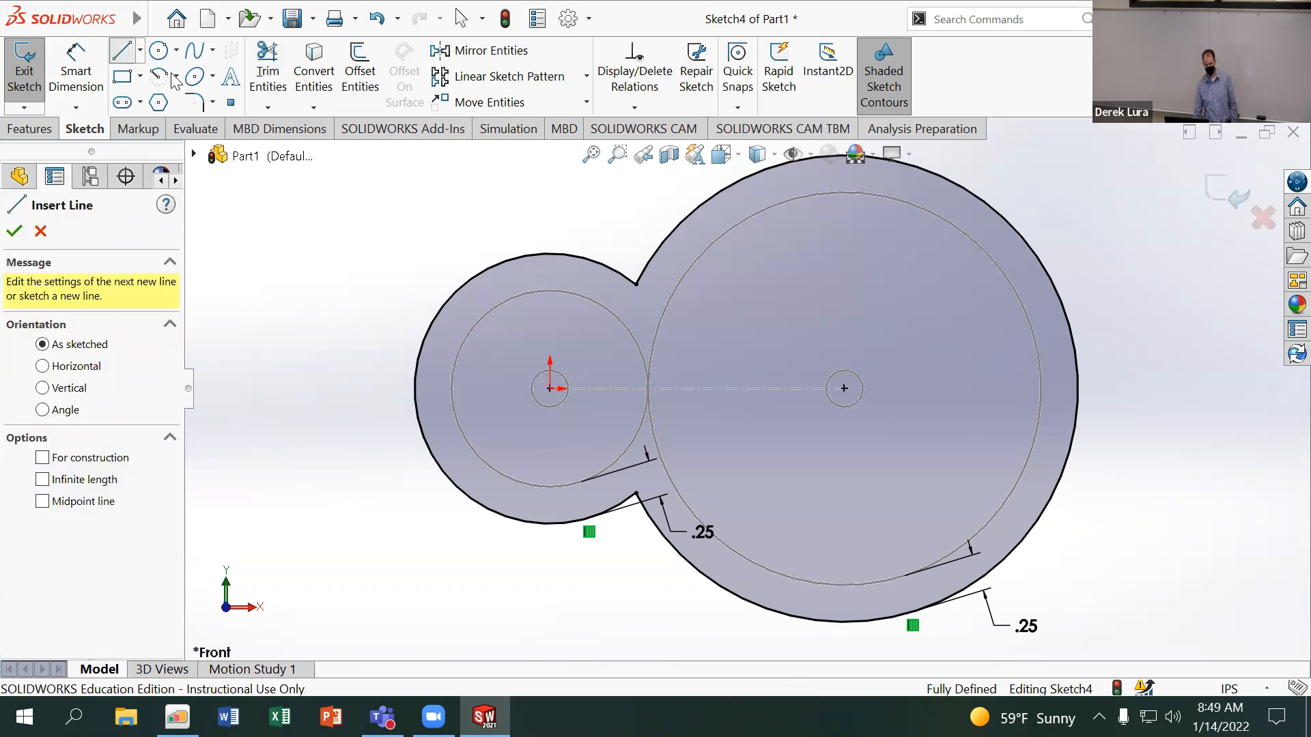
pyautogui.click(514, 260)
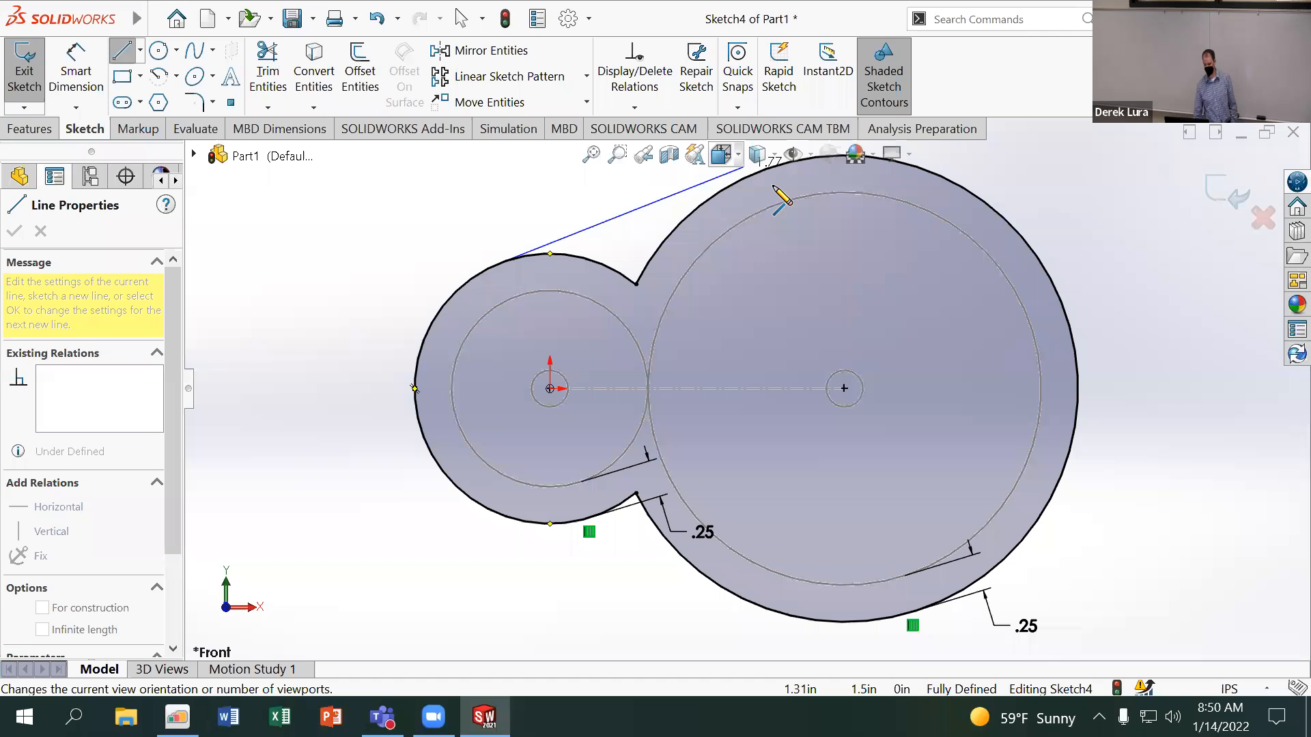
pyautogui.scroll(2, 772, 185)
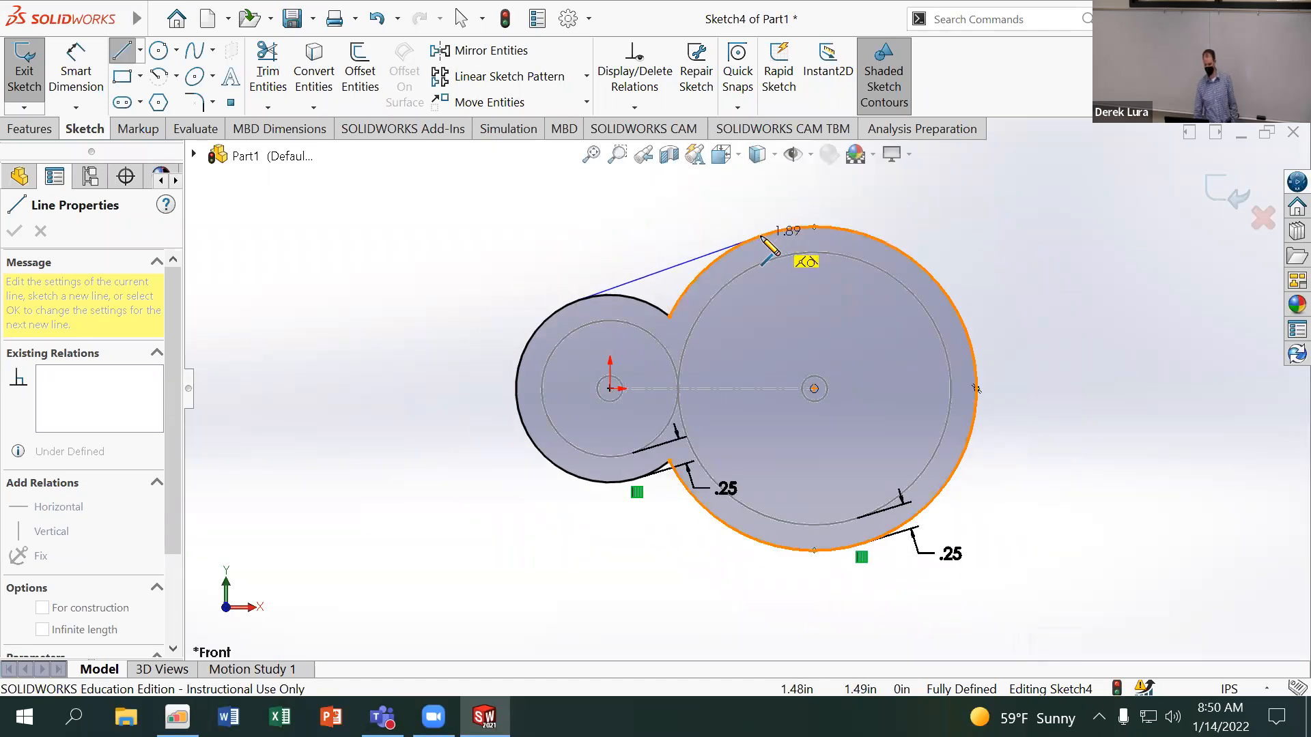
pyautogui.click(761, 236)
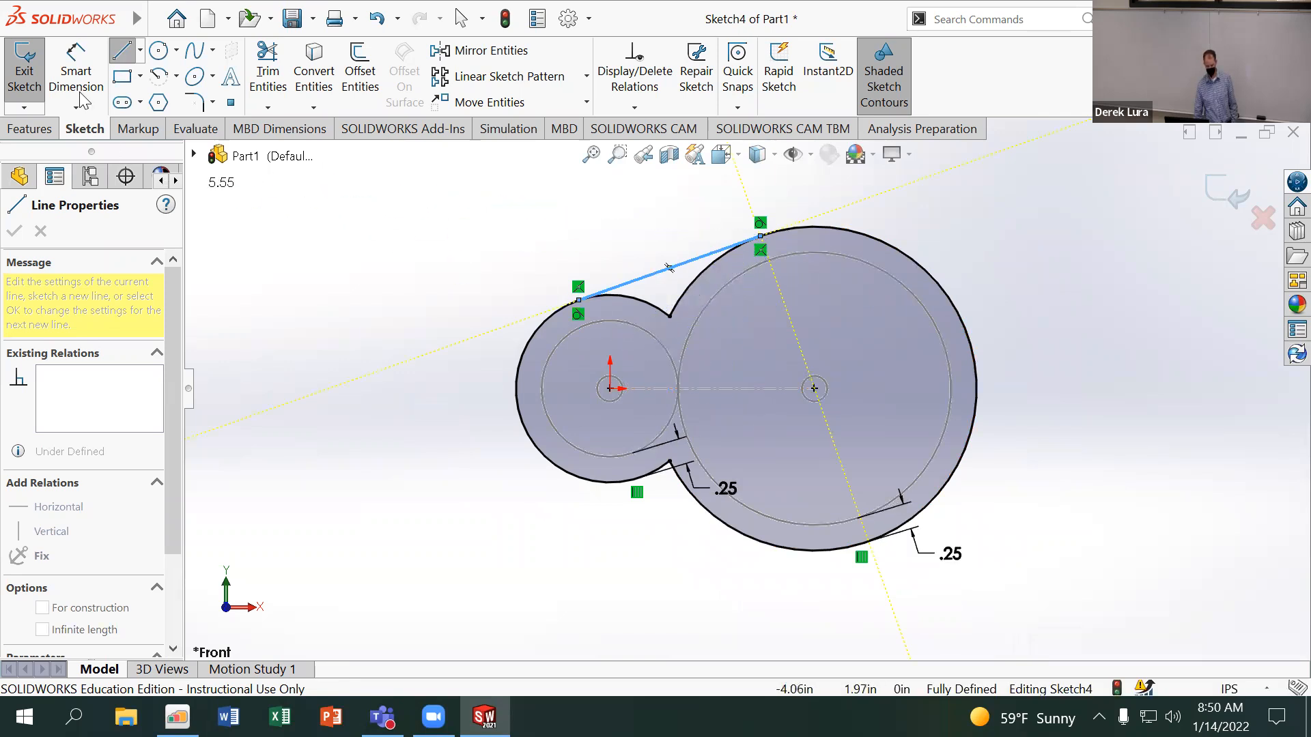
pyautogui.click(123, 52)
pyautogui.click(123, 53)
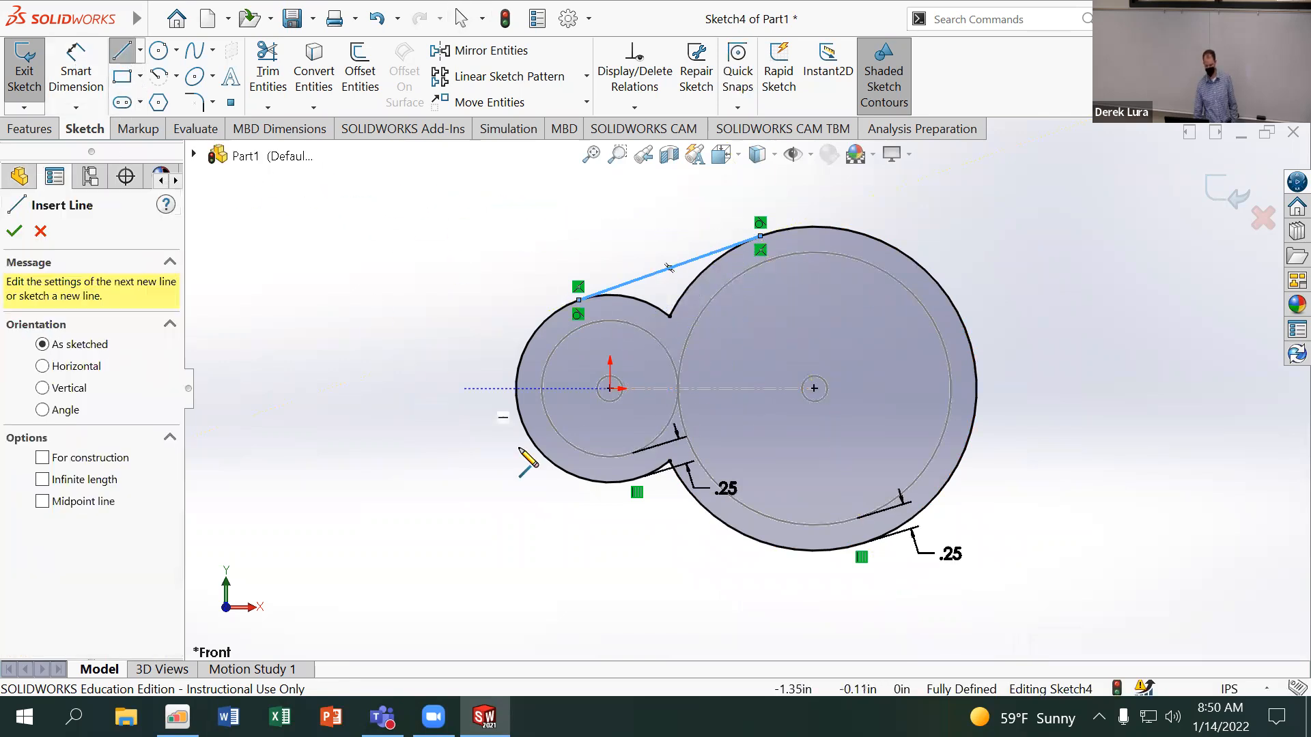
pyautogui.click(585, 479)
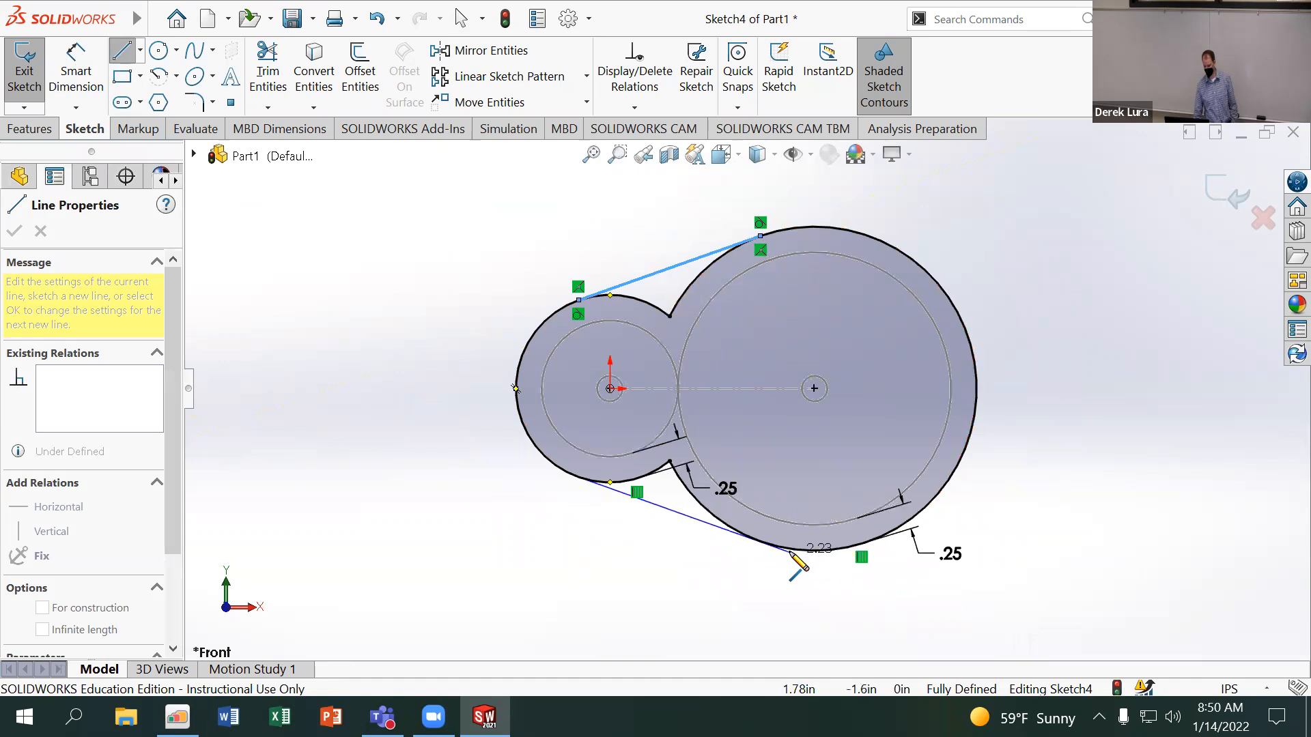
pyautogui.click(760, 542)
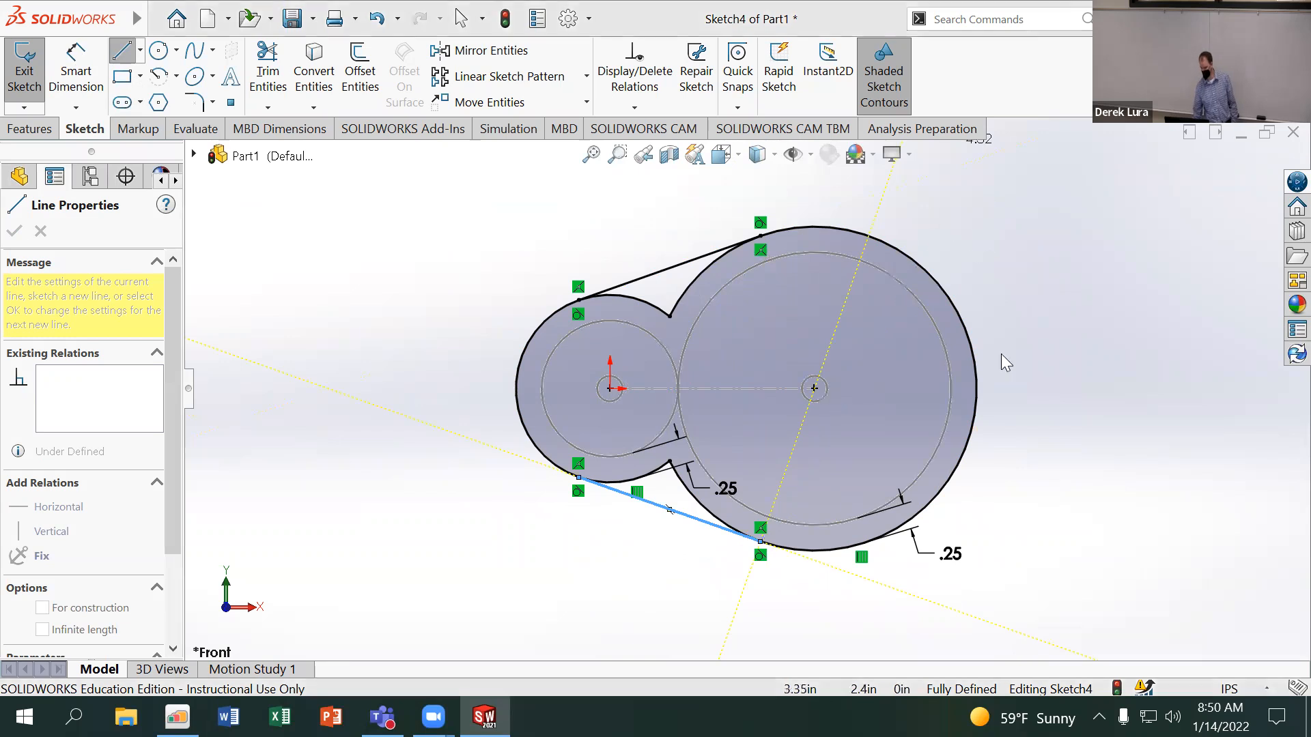
pyautogui.press('Escape')
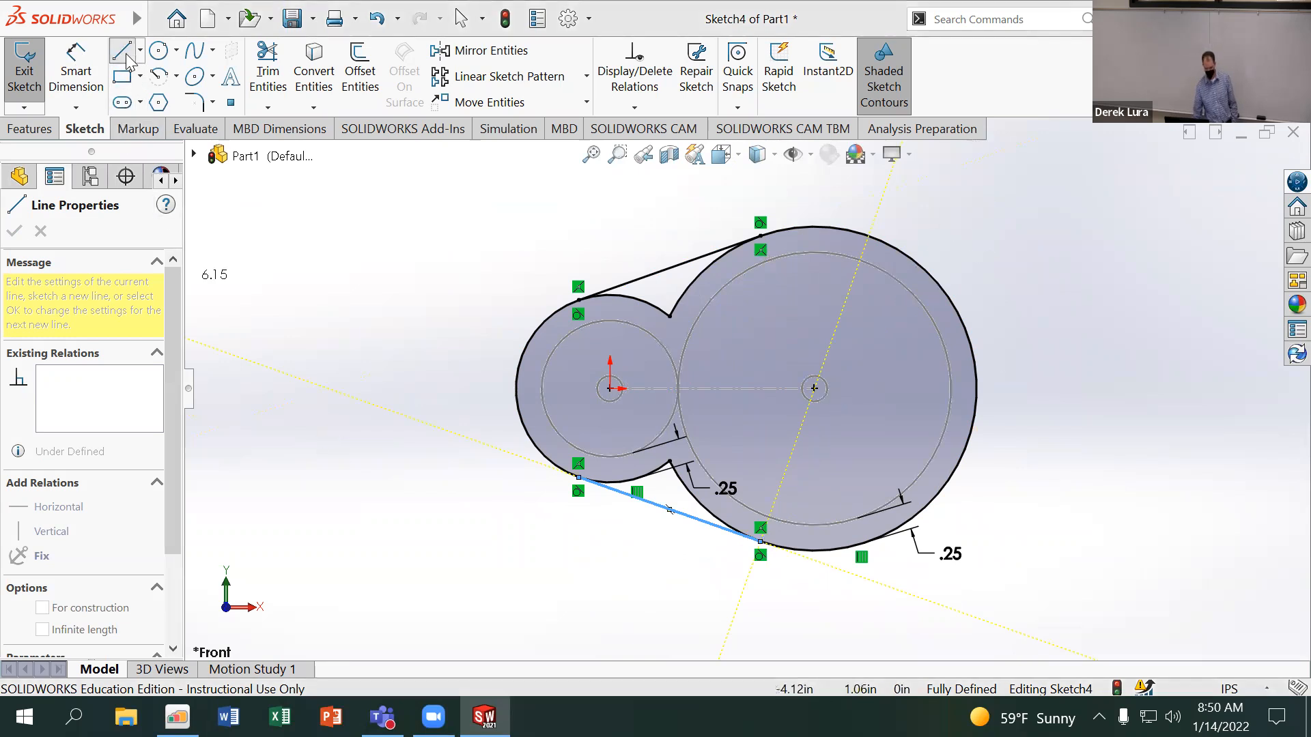
# Delete the lower line's tangent relations with the small and large offset arcs
pyautogui.click(578, 494)
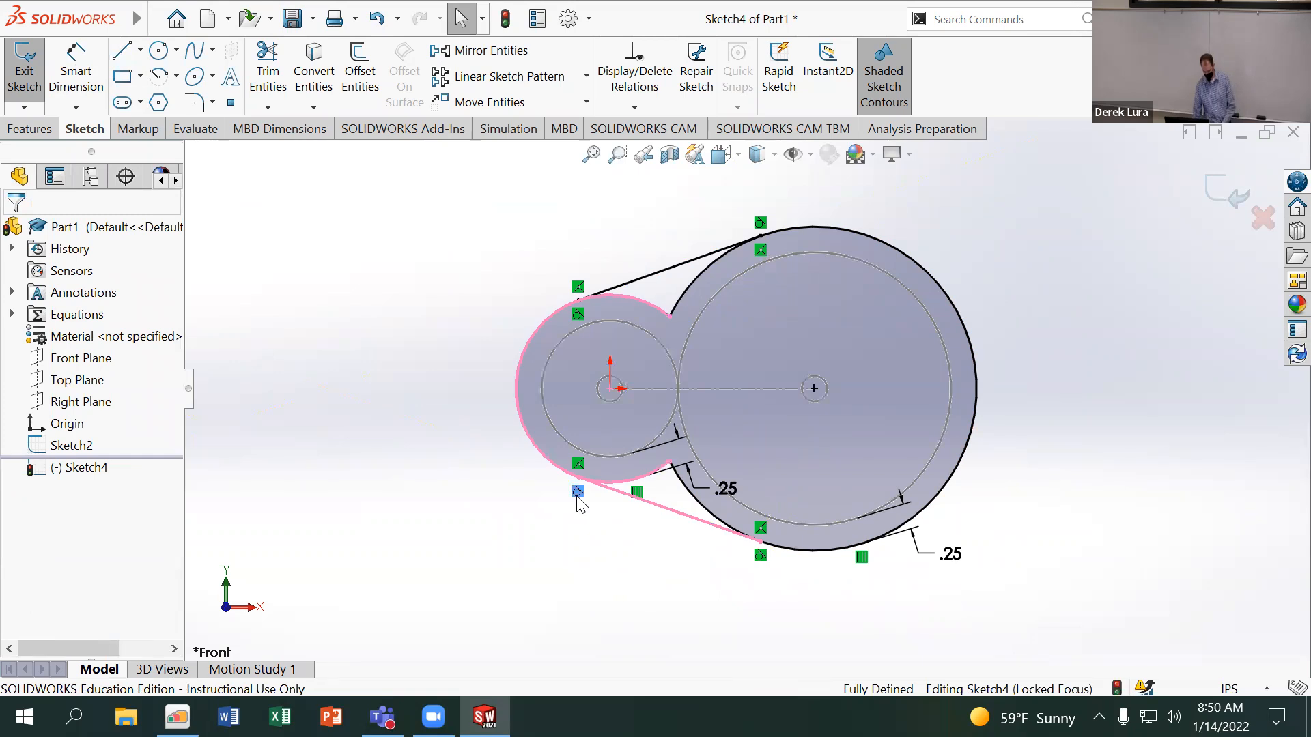
pyautogui.press('Delete')
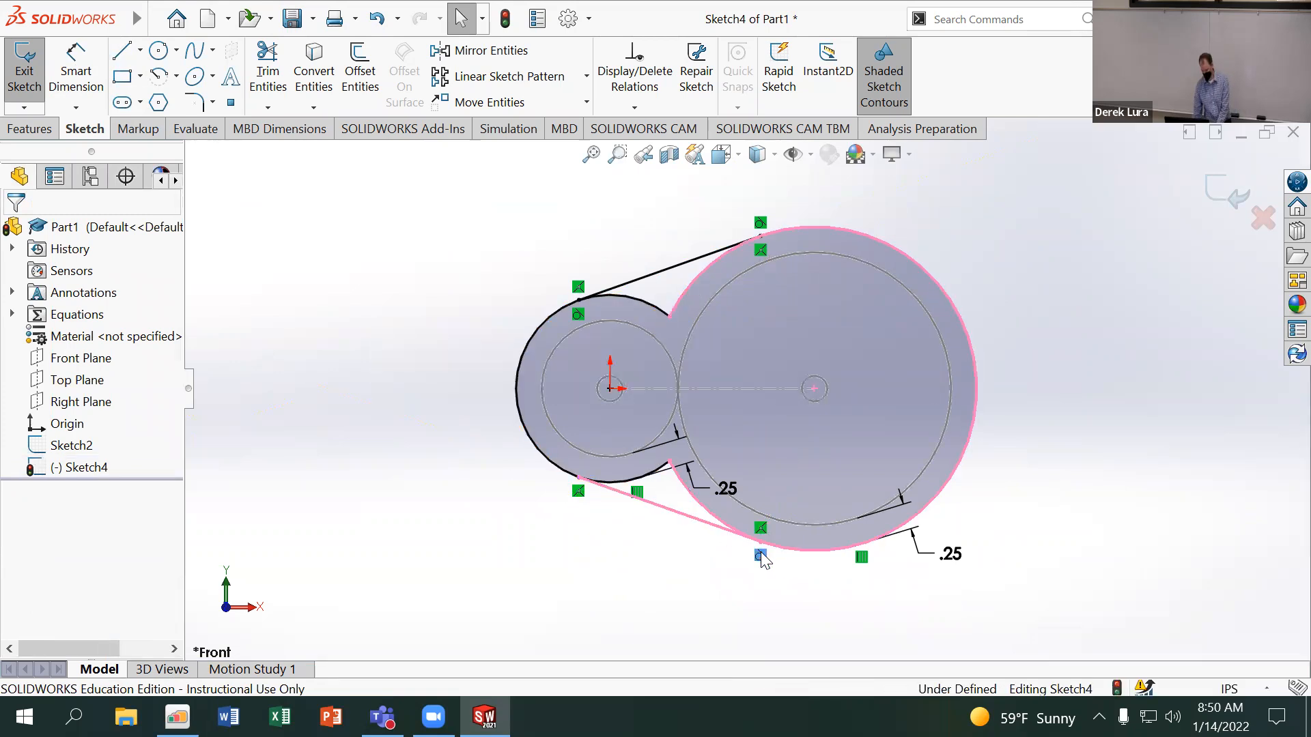
# Add Tangent relations between the lower line and the small offset arc, and between the same line and the large offset arc
pyautogui.click(688, 523)
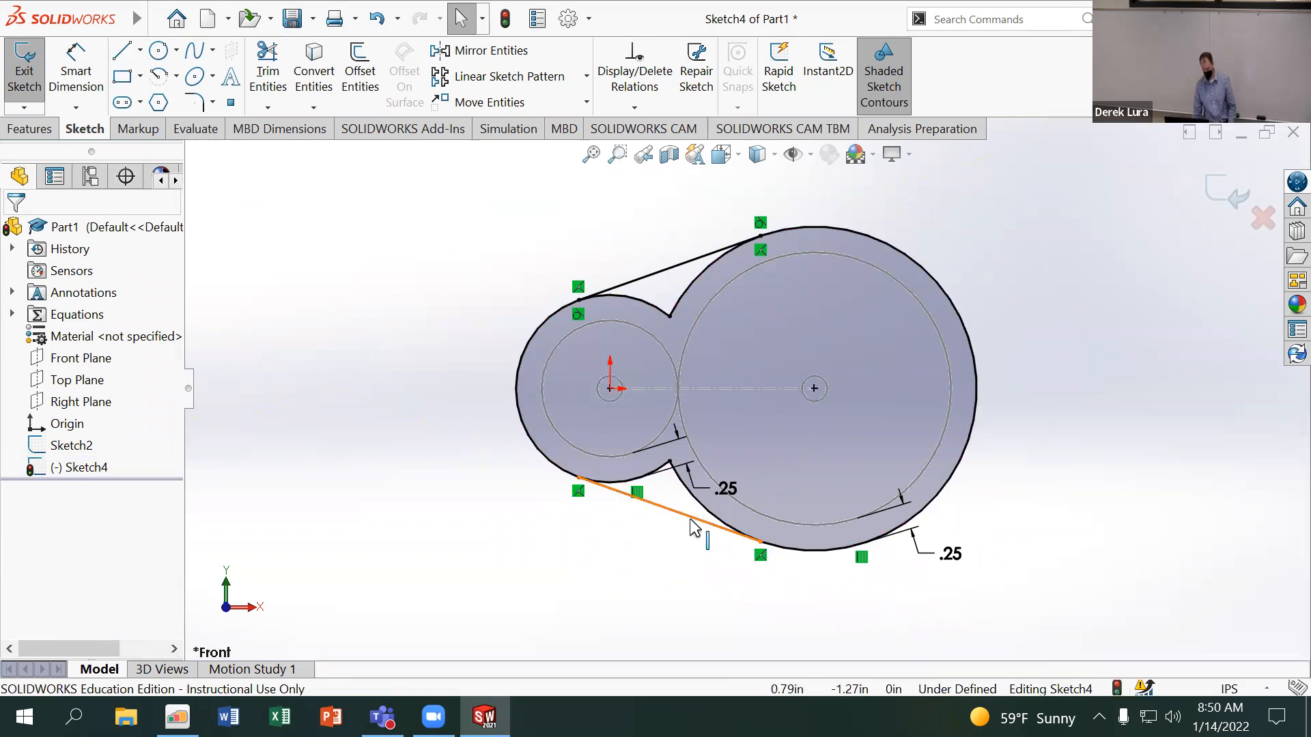
pyautogui.keyDown('ctrl'); pyautogui.click(553, 463); pyautogui.keyUp('ctrl')
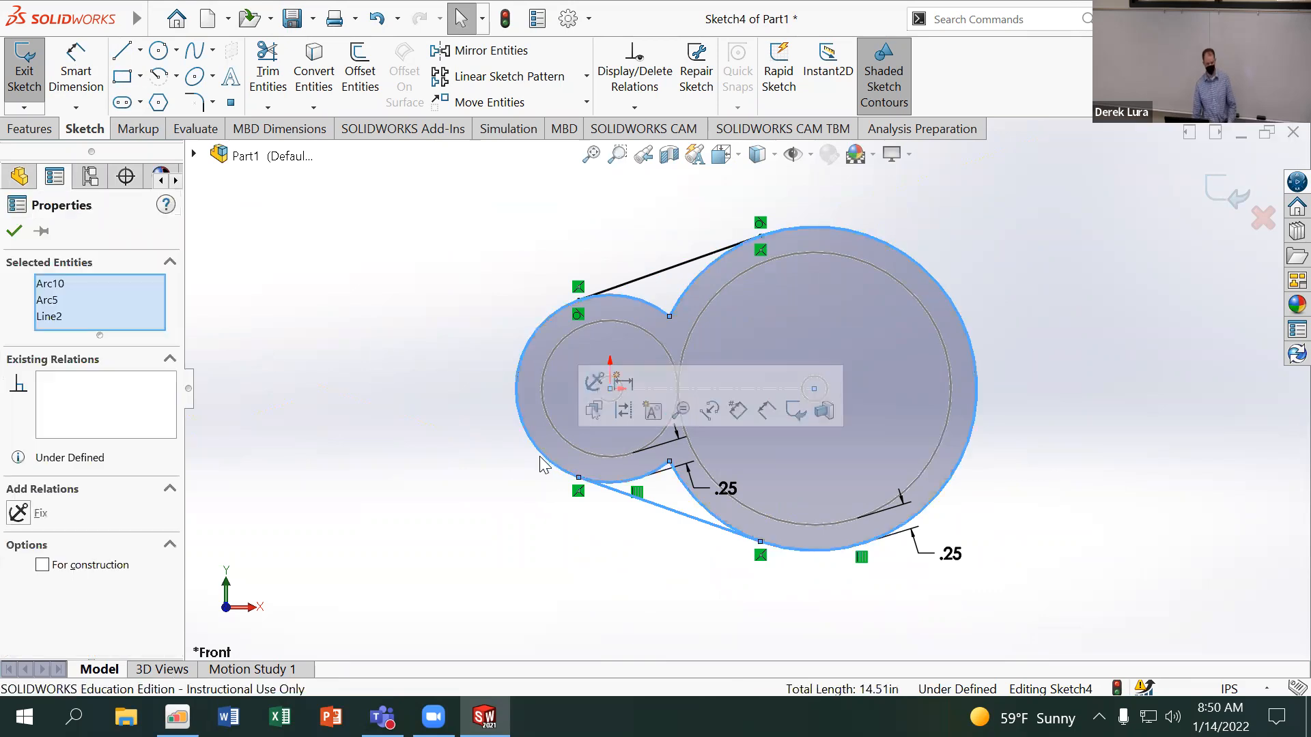
pyautogui.click(518, 517)
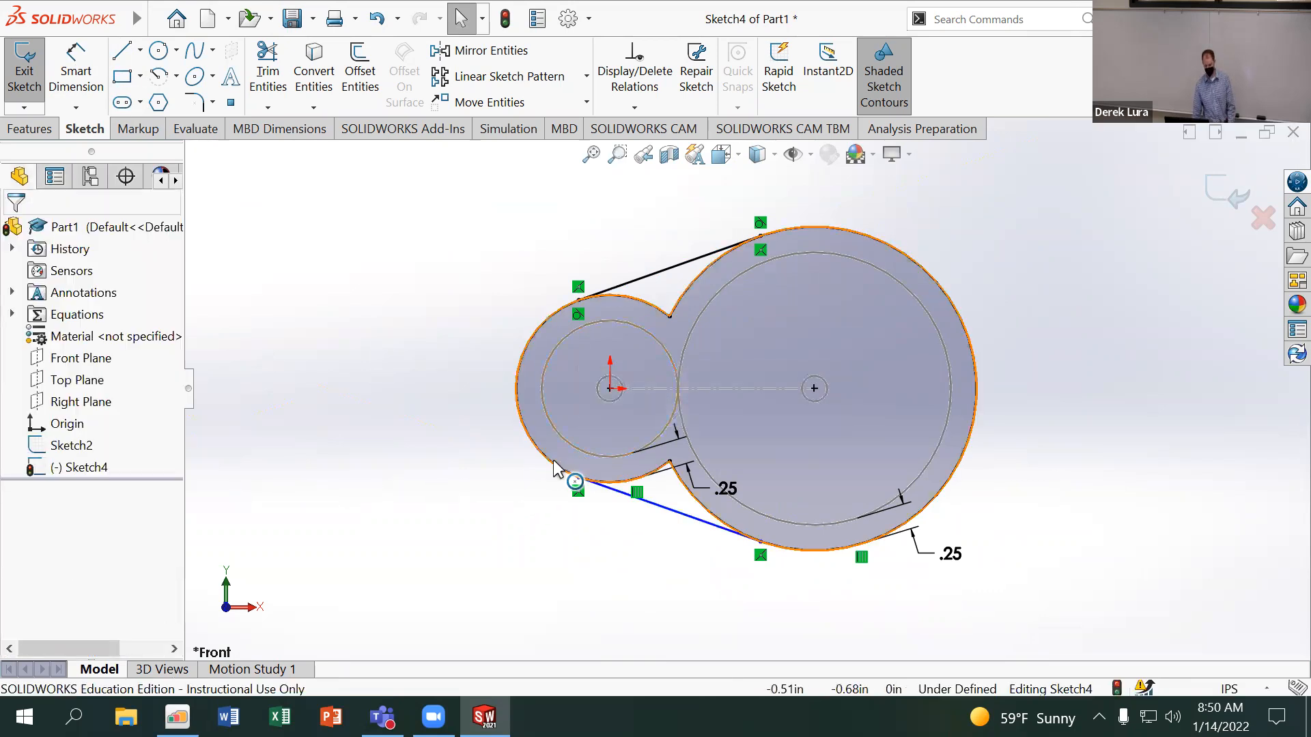
pyautogui.click(561, 468)
pyautogui.keyDown('ctrl'); pyautogui.click(676, 508); pyautogui.keyUp('ctrl')
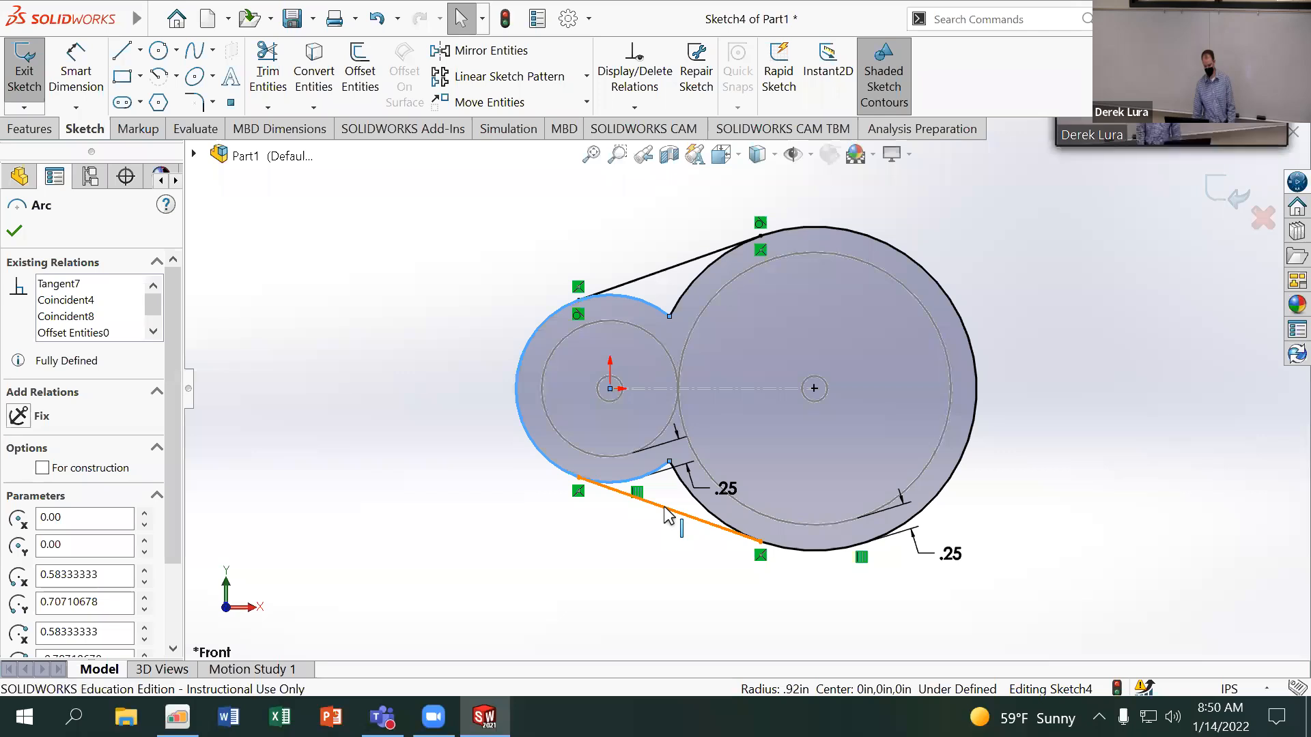
pyautogui.click(19, 495)
pyautogui.click(565, 542)
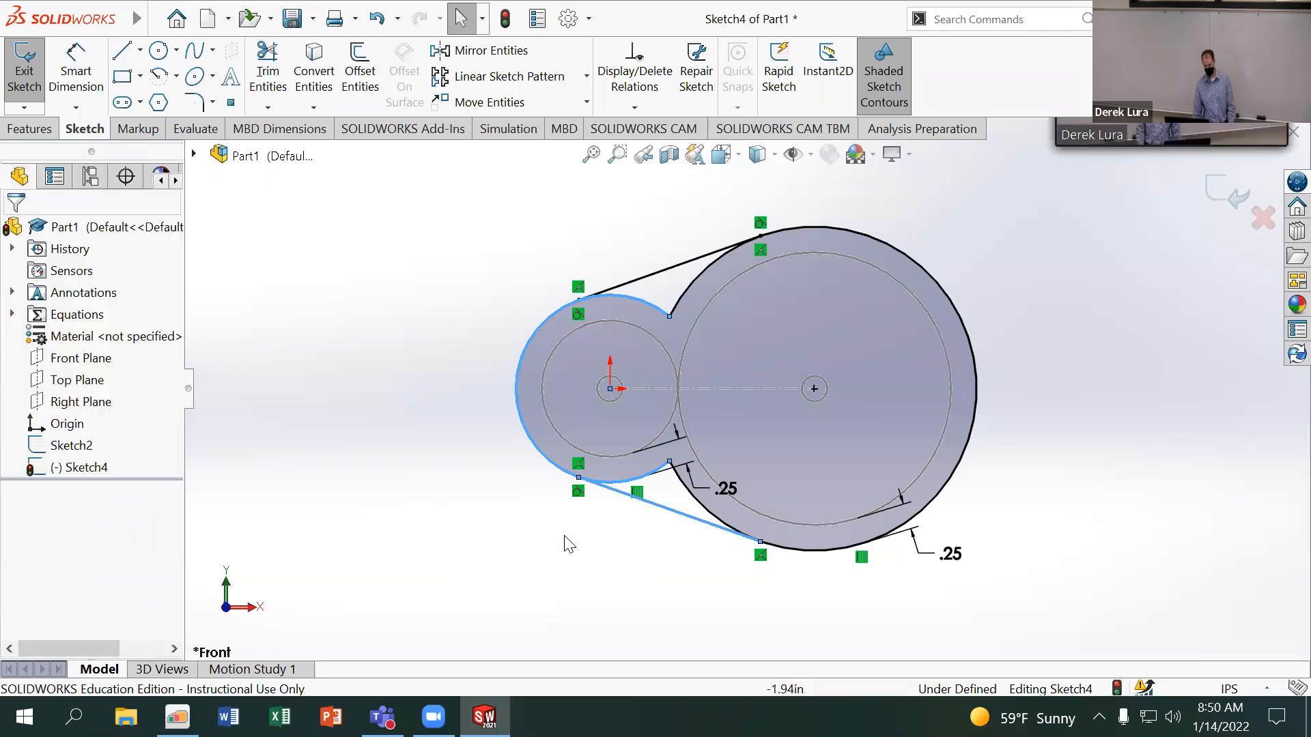
pyautogui.click(691, 524)
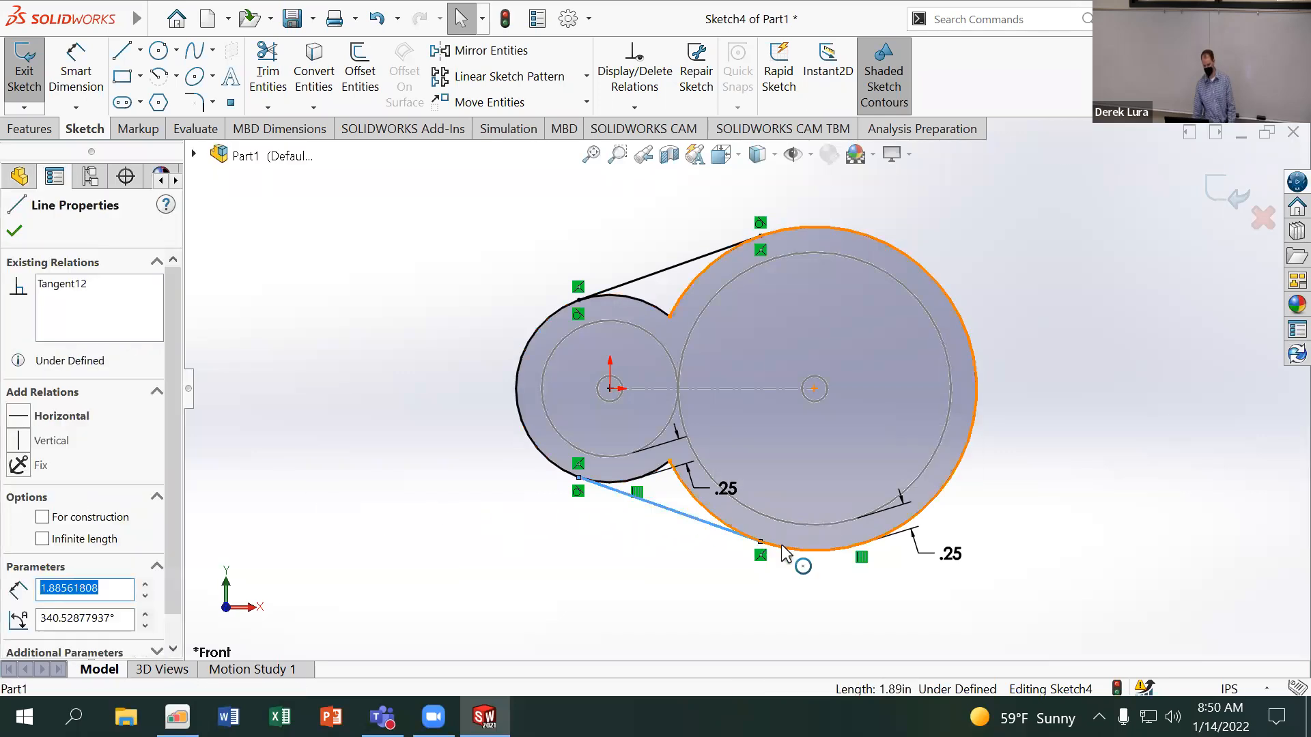
pyautogui.keyDown('ctrl'); pyautogui.click(798, 550); pyautogui.keyUp('ctrl')
pyautogui.click(18, 496)
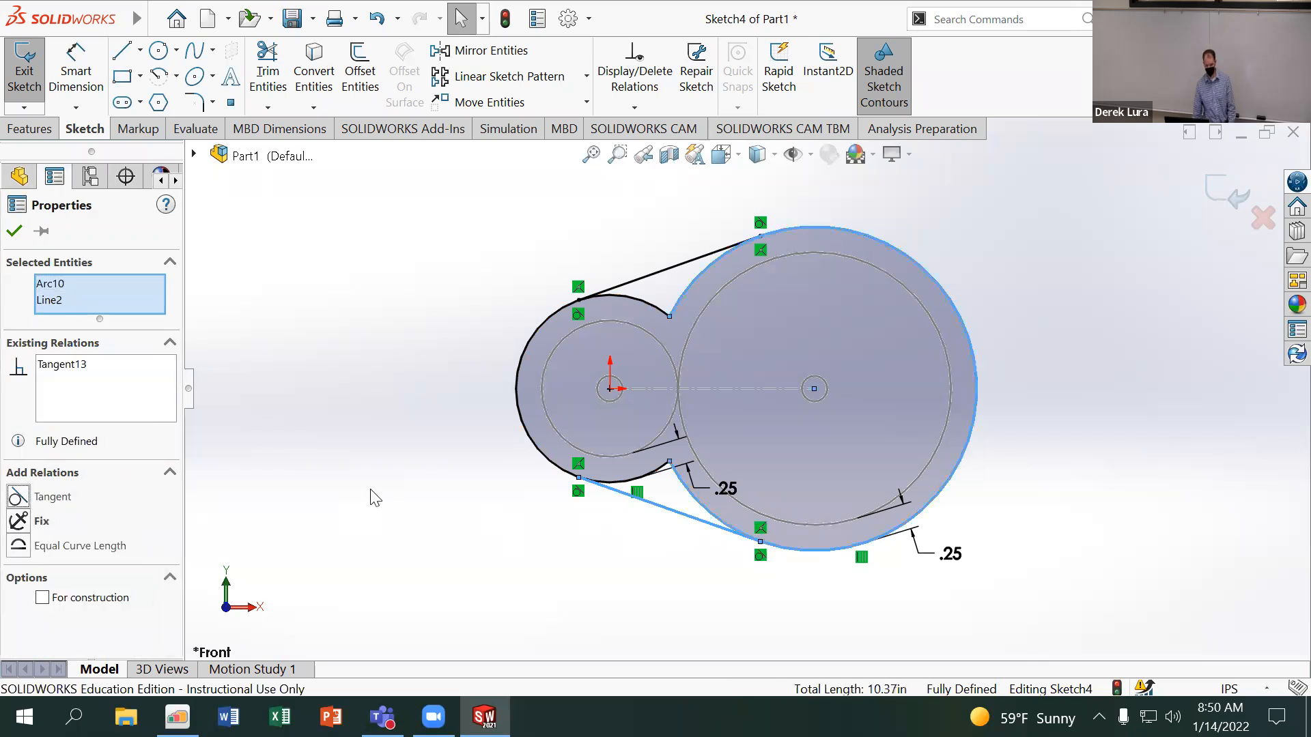
pyautogui.click(374, 497)
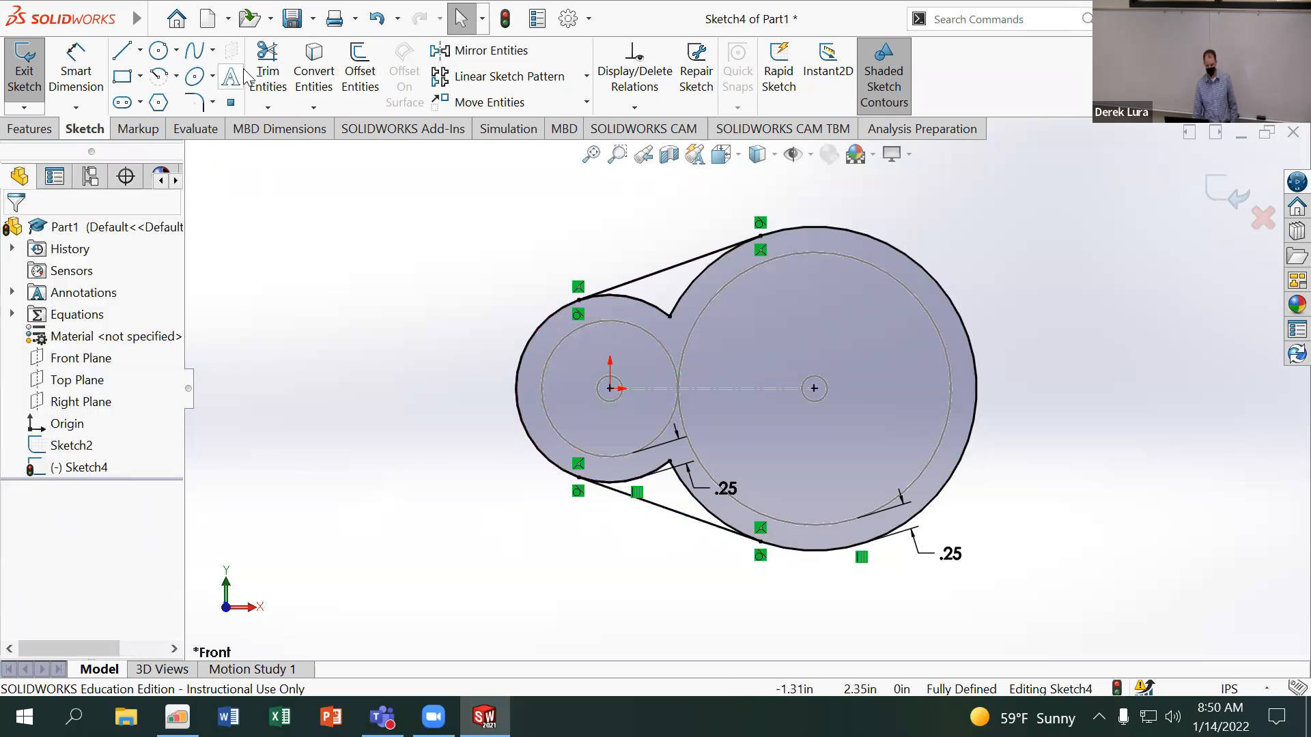
# Trim the inner arc portions between the two tangent lines to form one closed housing outline
pyautogui.click(268, 75)
pyautogui.moveTo(685, 290); pyautogui.dragTo(645, 340)
pyautogui.moveTo(652, 454)
pyautogui.mouseDown()
pyautogui.moveTo(655, 491)
pyautogui.moveTo(703, 508)
pyautogui.mouseUp()
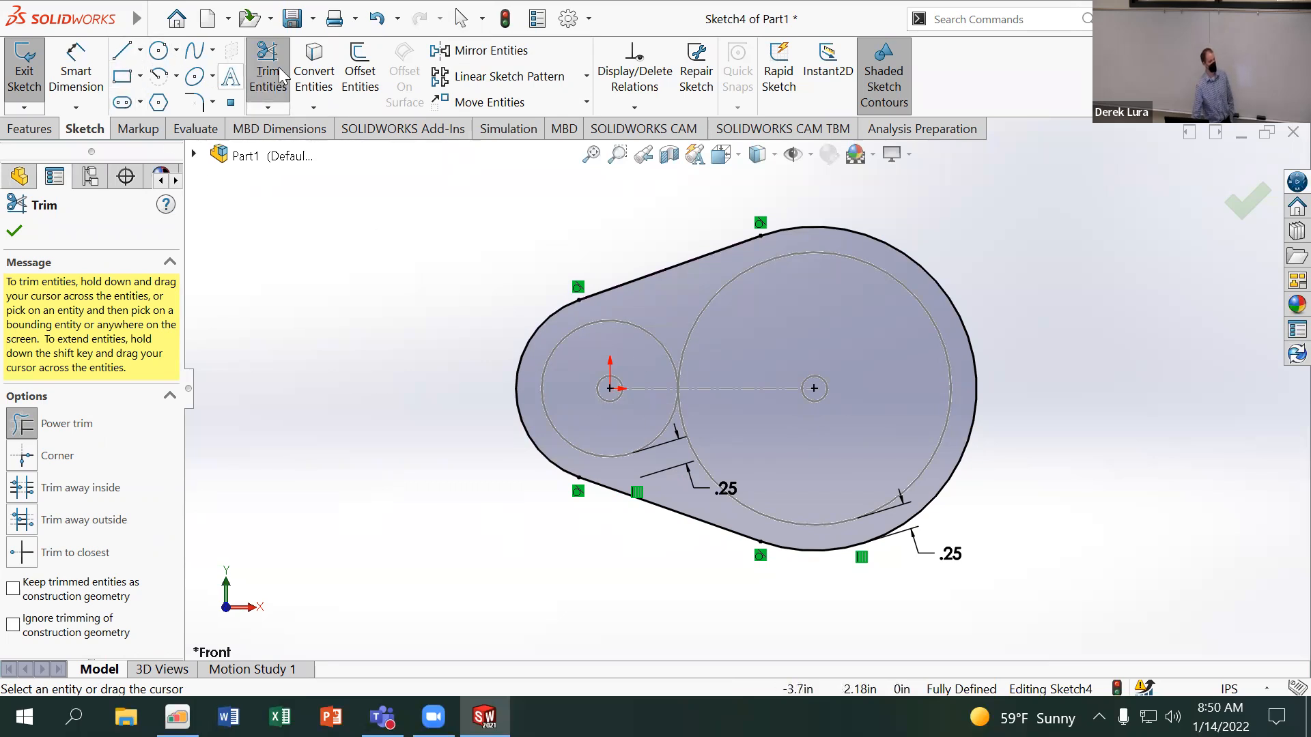
pyautogui.click(14, 231)
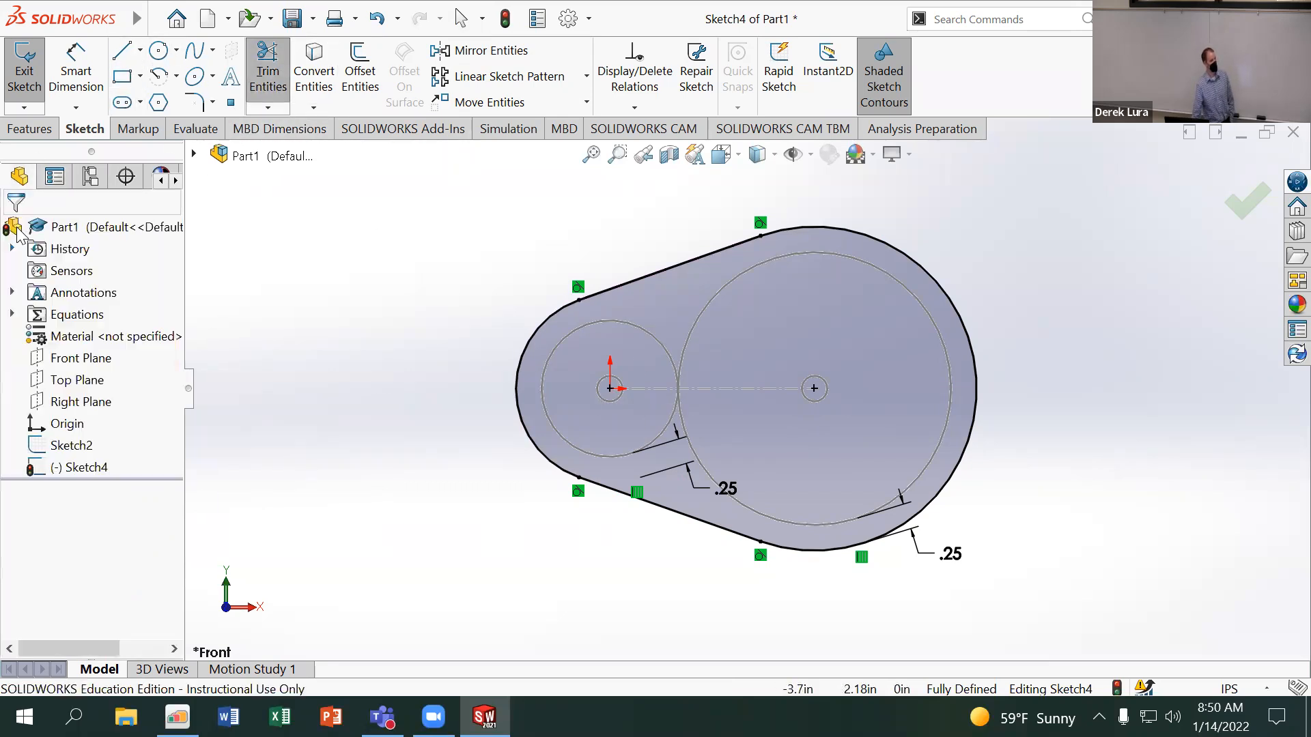
# Convert both small shaft circles from the gear layout into the housing sketch and finish the sketch
pyautogui.click(313, 75)
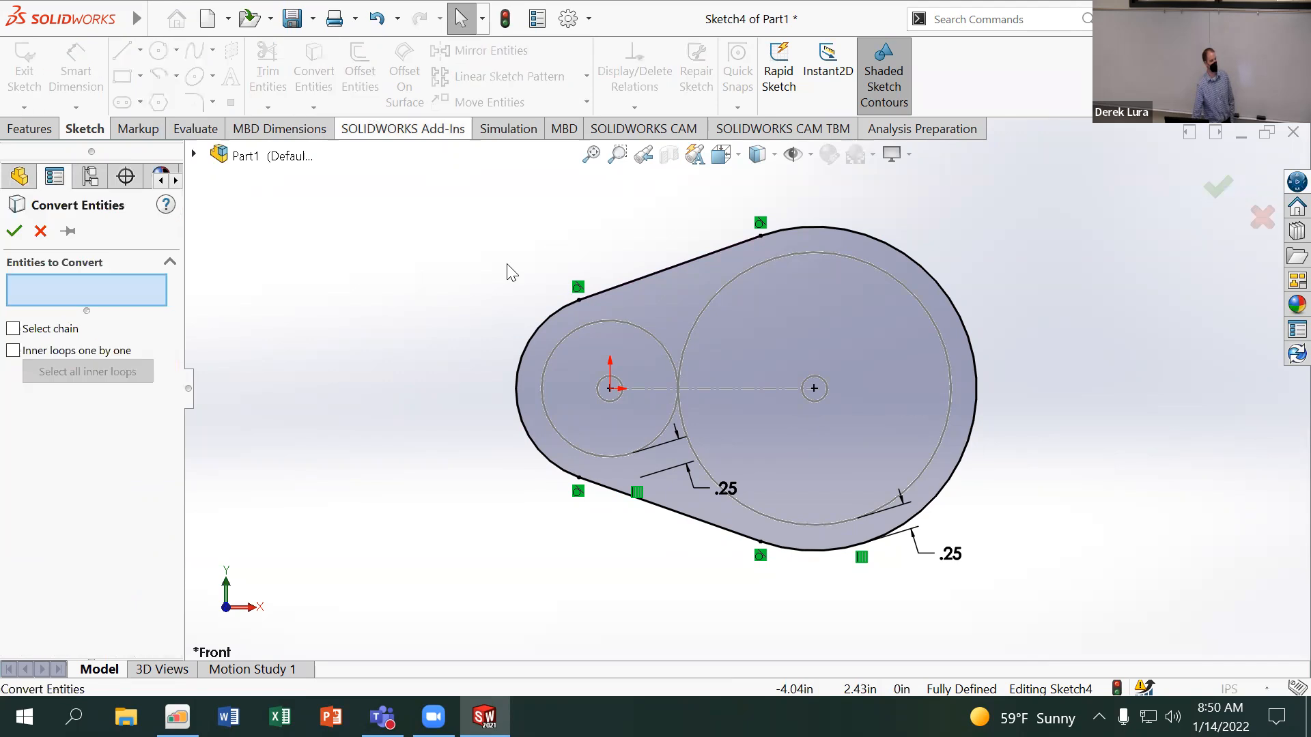
pyautogui.click(602, 392)
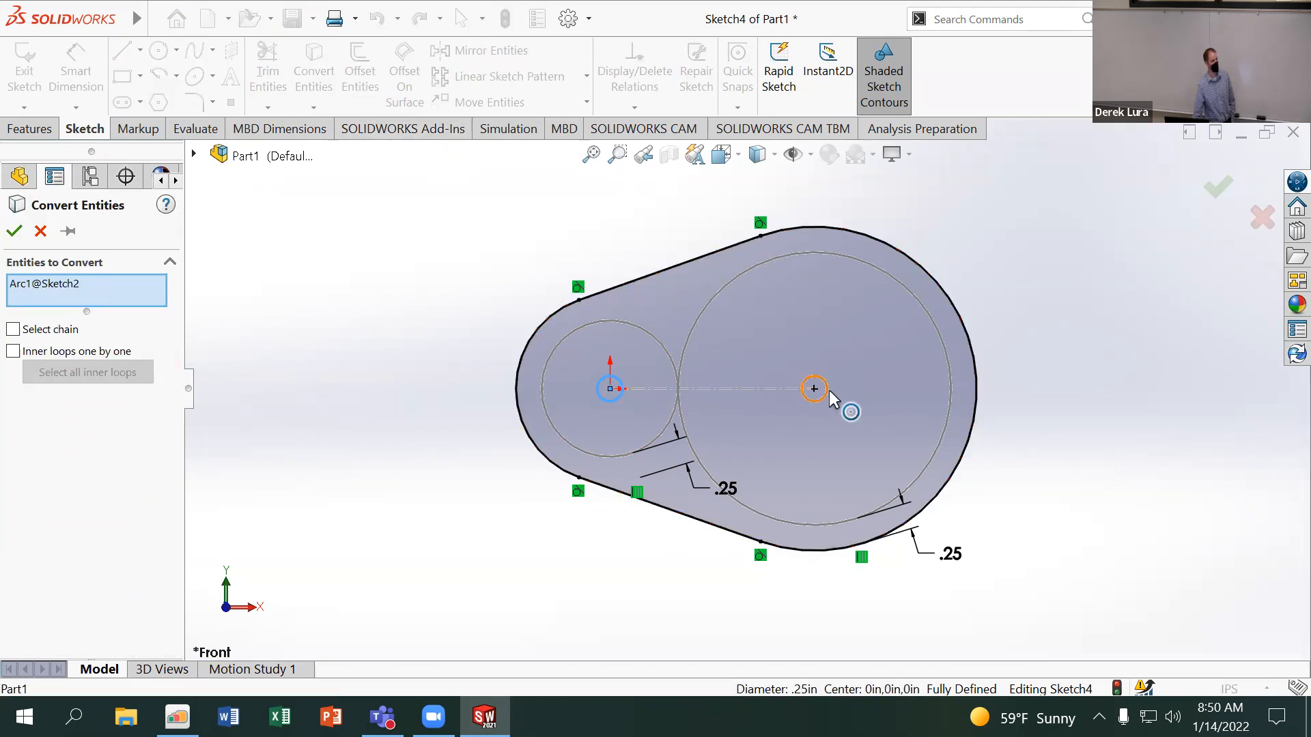
pyautogui.click(825, 391)
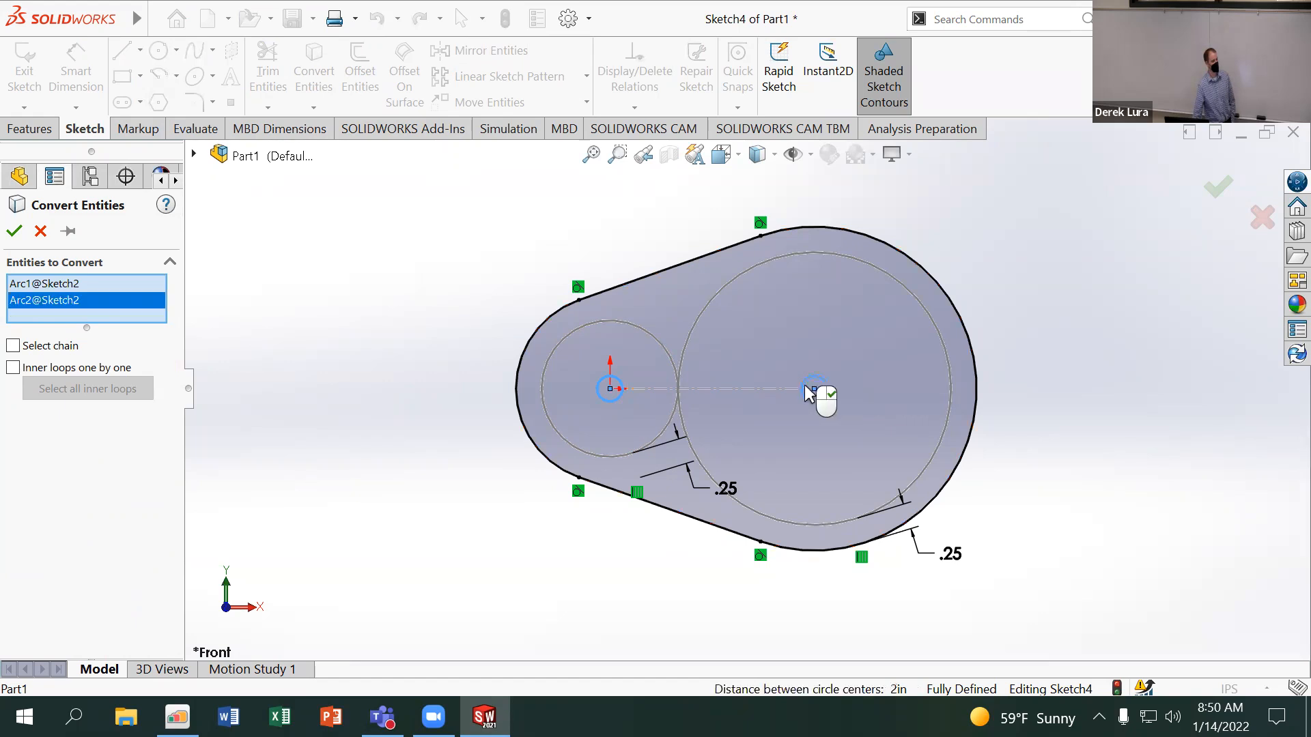
pyautogui.click(15, 232)
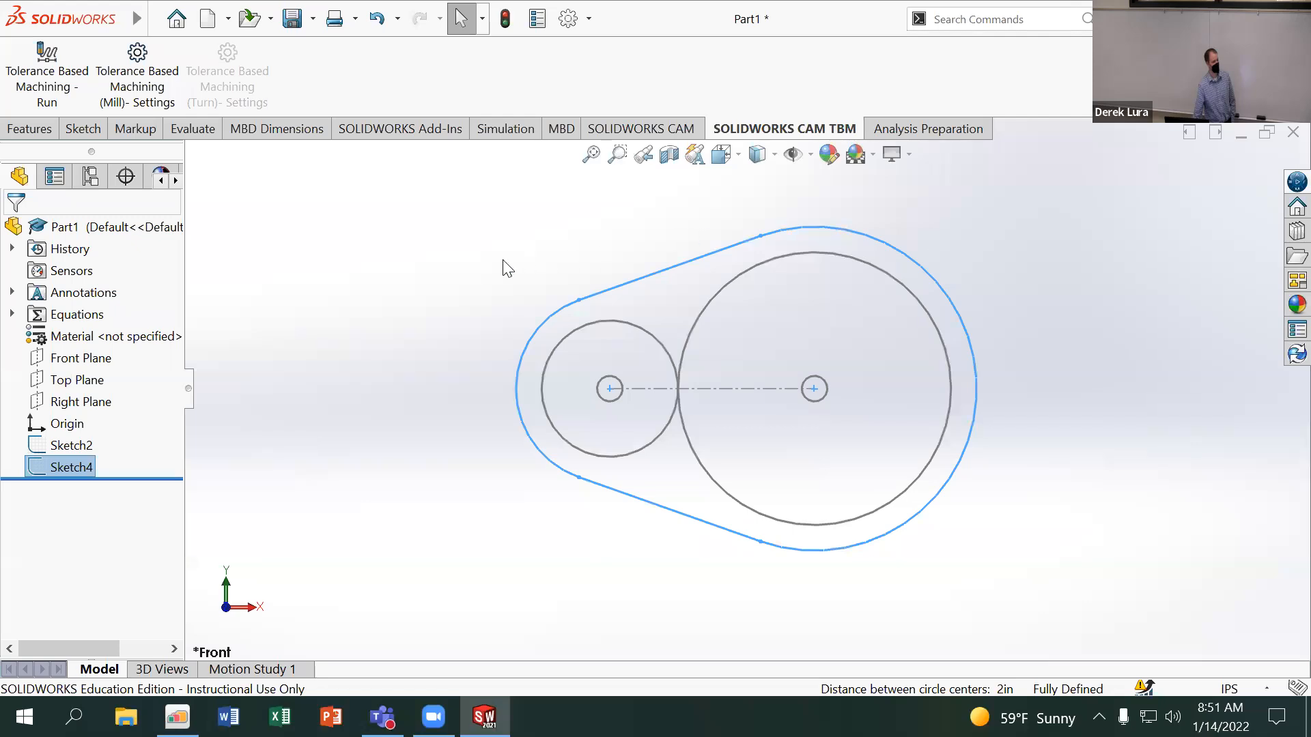
# Extrude the housing sketch as a blind boss 0.25 in deep in the reversed direction
pyautogui.click(29, 128)
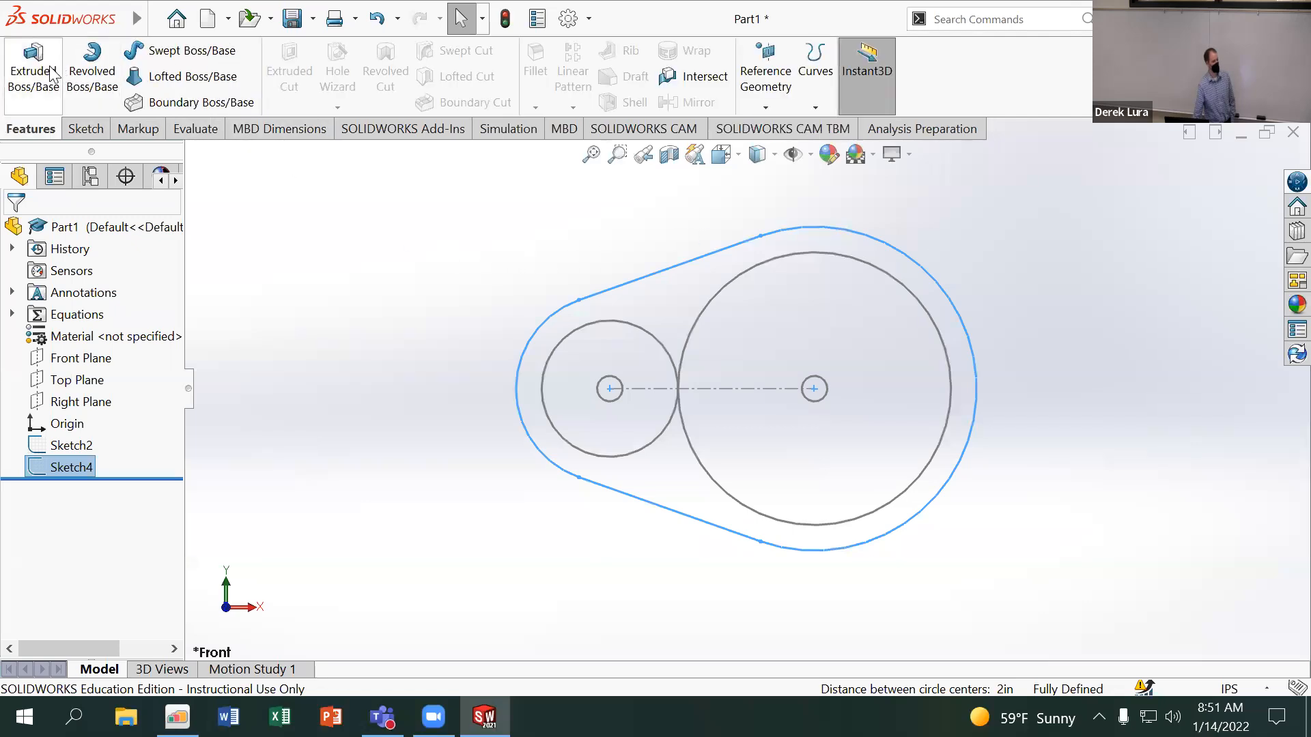
pyautogui.click(51, 75)
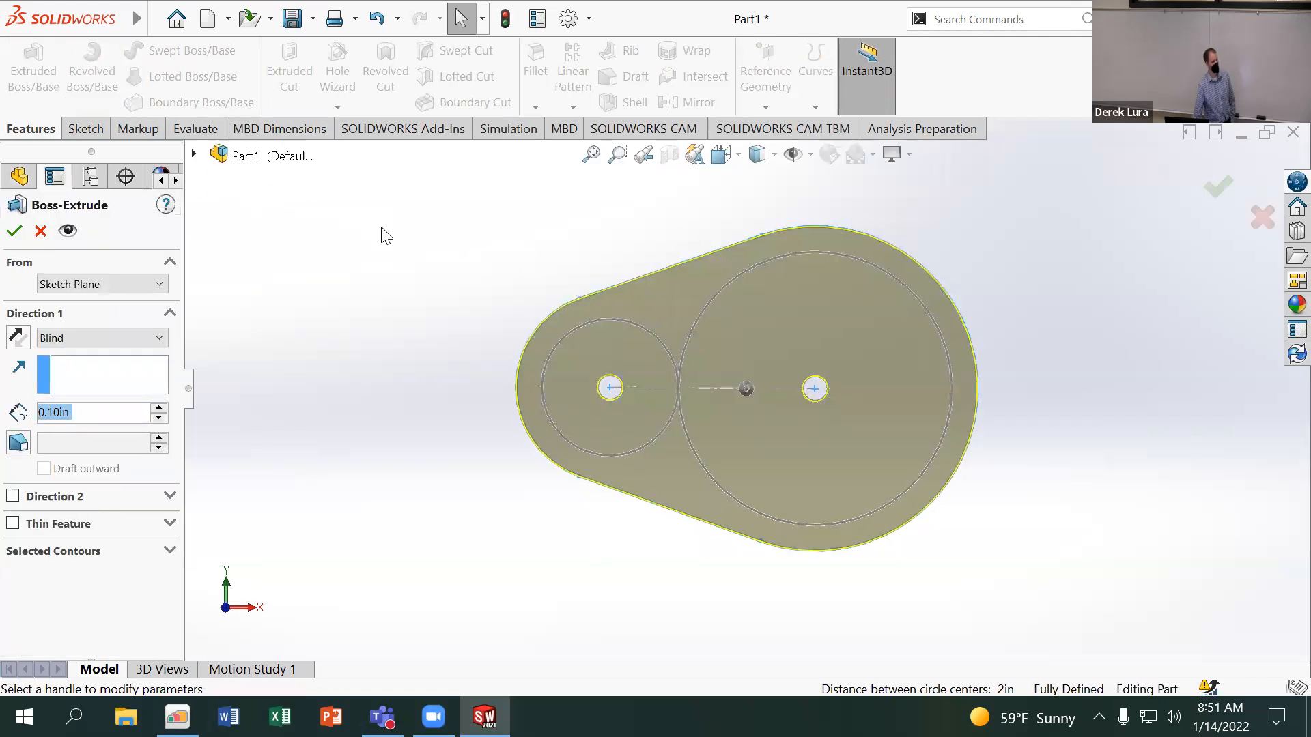
pyautogui.click(18, 337)
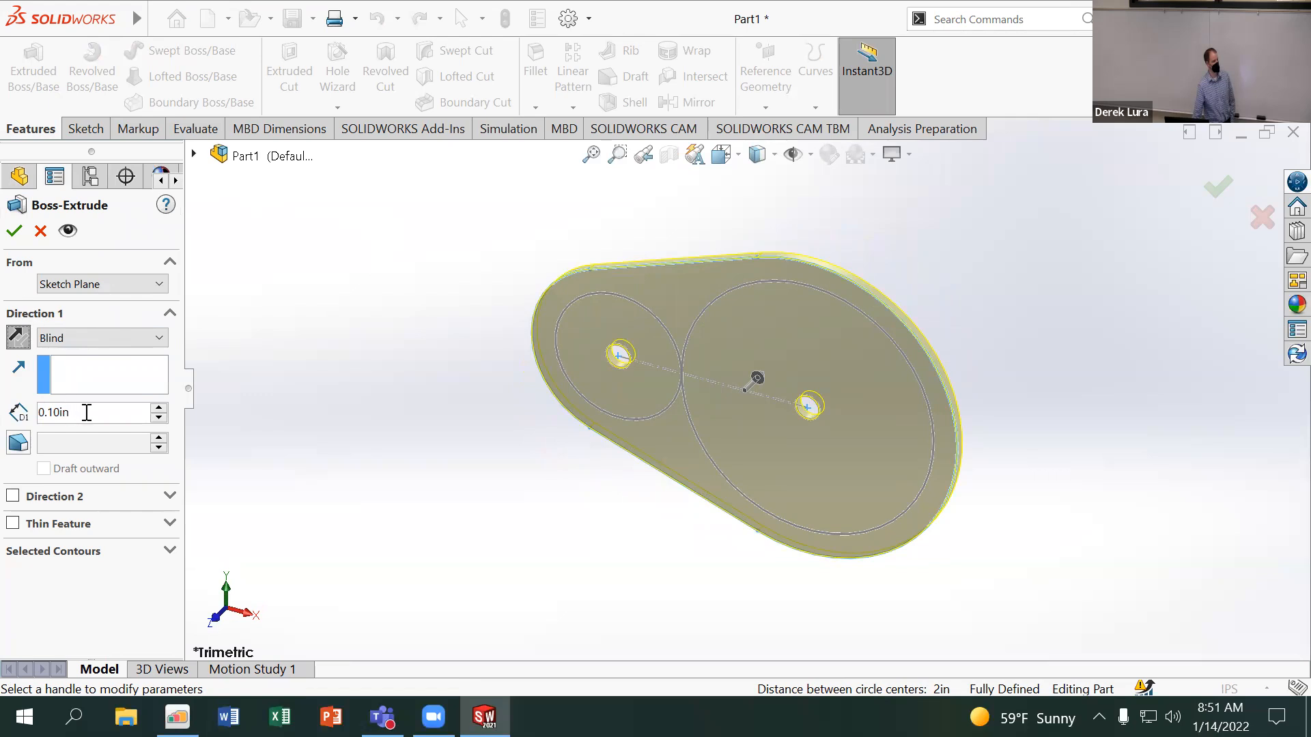
pyautogui.moveTo(86, 412); pyautogui.dragTo(34, 373)
pyautogui.write('.25')
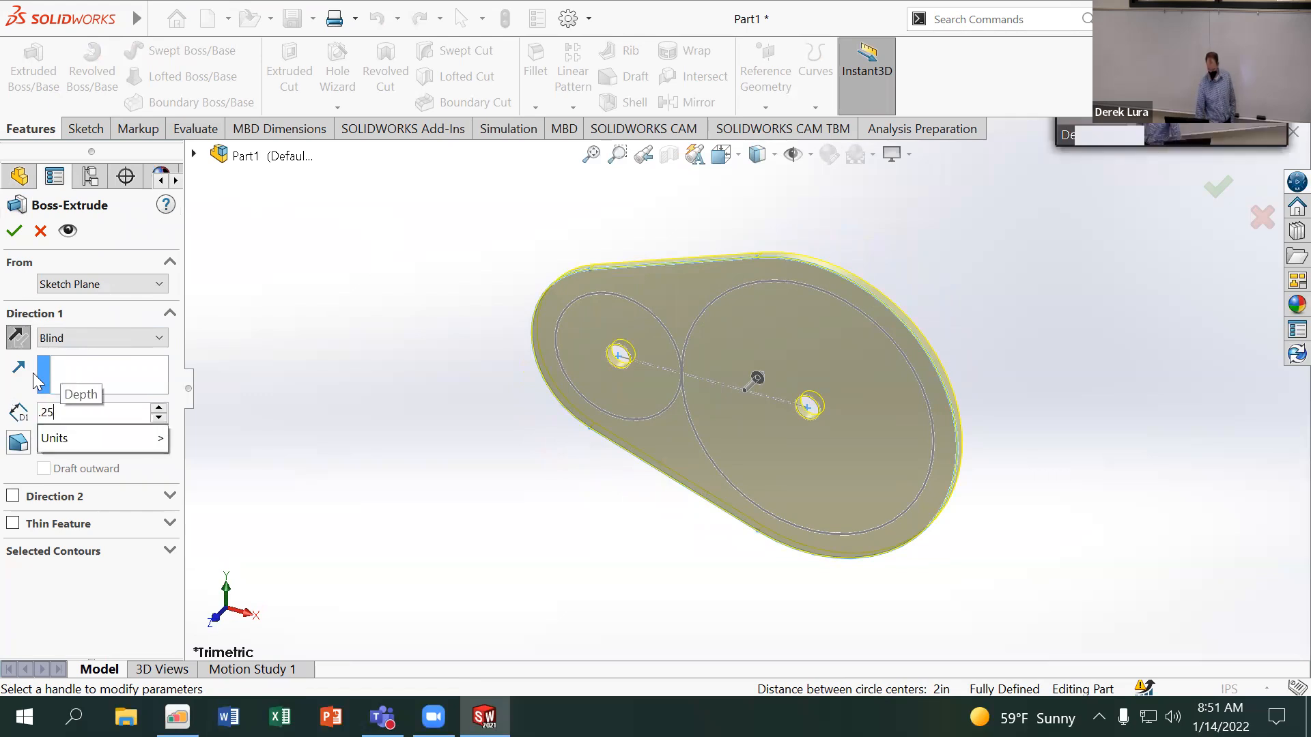
pyautogui.press('Return')
pyautogui.click(15, 229)
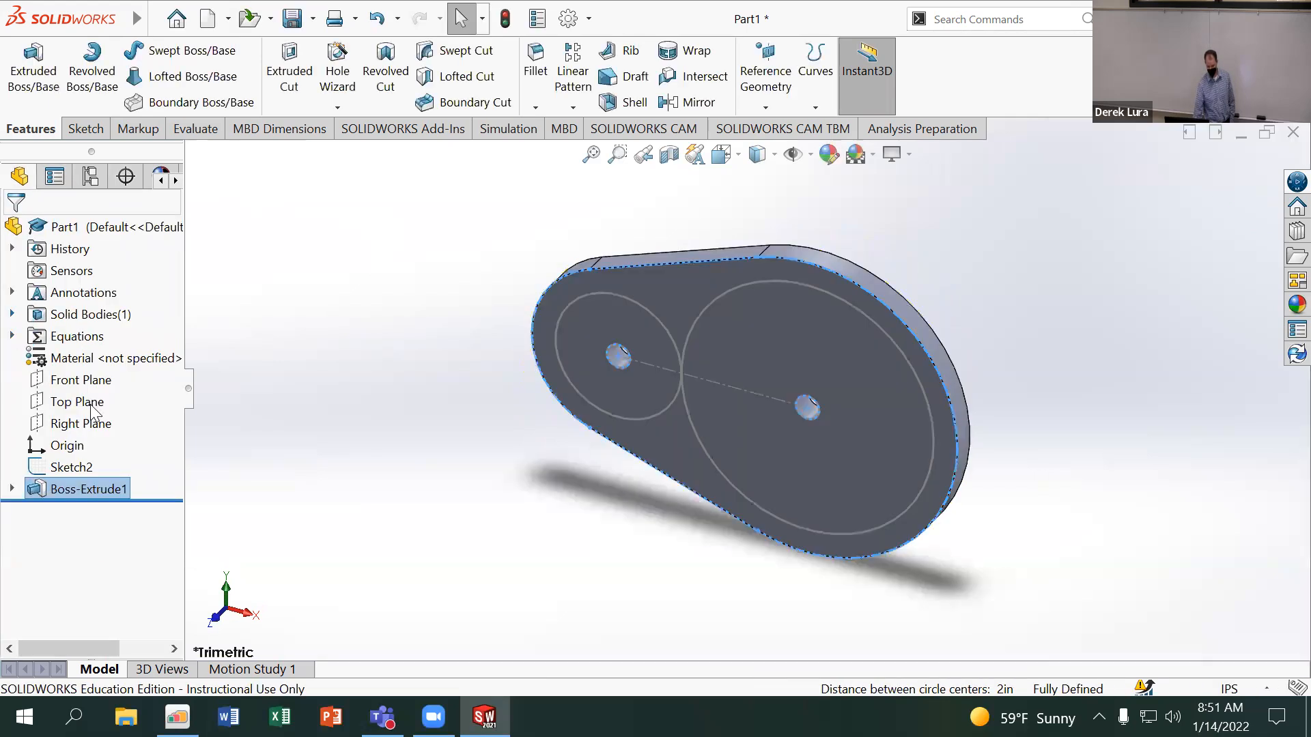
# Delete the housing plate extrusion
pyautogui.press('Delete')
pyautogui.press('Return')
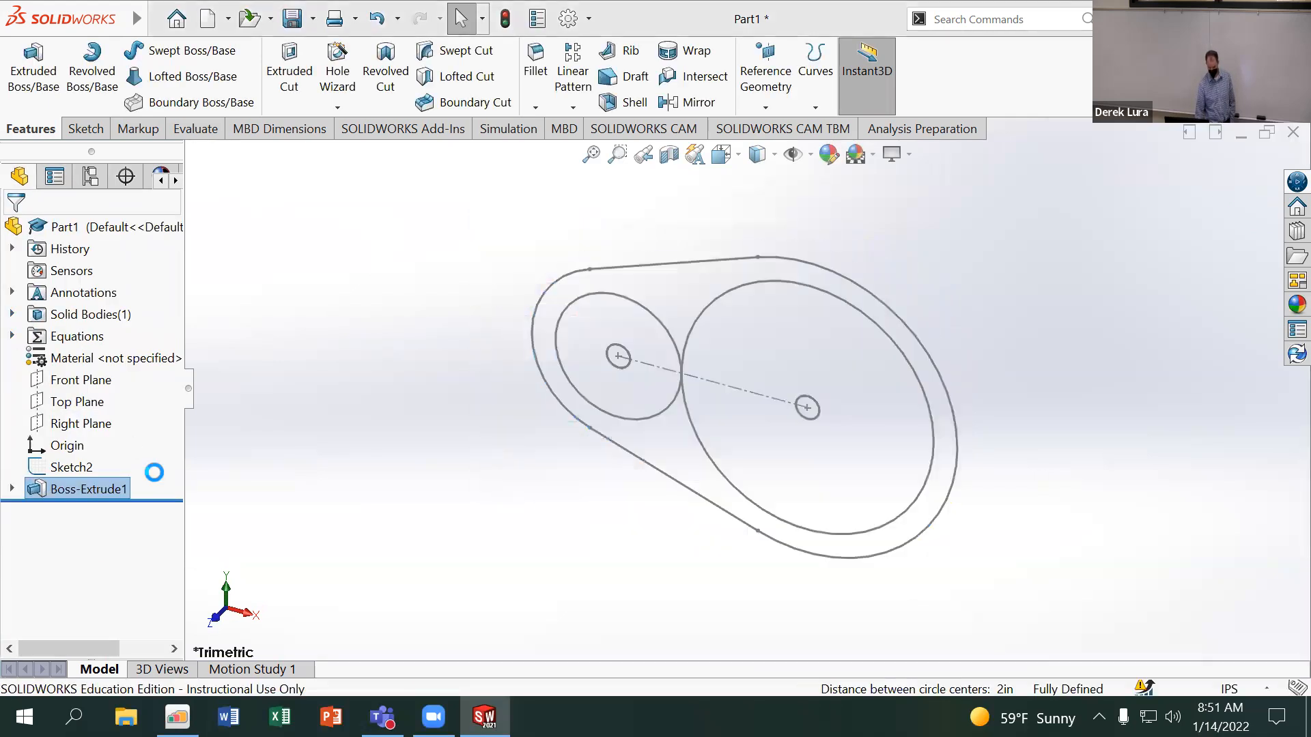
# Extrude the housing sketch as a blind boss 0.25 in deep in the reversed direction
pyautogui.click(75, 467)
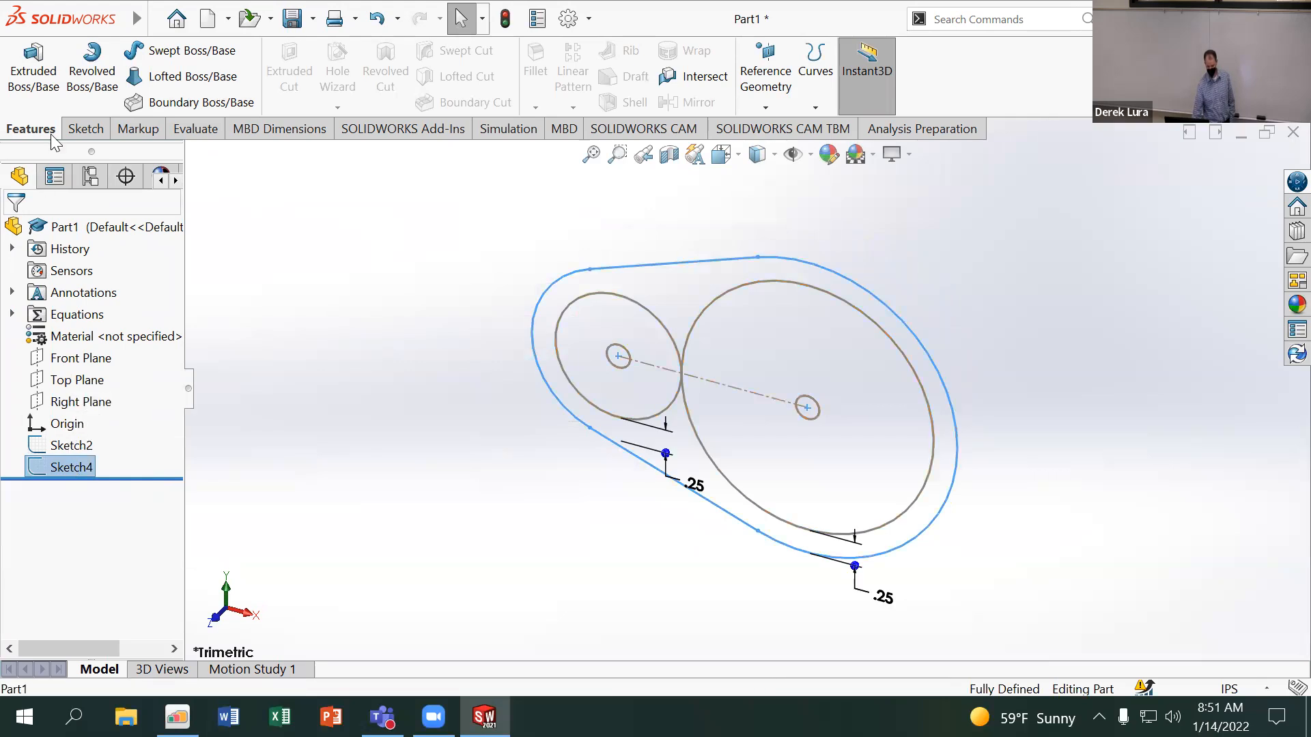
pyautogui.click(45, 75)
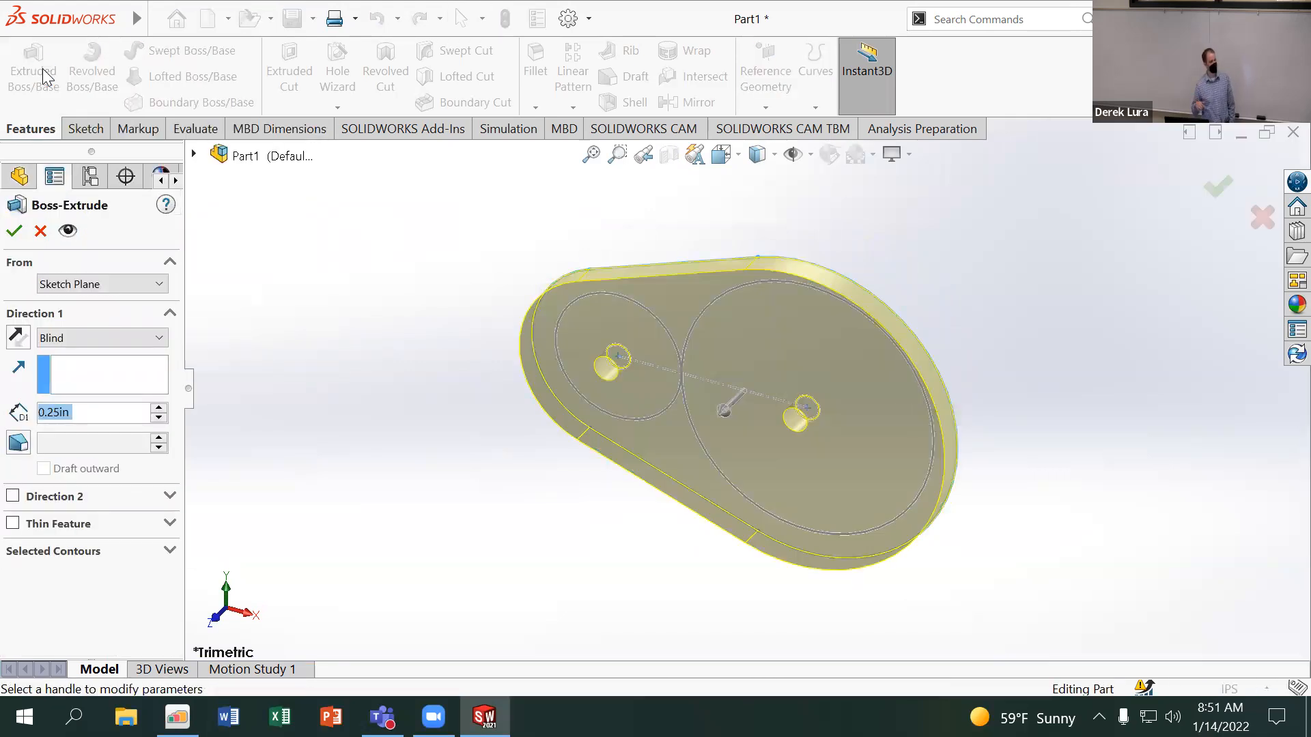
pyautogui.click(17, 337)
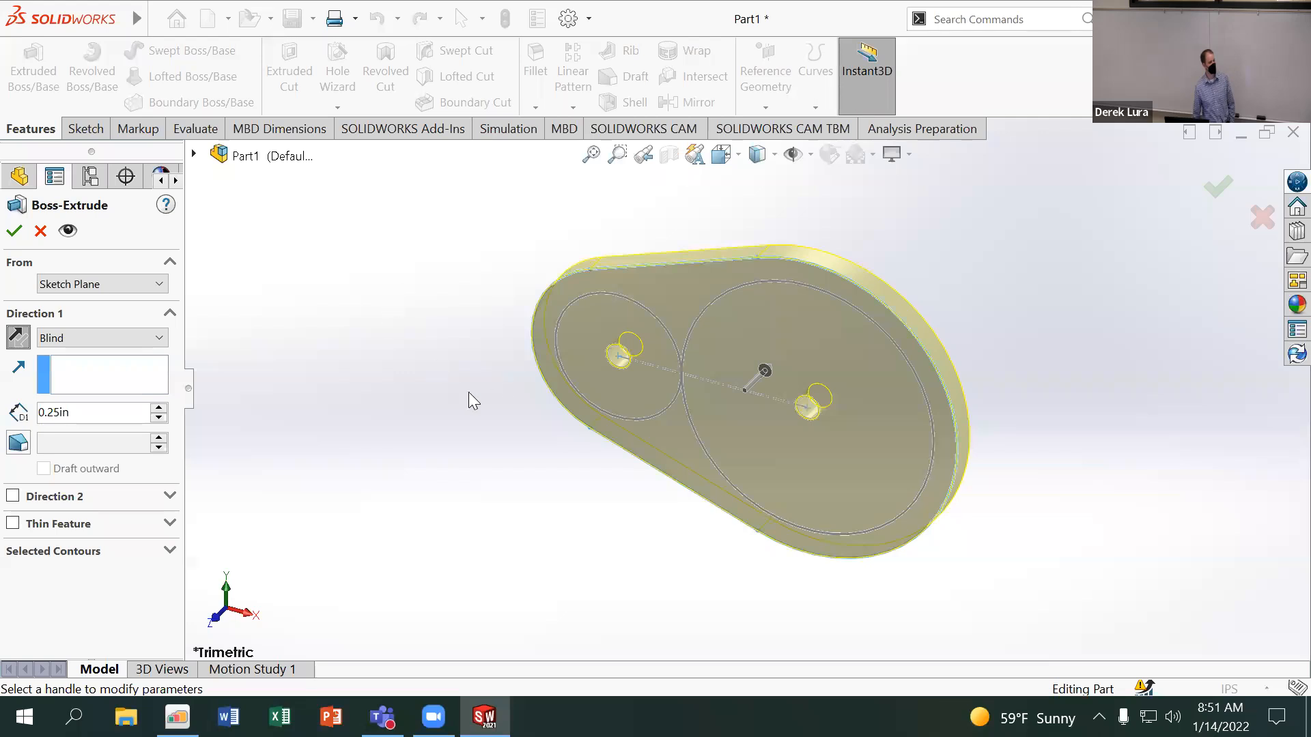
pyautogui.click(16, 236)
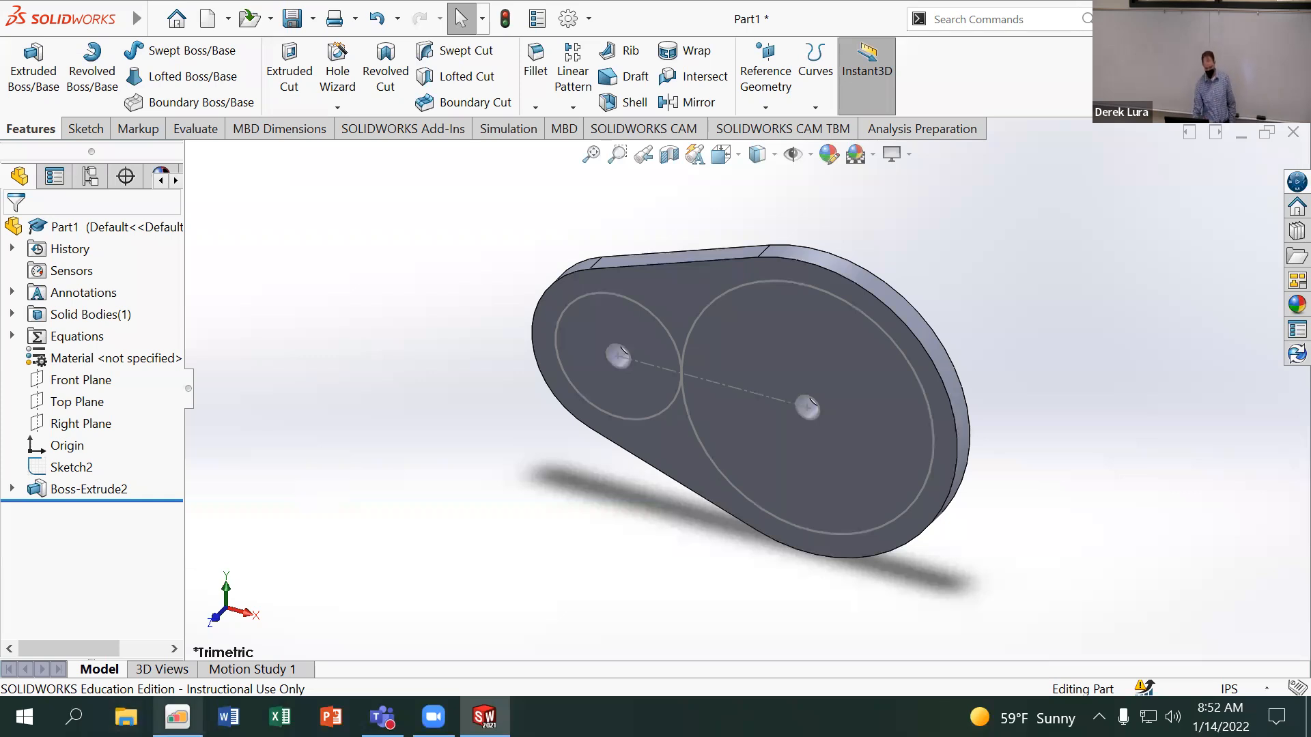
# Download L01 Solidworks.zip from the Global Variables vs Design Tables lesson page in the browser and open the archive to inspect its files
pyautogui.click(126, 717)
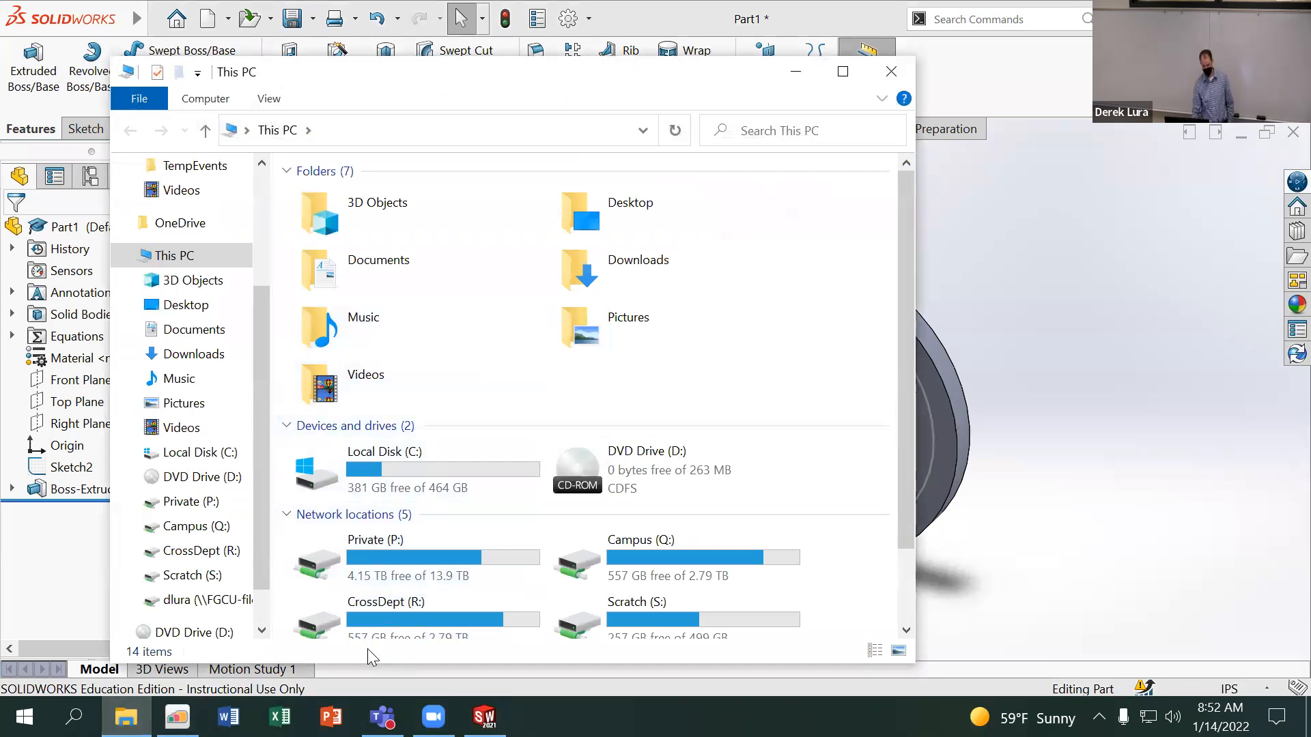
pyautogui.click(177, 717)
pyautogui.click(121, 27)
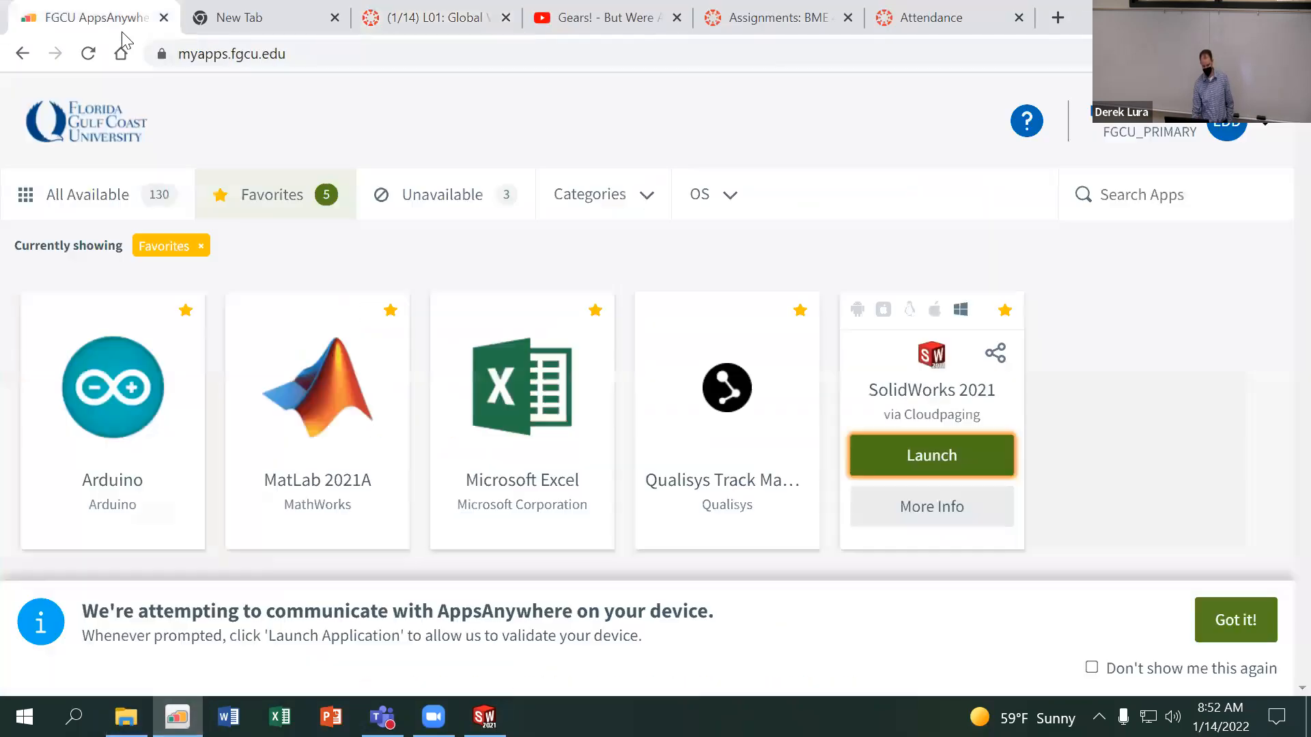
pyautogui.click(417, 19)
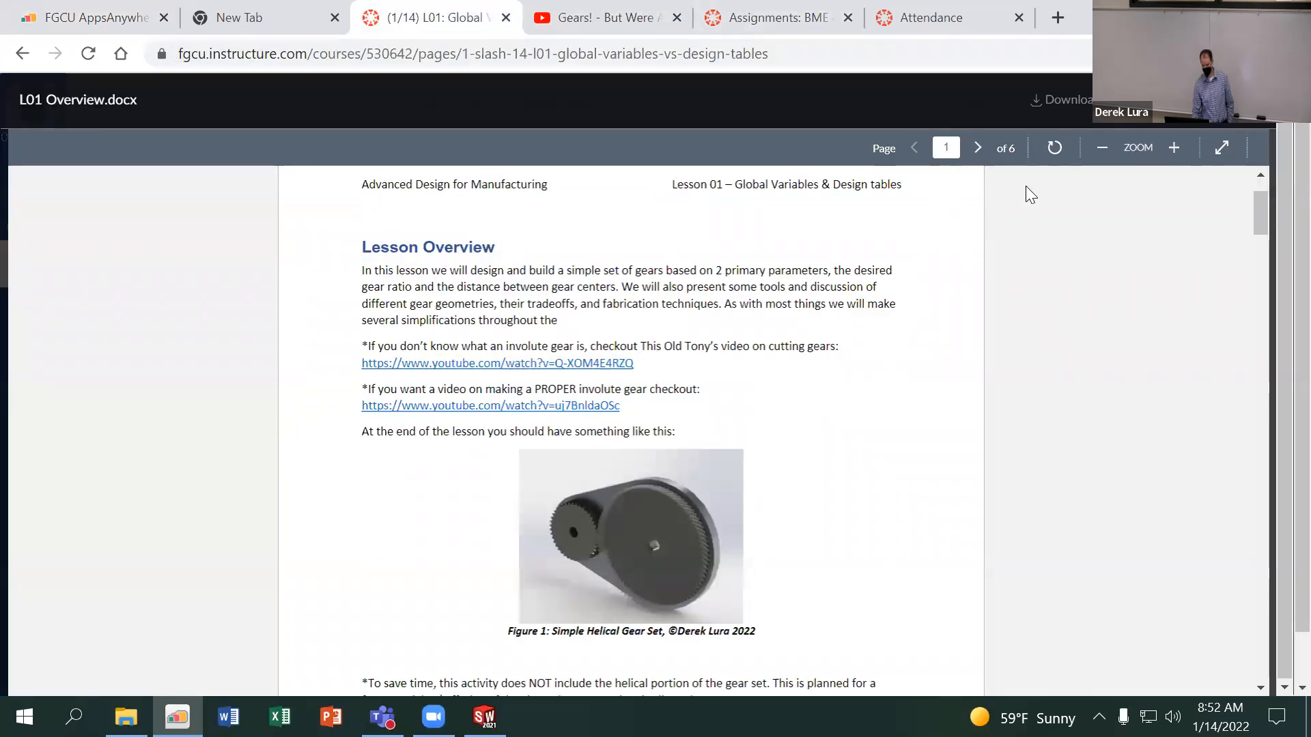
pyautogui.scroll(1, 1025, 186)
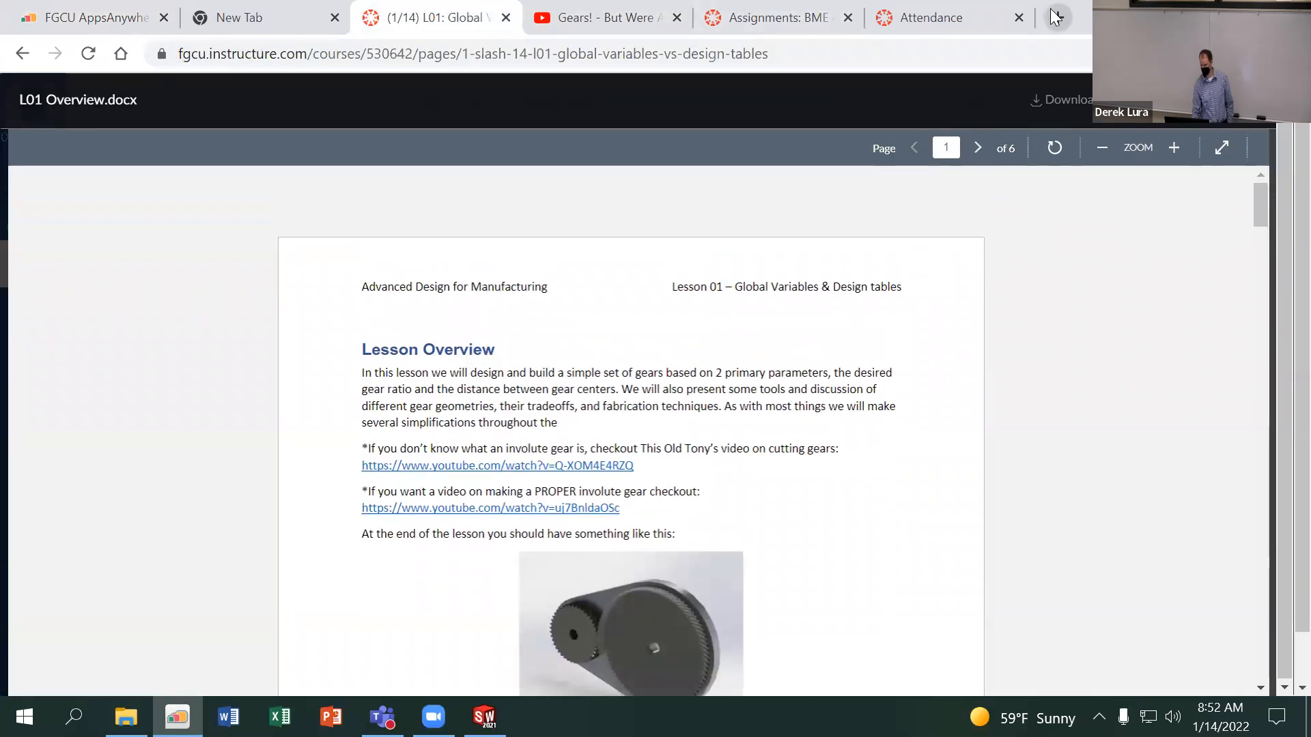
pyautogui.press('Escape')
pyautogui.click(340, 442)
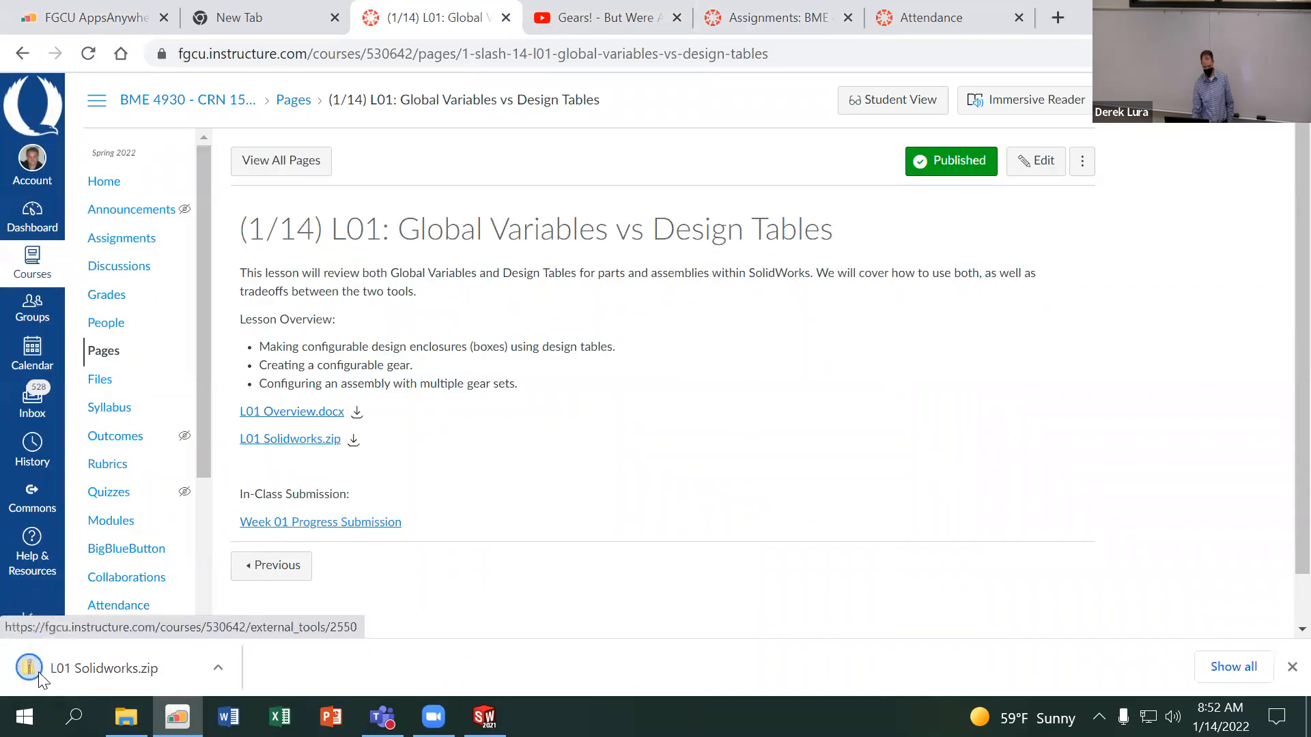
pyautogui.click(28, 671)
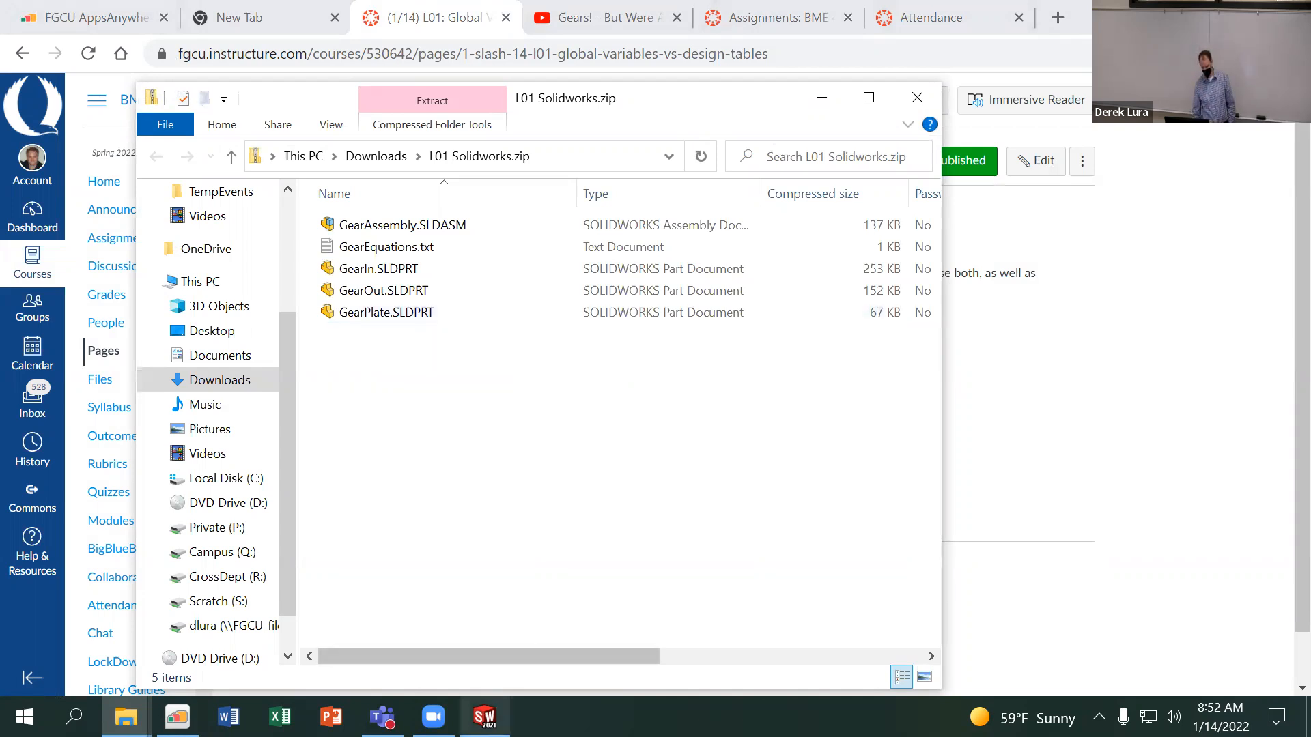
# Return to SOLIDWORKS, shrink its window, and clear the File Explorer and Teams windows away to expose the desktop
pyautogui.click(484, 717)
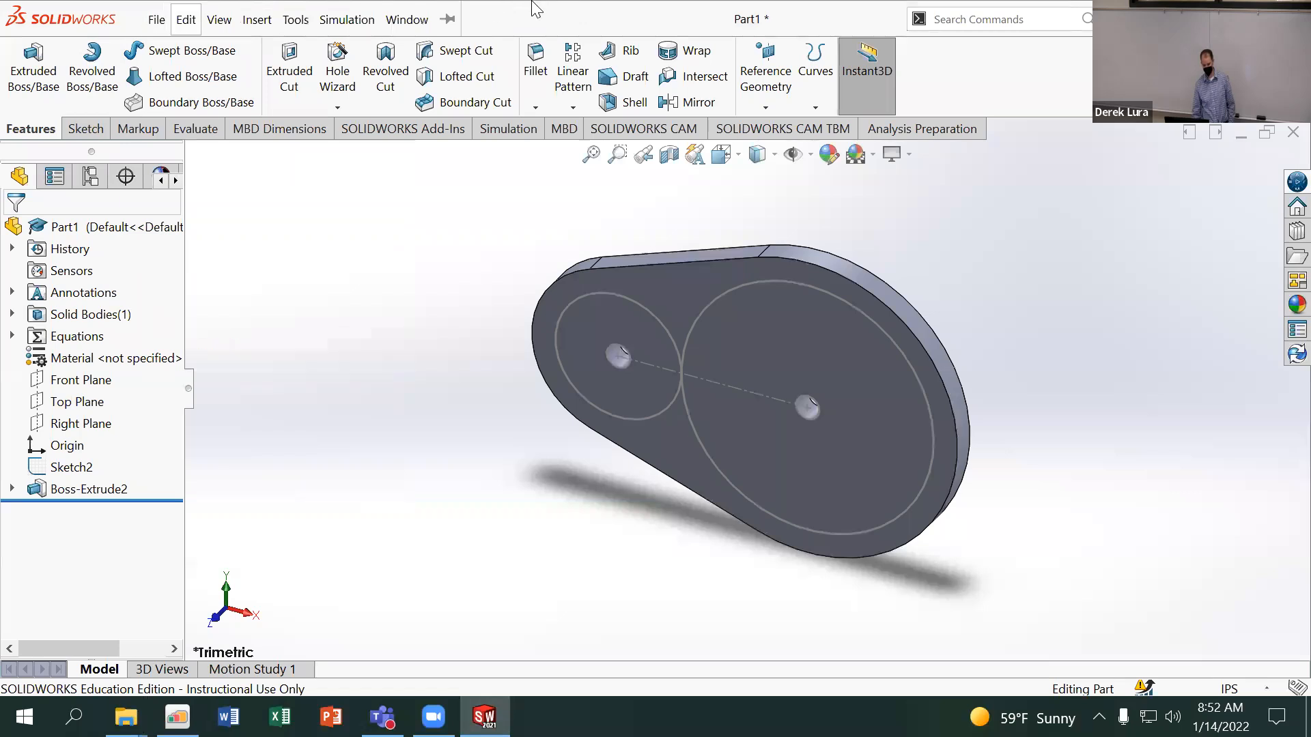
pyautogui.doubleClick(669, 32)
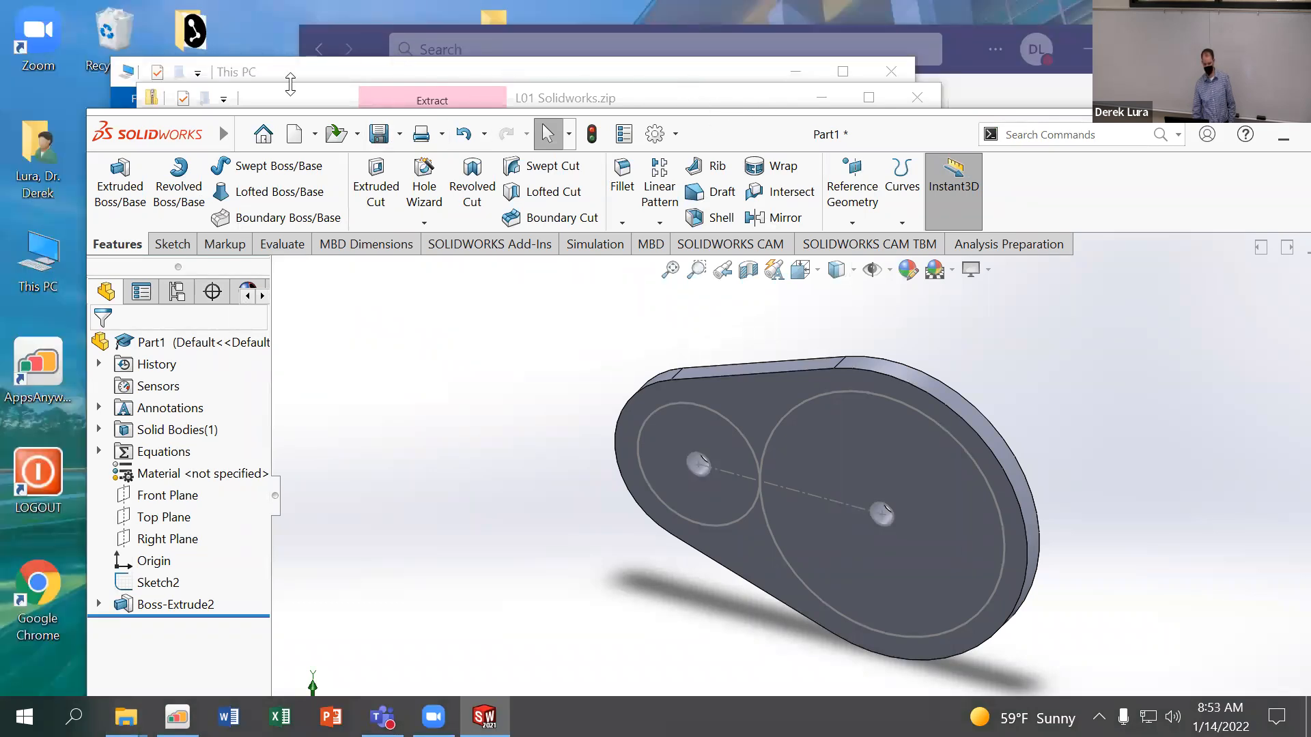
pyautogui.click(387, 83)
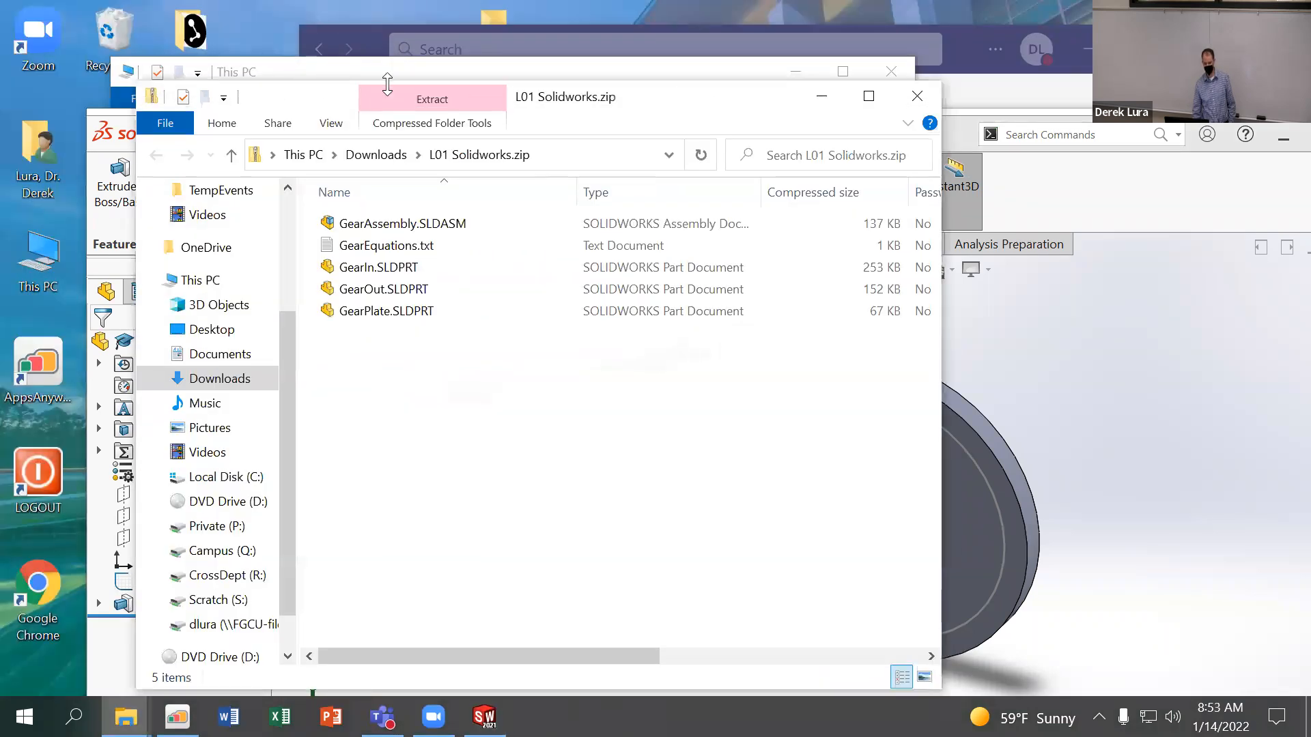
pyautogui.click(916, 97)
pyautogui.click(482, 89)
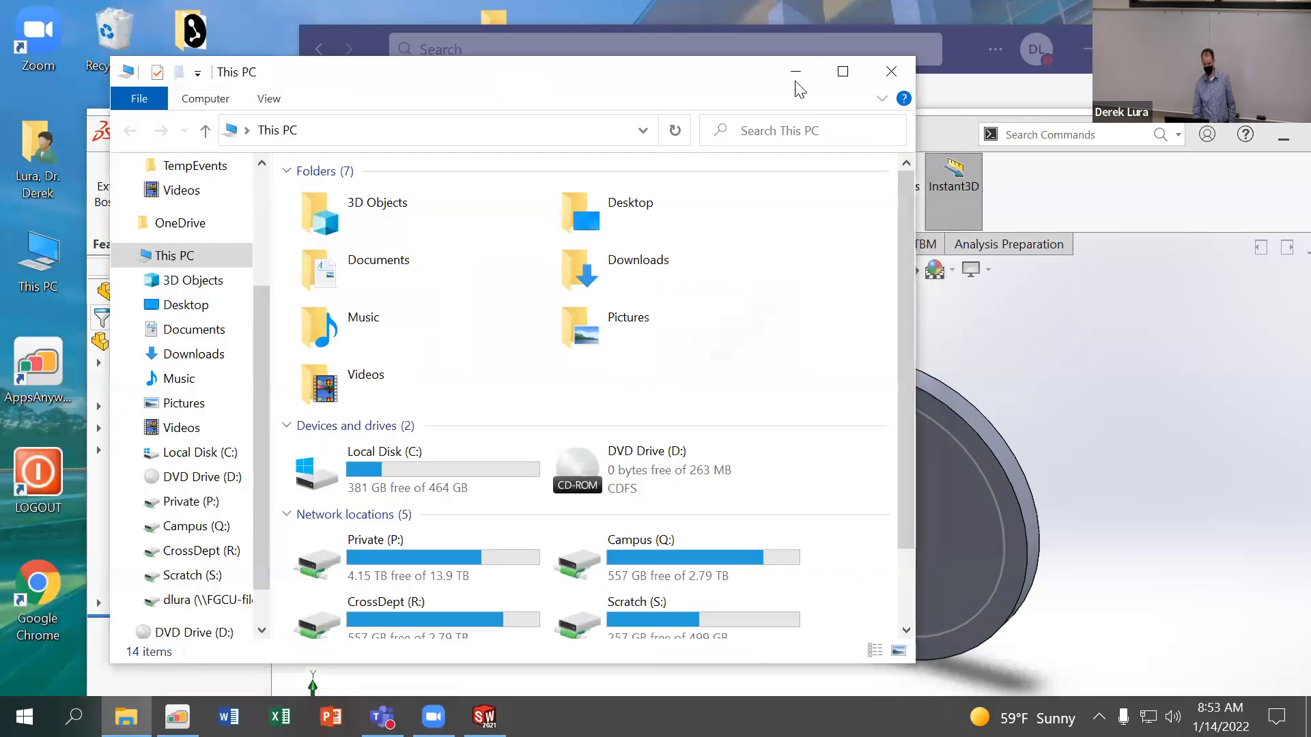
pyautogui.click(890, 72)
pyautogui.click(1075, 52)
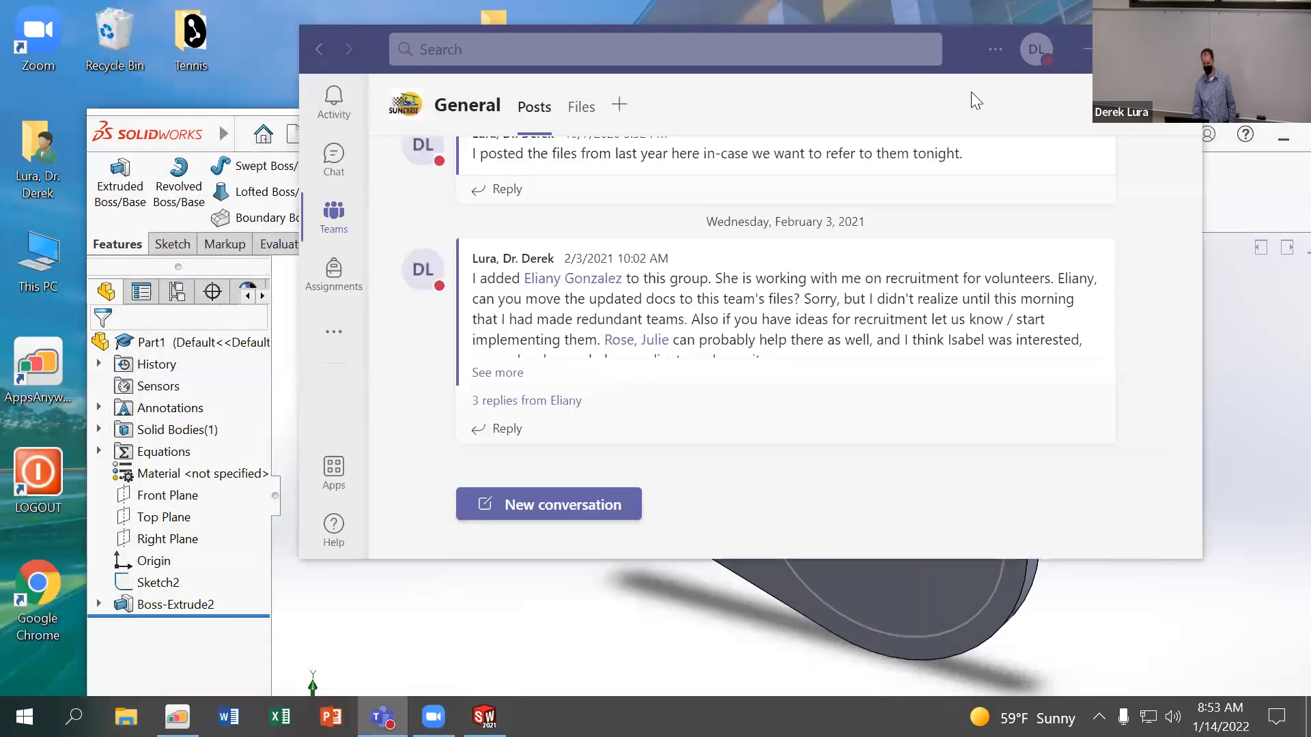
pyautogui.moveTo(162, 125)
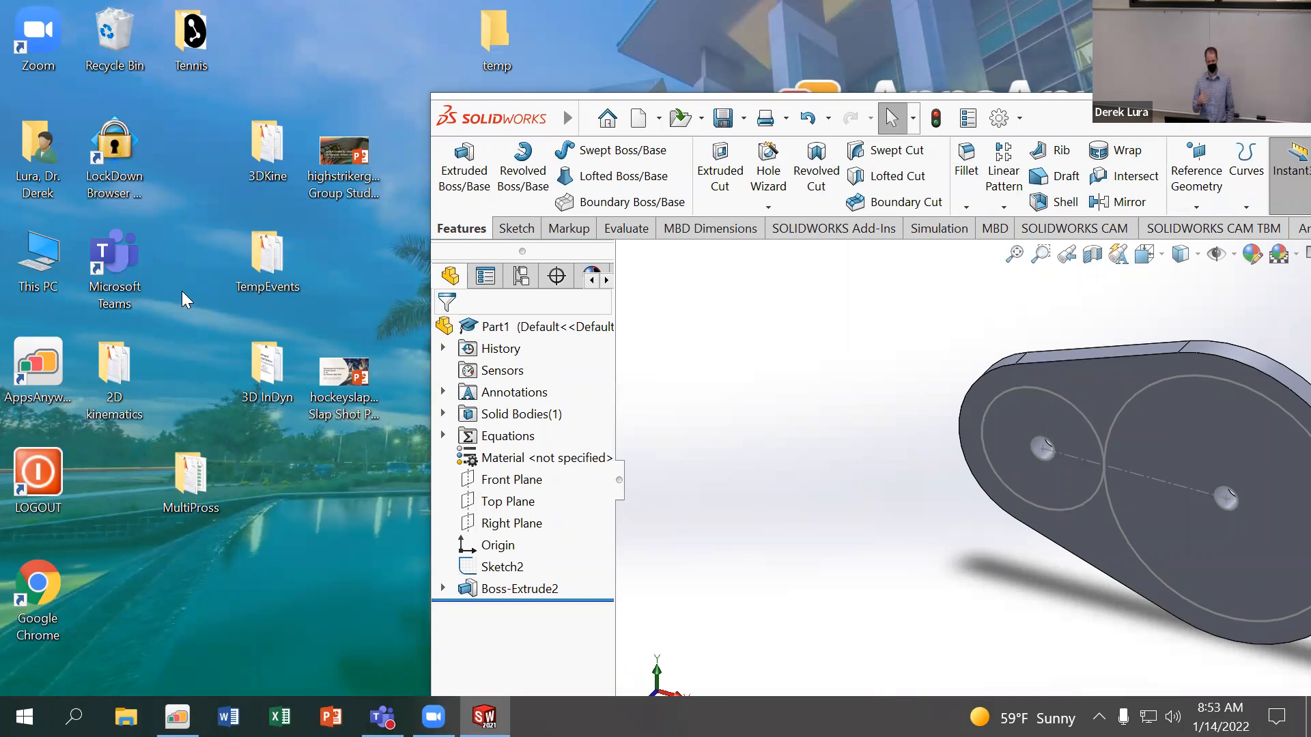
# Create a new folder named L01 Gears on the desktop
pyautogui.rightClick(182, 291)
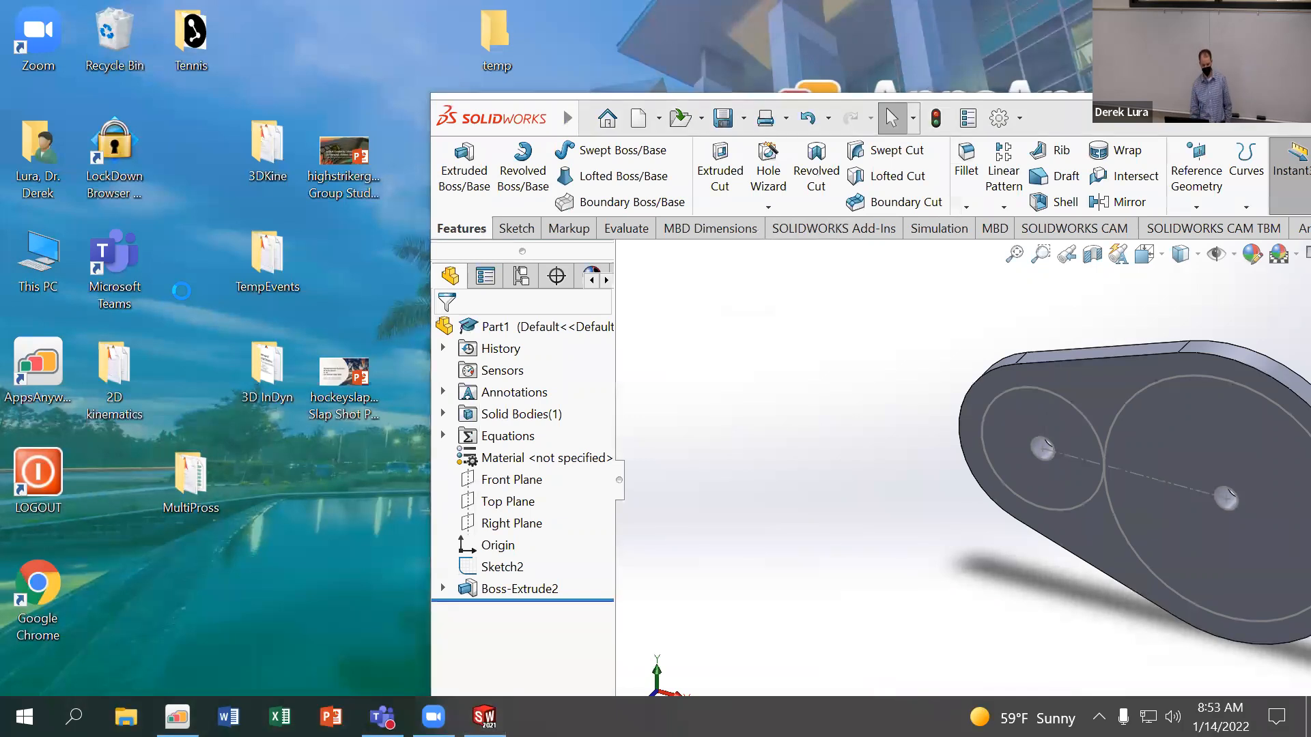
pyautogui.moveTo(290, 494)
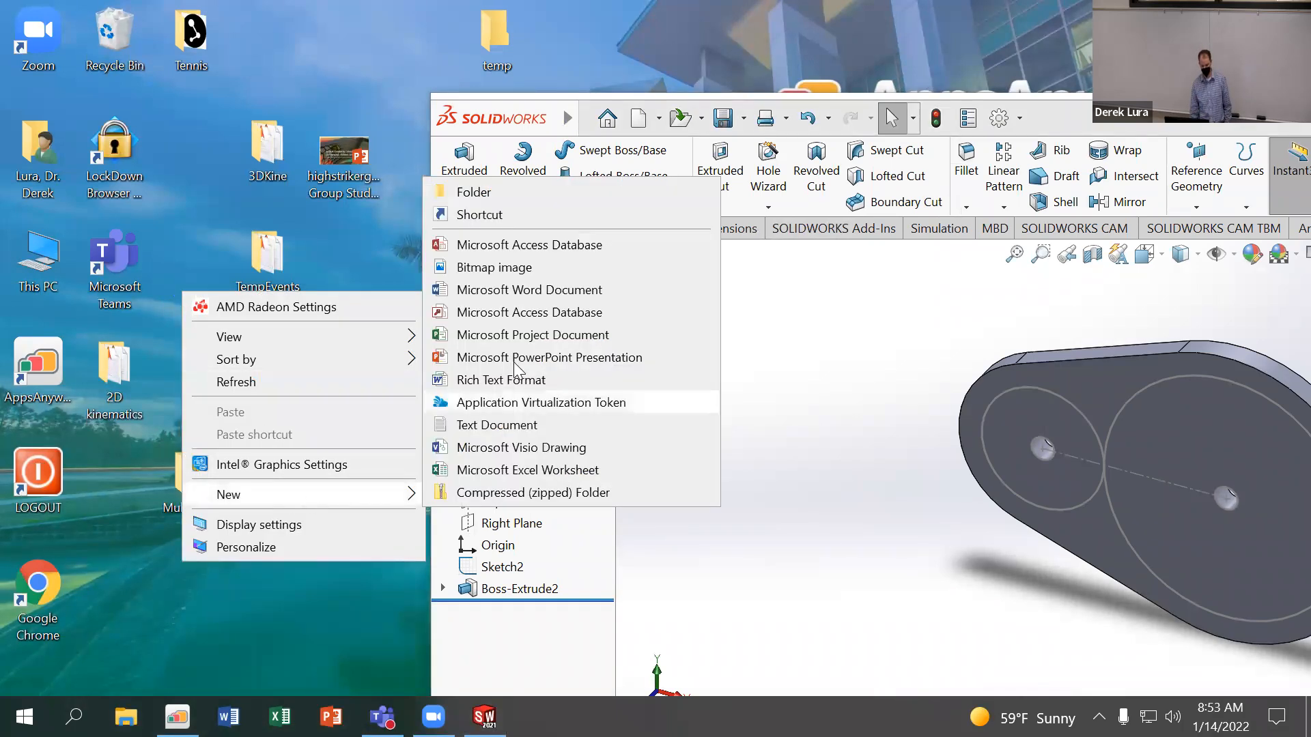
pyautogui.click(505, 193)
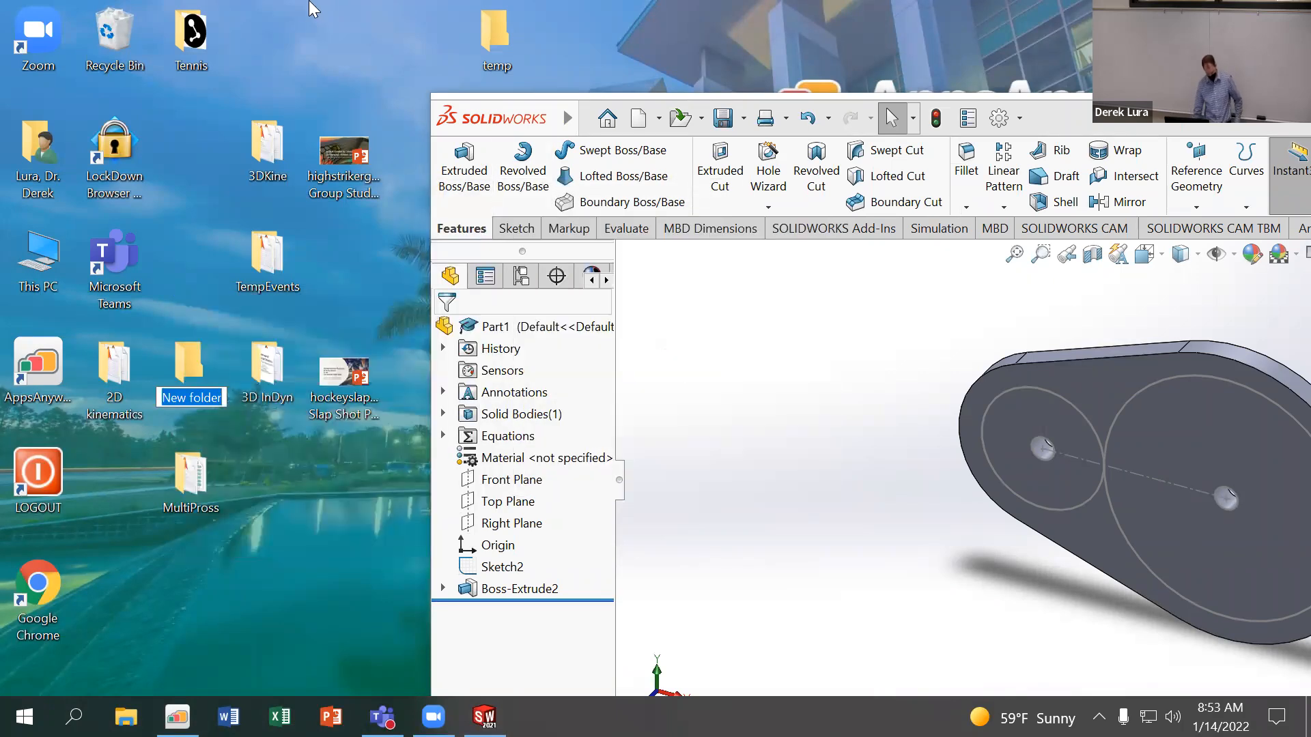
pyautogui.write('L01')
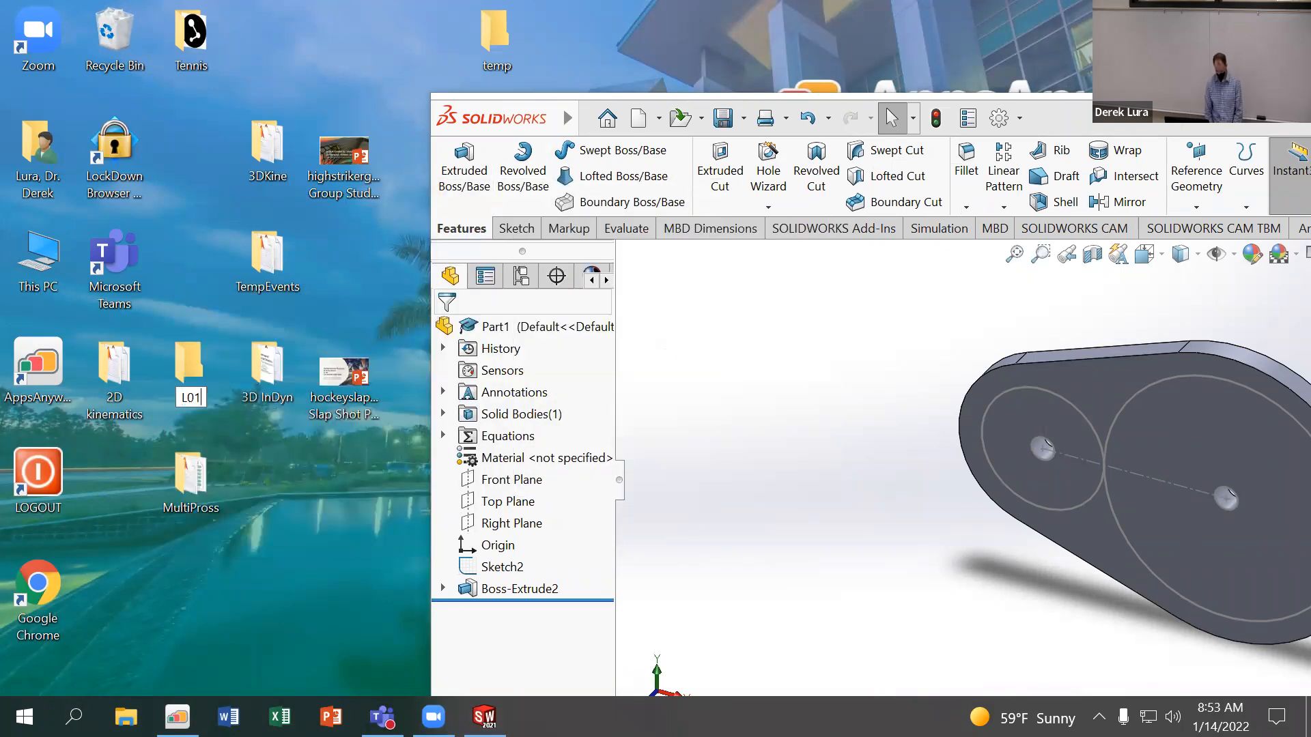
pyautogui.write(' Gears')
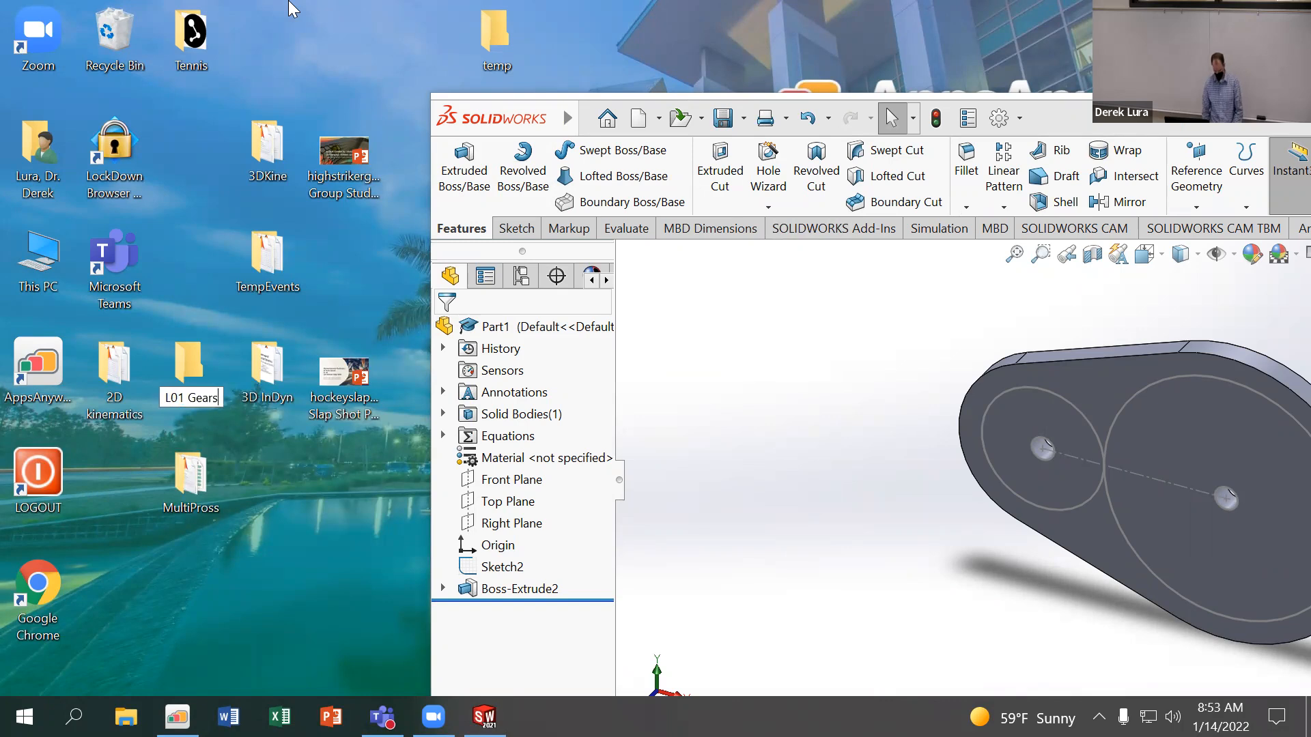
pyautogui.press('Return')
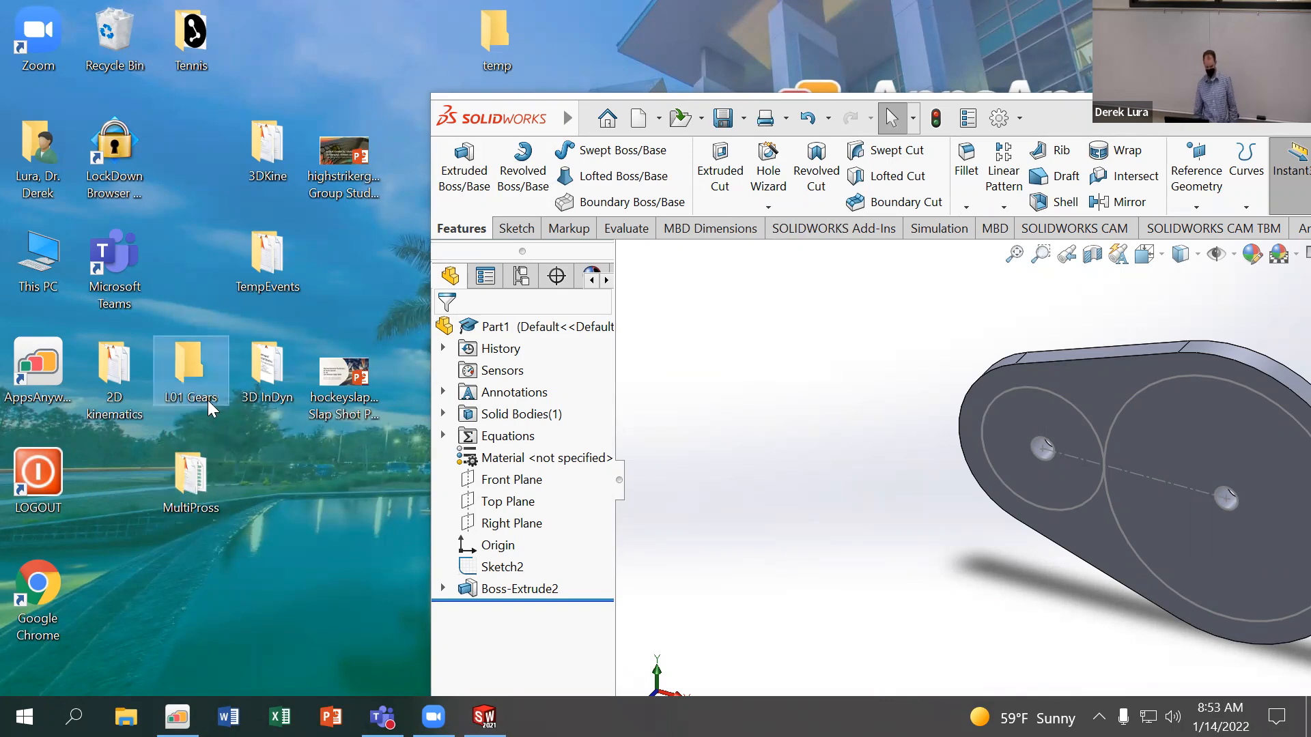
# Maximize SOLIDWORKS and save the housing part as GearPlate.SLDPRT in the desktop's L01 Gears folder
pyautogui.doubleClick(562, 105)
pyautogui.click(156, 21)
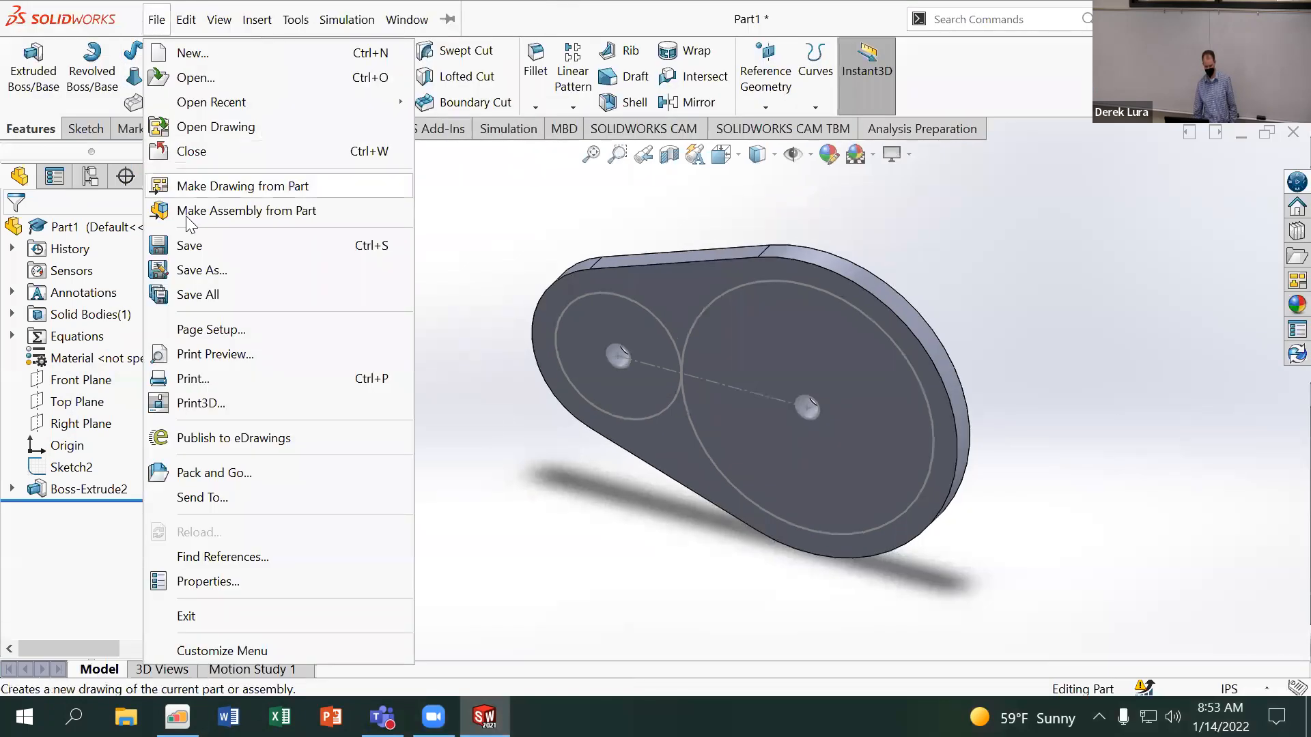
pyautogui.click(193, 271)
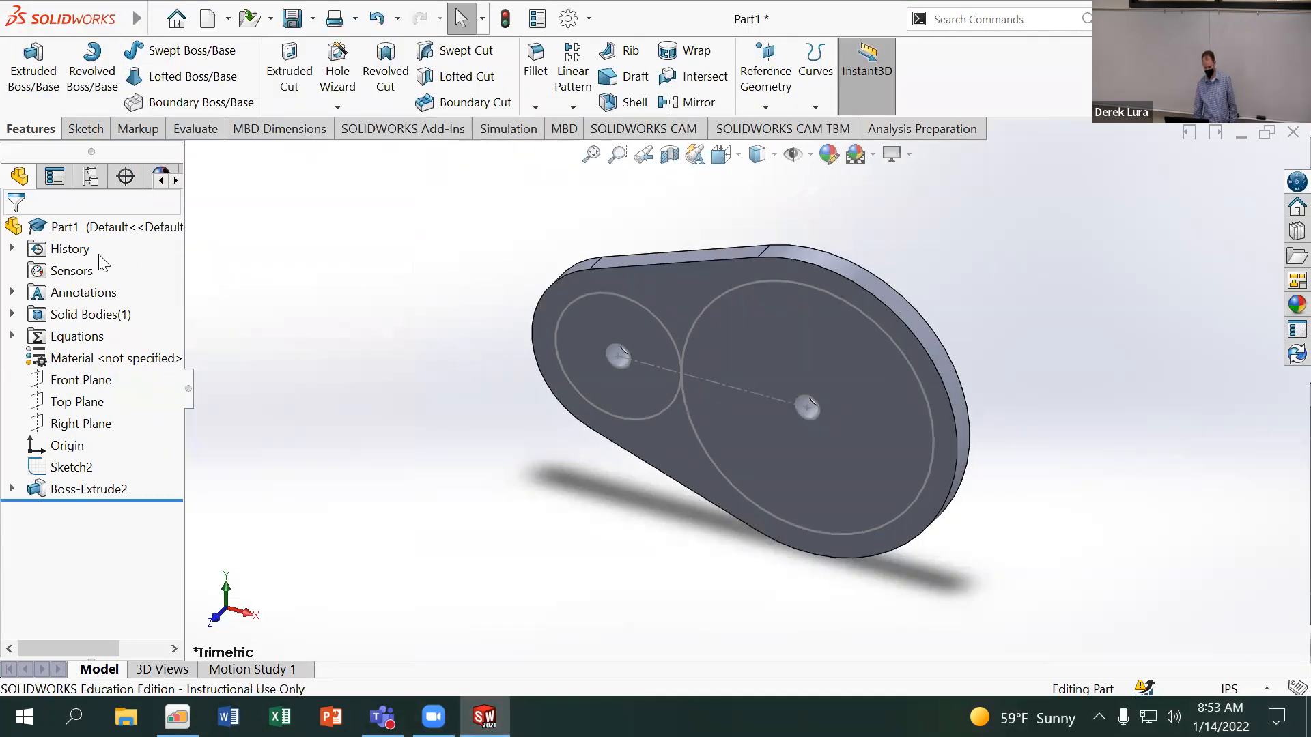
pyautogui.click(108, 175)
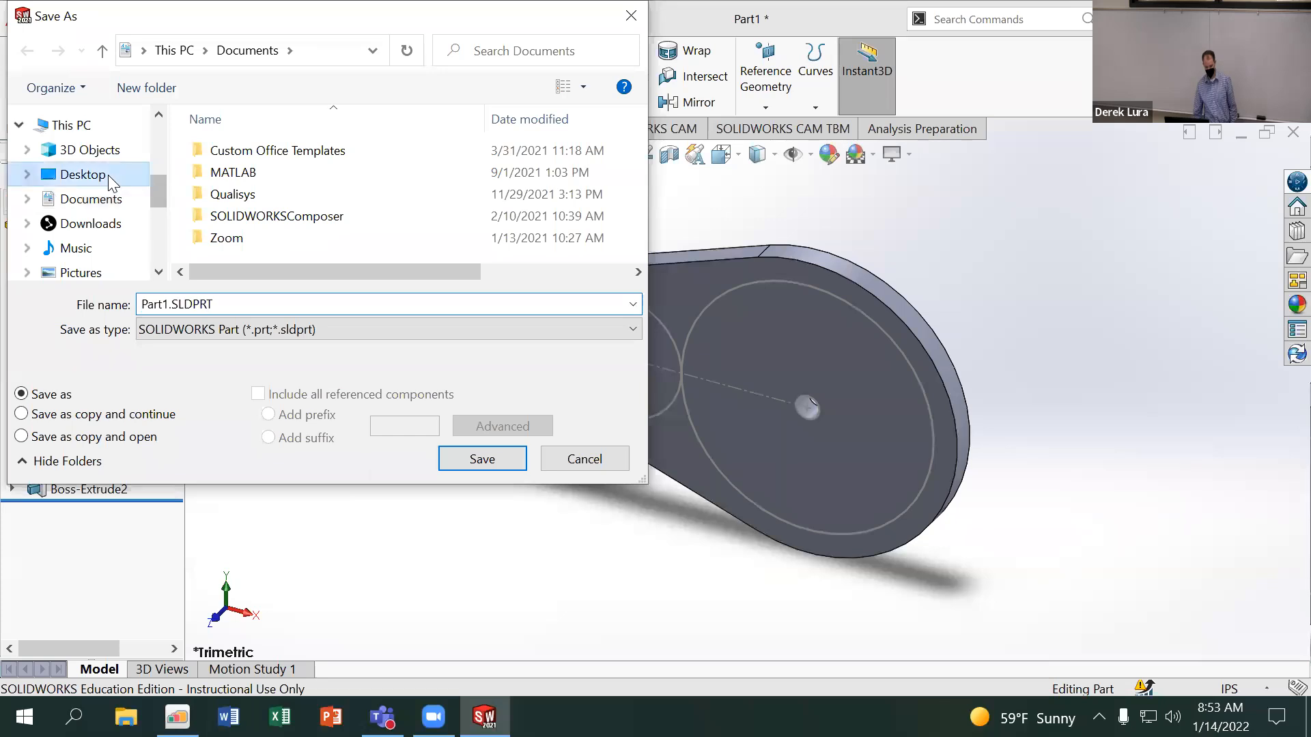
pyautogui.click(254, 223)
pyautogui.doubleClick(253, 217)
pyautogui.click(205, 305)
pyautogui.click(161, 305)
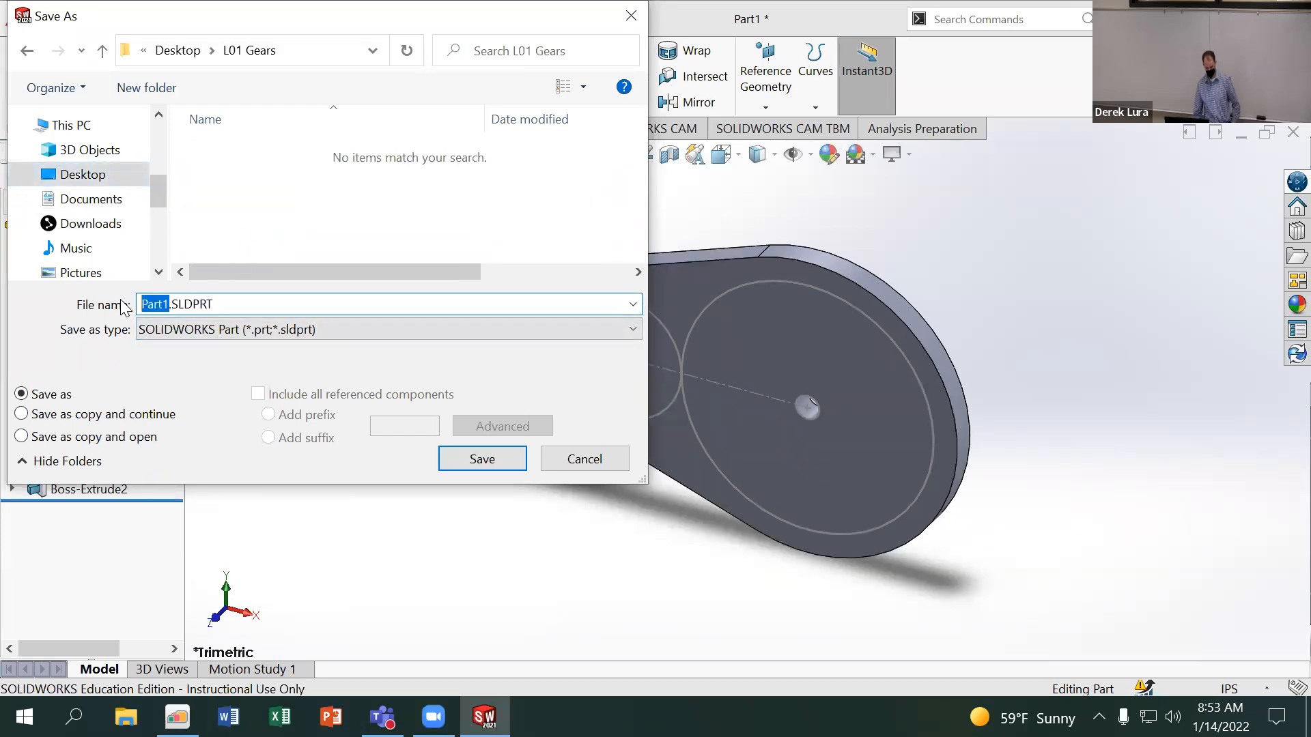
pyautogui.write('Gea')
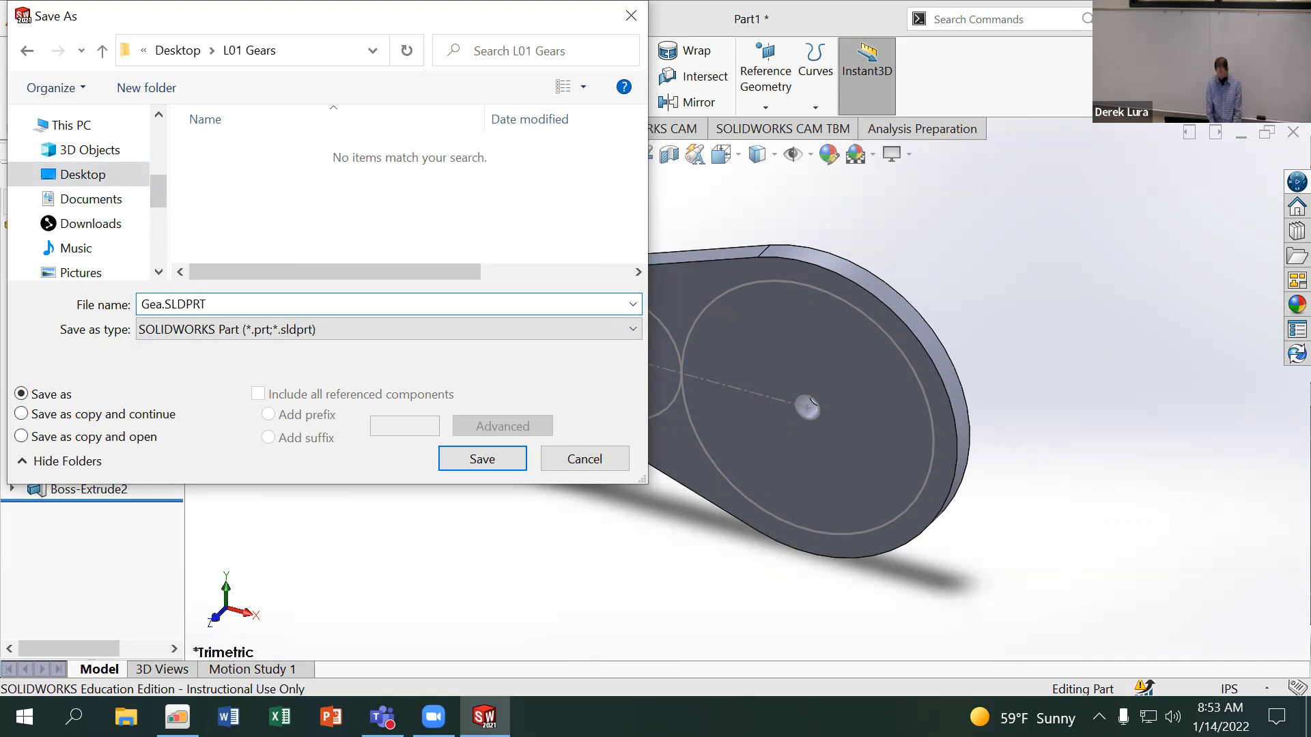
pyautogui.write('rPlate')
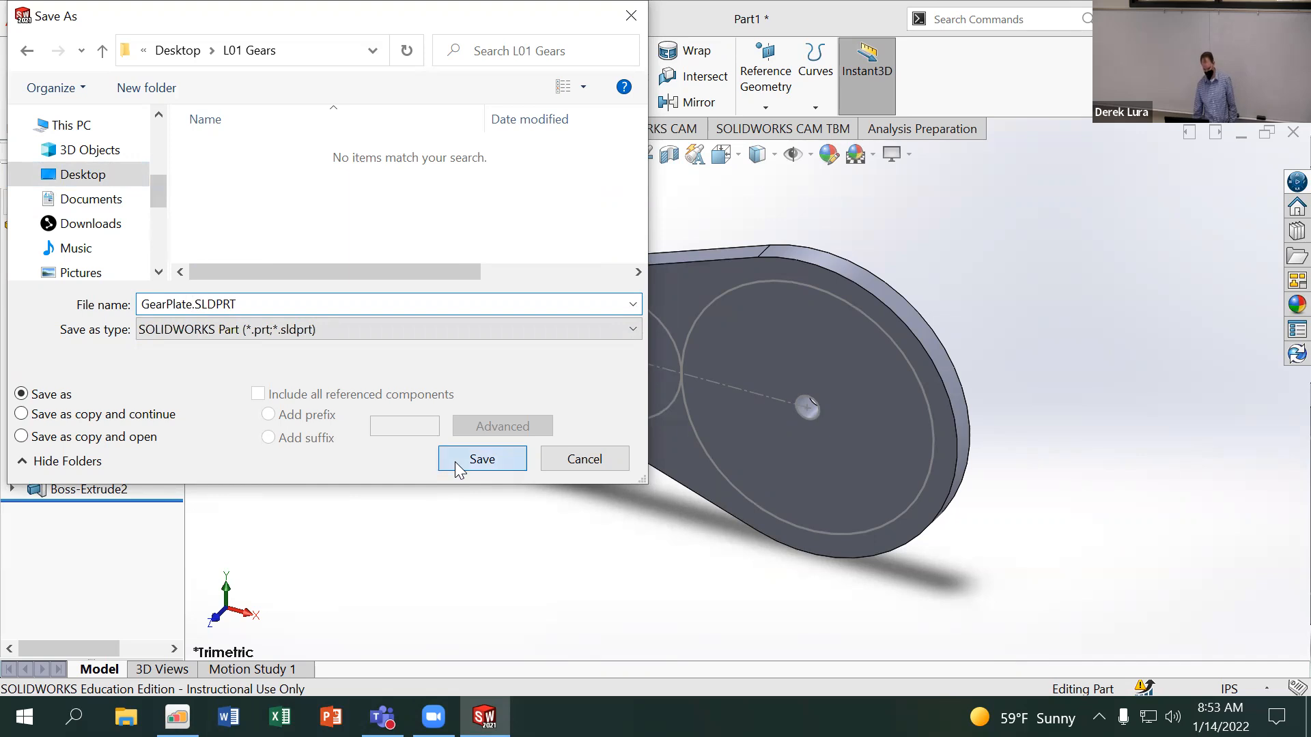
pyautogui.click(482, 459)
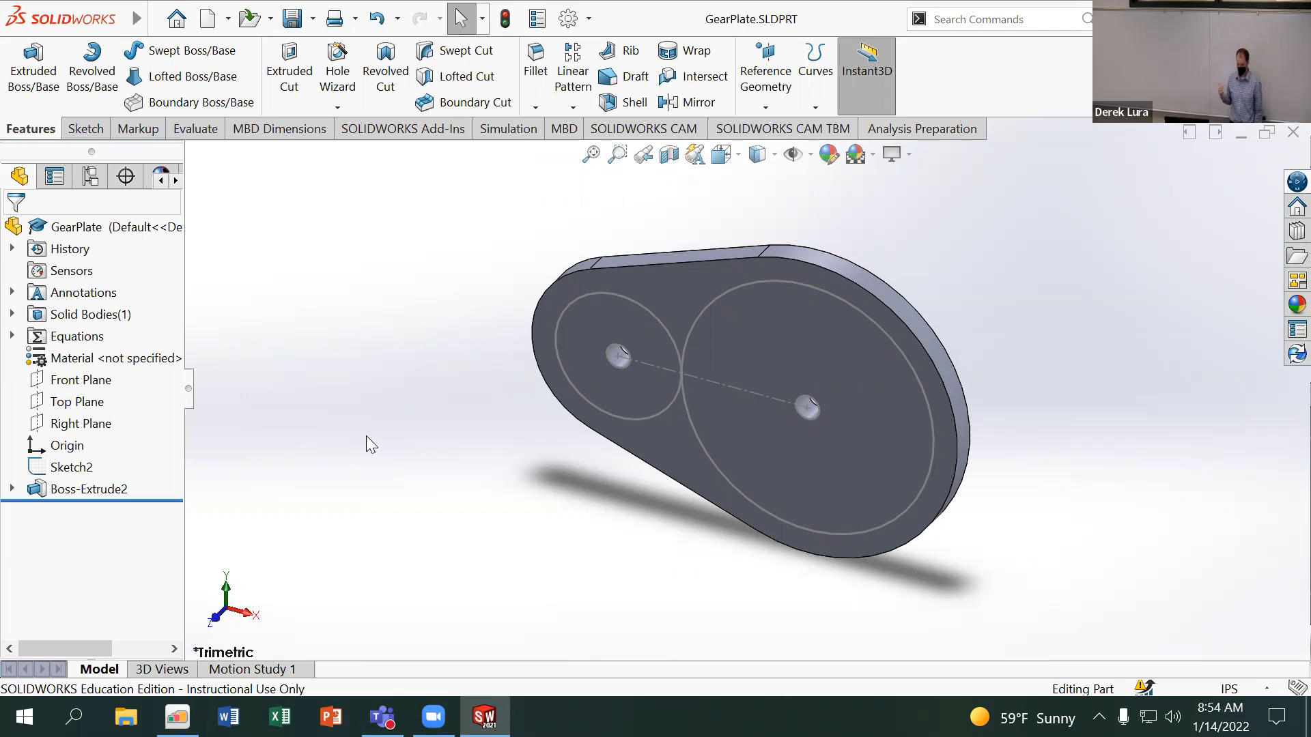
# Open the part's equations manager and review the global variables and the equations driving the layout sketch dimensions
pyautogui.click(164, 19)
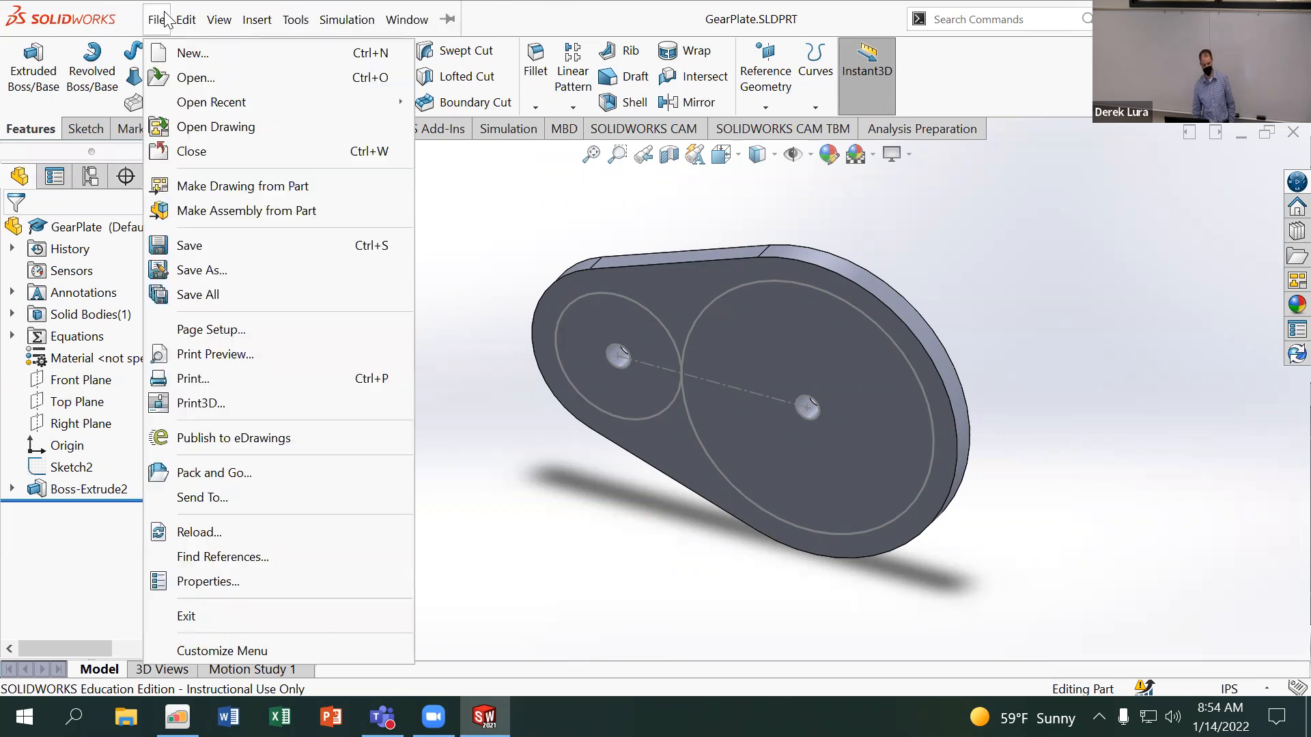
pyautogui.click(295, 19)
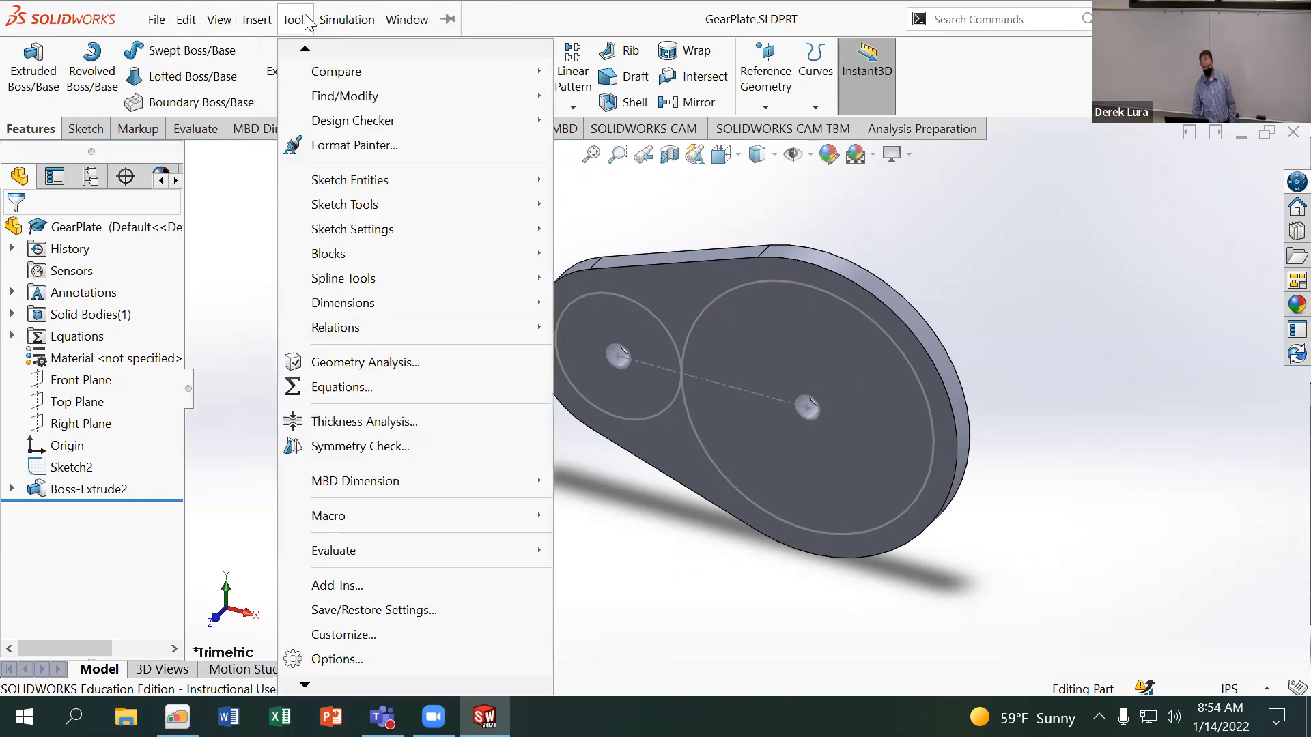
pyautogui.click(348, 387)
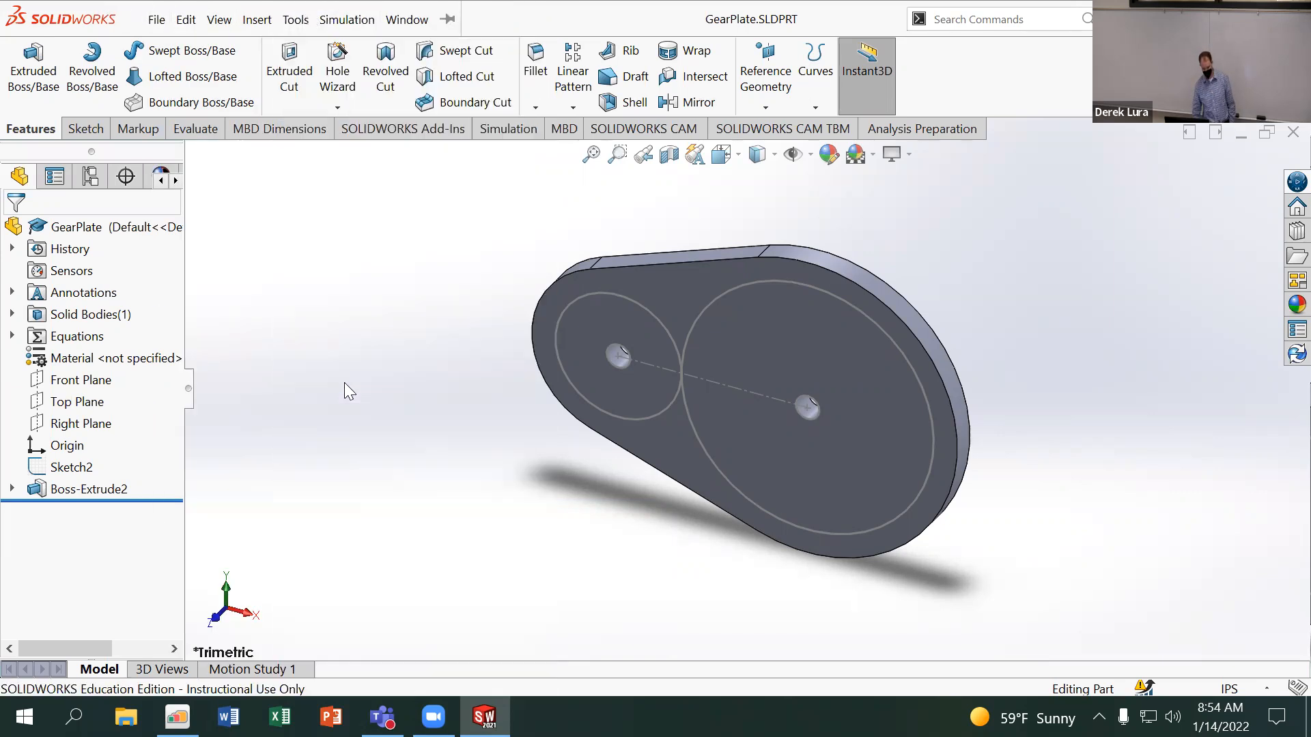
pyautogui.moveTo(522, 160); pyautogui.dragTo(480, 136)
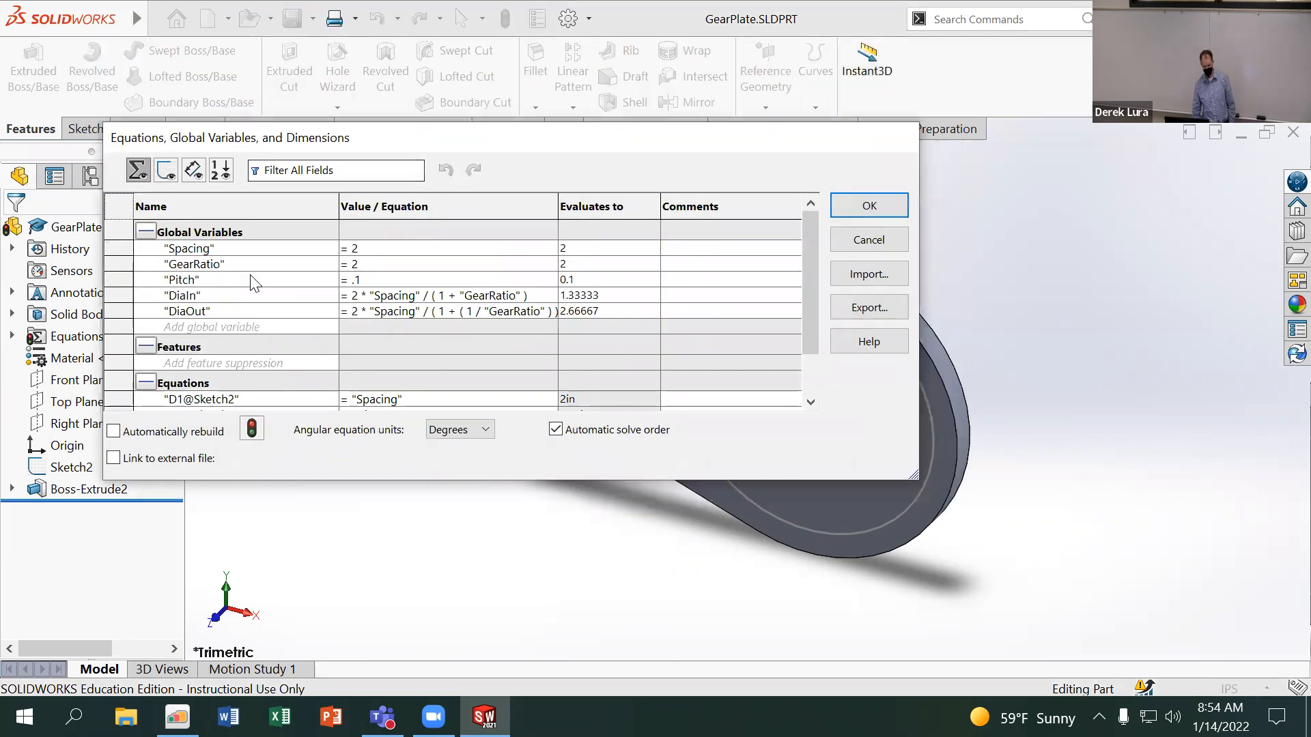
pyautogui.scroll(-1, 273, 338)
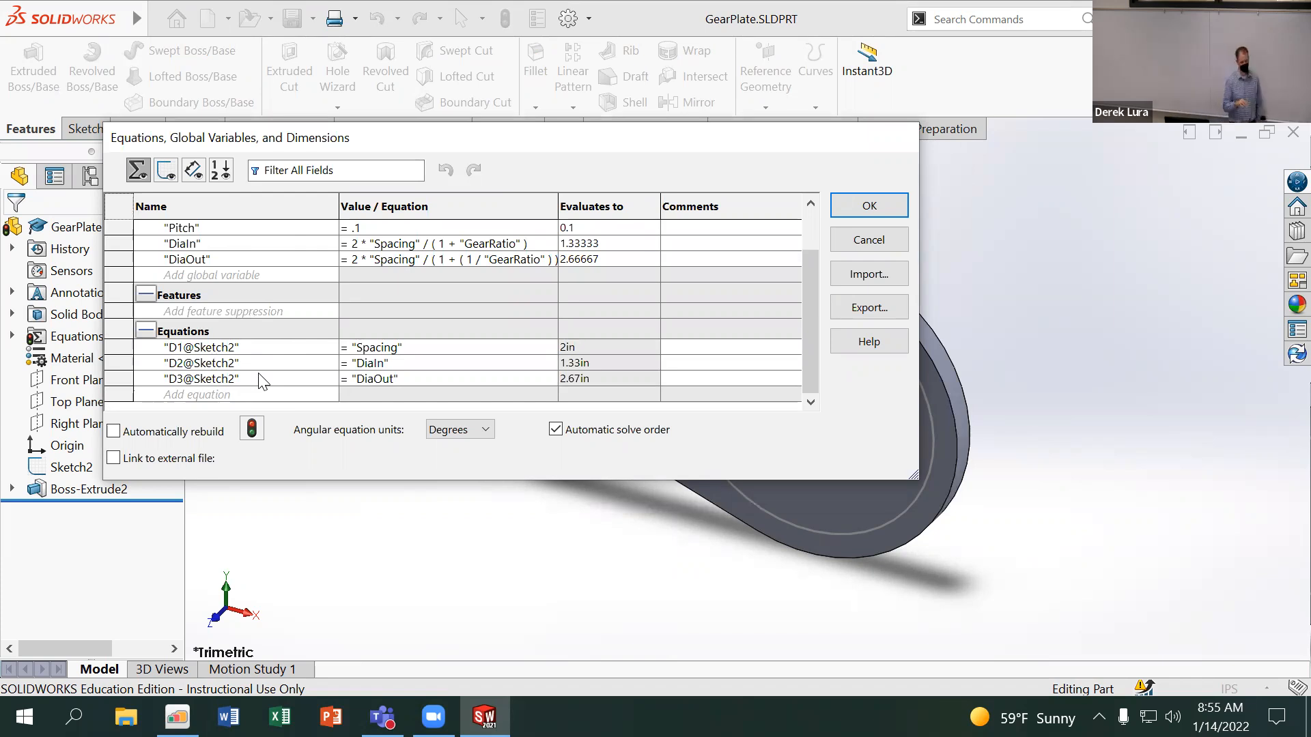
pyautogui.scroll(1, 424, 313)
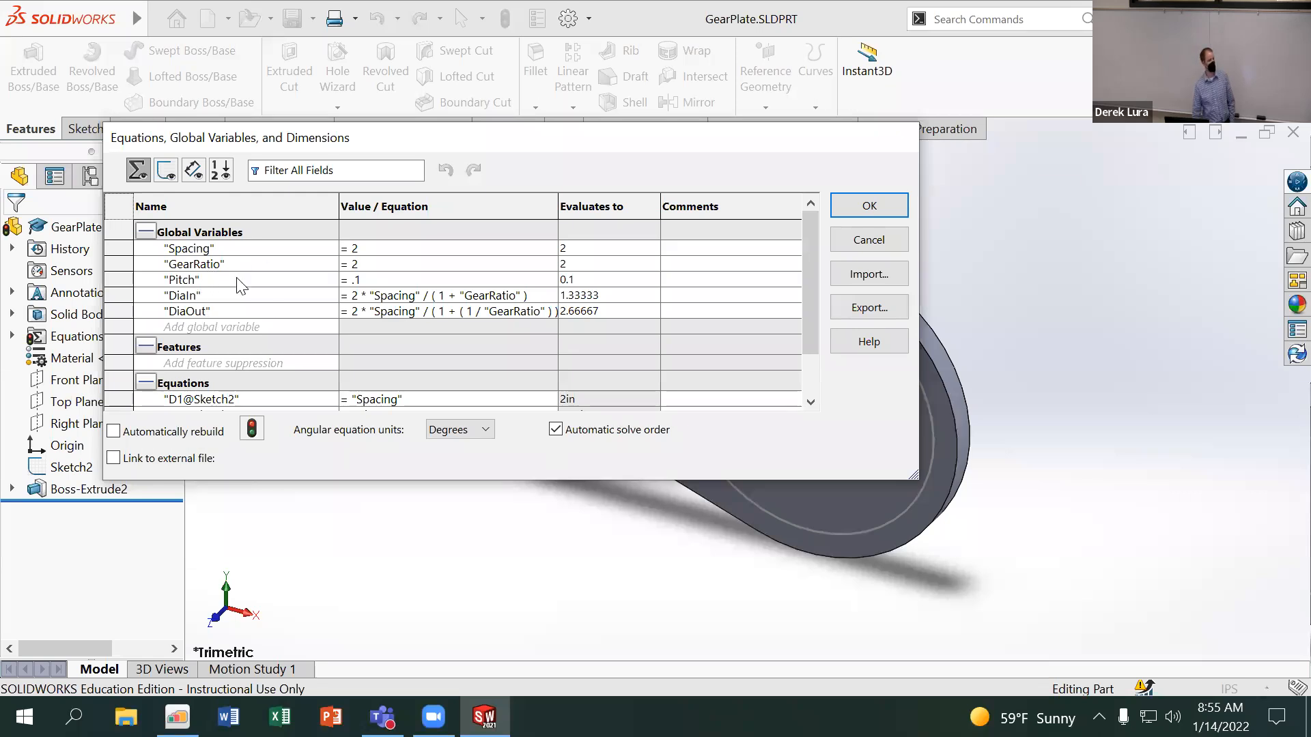
pyautogui.click(867, 311)
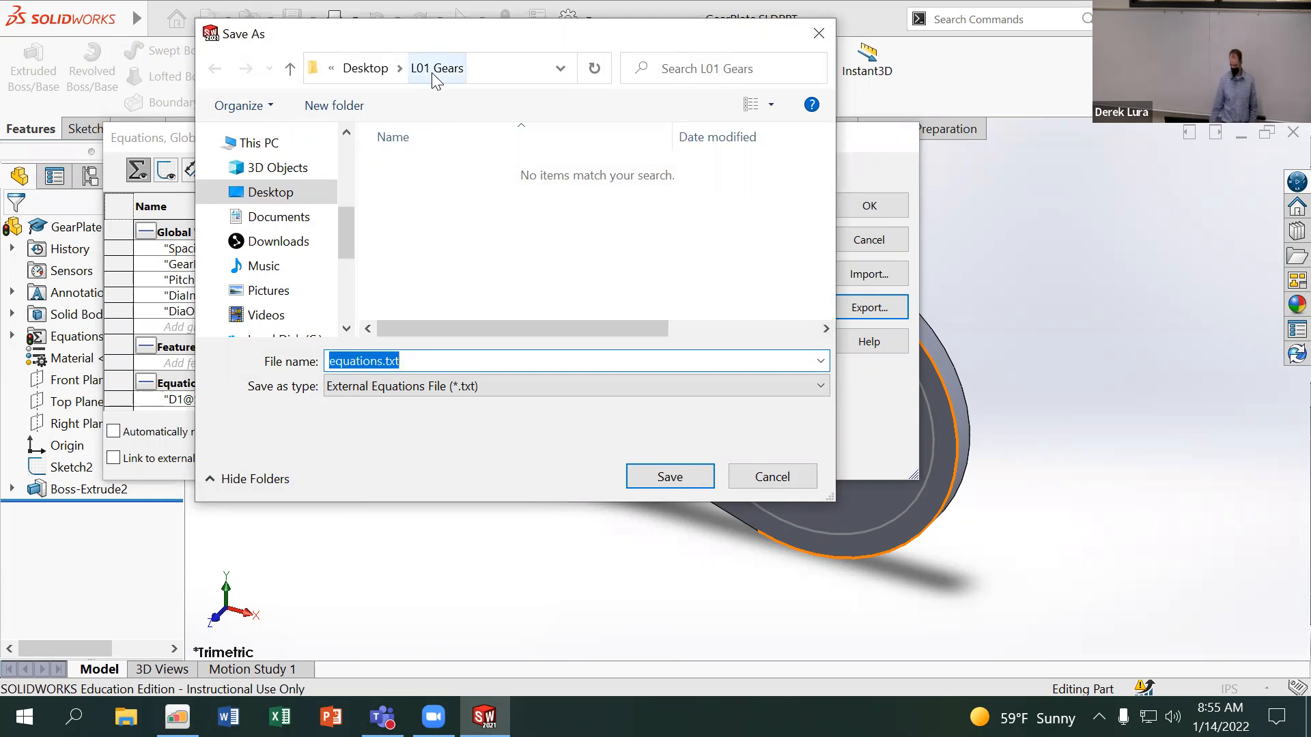
pyautogui.click(375, 361)
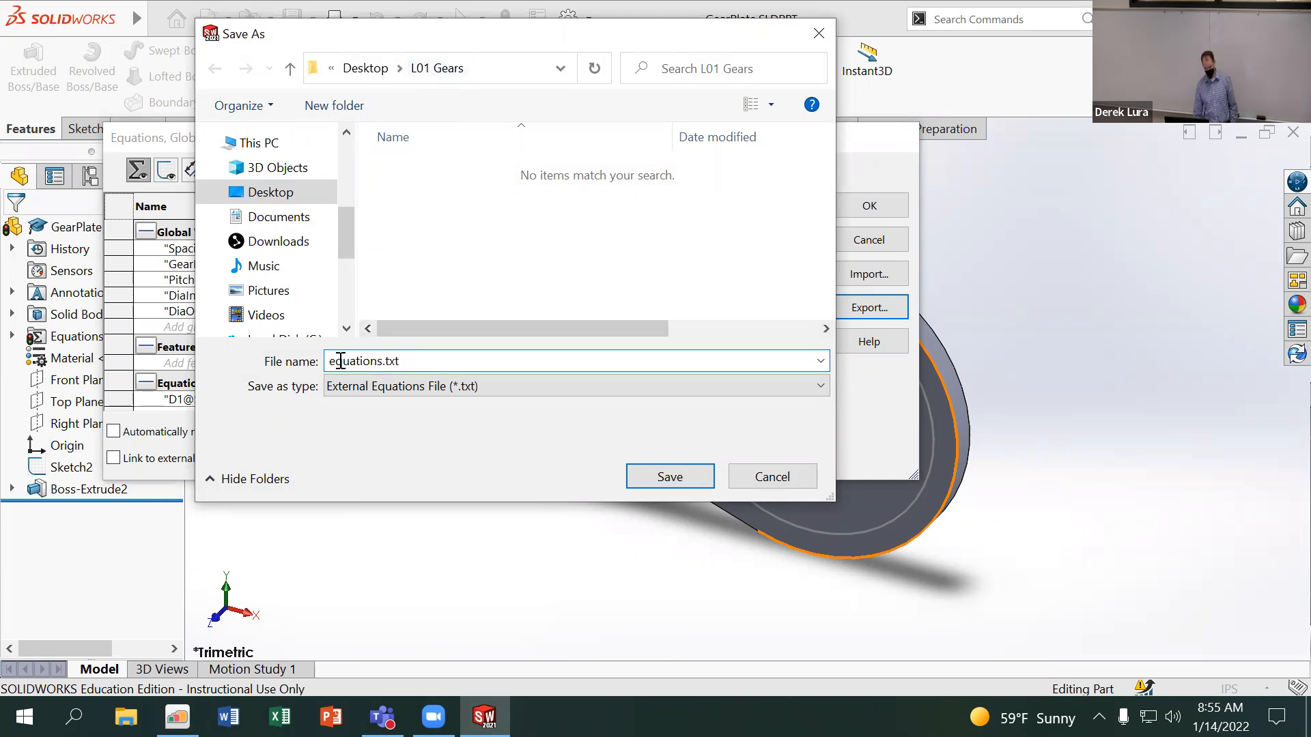
pyautogui.write('GearE')
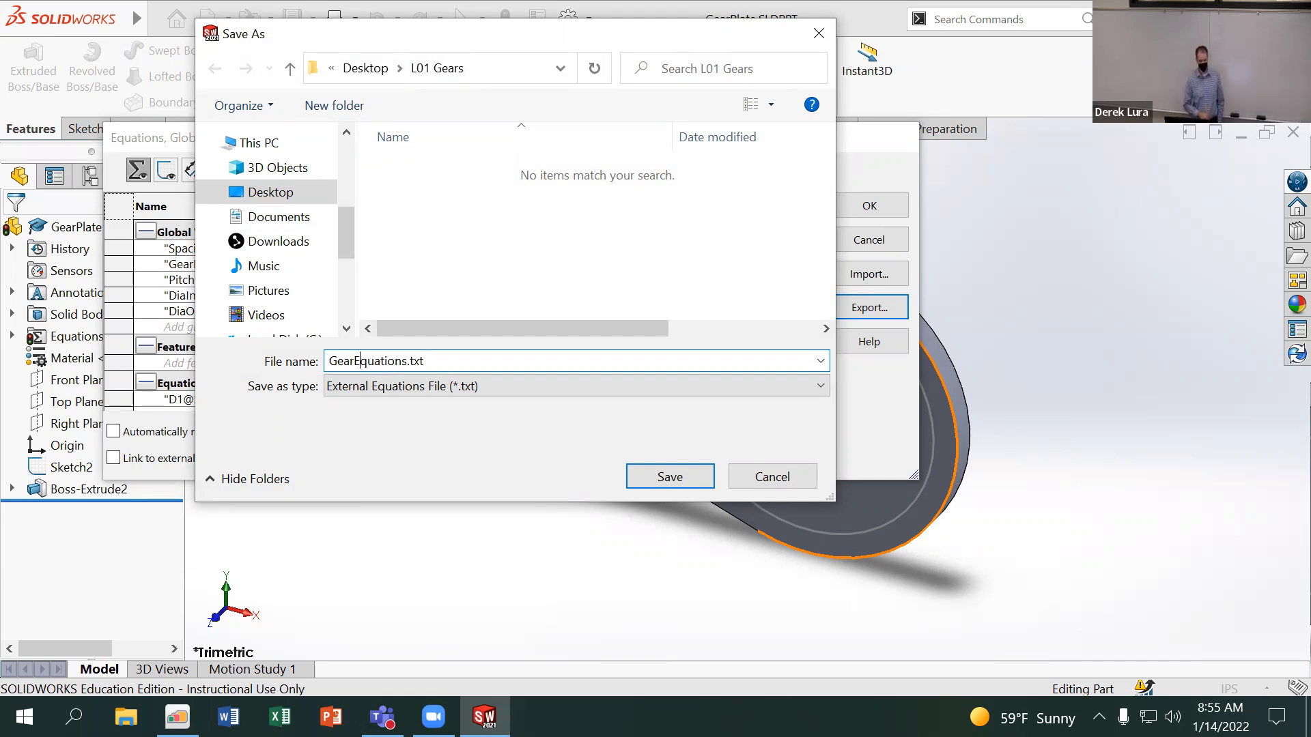
pyautogui.click(646, 477)
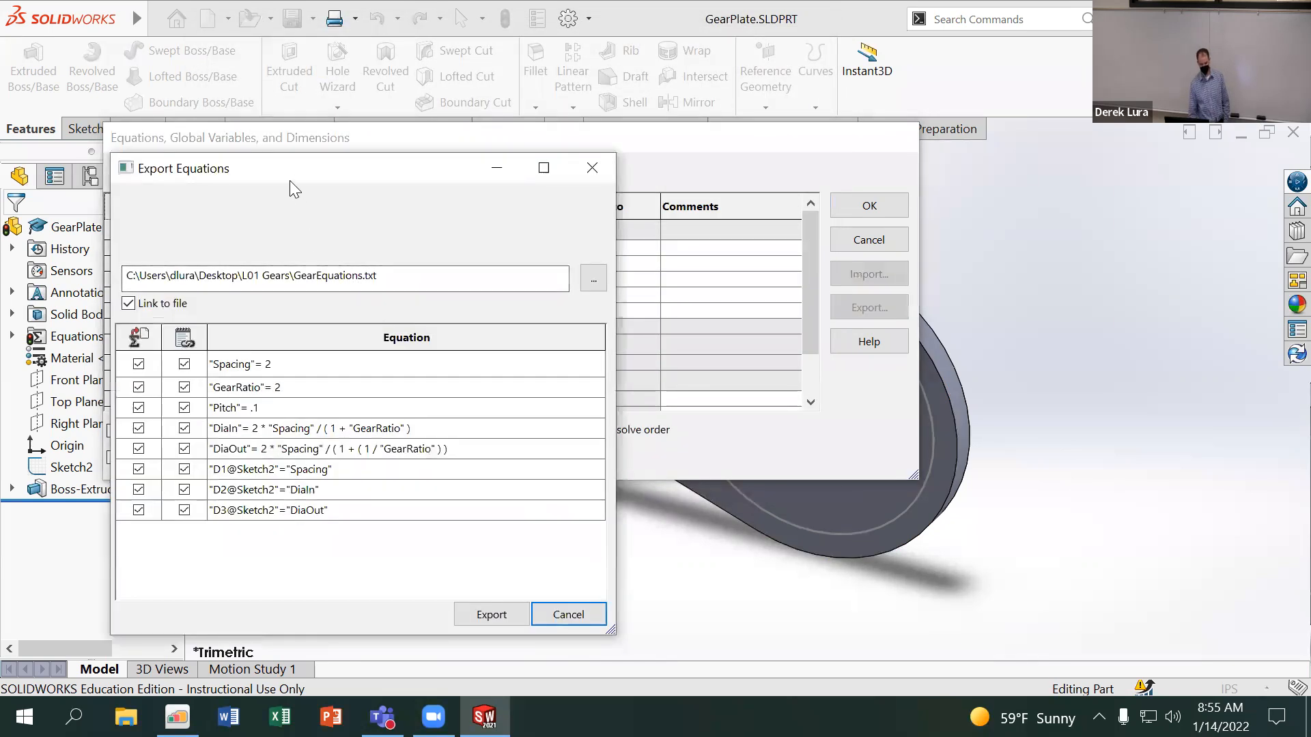
pyautogui.moveTo(289, 175); pyautogui.dragTo(442, 65)
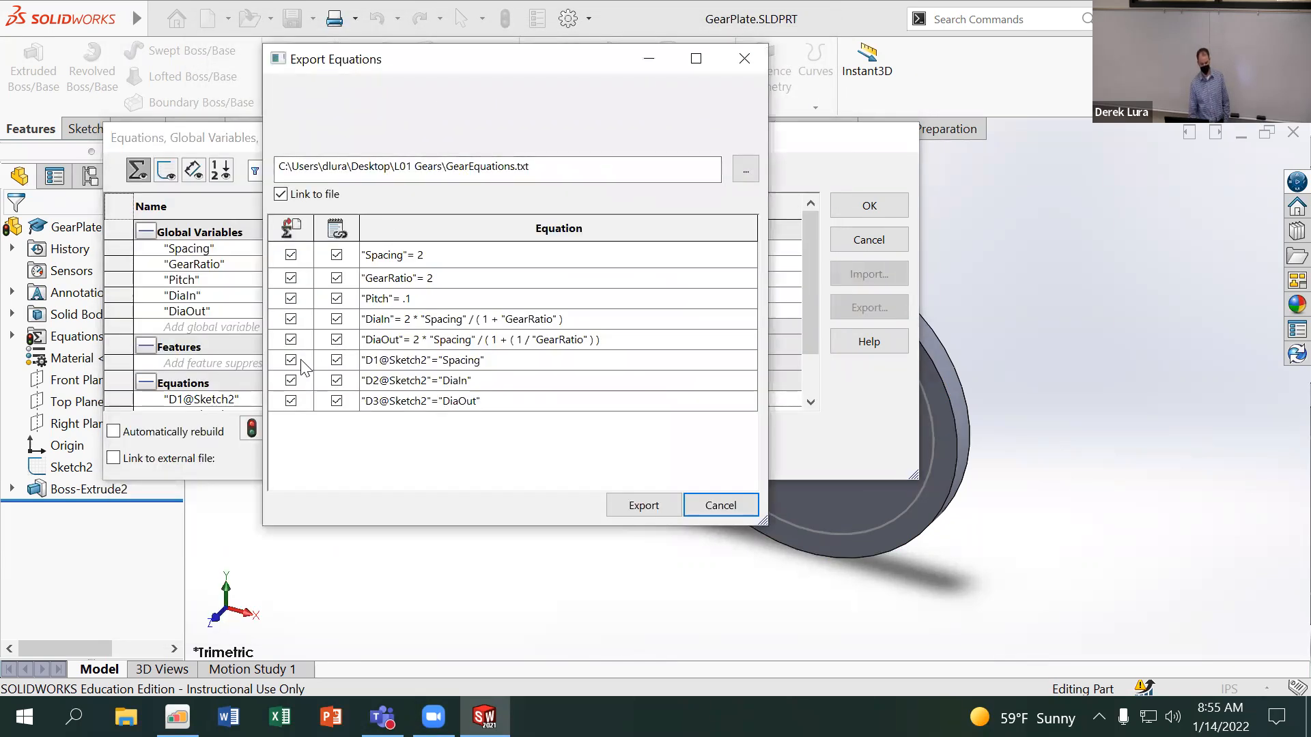
pyautogui.click(336, 362)
pyautogui.click(295, 360)
pyautogui.click(293, 381)
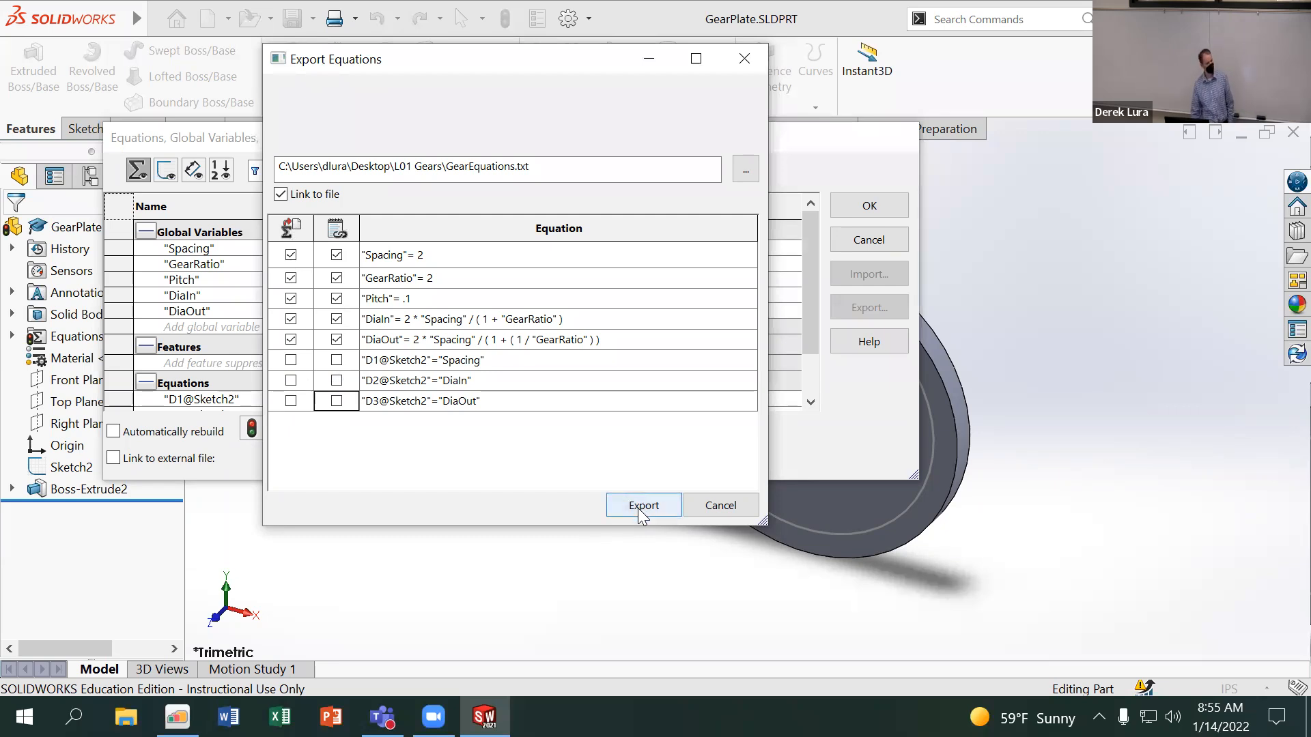
pyautogui.click(688, 505)
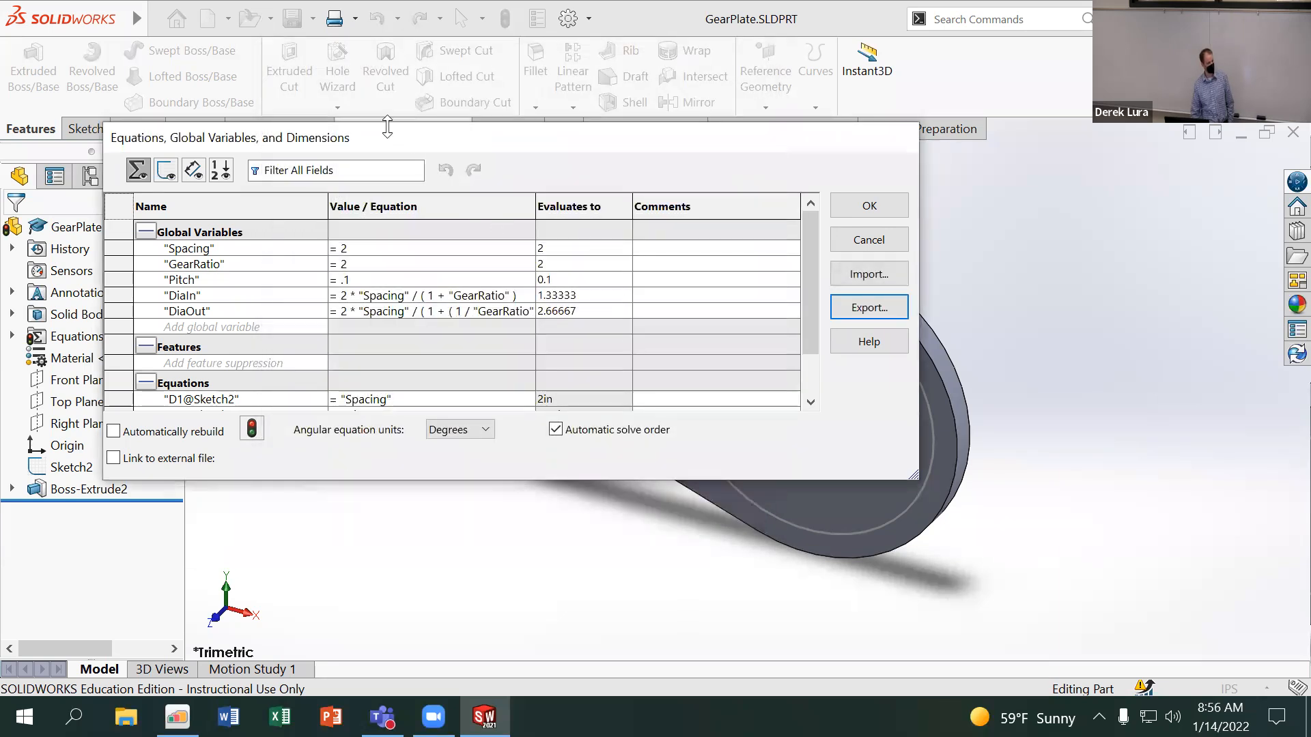
# Start exporting the part's equations to a file named GearEquations.txt in the L01 Gears folder
pyautogui.click(868, 308)
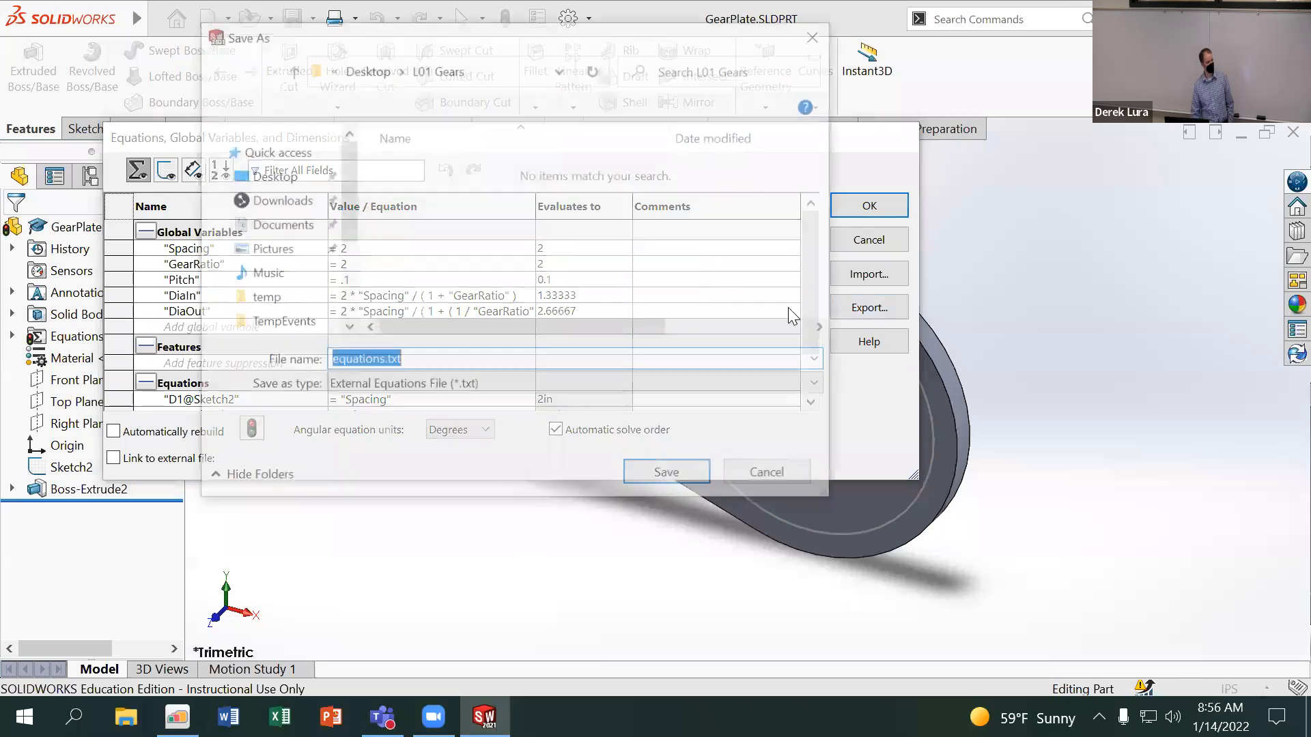
pyautogui.click(329, 360)
pyautogui.write('Gear')
pyautogui.press('Delete')
pyautogui.write('E')
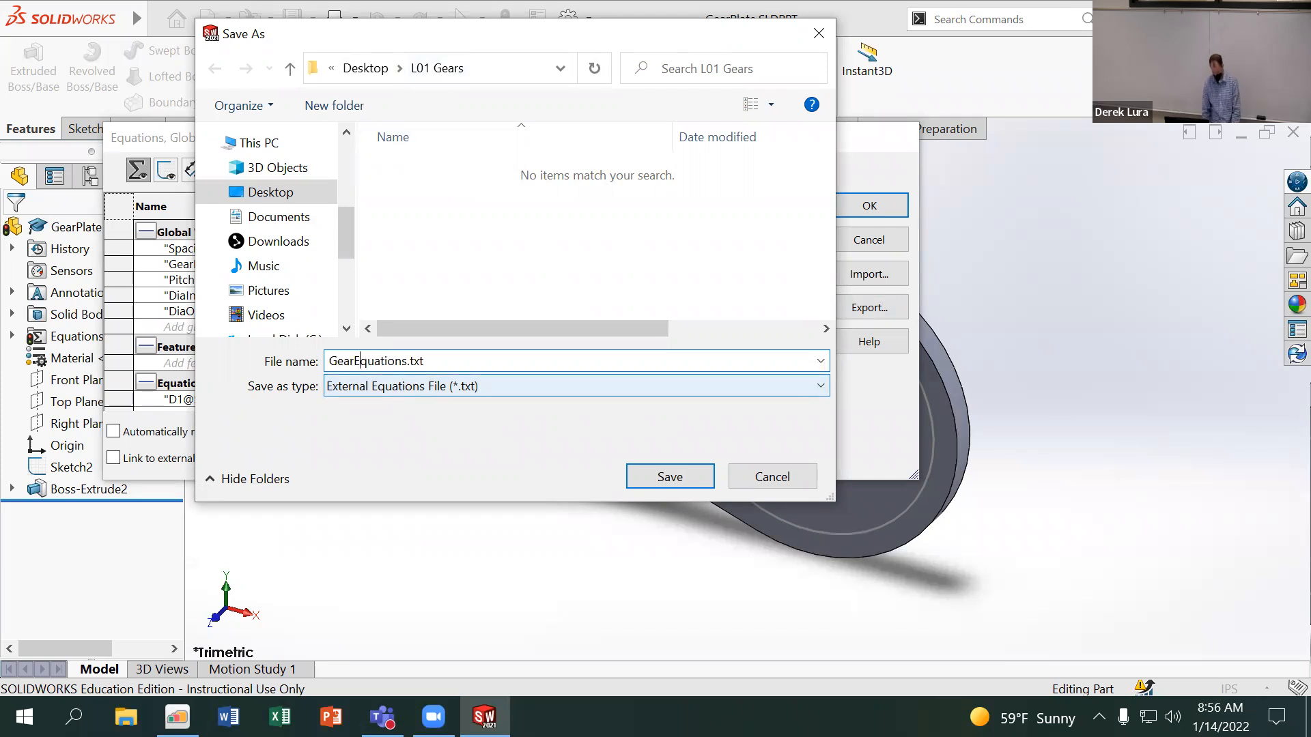
pyautogui.press('Return')
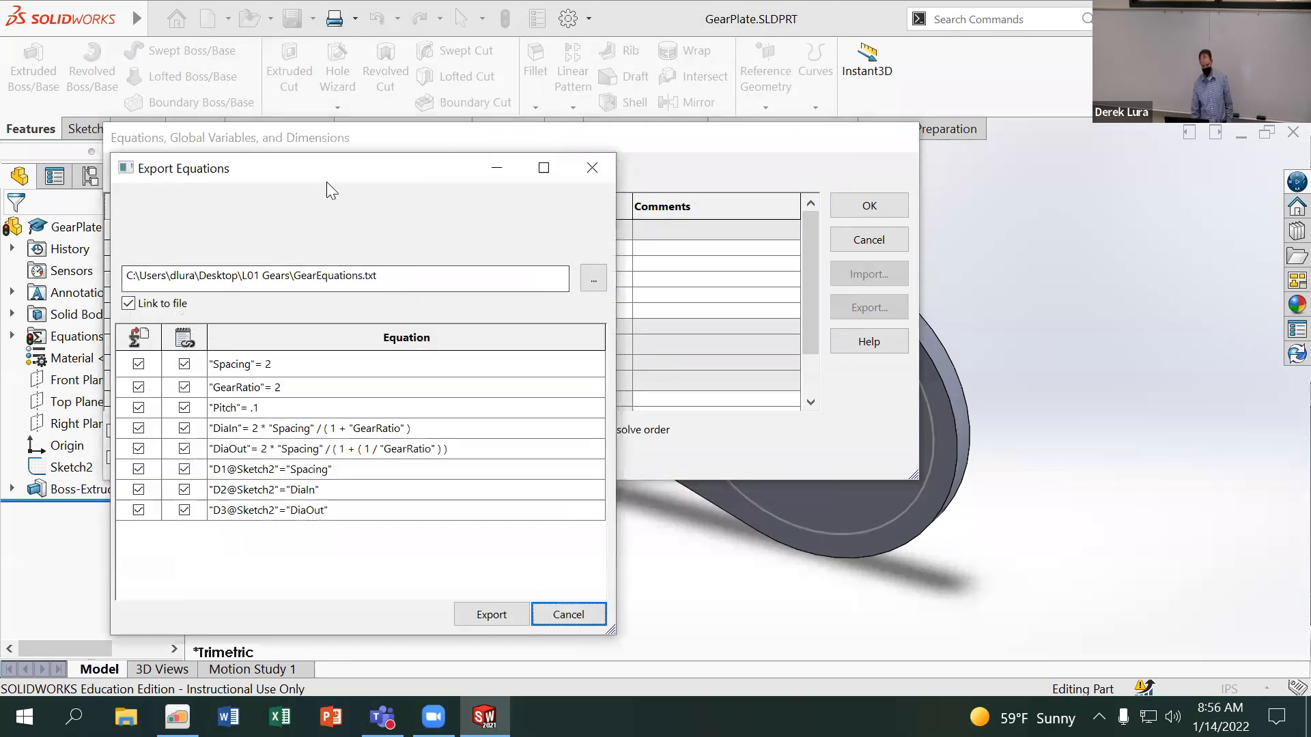
# Exclude the three Sketch2 dimension equations from export and linking, export the global variables linked to the file, and accept the equations
pyautogui.moveTo(341, 169); pyautogui.dragTo(503, 110)
pyautogui.click(300, 409)
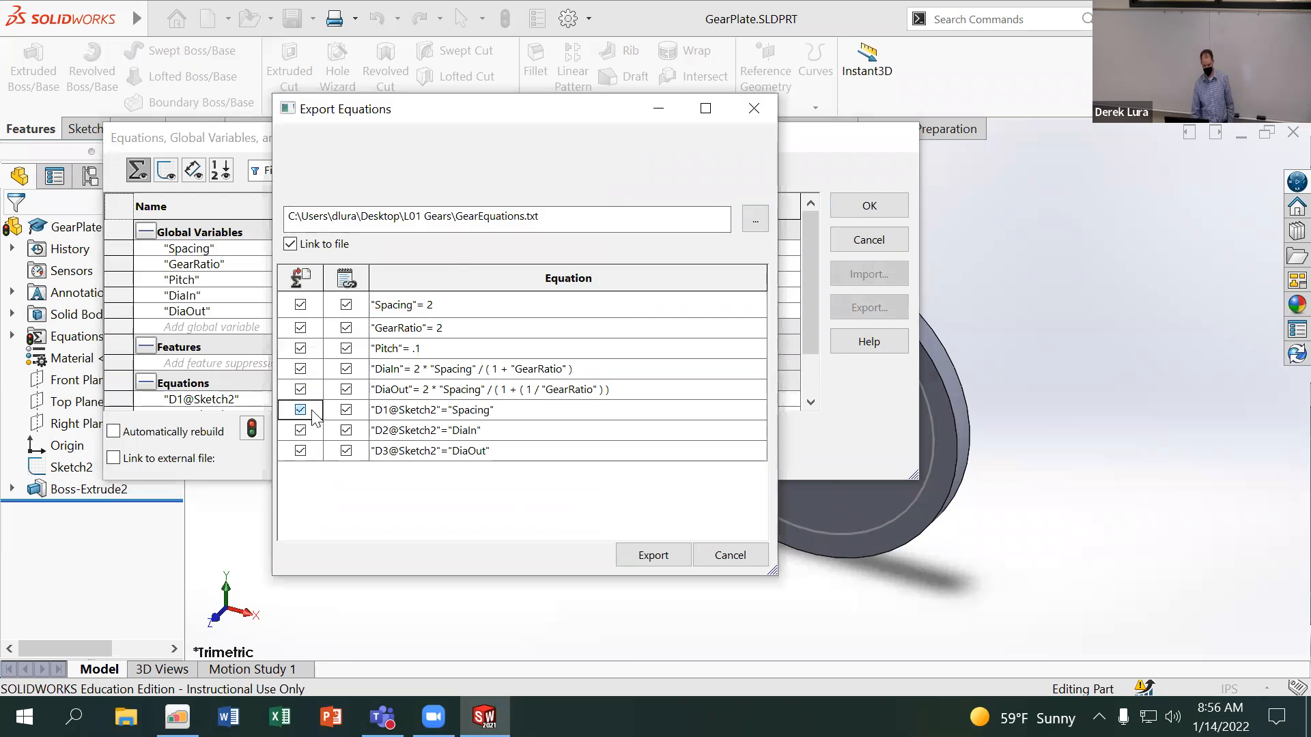
pyautogui.click(346, 410)
pyautogui.click(303, 432)
pyautogui.click(347, 433)
pyautogui.click(345, 453)
pyautogui.click(301, 452)
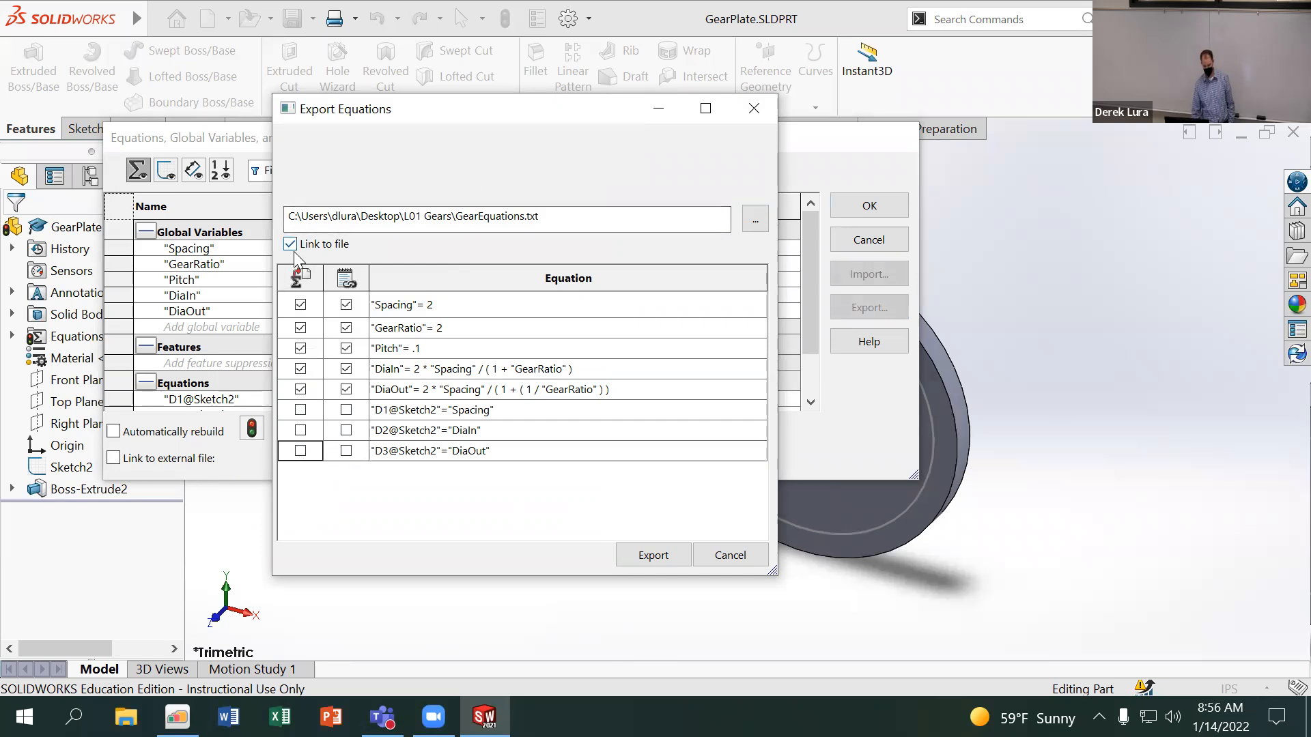
pyautogui.click(644, 554)
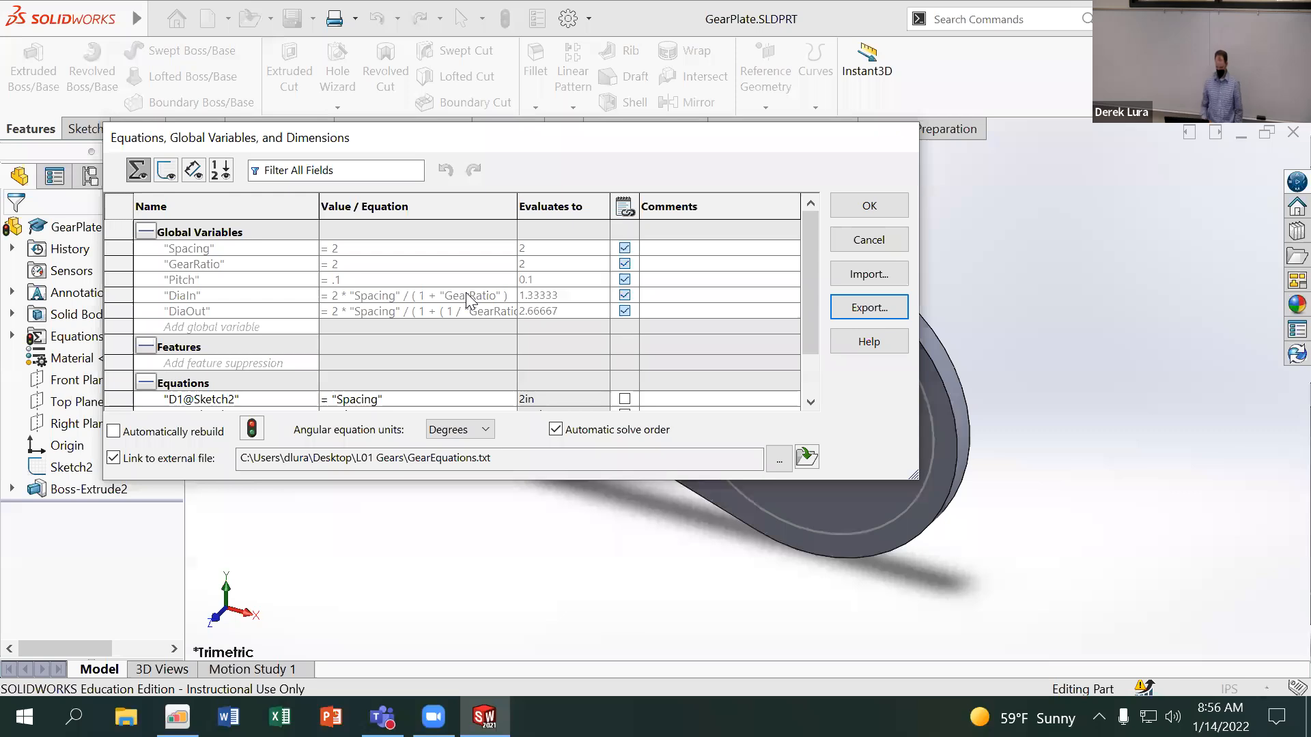
pyautogui.click(858, 207)
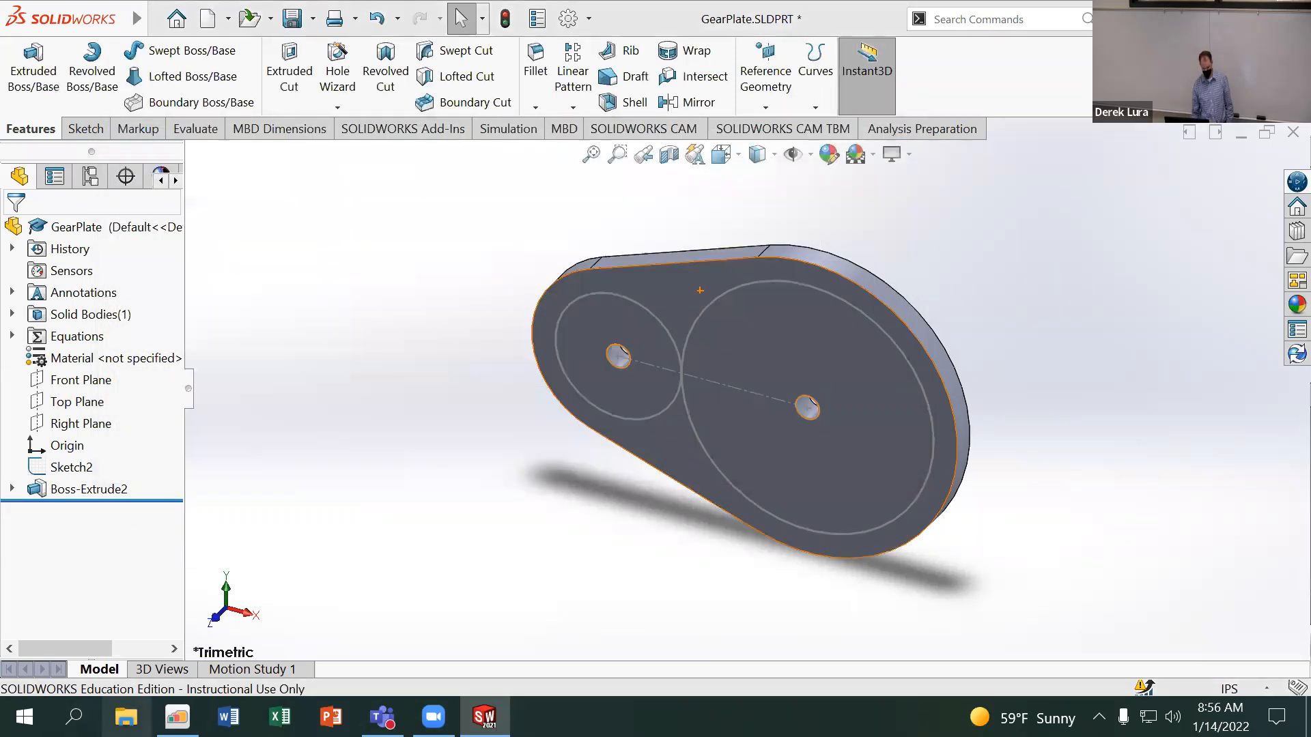
# Open GearEquations.txt in Notepad from the desktop's L01 Gears folder and minimize File Explorer
pyautogui.click(126, 717)
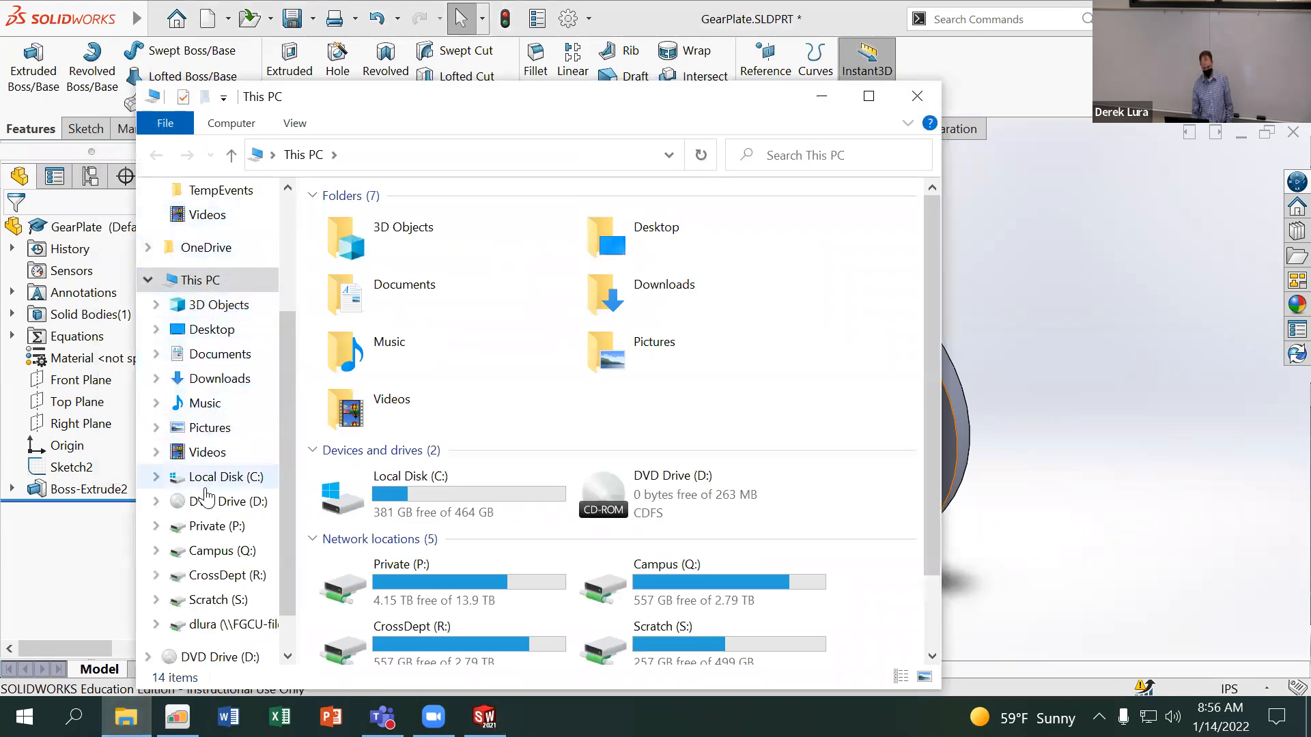
pyautogui.click(210, 330)
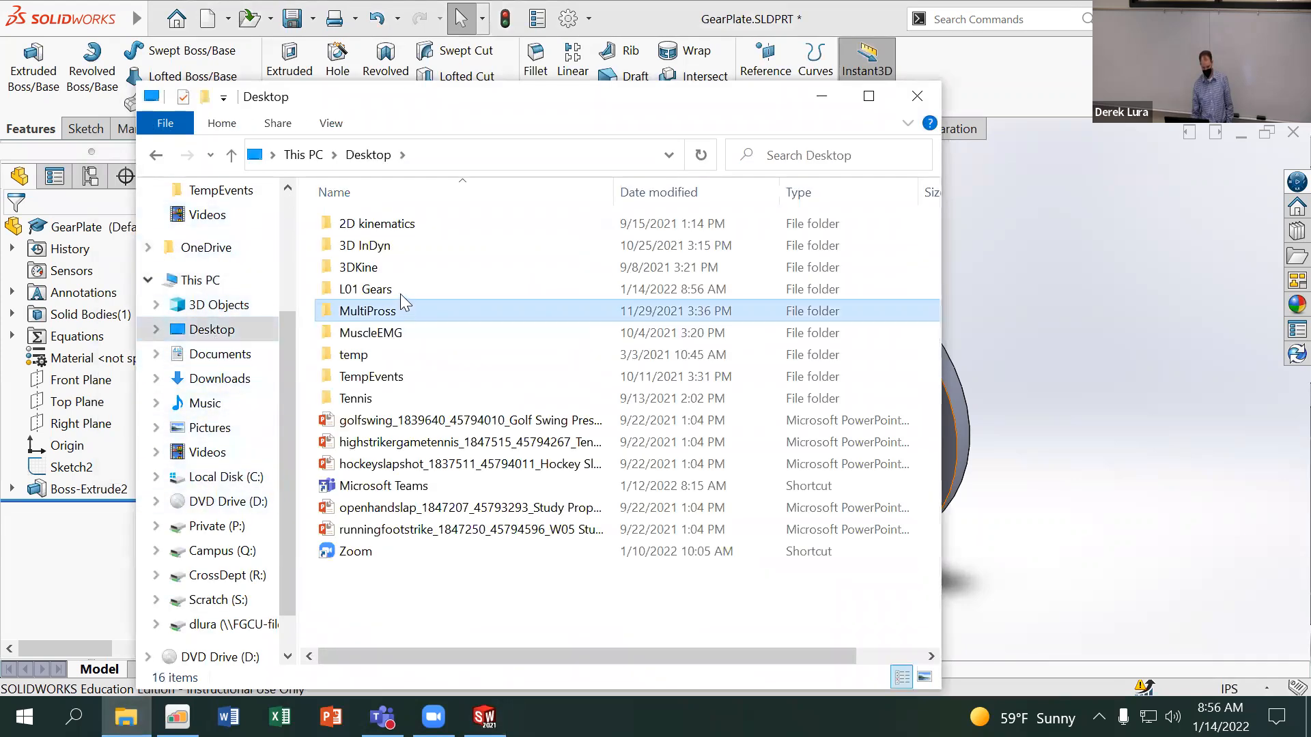
pyautogui.doubleClick(400, 290)
pyautogui.doubleClick(390, 232)
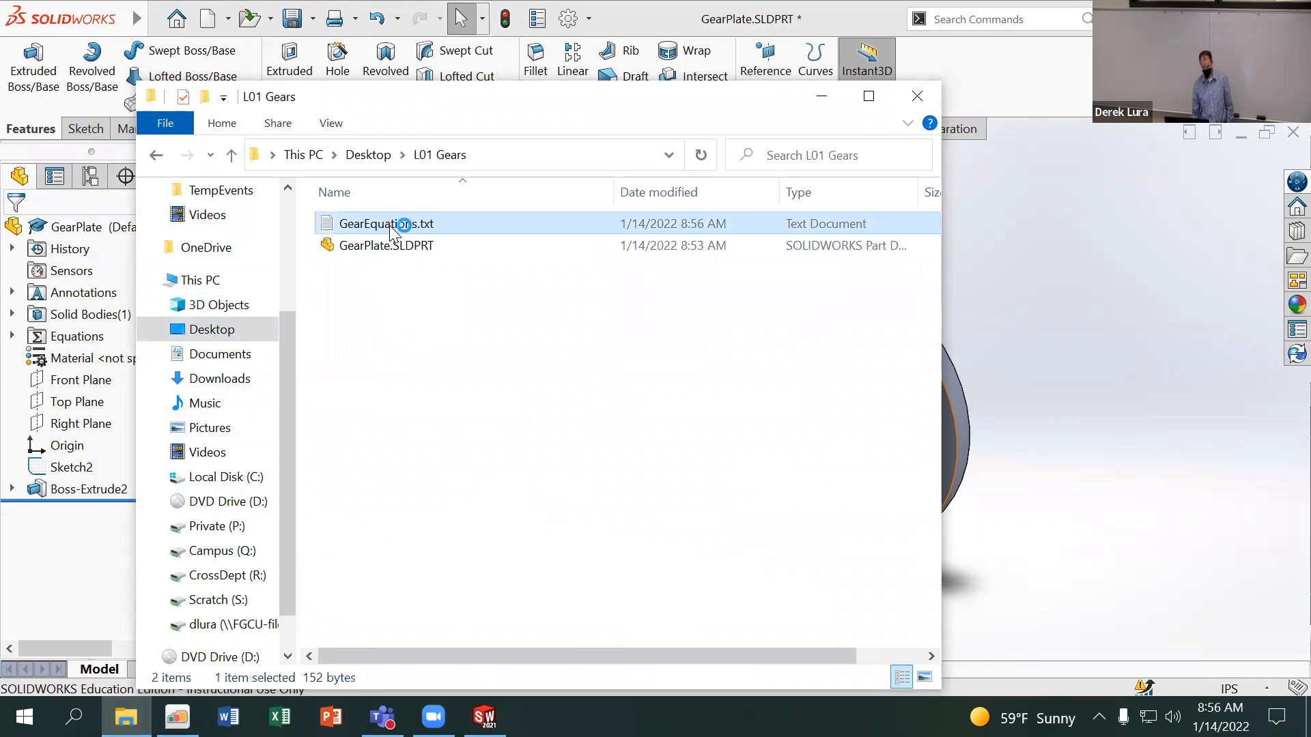
pyautogui.click(877, 129)
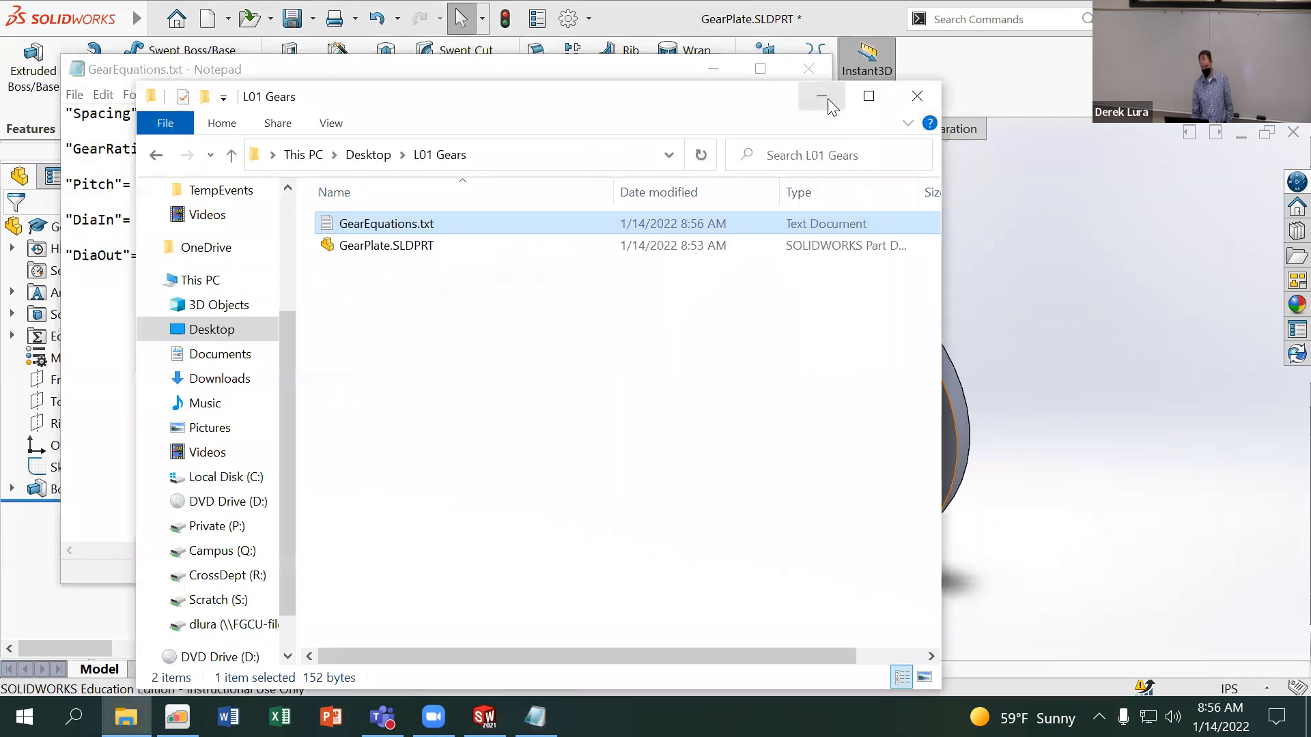
pyautogui.click(828, 96)
# Set GearRatio to 3 and Spacing to 2.5 in the equations text file and save it
pyautogui.click(265, 163)
pyautogui.click(259, 147)
pyautogui.press('BackSpace')
pyautogui.write('3')
pyautogui.press('Up')
pyautogui.press('Up')
pyautogui.press('End')
pyautogui.write('.5')
pyautogui.click(75, 95)
pyautogui.click(103, 180)
# Rebuild the GearPlate part in SOLIDWORKS, compare it side by side with the equations file, and close Notepad
pyautogui.click(713, 69)
pyautogui.click(505, 19)
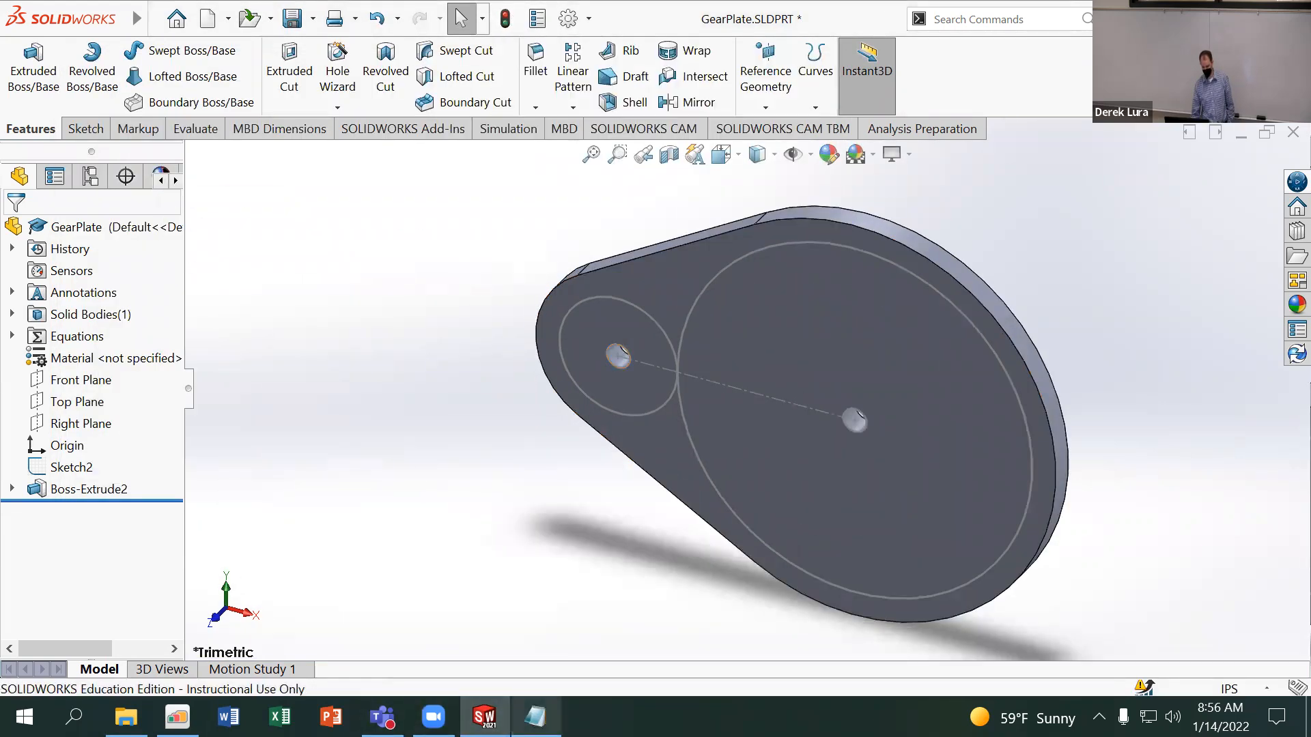
pyautogui.click(535, 717)
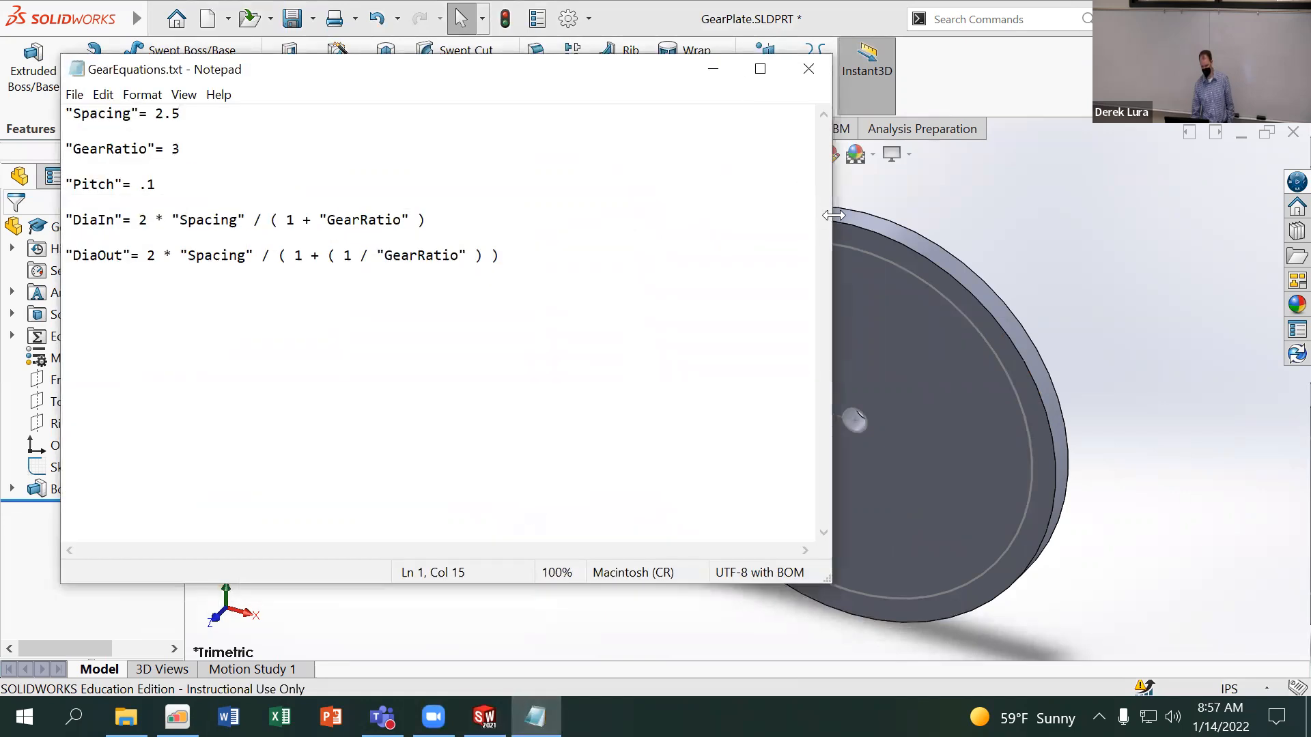
pyautogui.moveTo(833, 215); pyautogui.dragTo(552, 212)
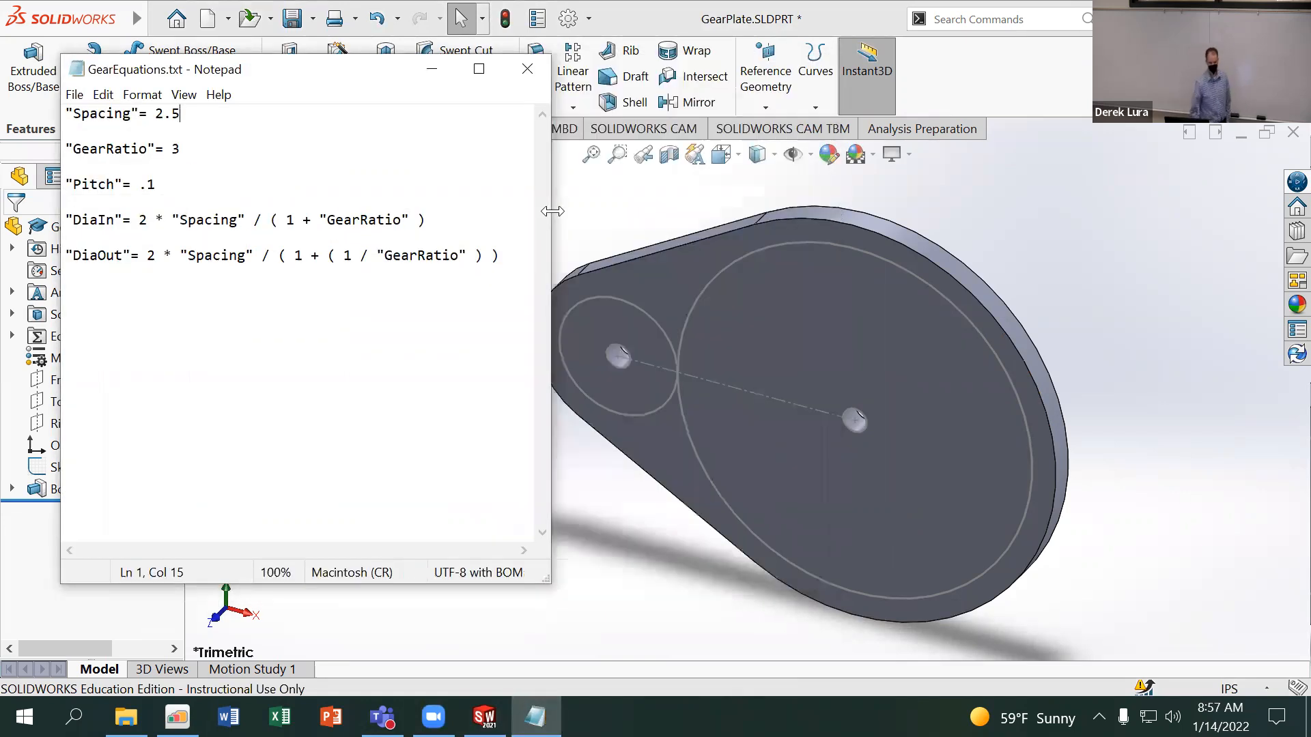
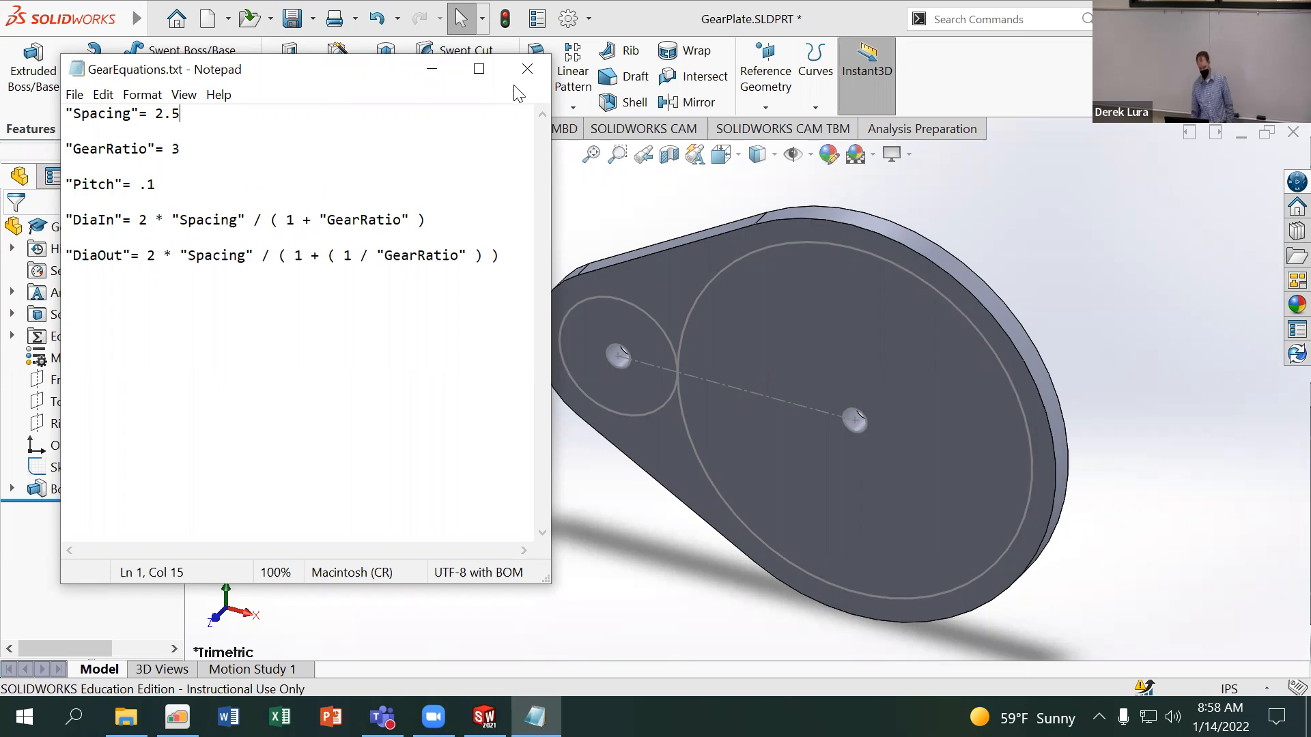
pyautogui.click(527, 69)
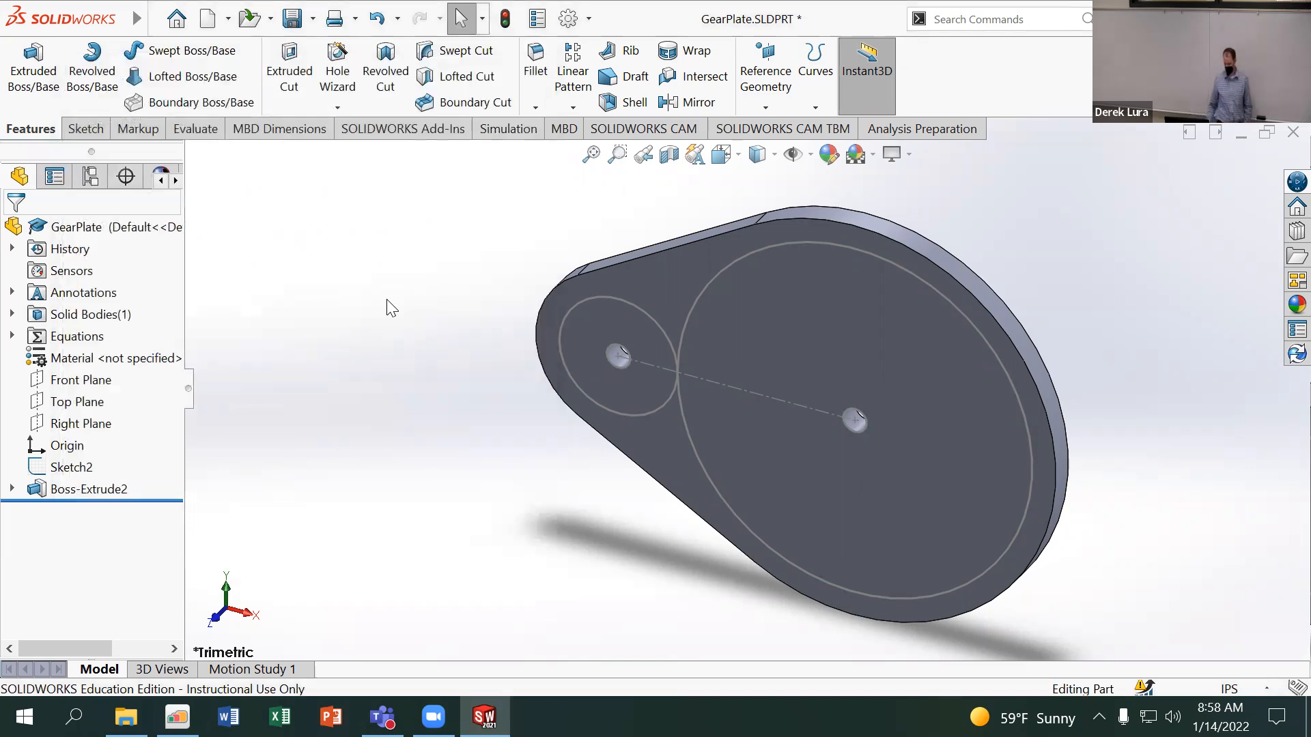
# Create a new SOLIDWORKS part document
pyautogui.click(157, 21)
pyautogui.click(171, 50)
pyautogui.click(157, 20)
pyautogui.click(177, 51)
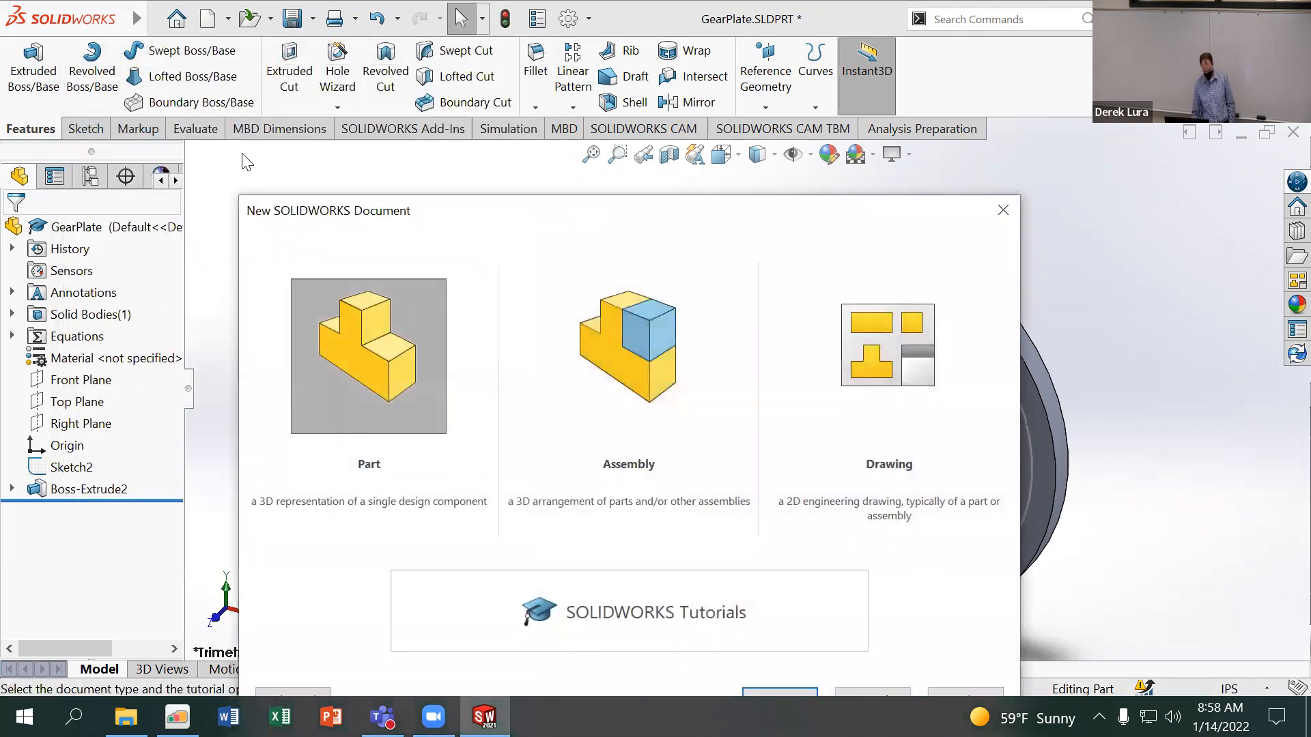
pyautogui.click(415, 412)
pyautogui.moveTo(664, 214); pyautogui.dragTo(637, 132)
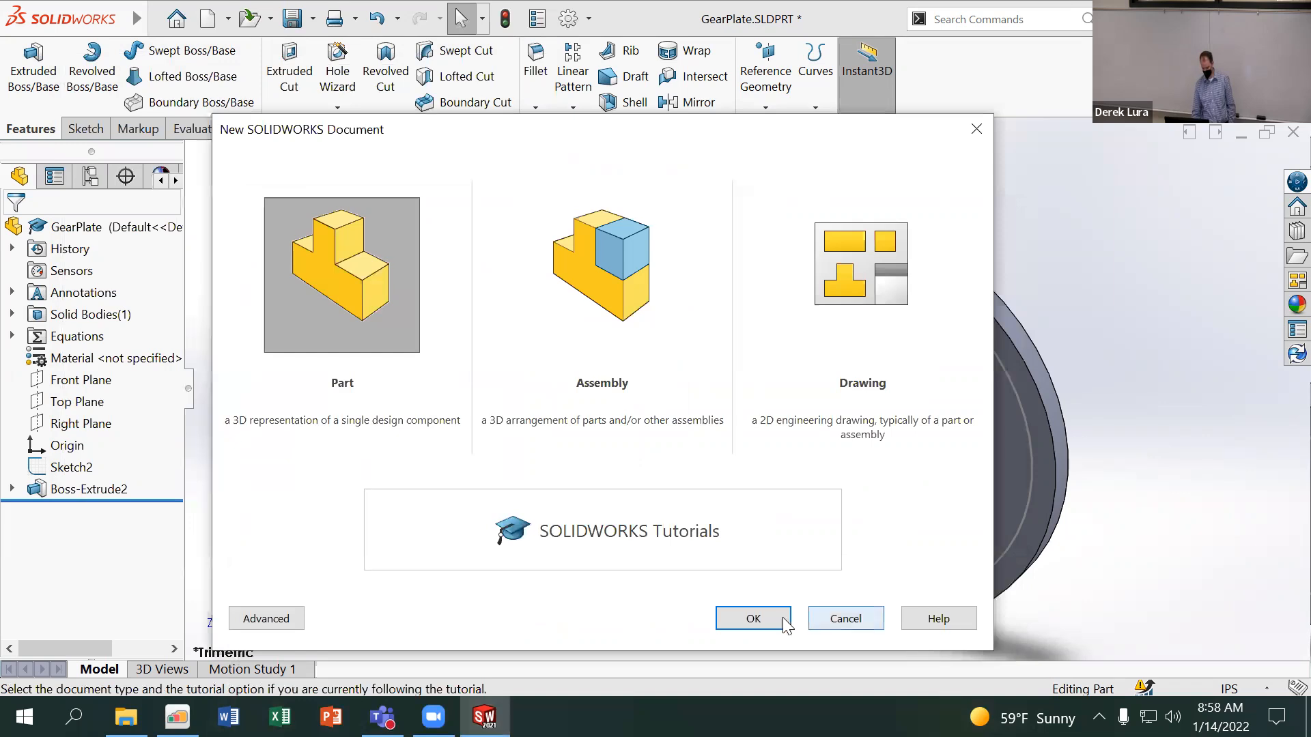
pyautogui.click(756, 619)
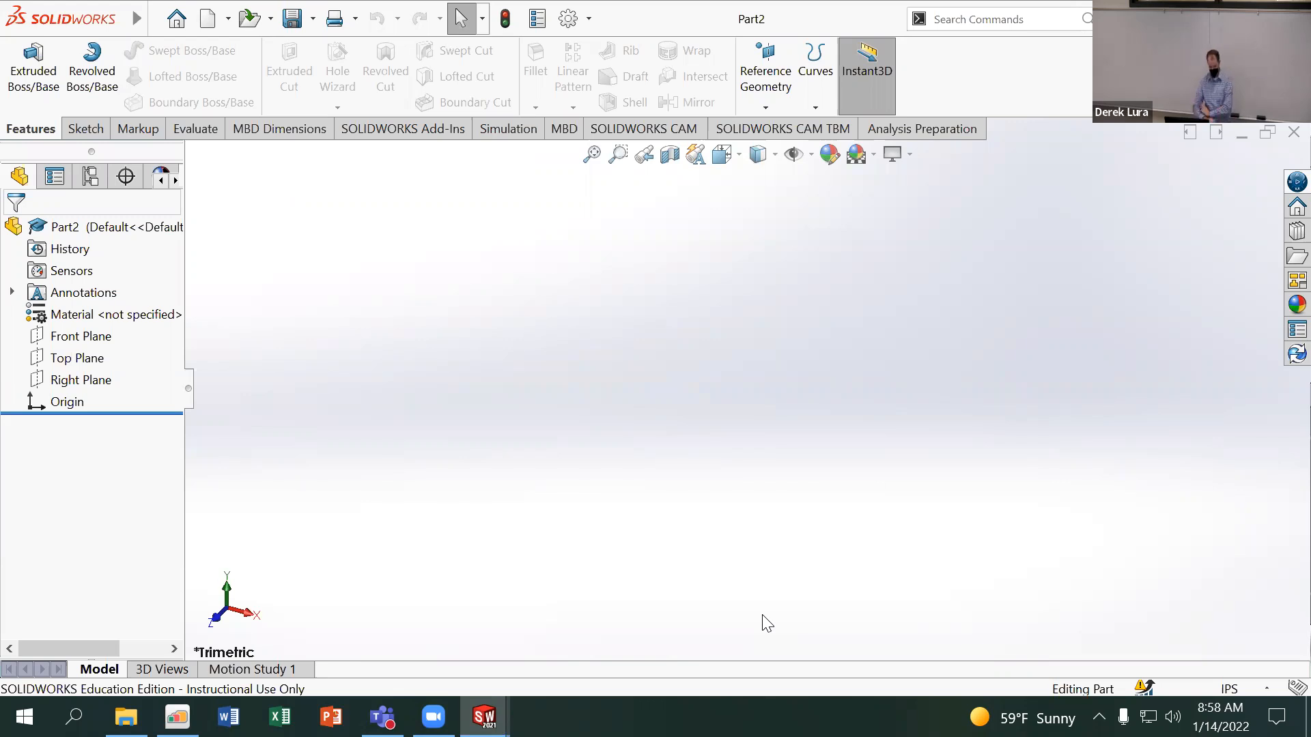
# Save the new part as GearIn in the L01 Gears folder
pyautogui.moveTo(108, 13)
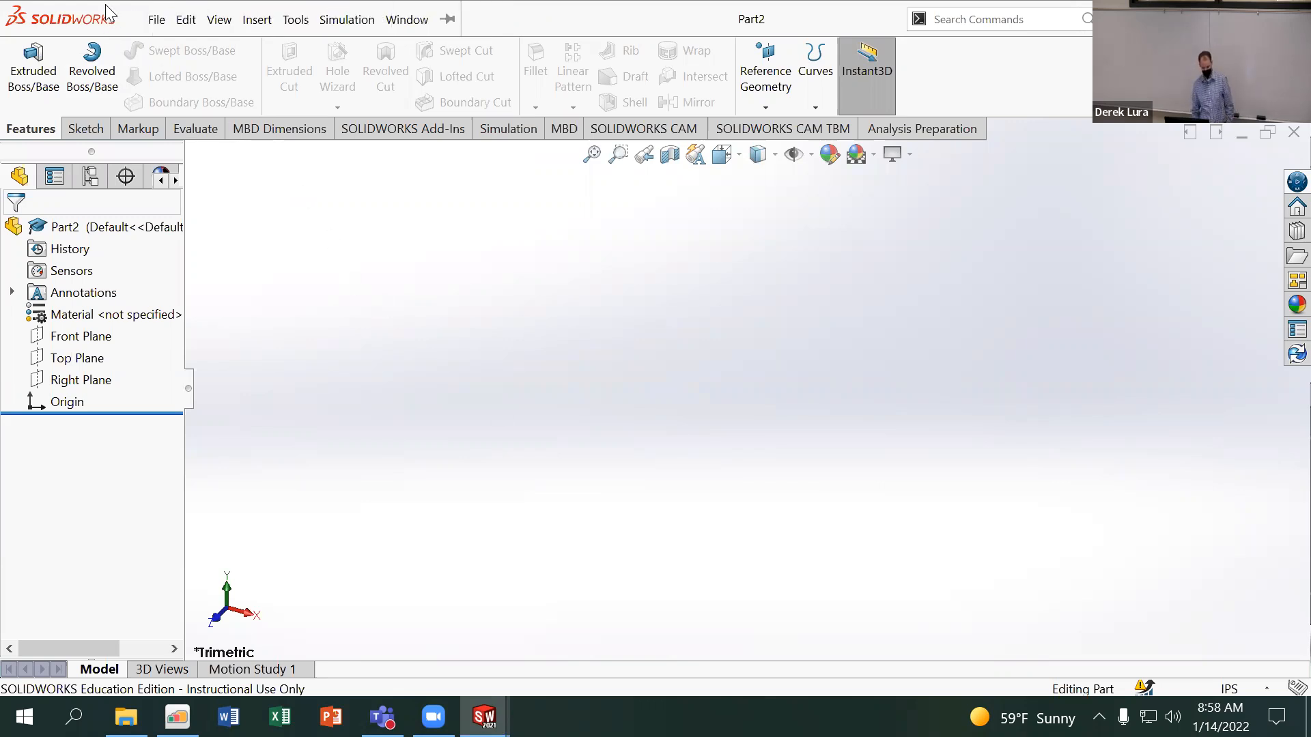
pyautogui.click(184, 21)
pyautogui.moveTo(159, 20)
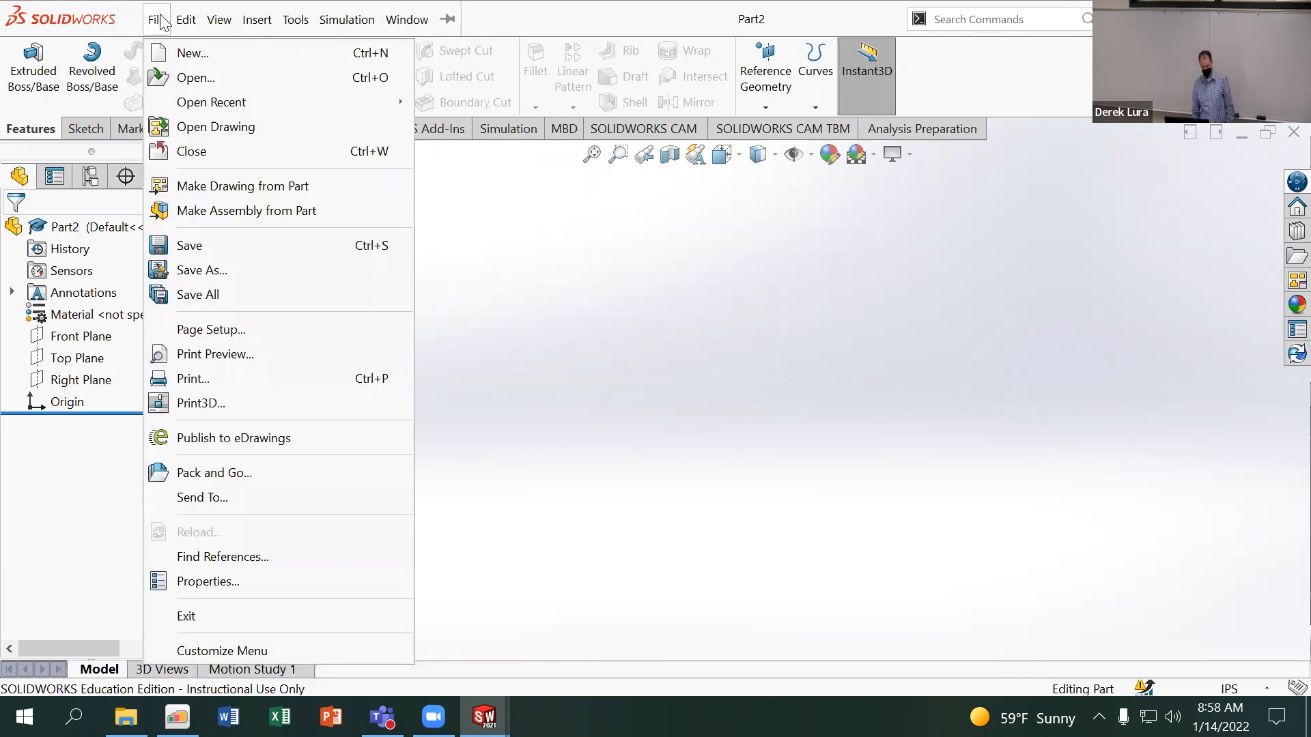
pyautogui.click(219, 269)
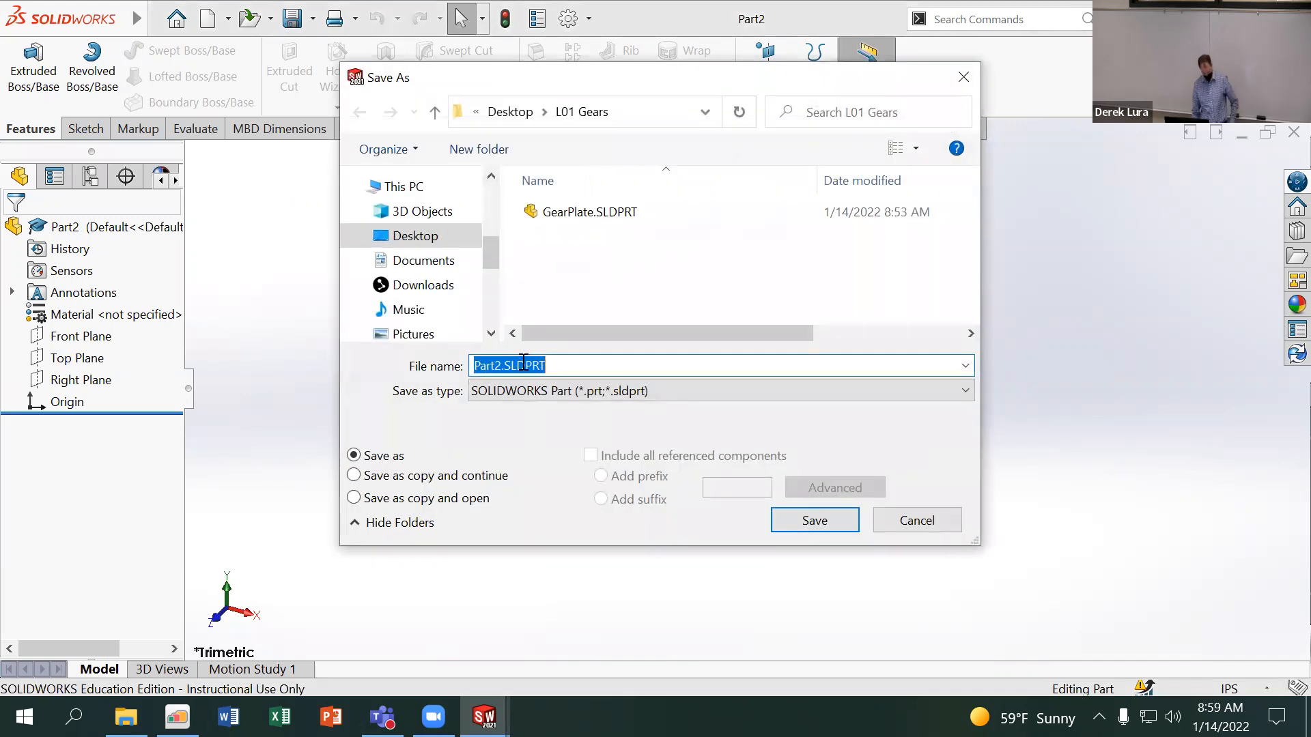
pyautogui.write('GearIn')
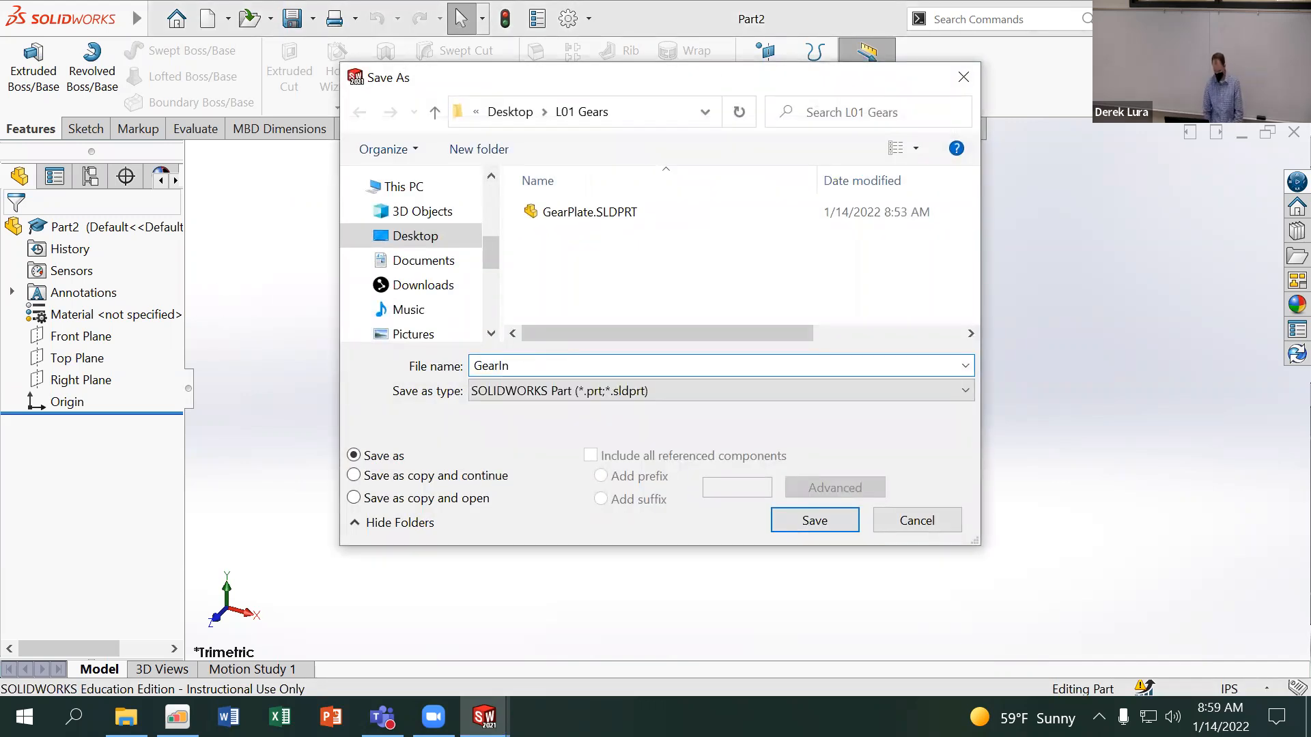
pyautogui.press('Return')
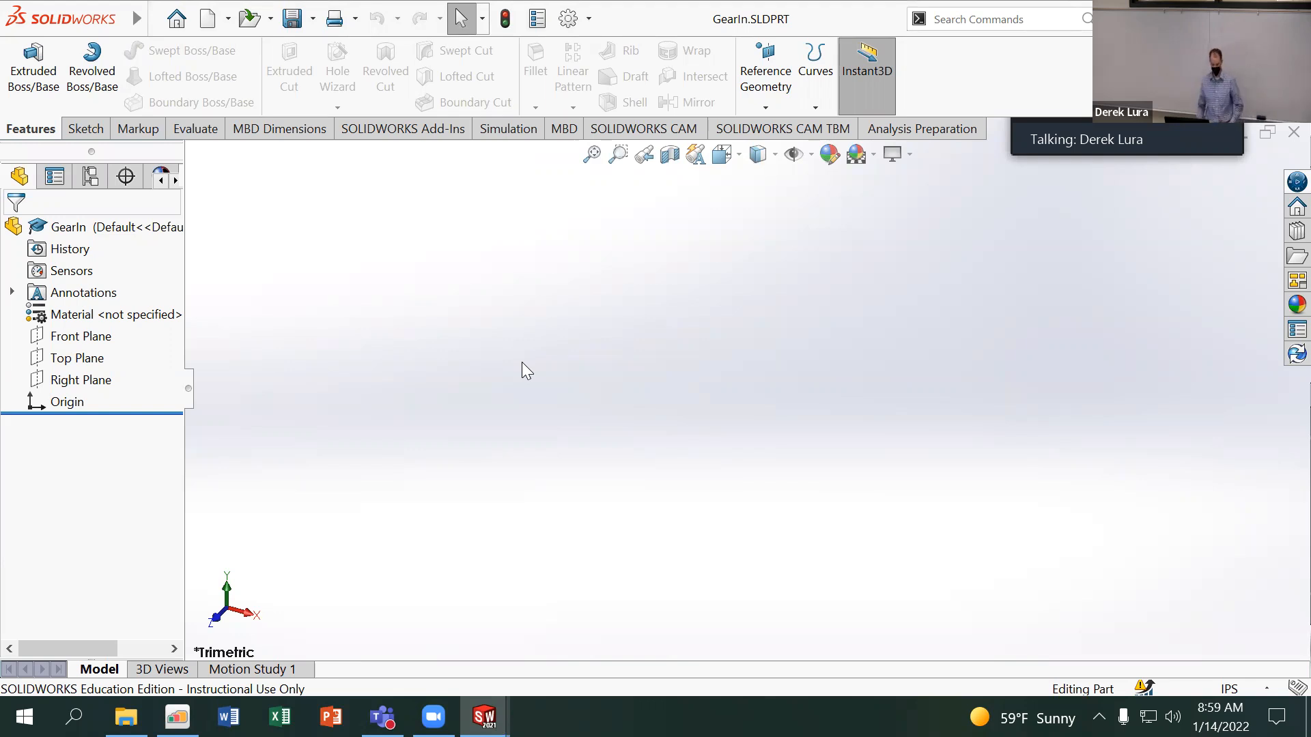
# Import all the equations from GearEquations.txt into the GearIn part, keeping them linked to the external file
pyautogui.moveTo(66, 8)
pyautogui.click(157, 17)
pyautogui.moveTo(296, 12)
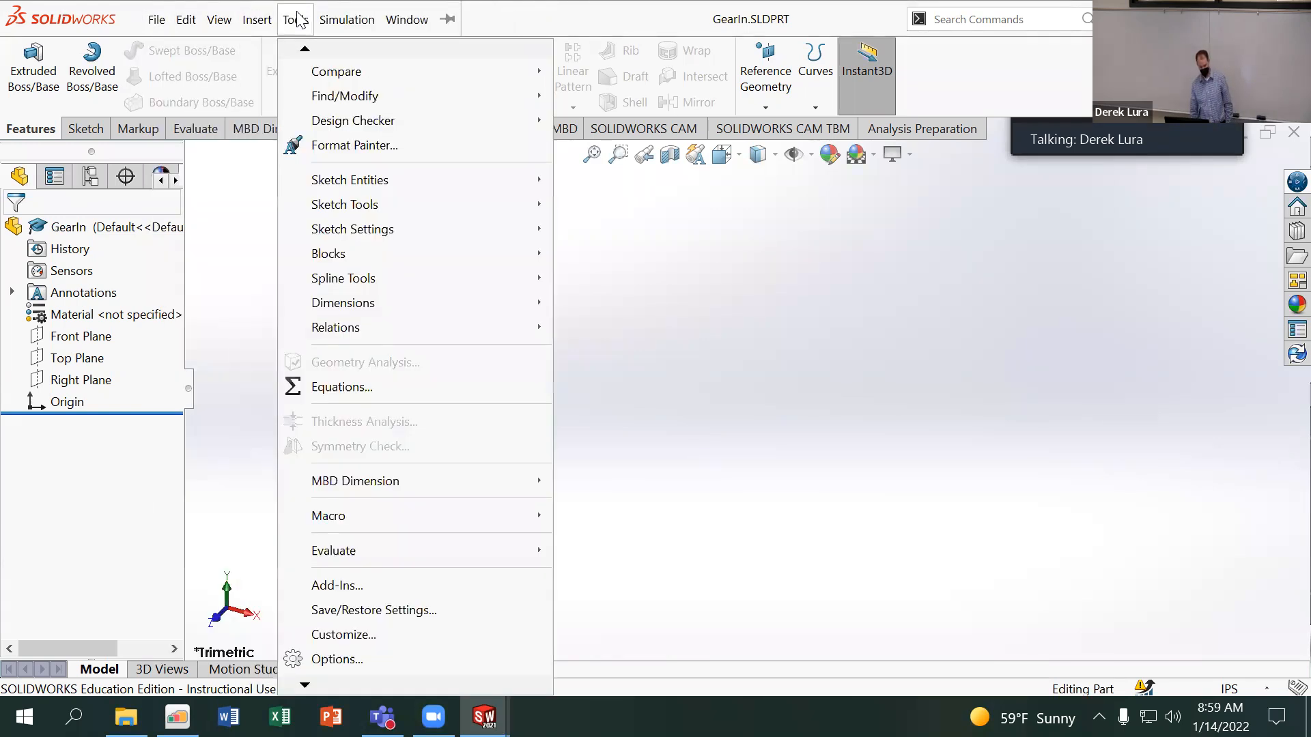
pyautogui.click(373, 388)
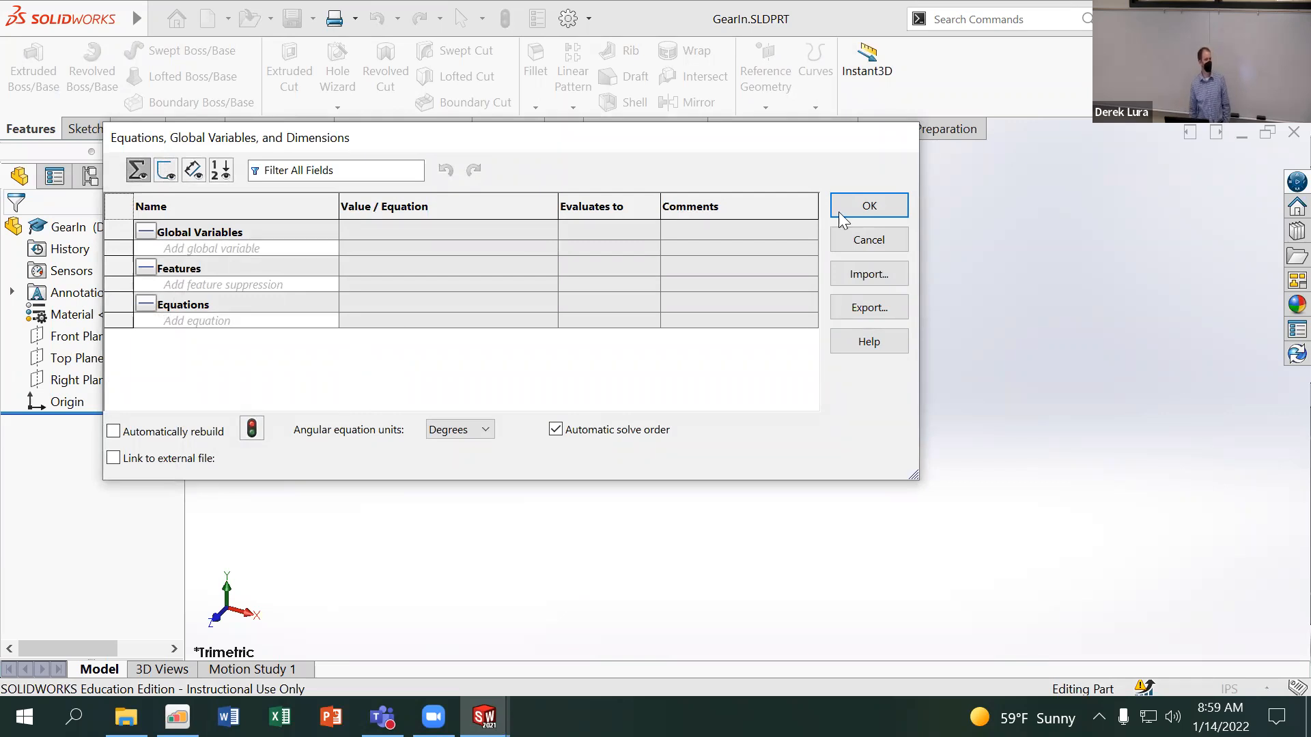
pyautogui.click(881, 275)
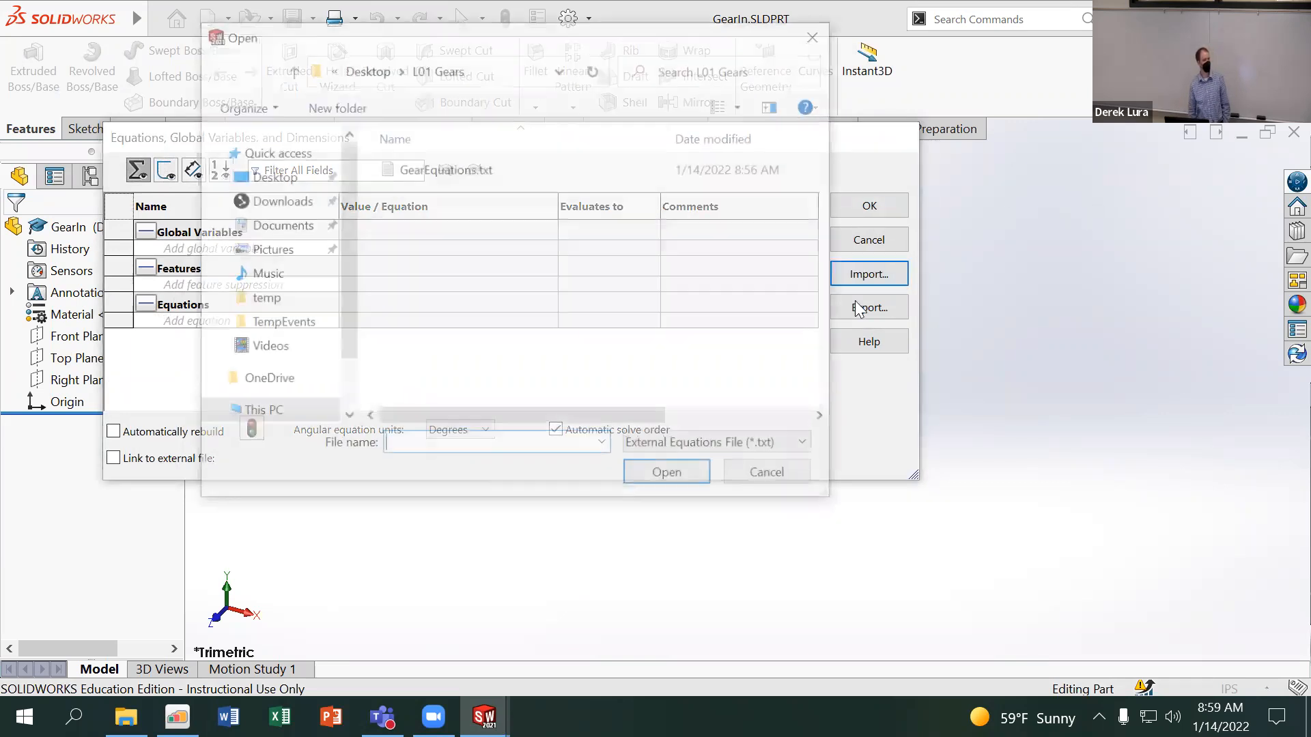
pyautogui.click(488, 174)
pyautogui.click(655, 477)
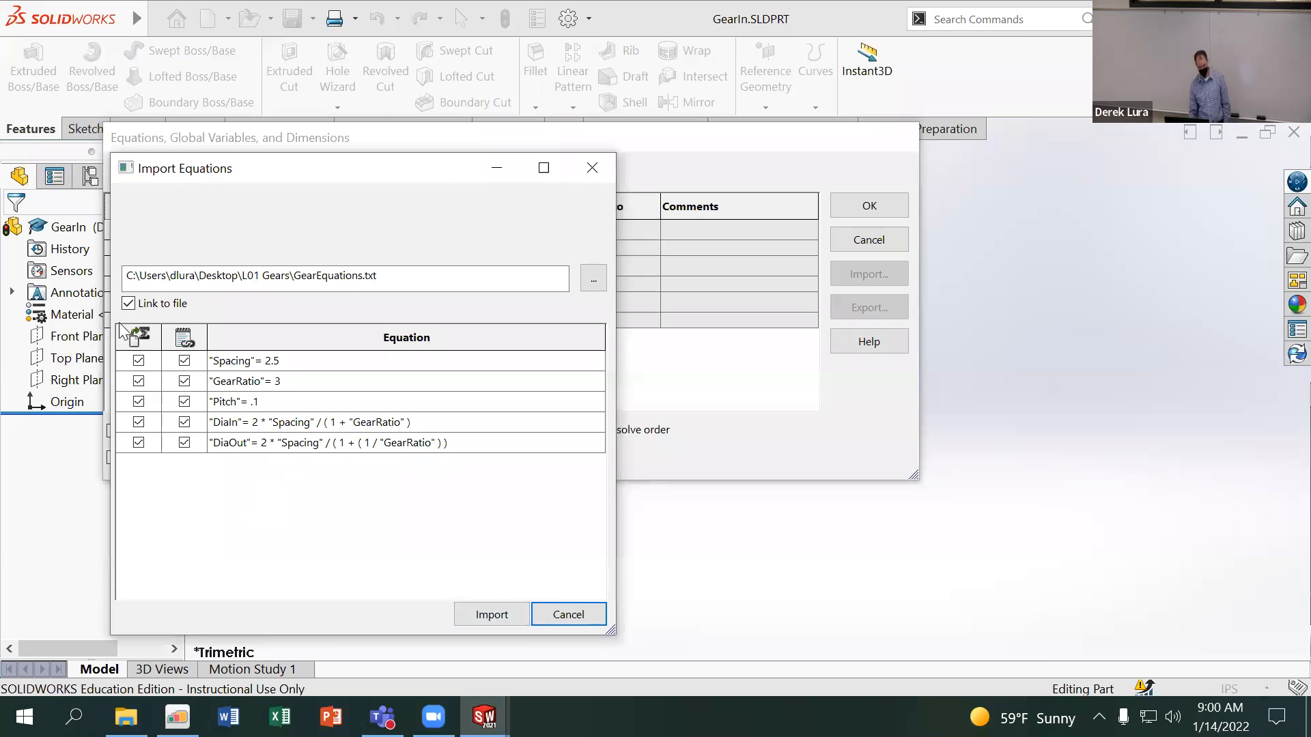
pyautogui.click(493, 614)
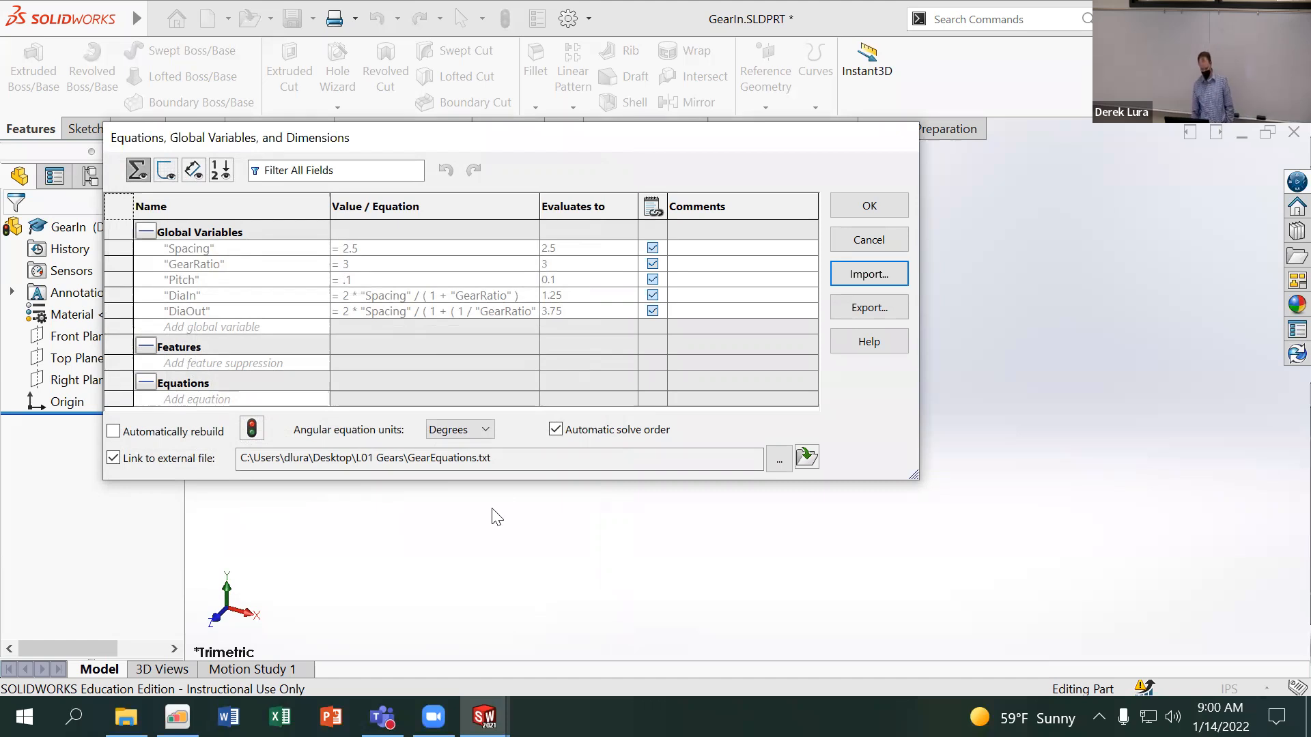
pyautogui.click(839, 204)
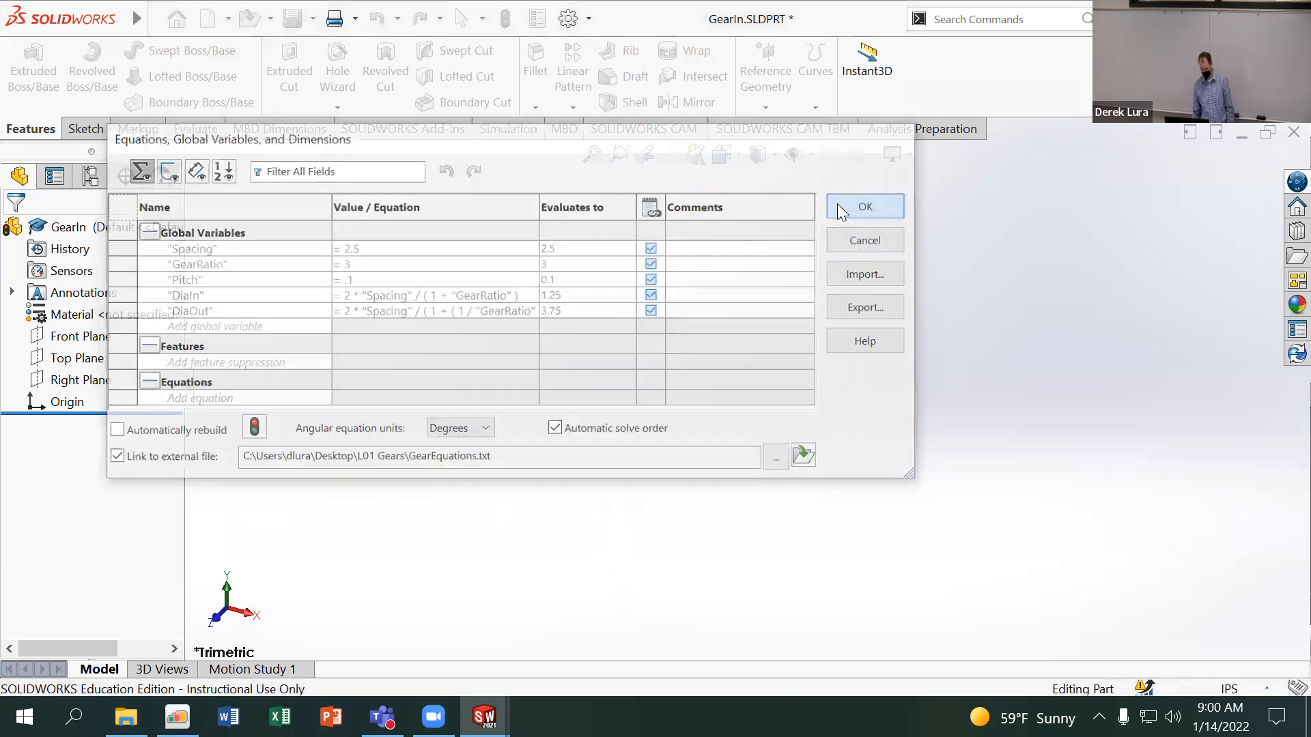
# Start a new sketch on the Front Plane
pyautogui.click(60, 357)
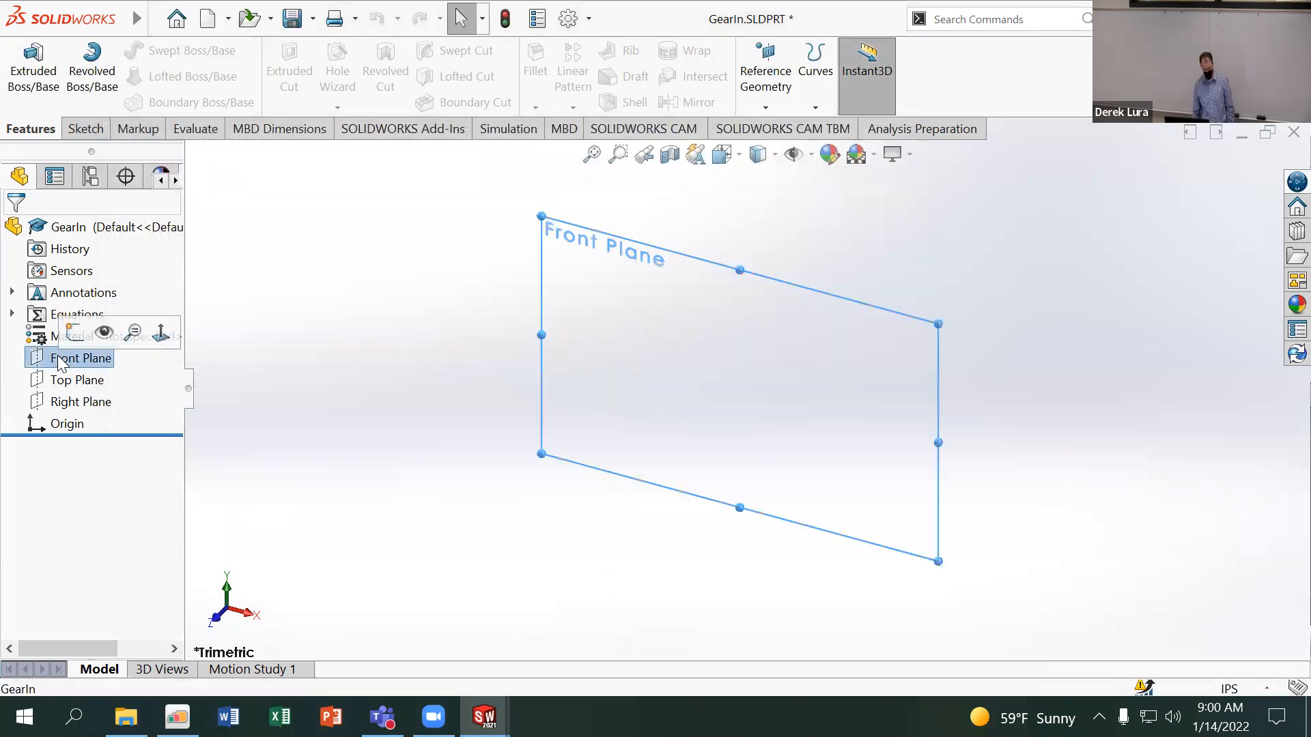
pyautogui.click(72, 333)
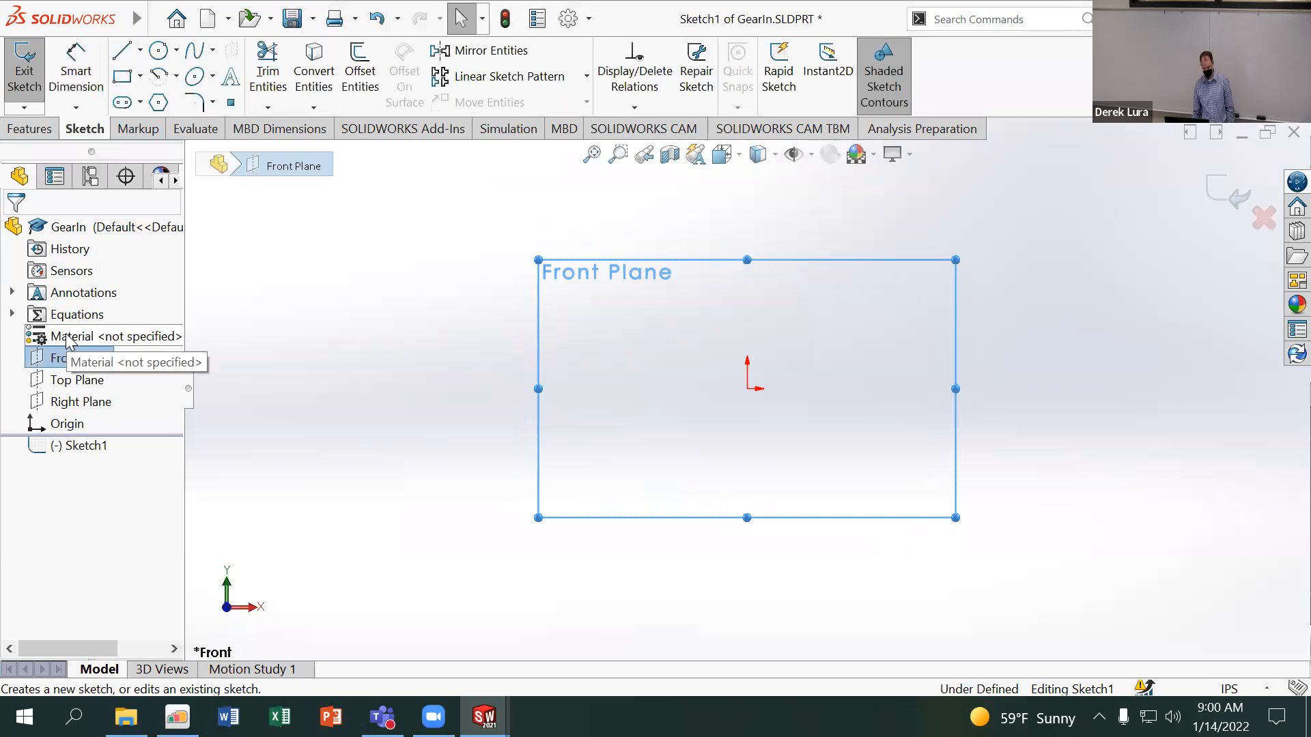
# Sketch a circle centred on the origin and set its diameter to 0.25 in
pyautogui.click(159, 50)
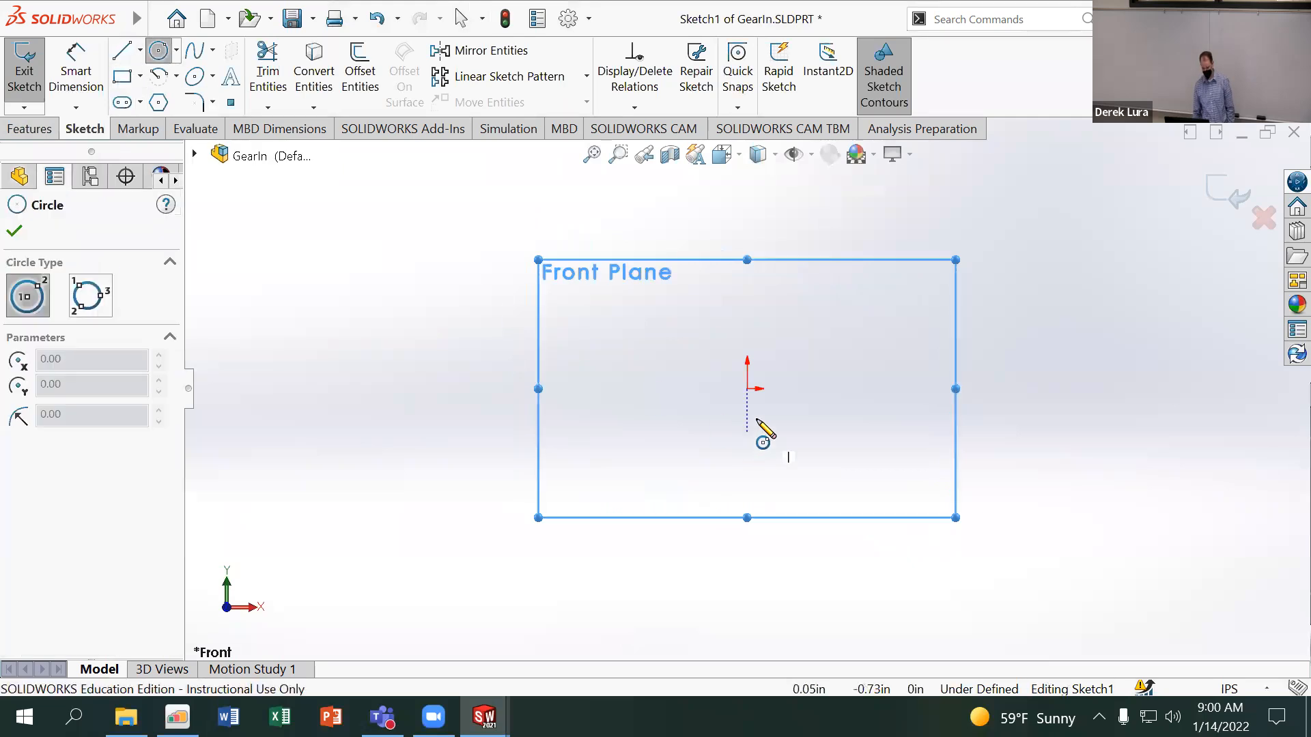
pyautogui.click(747, 389)
pyautogui.click(774, 415)
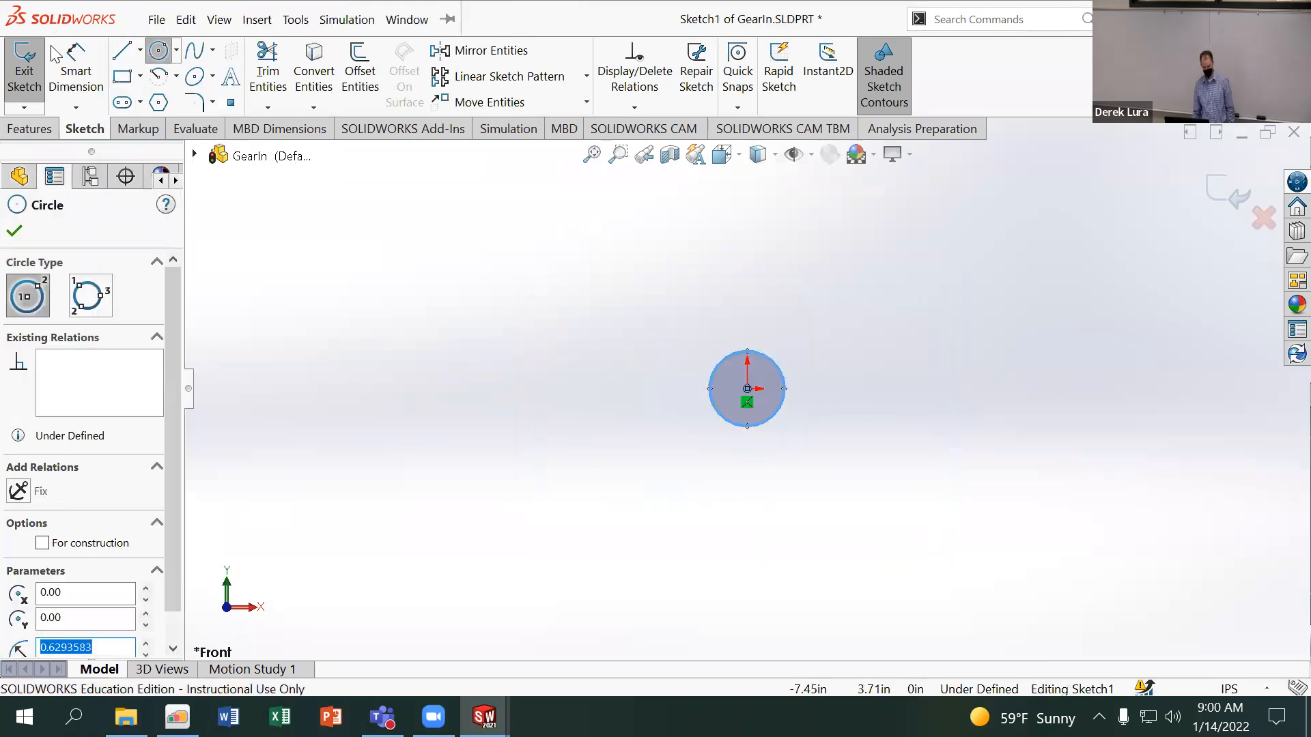
pyautogui.click(75, 72)
pyautogui.click(722, 424)
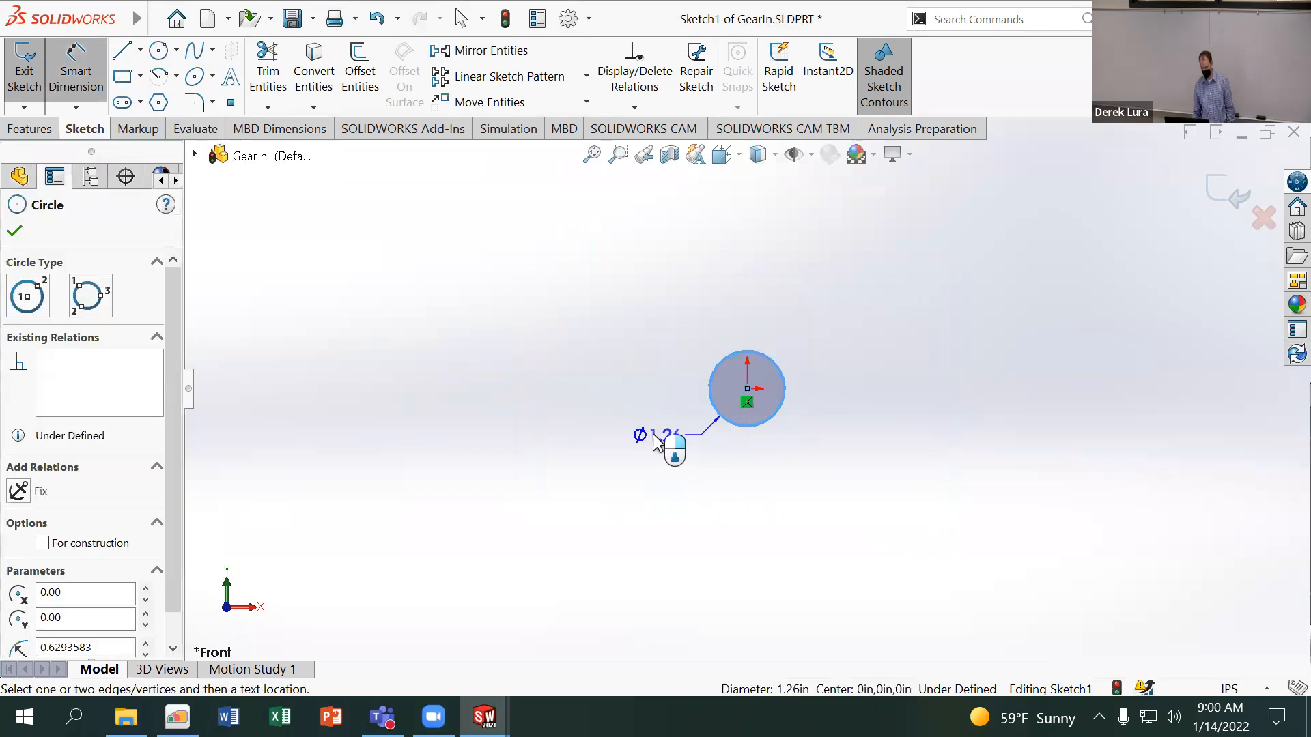
pyautogui.click(673, 447)
pyautogui.write('.25')
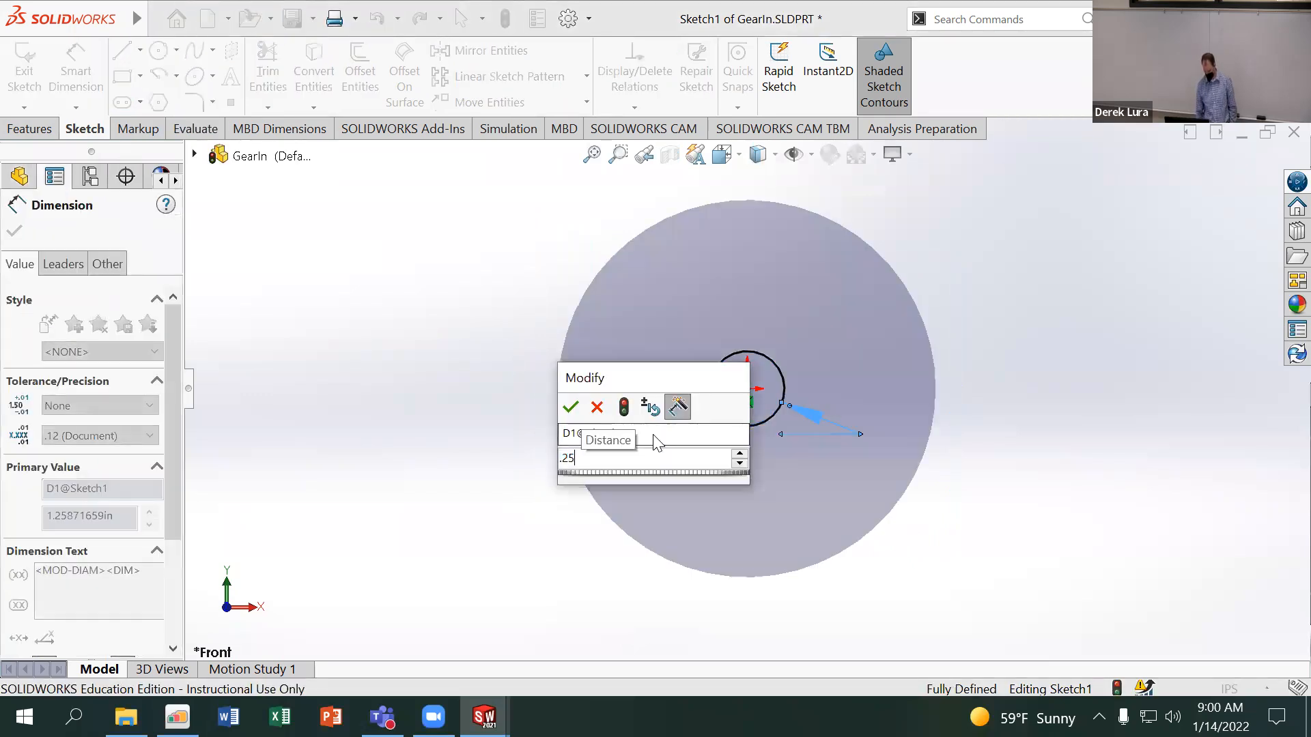
pyautogui.press('Return')
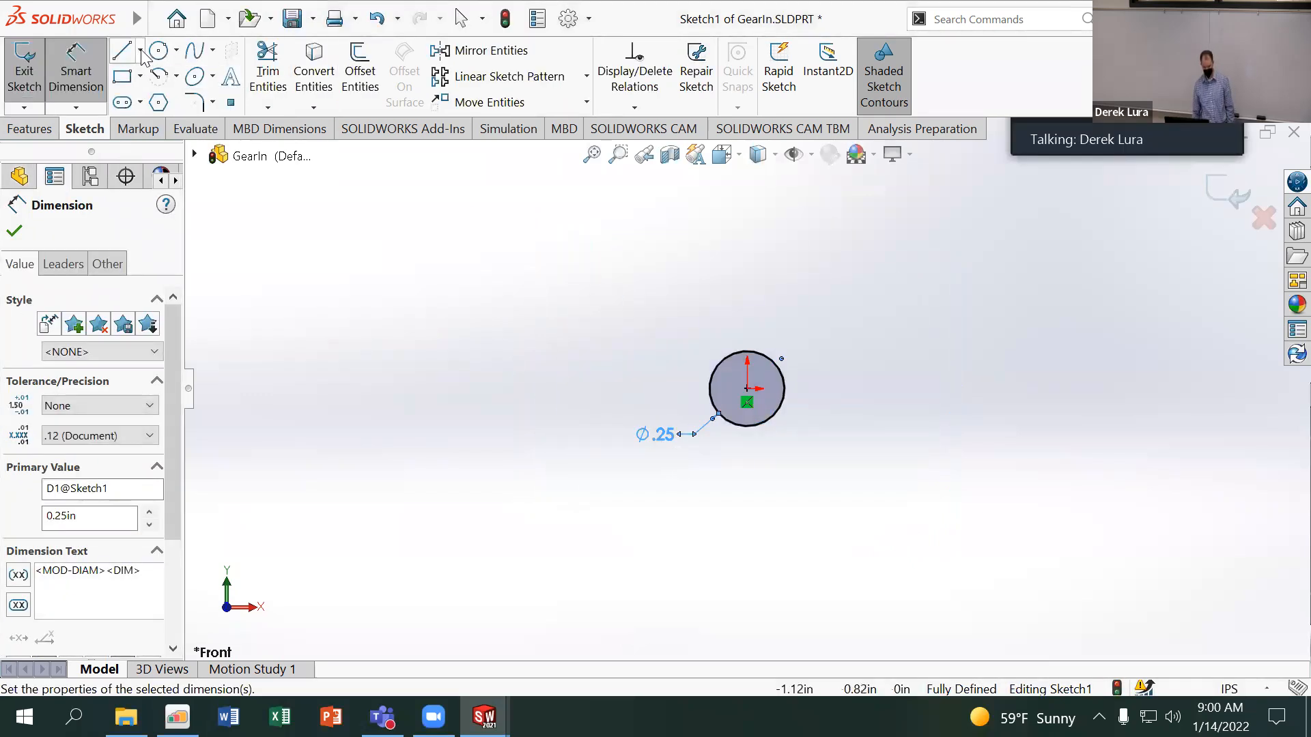
# Sketch a larger concentric circle with a radius of about 0.73 in and convert it to construction geometry
pyautogui.click(176, 53)
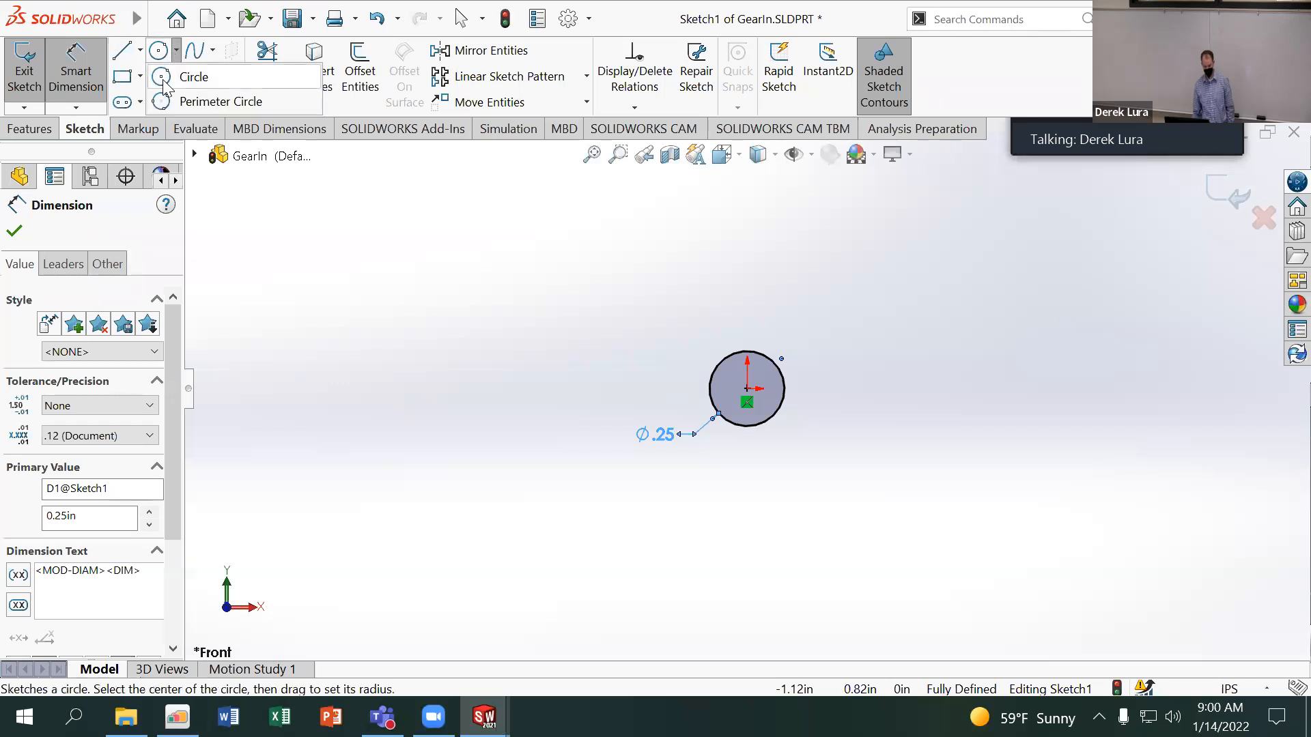
pyautogui.click(164, 79)
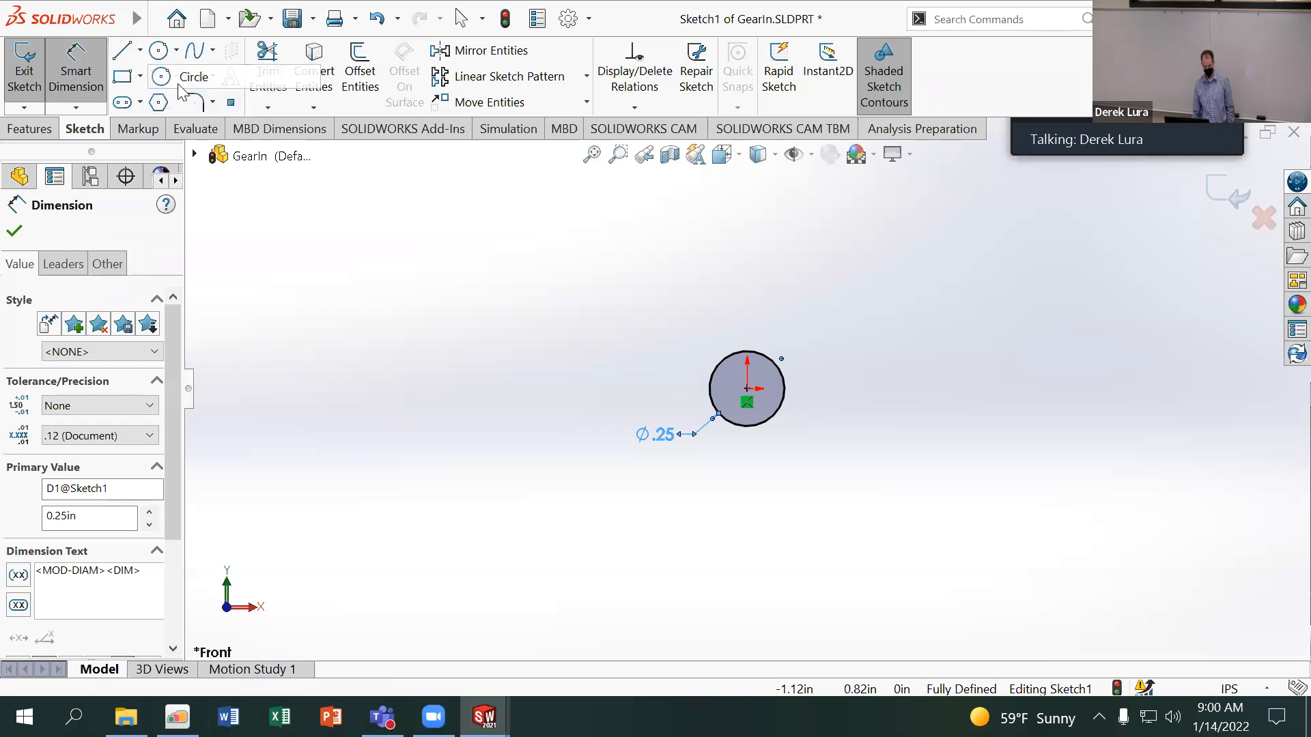
pyautogui.click(747, 388)
pyautogui.click(931, 509)
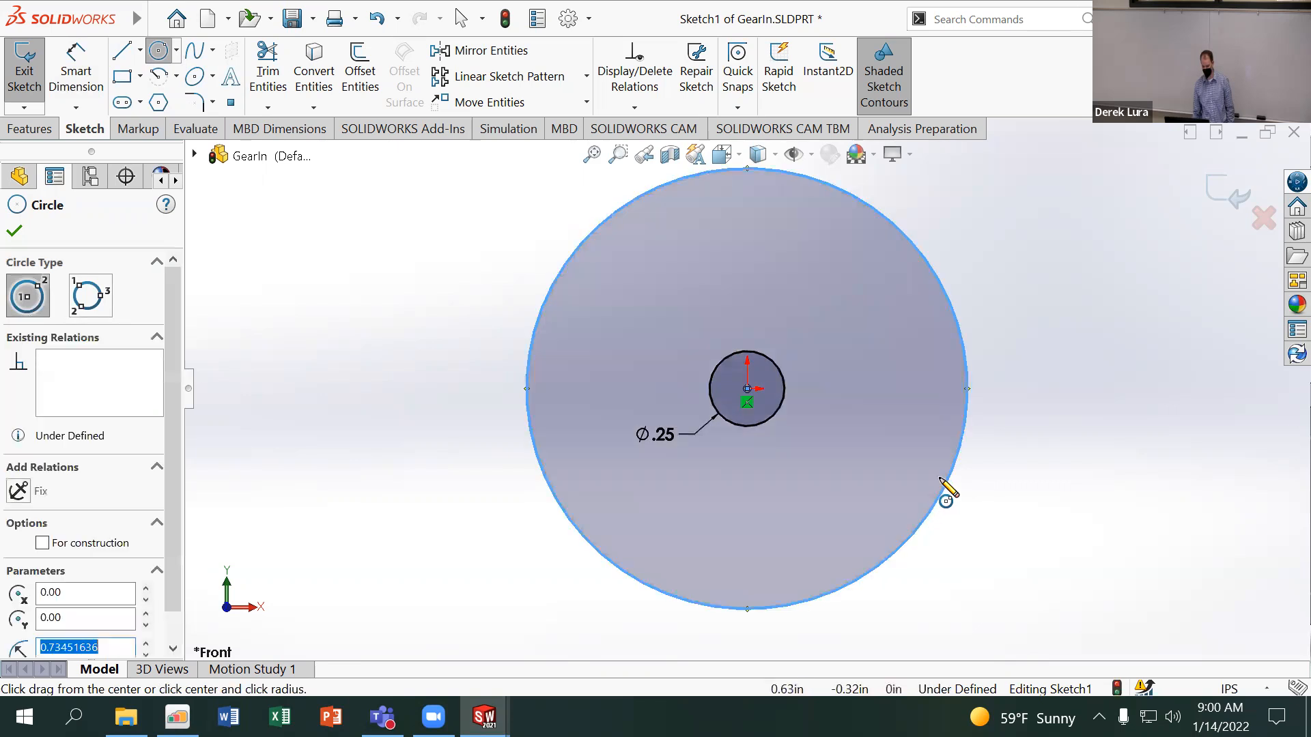
pyautogui.rightClick(959, 483)
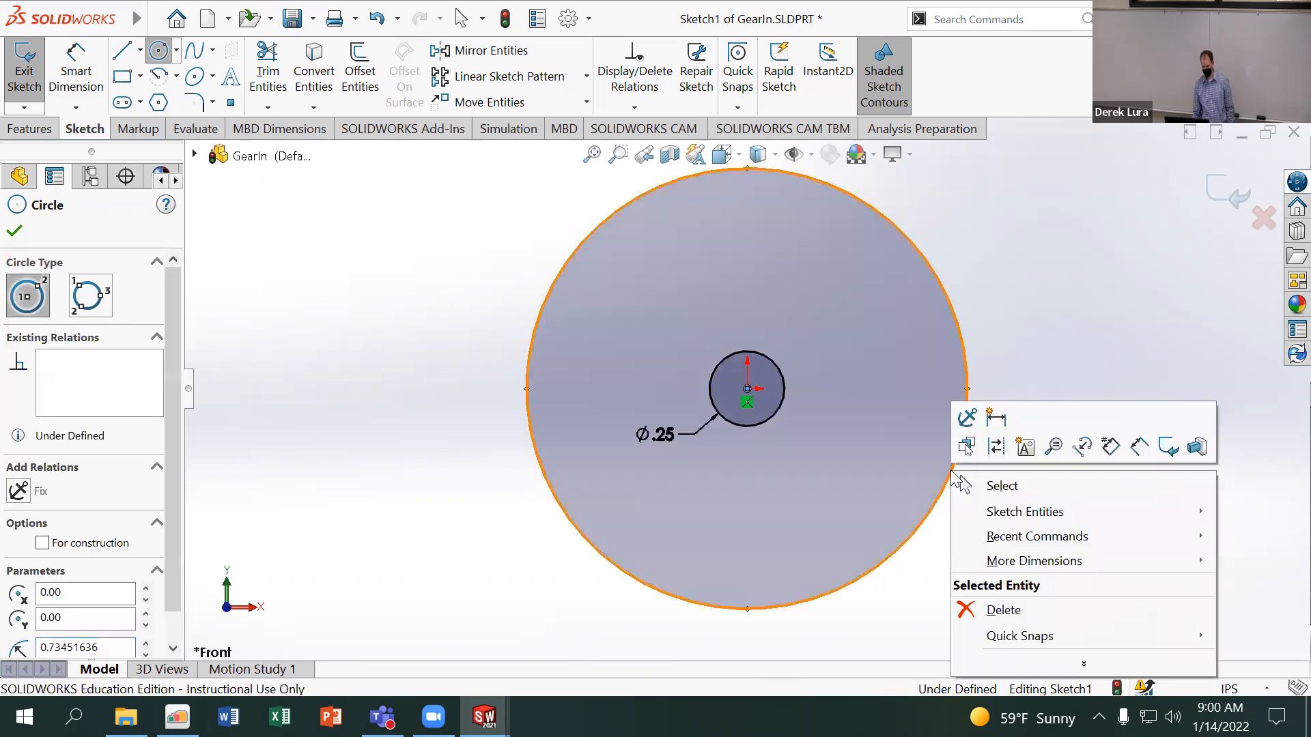
pyautogui.click(992, 454)
pyautogui.press('Escape')
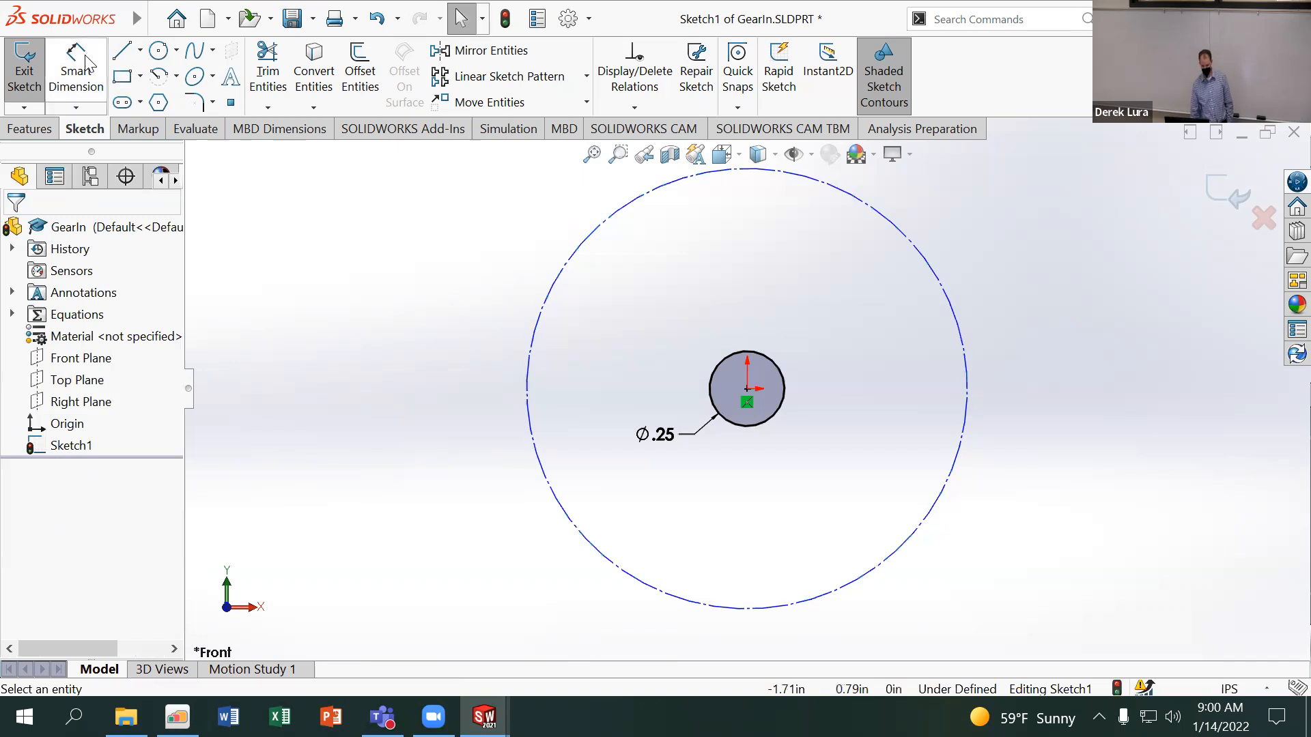
# Dimension the construction circle's diameter and link it to the global variable DiaIn
pyautogui.click(87, 65)
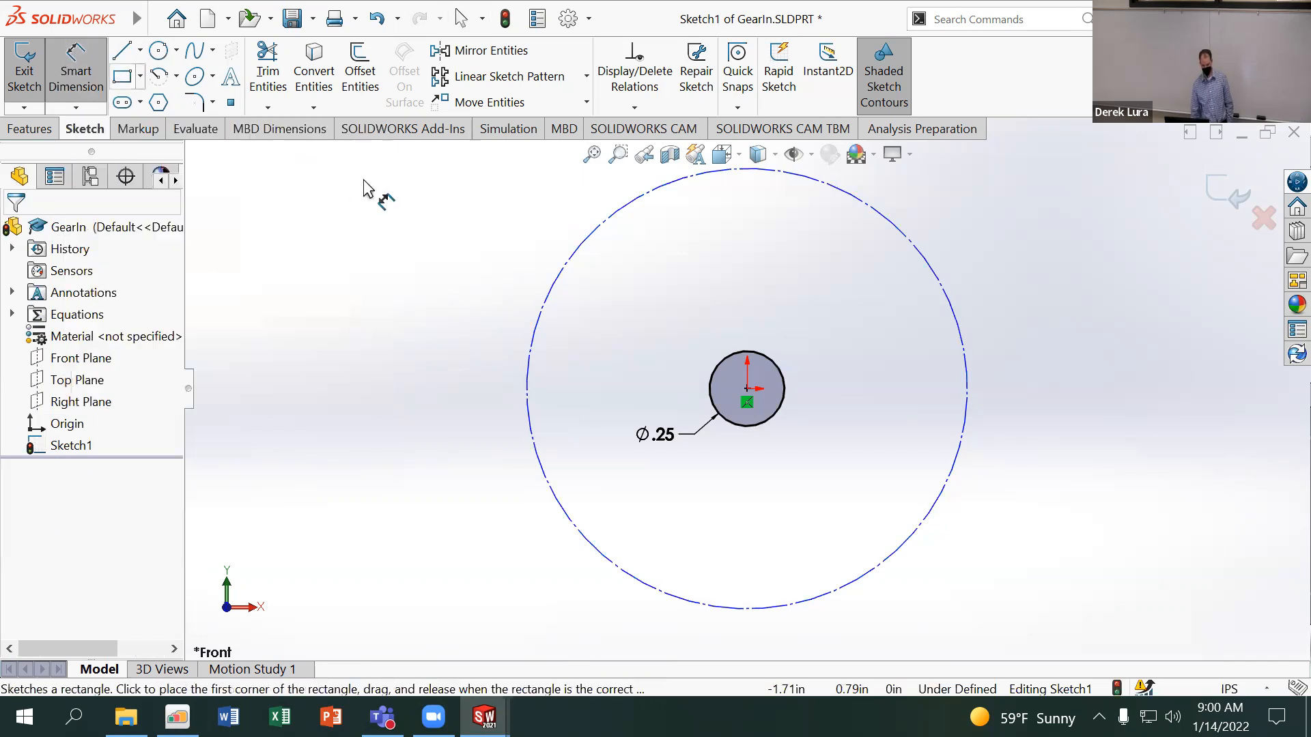
pyautogui.click(561, 279)
pyautogui.click(621, 313)
pyautogui.write('=')
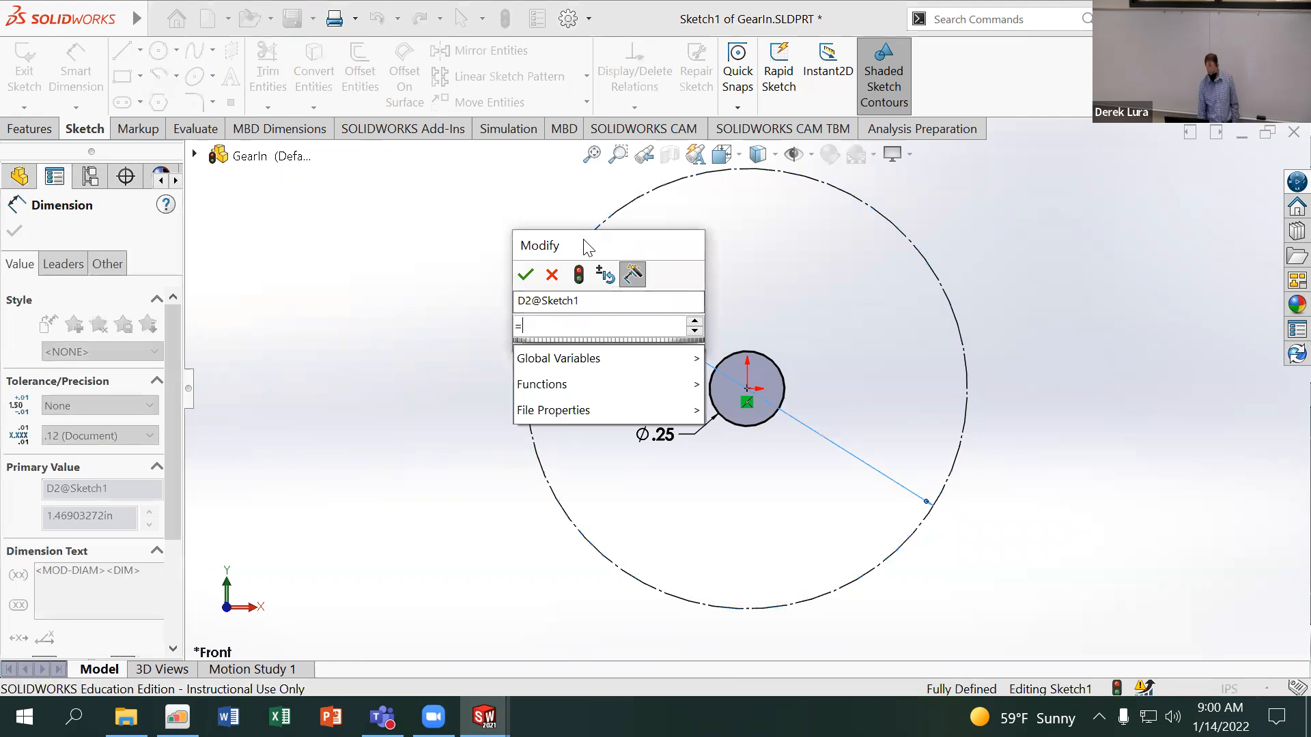
pyautogui.moveTo(691, 352)
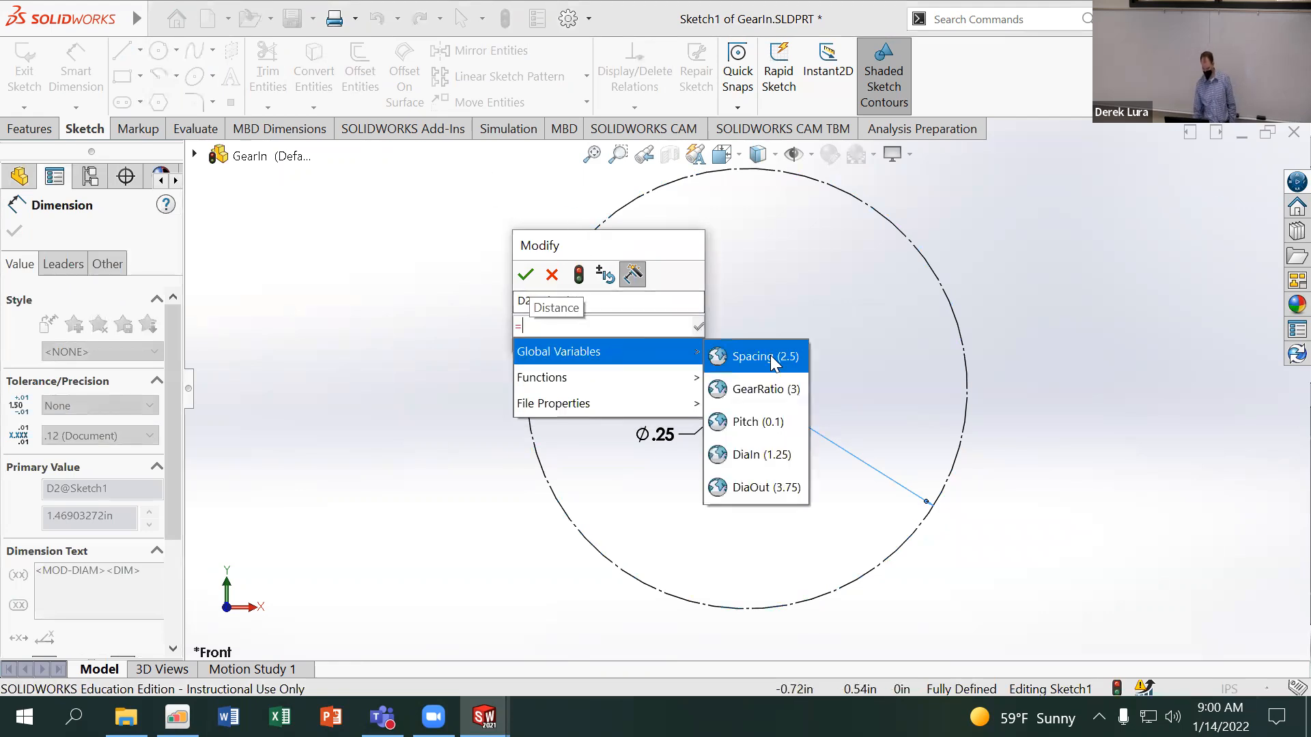
pyautogui.click(783, 458)
pyautogui.click(525, 275)
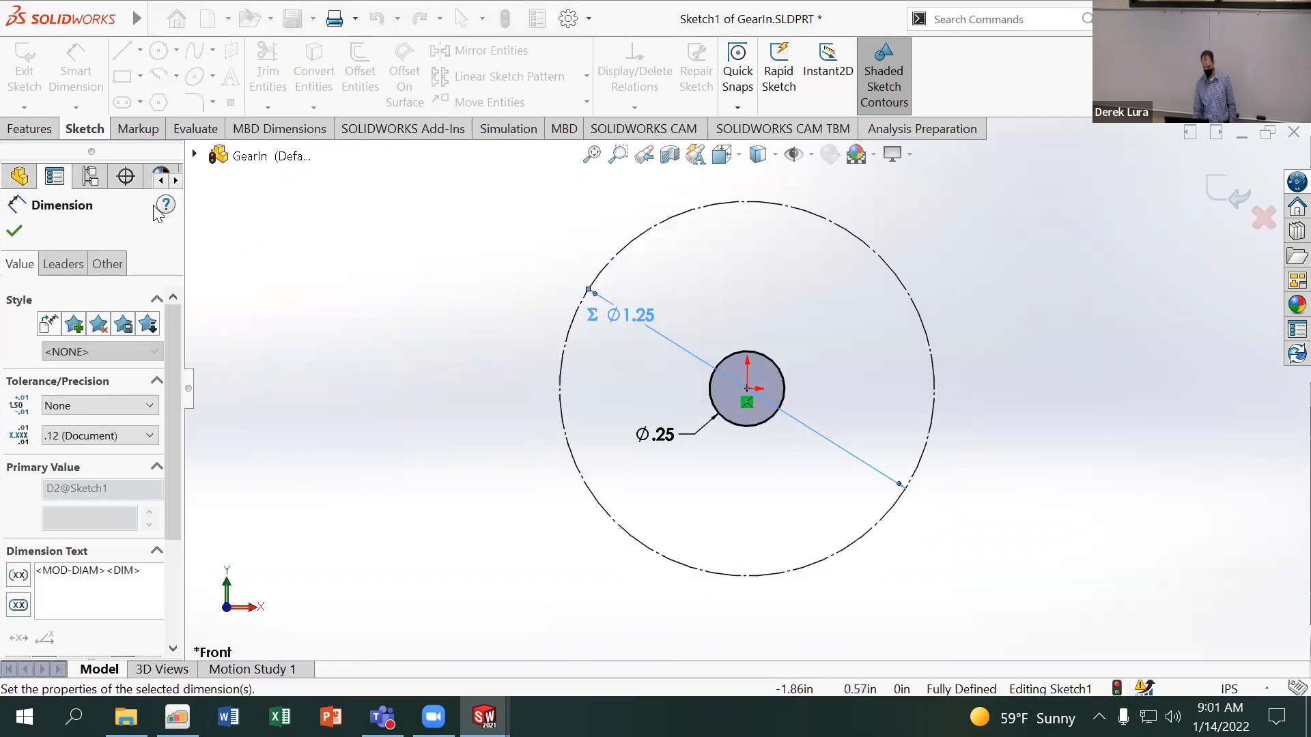
pyautogui.click(14, 230)
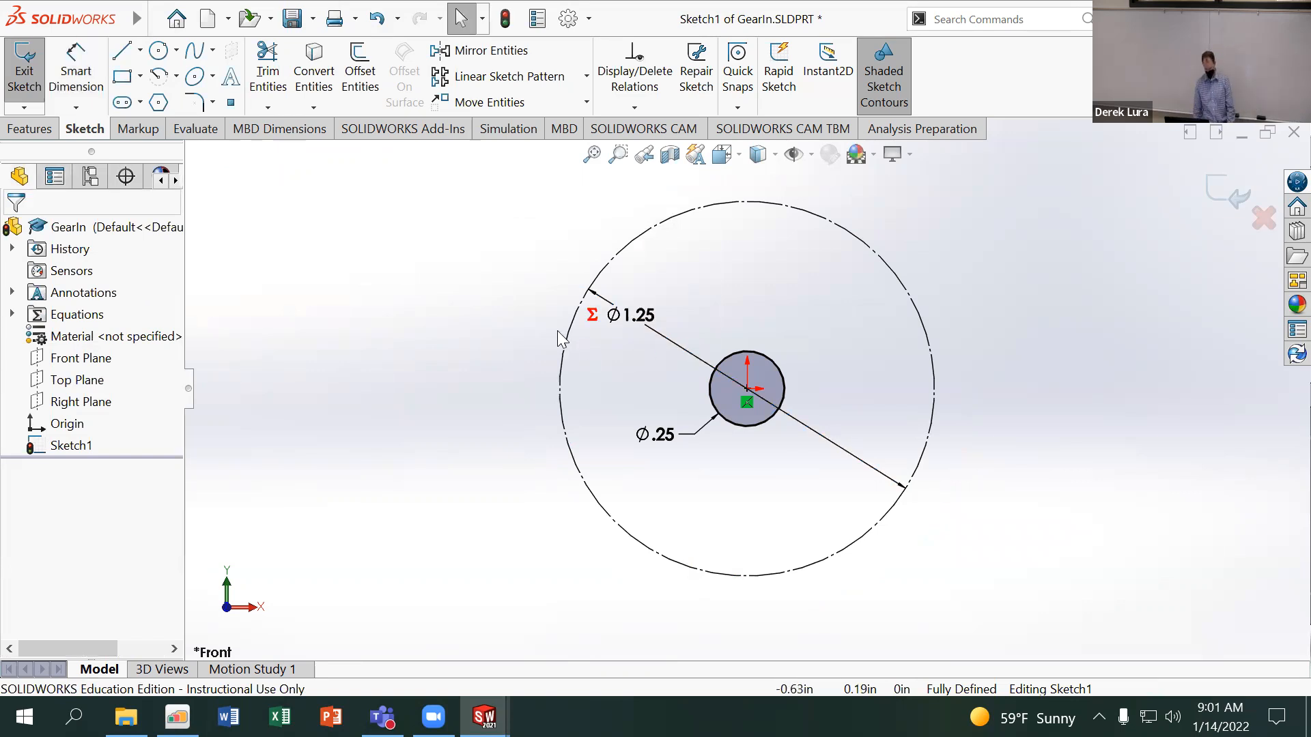
# Undo both circles, their diameter dimensions and the construction conversion in the Front Plane sketch
pyautogui.hotkey('ctrl', 'z')
pyautogui.hotkey('ctrl', 'z')
pyautogui.hotkey('ctrl', 'z')
pyautogui.hotkey('ctrl', 'z')
pyautogui.hotkey('ctrl', 'z')
pyautogui.hotkey('ctrl', 'z')
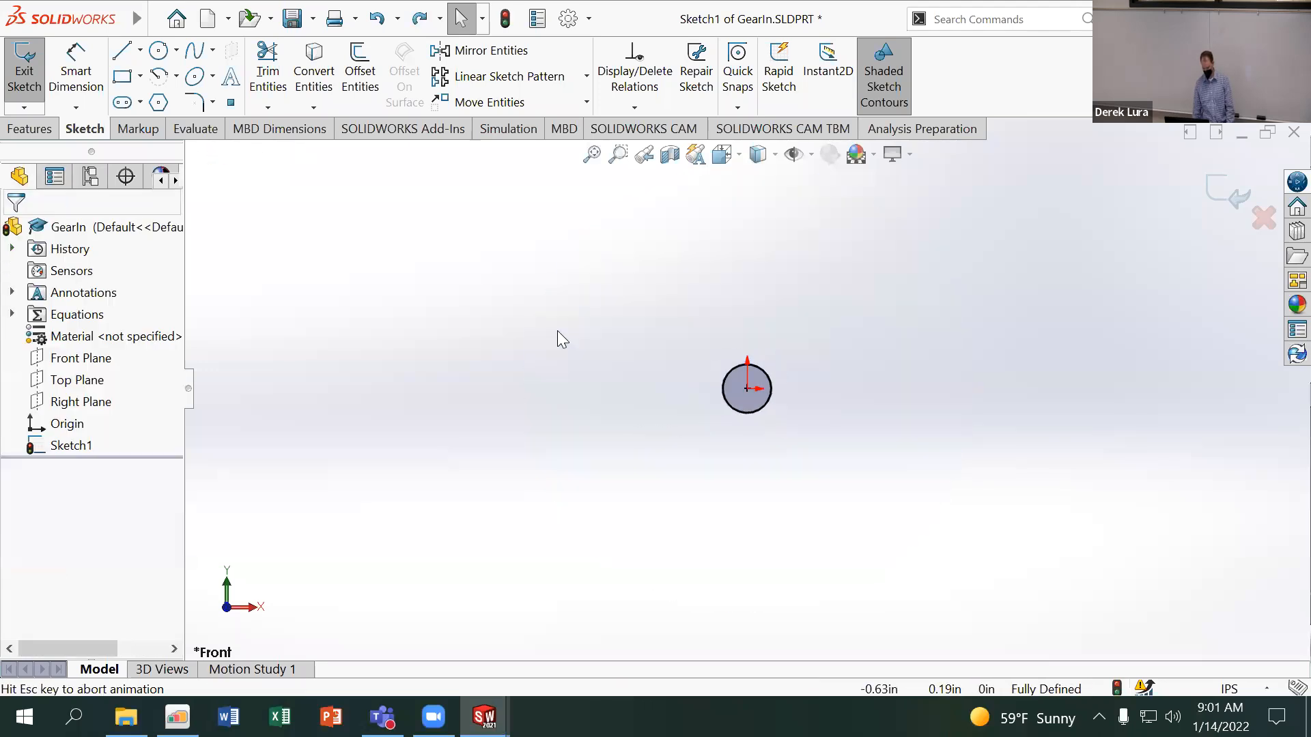
pyautogui.hotkey('ctrl', 'z')
pyautogui.hotkey('ctrl', 'z')
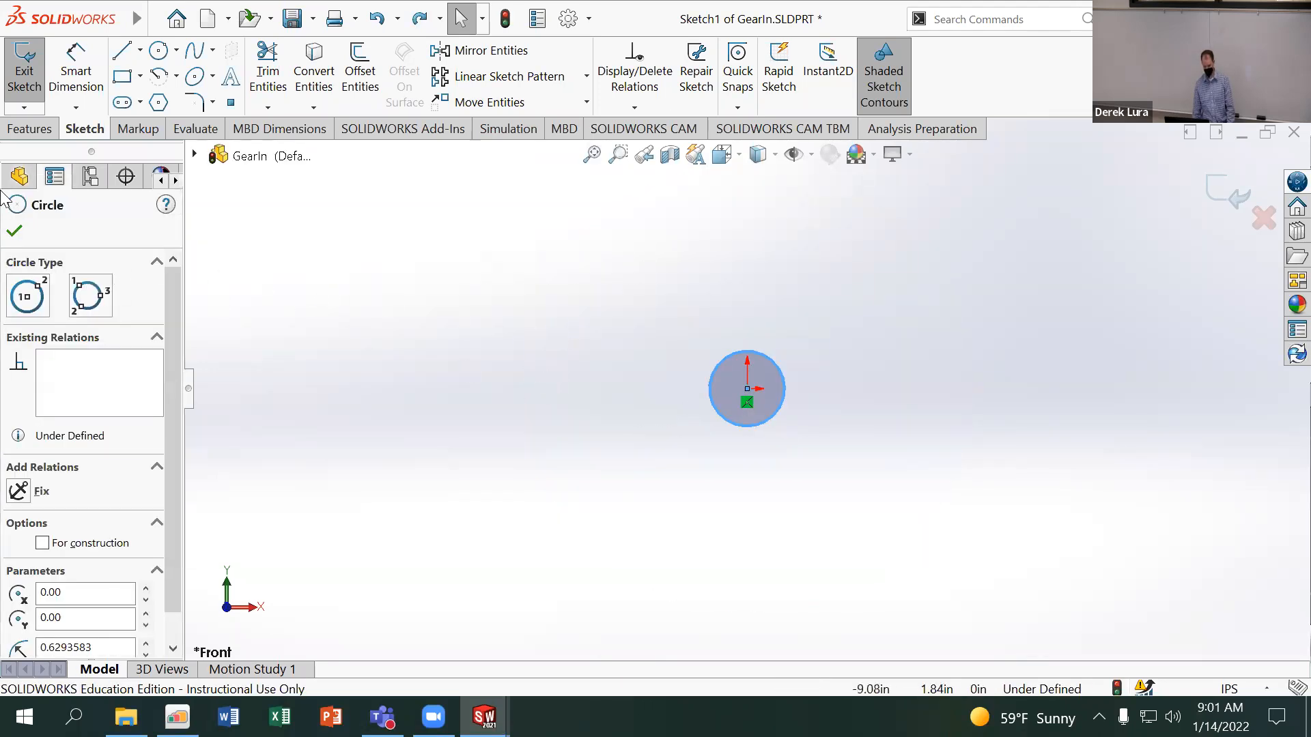
# Redraw the bore circle centred on the origin and dimension its diameter as 0.25 in
pyautogui.click(159, 50)
pyautogui.click(747, 389)
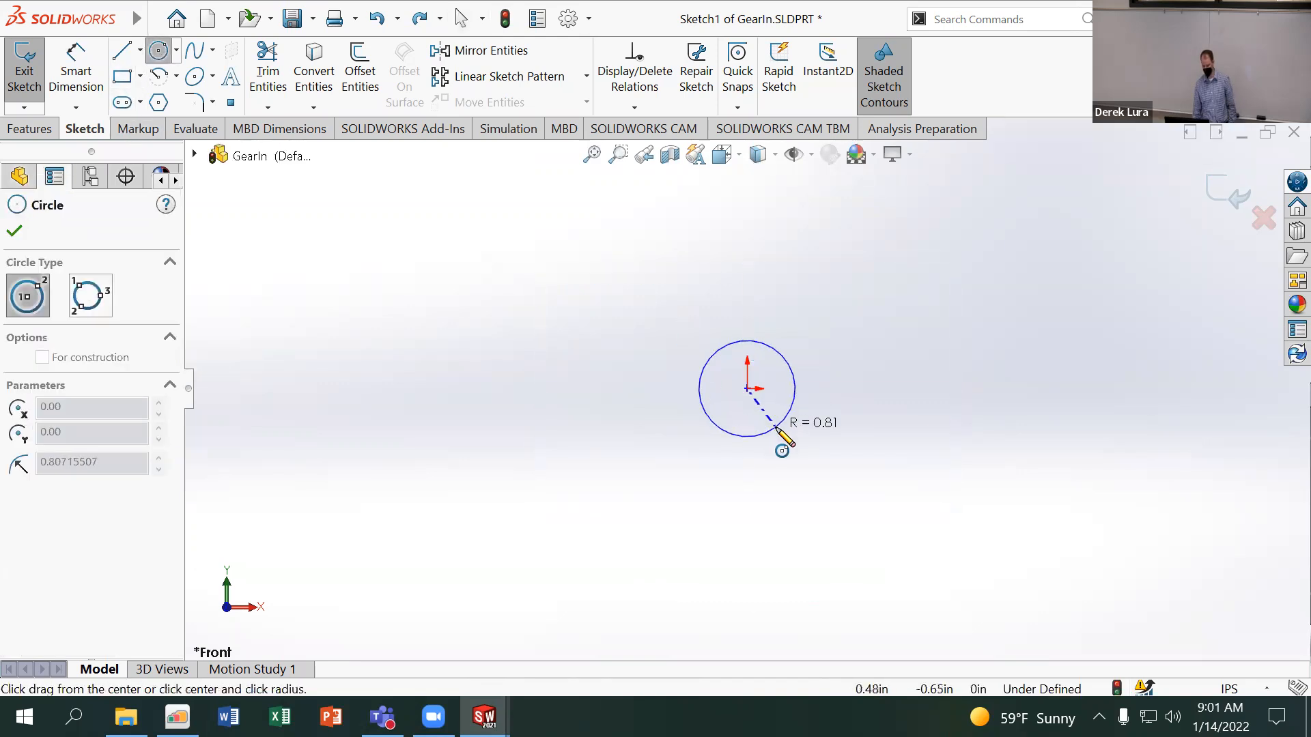
pyautogui.click(778, 420)
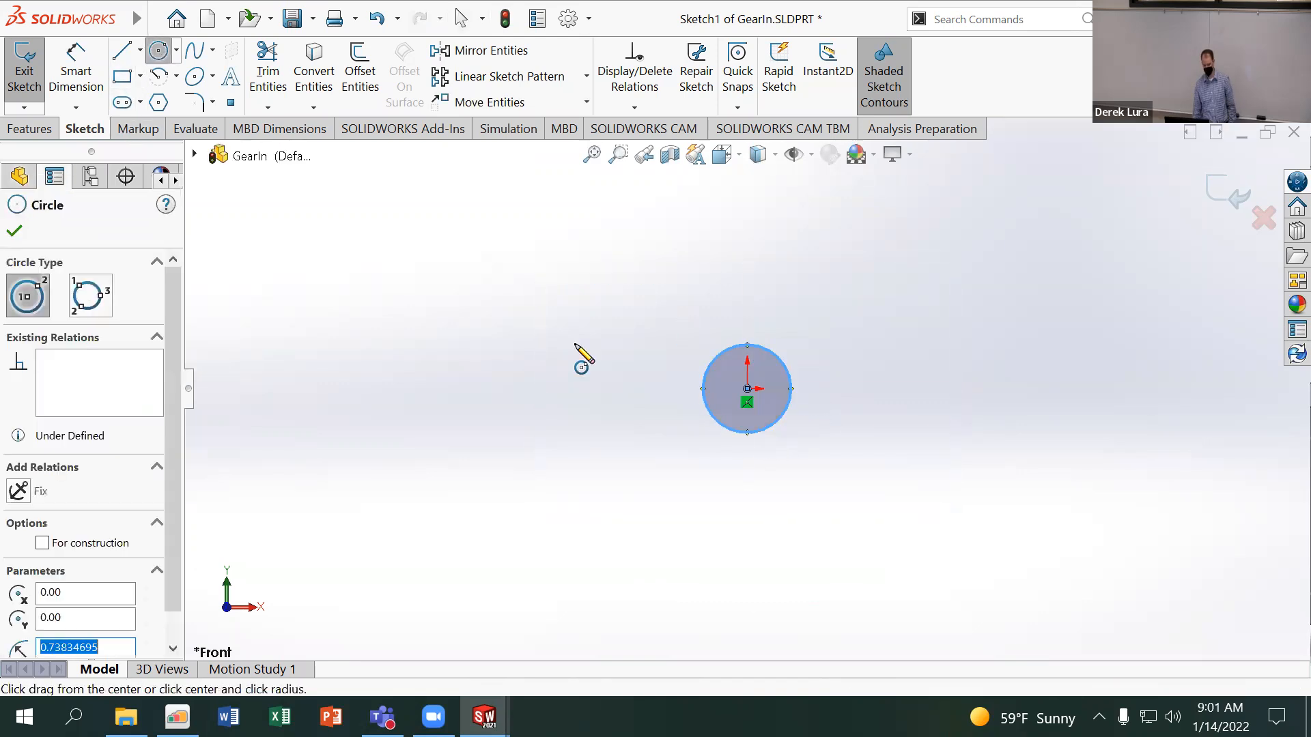
pyautogui.click(66, 49)
pyautogui.click(707, 418)
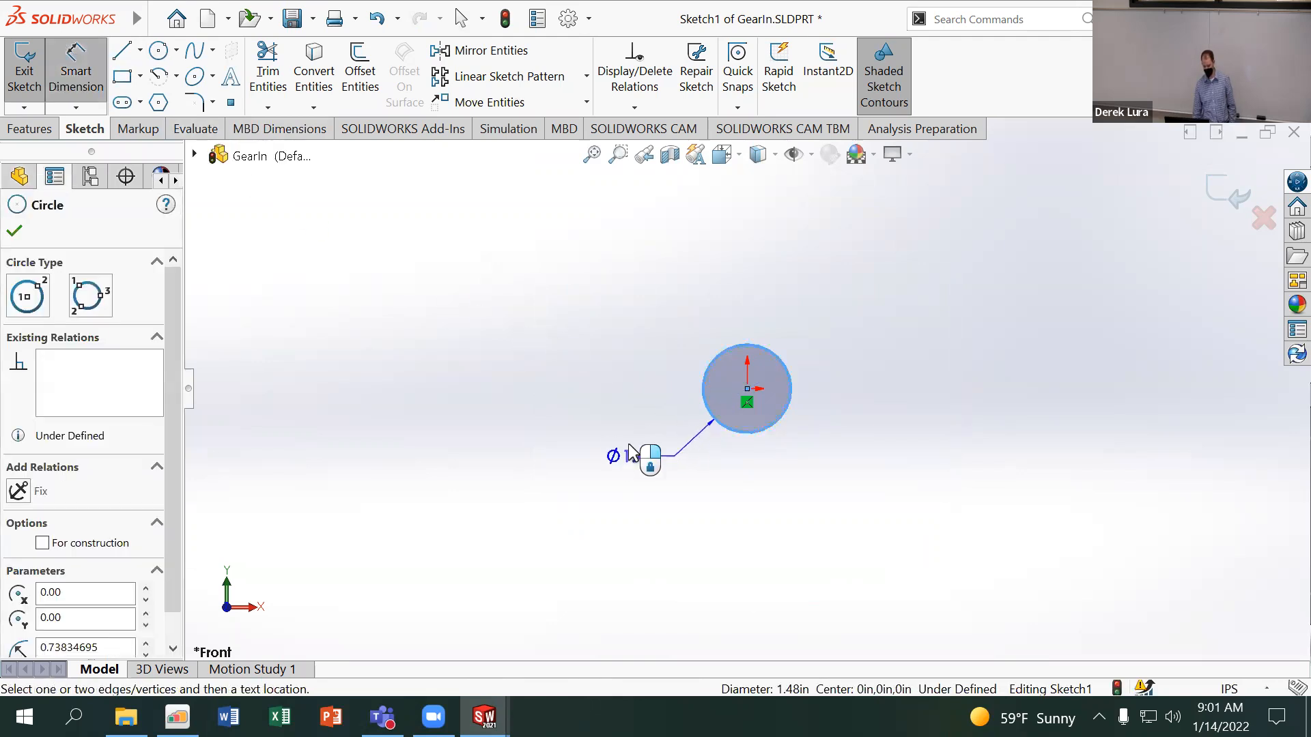
pyautogui.click(637, 432)
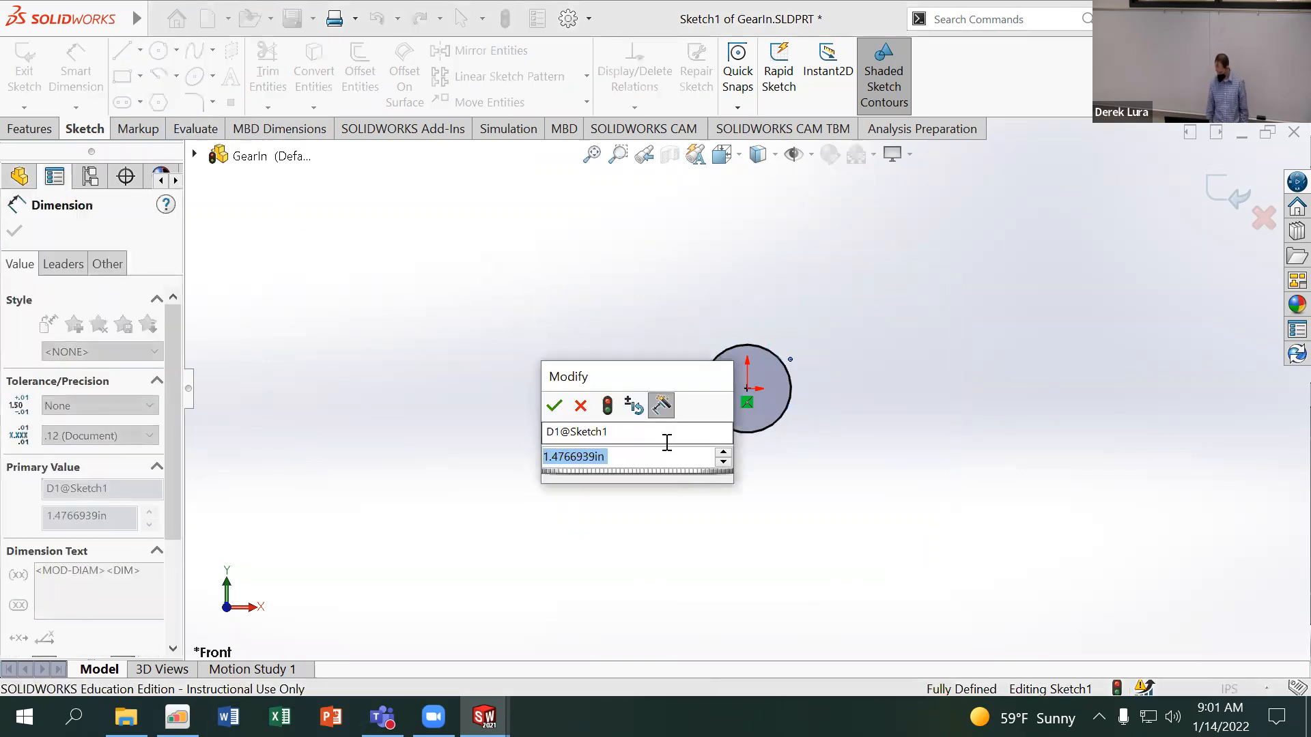
pyautogui.write('.25')
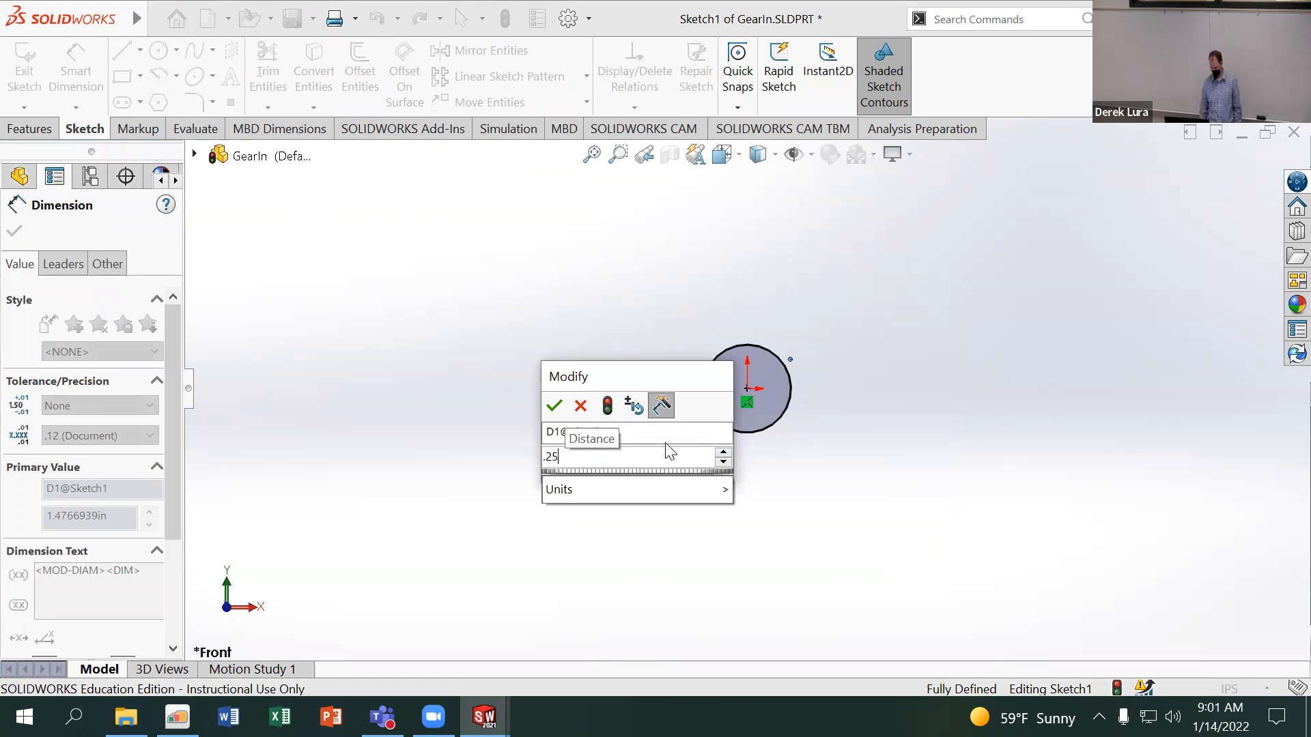
pyautogui.press('Return')
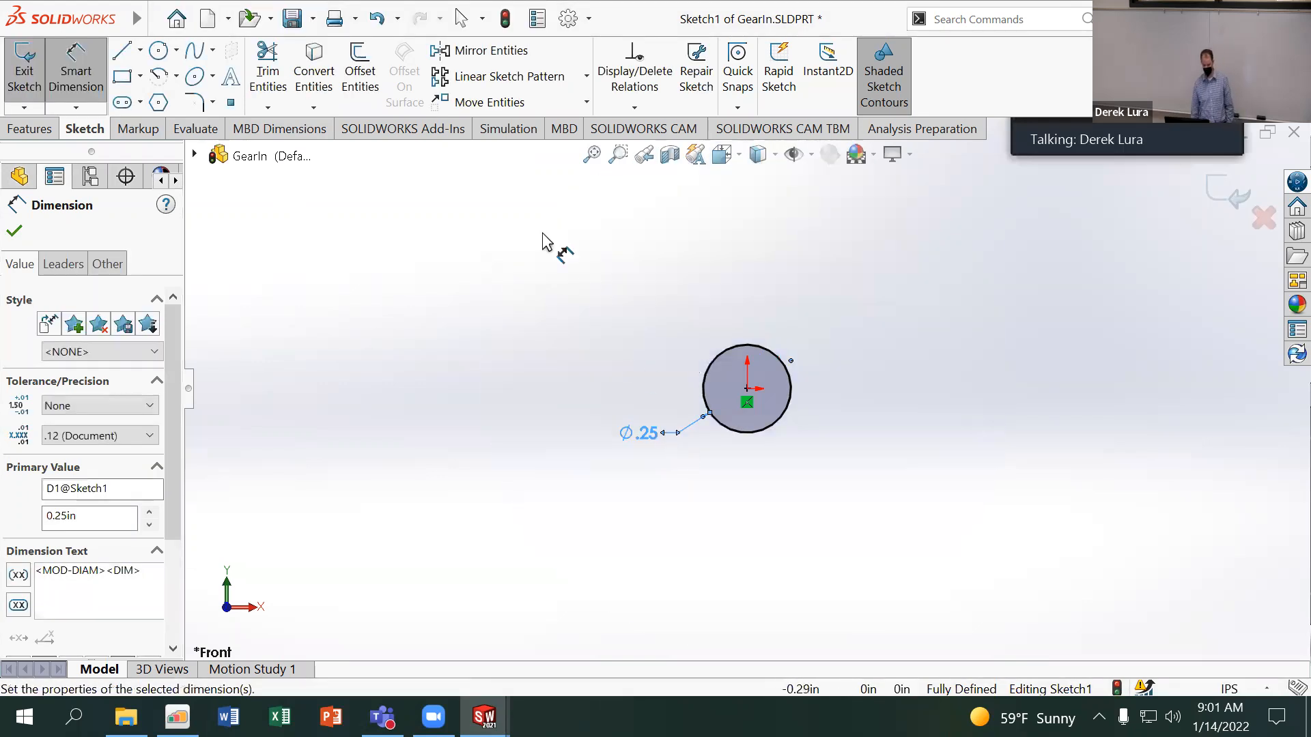
# Sketch a larger circle with a radius of about 0.64 in concentric with the bore and convert it to construction geometry
pyautogui.click(158, 51)
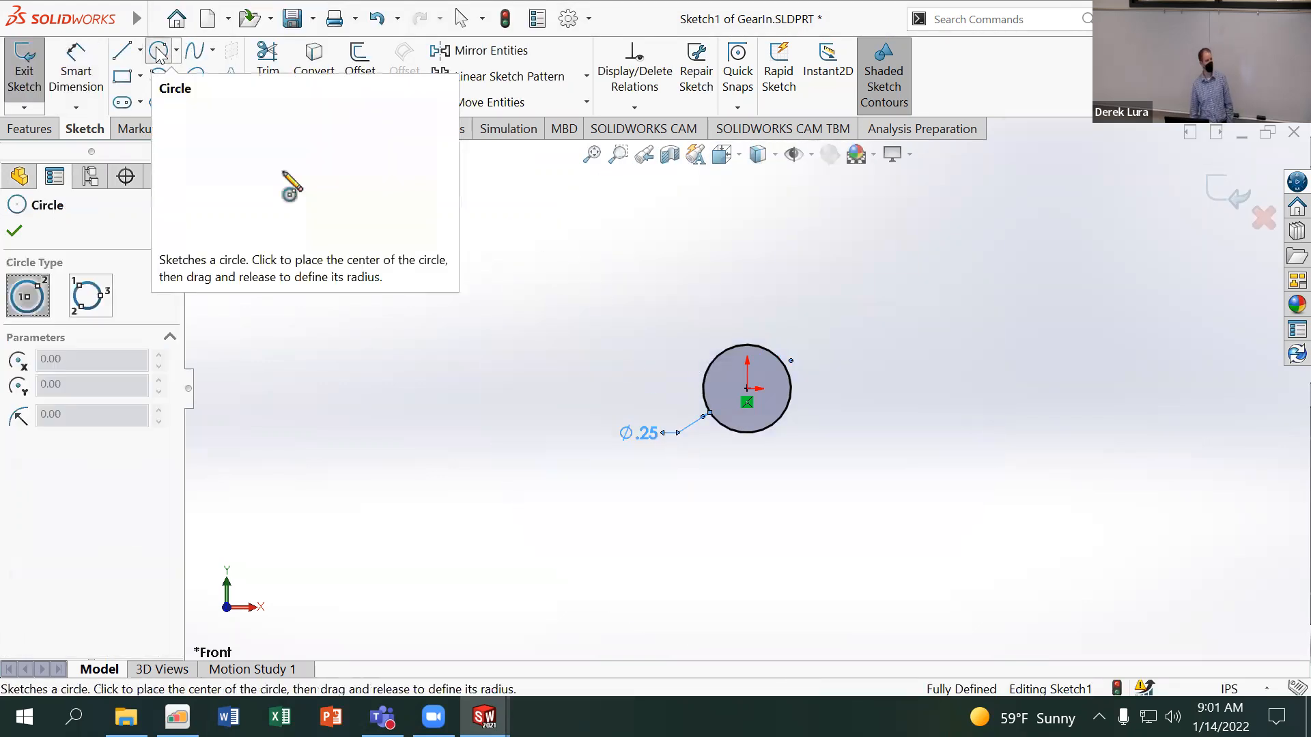
pyautogui.click(747, 388)
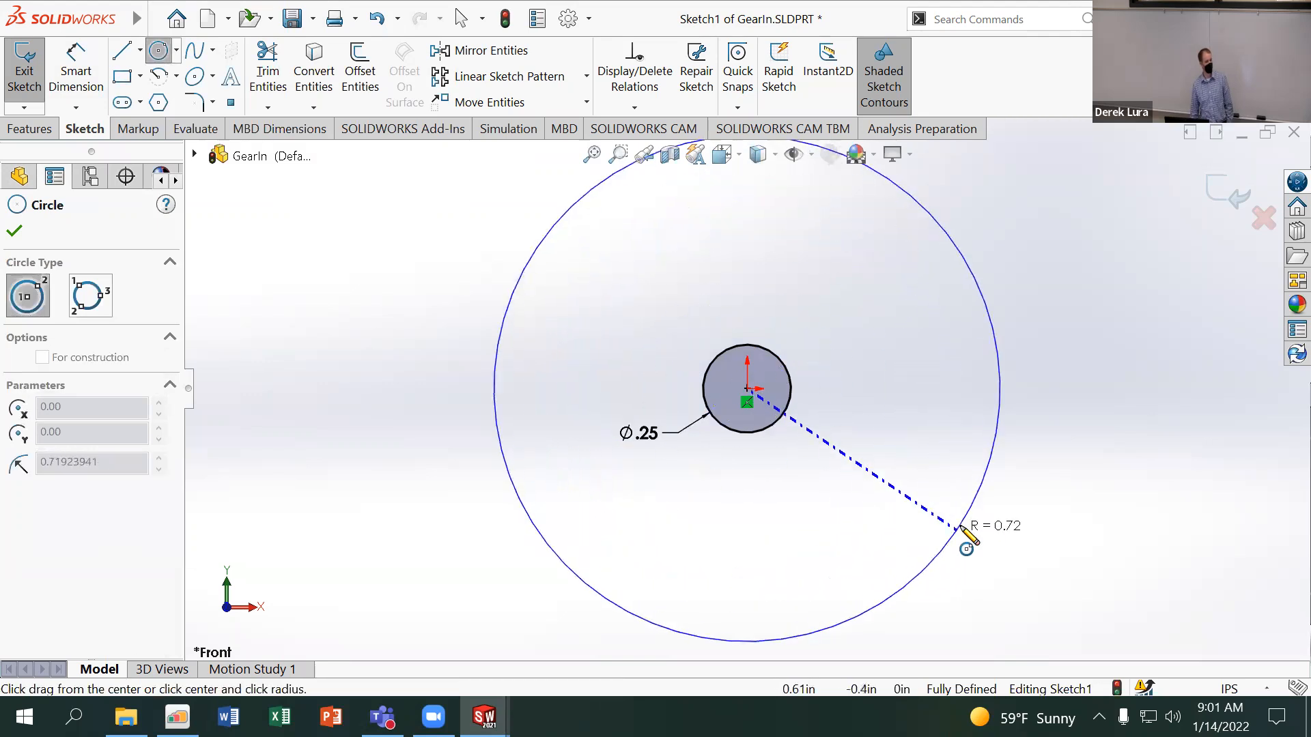
pyautogui.click(962, 471)
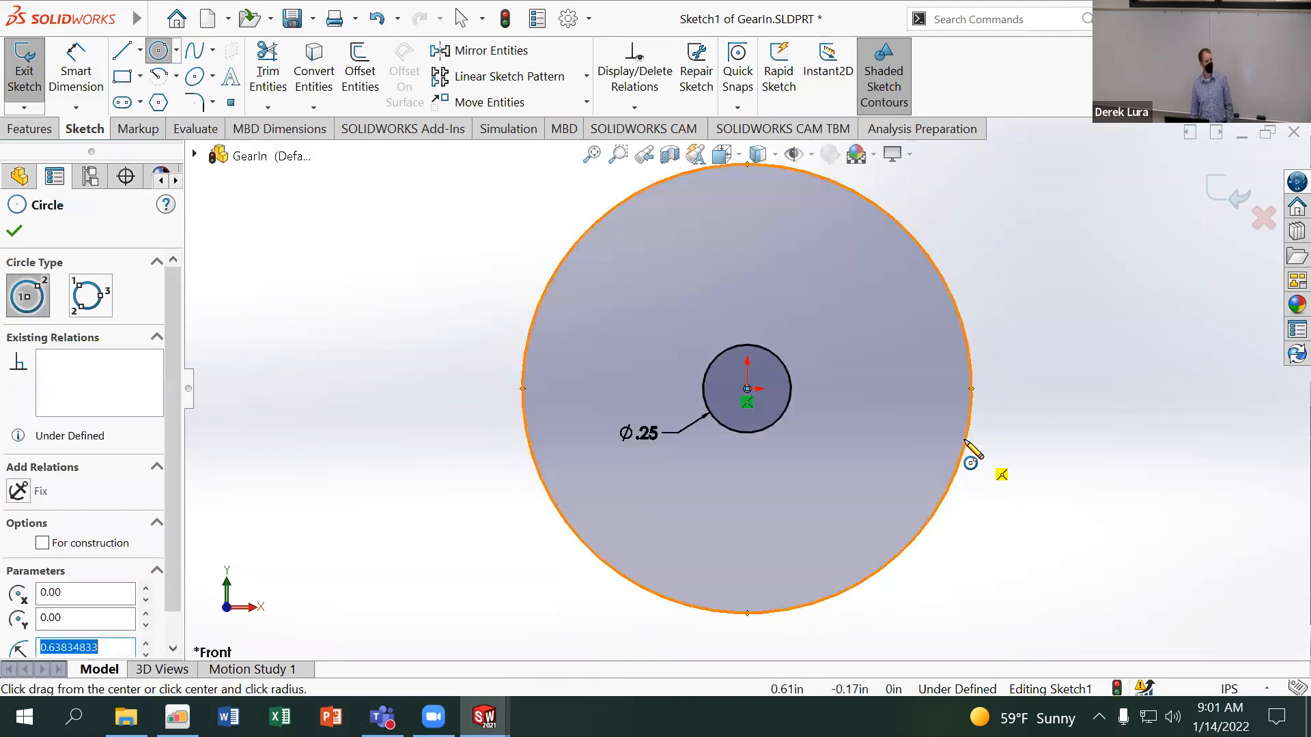
pyautogui.rightClick(971, 432)
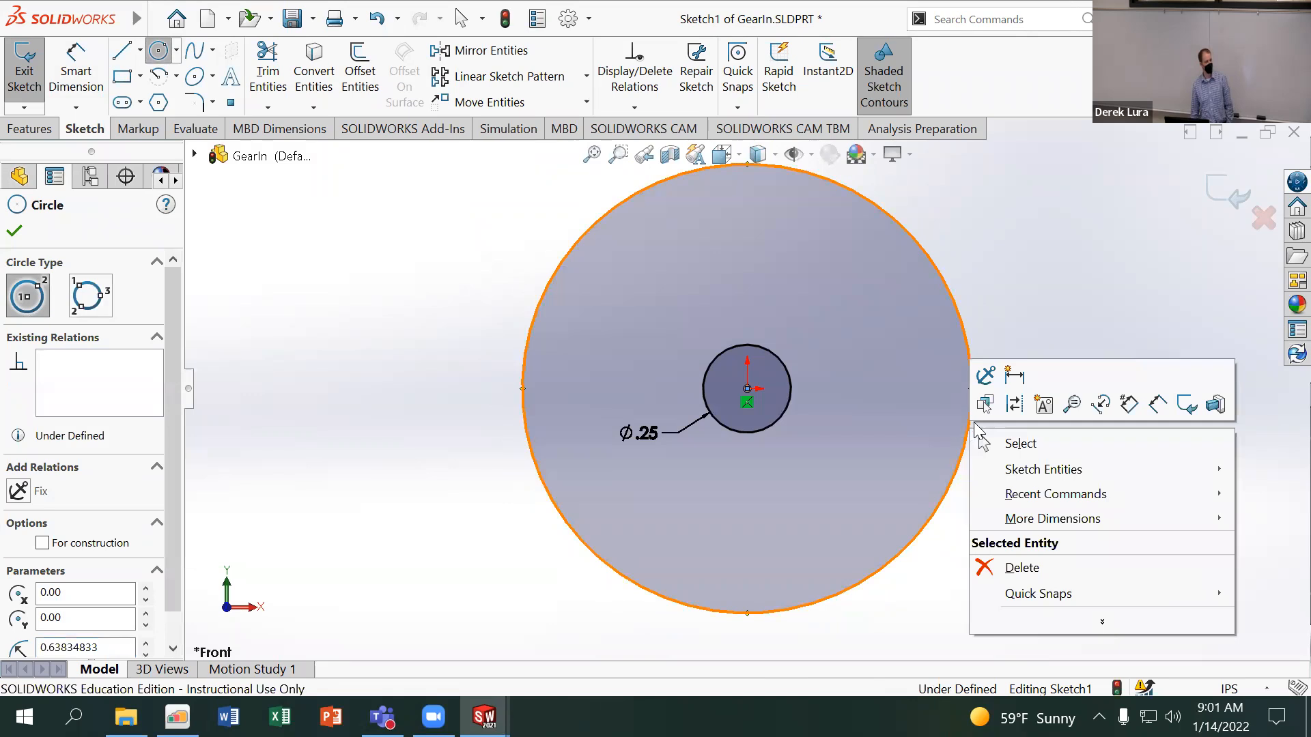
pyautogui.click(1014, 405)
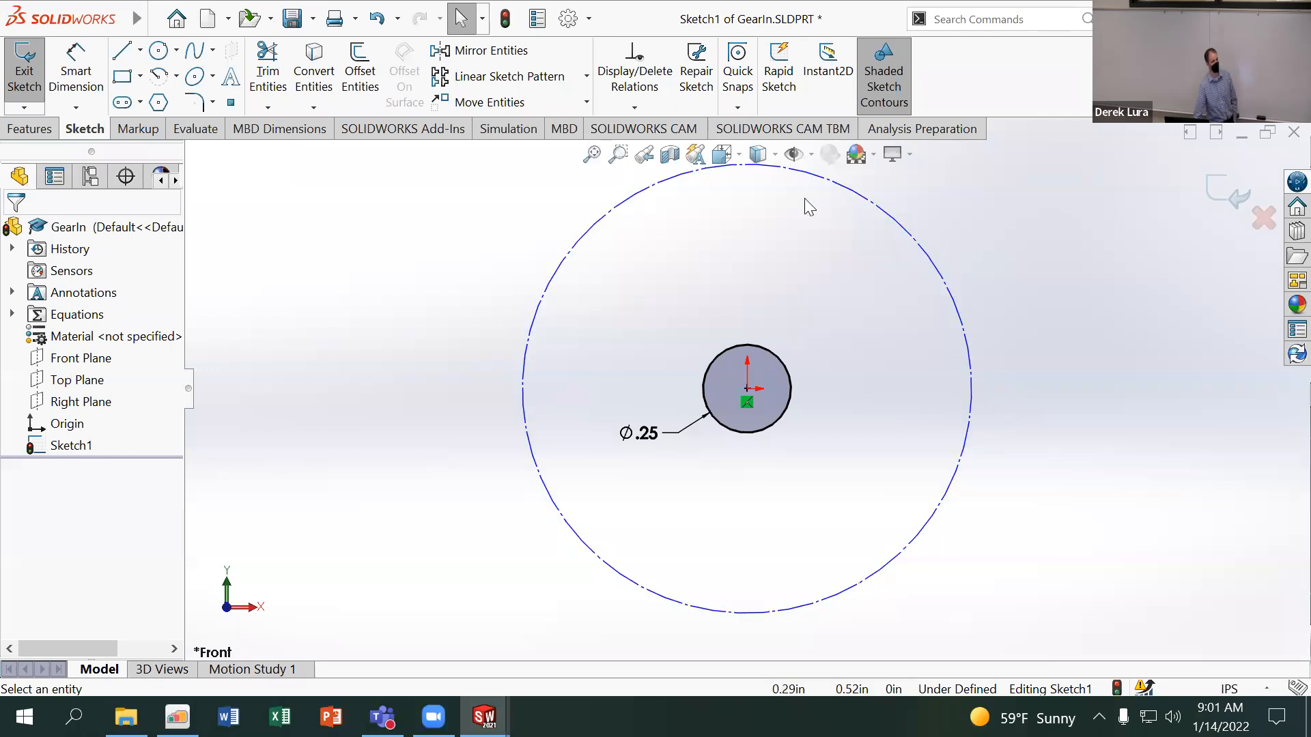
# Dimension the construction circle's diameter and set it equal to the global variable DiaIn
pyautogui.click(73, 68)
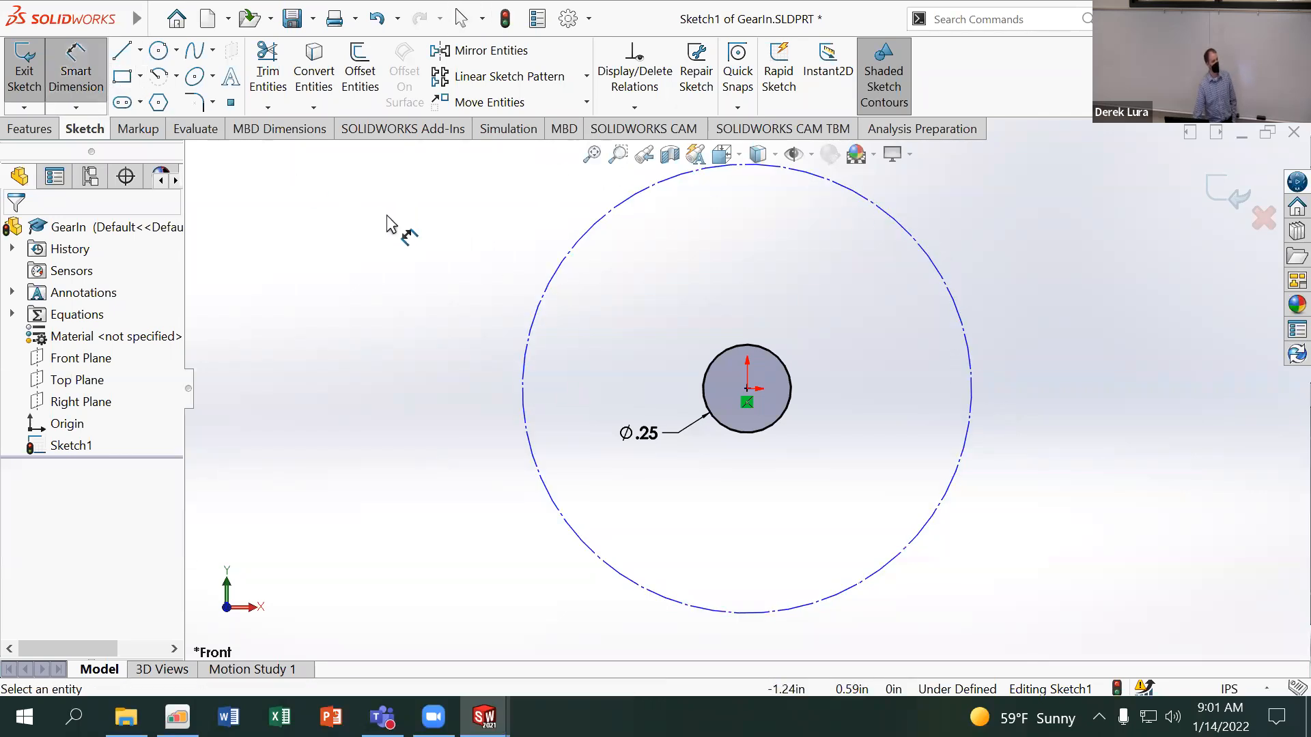
pyautogui.click(551, 284)
pyautogui.click(601, 304)
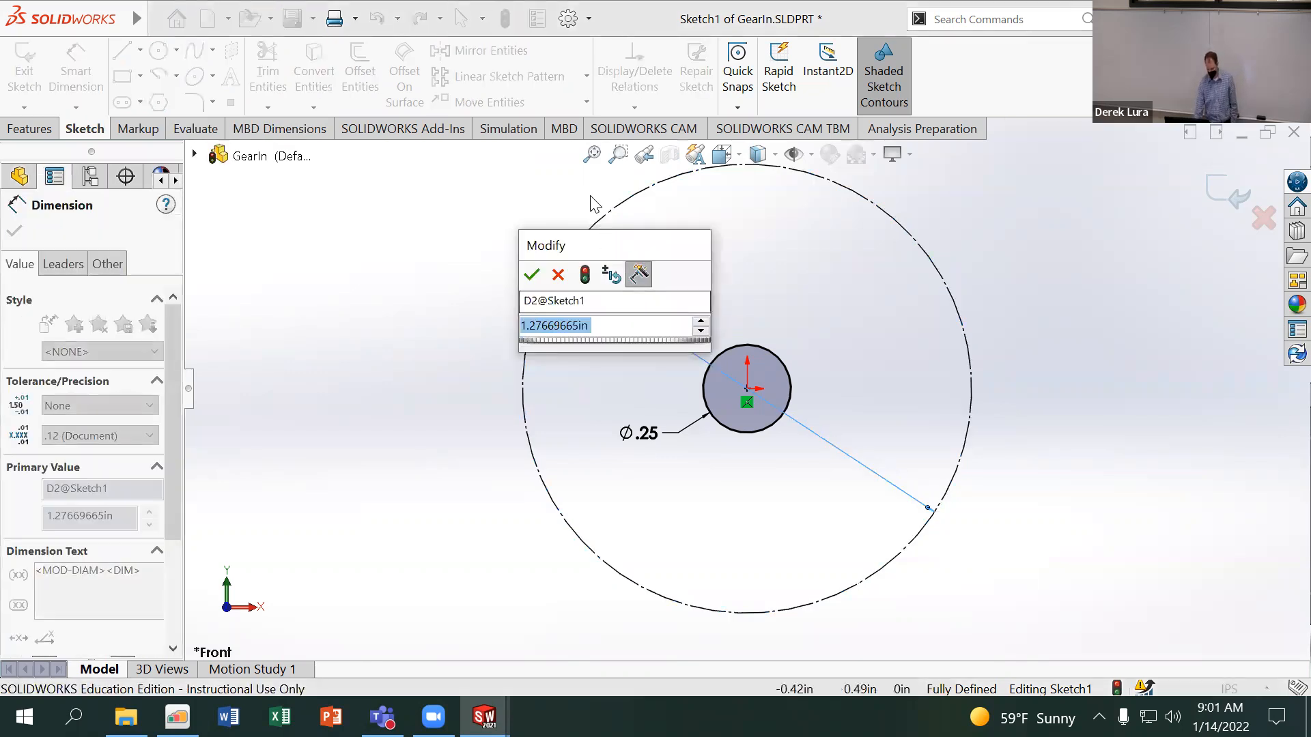
pyautogui.write('=')
pyautogui.moveTo(692, 377)
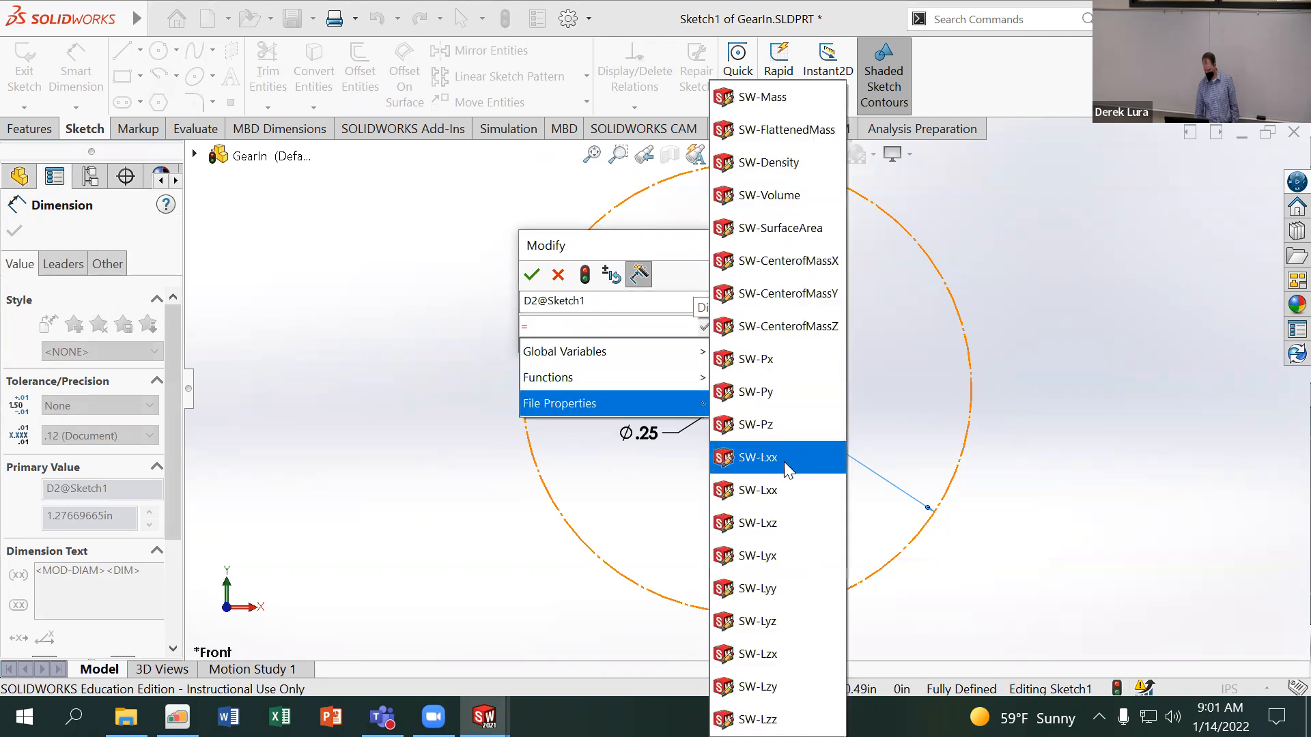
pyautogui.click(751, 454)
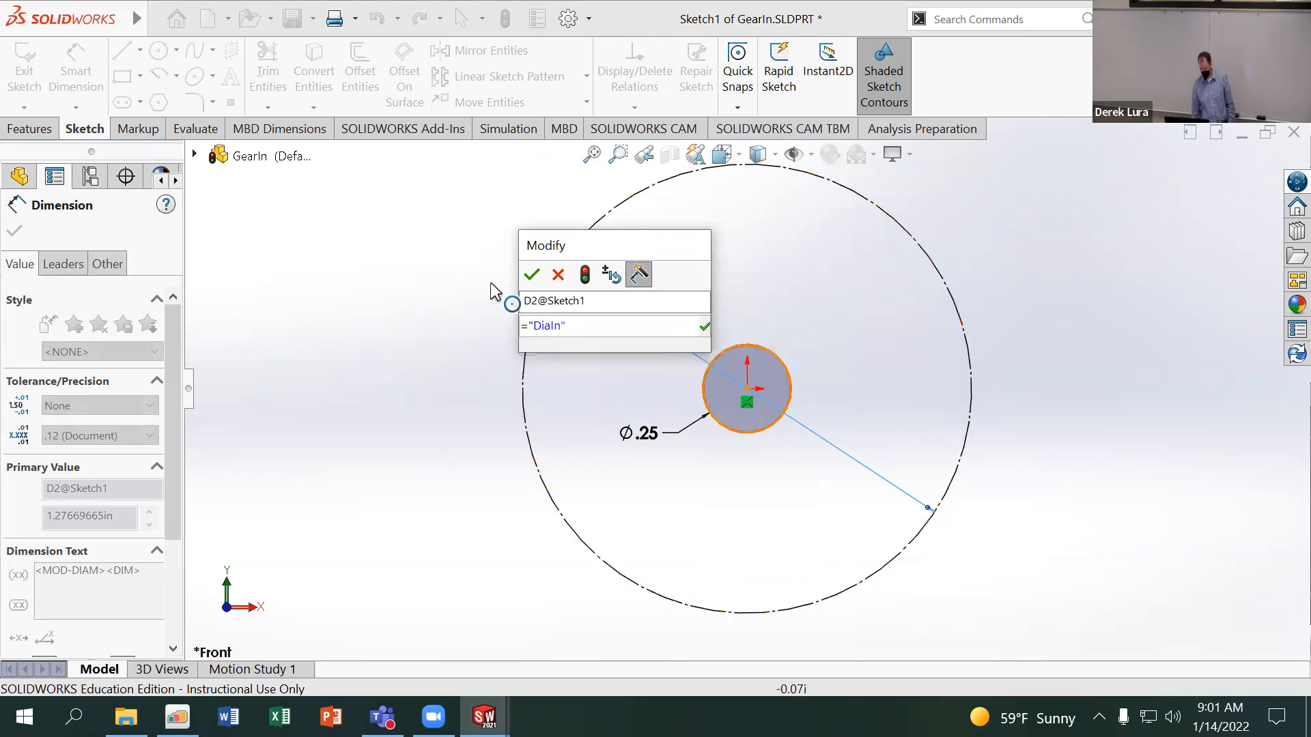
pyautogui.click(532, 275)
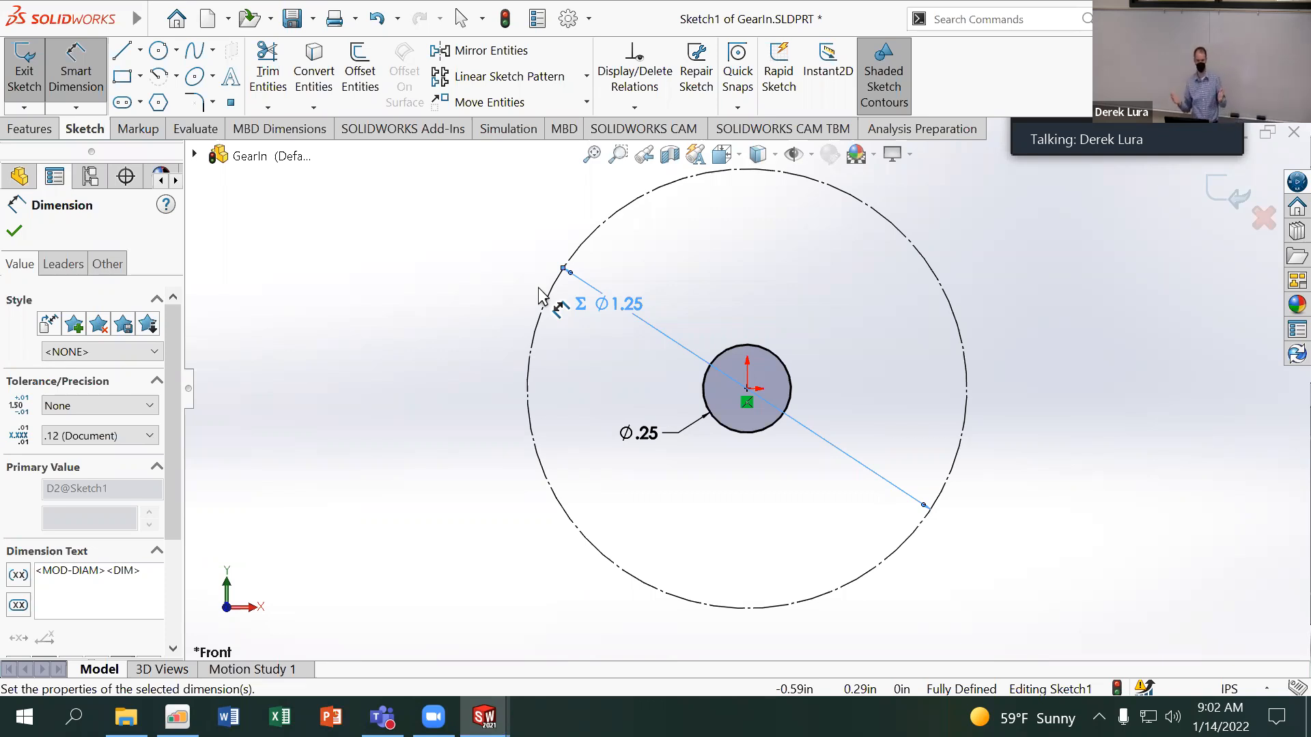
# Try to set the Offset Entities distance to the expression ="Pitch"/2
pyautogui.click(360, 72)
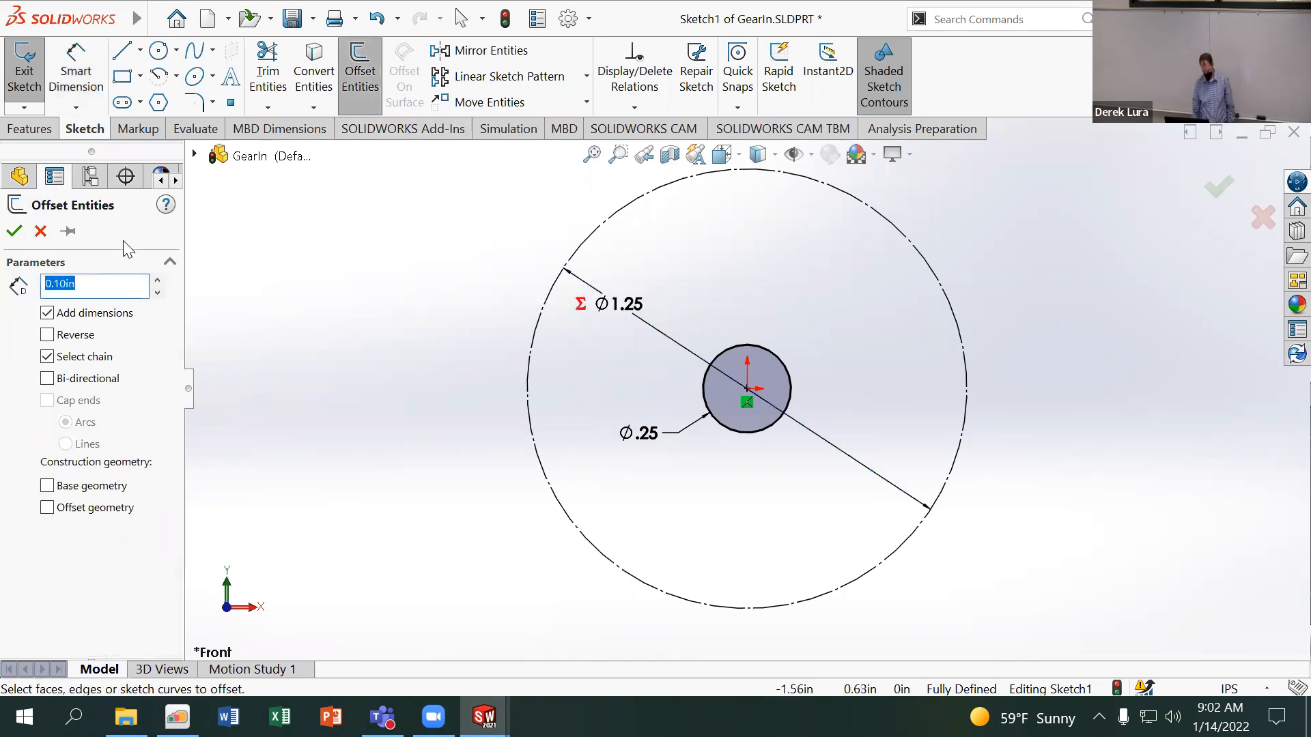
pyautogui.write('=')
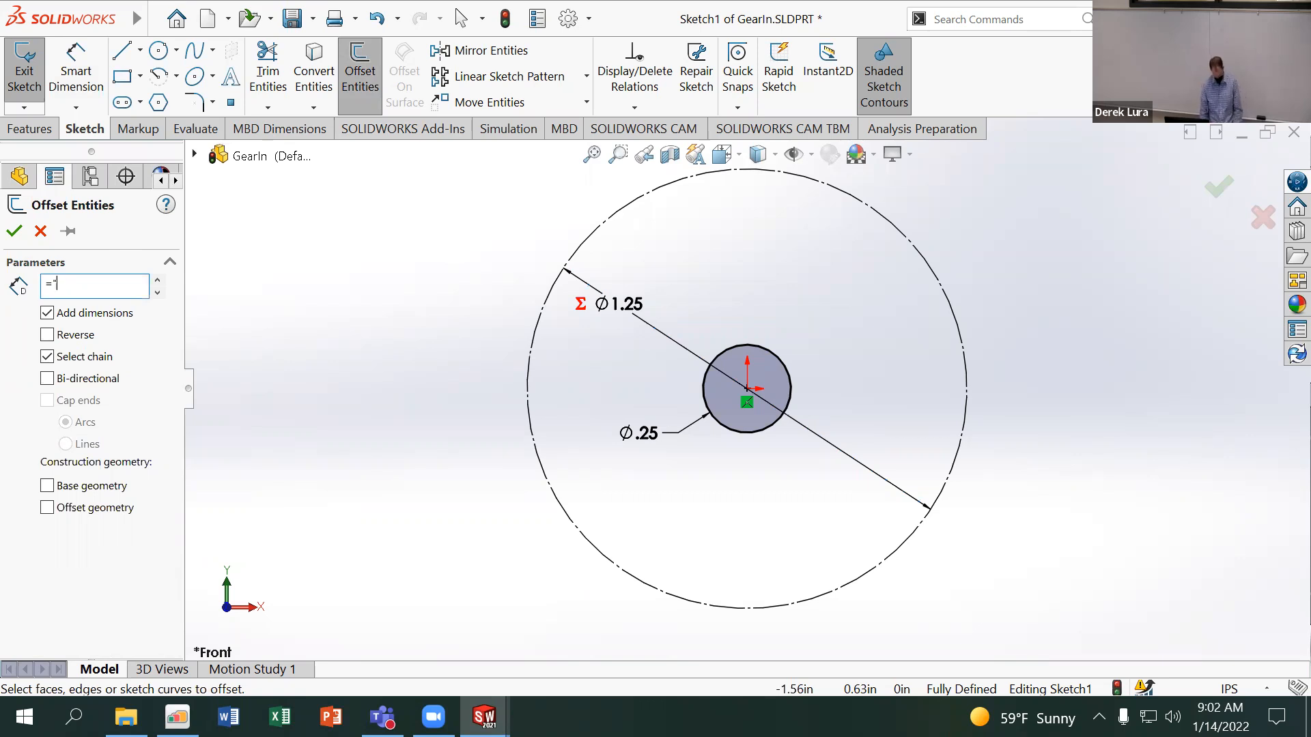
pyautogui.write('Pitch')
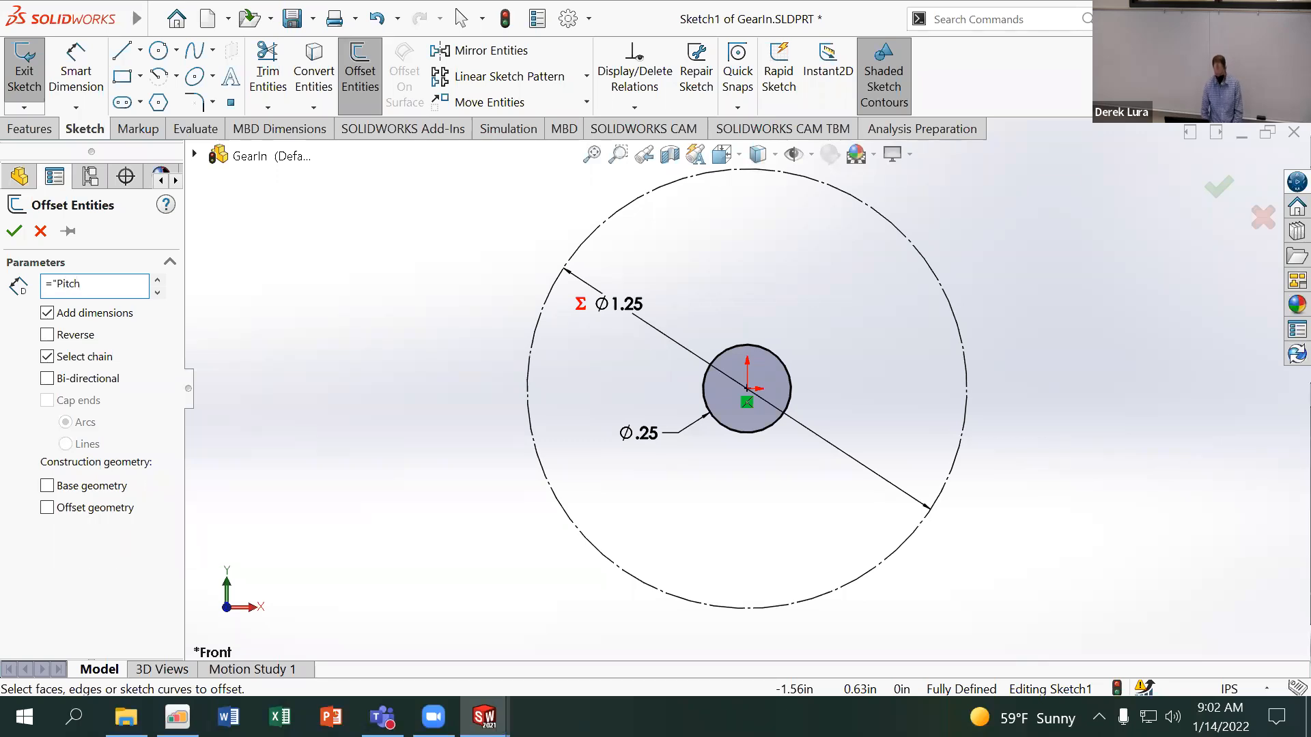
pyautogui.write('"/2')
pyautogui.press('Return')
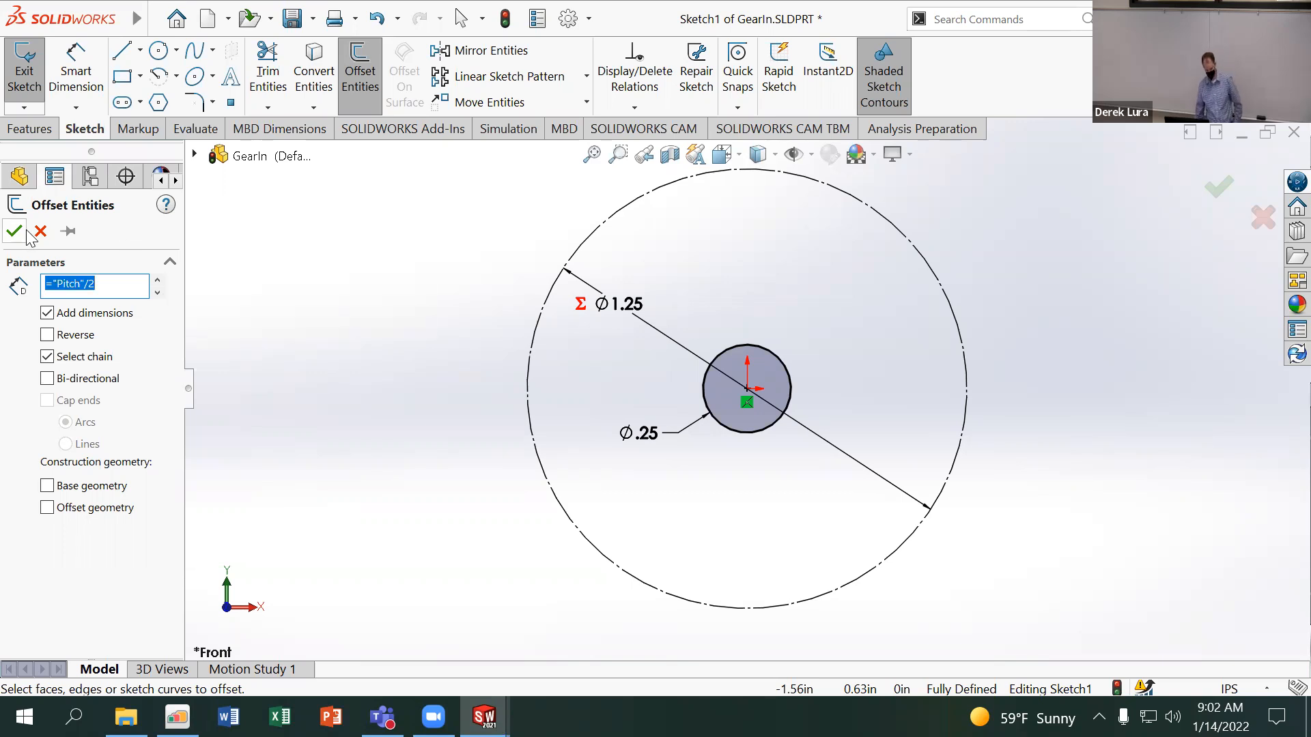
pyautogui.write('.1')
pyautogui.press('Return')
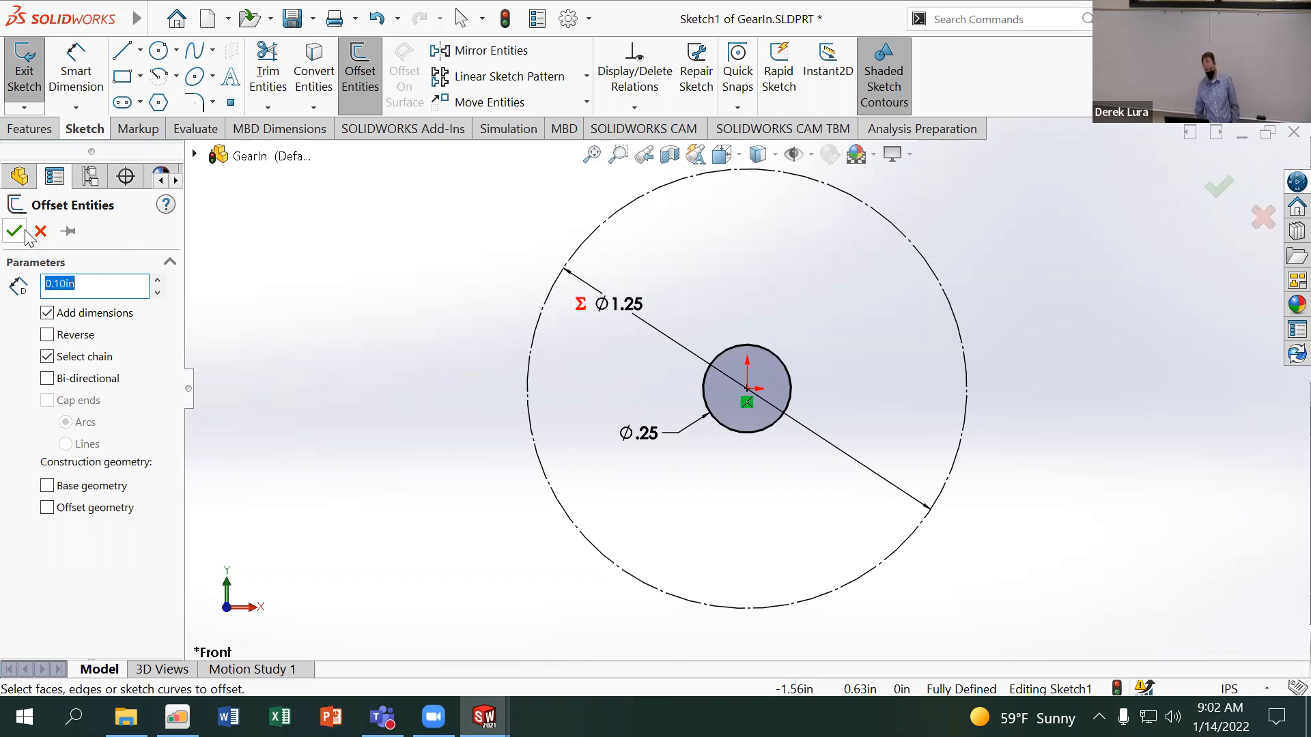
pyautogui.click(14, 230)
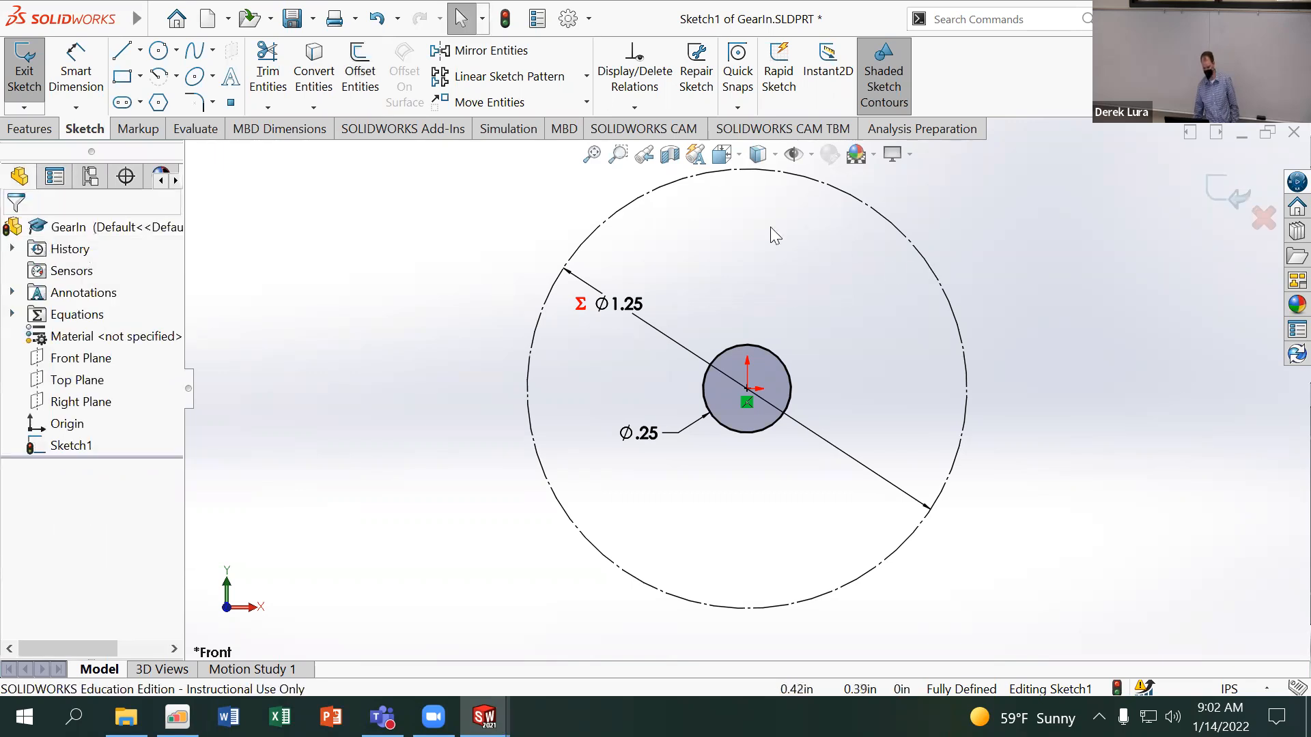
# Offset the construction pitch circle bi-directionally by 0.10 in with dimensions added
pyautogui.click(360, 72)
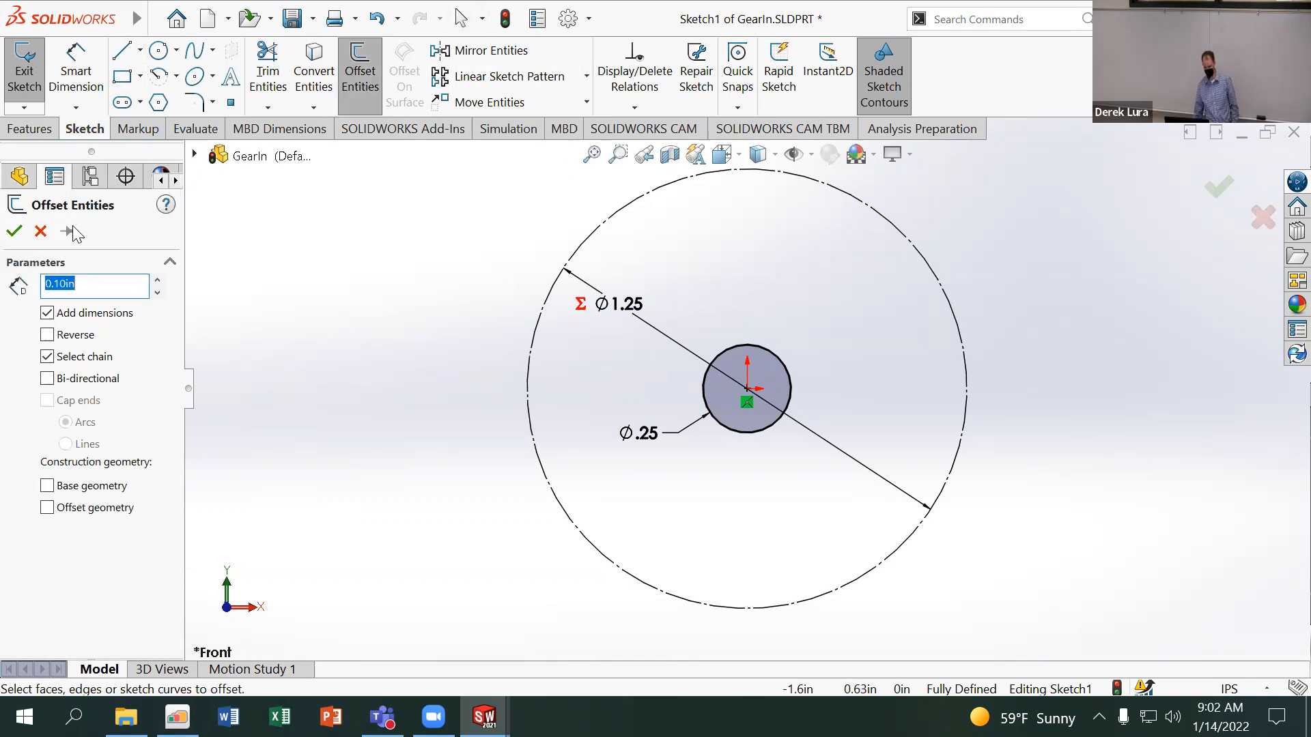
pyautogui.click(892, 224)
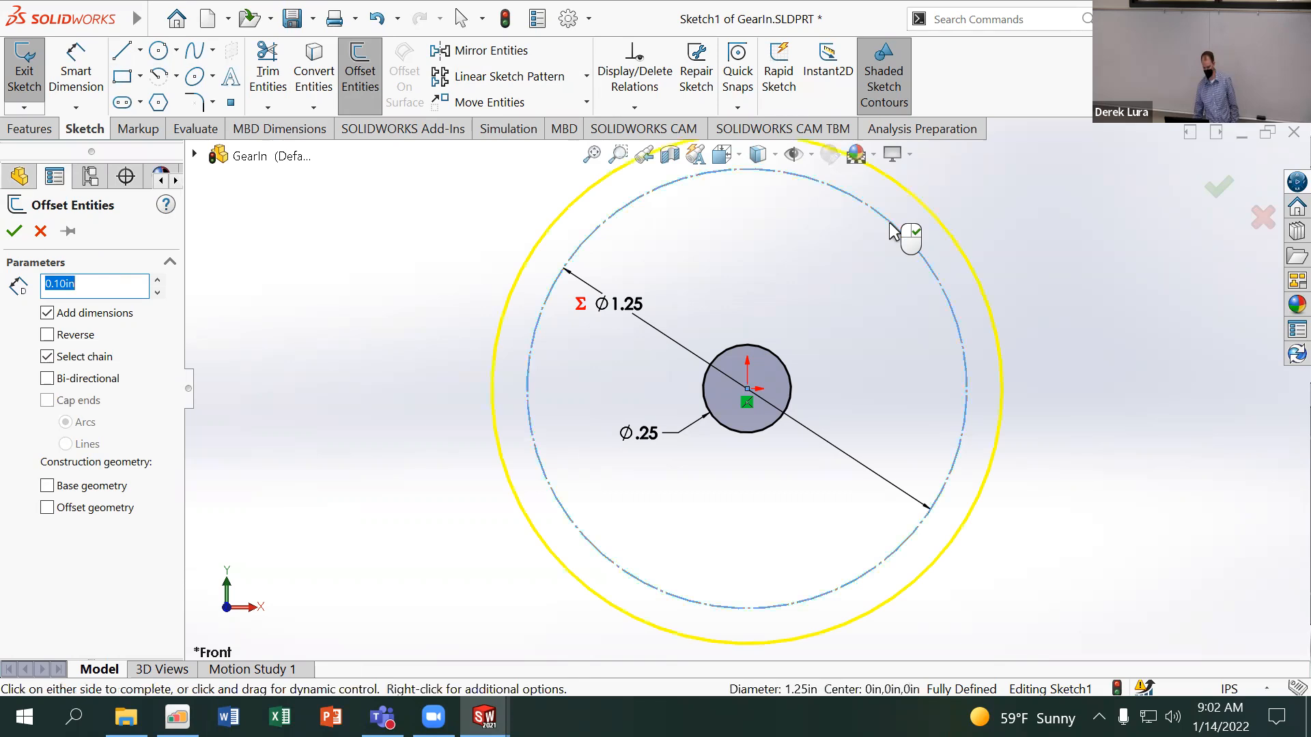
pyautogui.click(47, 379)
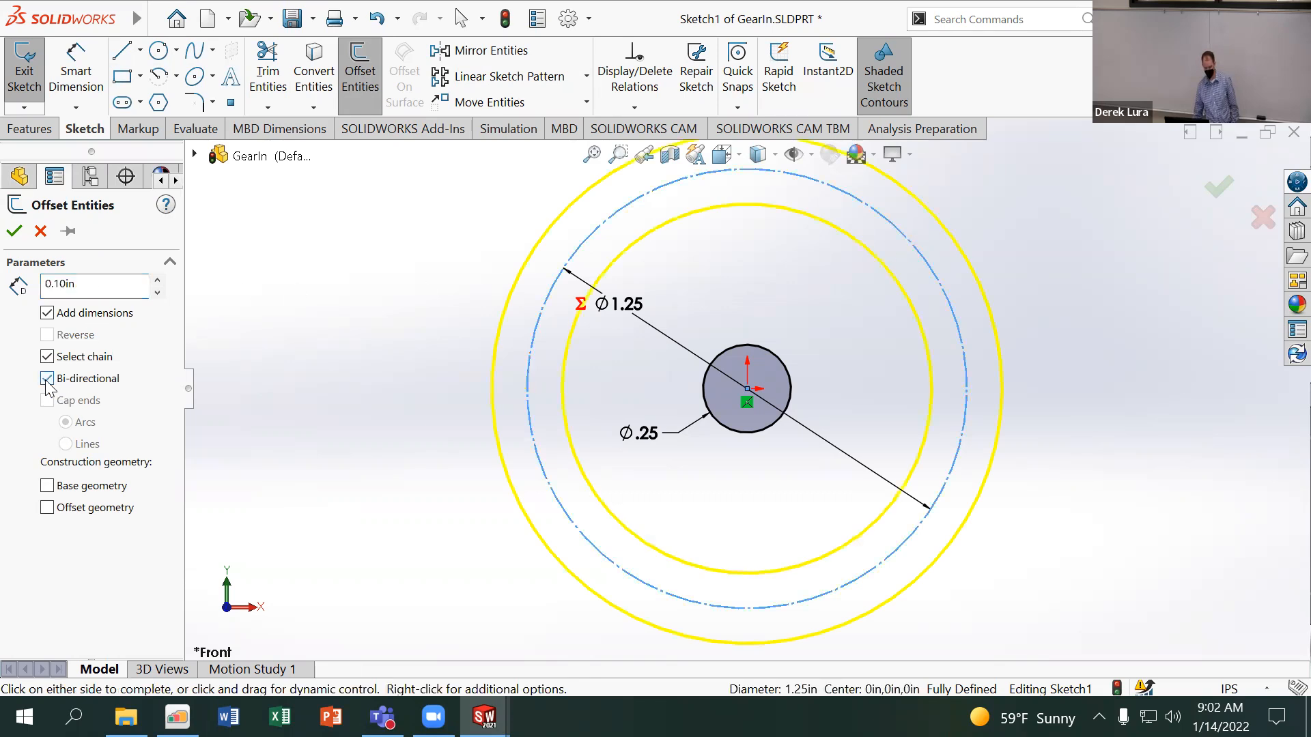
pyautogui.click(14, 231)
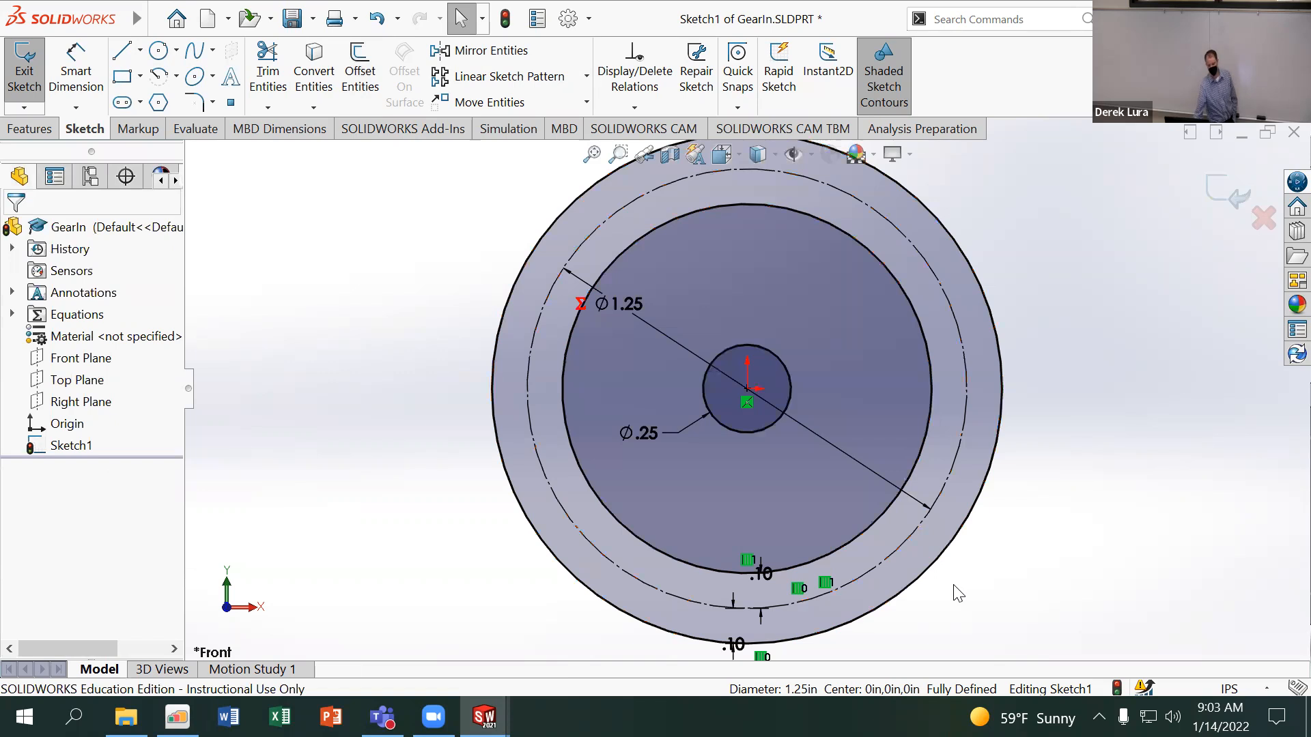
# Move the inner offset dimension clear of the circles and set it to ="Pitch"/2
pyautogui.moveTo(818, 499); pyautogui.dragTo(790, 504)
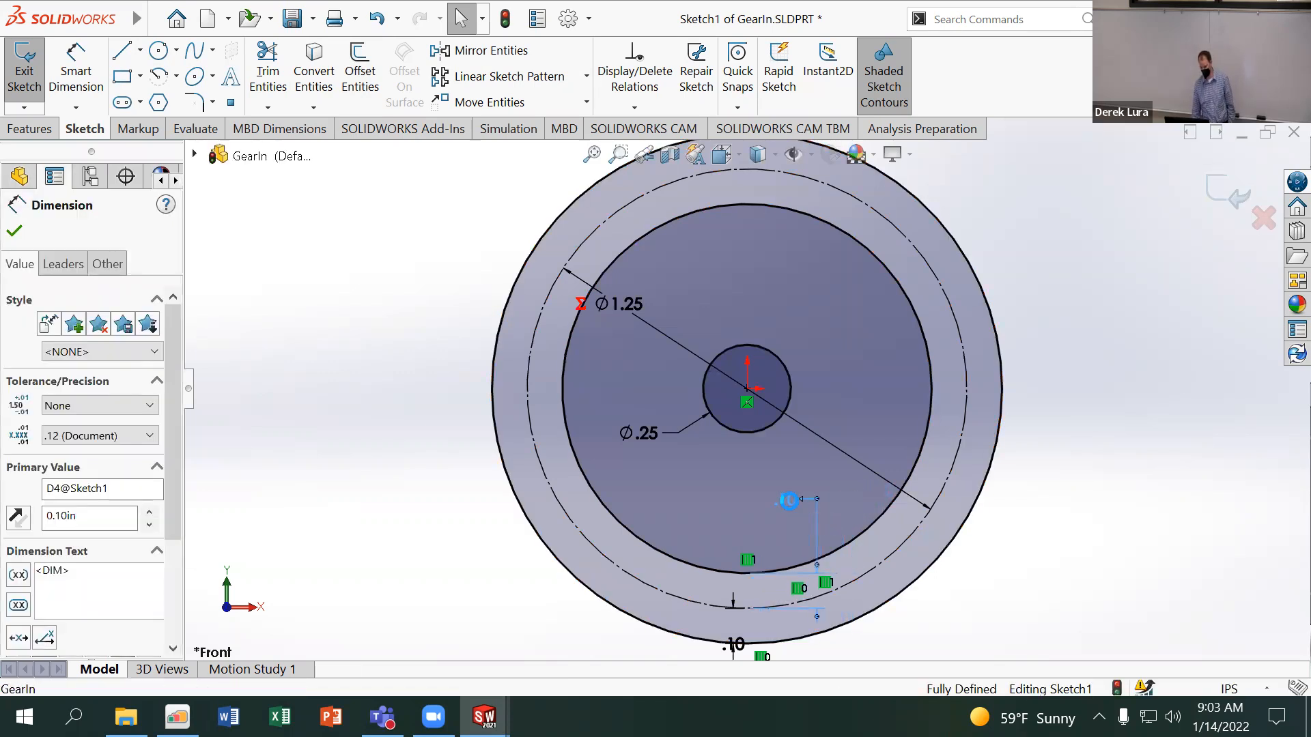
pyautogui.doubleClick(788, 501)
pyautogui.write('=')
pyautogui.moveTo(828, 552)
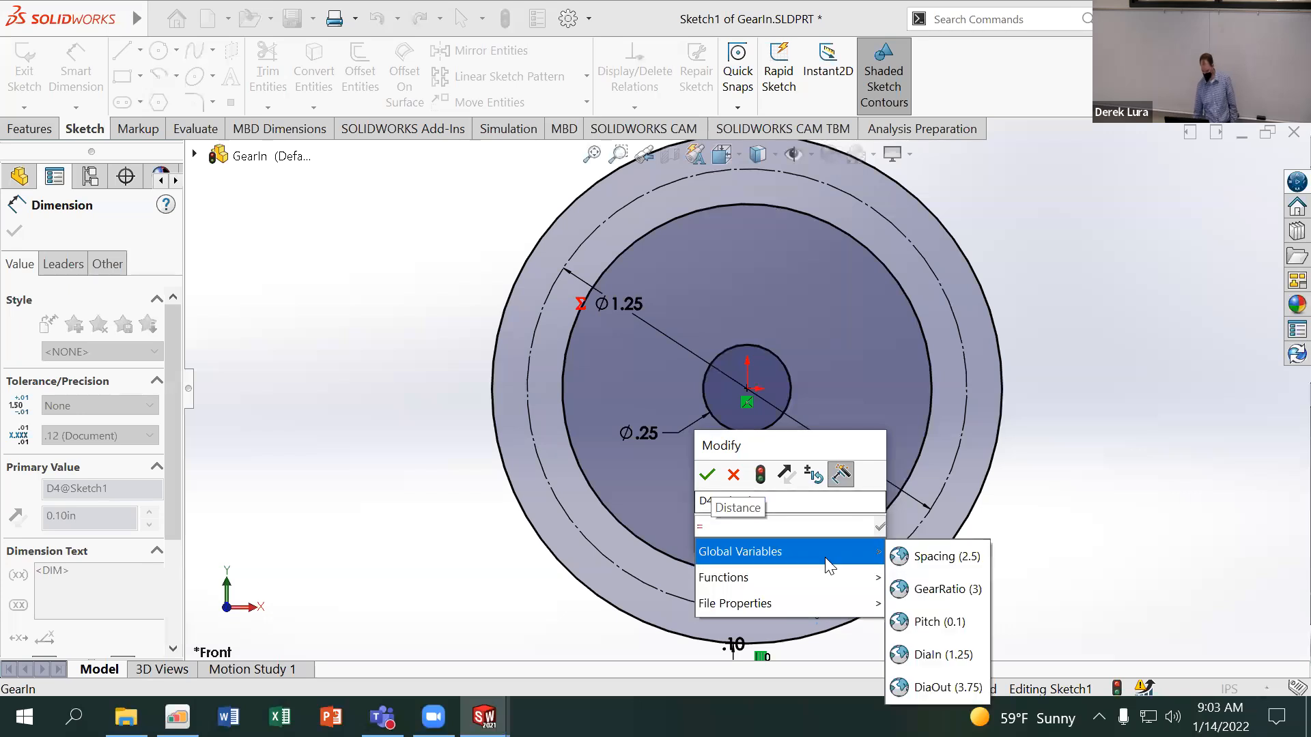
pyautogui.click(951, 625)
pyautogui.write('/2')
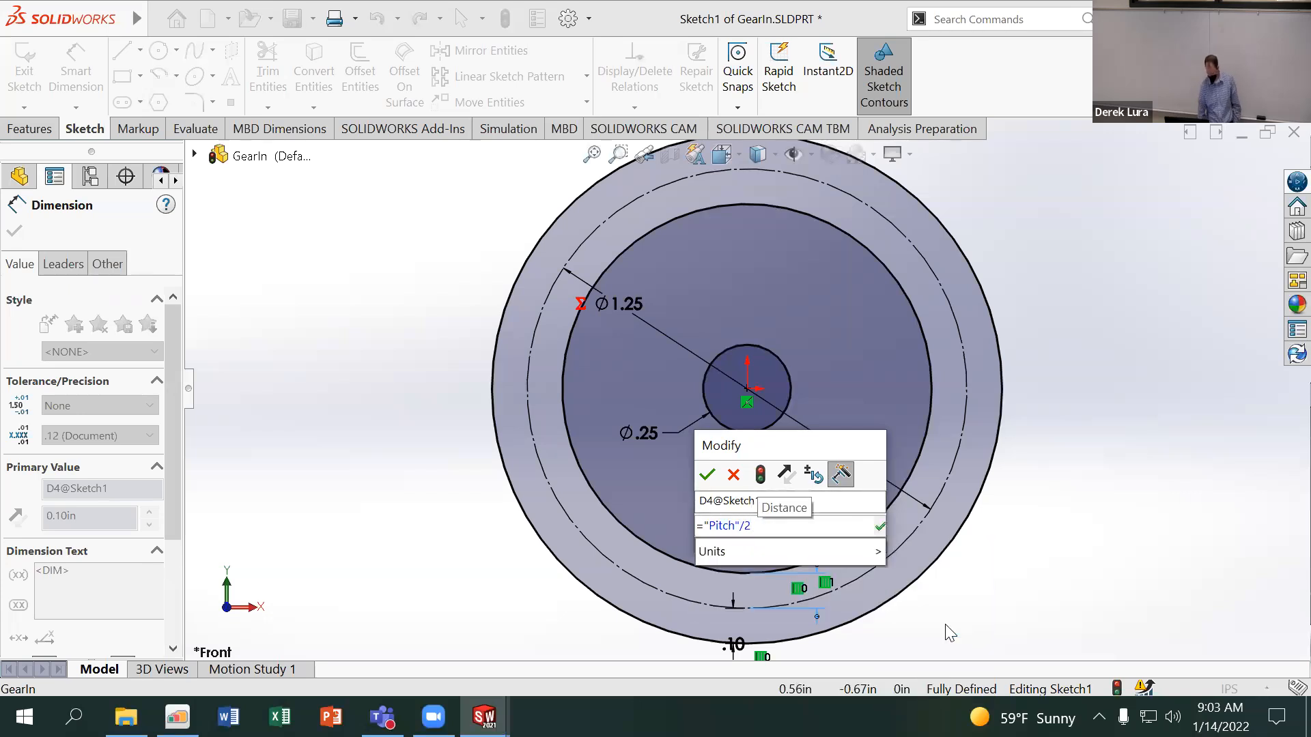
pyautogui.press('Return')
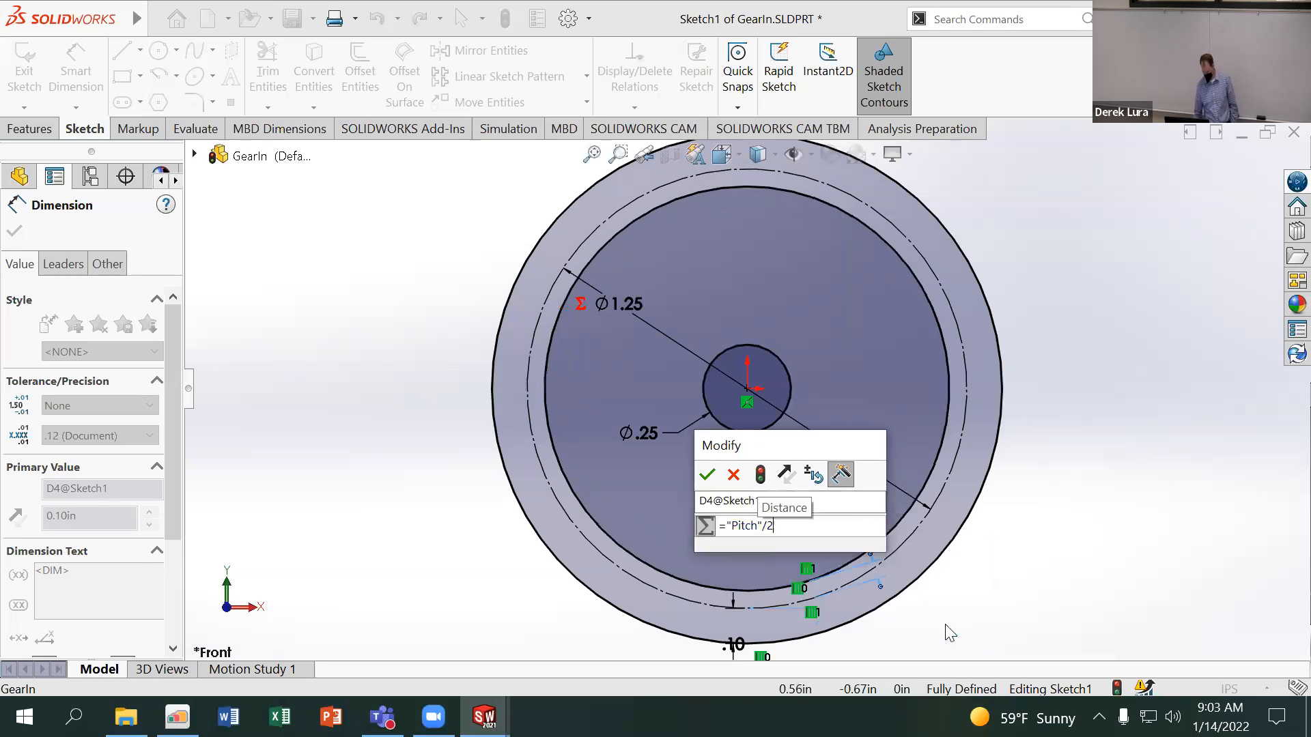
pyautogui.click(708, 478)
# Move the outer offset dimension outside the circles and set it to ="Pitch"/2
pyautogui.scroll(1, 786, 615)
pyautogui.moveTo(753, 618); pyautogui.dragTo(891, 618)
pyautogui.press('Escape')
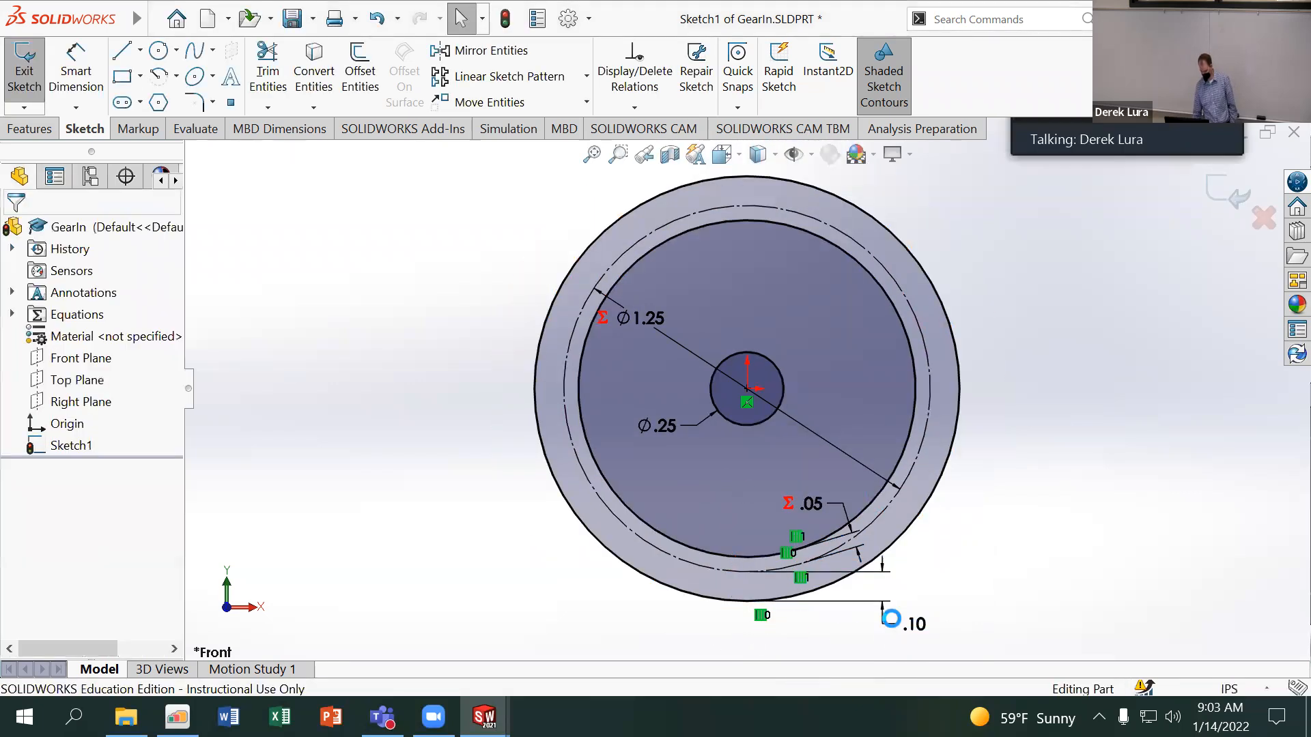
pyautogui.doubleClick(897, 626)
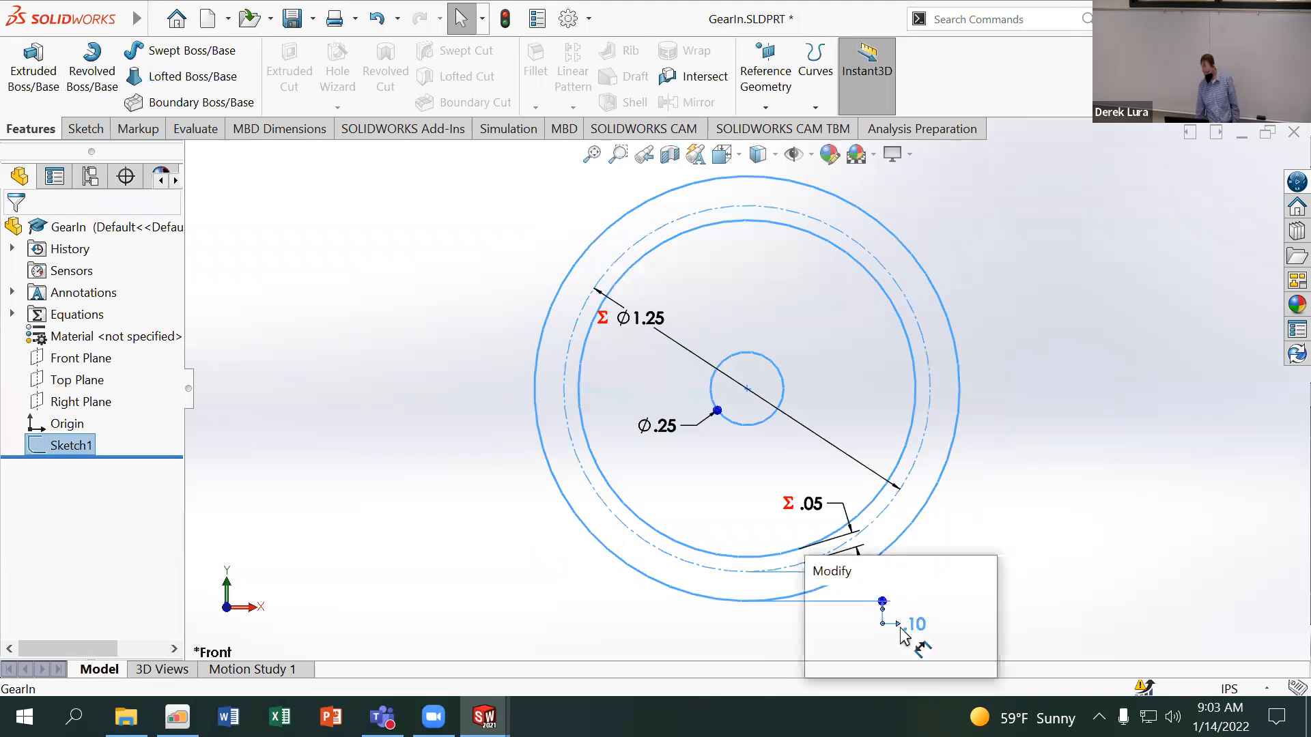
pyautogui.write('=')
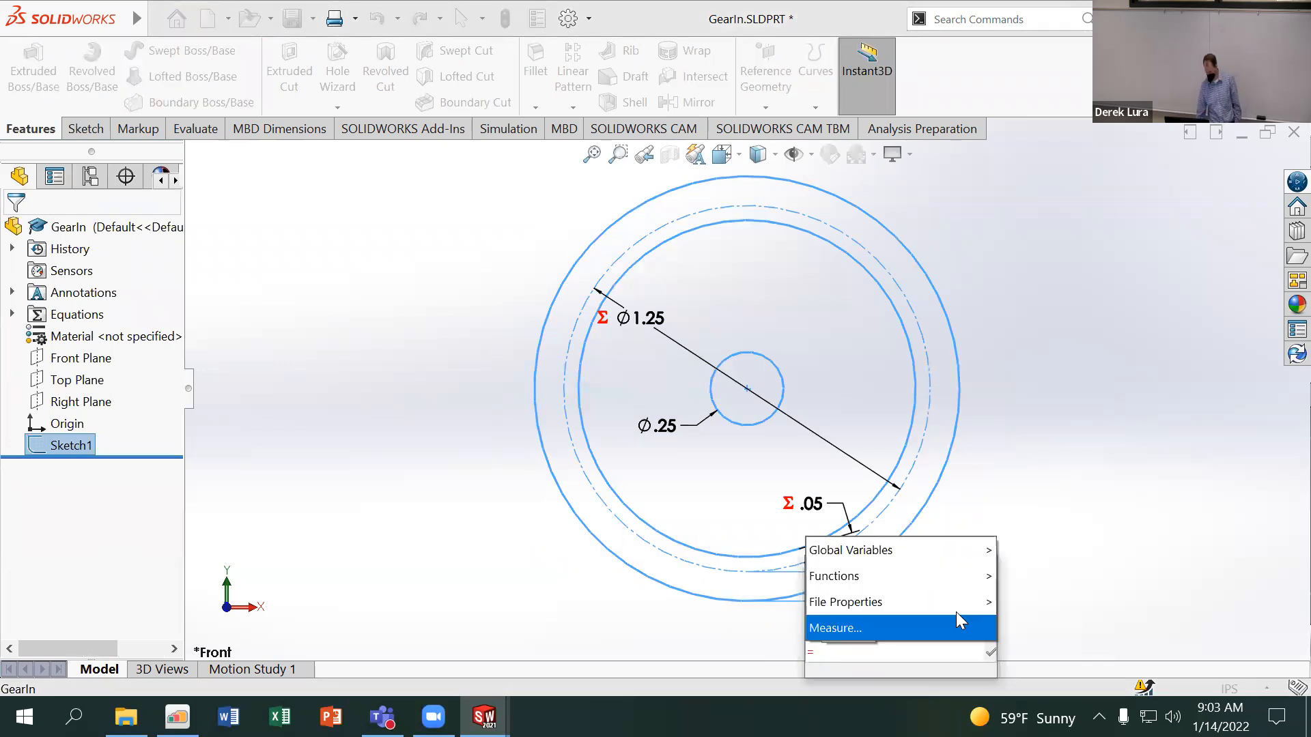
pyautogui.moveTo(956, 551)
pyautogui.click(1051, 620)
pyautogui.write('/21')
pyautogui.press('BackSpace')
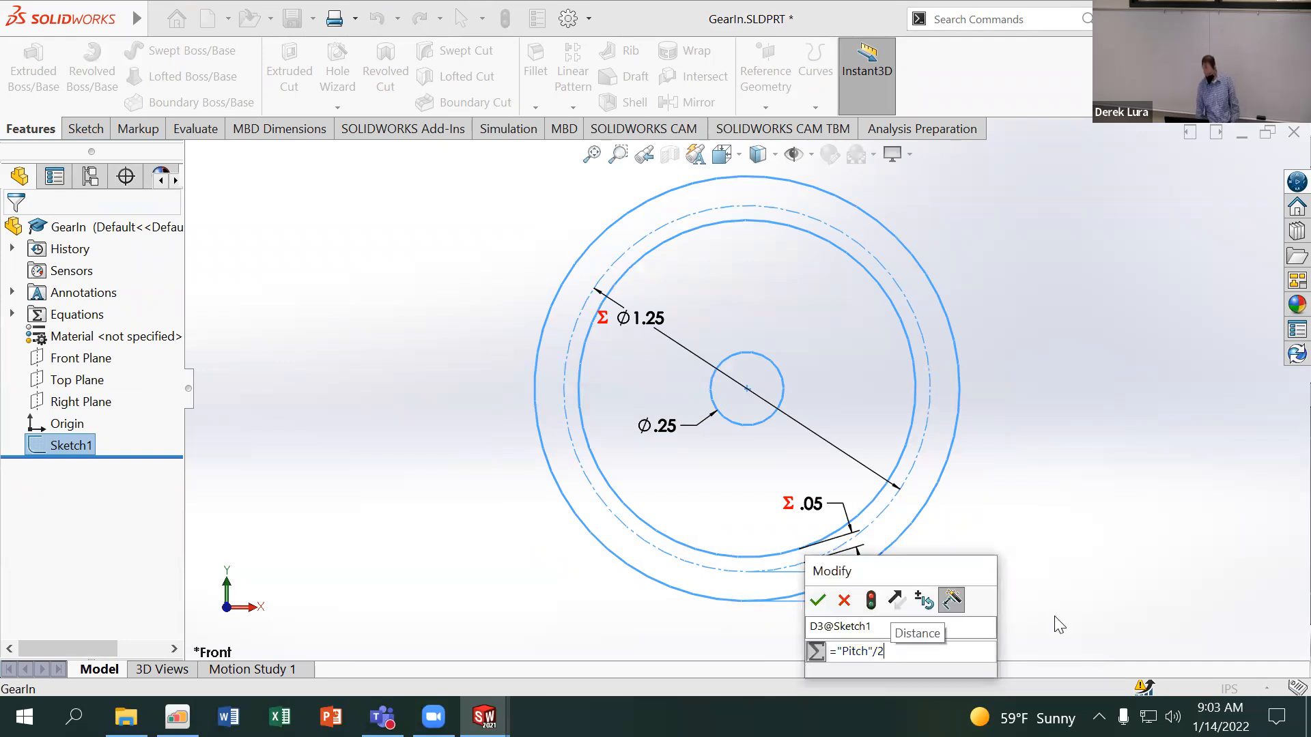
pyautogui.press('Return')
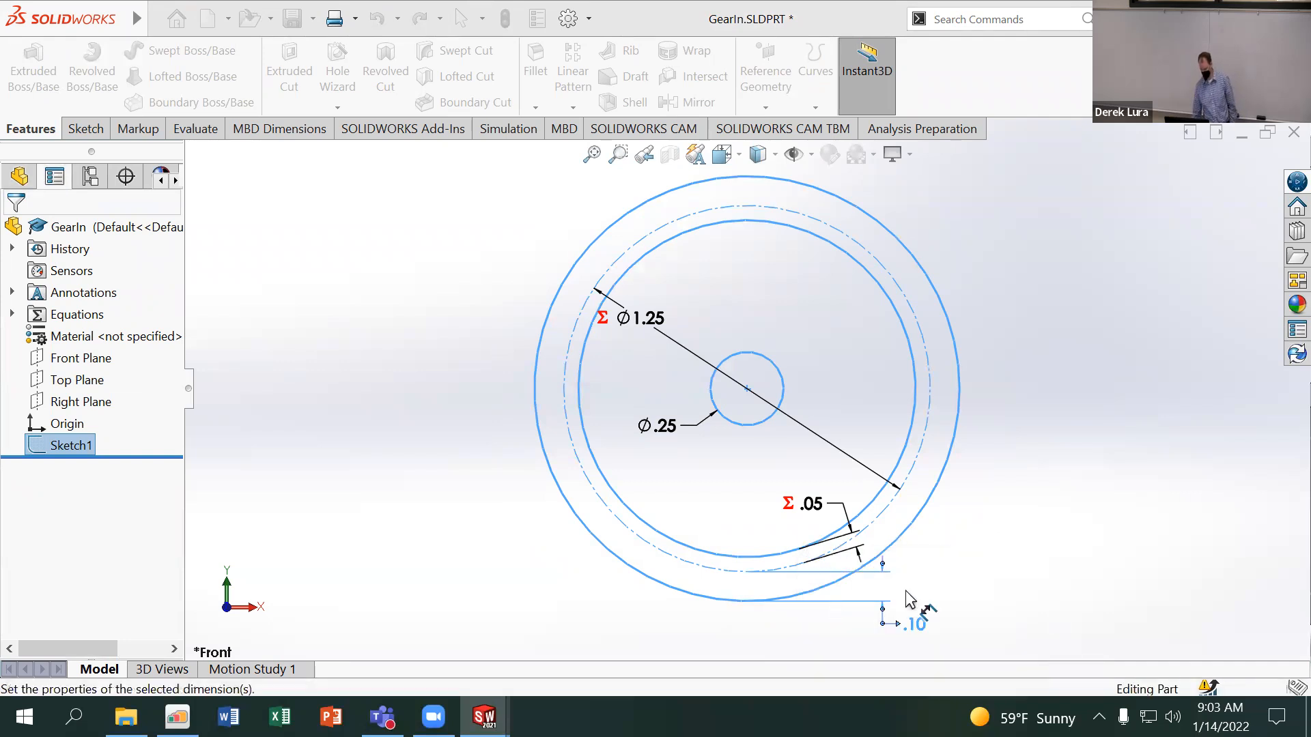
# Rebuild the part and reopen Sketch1 for editing
pyautogui.click(925, 589)
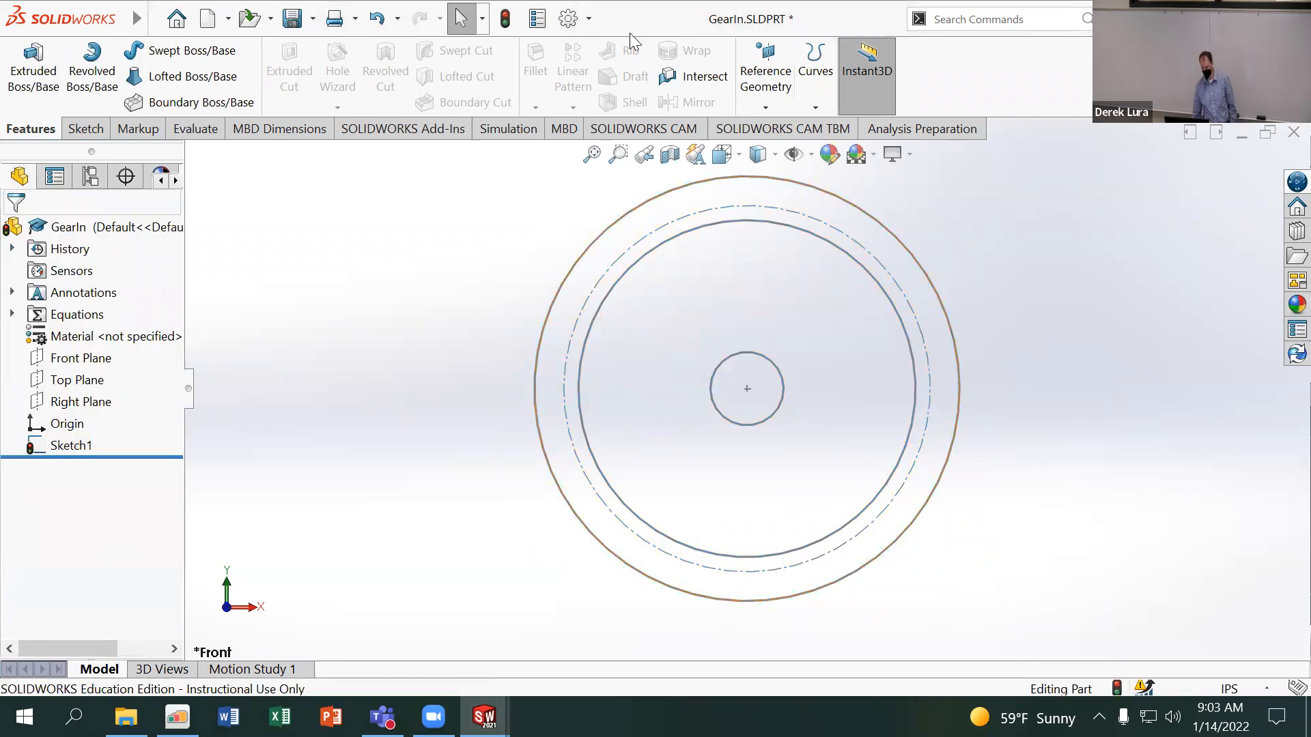
pyautogui.click(505, 19)
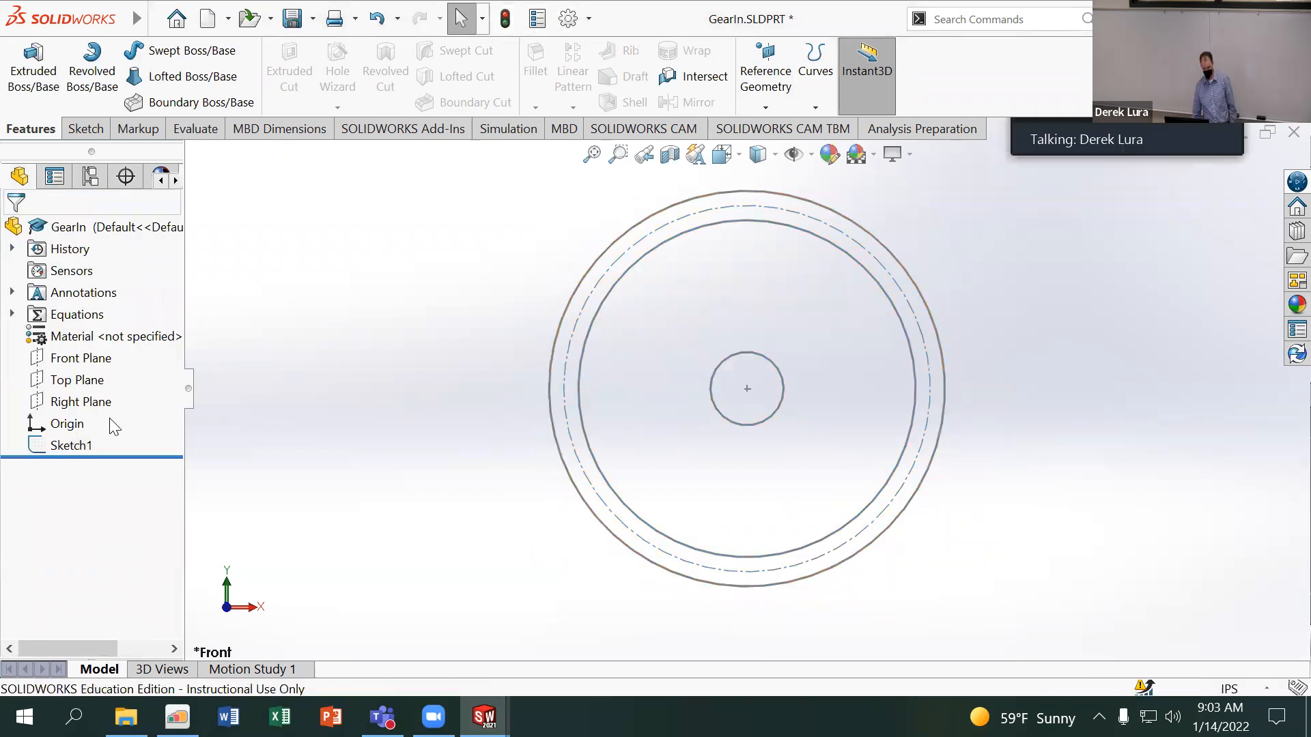
pyautogui.rightClick(63, 447)
pyautogui.click(83, 260)
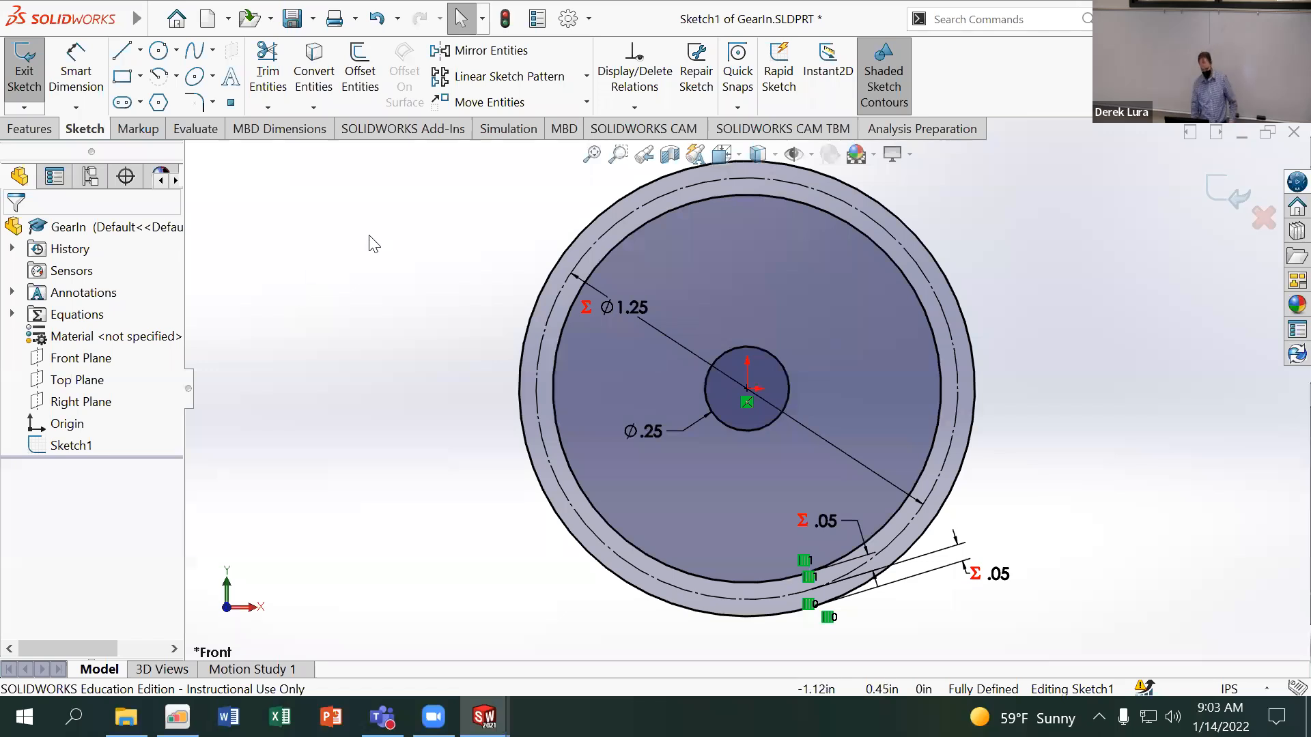
# Delete the inner and outer offset circles on either side of the 1.25 in construction circle
pyautogui.click(627, 232)
pyautogui.press('Delete')
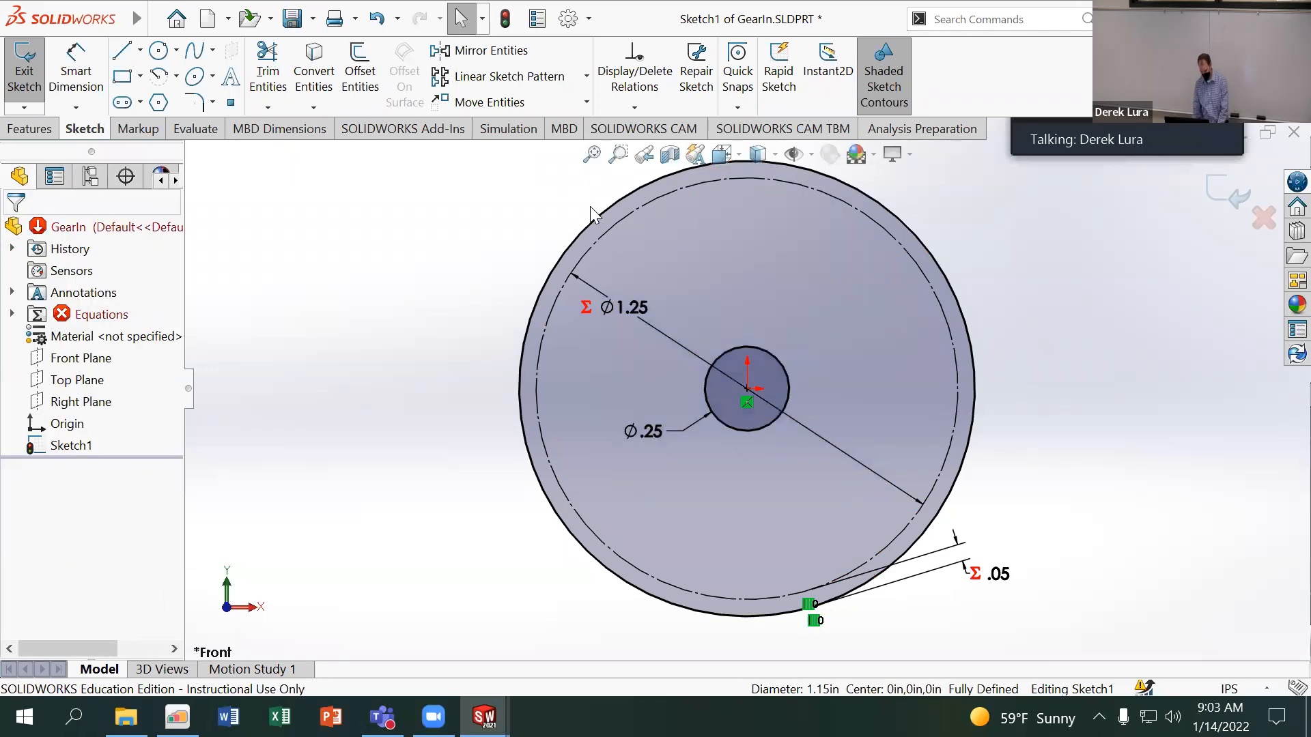
pyautogui.click(604, 218)
pyautogui.press('Delete')
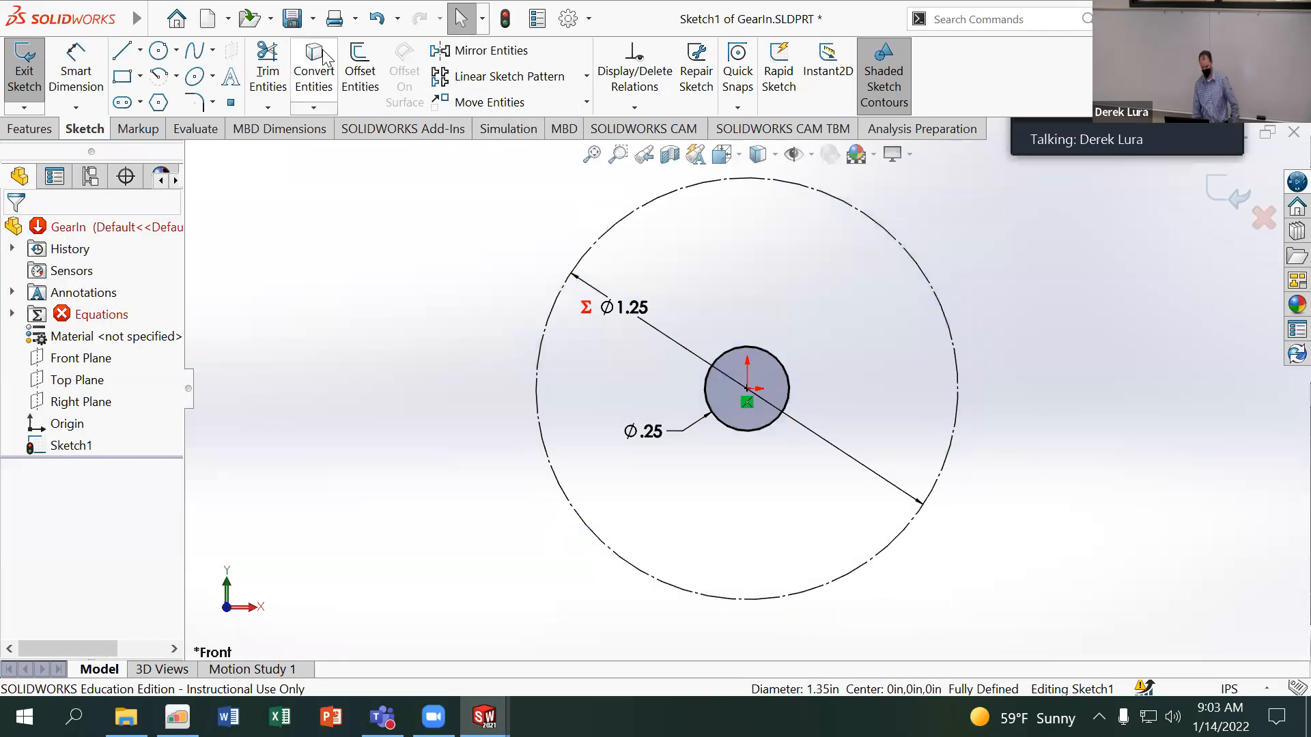
# Offset the 1.25 in construction circle bi-directionally by 0.1 in, with dimensions added
pyautogui.click(351, 65)
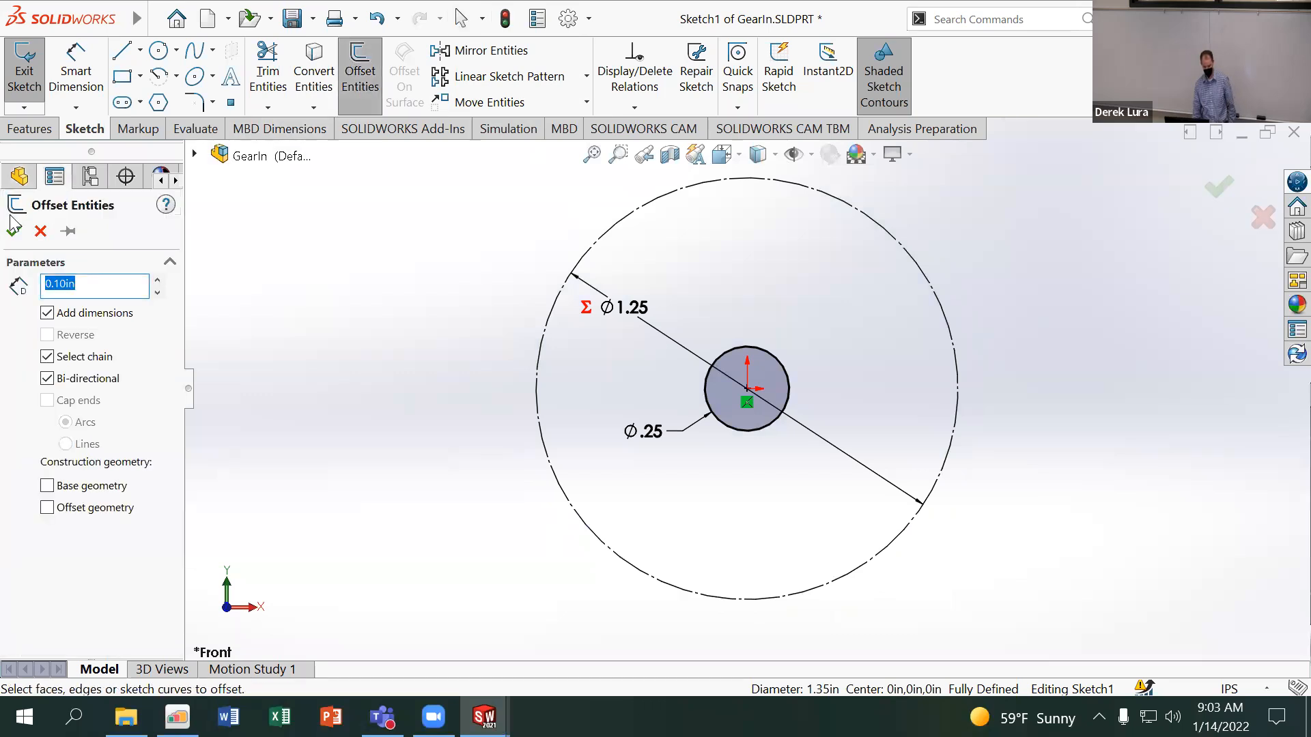
pyautogui.click(660, 210)
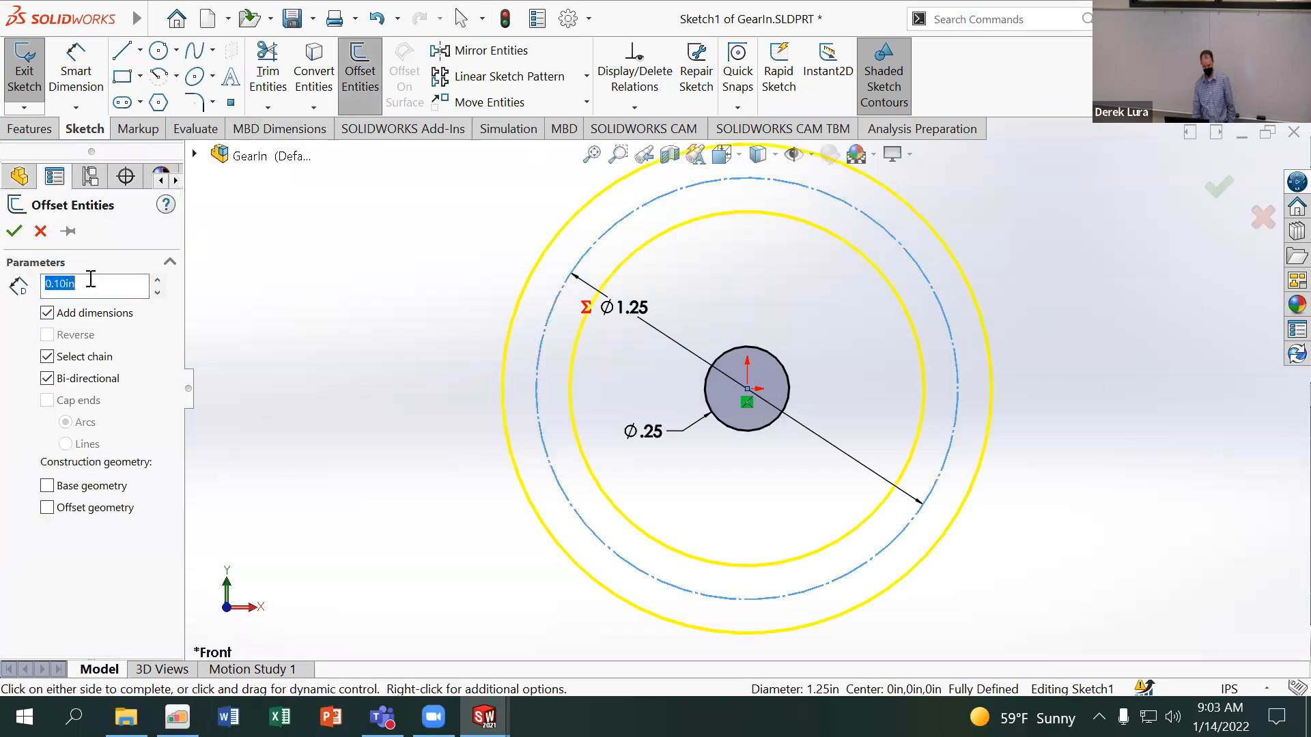
pyautogui.write('=')
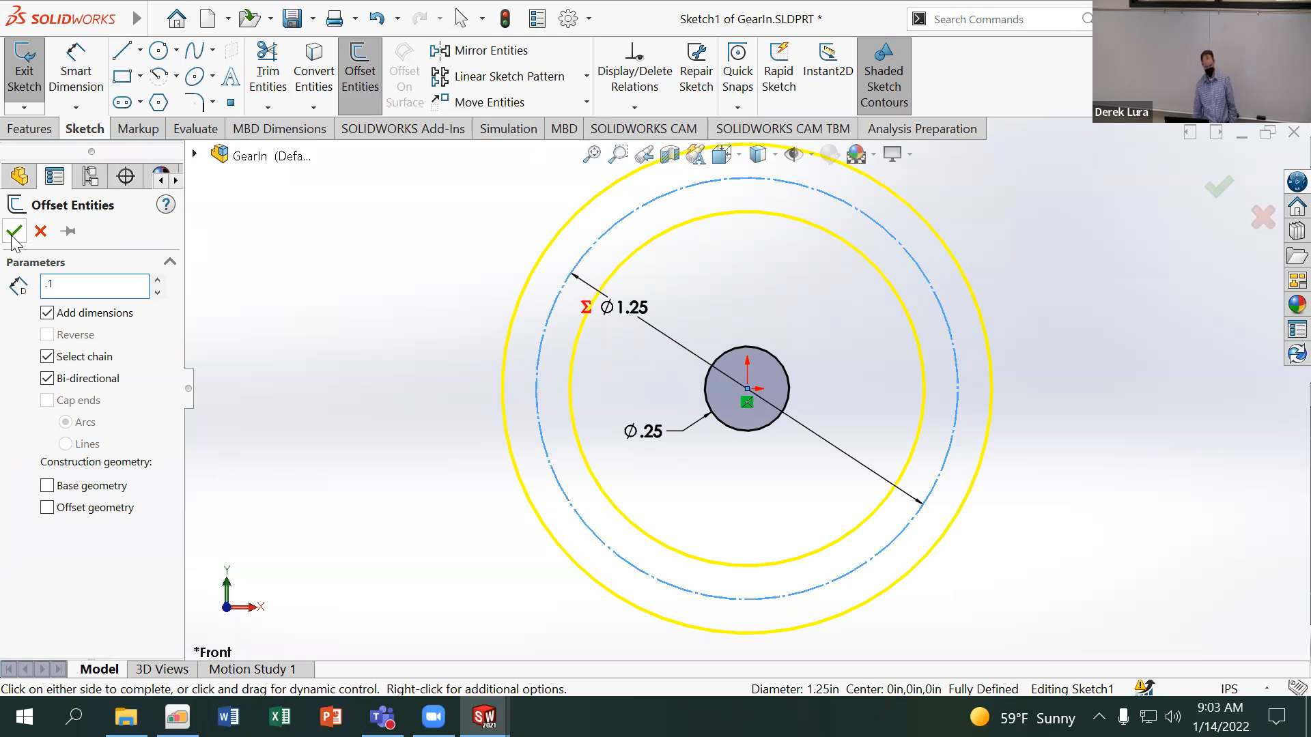
pyautogui.press('Return')
pyautogui.click(14, 232)
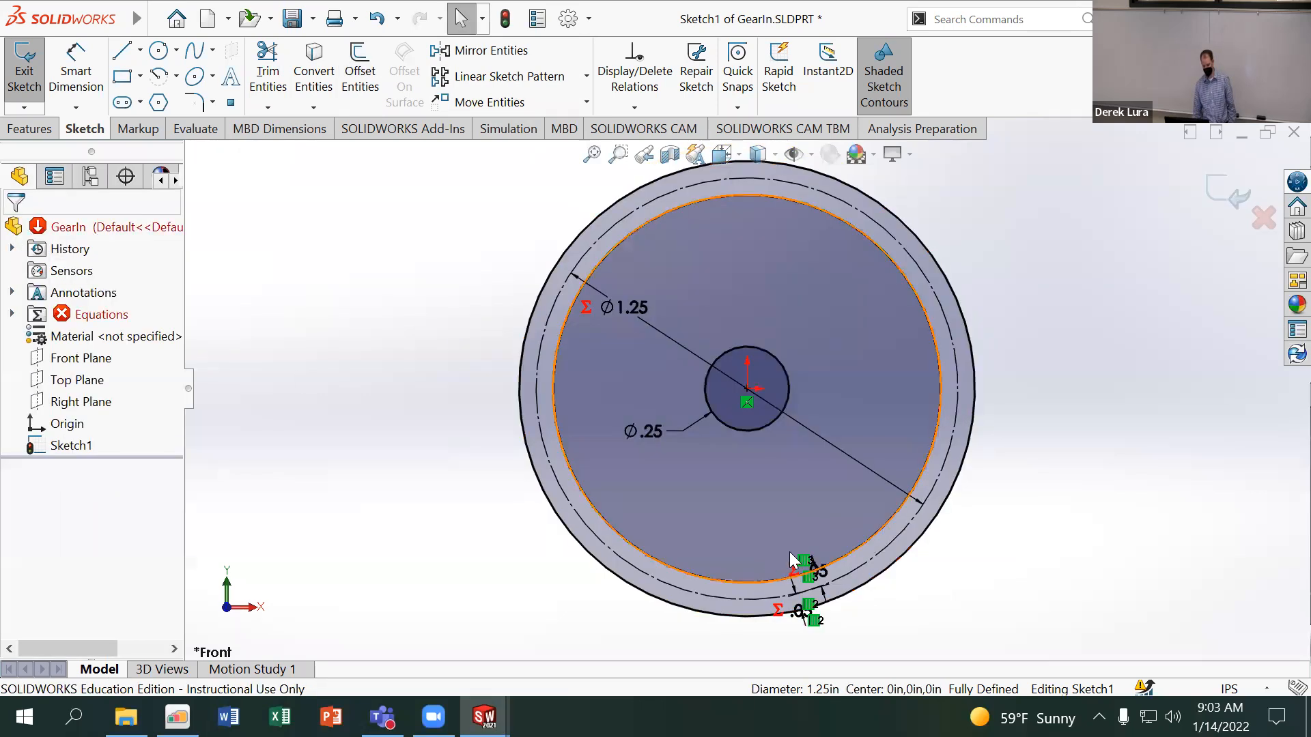
# Move the inner circle's offset dimension into the open area inside the gear and check its equation
pyautogui.click(829, 492)
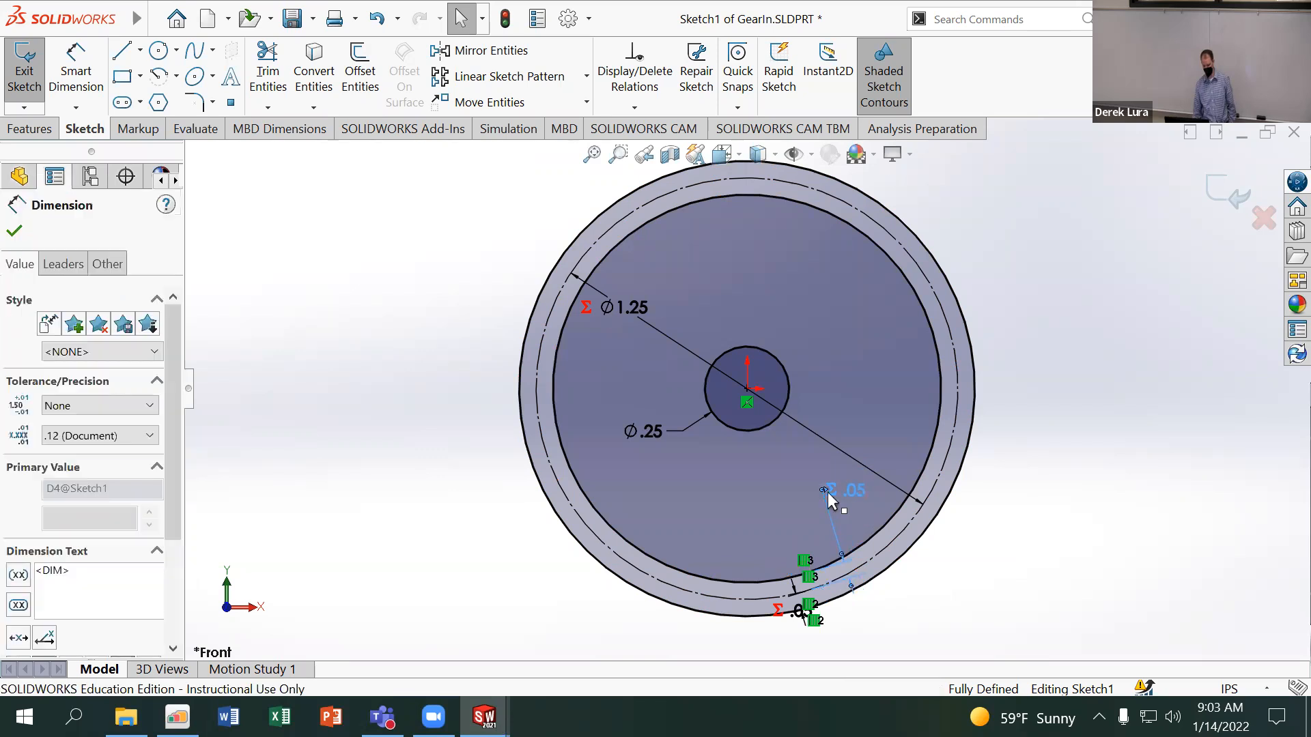
pyautogui.doubleClick(847, 493)
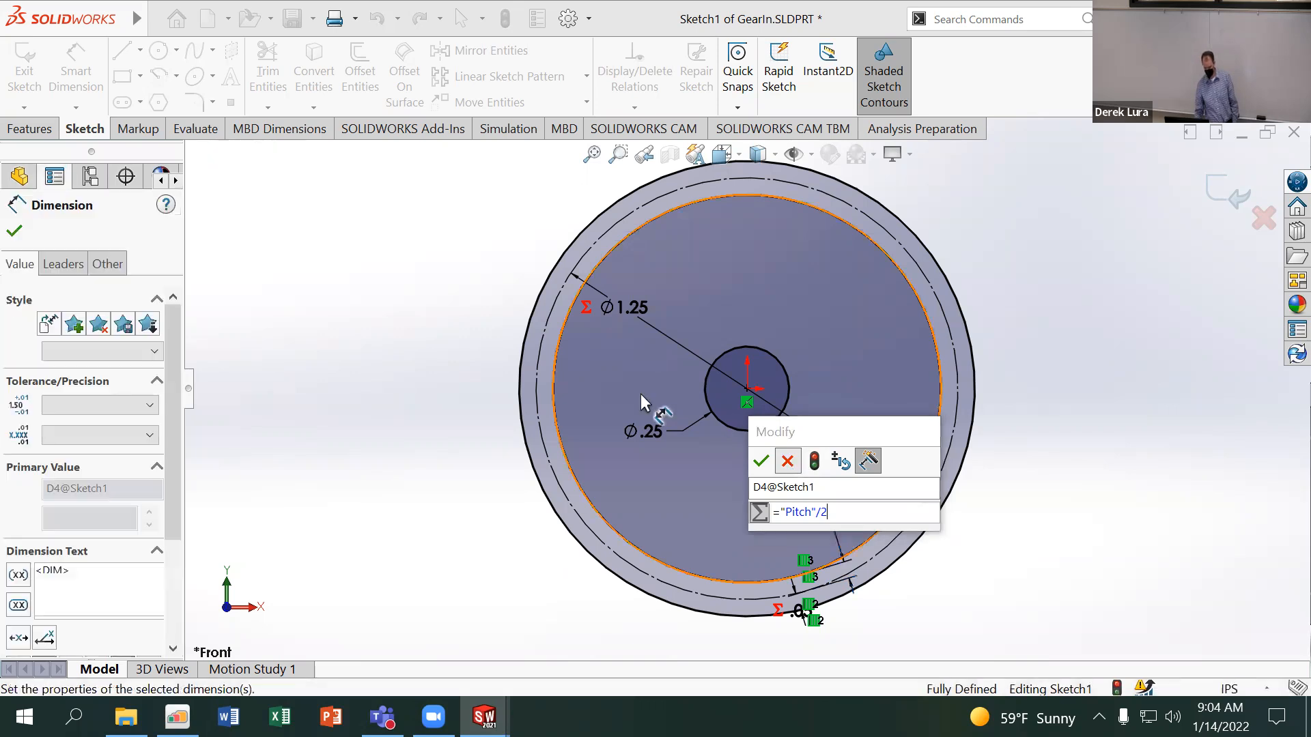
pyautogui.press('Return')
# Review the global variables defined in the part's equations
pyautogui.click(257, 19)
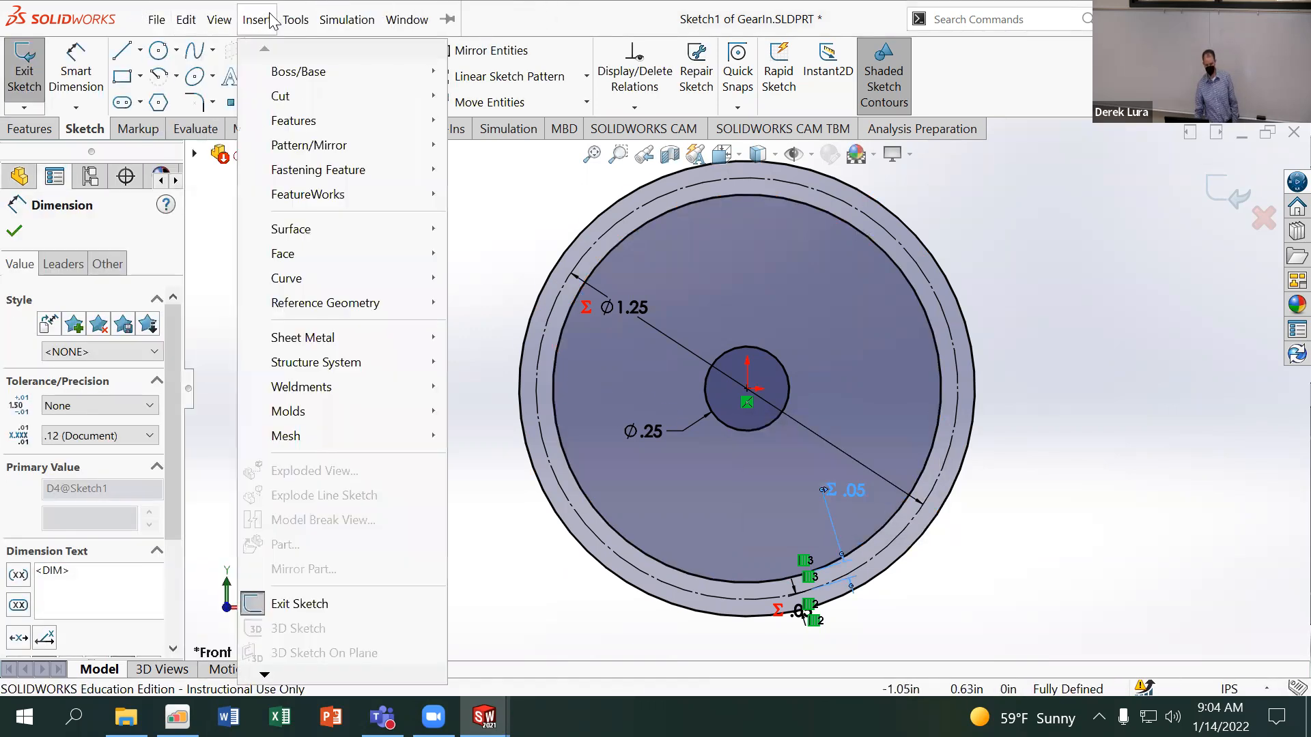
pyautogui.moveTo(265, 678)
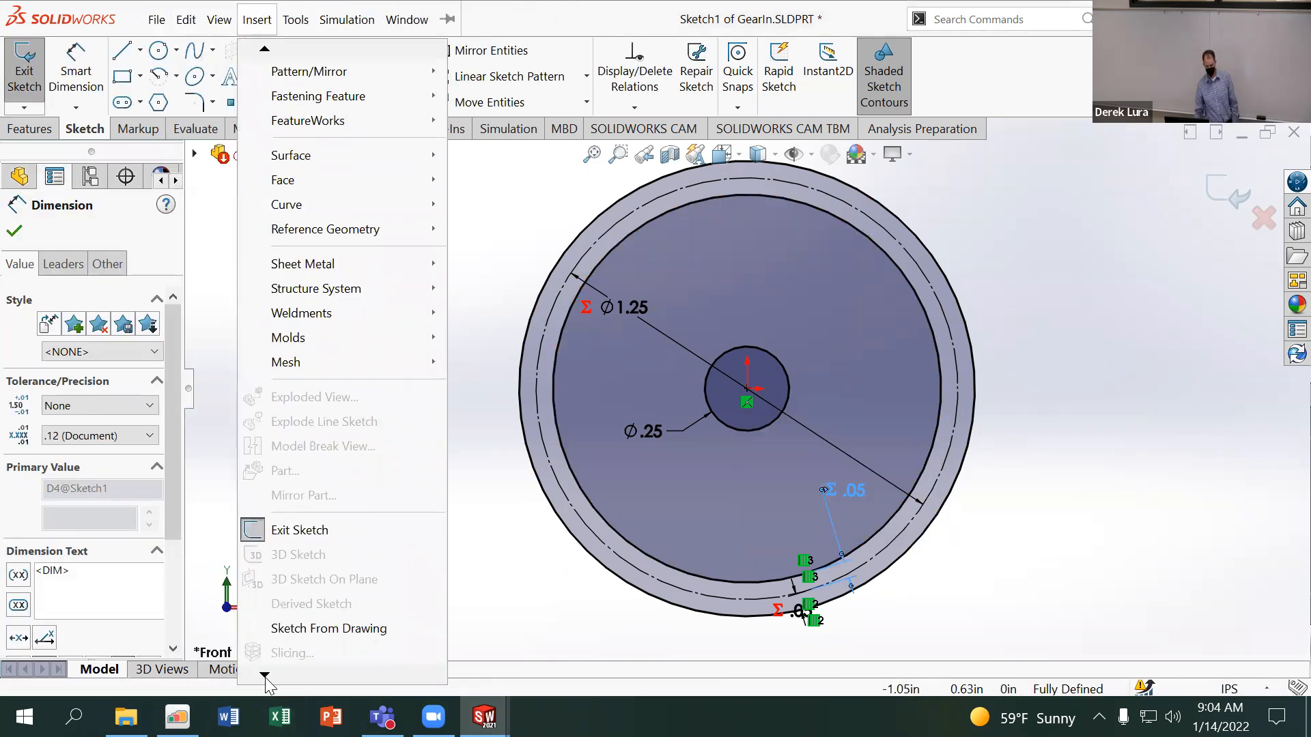
pyautogui.moveTo(296, 19)
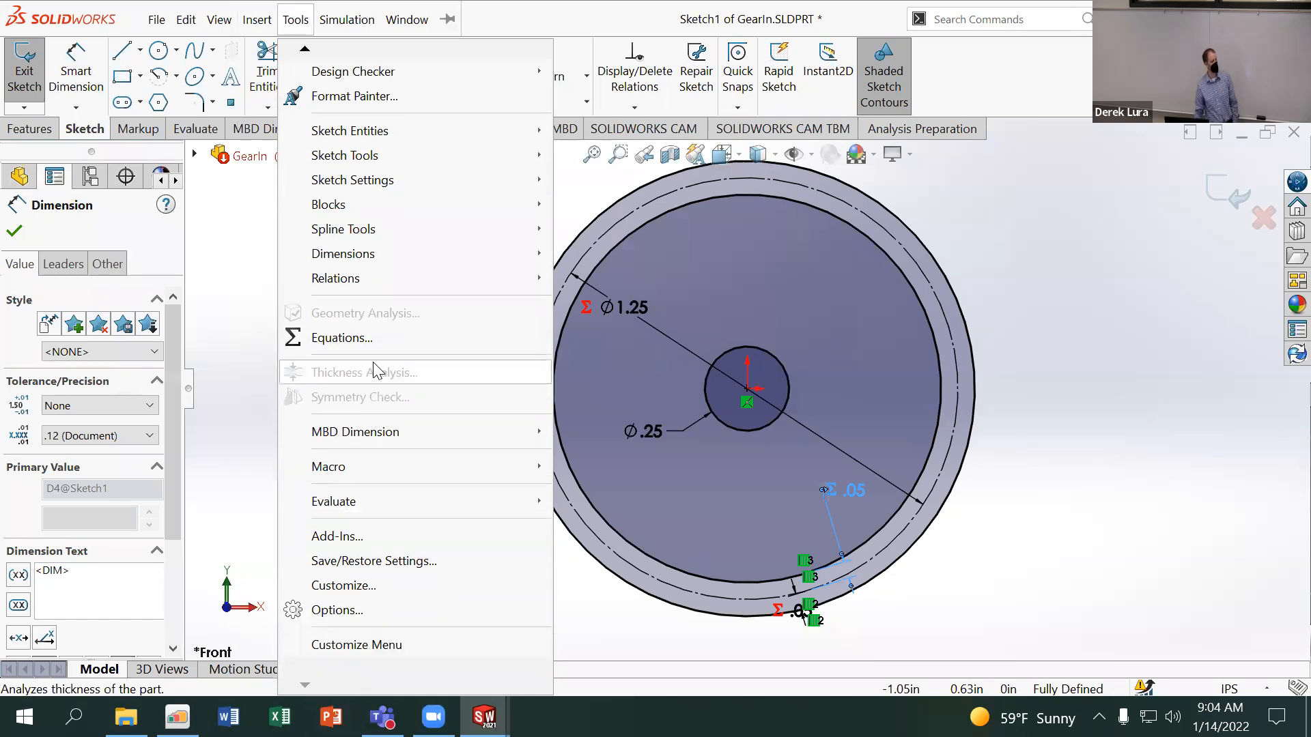
pyautogui.click(1051, 437)
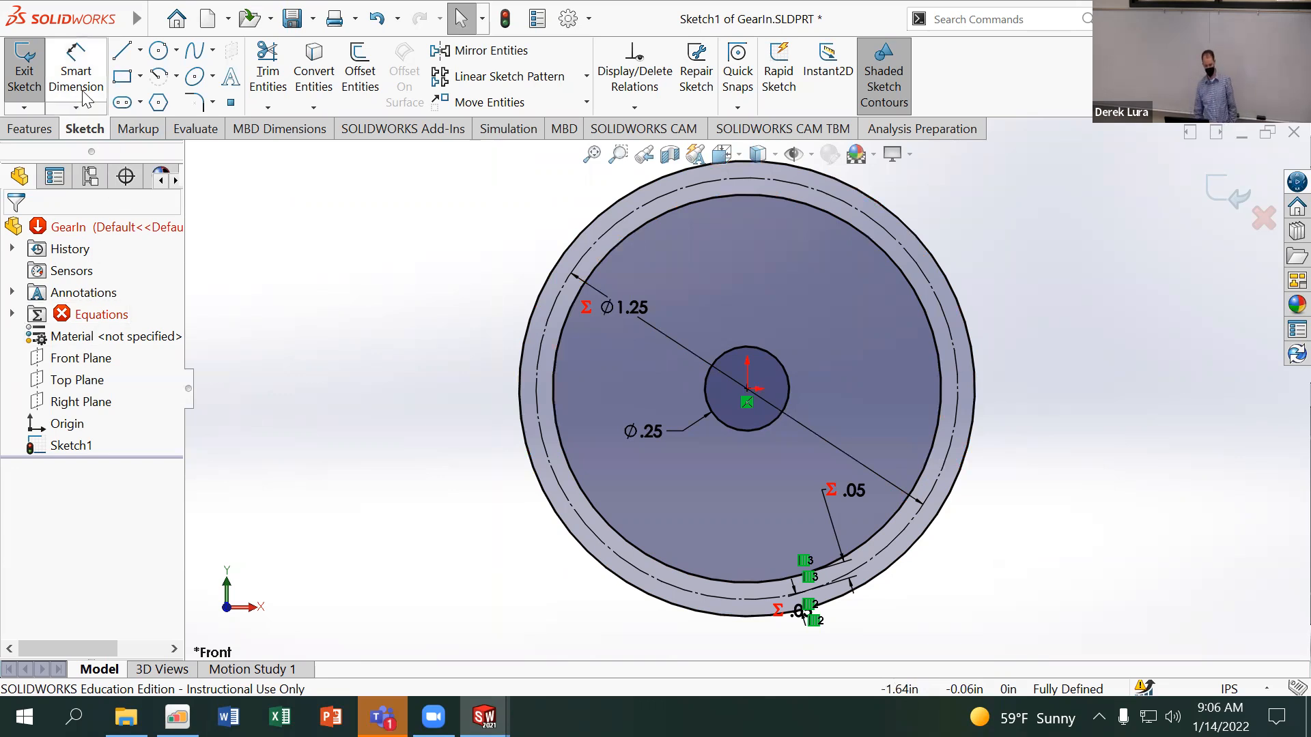
pyautogui.click(12, 315)
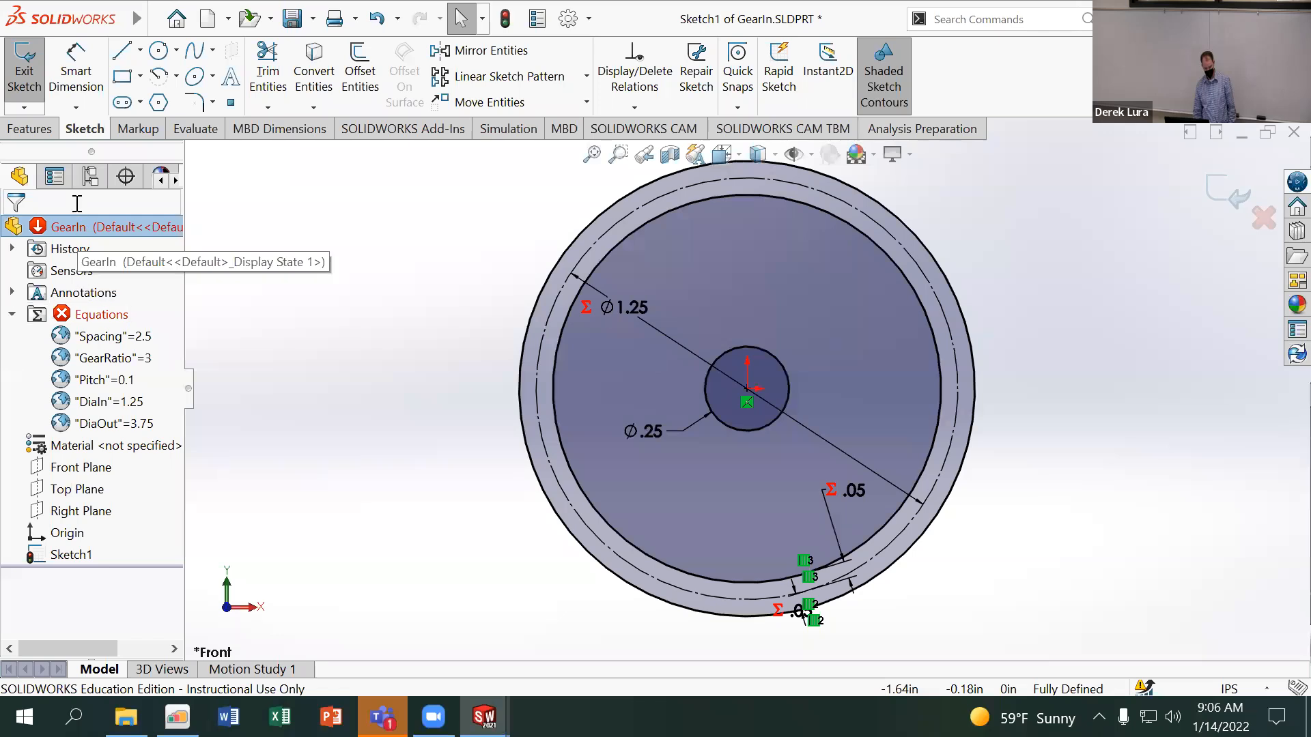
pyautogui.click(12, 314)
# Sketch a slanted line about 0.12 in long from the inner circle to the outer circle, above the horizontal axis
pyautogui.click(124, 52)
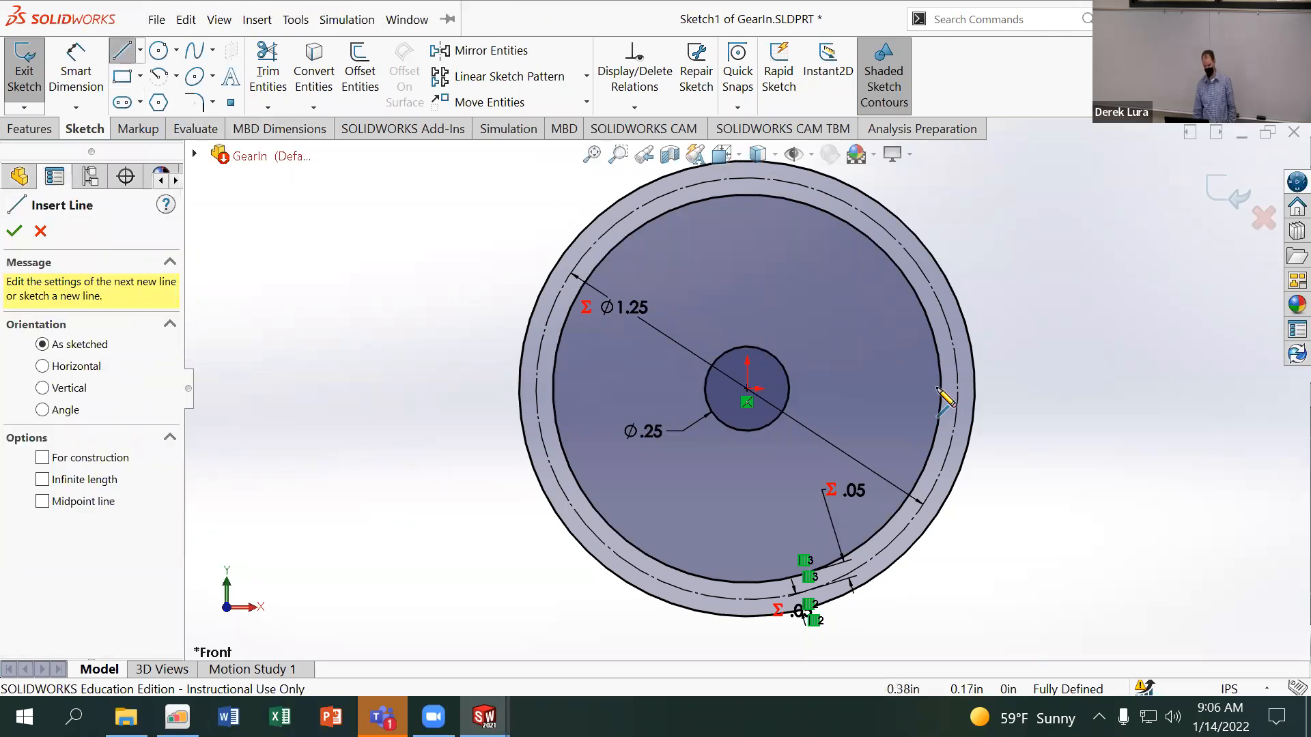
pyautogui.scroll(-4, 942, 402)
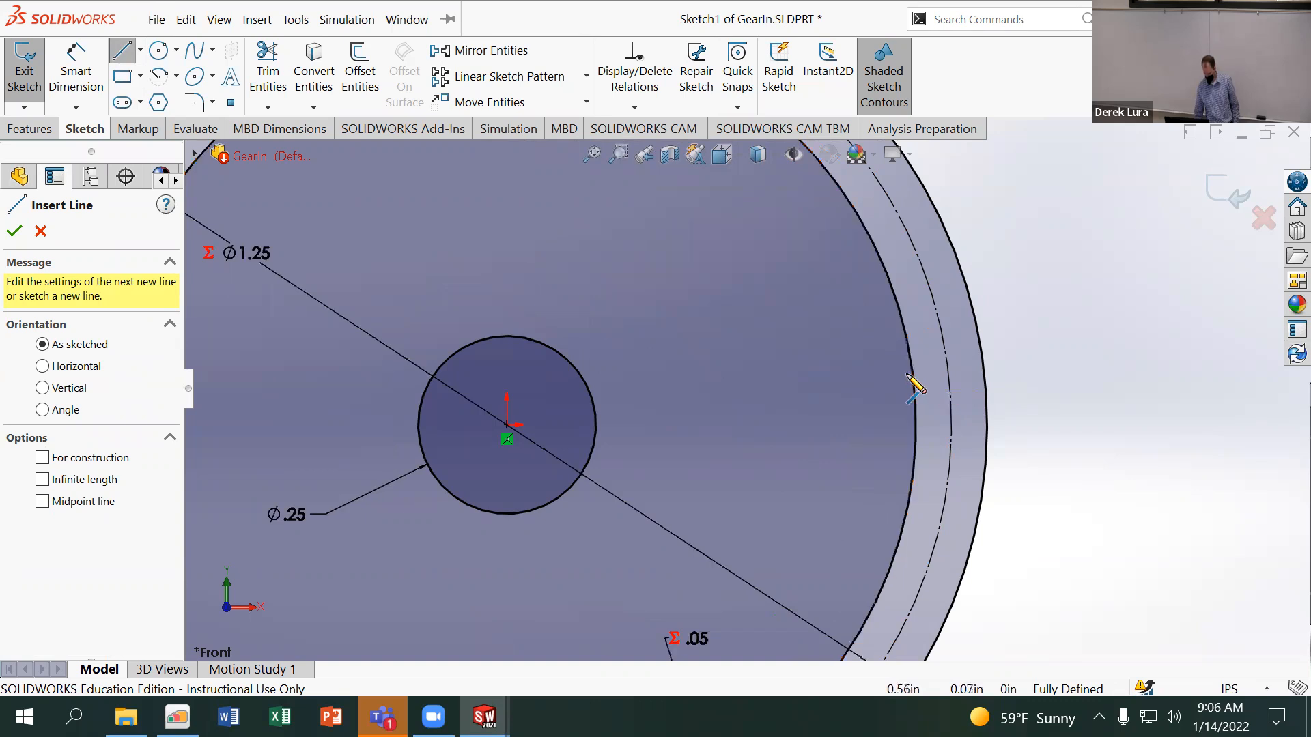
pyautogui.scroll(2, 908, 376)
pyautogui.click(863, 373)
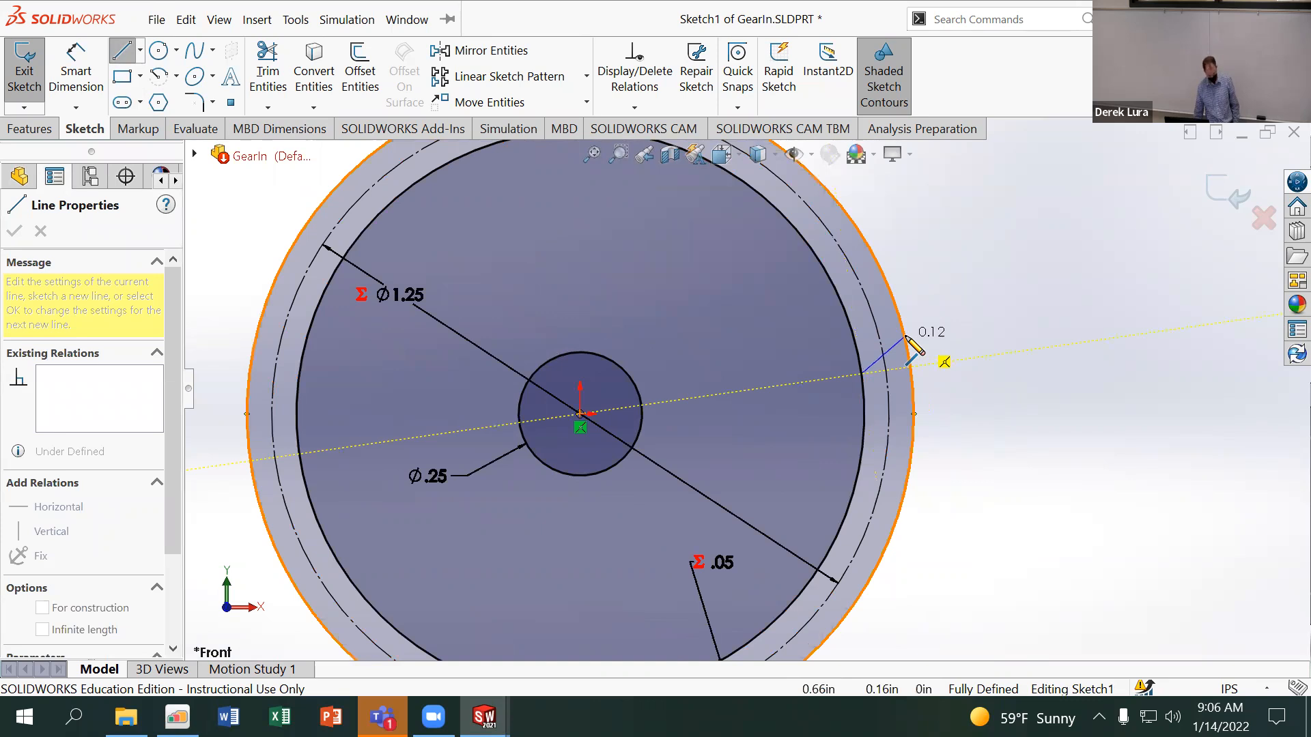
pyautogui.click(906, 339)
pyautogui.press('Escape')
pyautogui.press('Escape')
# Sketch a second line from the inner to the outer circle below the horizontal axis, slanting away from the first
pyautogui.scroll(-3, 942, 444)
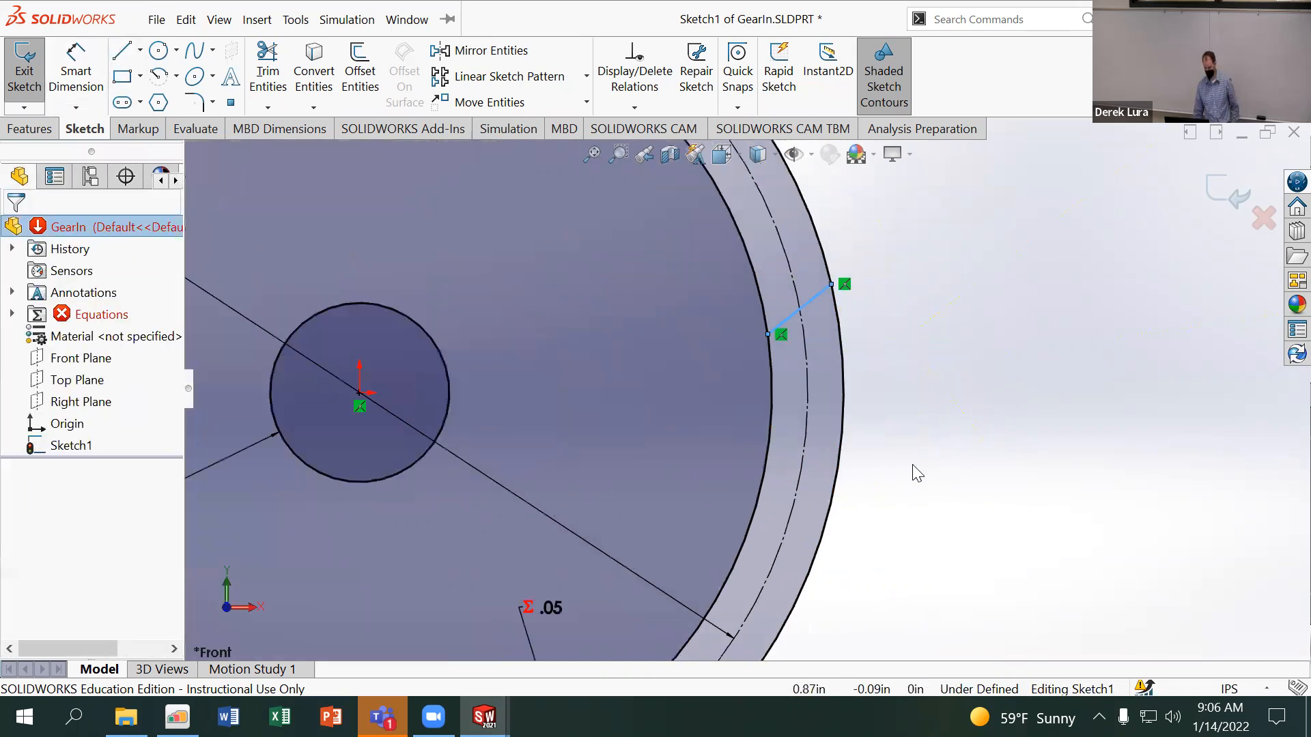
pyautogui.scroll(-1, 917, 473)
pyautogui.click(123, 51)
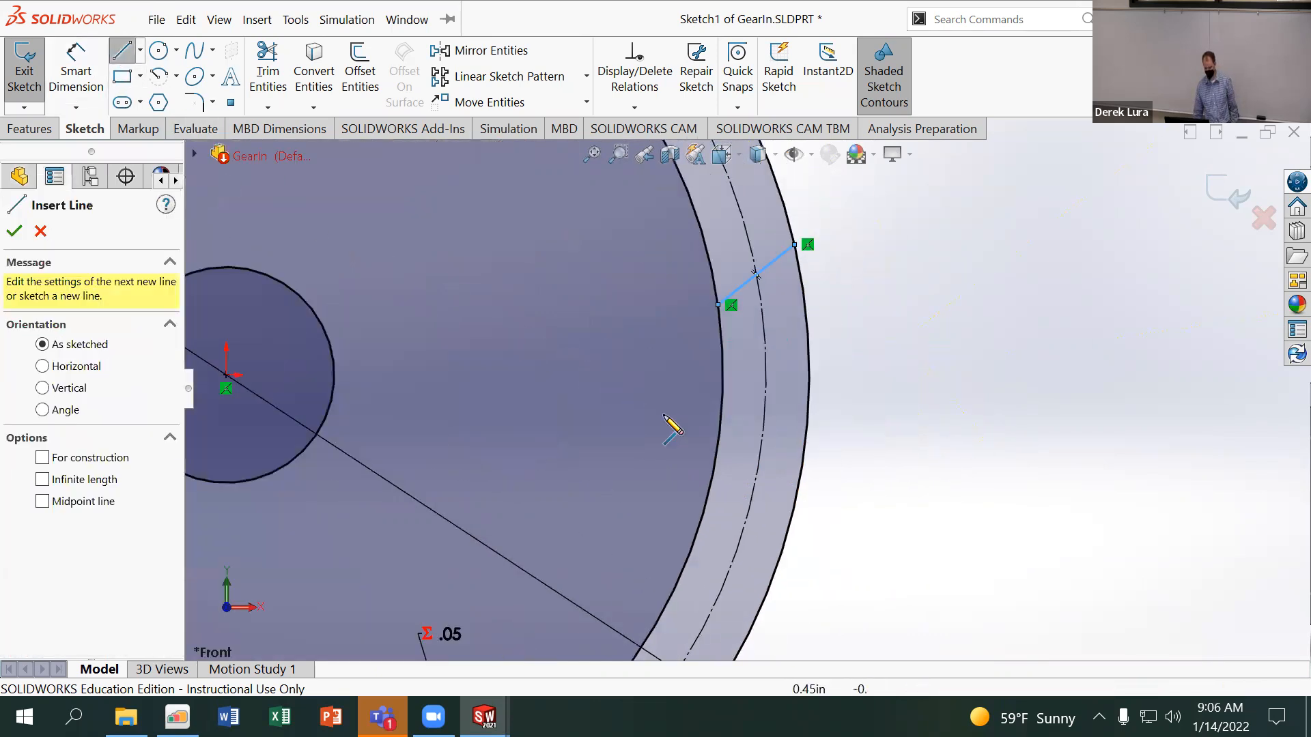
pyautogui.click(720, 441)
pyautogui.click(798, 490)
# Draw a horizontal centerline from the origin to the outer circle, between the two slanted lines
pyautogui.click(140, 50)
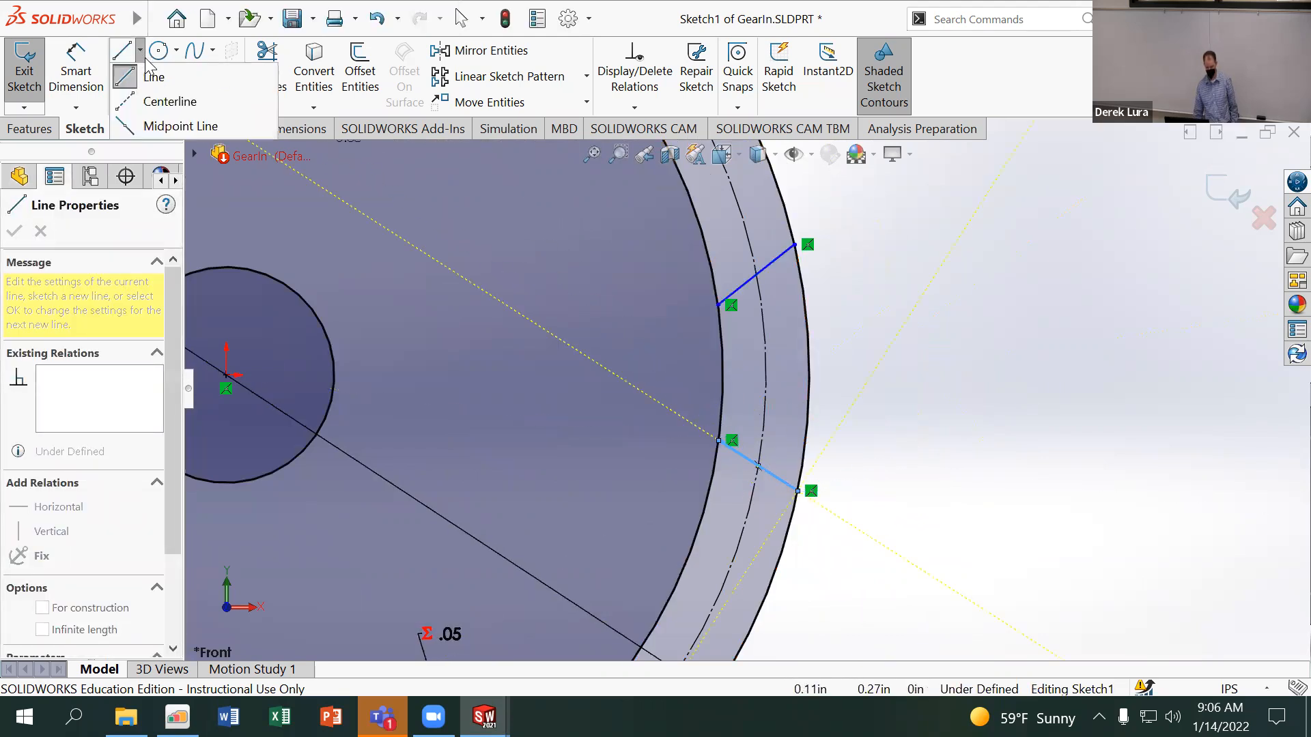
pyautogui.click(170, 101)
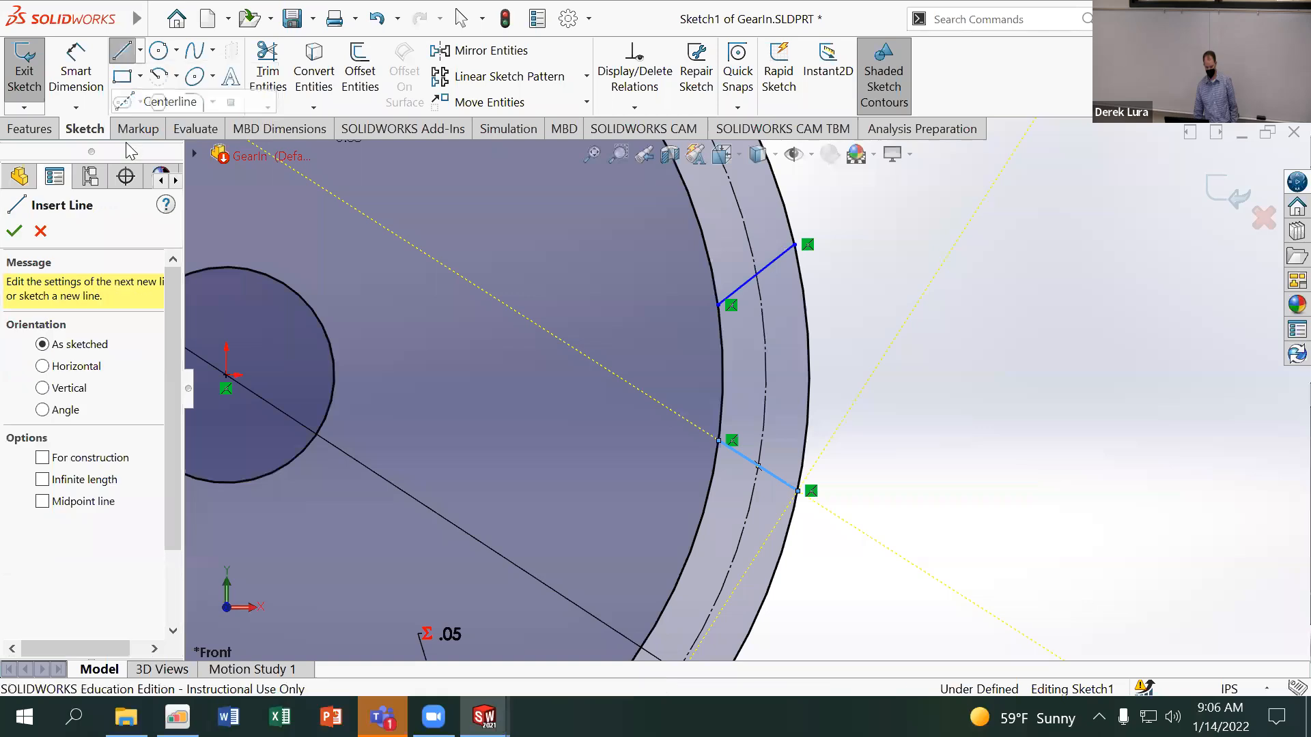
pyautogui.click(227, 375)
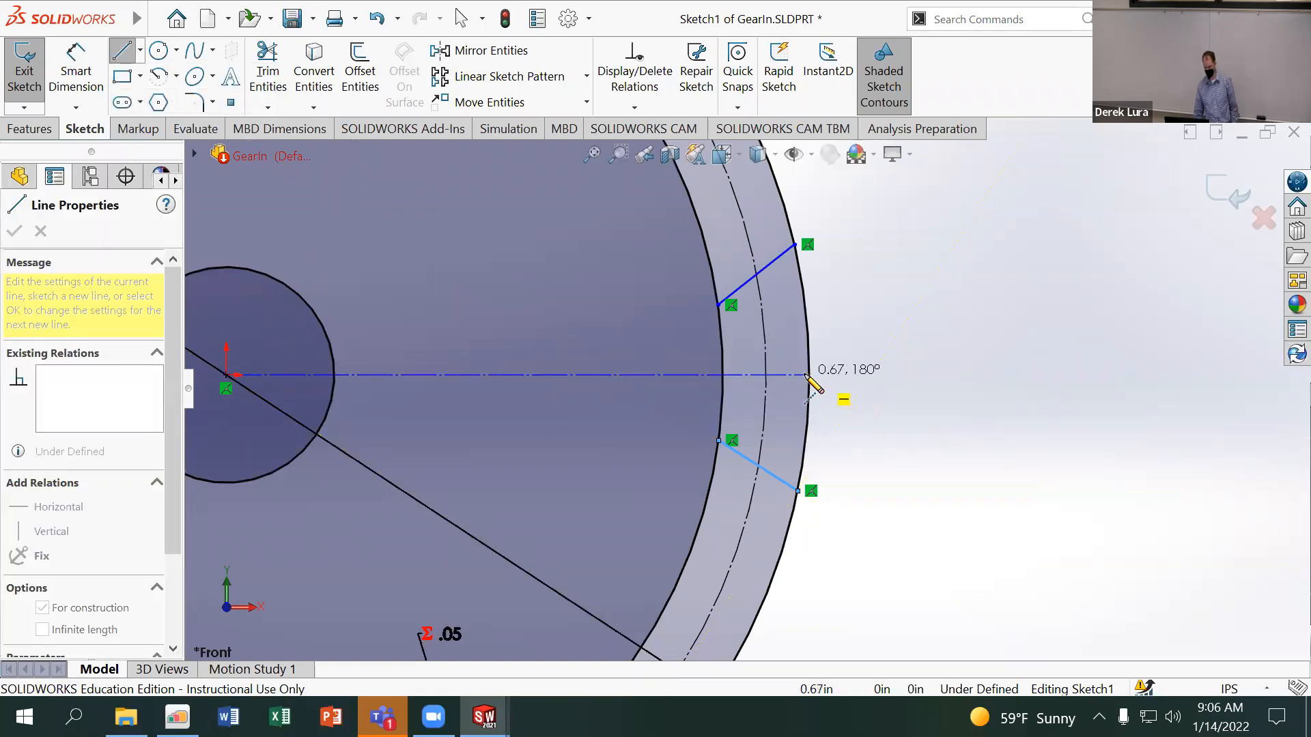
pyautogui.click(810, 374)
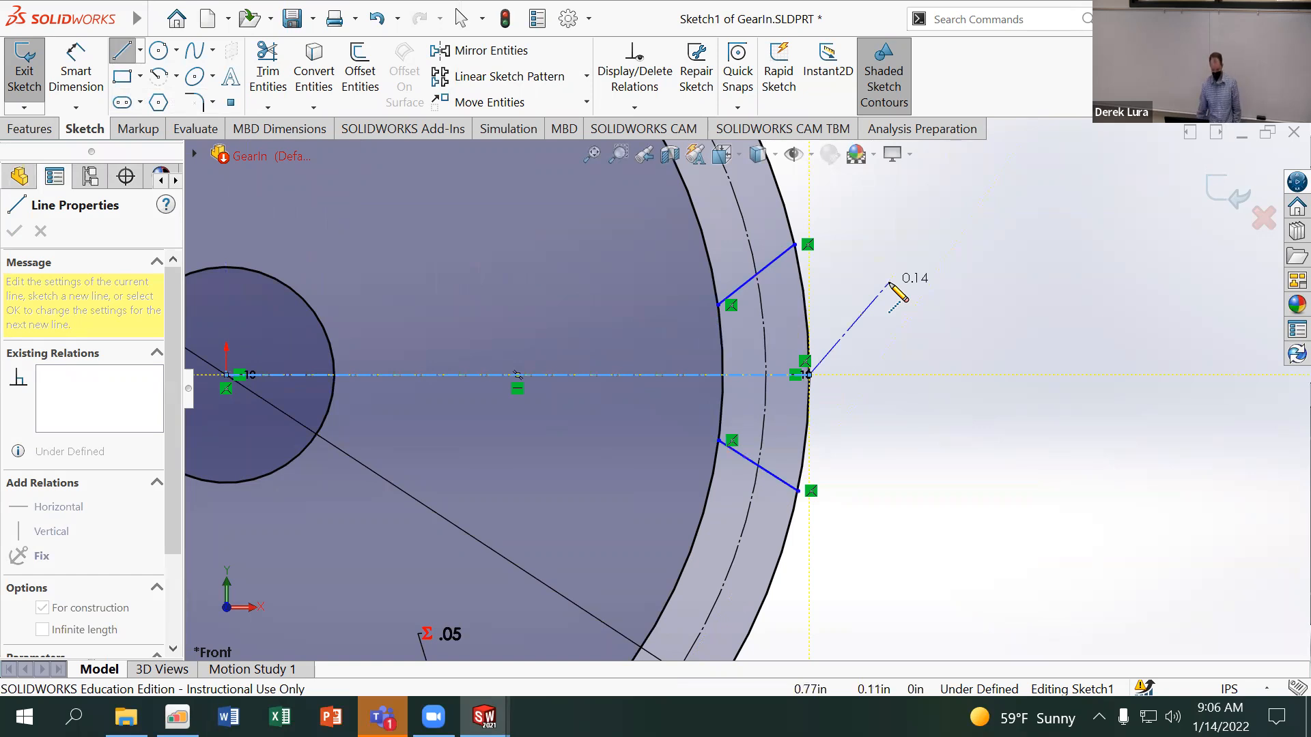
pyautogui.click(121, 50)
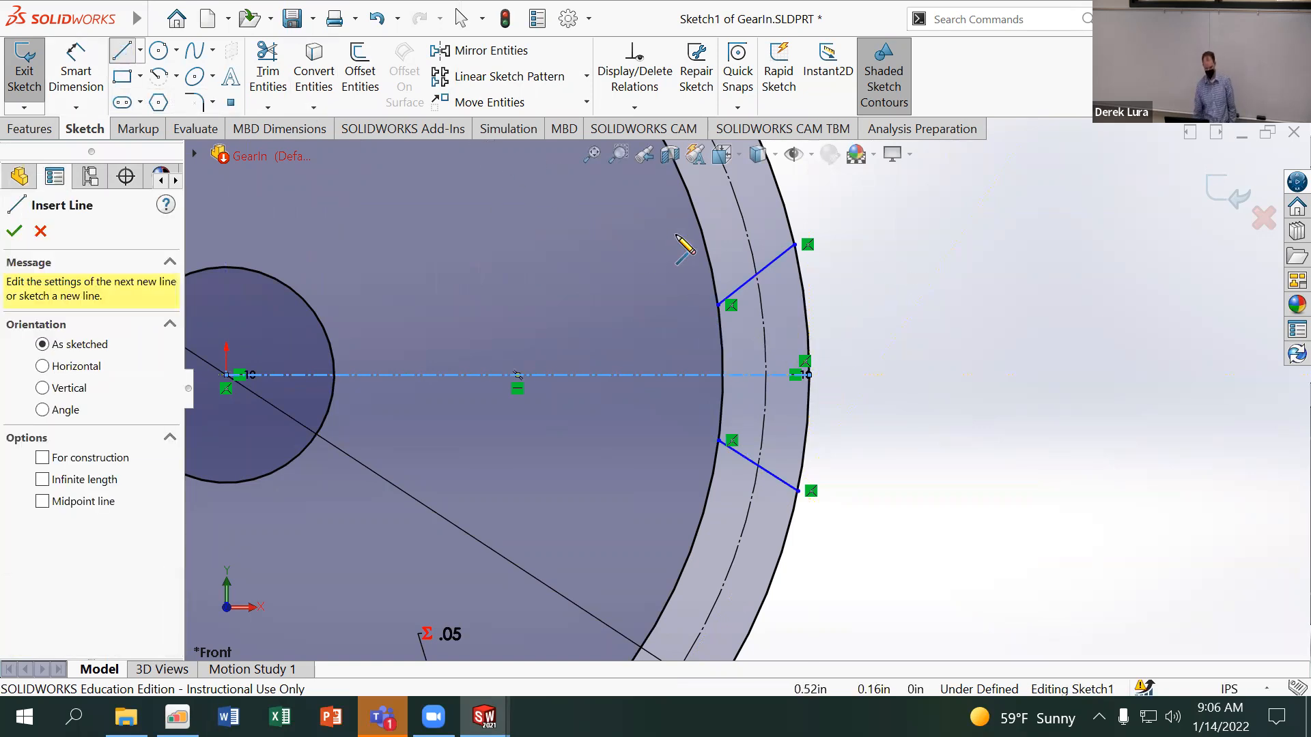
pyautogui.click(15, 232)
pyautogui.click(854, 325)
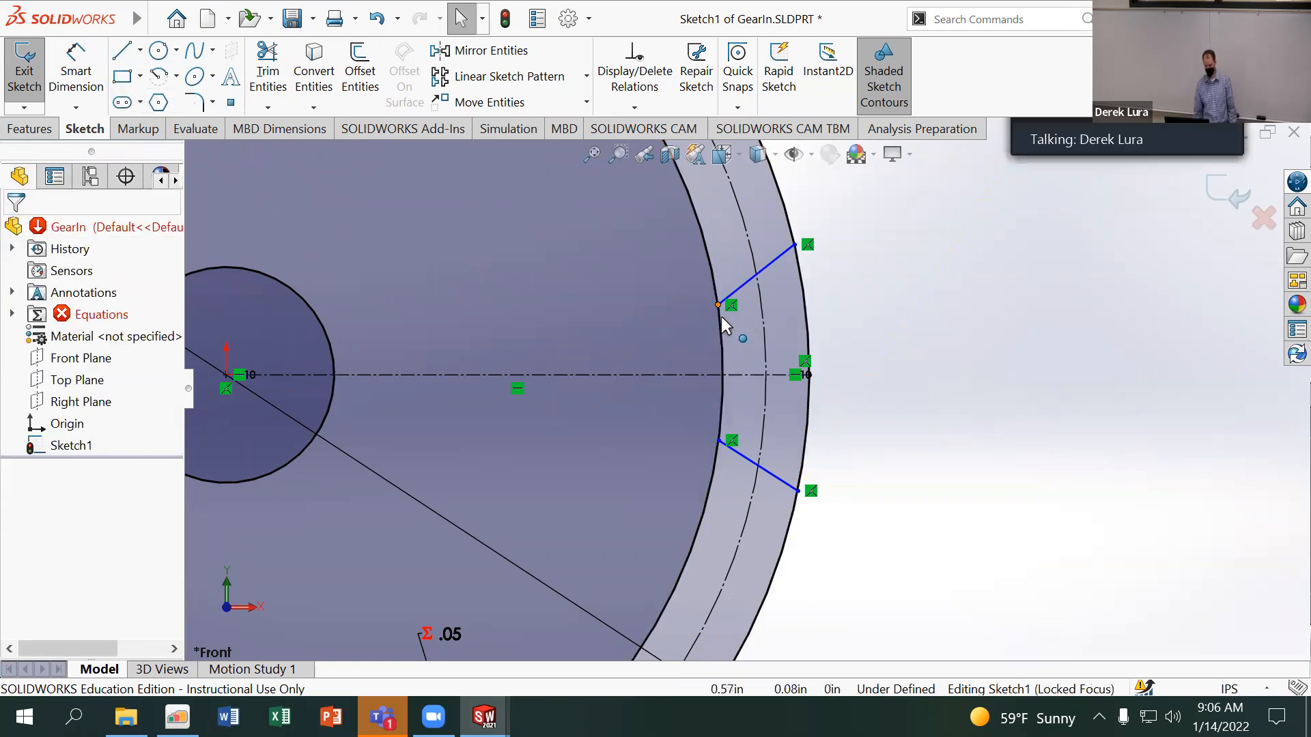
# Make the inner endpoints of the two slanted lines symmetric about the horizontal centerline
pyautogui.click(717, 304)
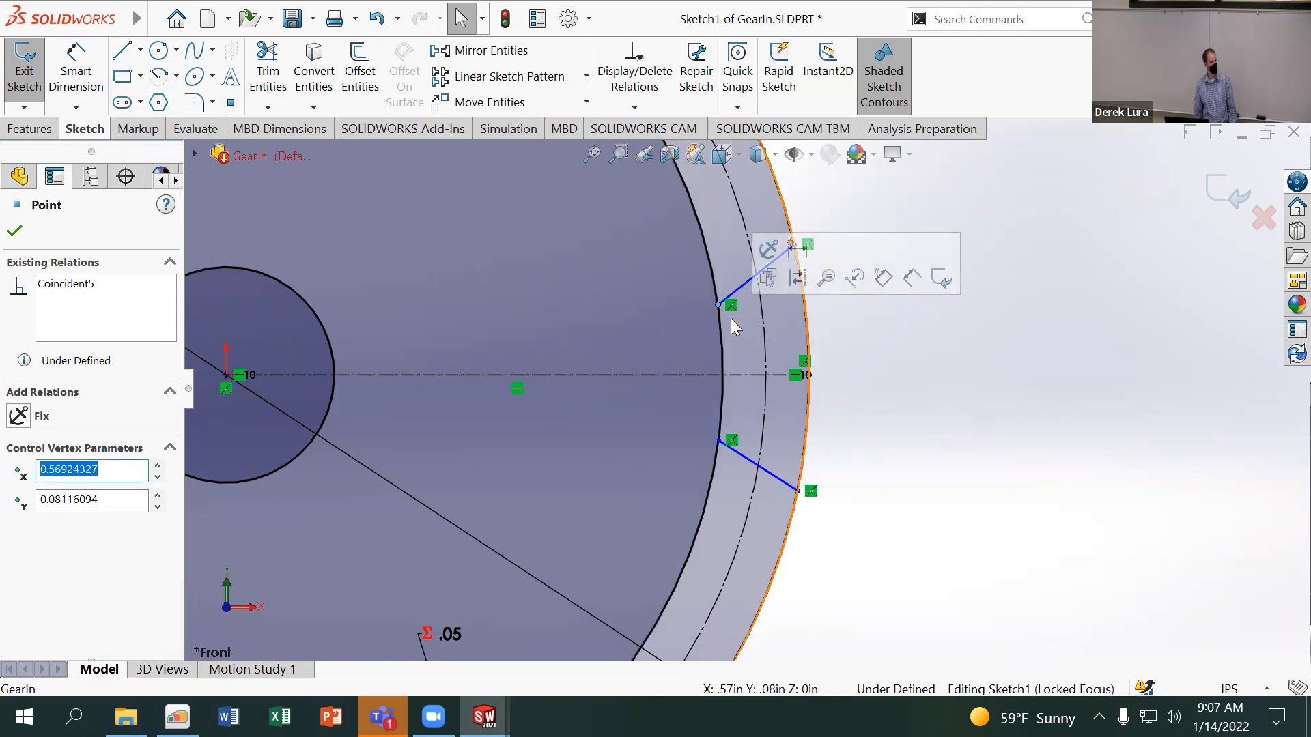
pyautogui.keyDown('ctrl'); pyautogui.click(735, 373); pyautogui.keyUp('ctrl')
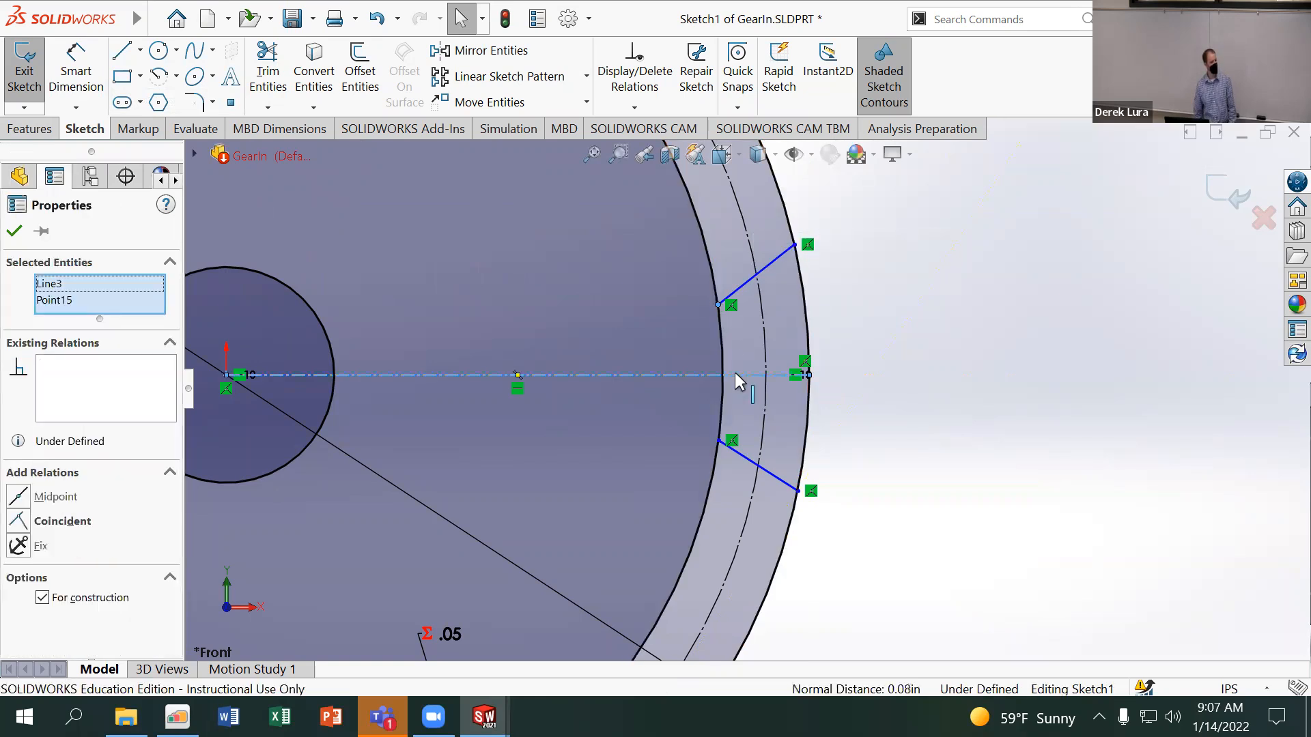
pyautogui.keyDown('ctrl'); pyautogui.click(719, 441); pyautogui.keyUp('ctrl')
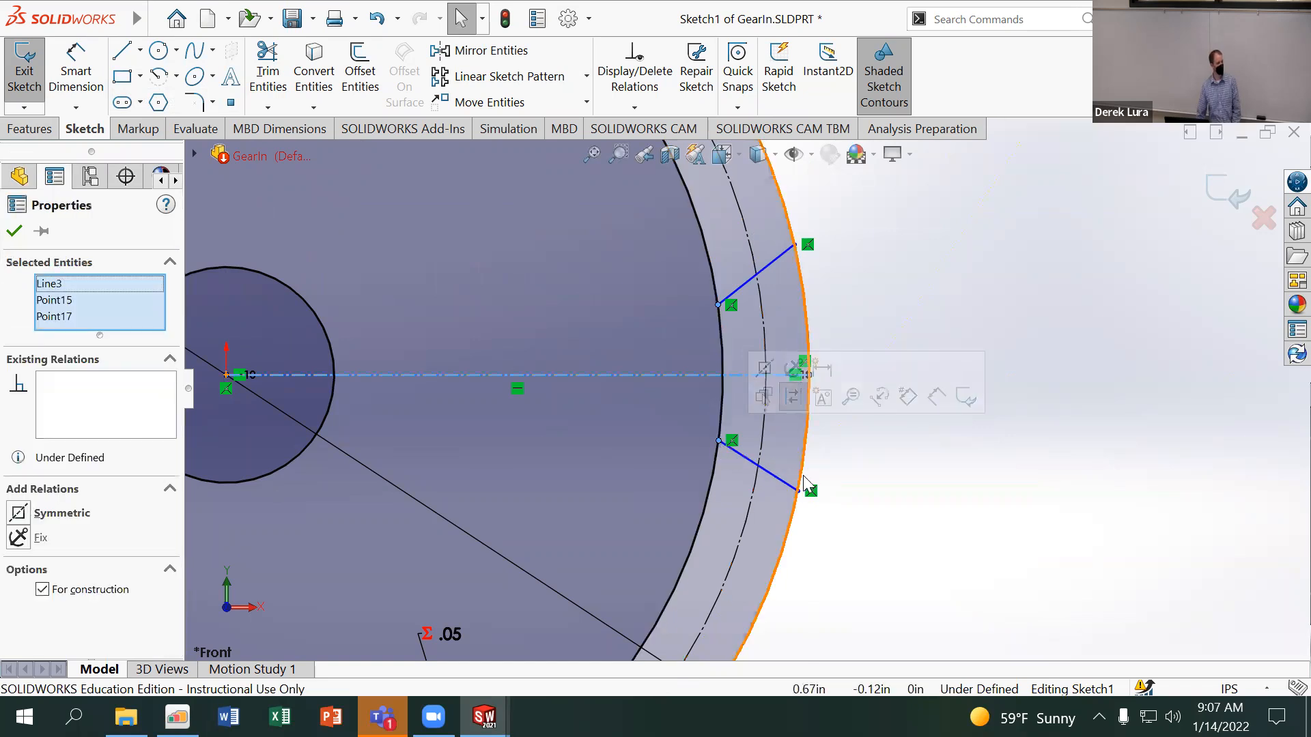
pyautogui.click(26, 511)
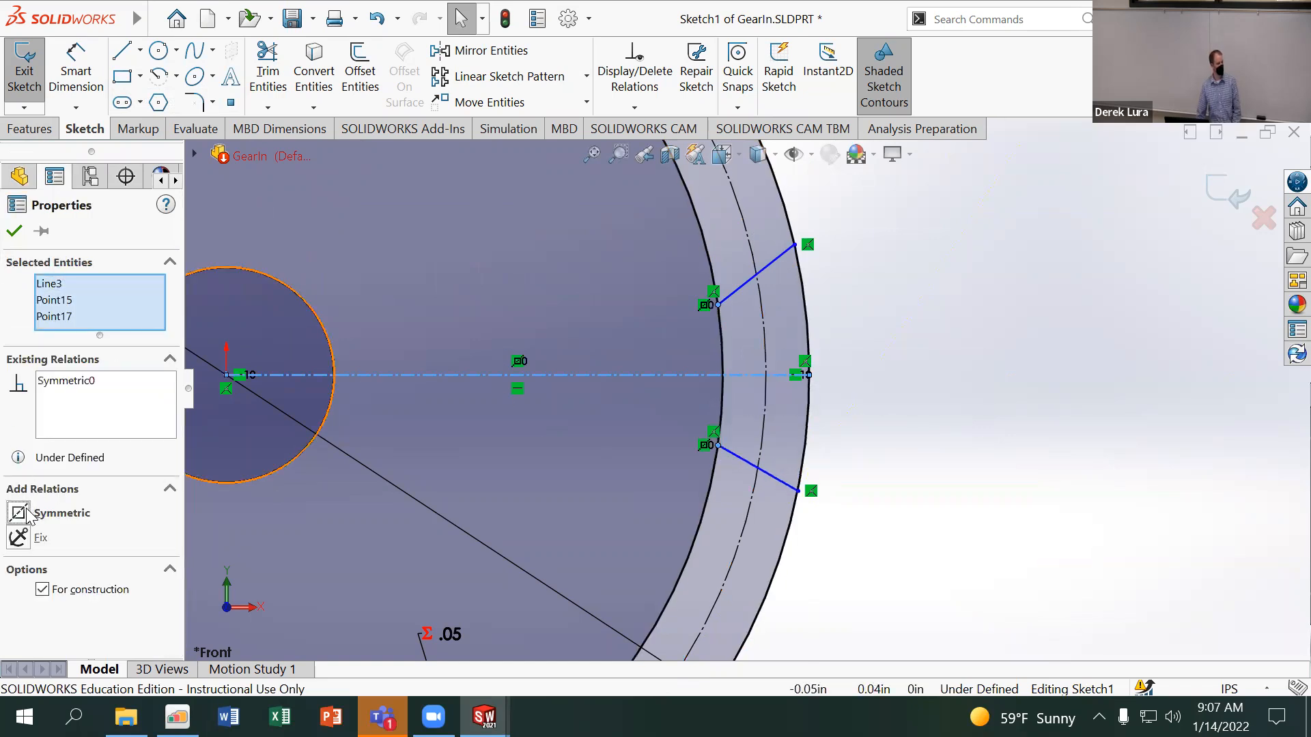
pyautogui.click(929, 371)
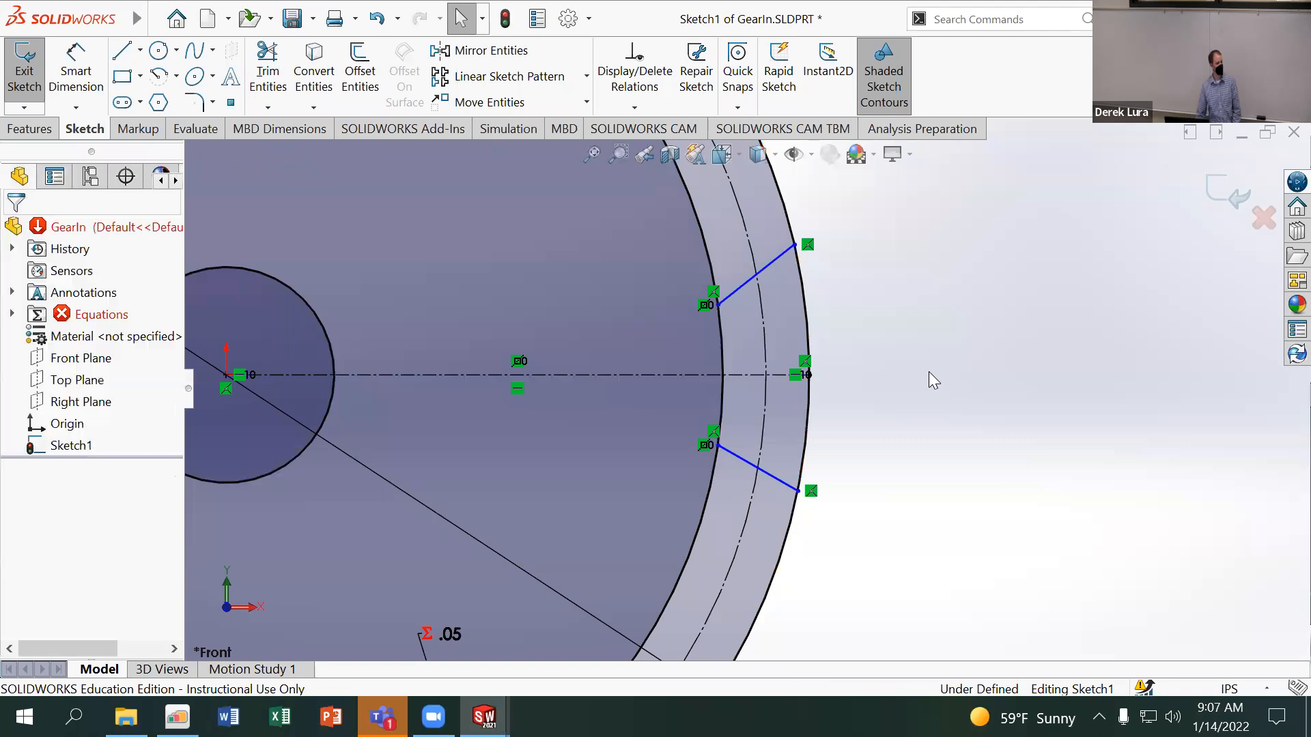
# Make the outer endpoints of the two slanted lines symmetric about the horizontal centerline
pyautogui.click(795, 245)
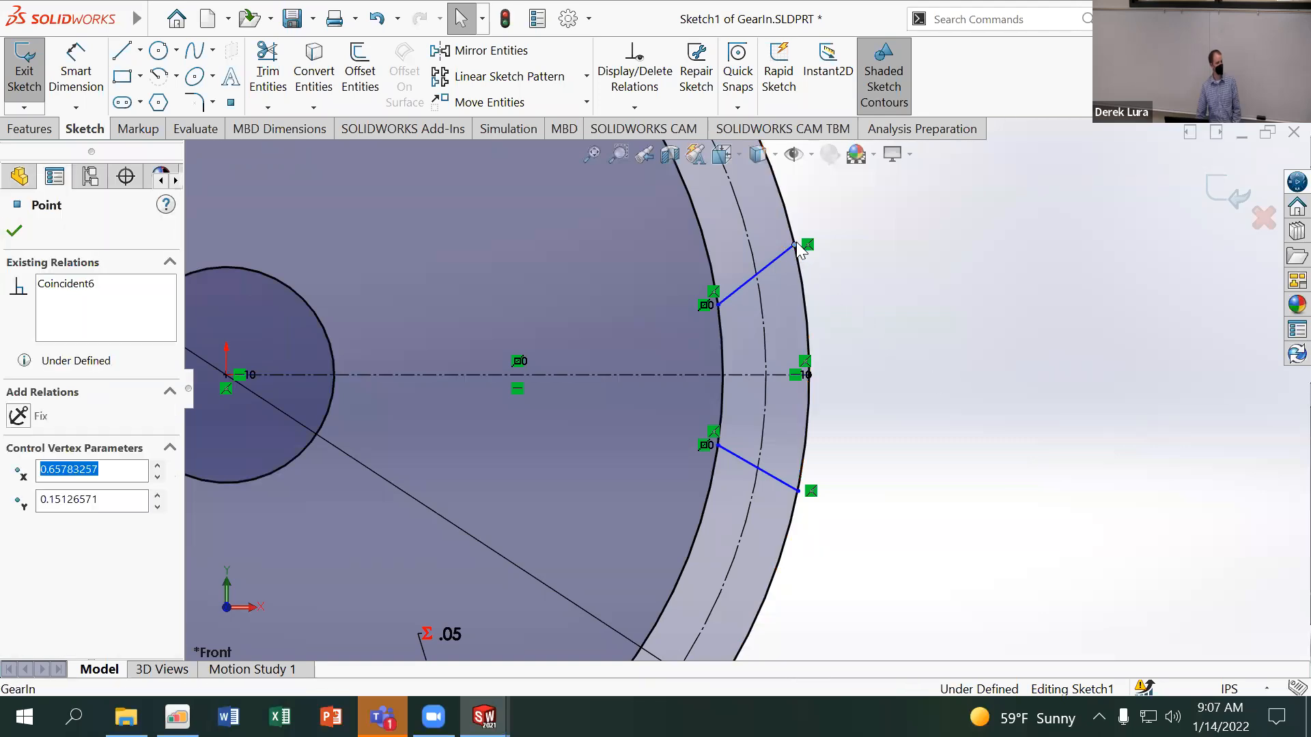
pyautogui.keyDown('ctrl'); pyautogui.click(784, 375); pyautogui.keyUp('ctrl')
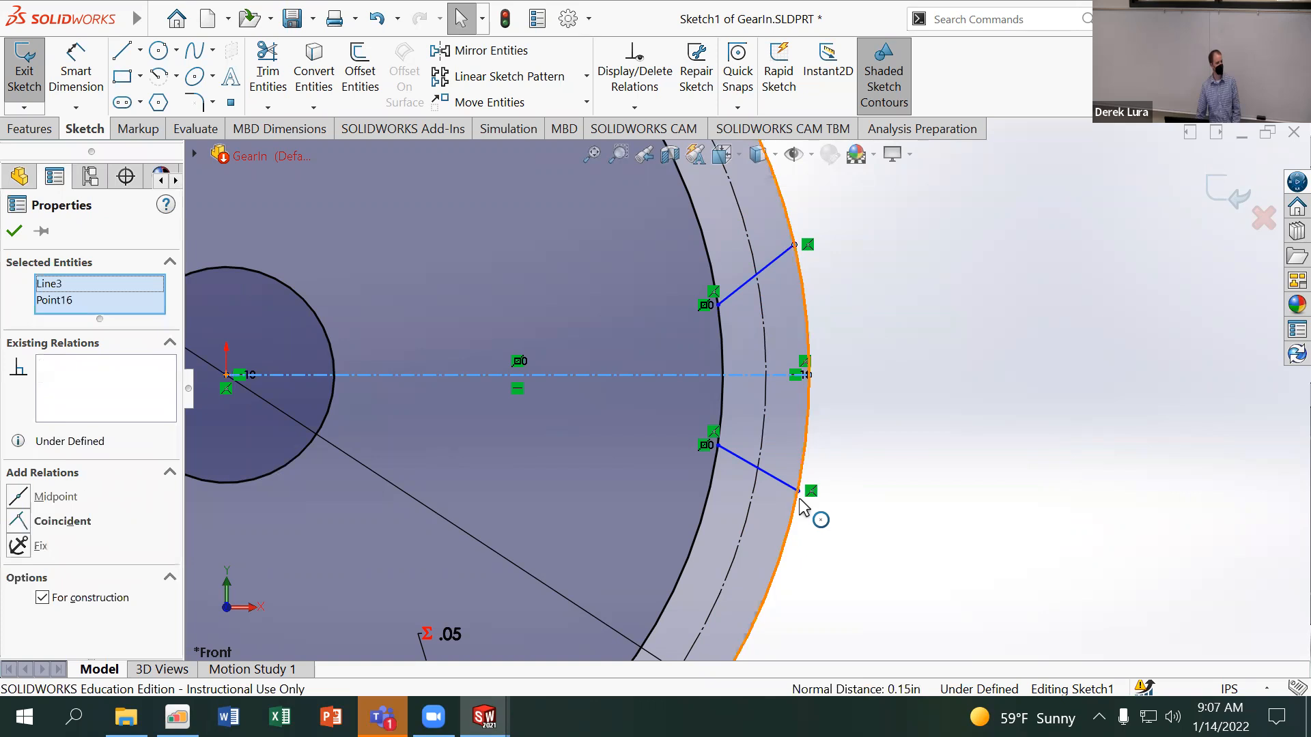
pyautogui.keyDown('ctrl'); pyautogui.click(798, 491); pyautogui.keyUp('ctrl')
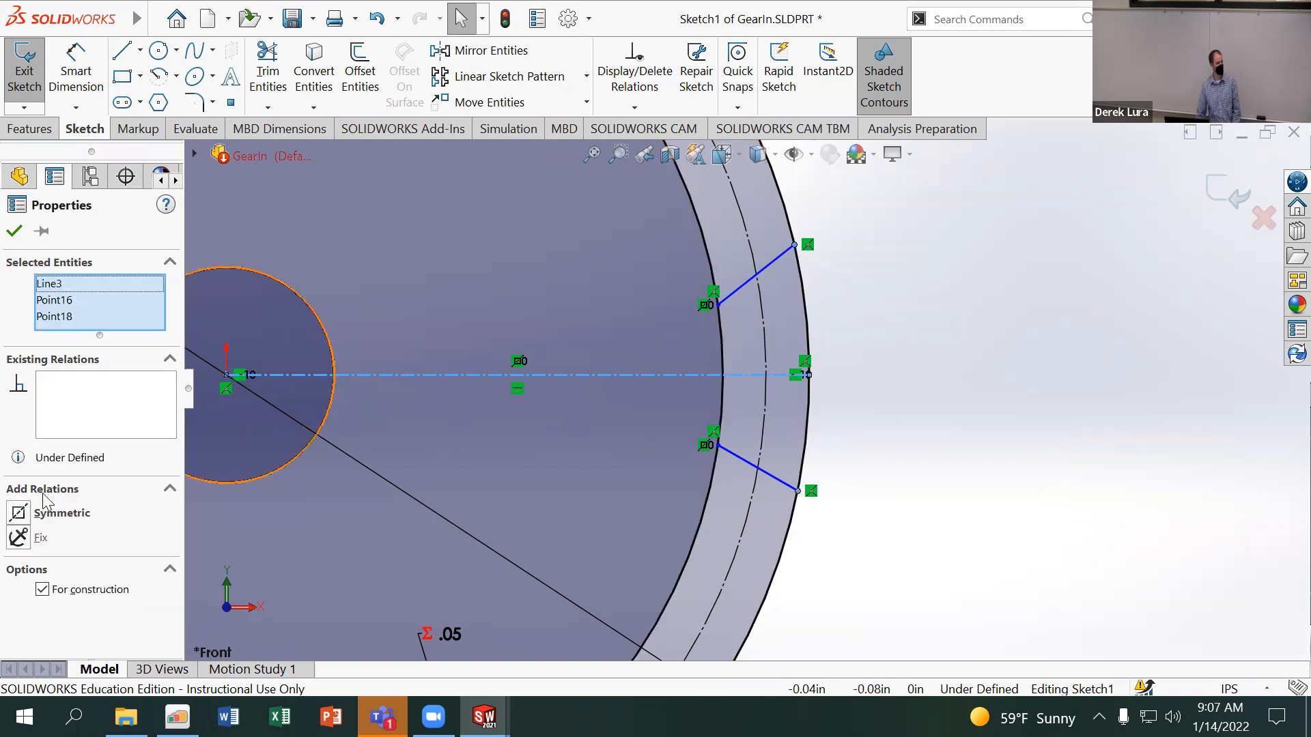
pyautogui.click(18, 513)
pyautogui.click(989, 390)
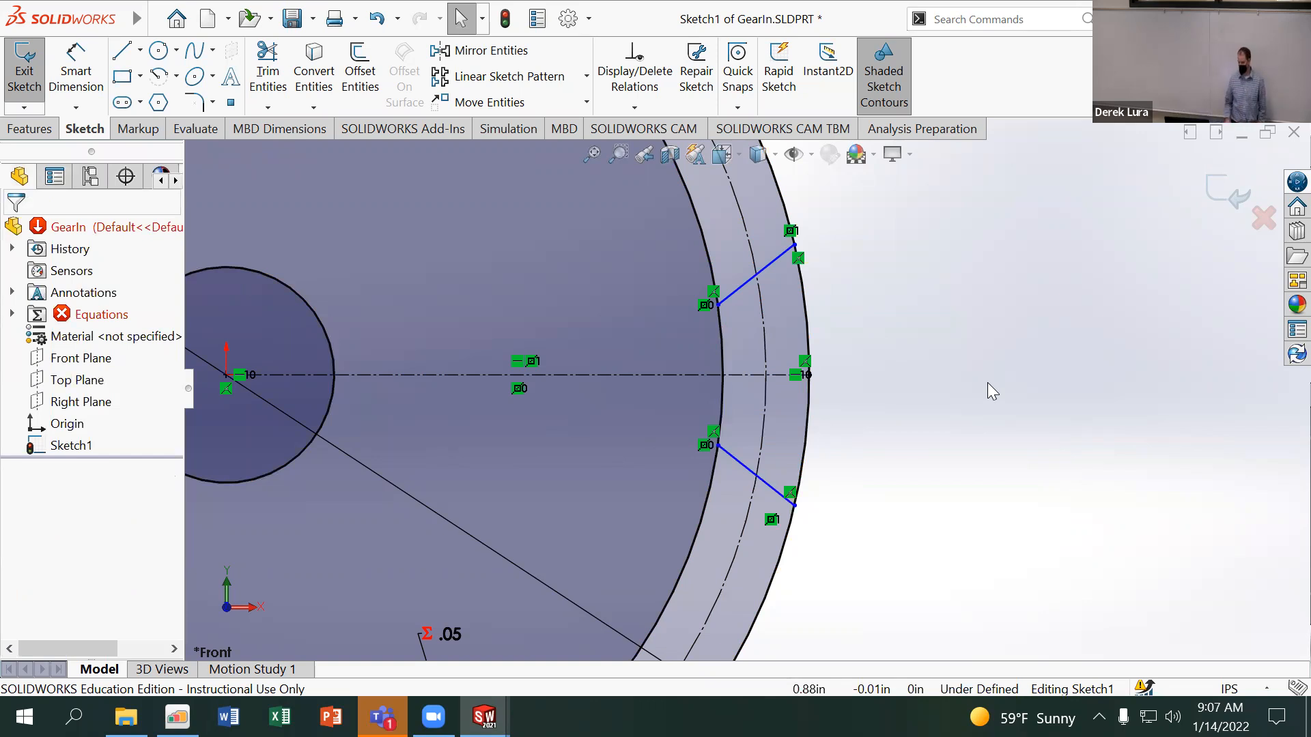
# Dimension the angle between the two slanted tooth lines as 60 degrees
pyautogui.click(76, 72)
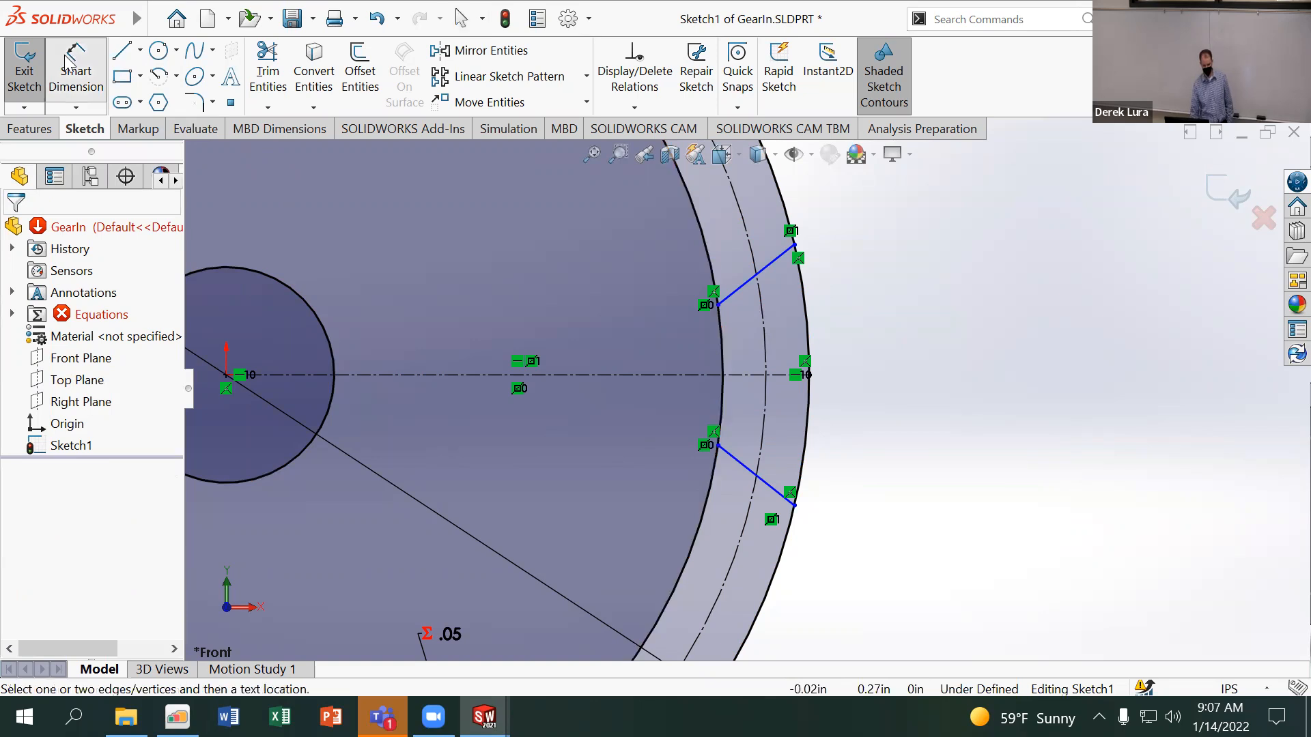
pyautogui.click(768, 265)
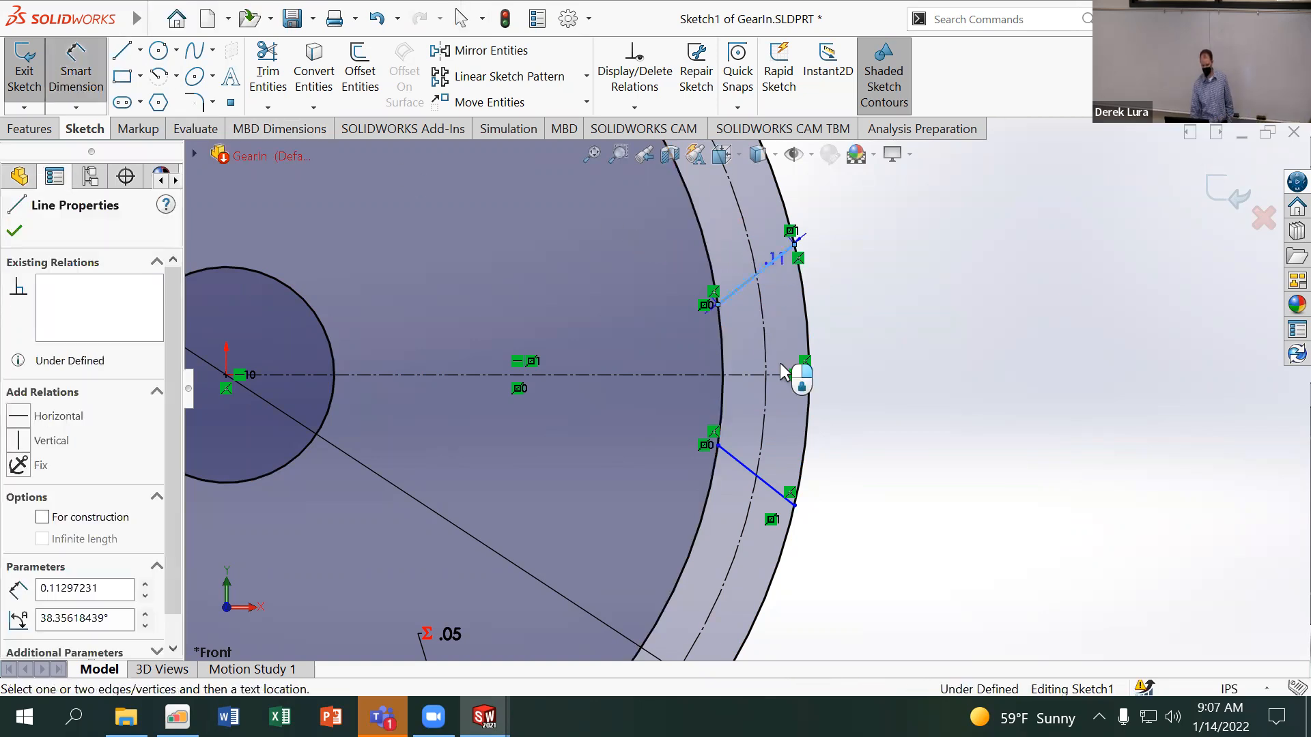
pyautogui.click(779, 502)
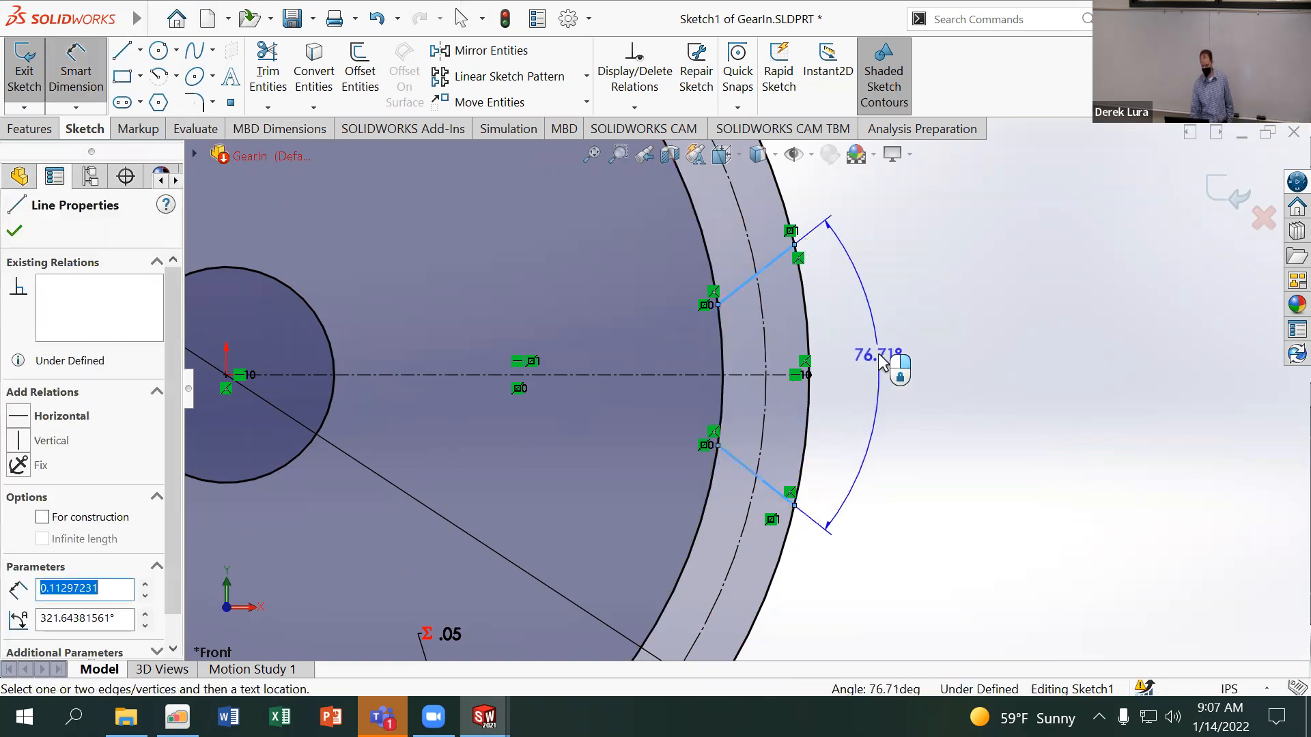
pyautogui.click(899, 360)
pyautogui.write('60')
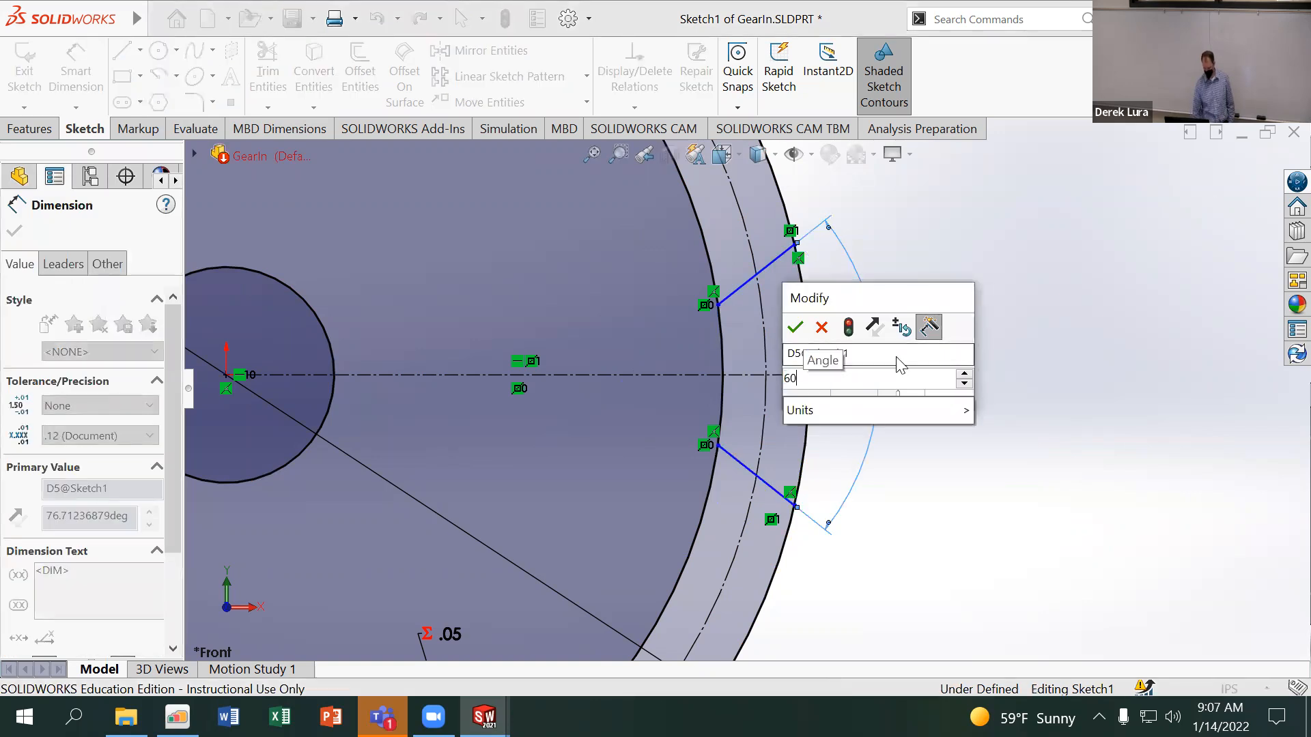
pyautogui.press('Return')
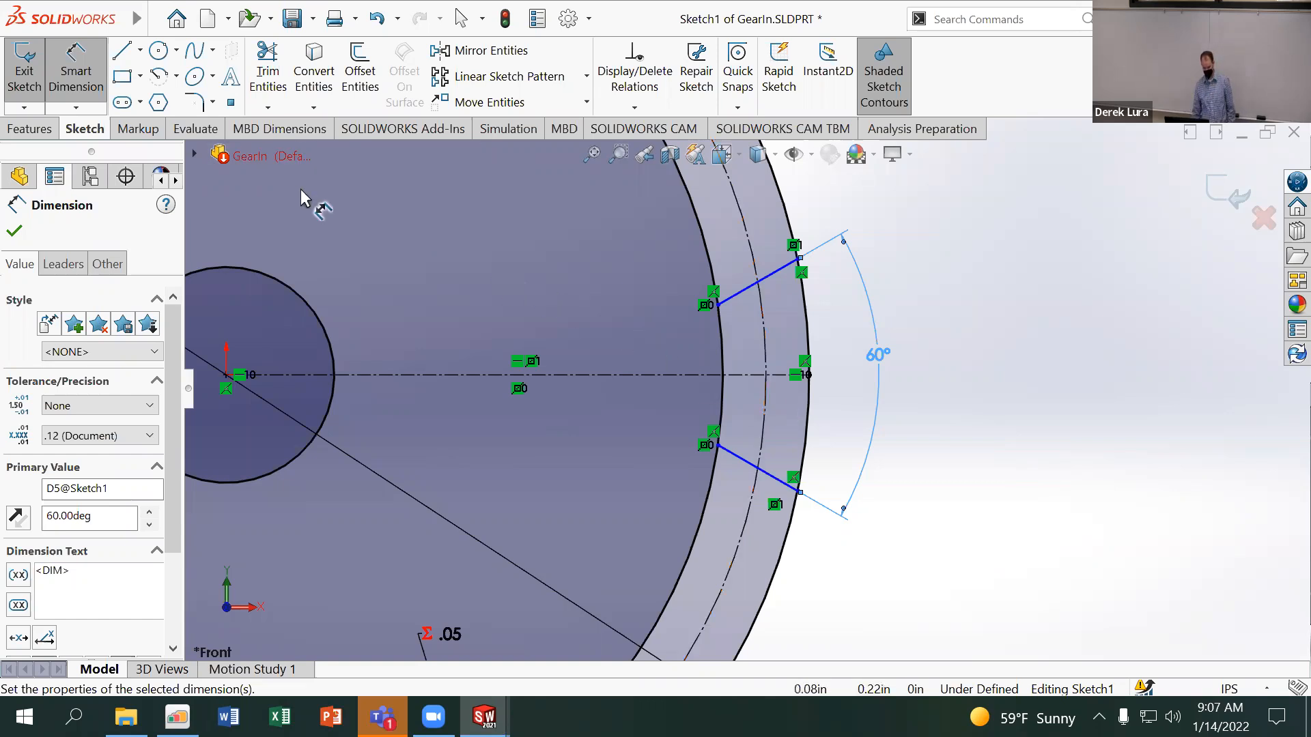
# Place a sketch point at the midpoint of each slanted tooth line
pyautogui.click(231, 103)
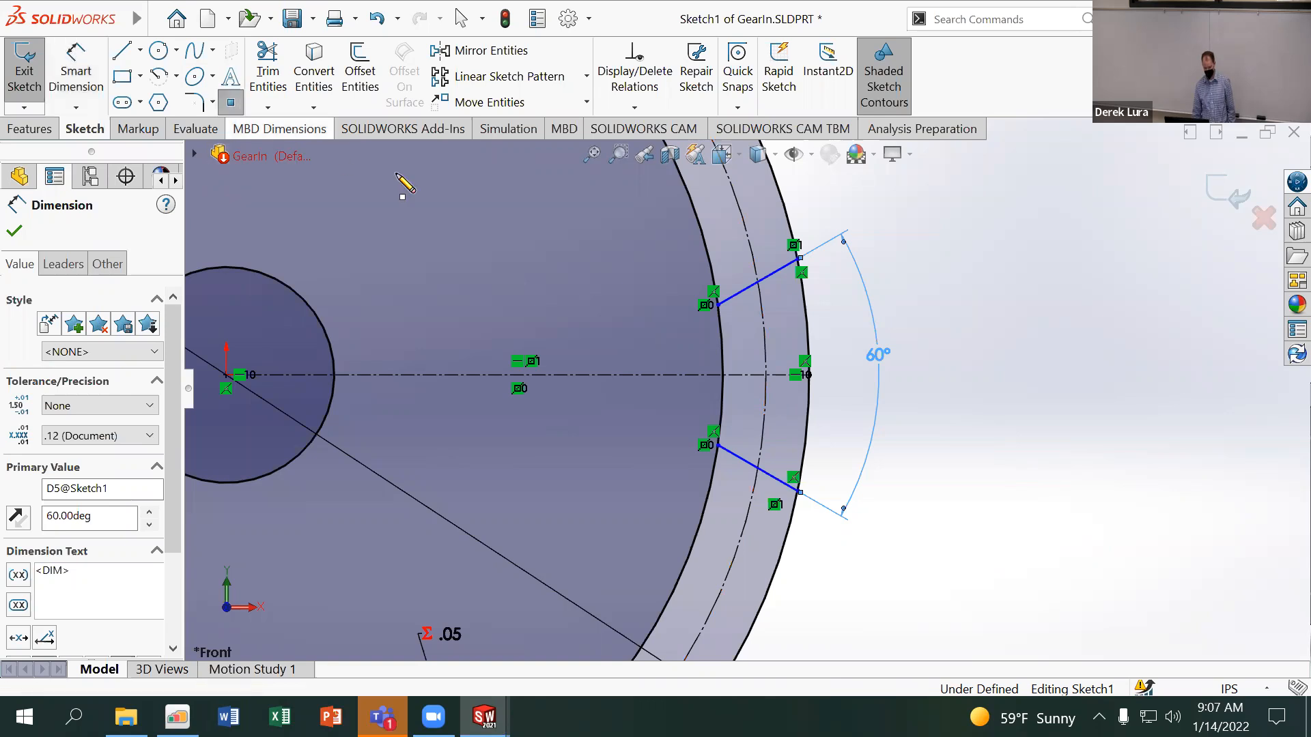
pyautogui.click(756, 281)
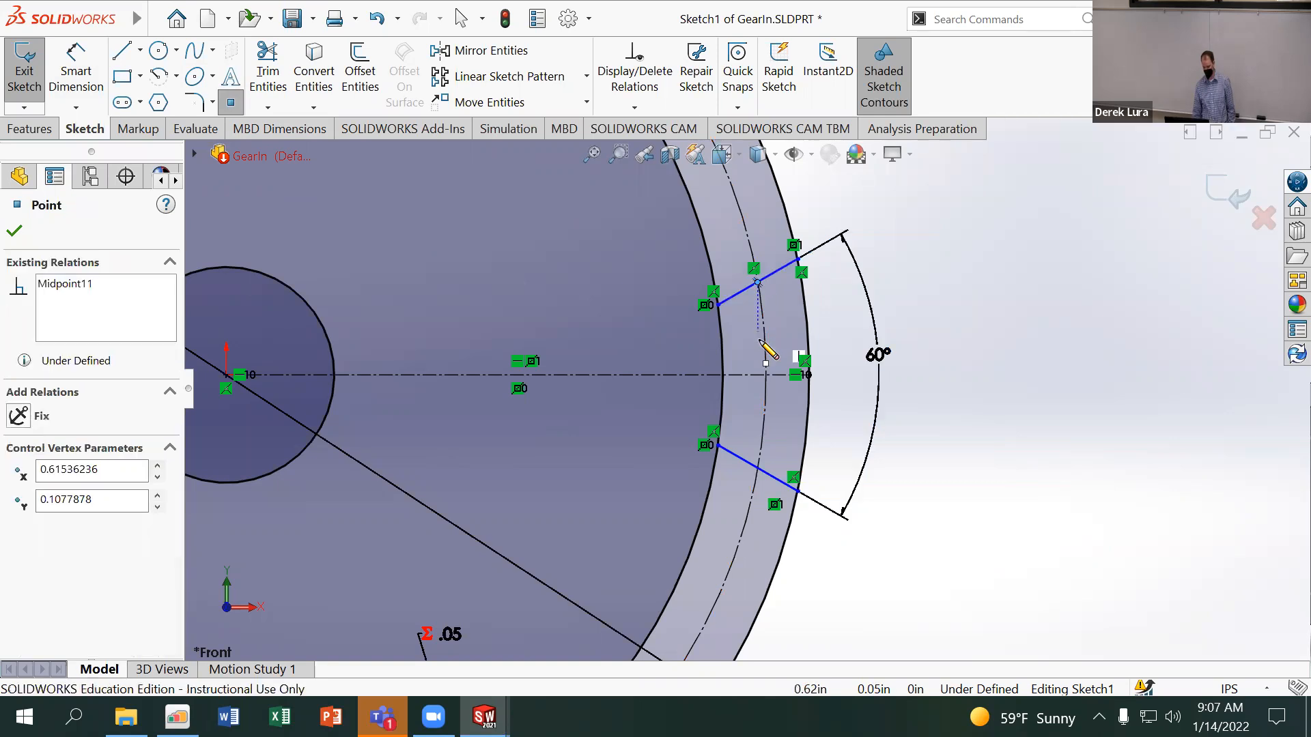
pyautogui.click(757, 467)
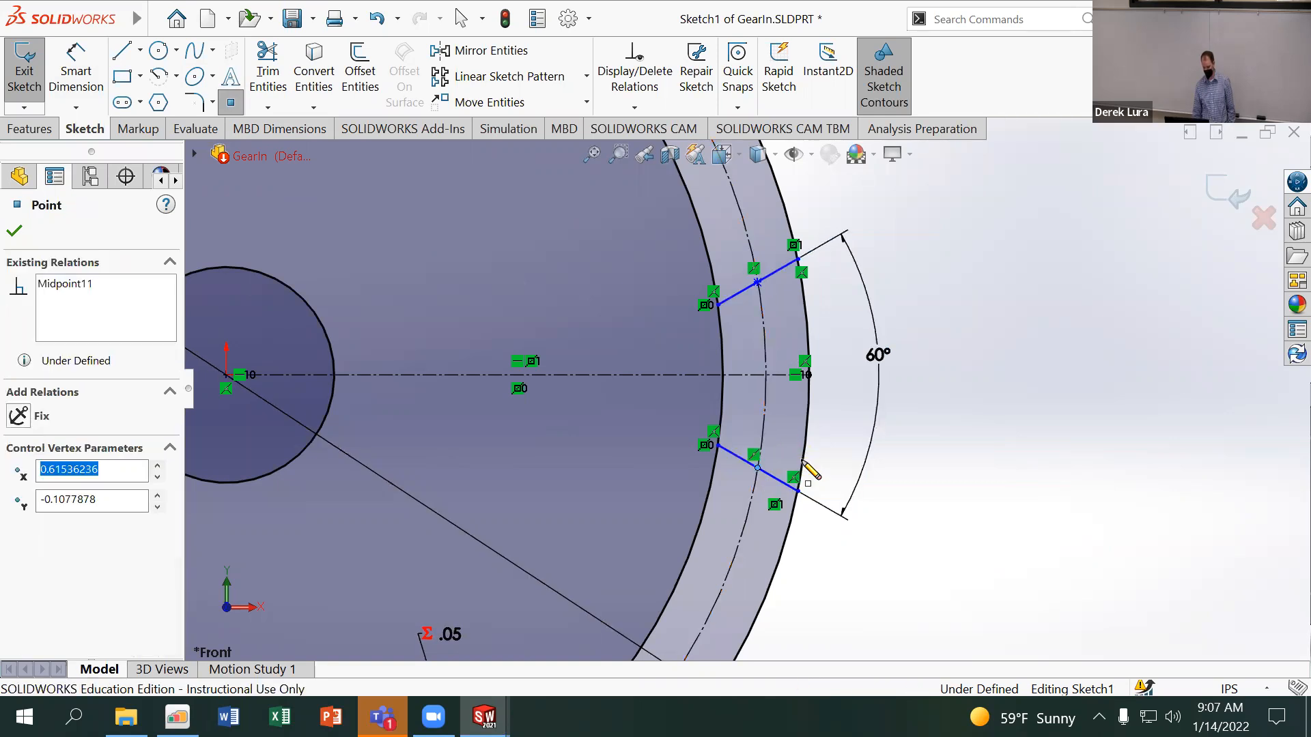
# Dimension the vertical distance between the two midpoint points with the equation "Pitch"/2
pyautogui.click(76, 72)
pyautogui.click(757, 282)
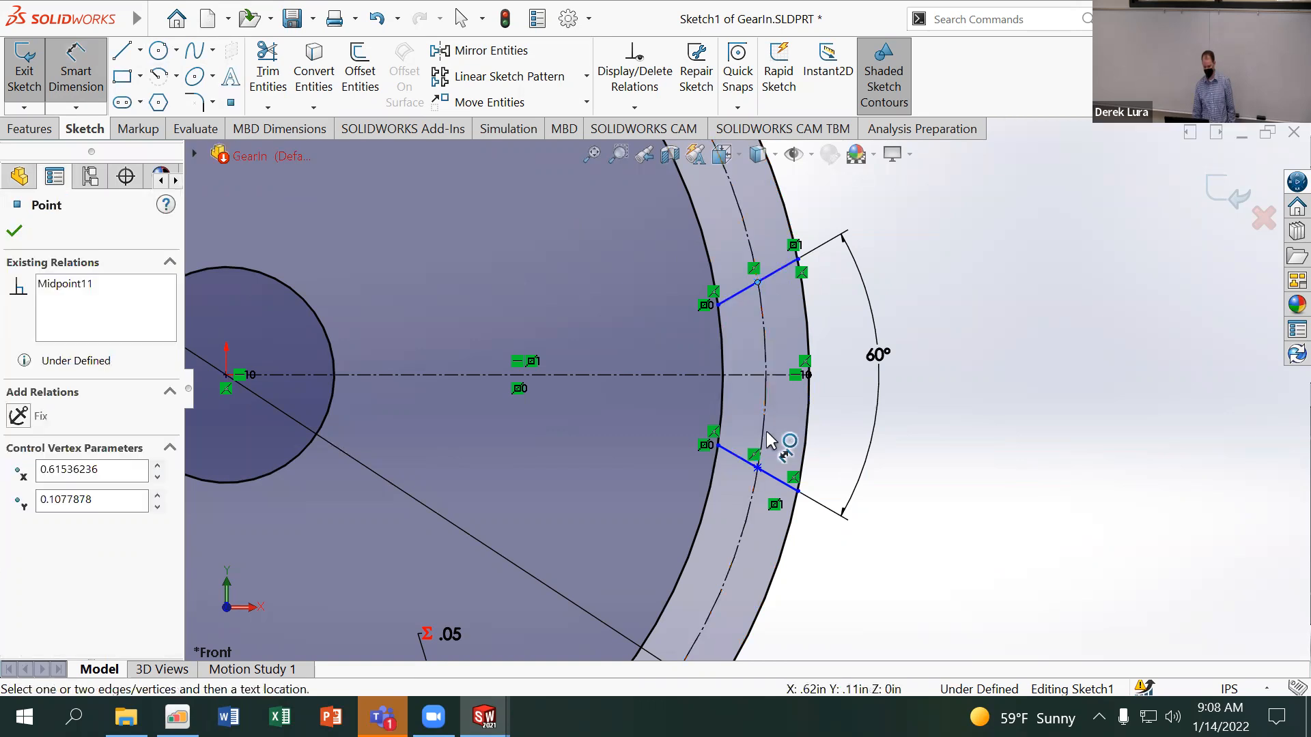
pyautogui.click(757, 468)
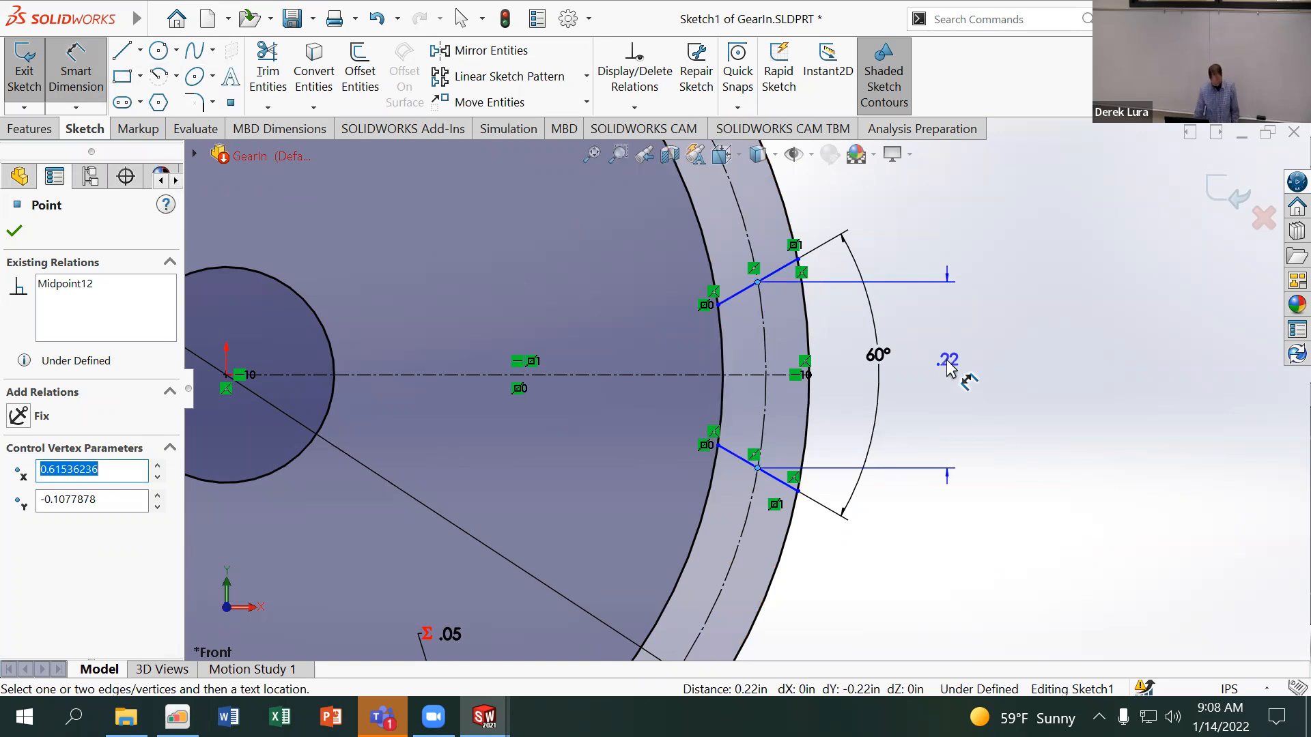
pyautogui.click(947, 365)
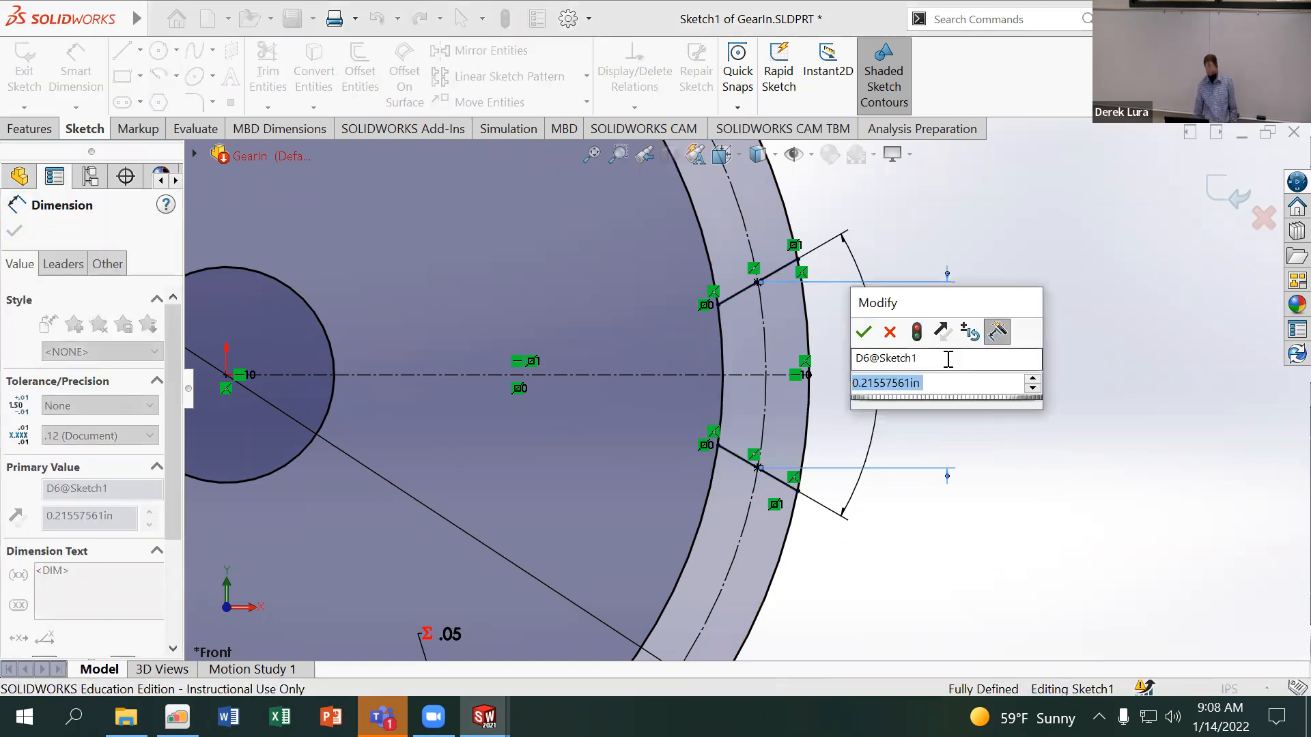
pyautogui.write('=')
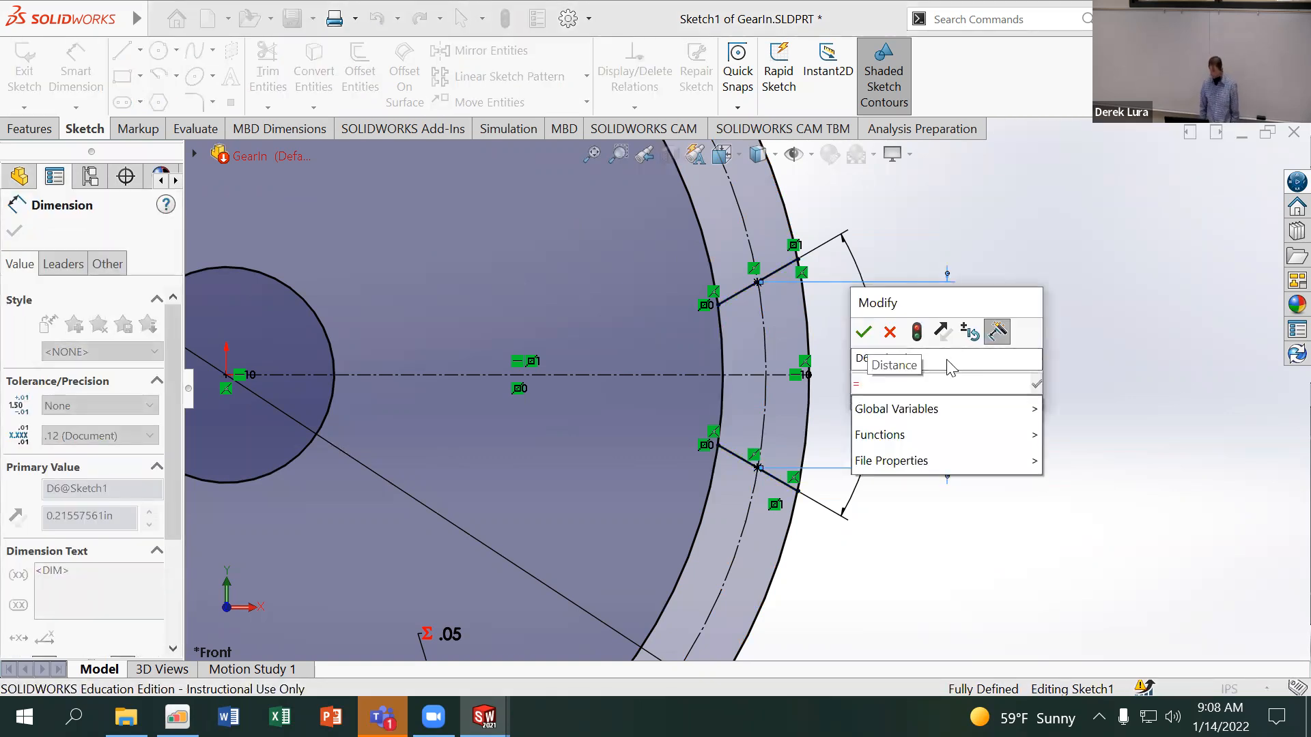
pyautogui.moveTo(942, 411)
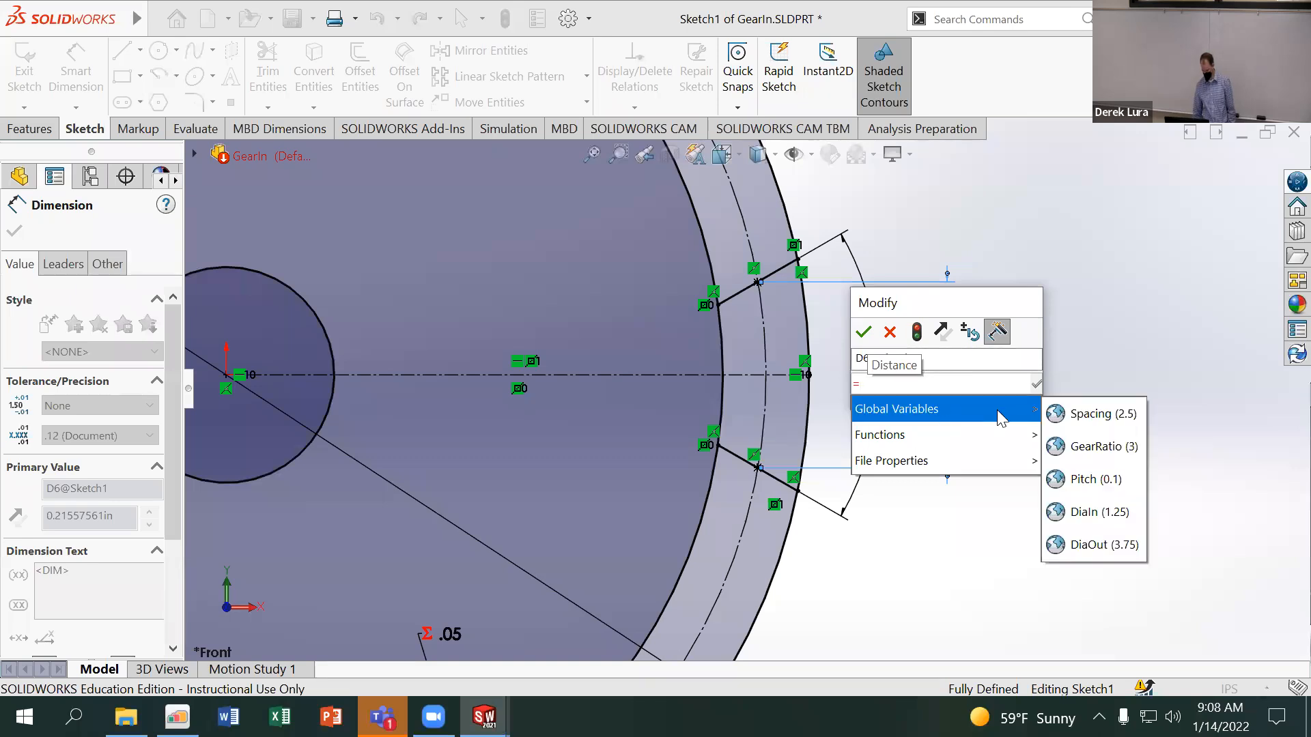
pyautogui.click(1100, 476)
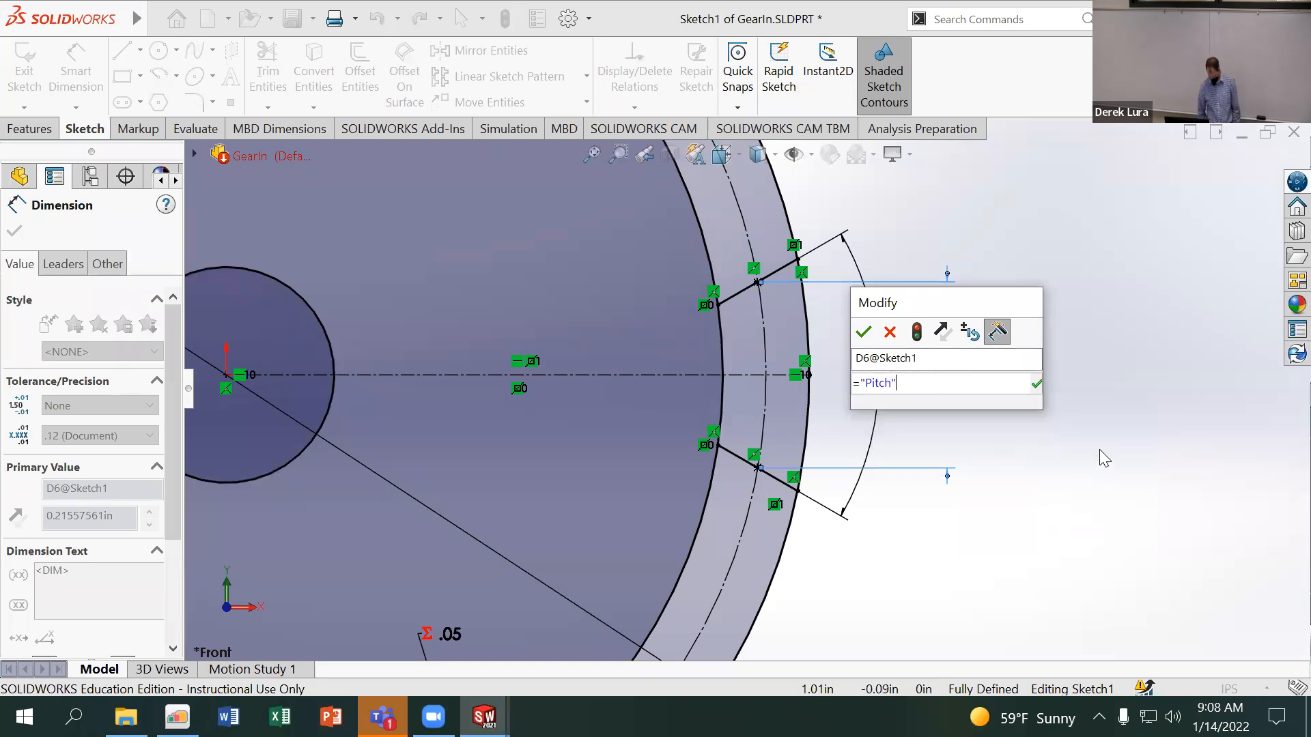
pyautogui.write('/2')
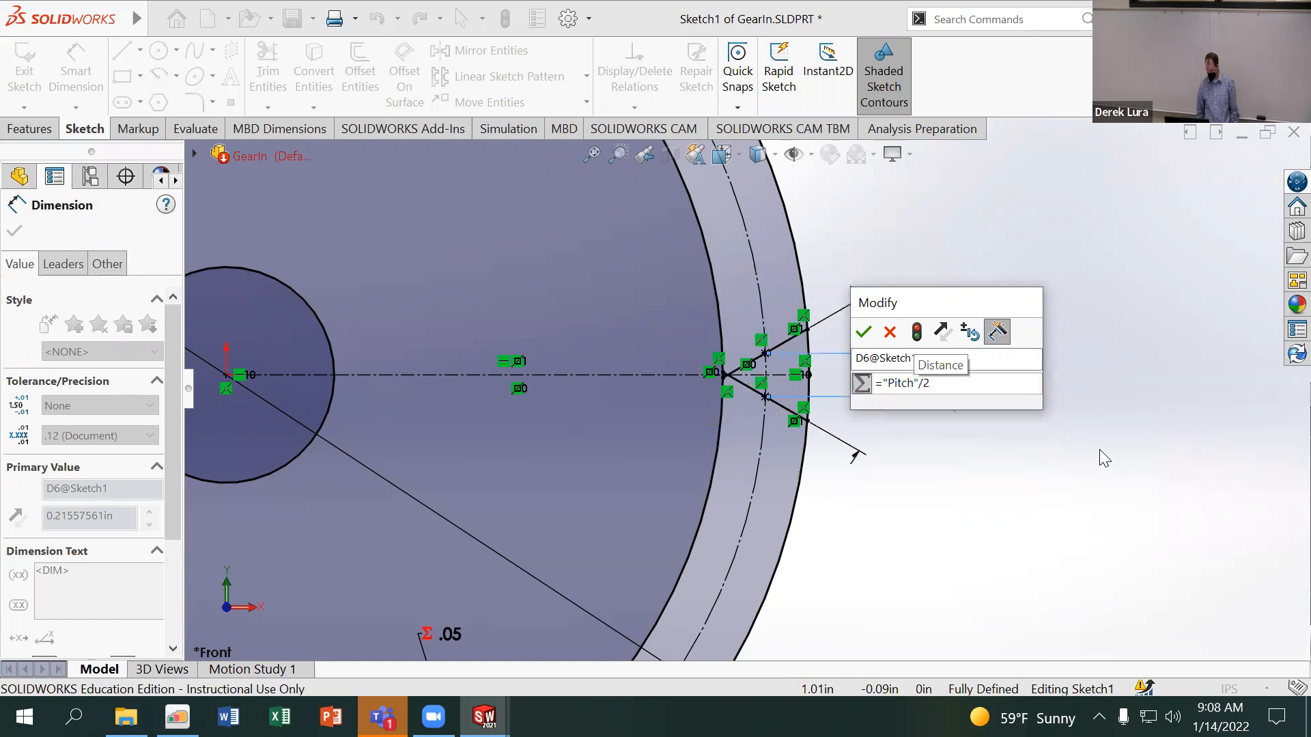
pyautogui.click(863, 333)
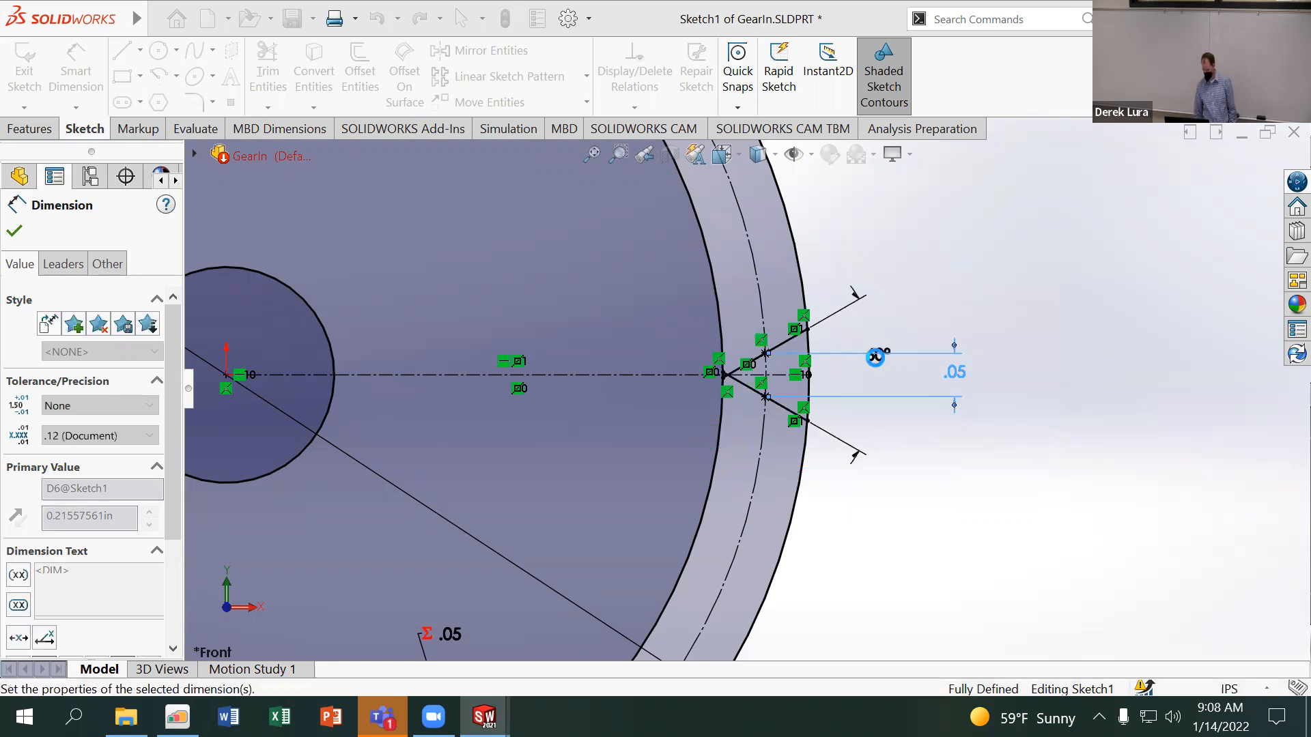
# Change the inner circle's offset from the pitch circle to the equation "Pitch"/4
pyautogui.scroll(3, 840, 478)
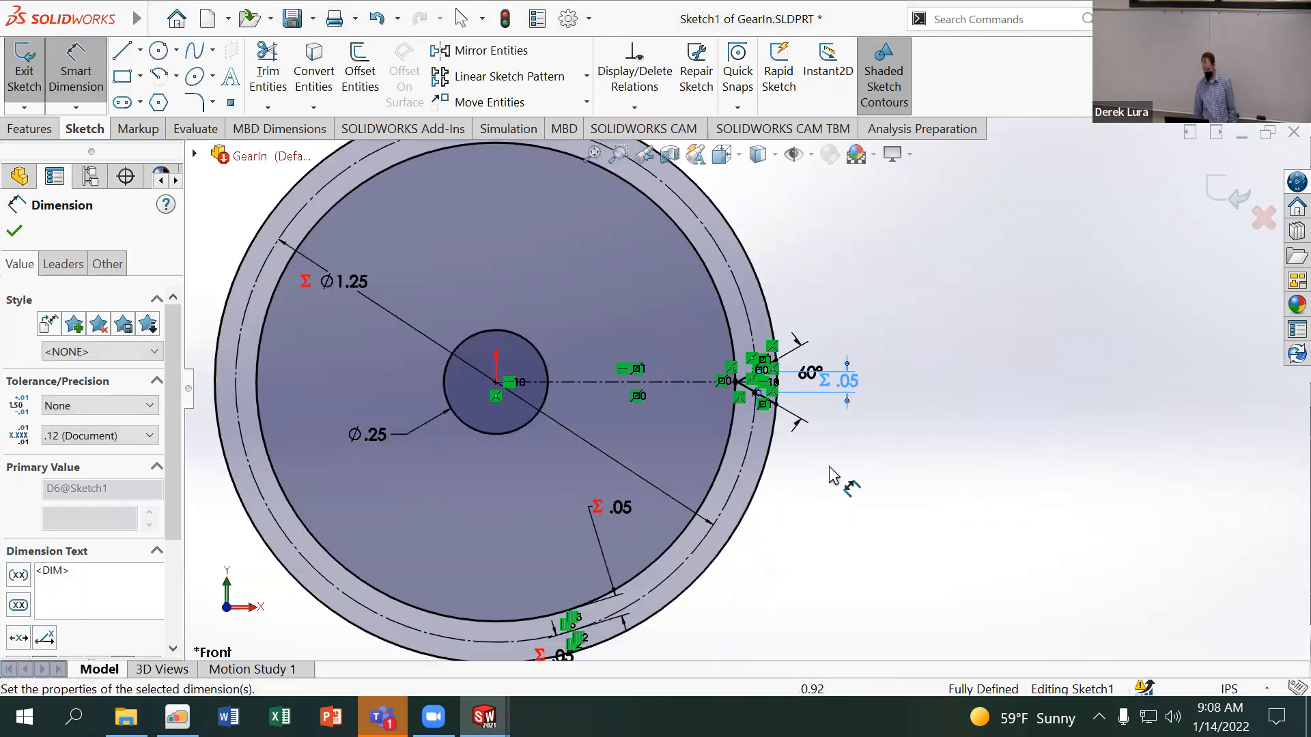
pyautogui.doubleClick(614, 507)
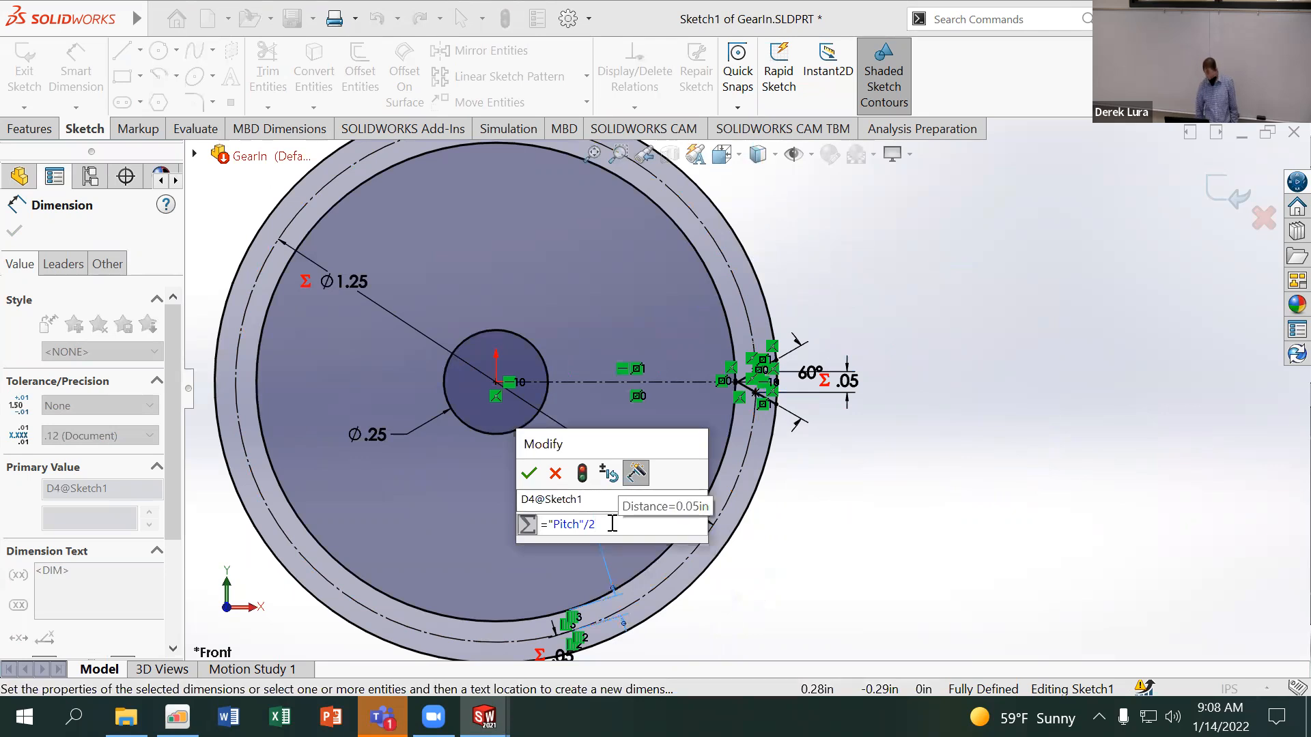
pyautogui.press('BackSpace')
pyautogui.write('4')
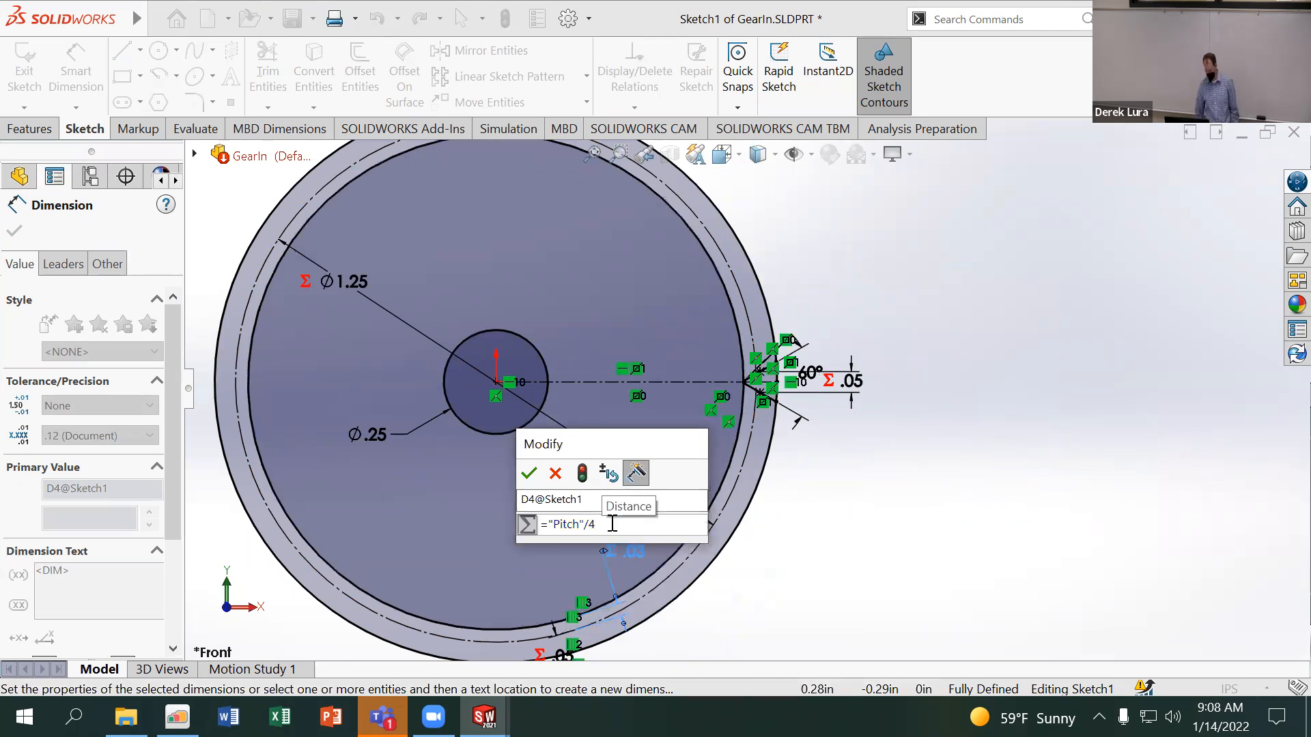
pyautogui.click(528, 473)
# Change the outer circle's offset to "Pitch"/4 and move both offset dimensions outside the gear
pyautogui.scroll(3, 751, 392)
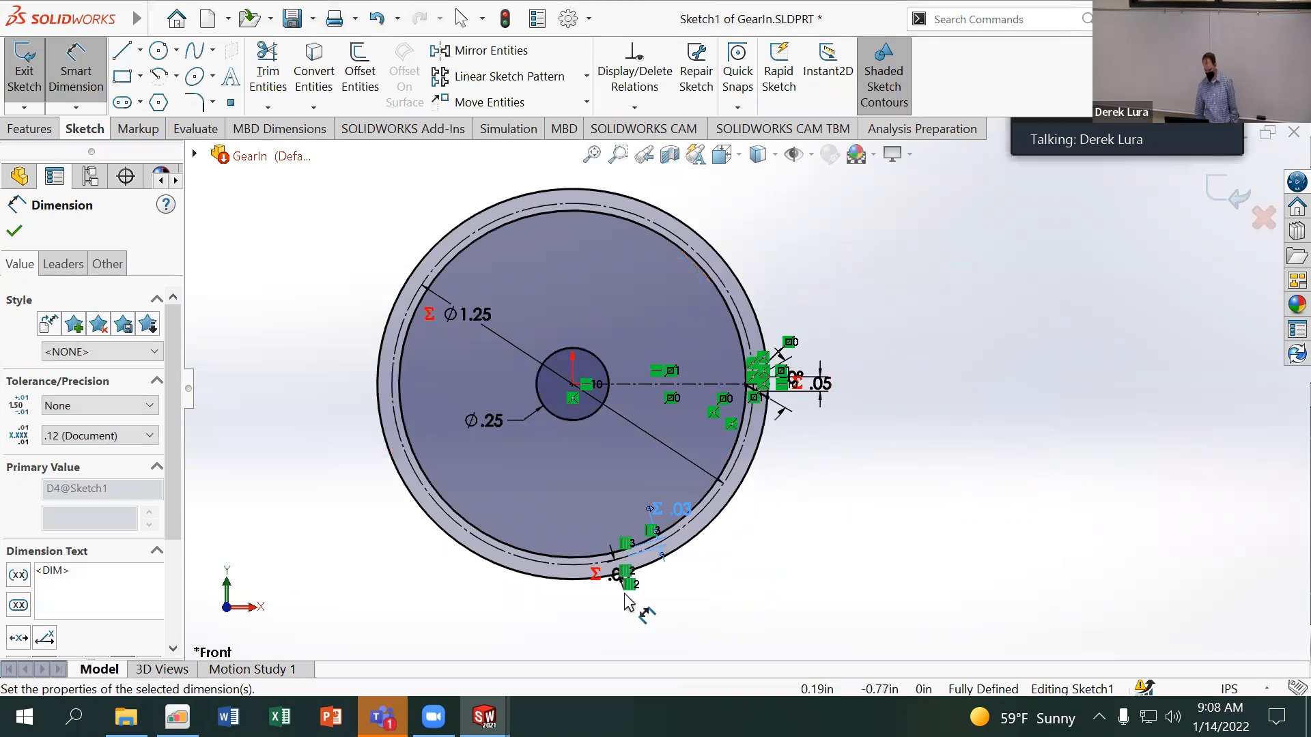
pyautogui.doubleClick(620, 580)
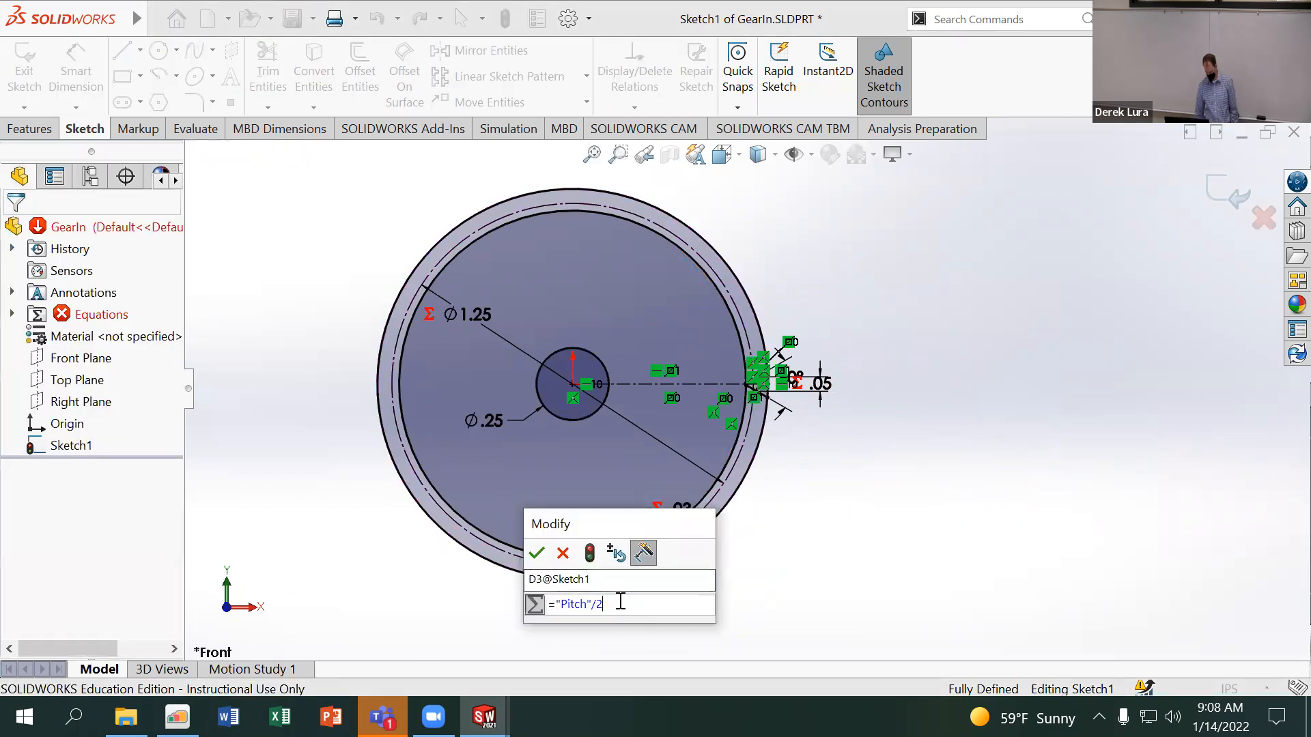
pyautogui.press('BackSpace')
pyautogui.write('4')
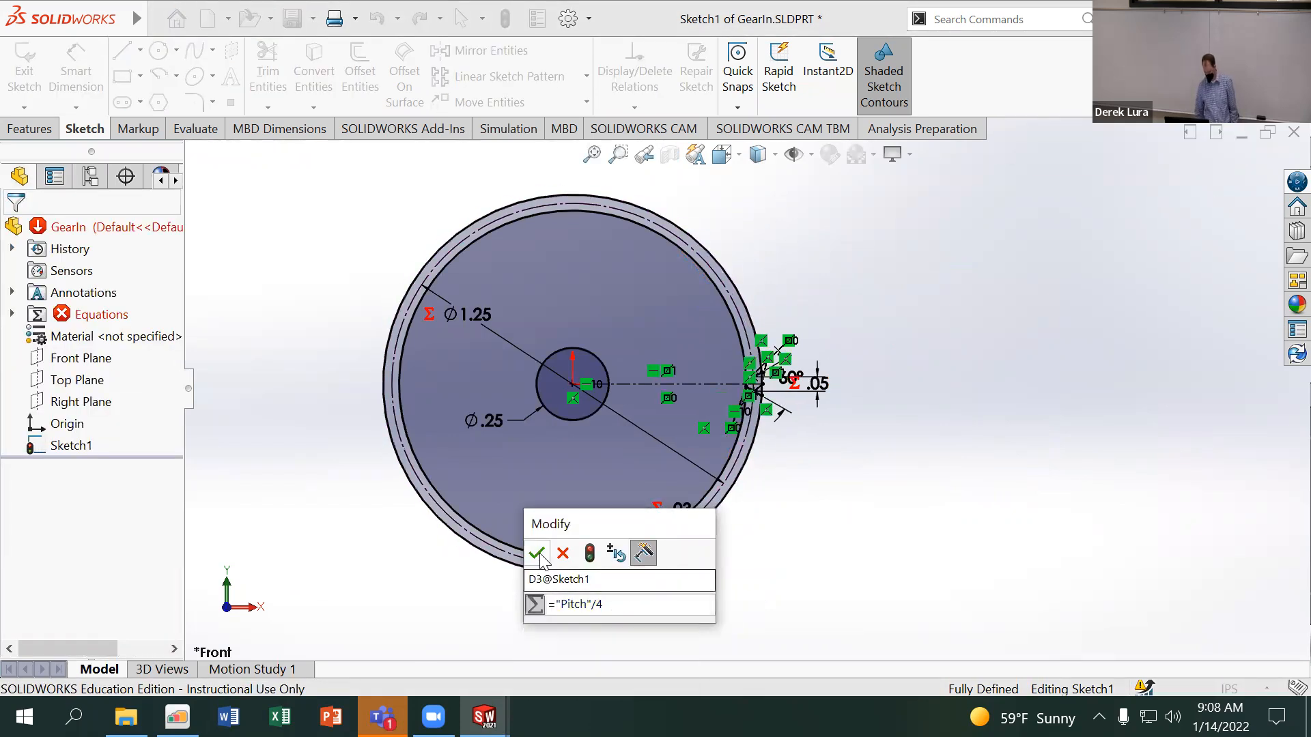
pyautogui.click(540, 554)
pyautogui.moveTo(616, 578); pyautogui.dragTo(770, 554)
pyautogui.moveTo(675, 510)
pyautogui.mouseDown()
pyautogui.moveTo(710, 526)
pyautogui.moveTo(845, 493)
pyautogui.mouseUp()
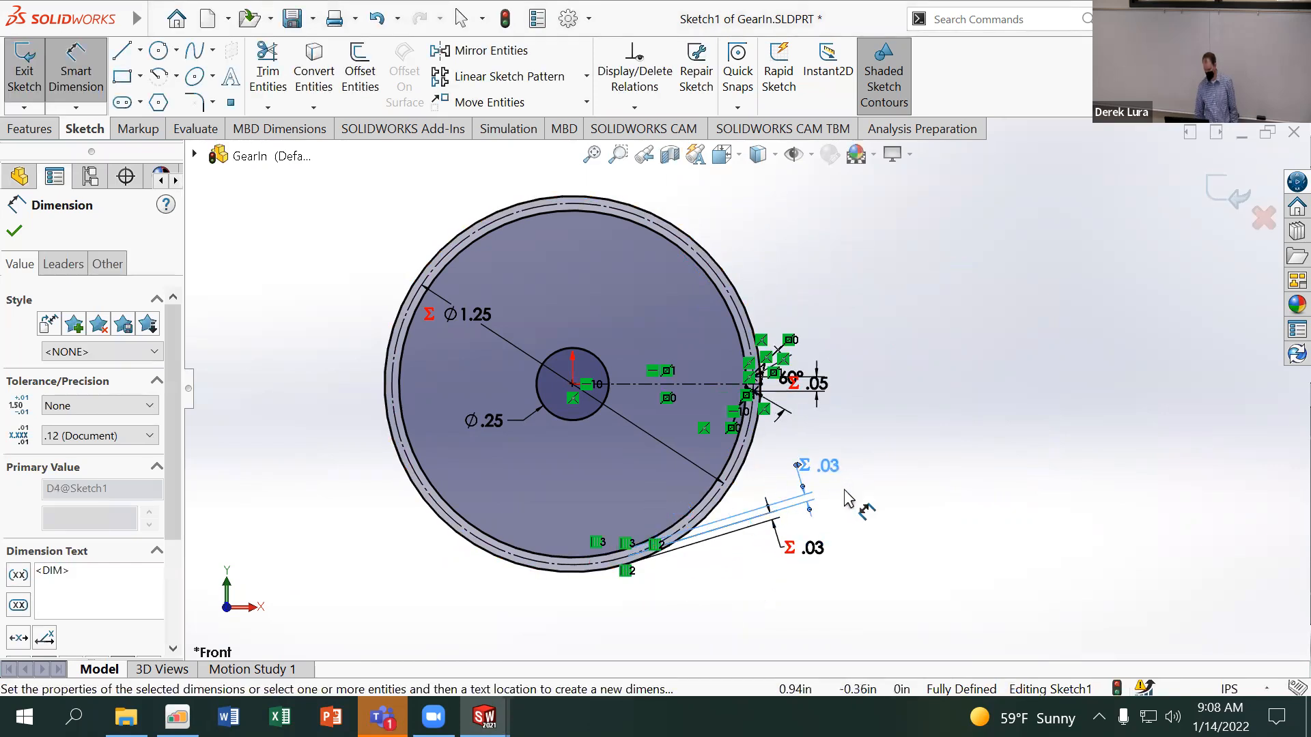
# Review the tooth outline up close and check the equation driving the inner circle's offset
pyautogui.scroll(-6, 785, 409)
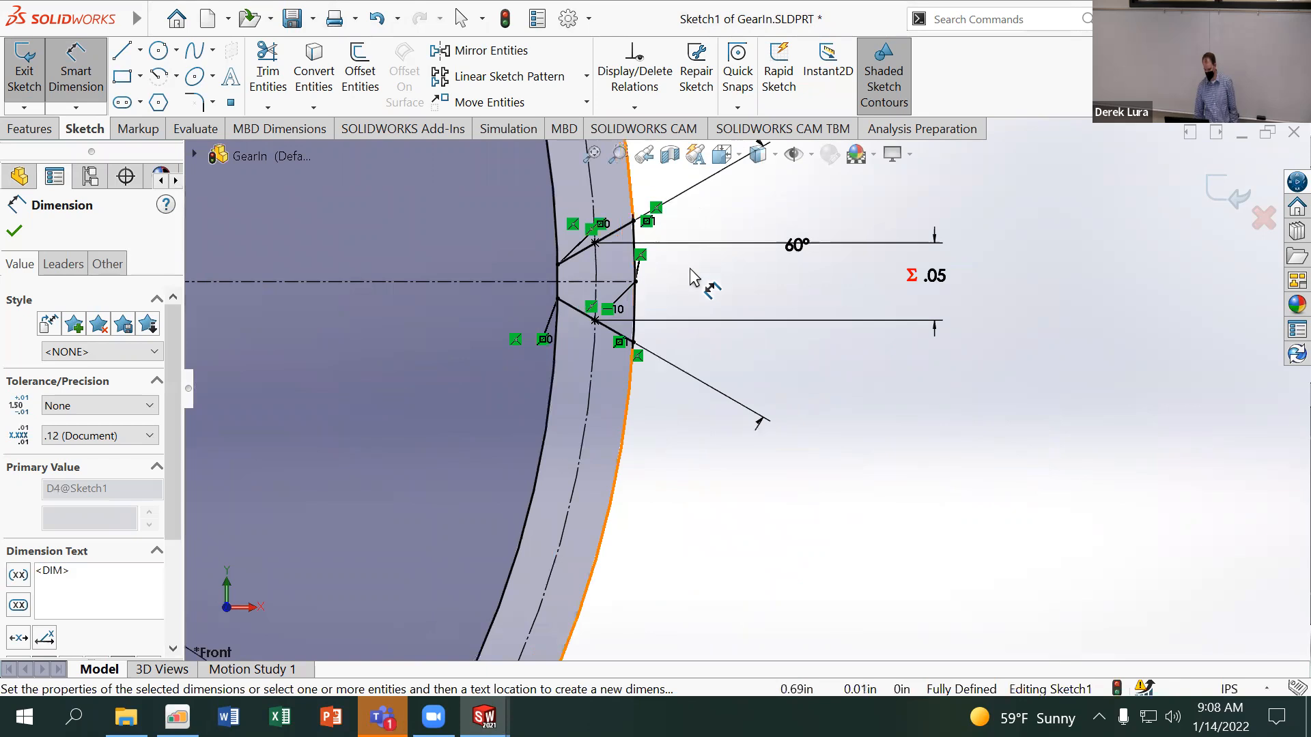
pyautogui.scroll(8, 717, 454)
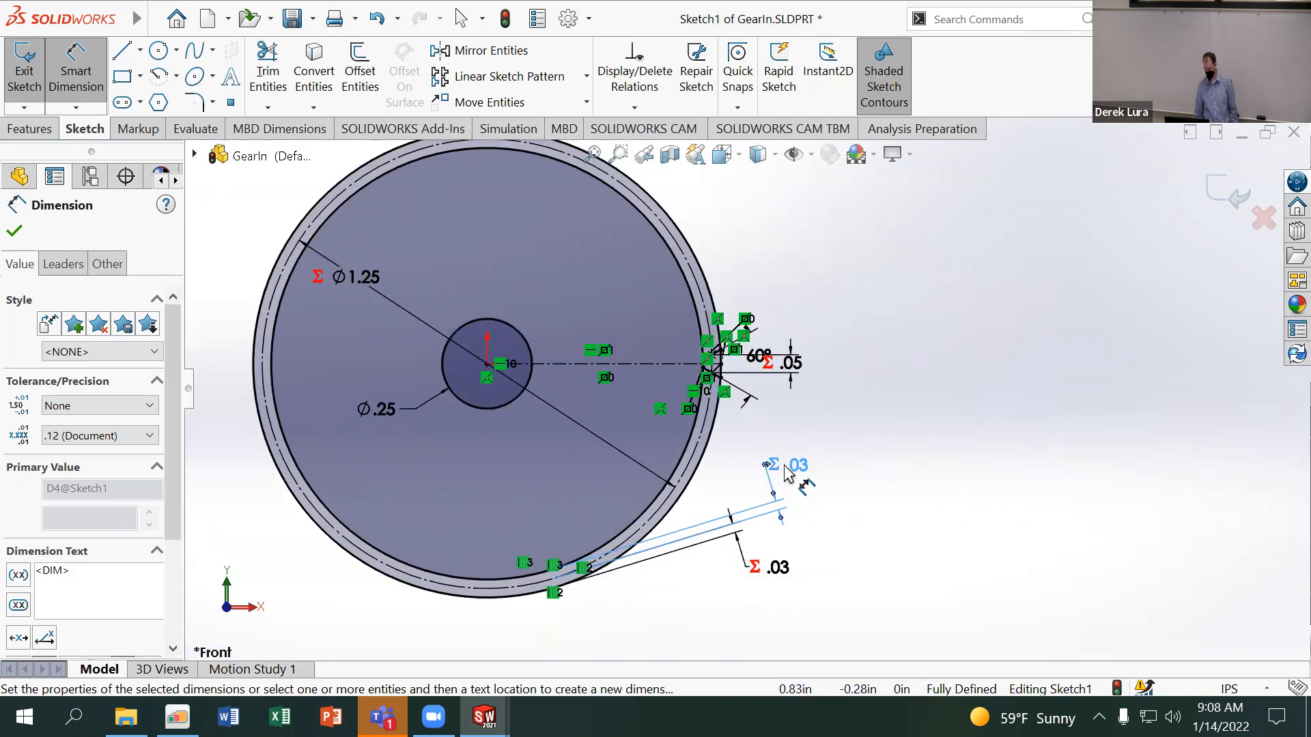
pyautogui.scroll(-3, 795, 502)
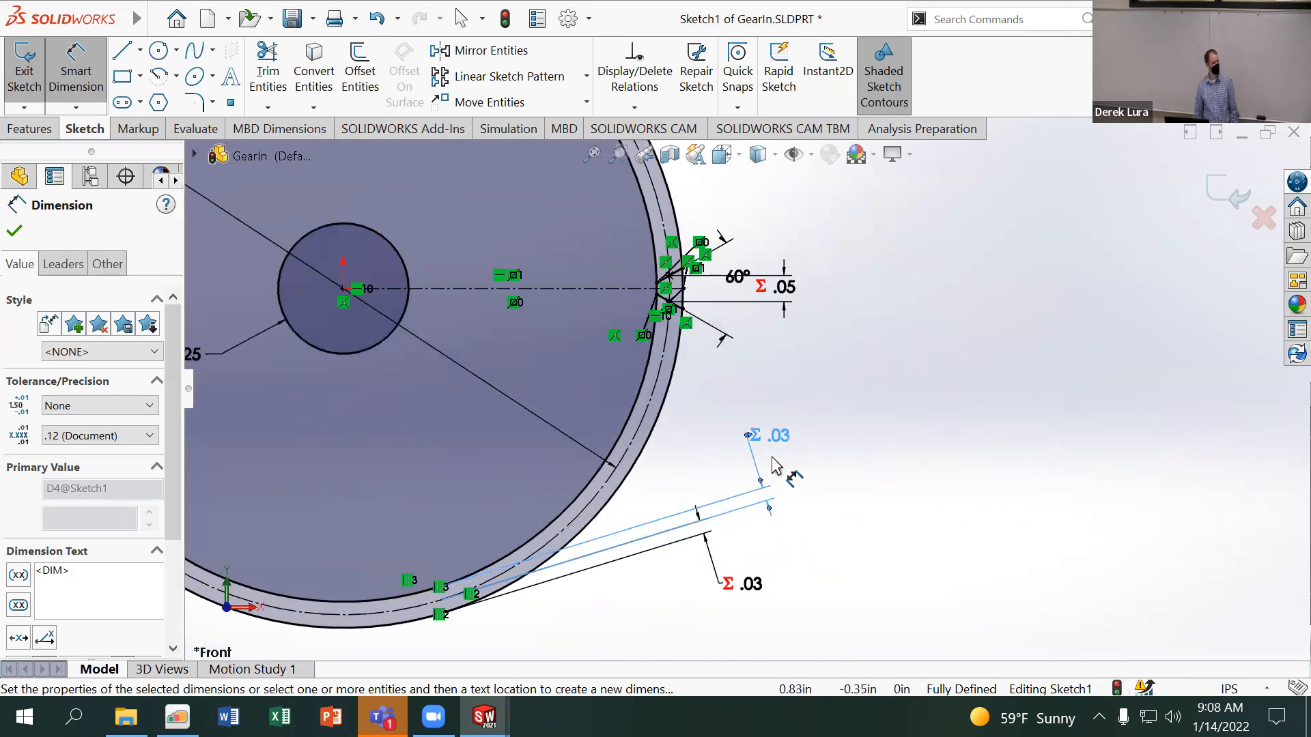
pyautogui.doubleClick(775, 441)
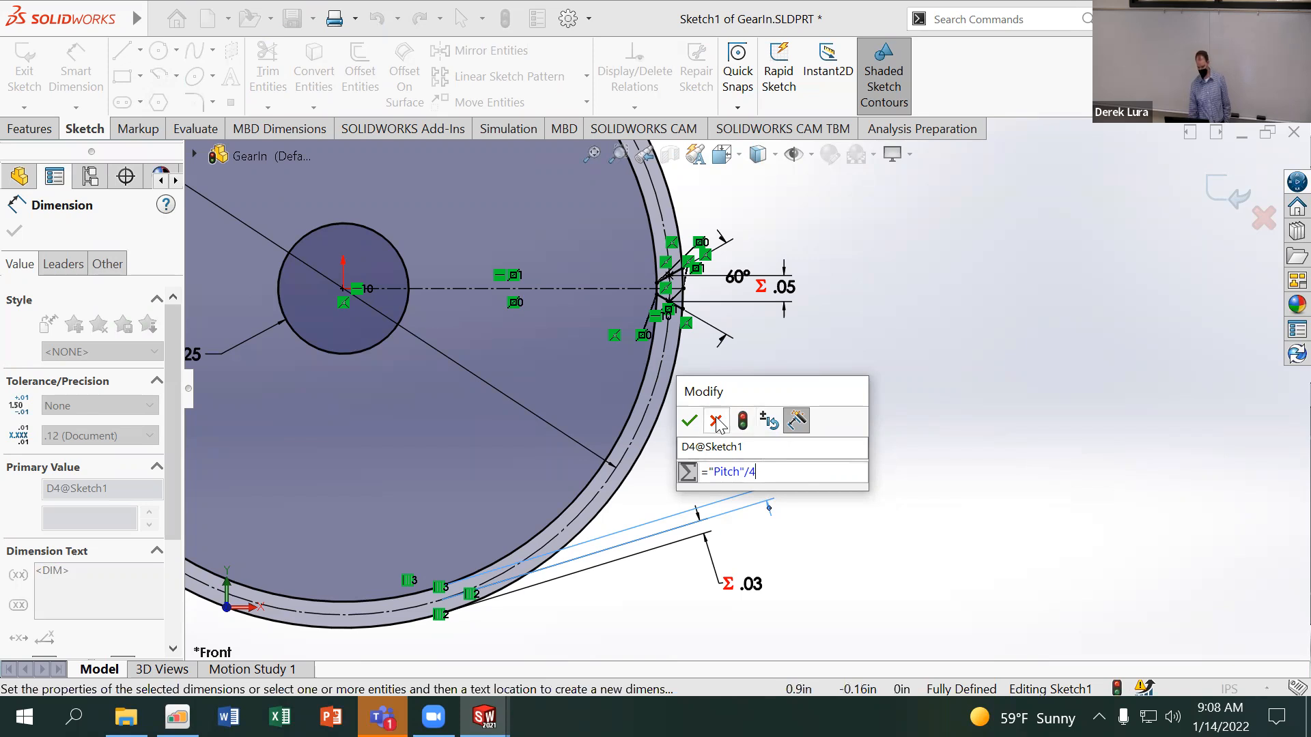
pyautogui.click(690, 420)
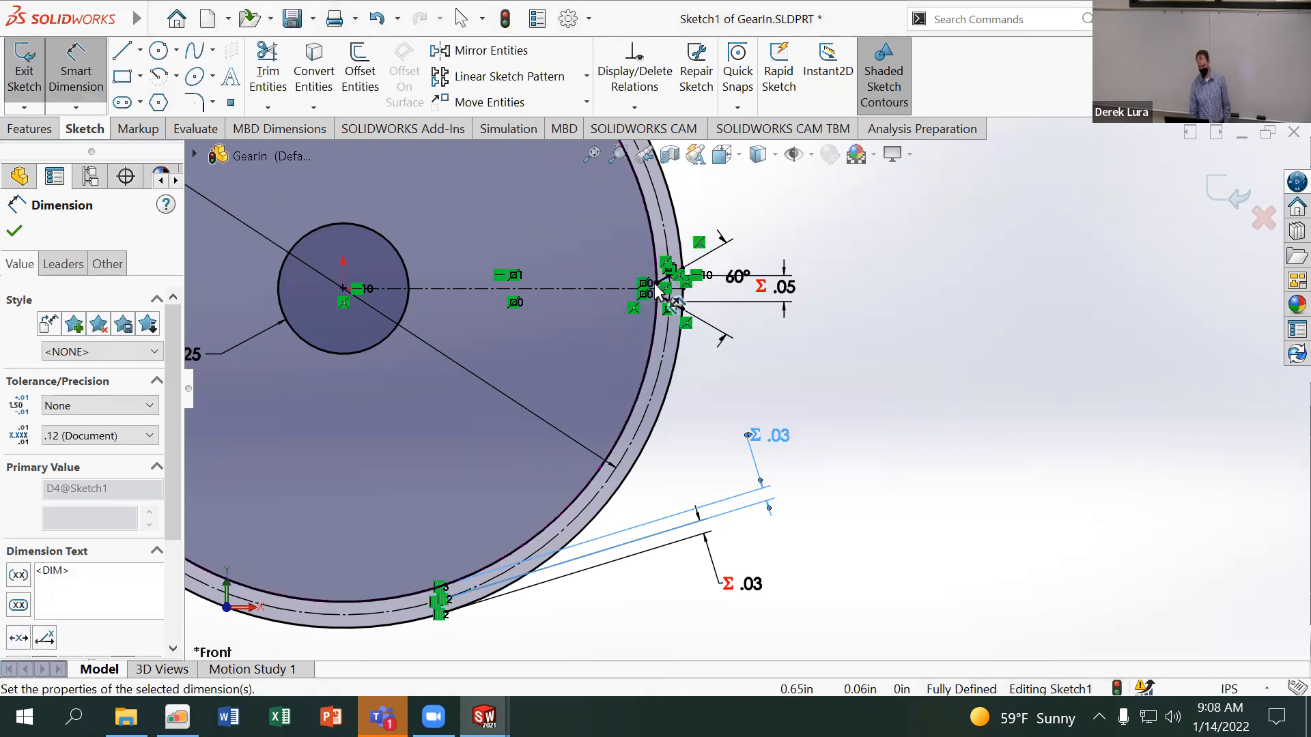
# Power trim the outer and inner circles outside the two slanted lines, leaving only the single tooth outline
pyautogui.scroll(-5, 664, 266)
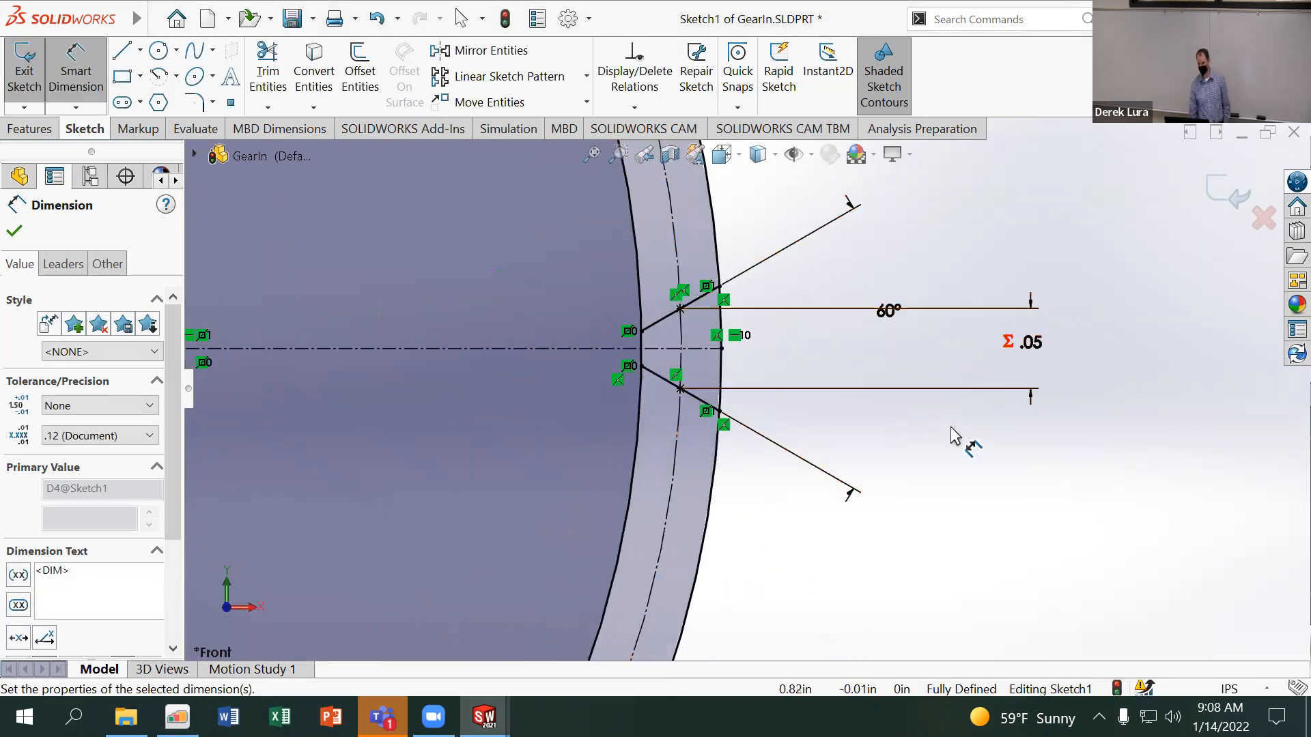
pyautogui.scroll(3, 789, 563)
pyautogui.scroll(-2, 785, 547)
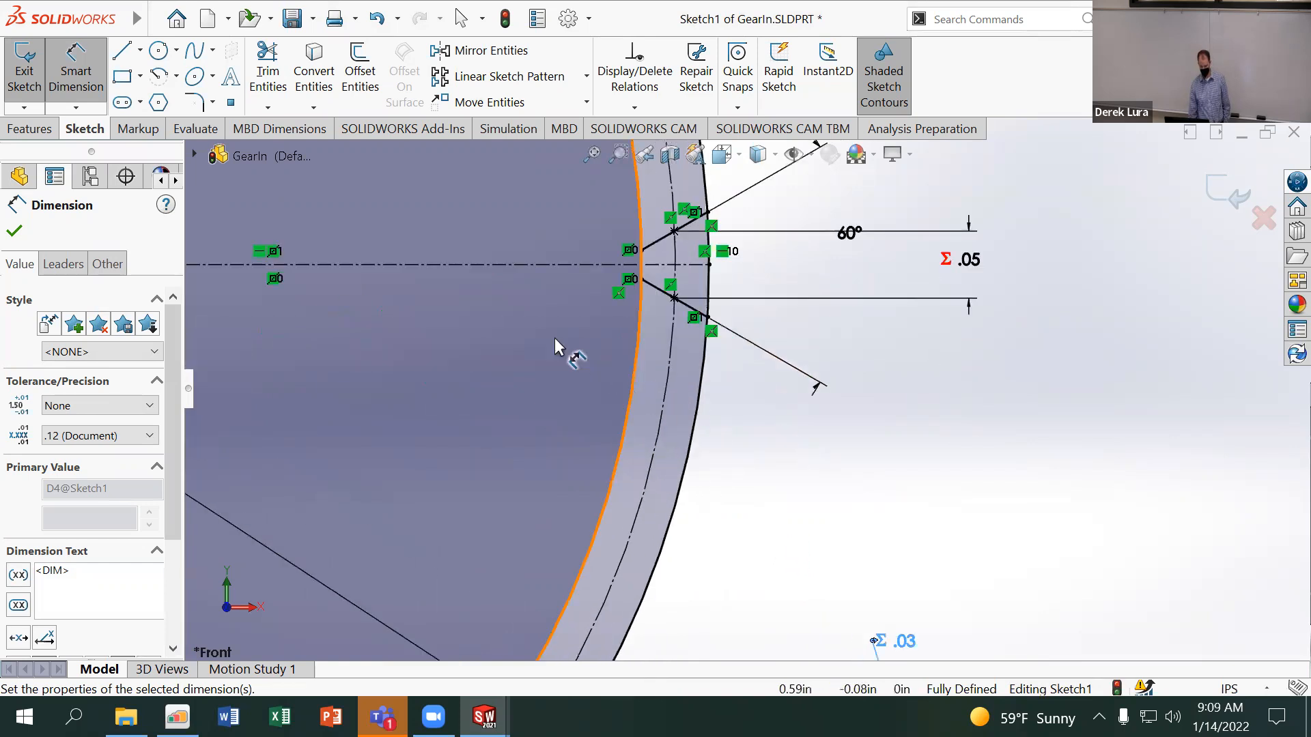
pyautogui.click(268, 71)
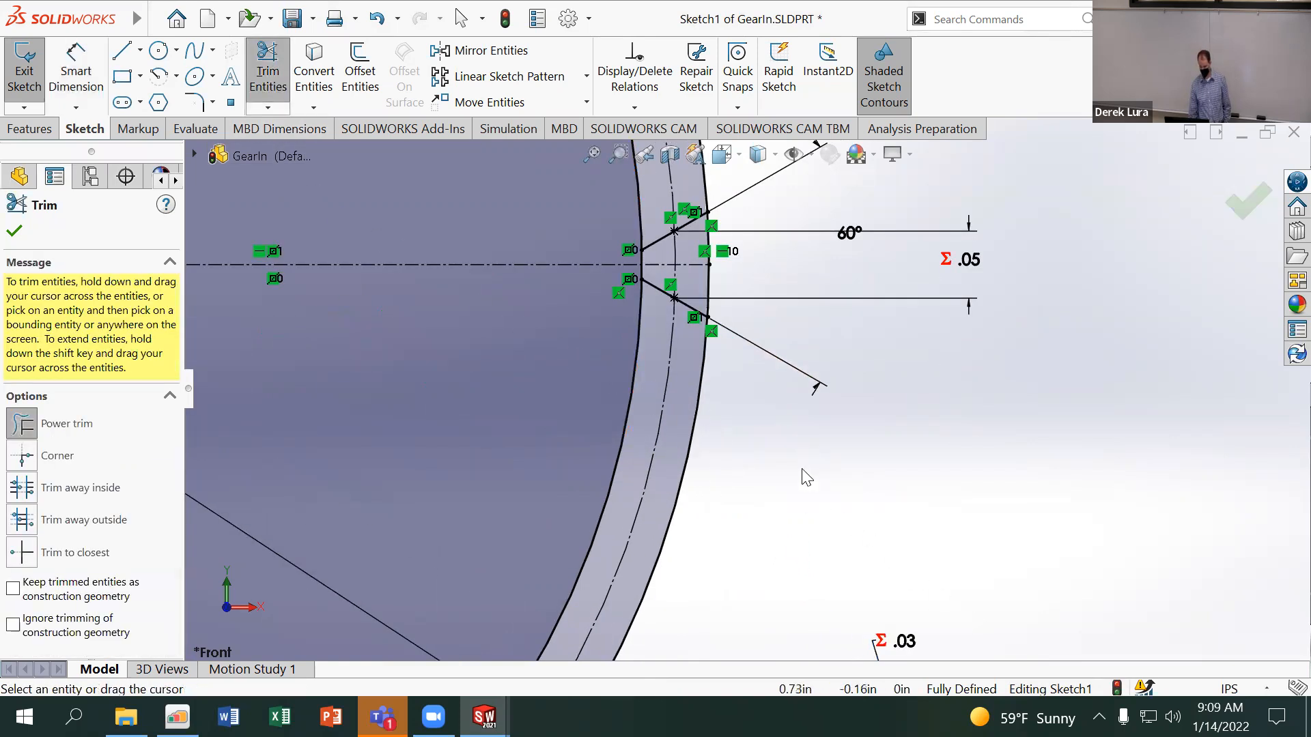
pyautogui.moveTo(698, 393); pyautogui.dragTo(648, 378)
pyautogui.scroll(3, 631, 381)
pyautogui.scroll(1, 601, 383)
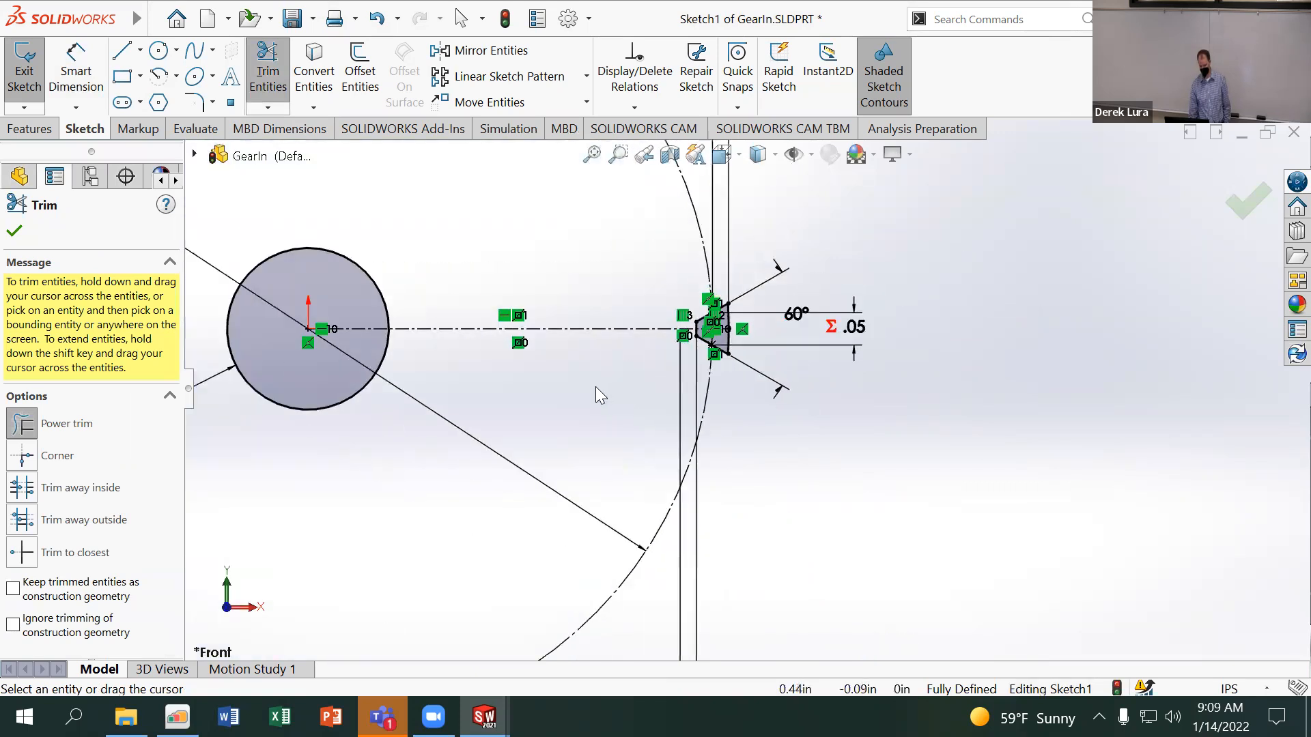
pyautogui.scroll(2, 595, 387)
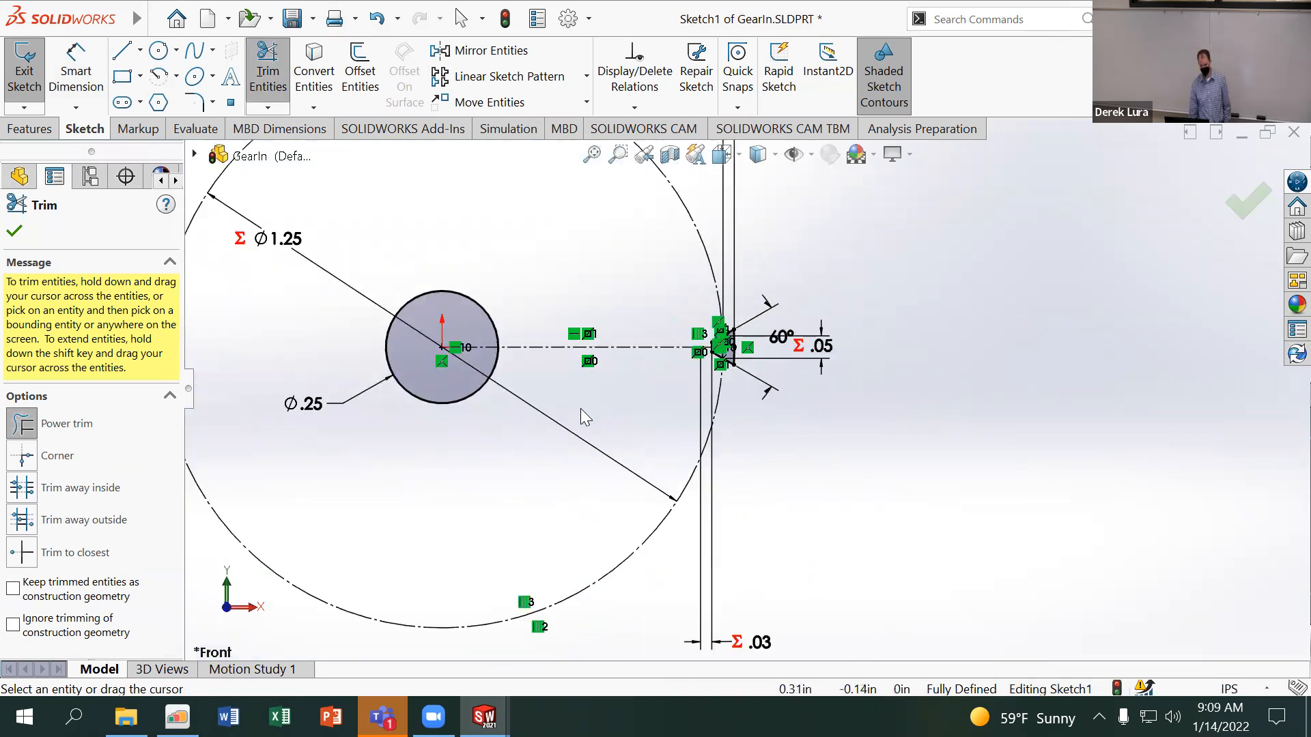
pyautogui.scroll(2, 584, 415)
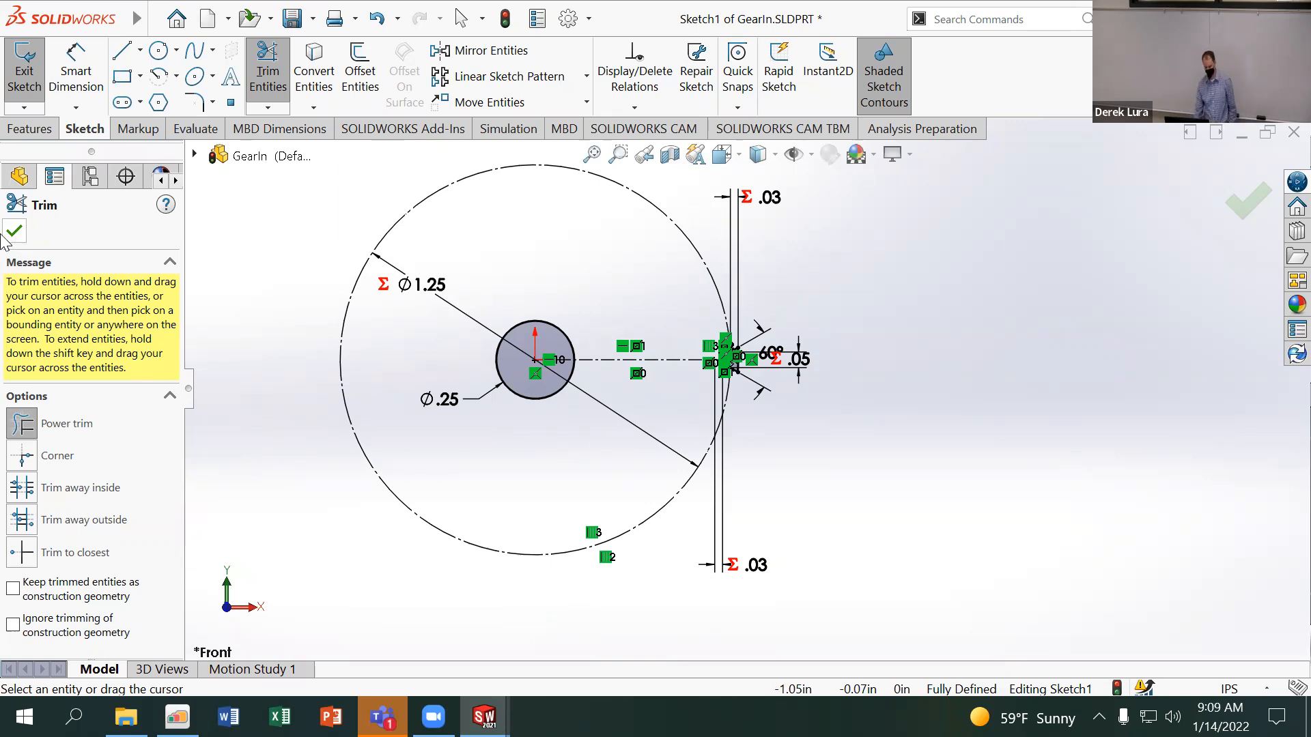
pyautogui.scroll(-2, 983, 442)
pyautogui.scroll(2, 737, 374)
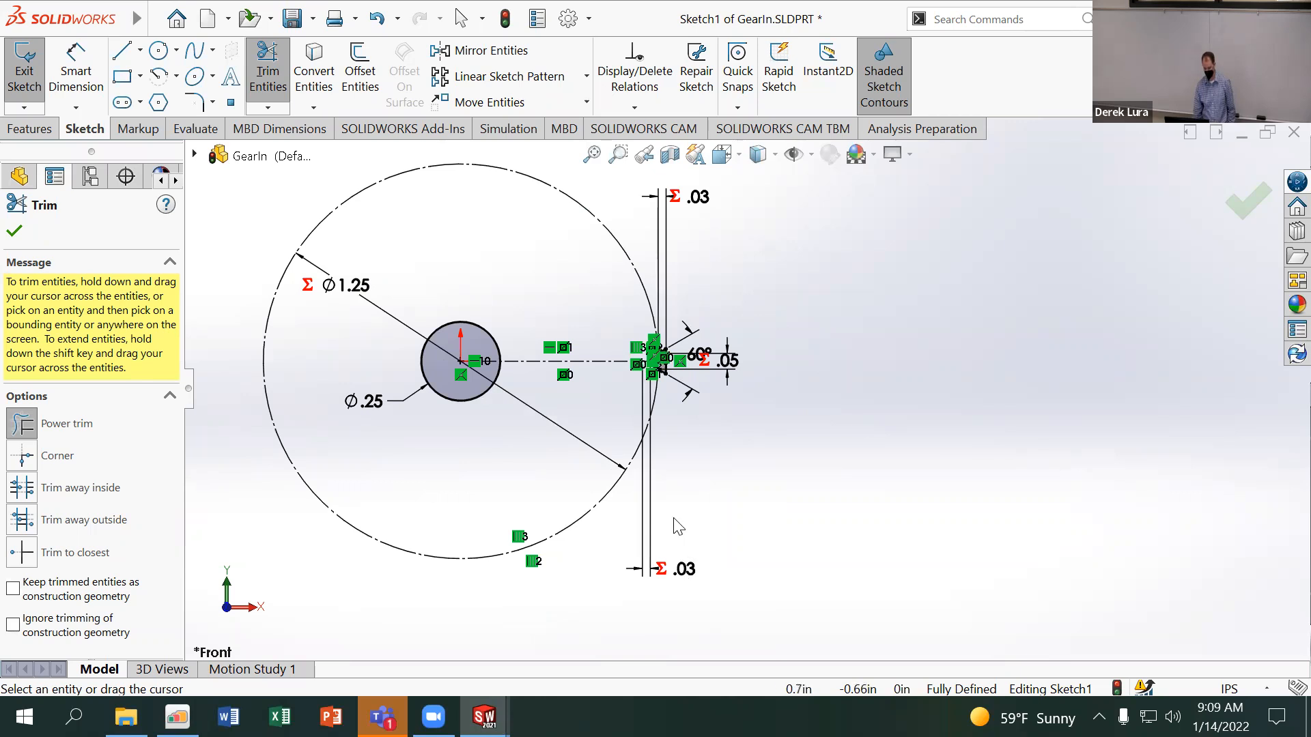
# Move both offset dimensions, the 60° angle and the tooth-width dimension close to the tooth, and exit the sketch
pyautogui.click(15, 232)
pyautogui.moveTo(676, 566); pyautogui.dragTo(617, 393)
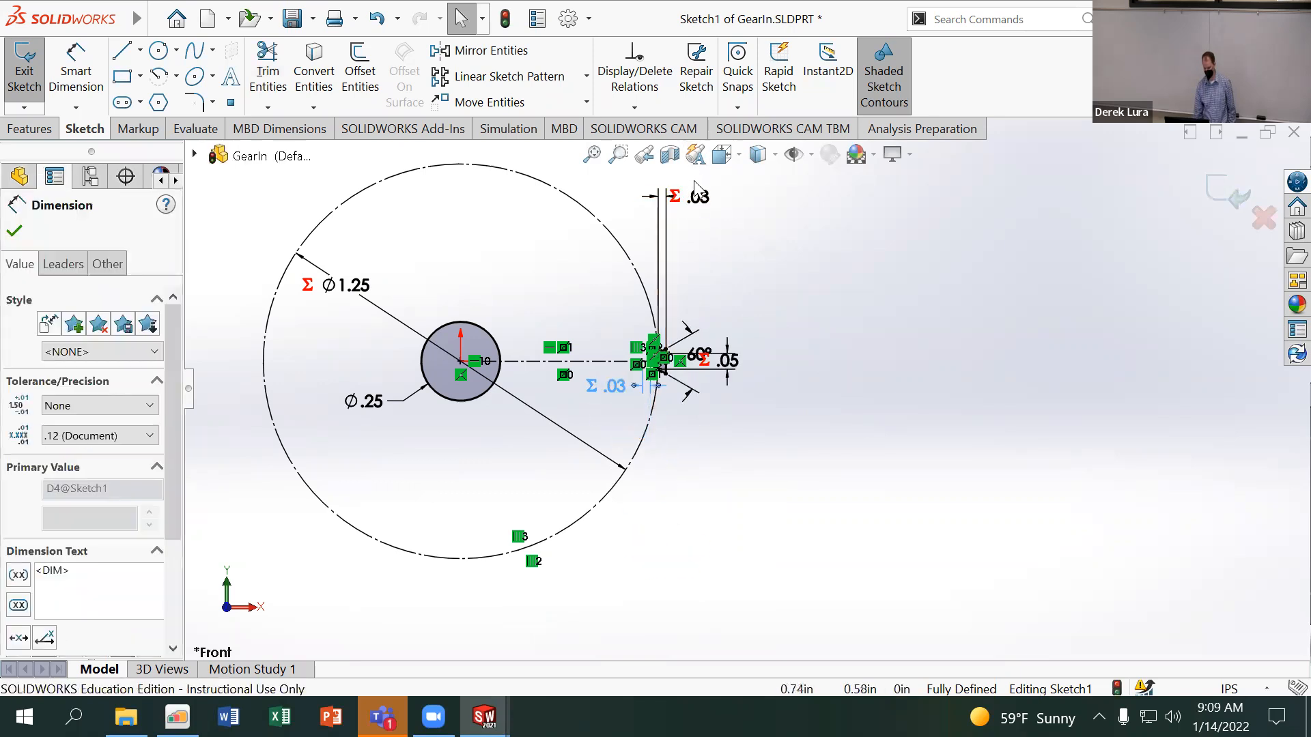
pyautogui.moveTo(691, 198); pyautogui.dragTo(682, 322)
pyautogui.scroll(-7, 689, 340)
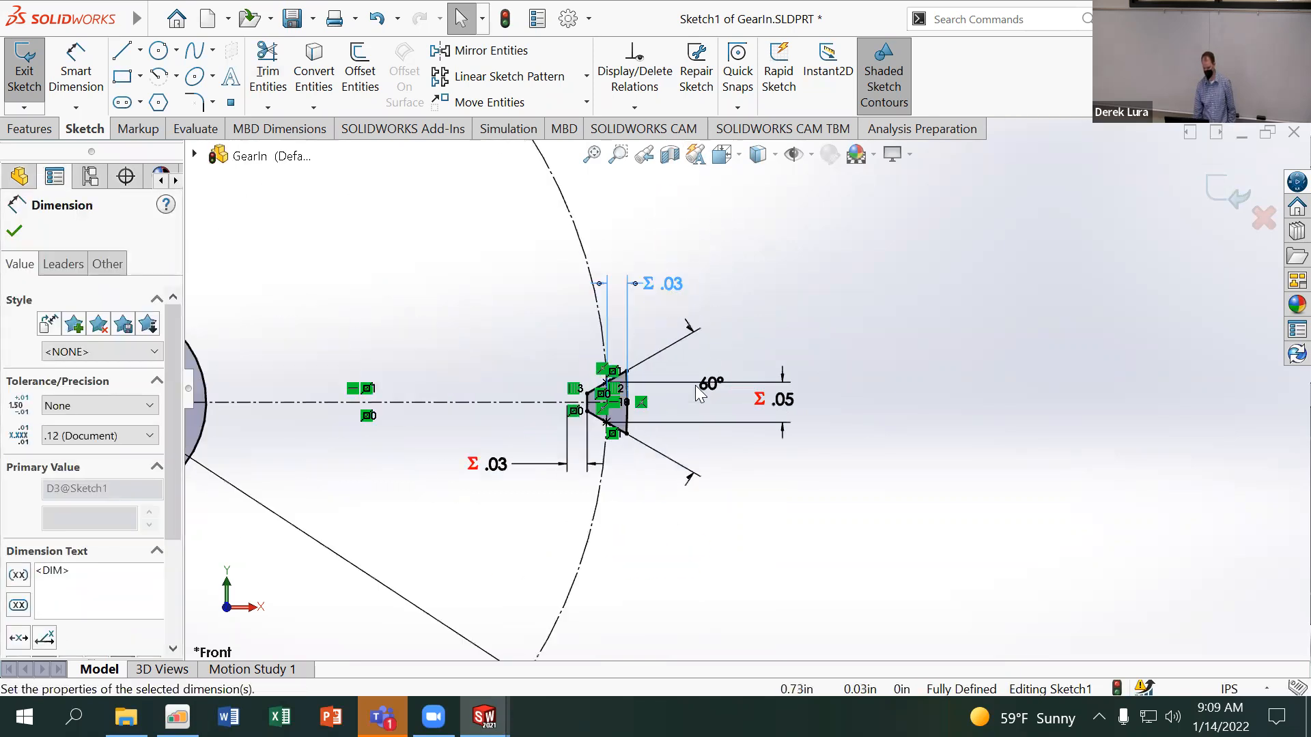
pyautogui.moveTo(718, 394)
pyautogui.mouseDown()
pyautogui.moveTo(756, 413)
pyautogui.moveTo(792, 466)
pyautogui.mouseUp()
pyautogui.moveTo(823, 410)
pyautogui.mouseDown()
pyautogui.moveTo(670, 429)
pyautogui.moveTo(649, 416)
pyautogui.mouseUp()
pyautogui.scroll(-5, 623, 423)
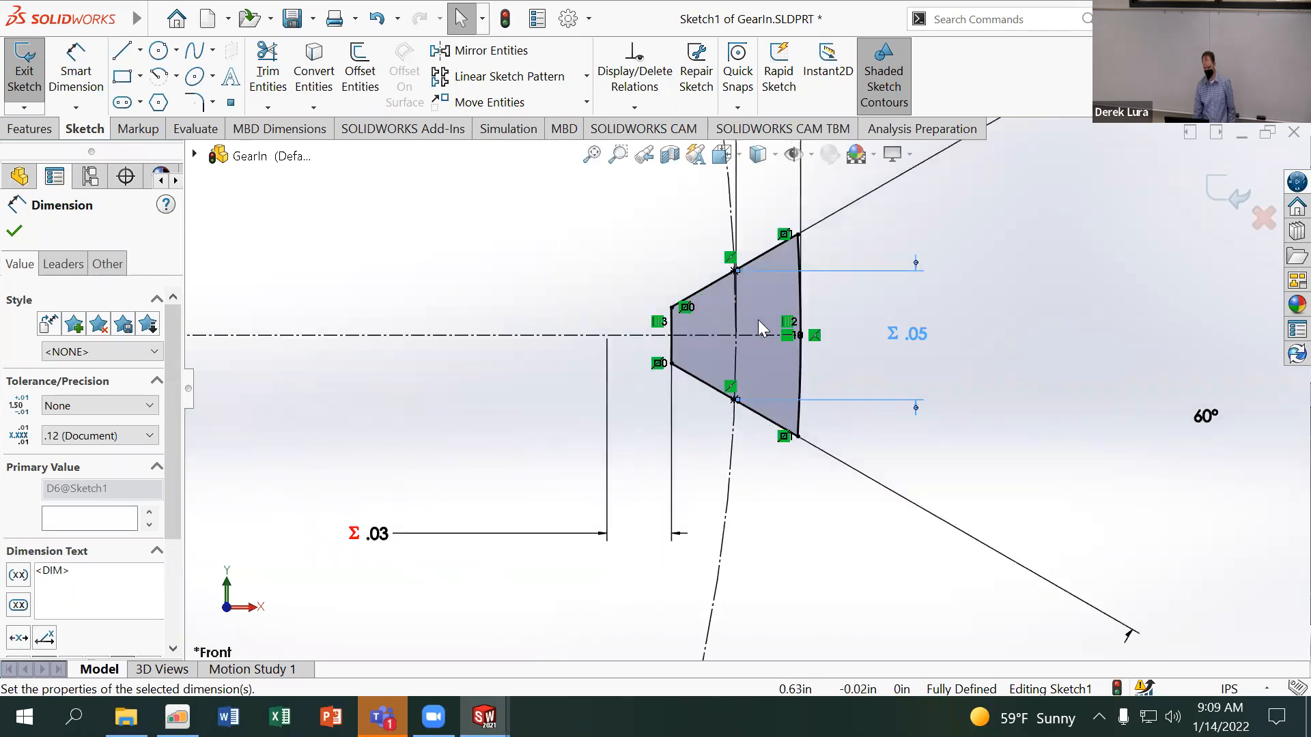
pyautogui.scroll(8, 646, 387)
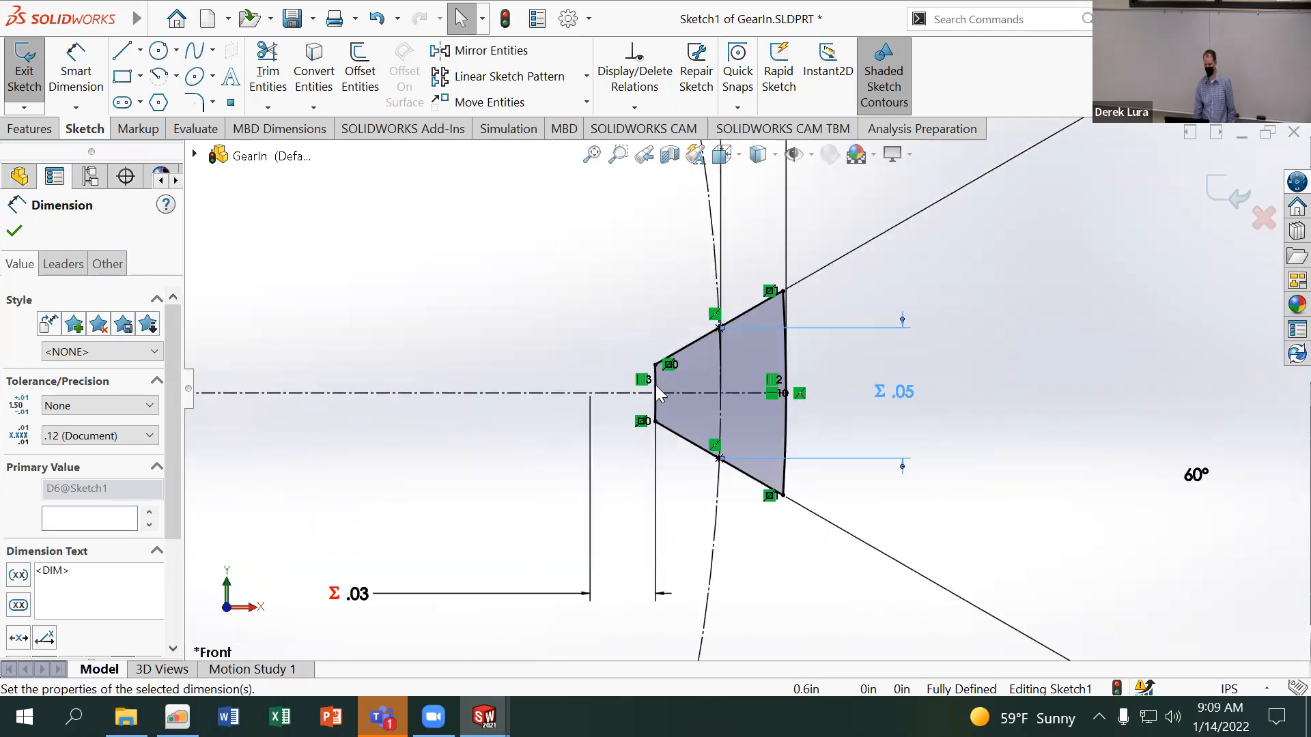
pyautogui.scroll(2, 640, 392)
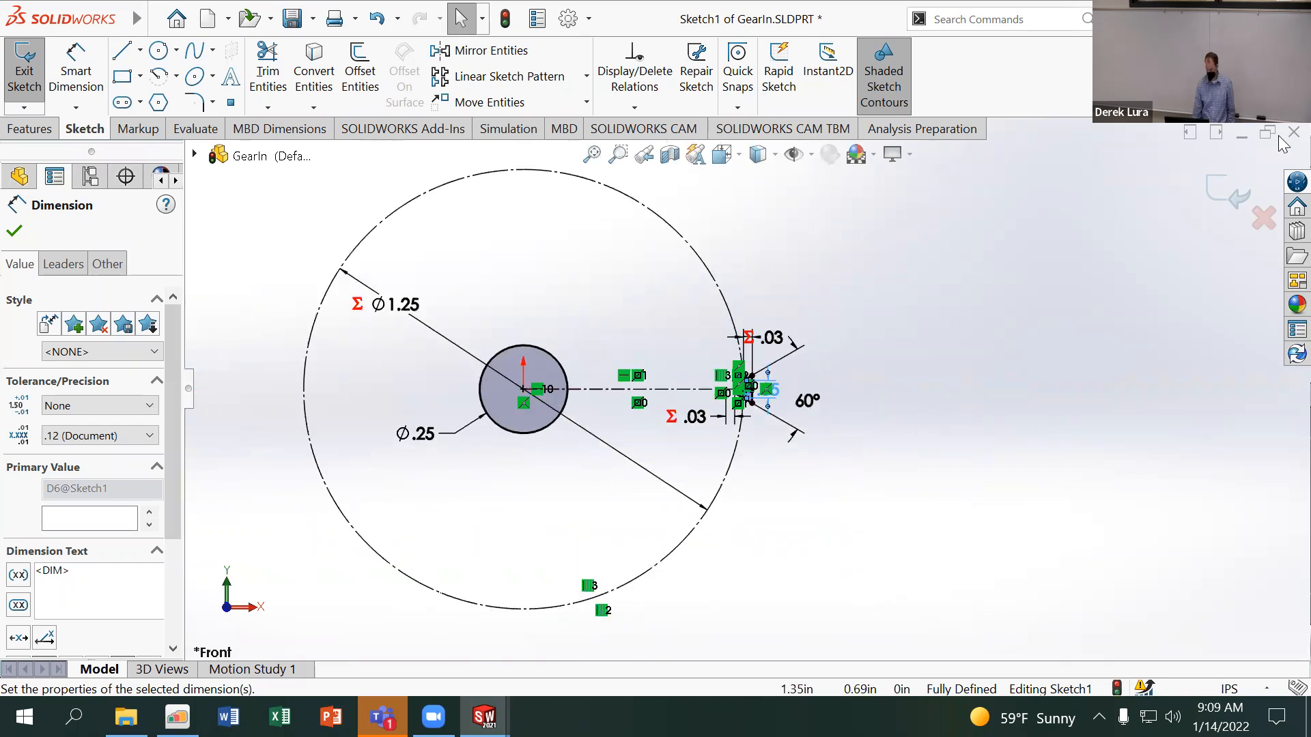
pyautogui.click(1222, 200)
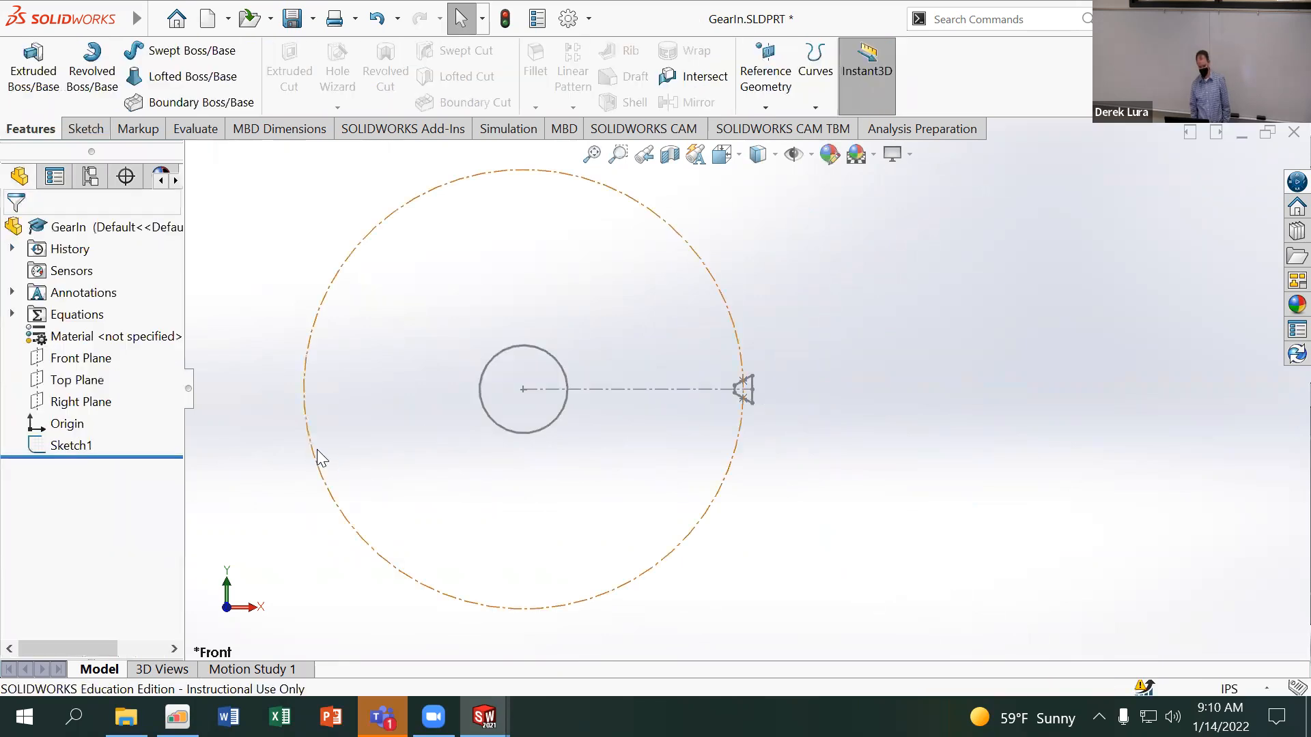
# Roll the model back to before Sketch1 and start a new sketch on the Front Plane
pyautogui.moveTo(149, 454); pyautogui.dragTo(159, 437)
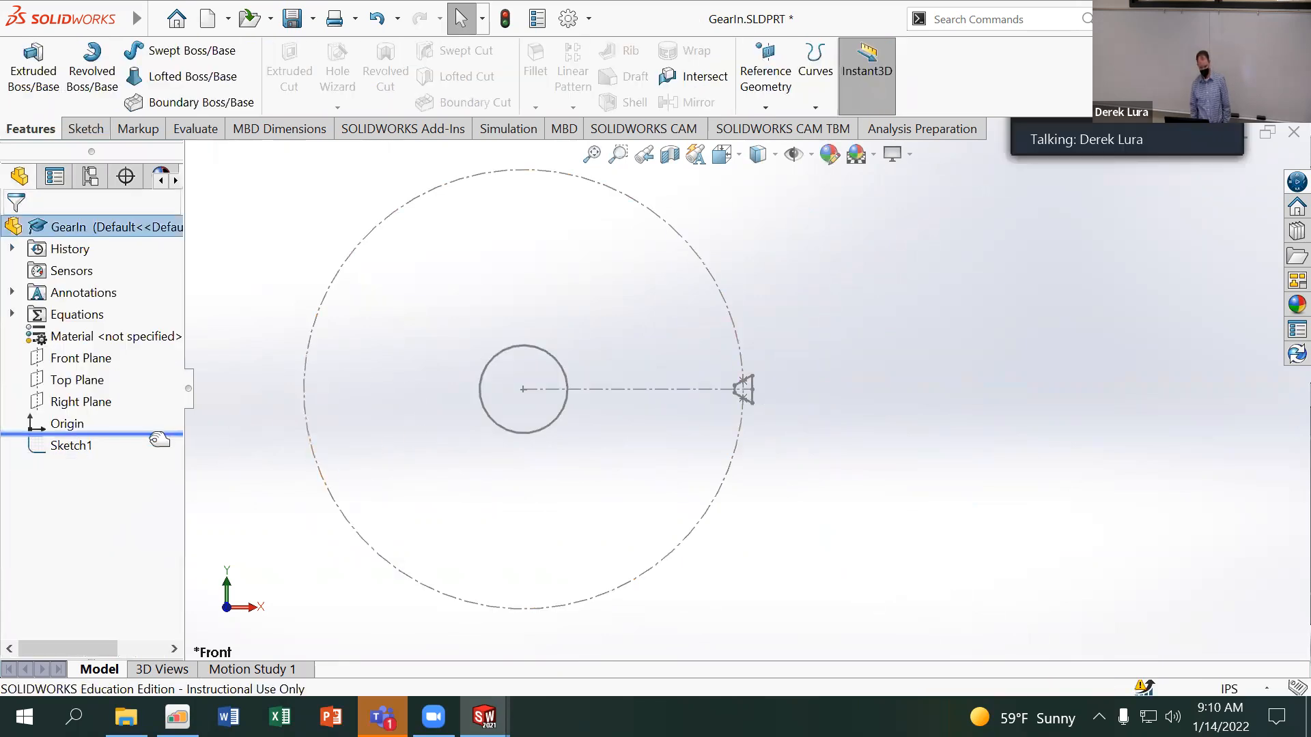
pyautogui.click(81, 358)
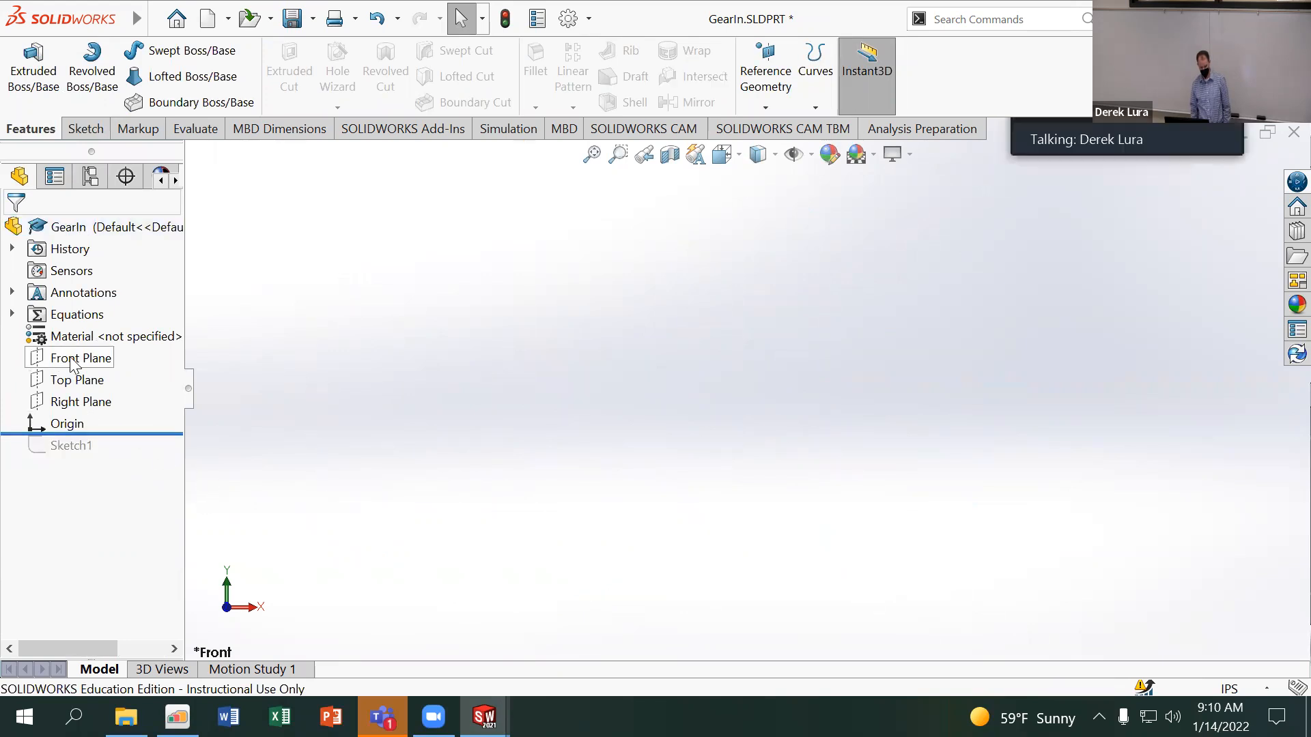
pyautogui.click(84, 335)
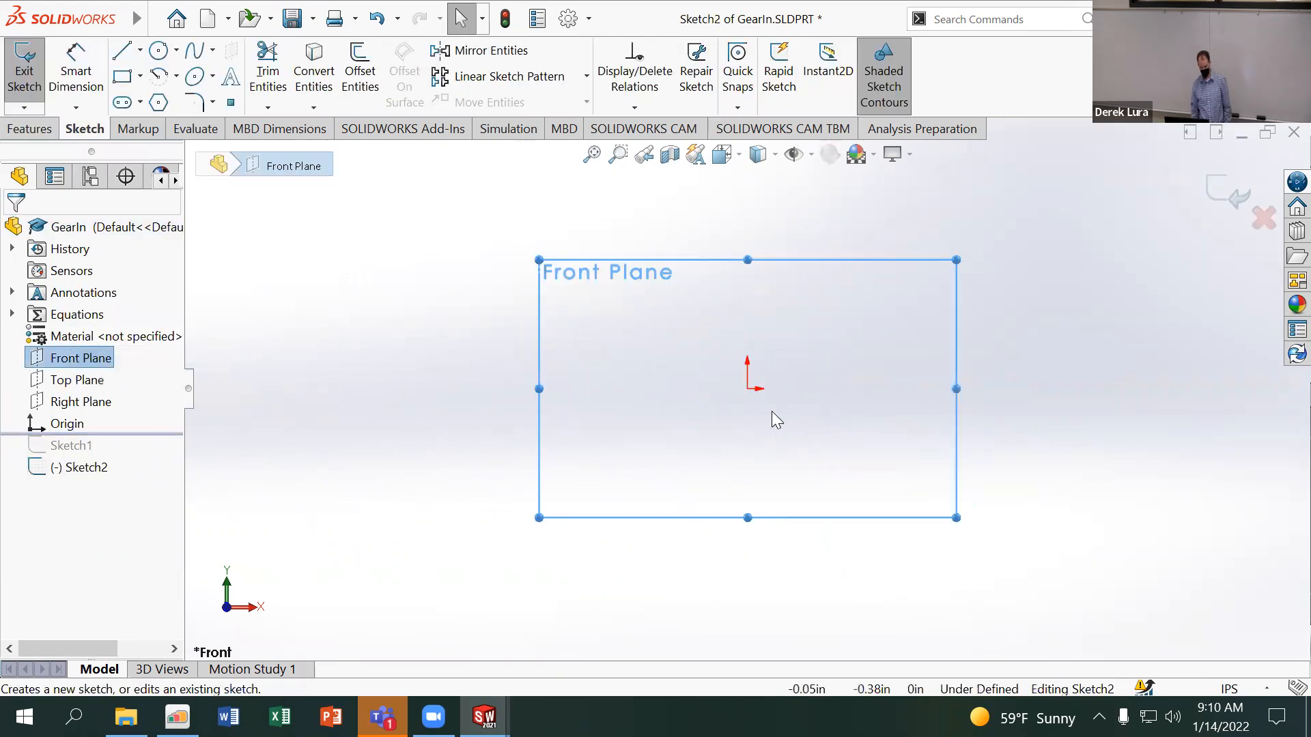
# Sketch a circle centred on the origin and dimension its diameter to 0.25 in
pyautogui.click(158, 50)
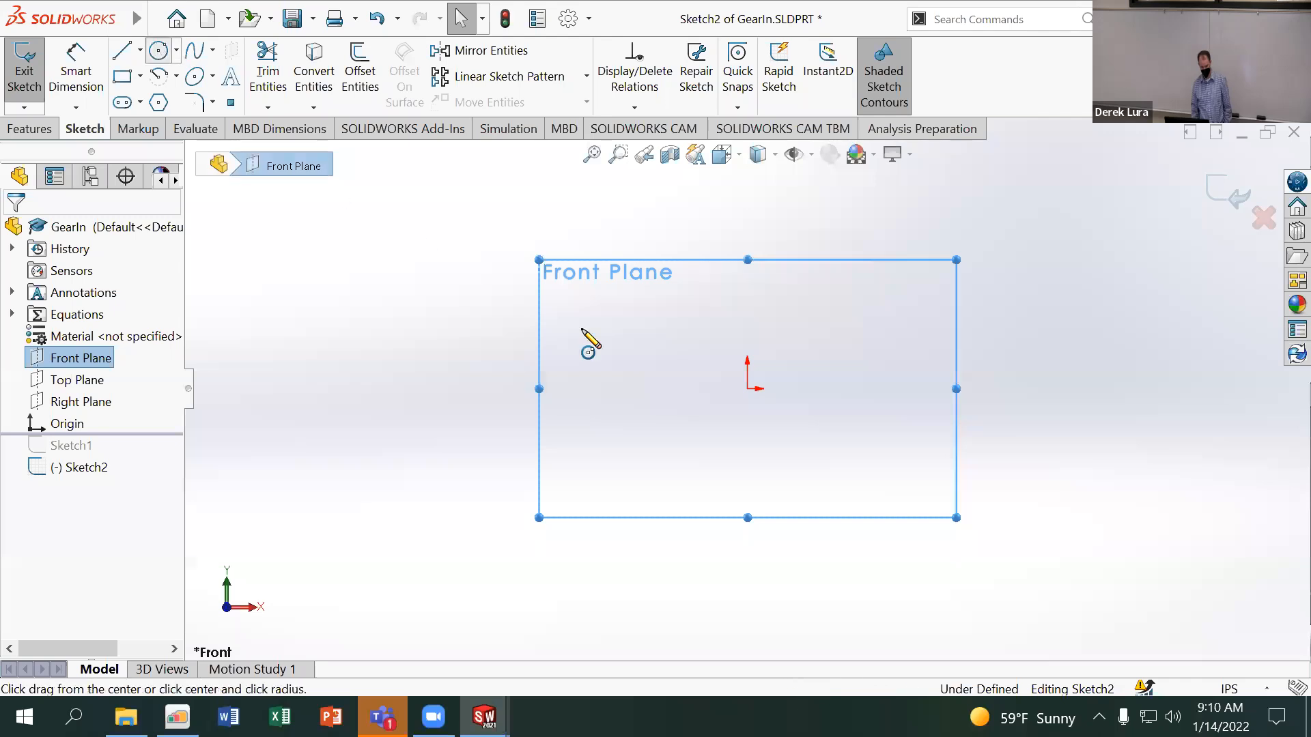
pyautogui.moveTo(748, 389); pyautogui.dragTo(786, 435)
pyautogui.click(83, 59)
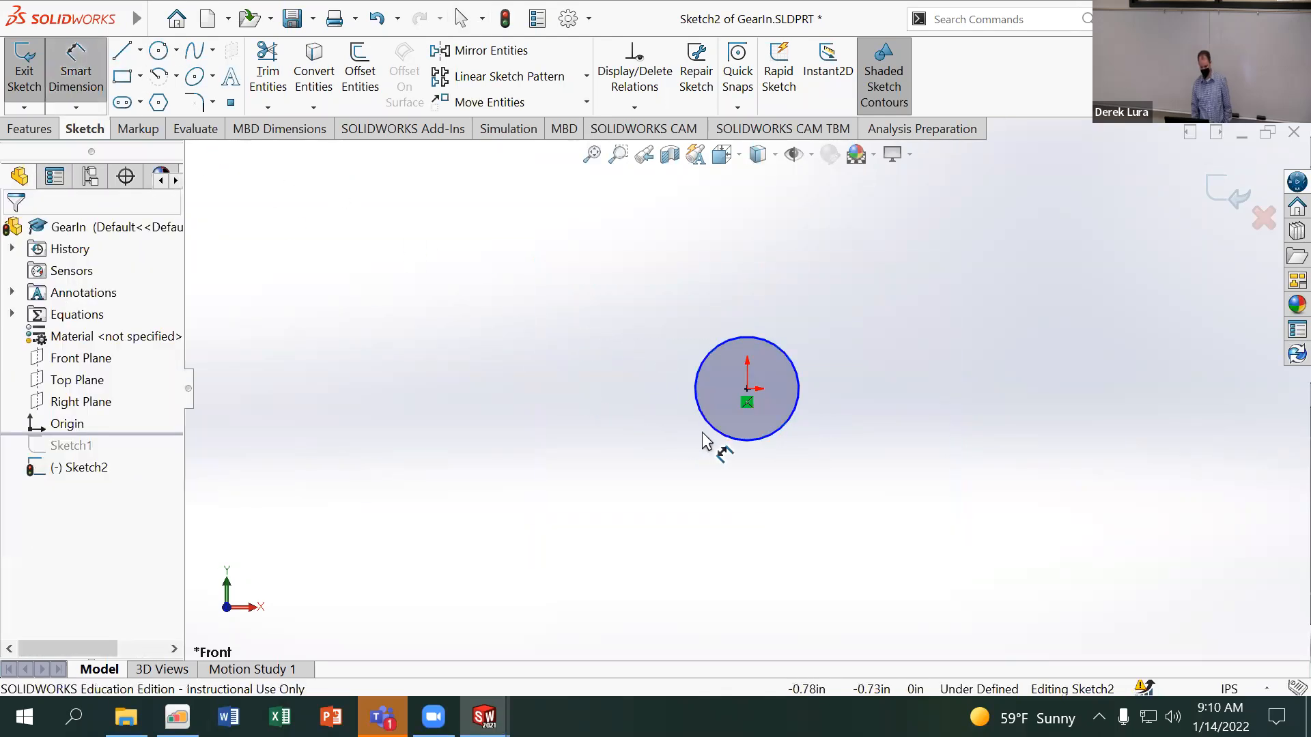
pyautogui.click(714, 432)
pyautogui.click(661, 444)
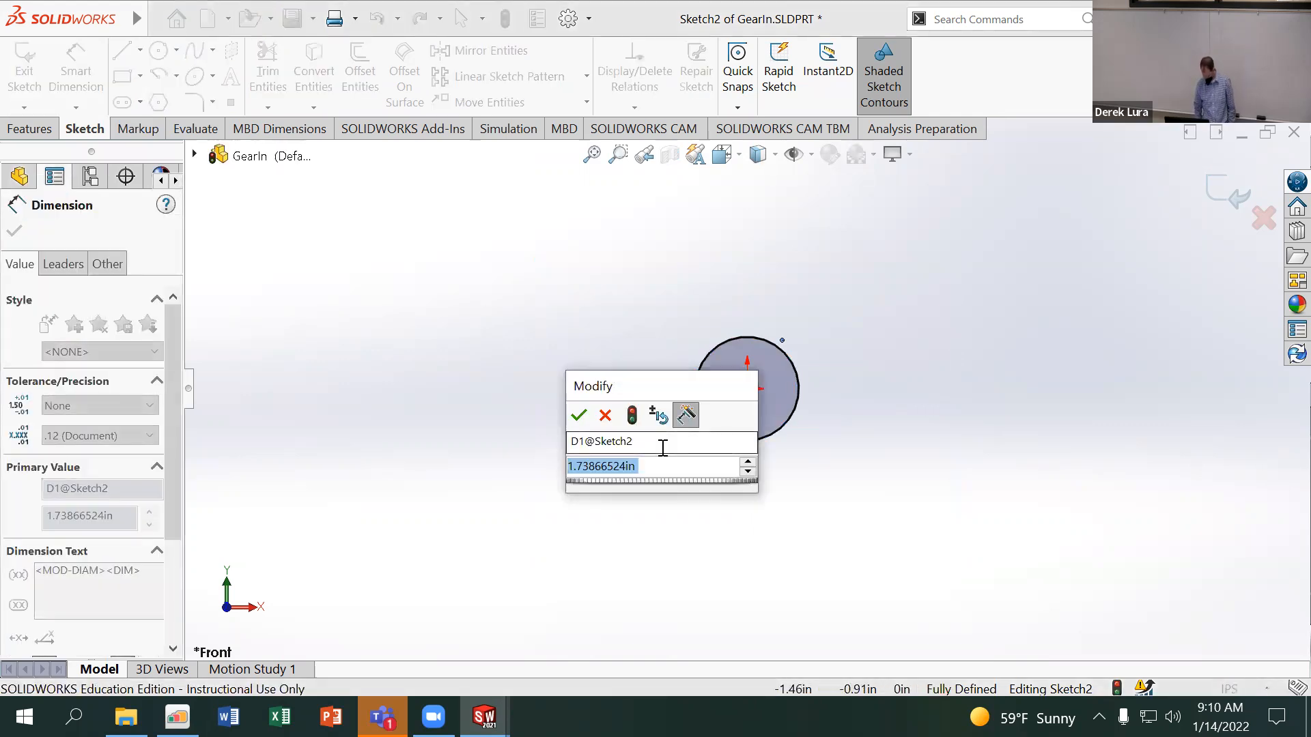
pyautogui.write('.')
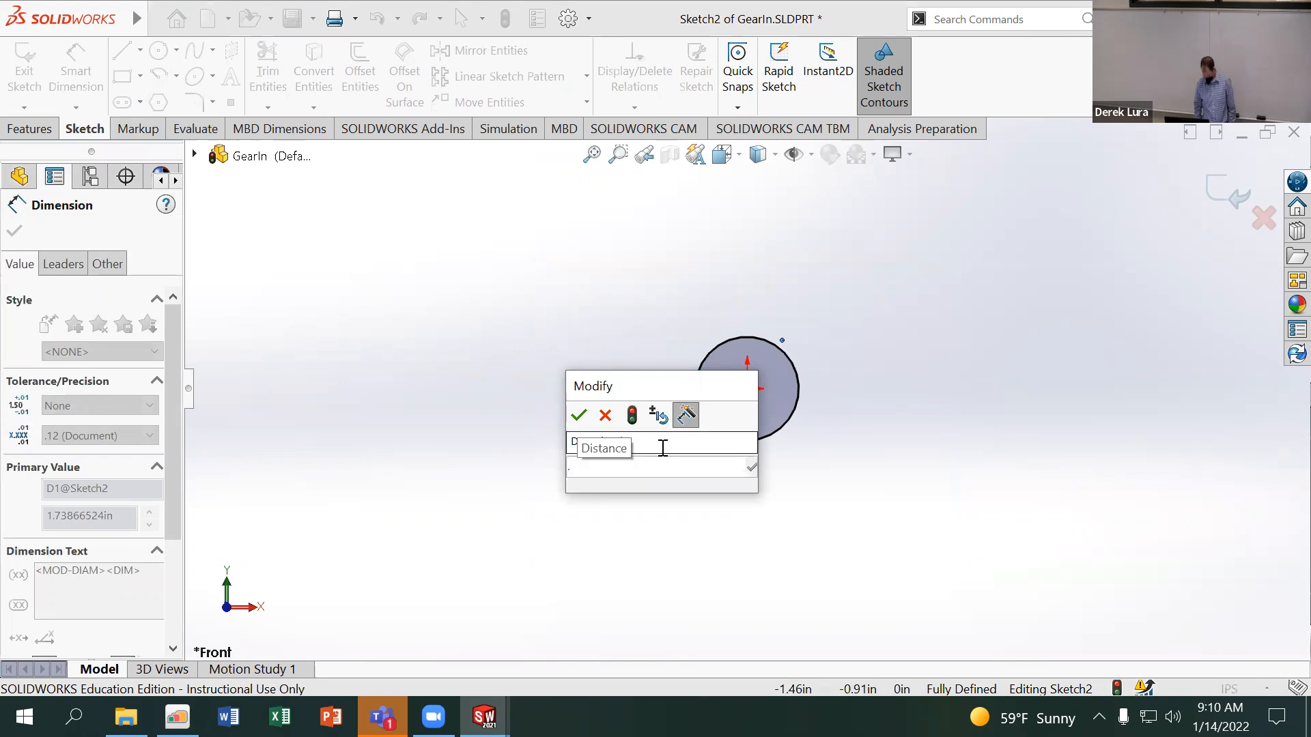
pyautogui.write('25')
pyautogui.press('Return')
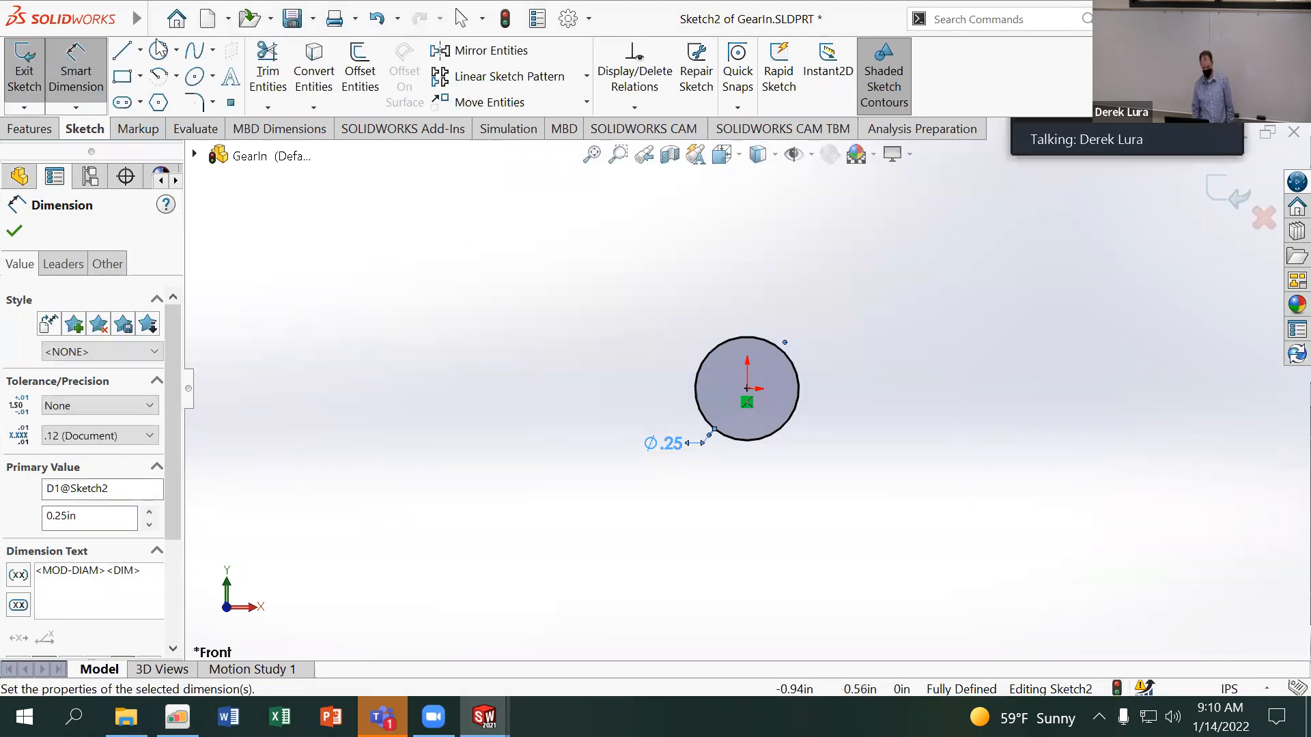
# Sketch a larger circle about 1.75 in in diameter centred on the origin around the bore circle
pyautogui.click(160, 54)
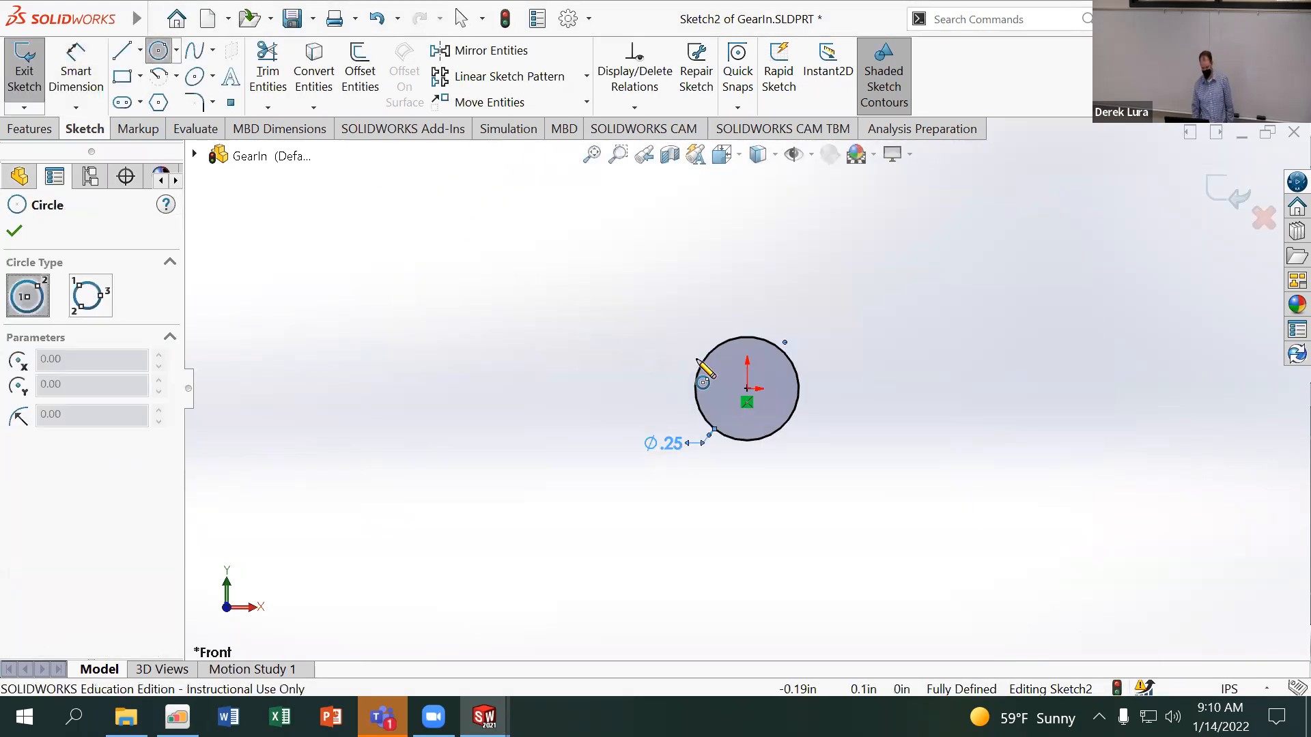
pyautogui.click(749, 391)
pyautogui.click(387, 409)
pyautogui.scroll(4, 467, 443)
# Dimension the larger circle's diameter with the equation "DiaIn"+"Pitch"/2
pyautogui.click(84, 76)
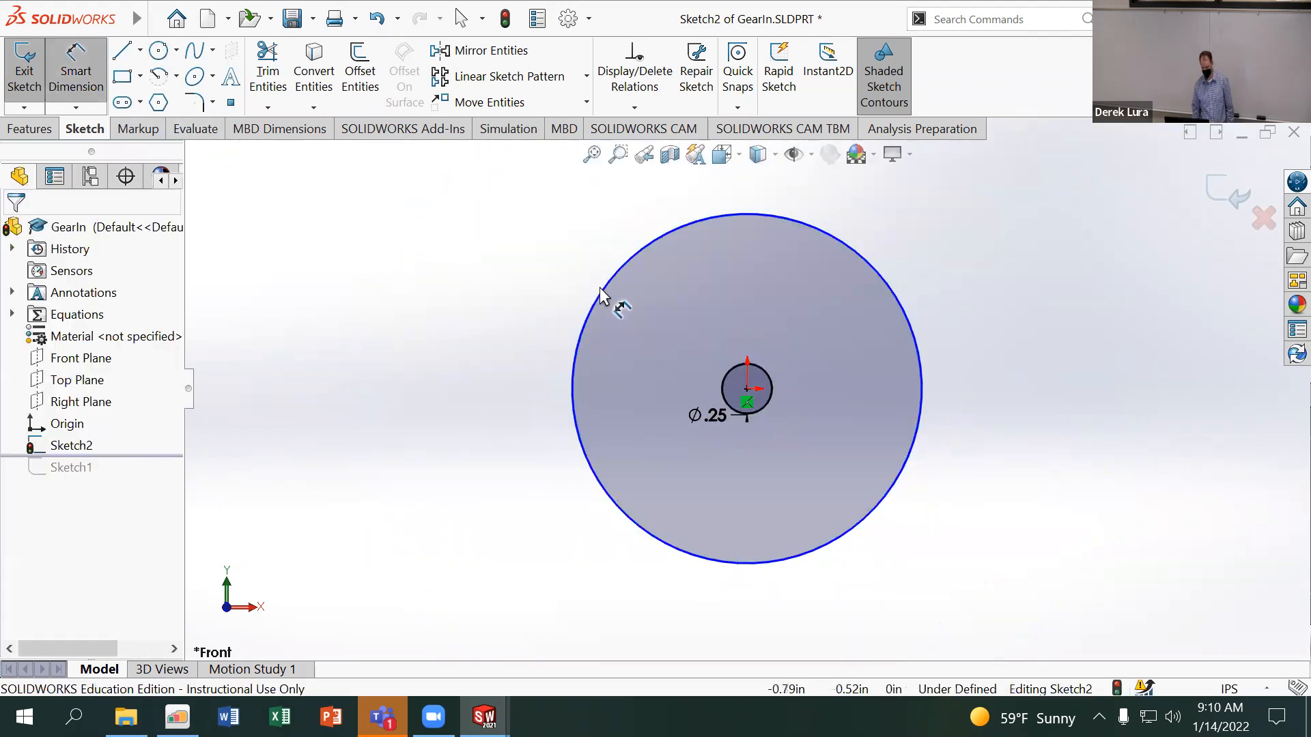
pyautogui.click(694, 316)
pyautogui.click(683, 305)
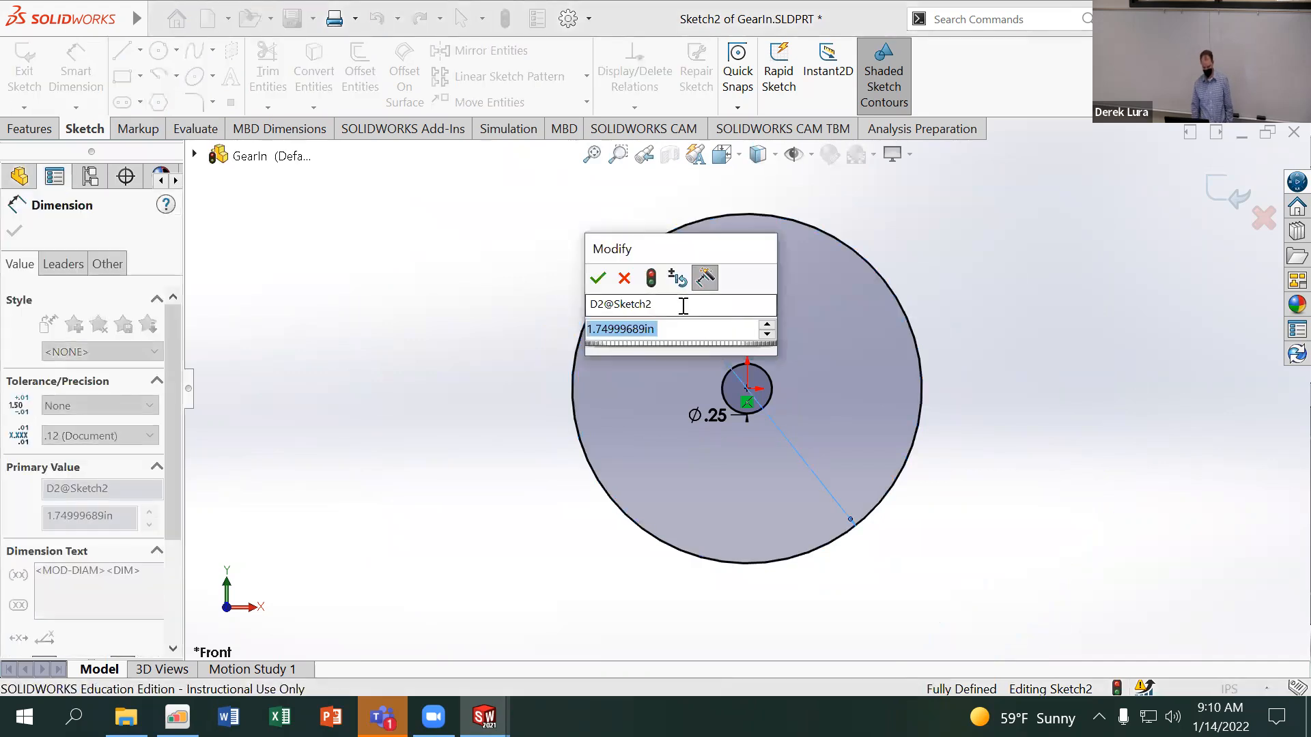
pyautogui.write('=')
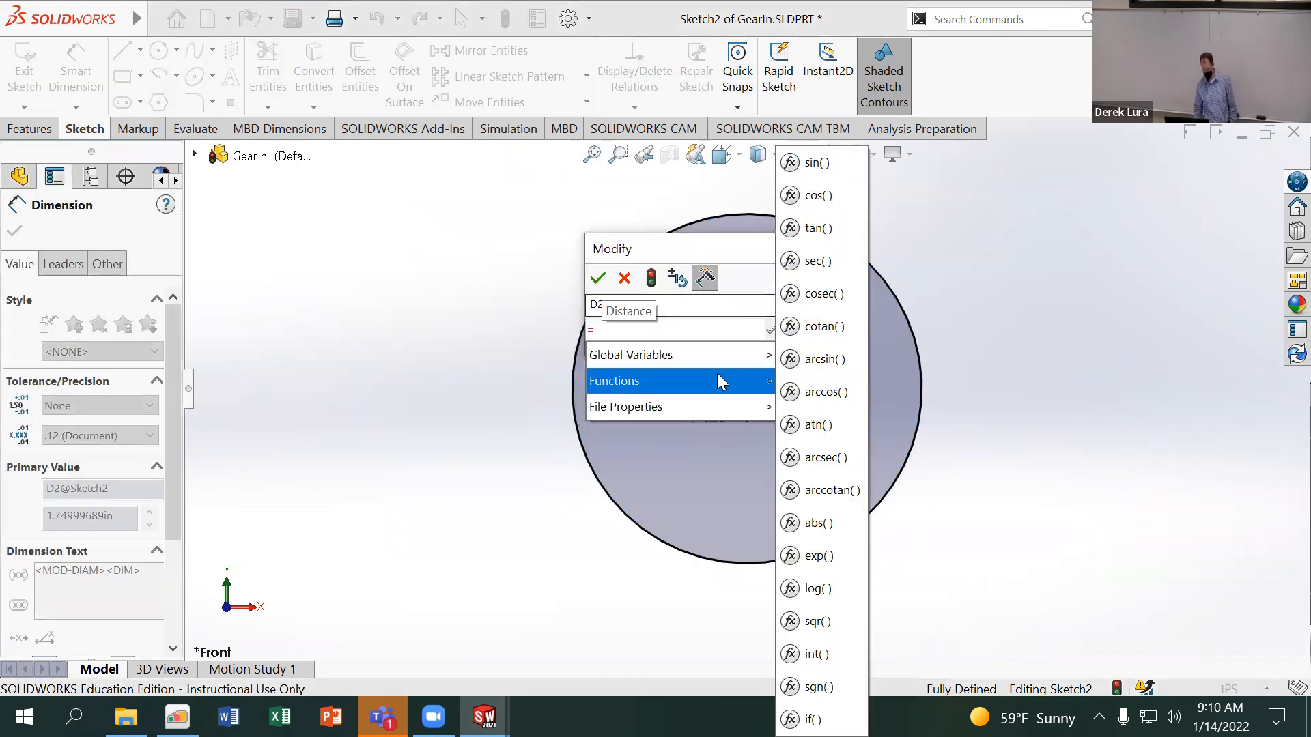
pyautogui.moveTo(743, 353)
pyautogui.click(862, 461)
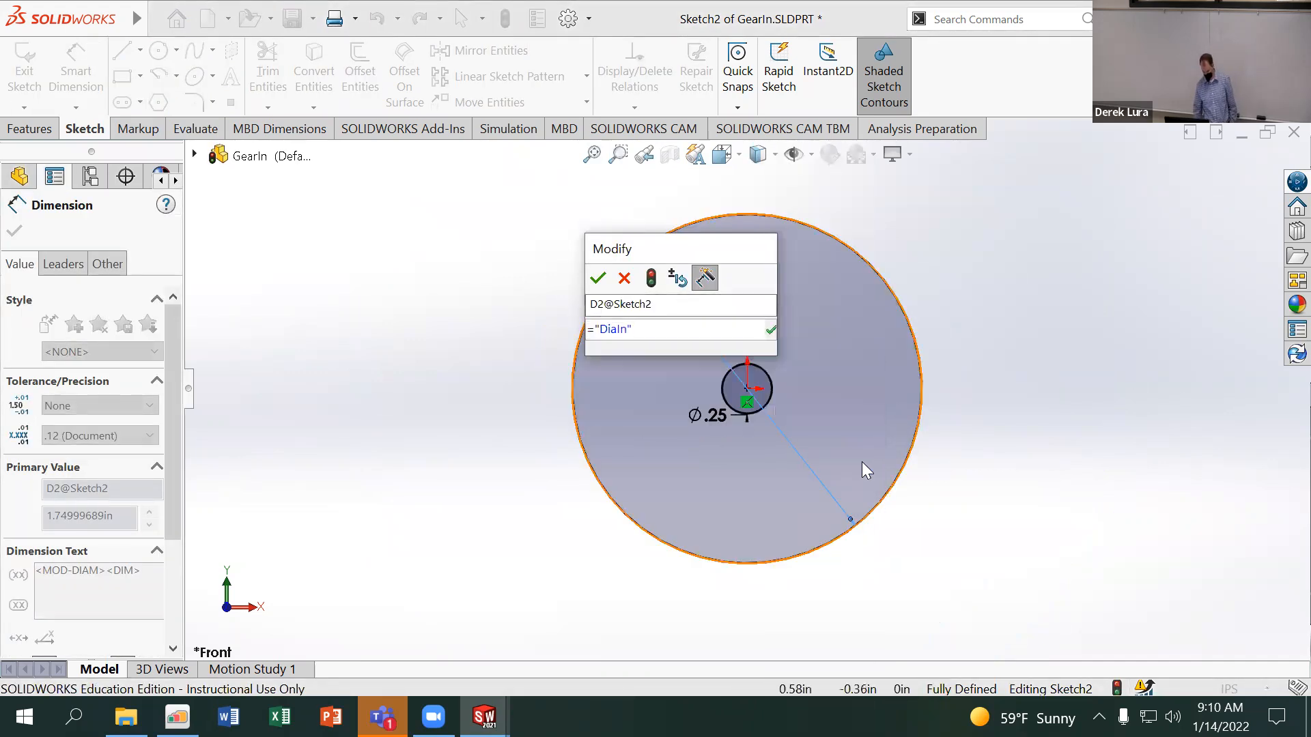
pyautogui.write('/')
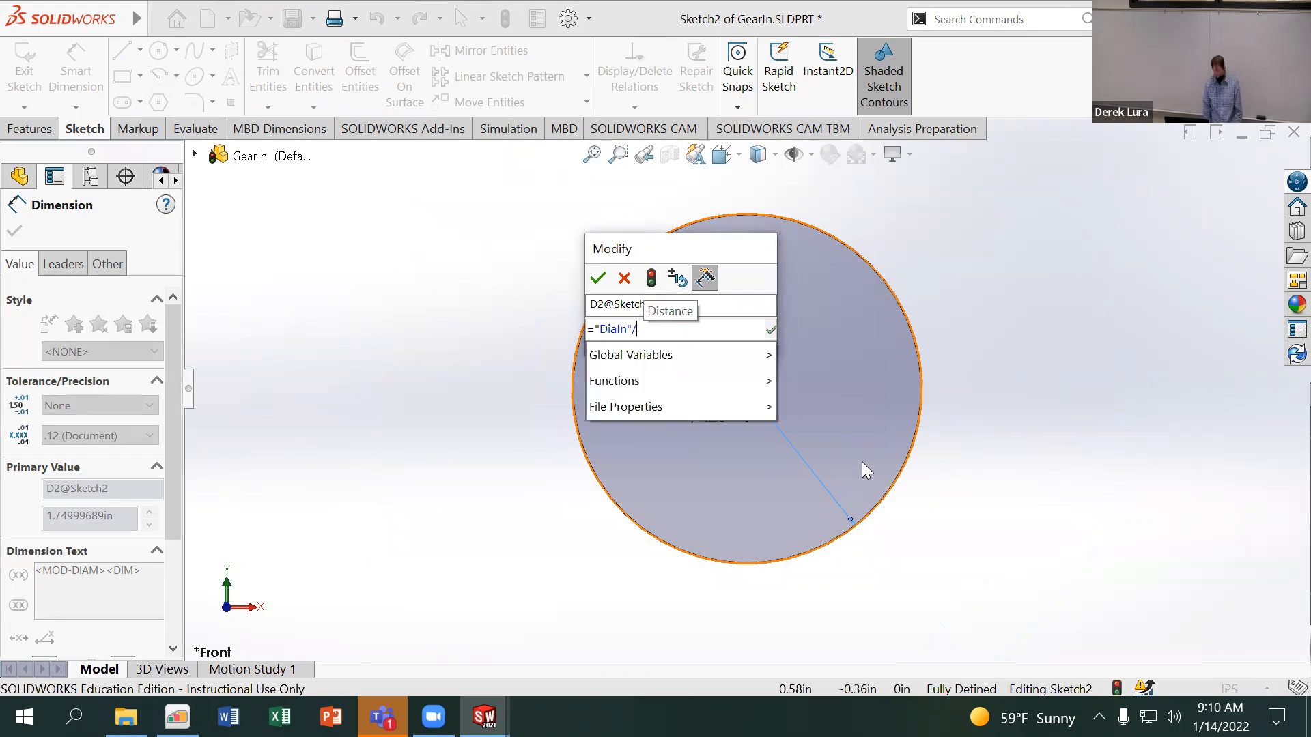
pyautogui.press('BackSpace')
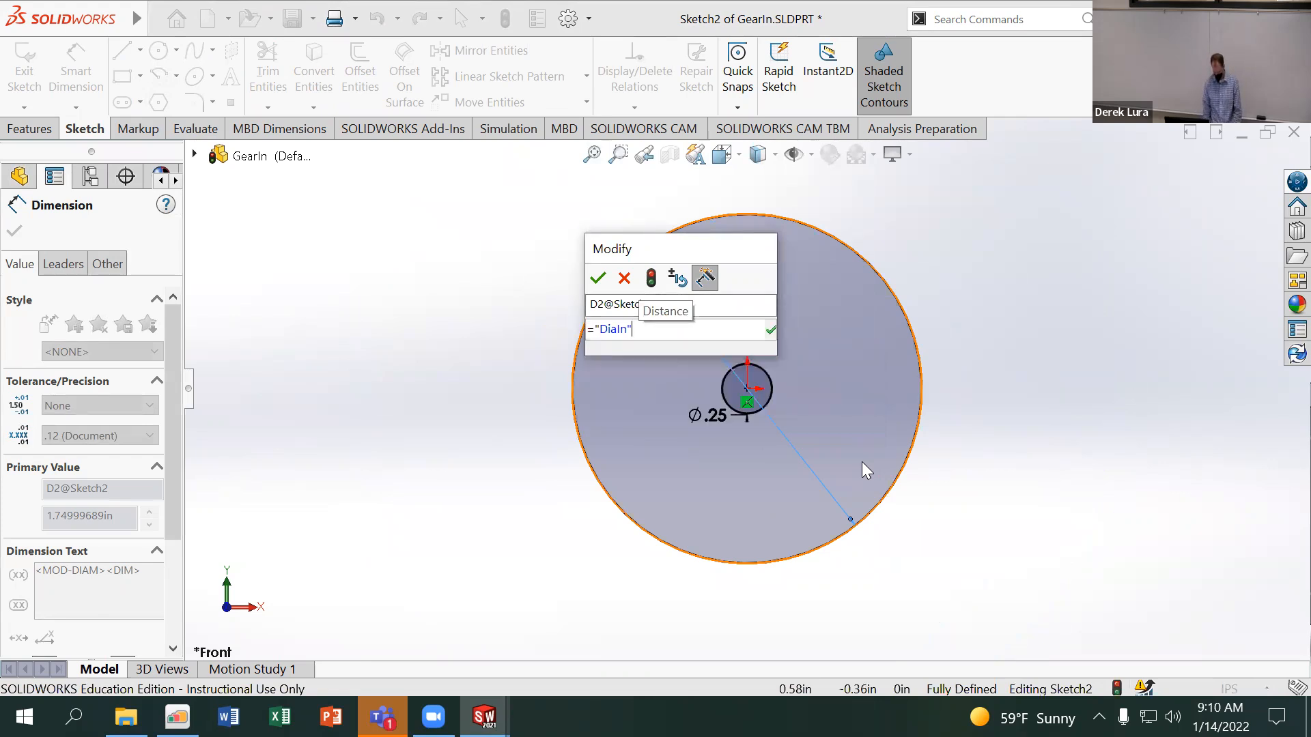
pyautogui.write('+')
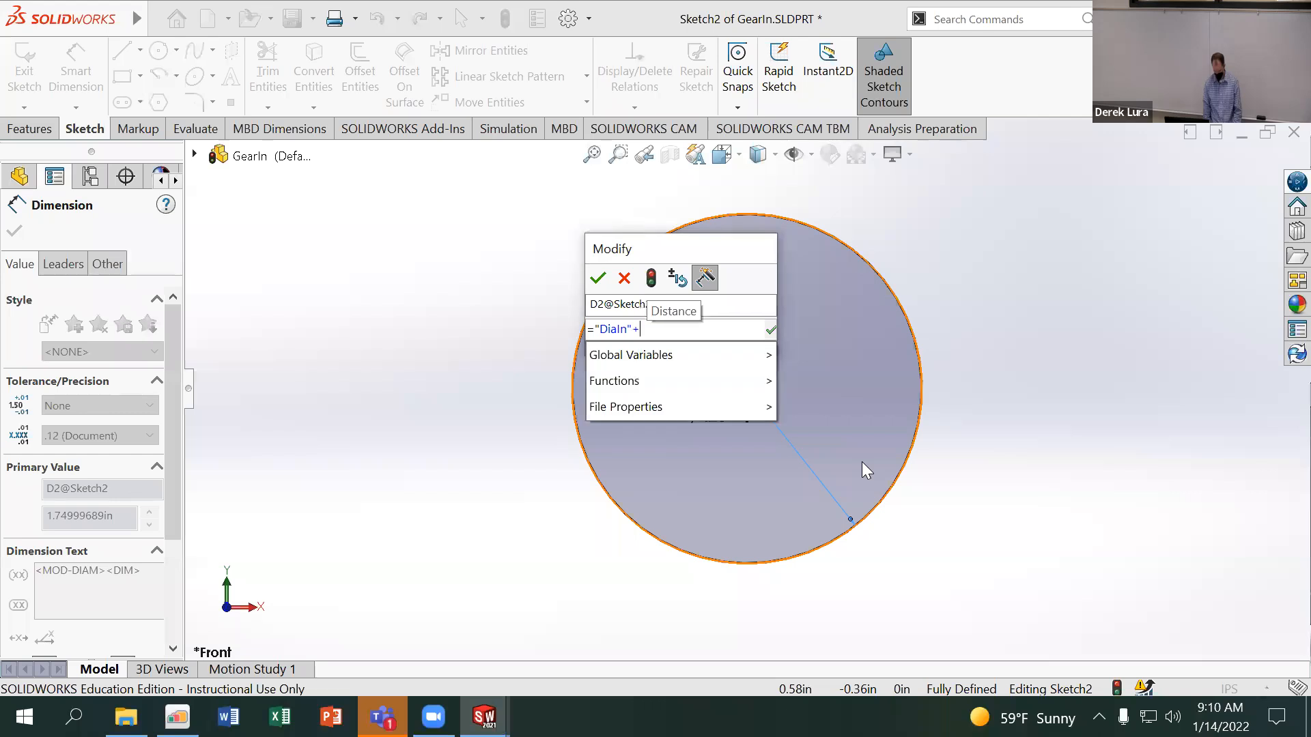
pyautogui.moveTo(683, 355)
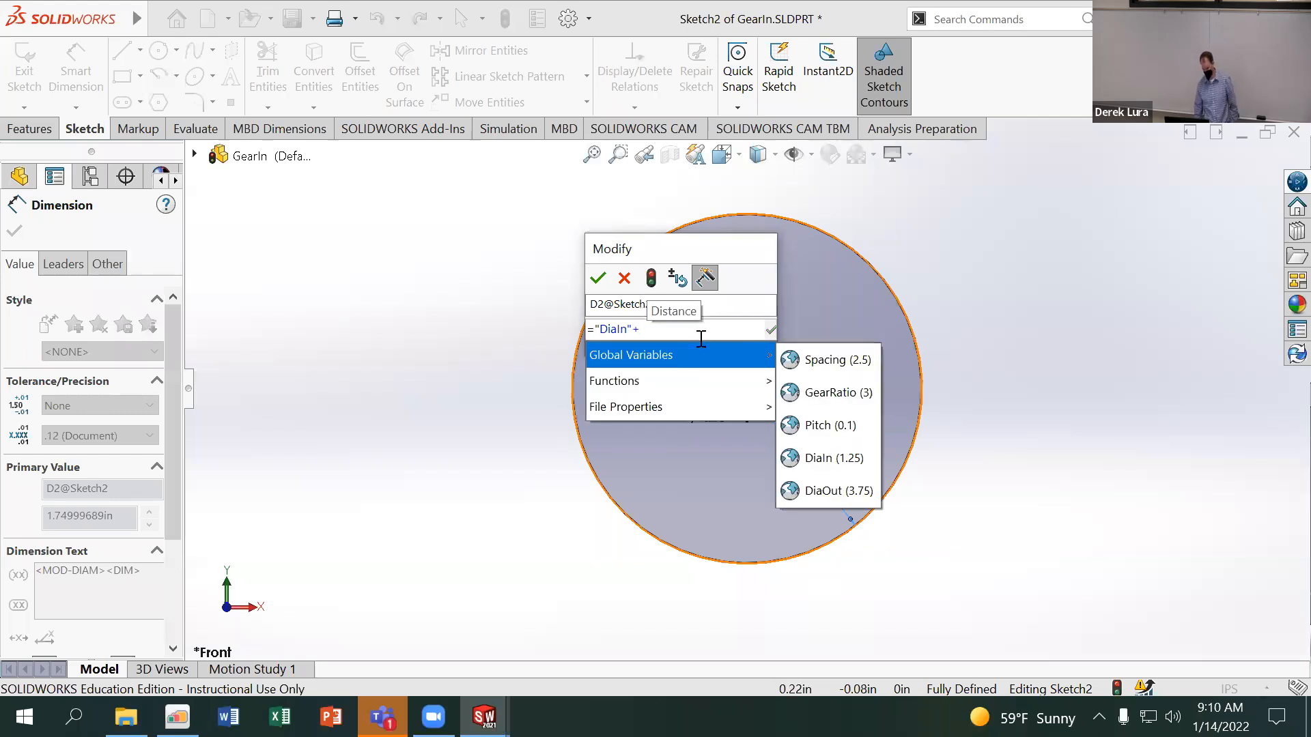
pyautogui.click(838, 450)
pyautogui.moveTo(679, 330); pyautogui.dragTo(640, 330)
pyautogui.moveTo(740, 356)
pyautogui.click(843, 421)
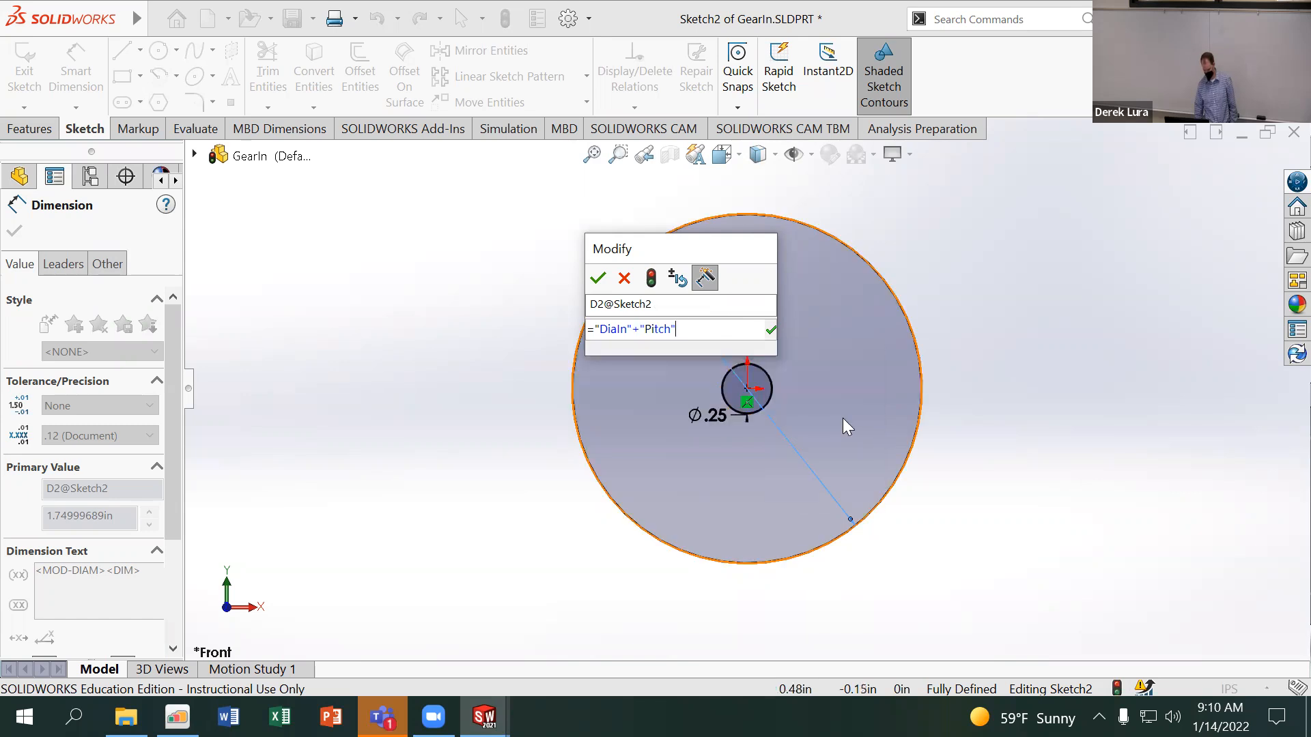
pyautogui.write('/2')
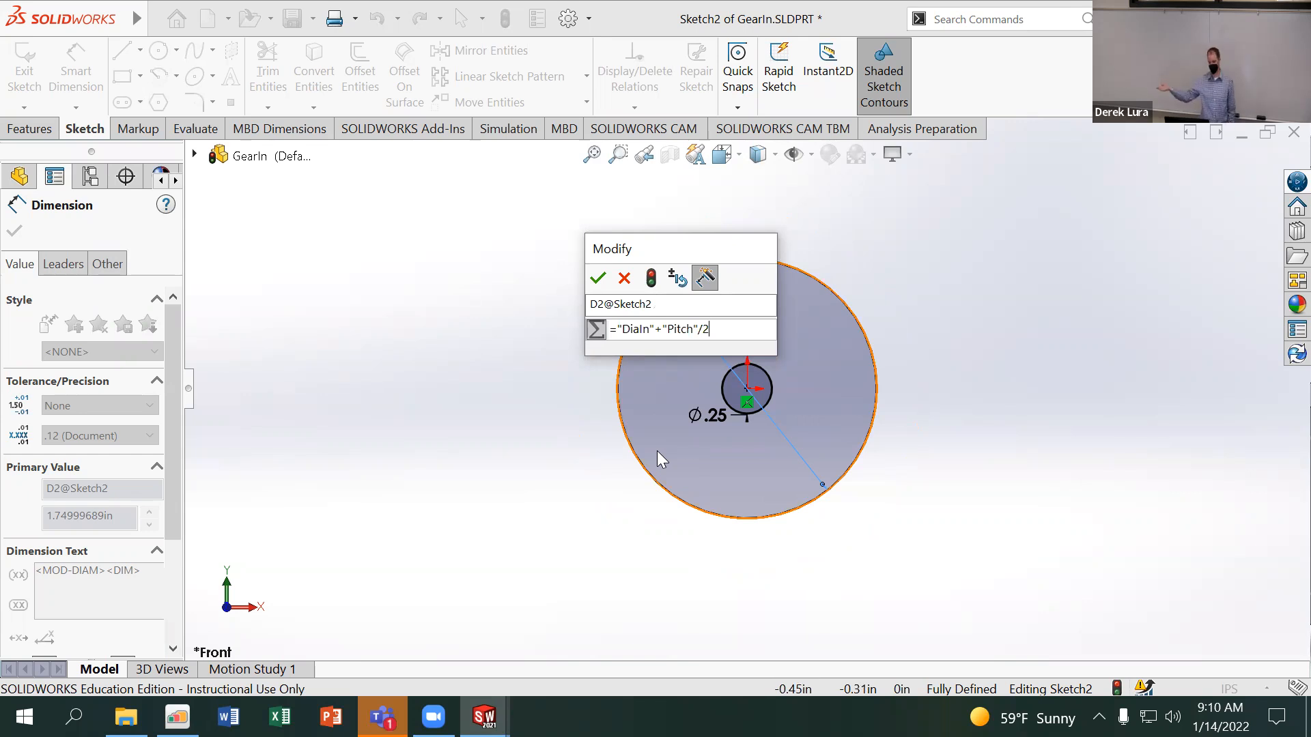
pyautogui.click(597, 278)
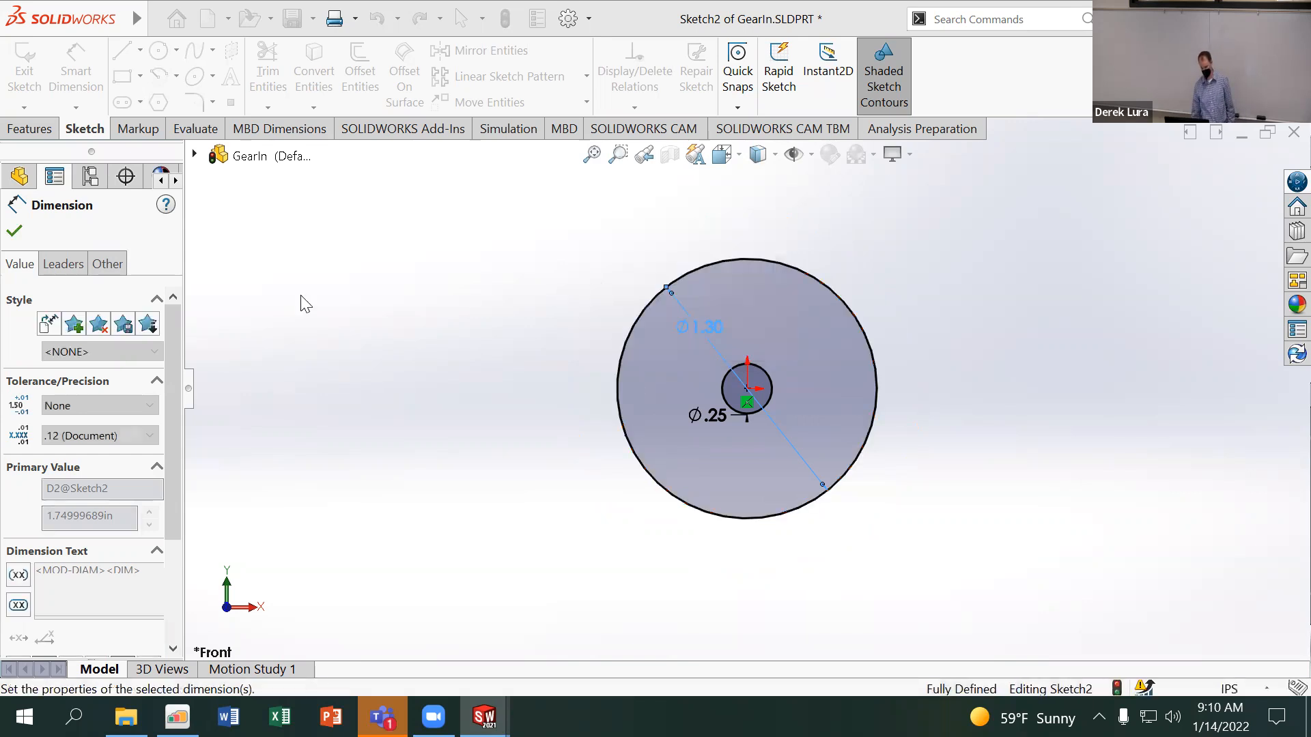
# Extrude the two-circle profile as a blind boss 0.25 in deep
pyautogui.click(29, 129)
pyautogui.click(50, 86)
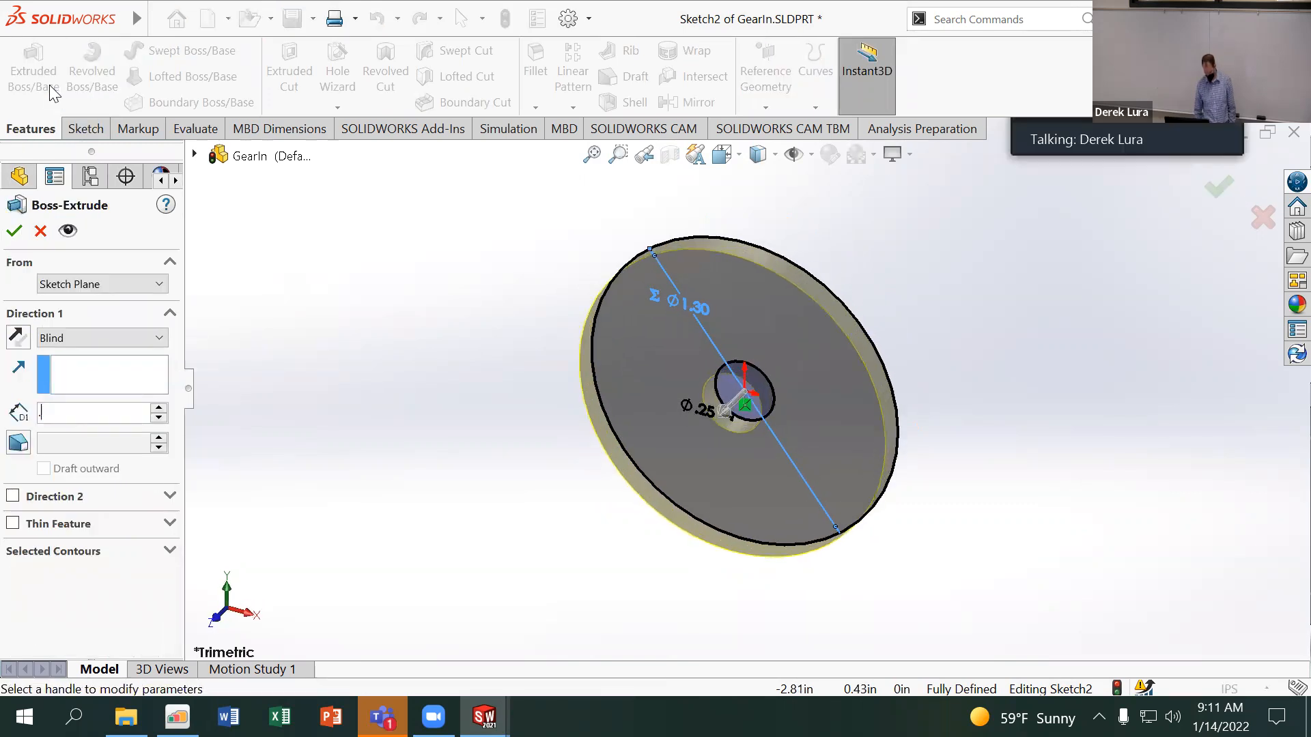
pyautogui.write('.25')
pyautogui.press('Return')
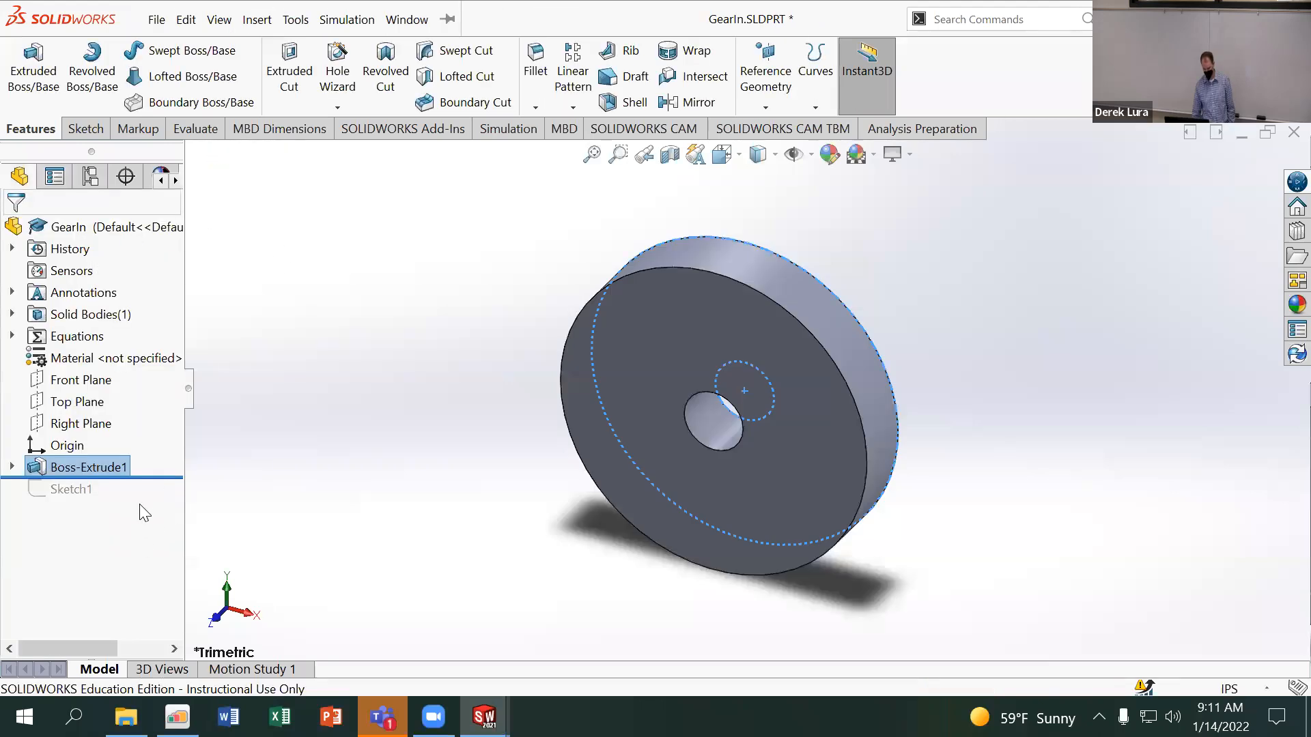
# Roll the model forward to include the tooth sketch, Sketch1, and open it for editing, viewed face-on
pyautogui.moveTo(161, 476); pyautogui.dragTo(161, 495)
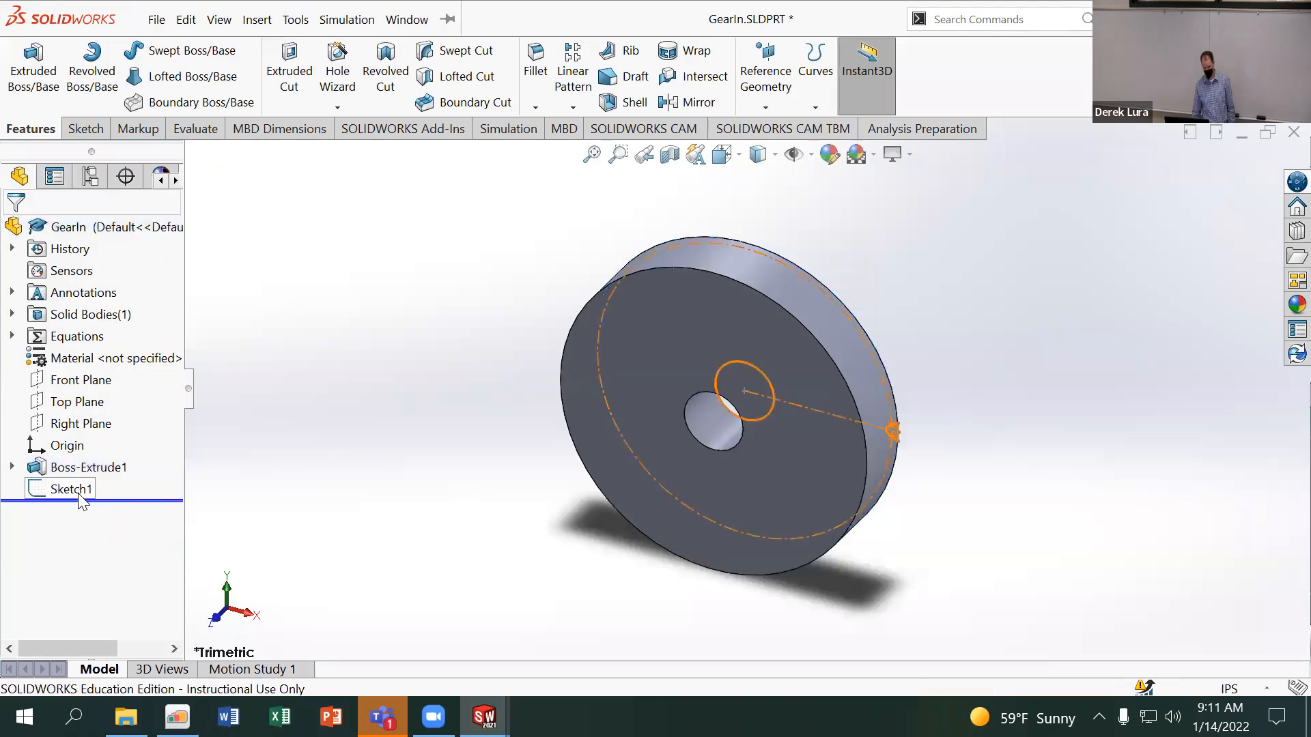
pyautogui.click(60, 489)
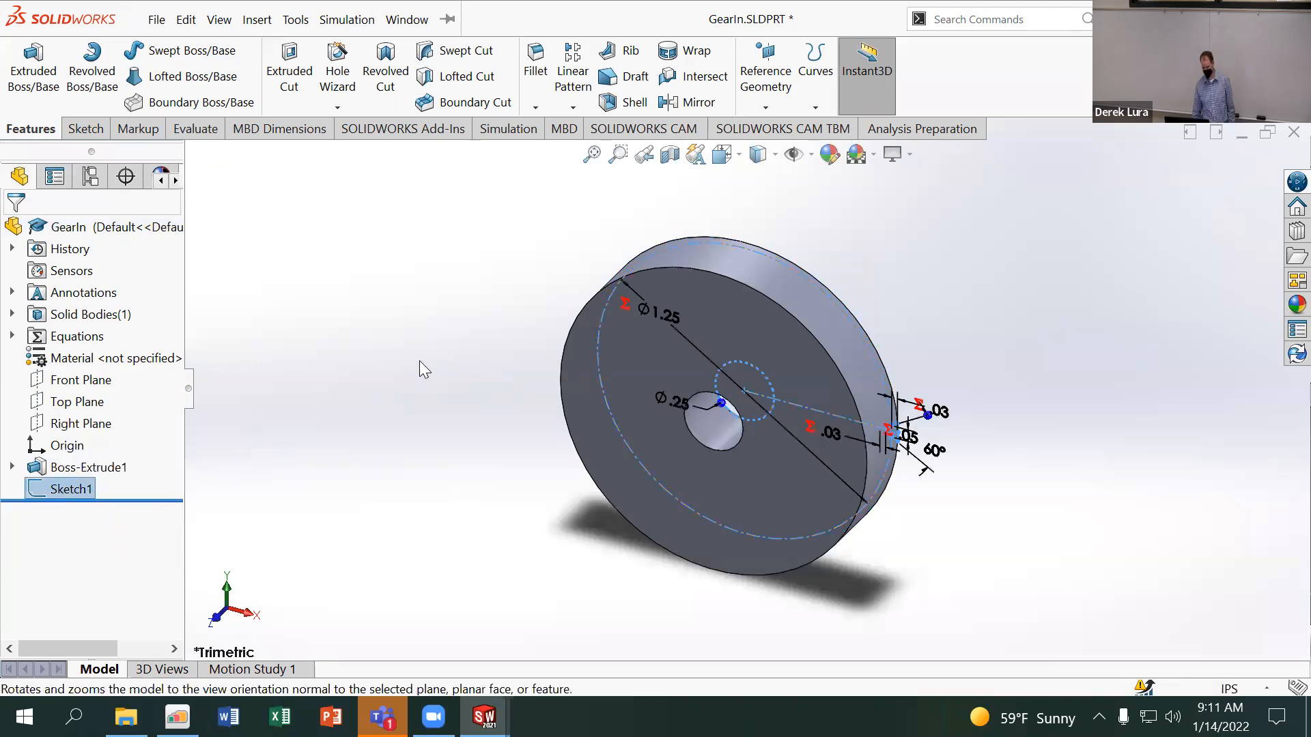
pyautogui.scroll(2, 419, 360)
pyautogui.scroll(-2, 914, 352)
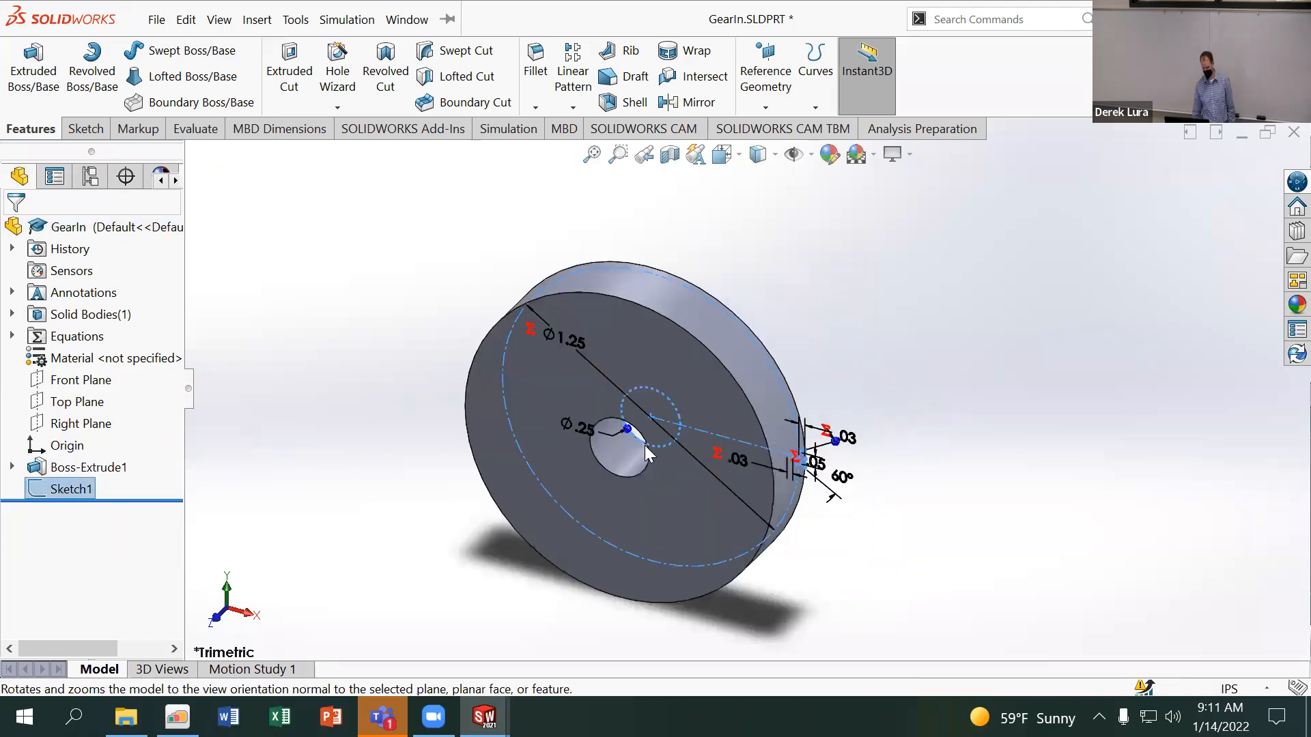
pyautogui.rightClick(57, 489)
pyautogui.click(70, 261)
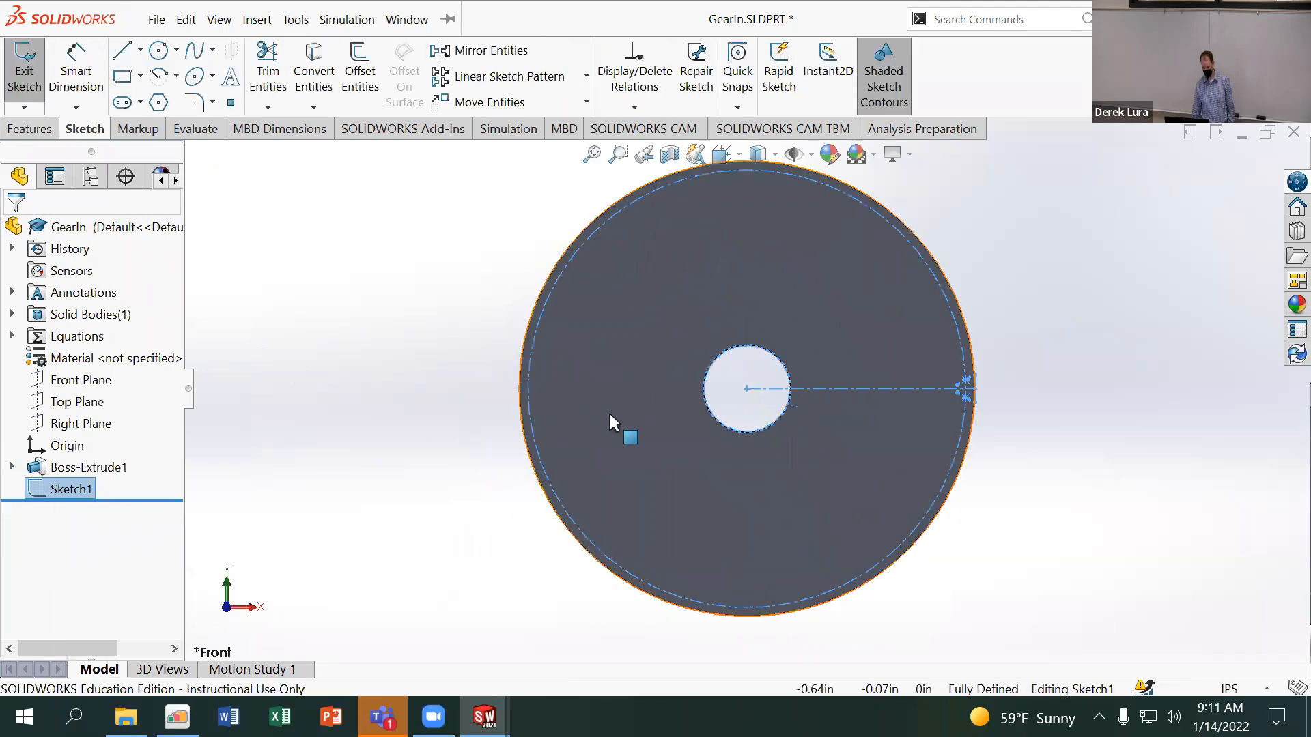
# Convert the 0.25 in centre circle in the tooth sketch to construction geometry
pyautogui.rightClick(721, 425)
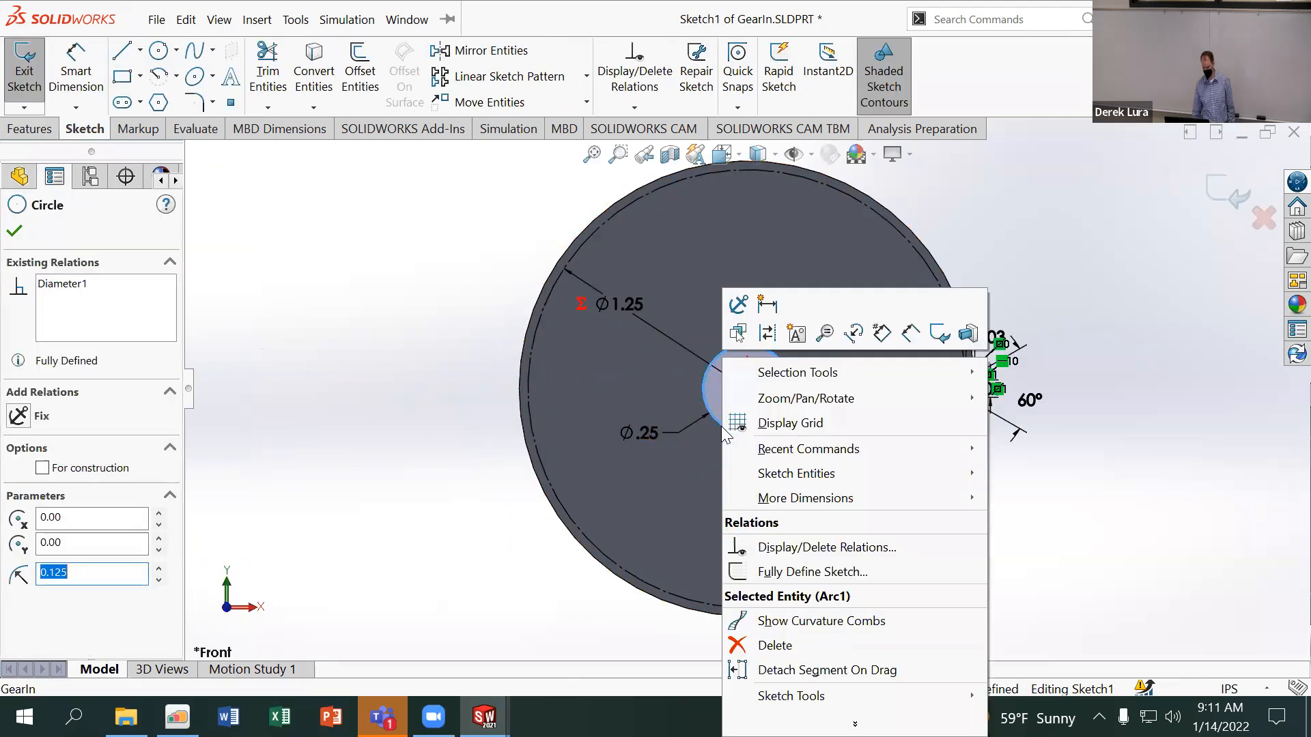
pyautogui.click(759, 336)
pyautogui.click(14, 231)
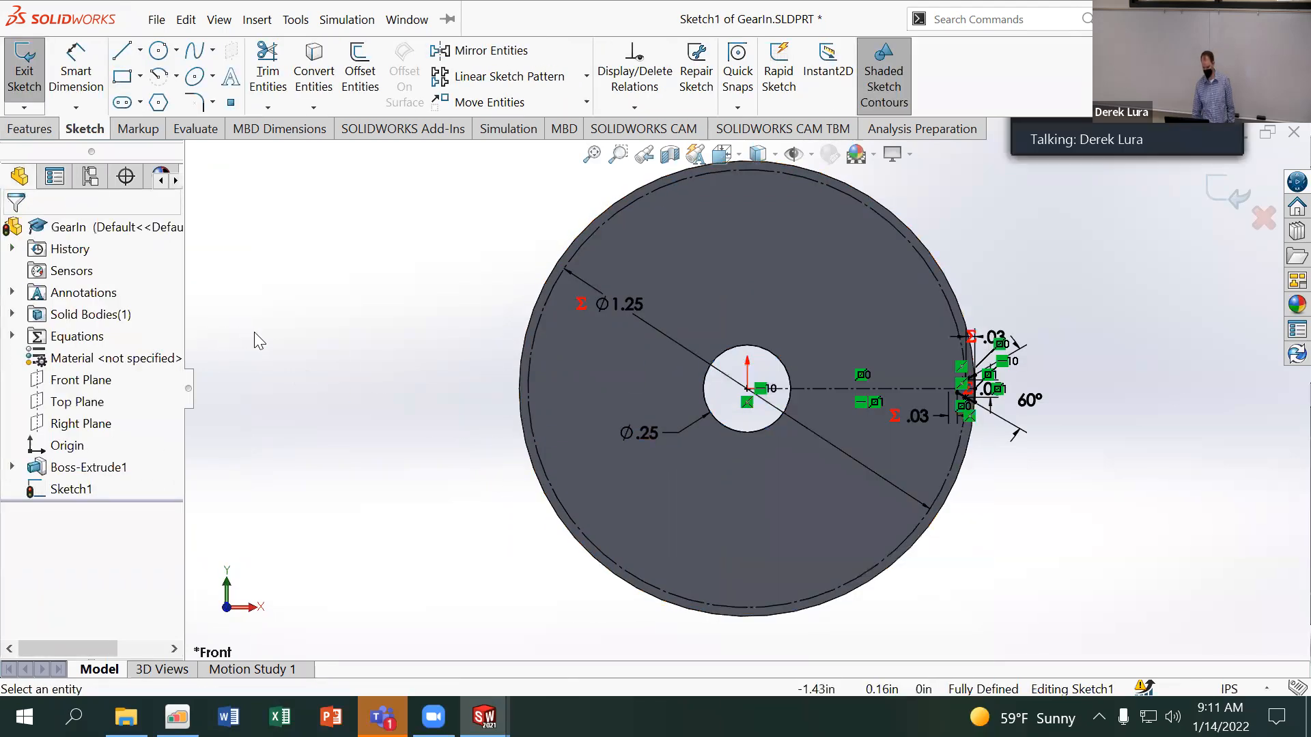
pyautogui.moveTo(315, 304); pyautogui.dragTo(275, 305, button='middle')
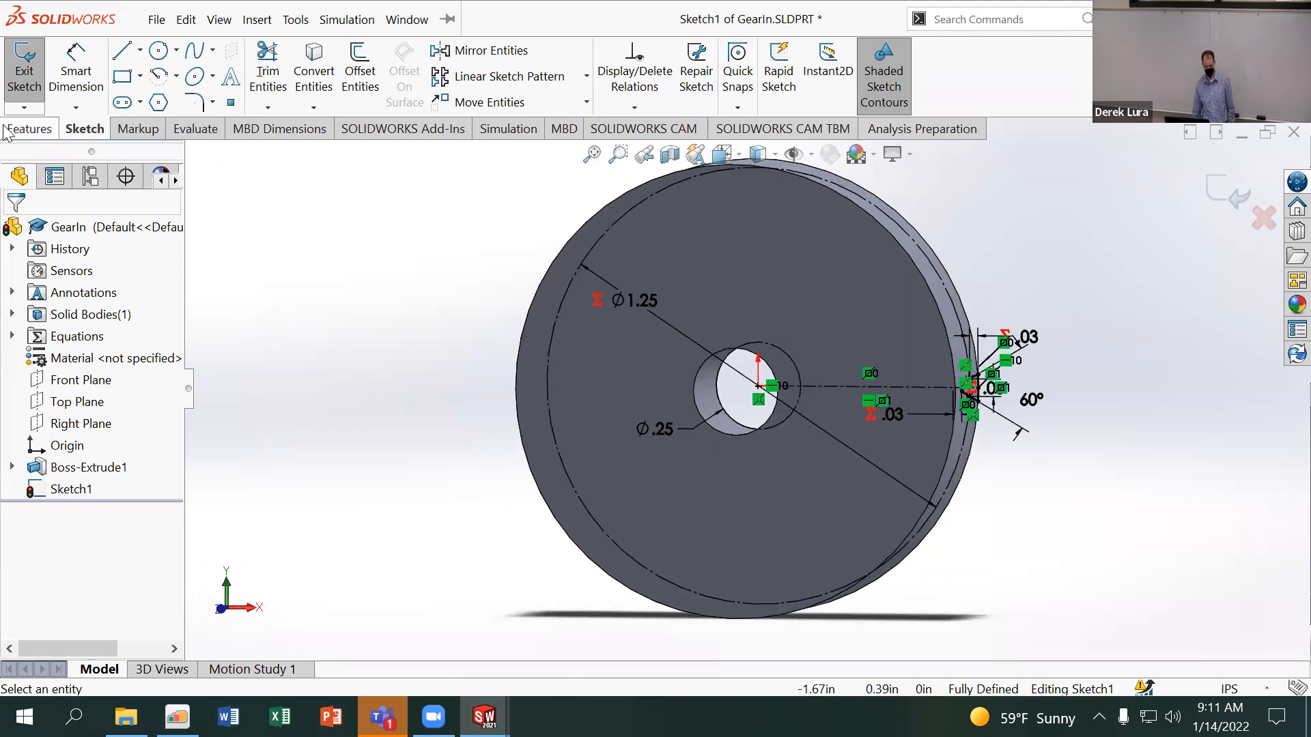
# Cut-extrude the tooth profile Through All, with the direction reversed into the disk
pyautogui.click(28, 129)
pyautogui.click(288, 75)
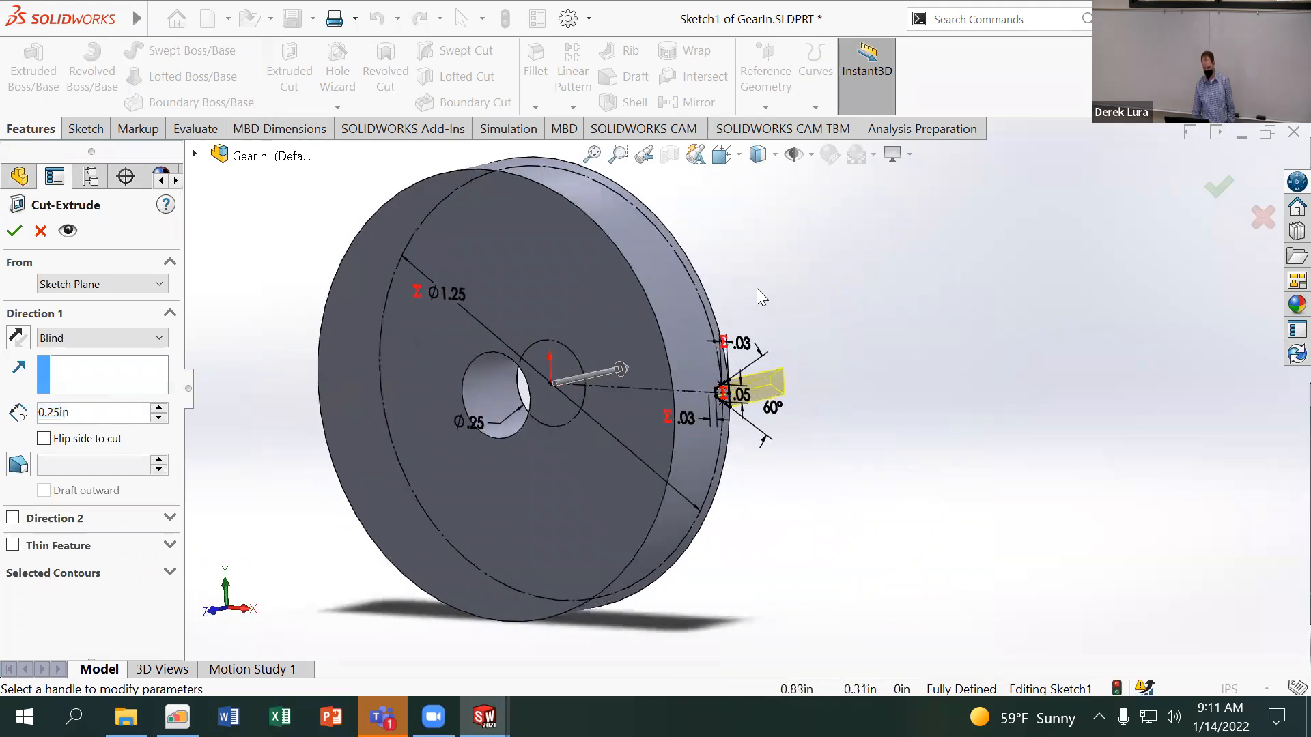
pyautogui.click(103, 338)
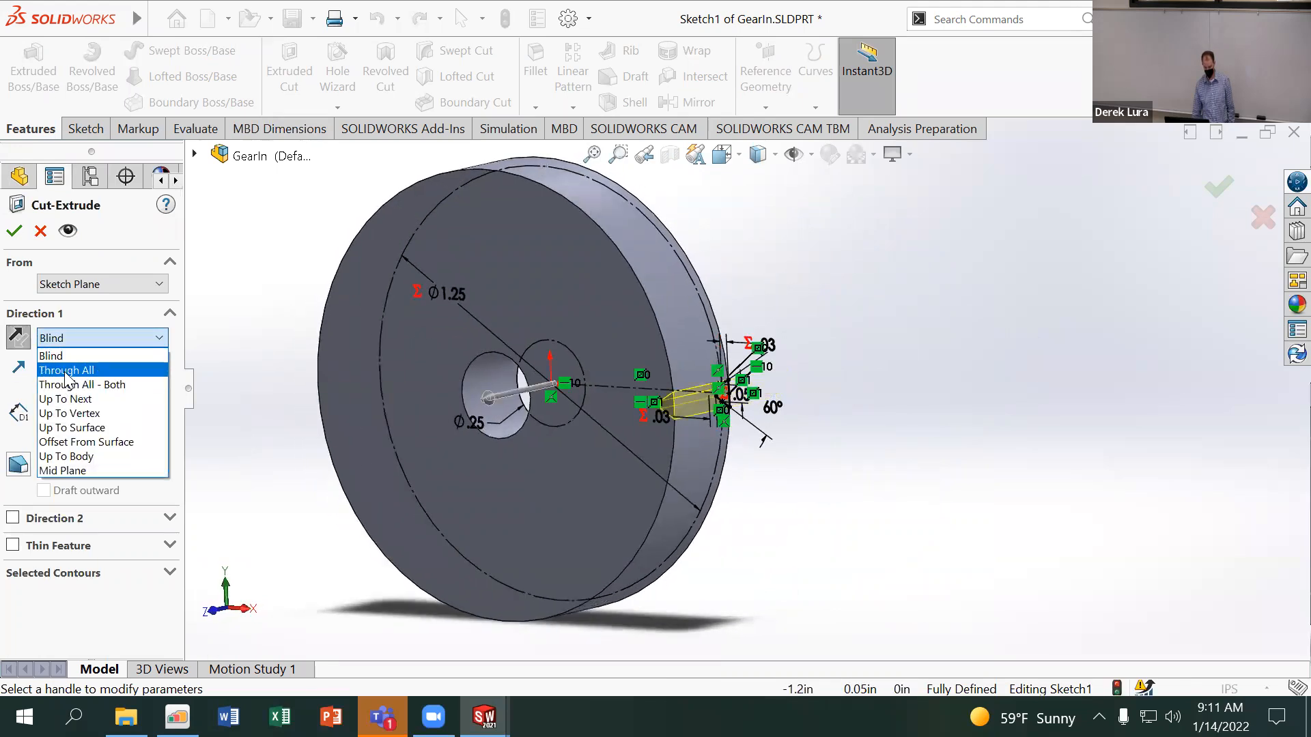
pyautogui.click(65, 367)
pyautogui.click(16, 229)
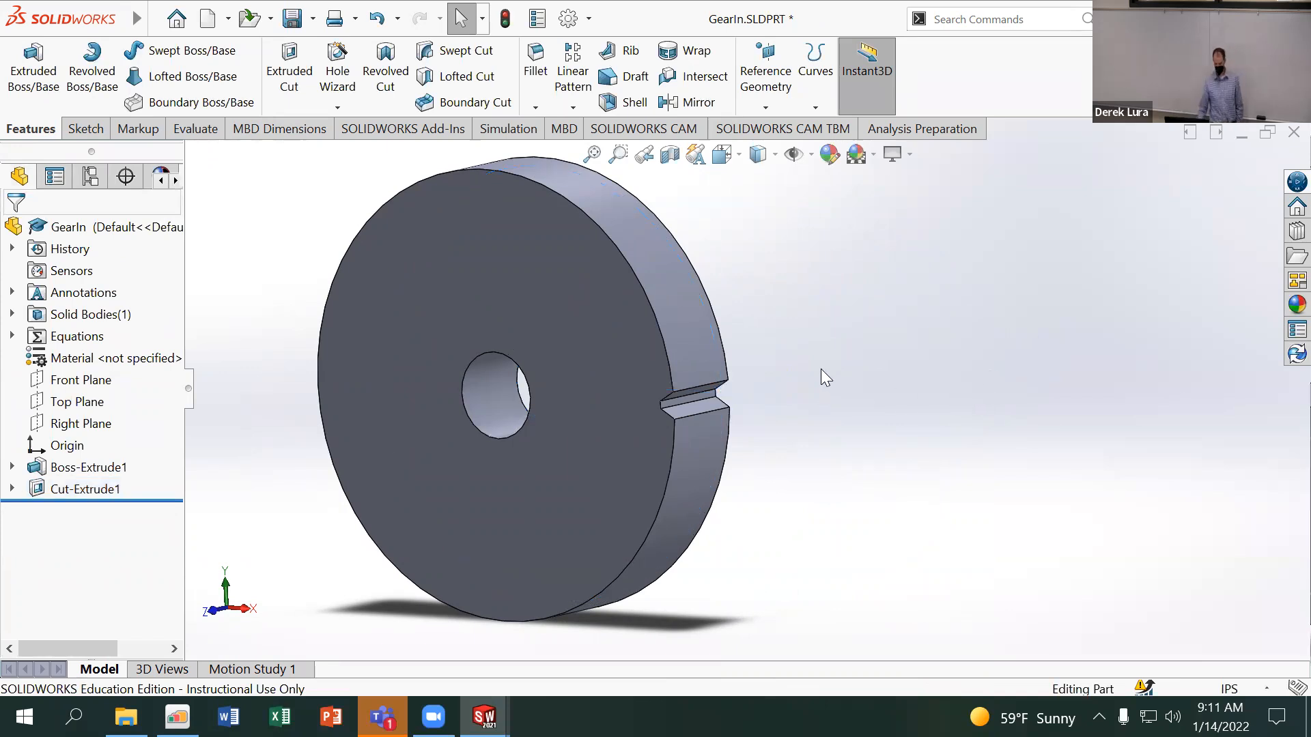
# Reopen the cut's tooth sketch, examine its position relative to the disk and centre hole, and exit it
pyautogui.click(12, 489)
pyautogui.click(77, 511)
pyautogui.click(89, 453)
pyautogui.scroll(-5, 743, 421)
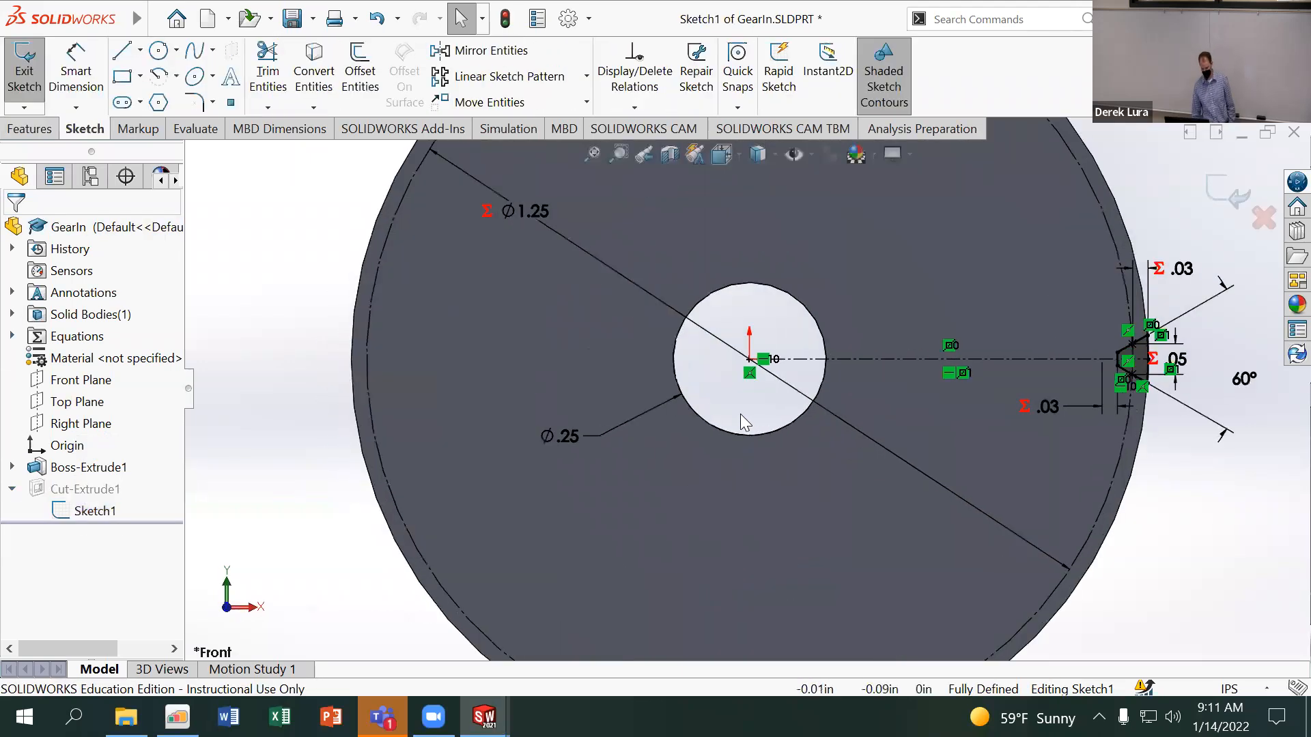
pyautogui.moveTo(740, 413); pyautogui.dragTo(695, 368, button='middle')
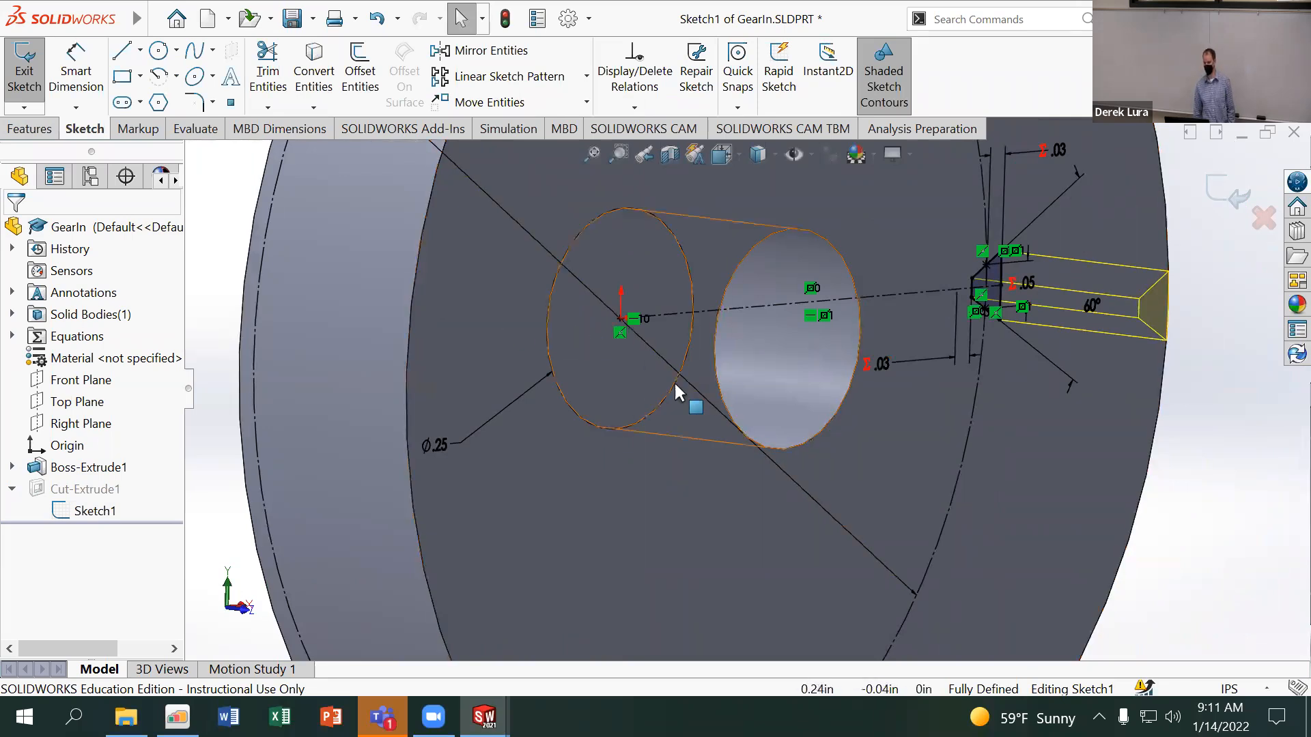
pyautogui.scroll(2, 774, 289)
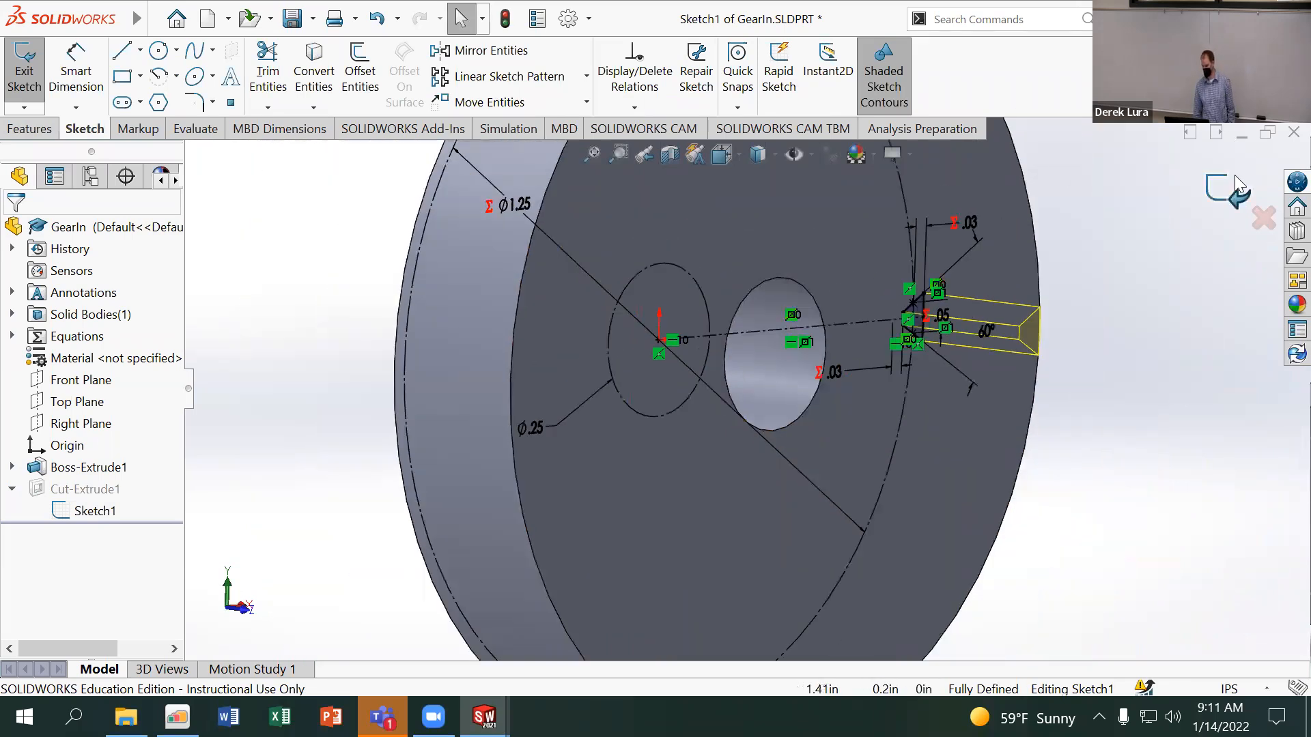
pyautogui.click(1235, 179)
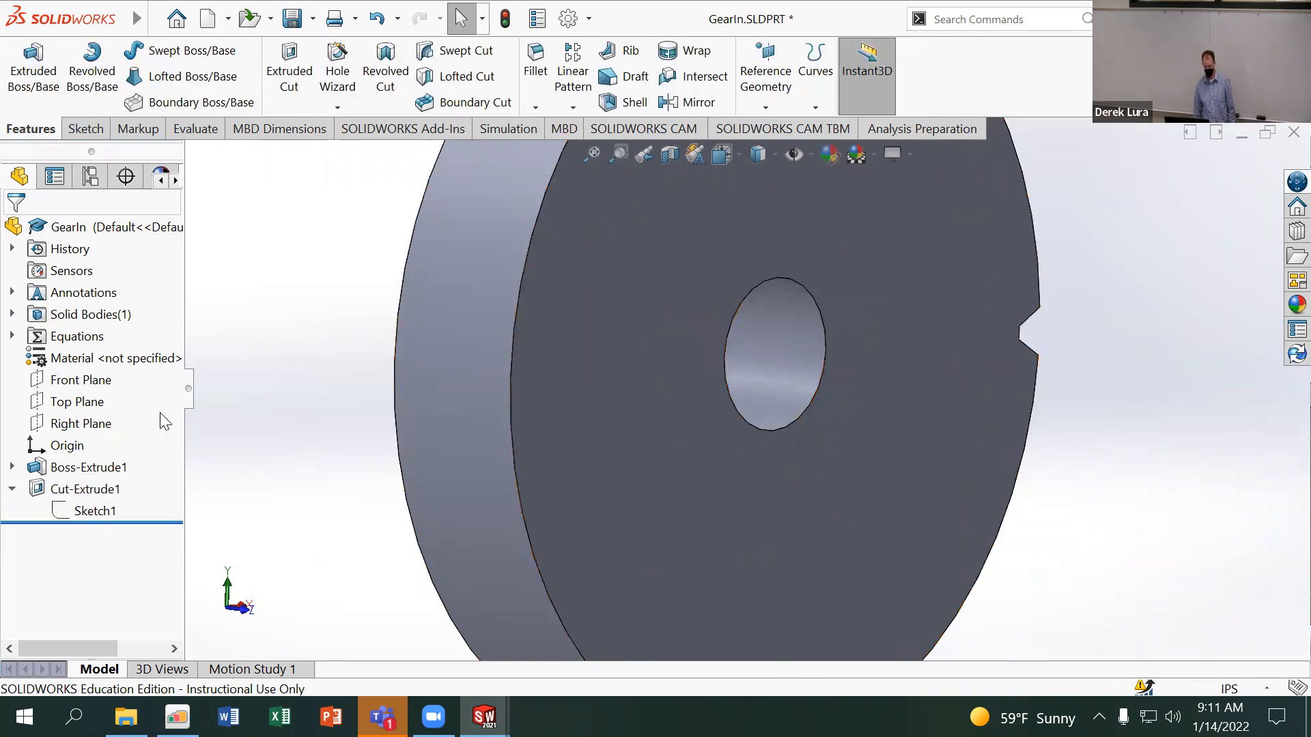
# Open the disk's boss extrusion definition, examine its extrusion direction relative to the sketch plane, and cancel out of it
pyautogui.click(109, 468)
pyautogui.click(141, 409)
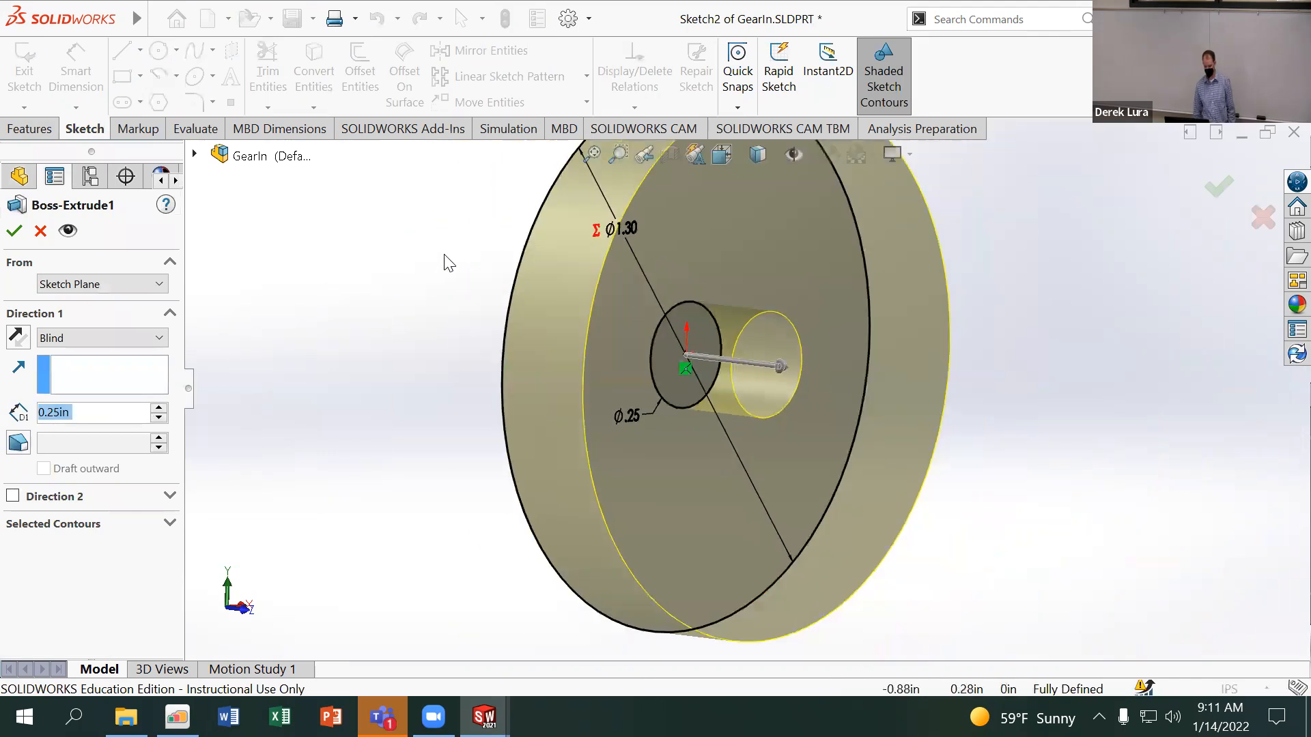
pyautogui.scroll(1, 444, 254)
pyautogui.moveTo(443, 254)
pyautogui.mouseDown(button='middle')
pyautogui.moveTo(424, 247)
pyautogui.moveTo(432, 262)
pyautogui.mouseUp(button='middle')
pyautogui.scroll(1, 439, 268)
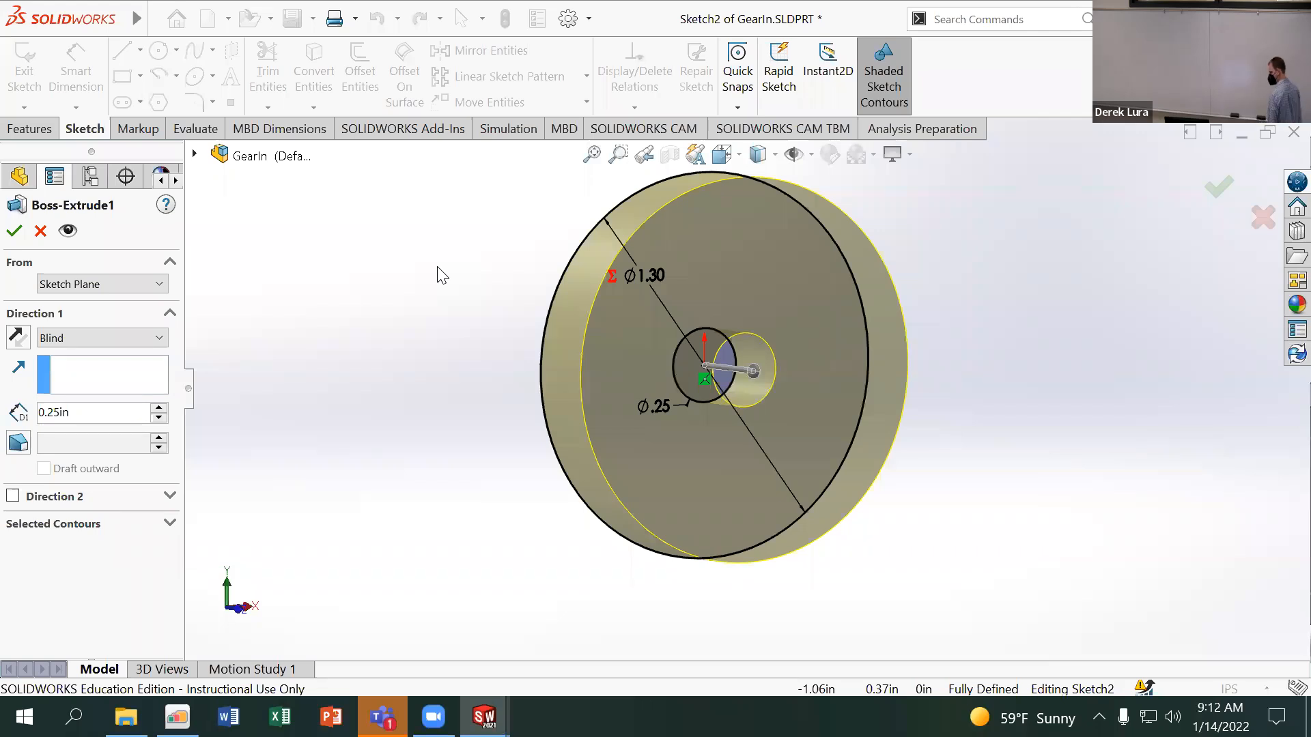
pyautogui.click(40, 232)
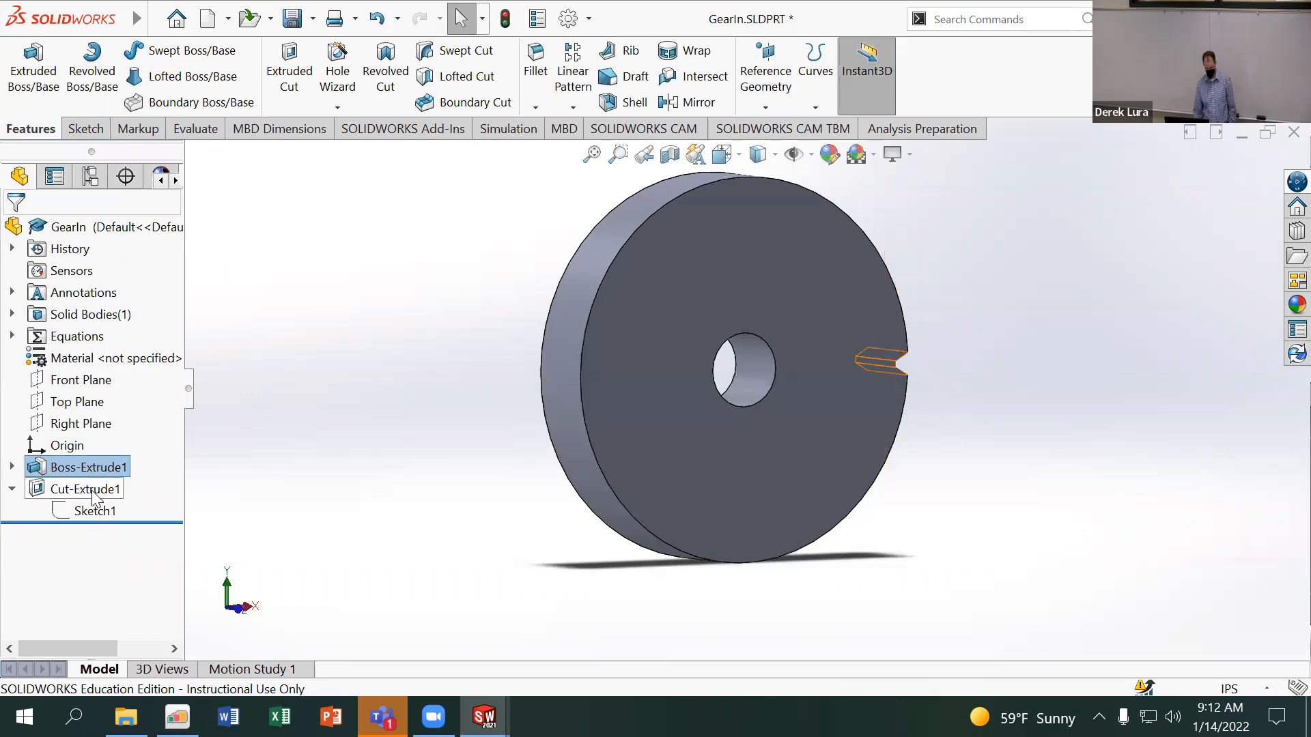
# Open the cut's tooth sketch for editing and move the tooth root's offset dimension closer to the profile
pyautogui.click(96, 490)
pyautogui.click(94, 510)
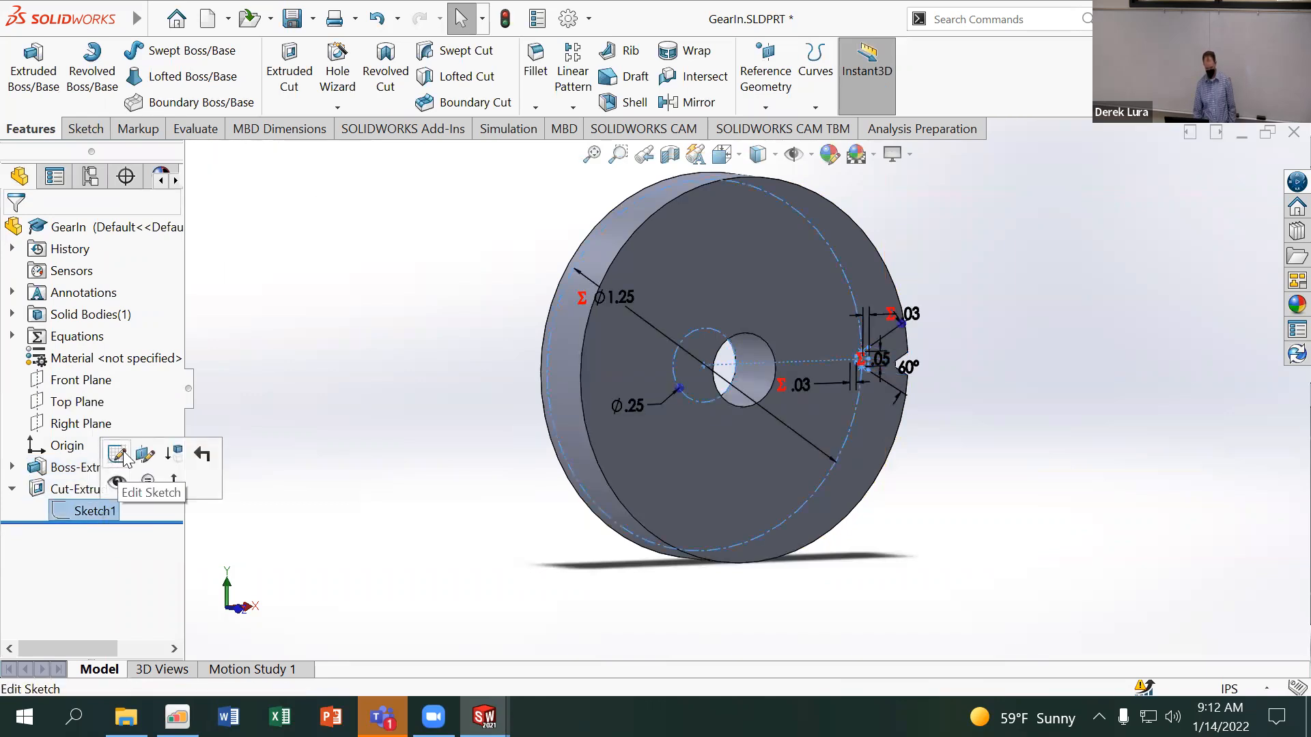
pyautogui.click(117, 454)
pyautogui.scroll(-5, 968, 386)
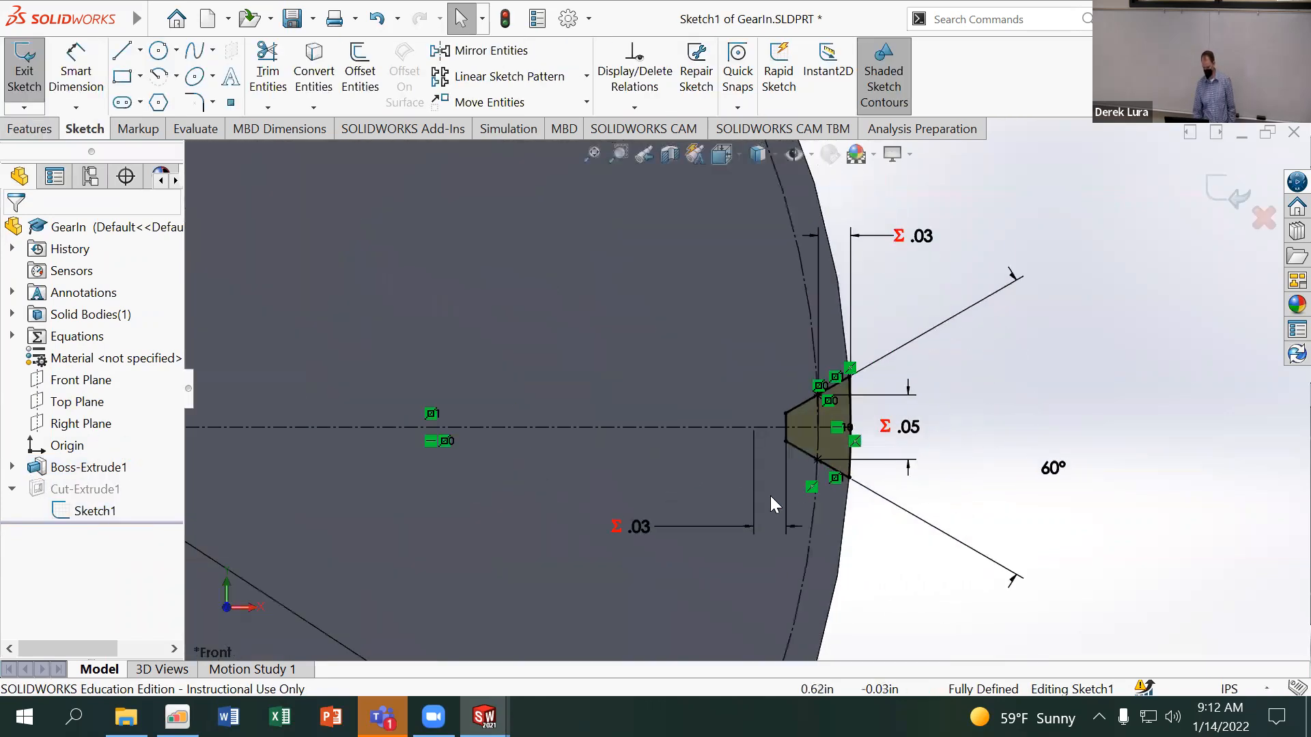
pyautogui.scroll(-2, 735, 539)
pyautogui.moveTo(585, 529); pyautogui.dragTo(691, 440)
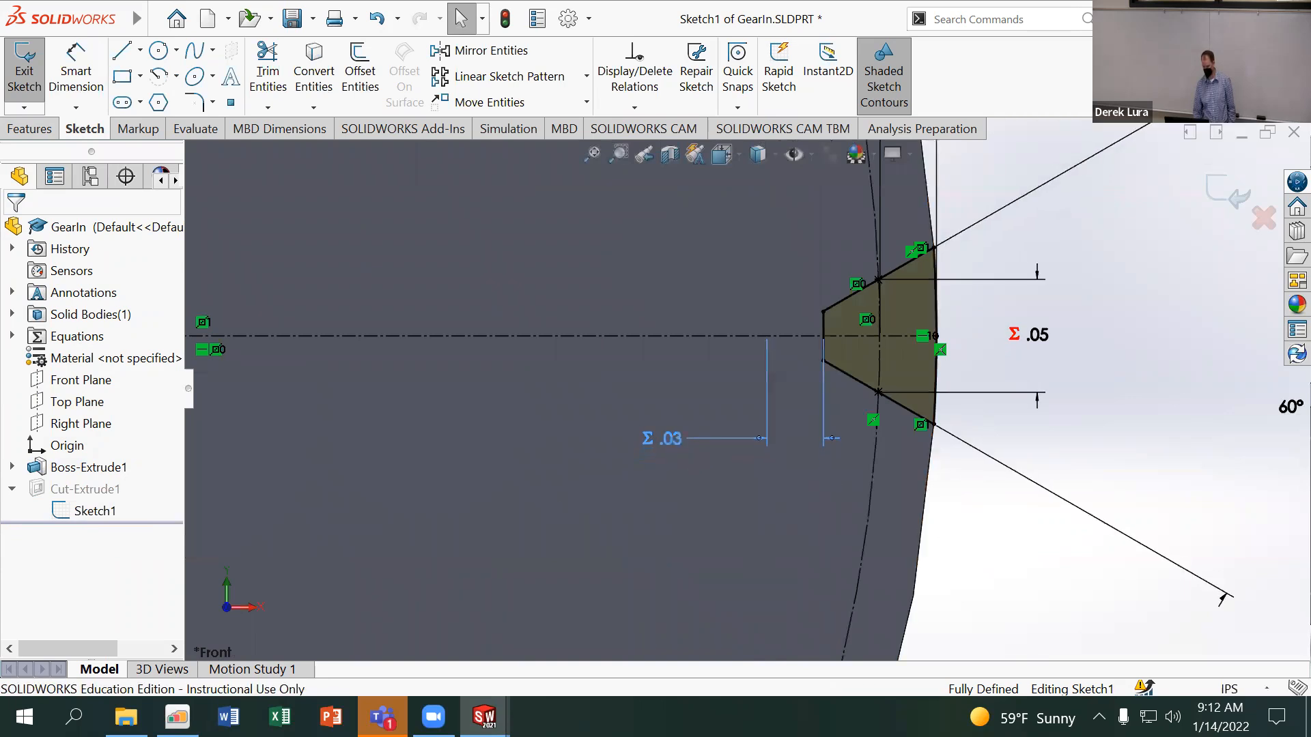
pyautogui.scroll(5, 1023, 363)
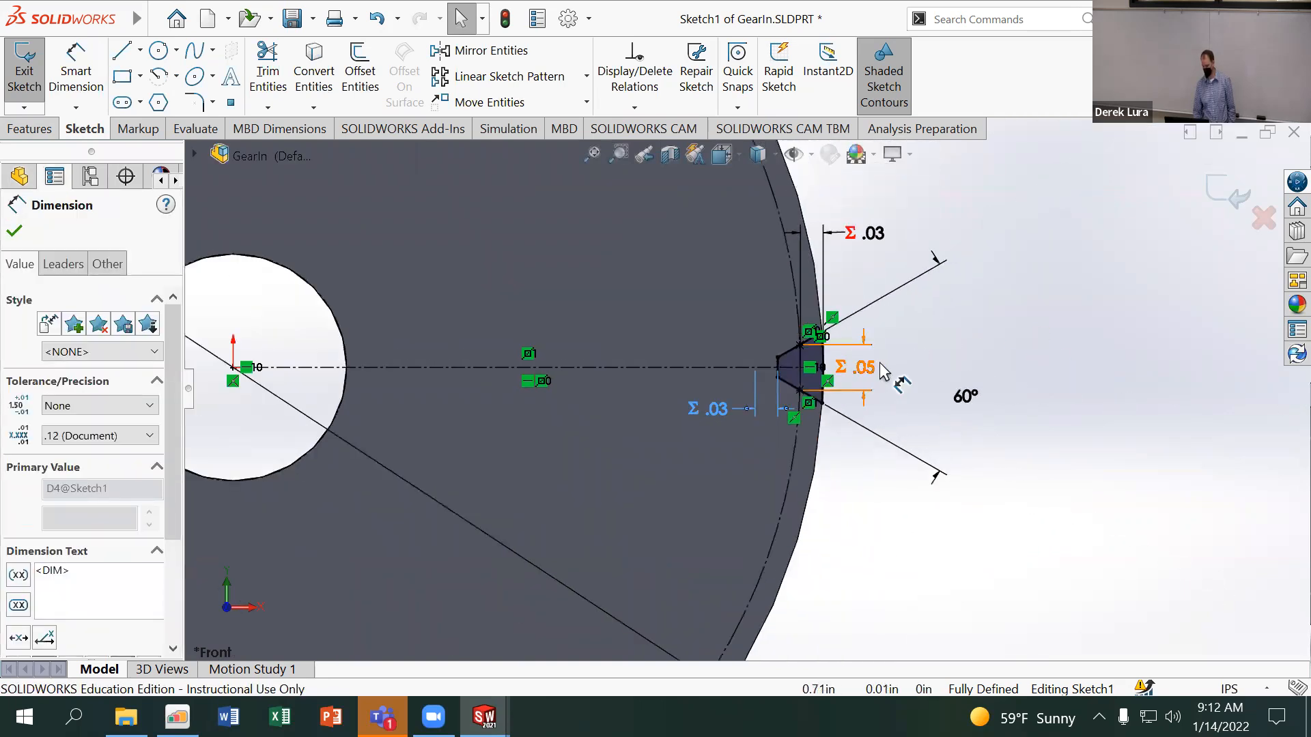
# Delete the tooth's outer arc offset dimension and make that arc coradial with the disk's outer edge
pyautogui.click(846, 245)
pyautogui.press('Delete')
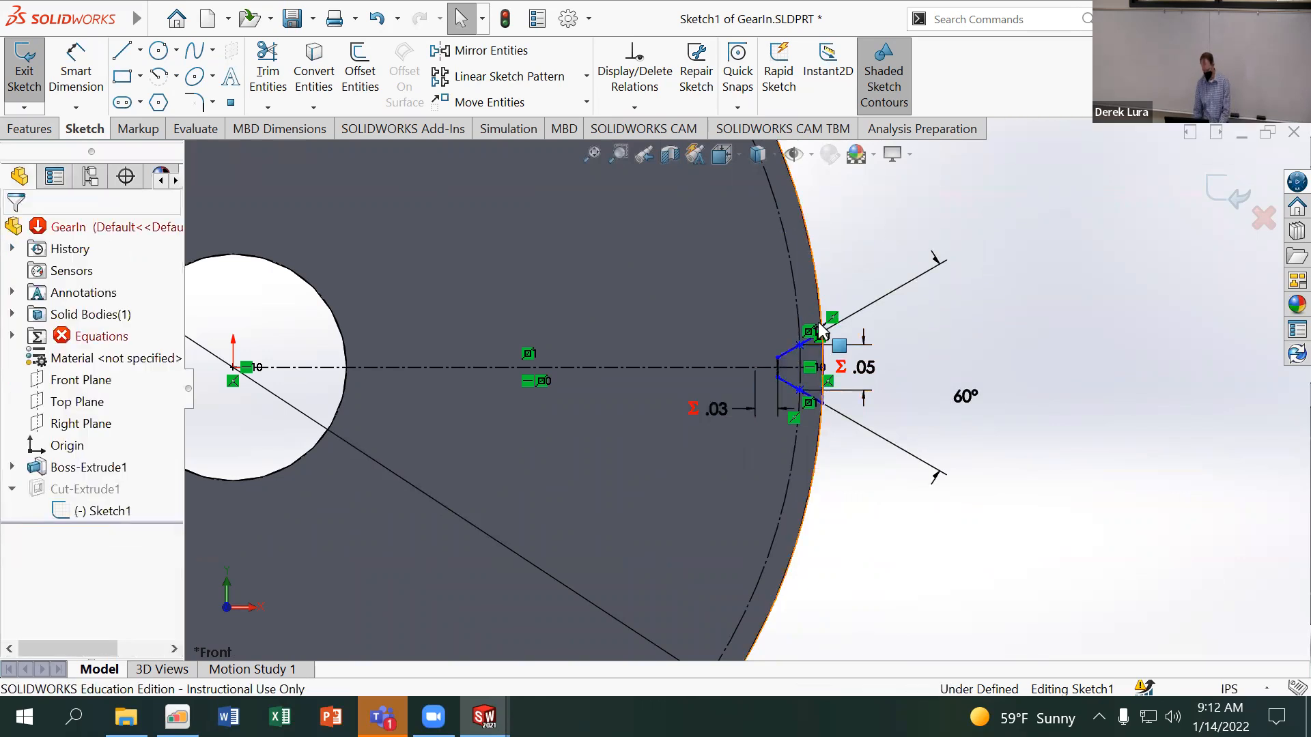
pyautogui.click(823, 396)
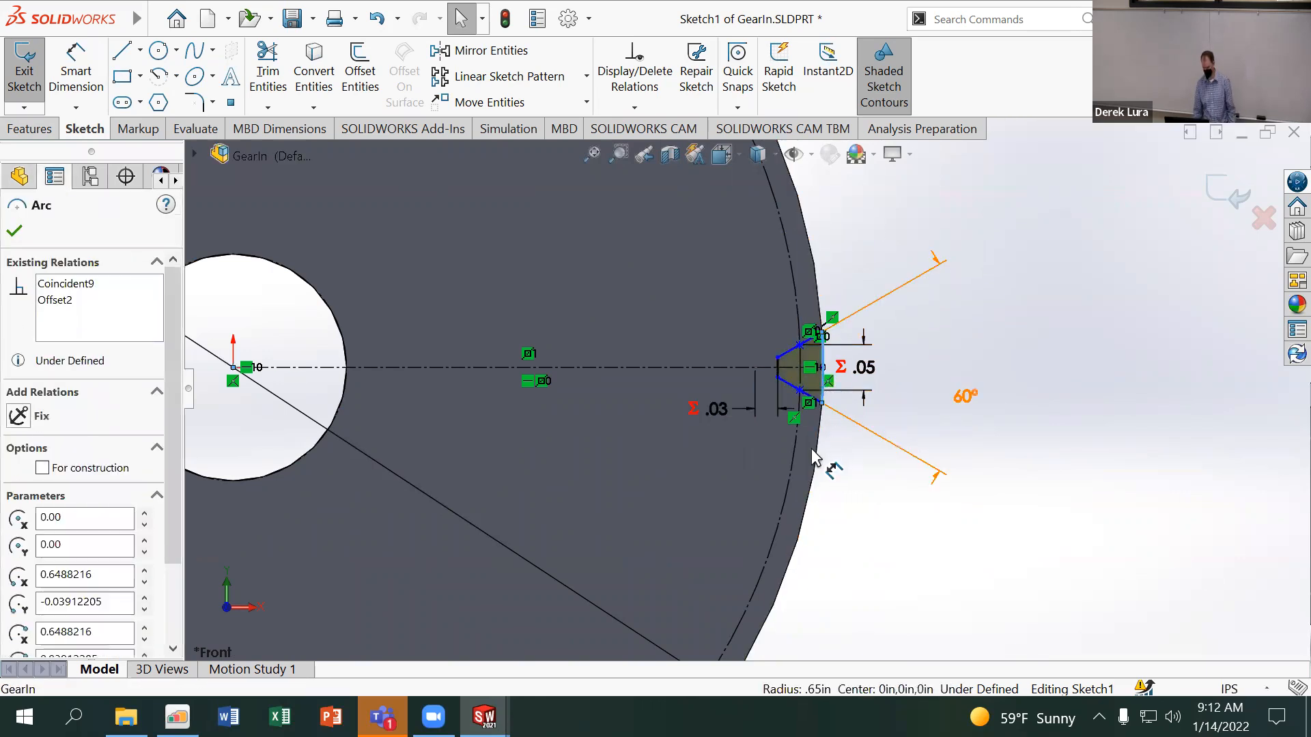
pyautogui.keyDown('ctrl'); pyautogui.click(808, 450); pyautogui.keyUp('ctrl')
pyautogui.click(18, 497)
pyautogui.click(895, 532)
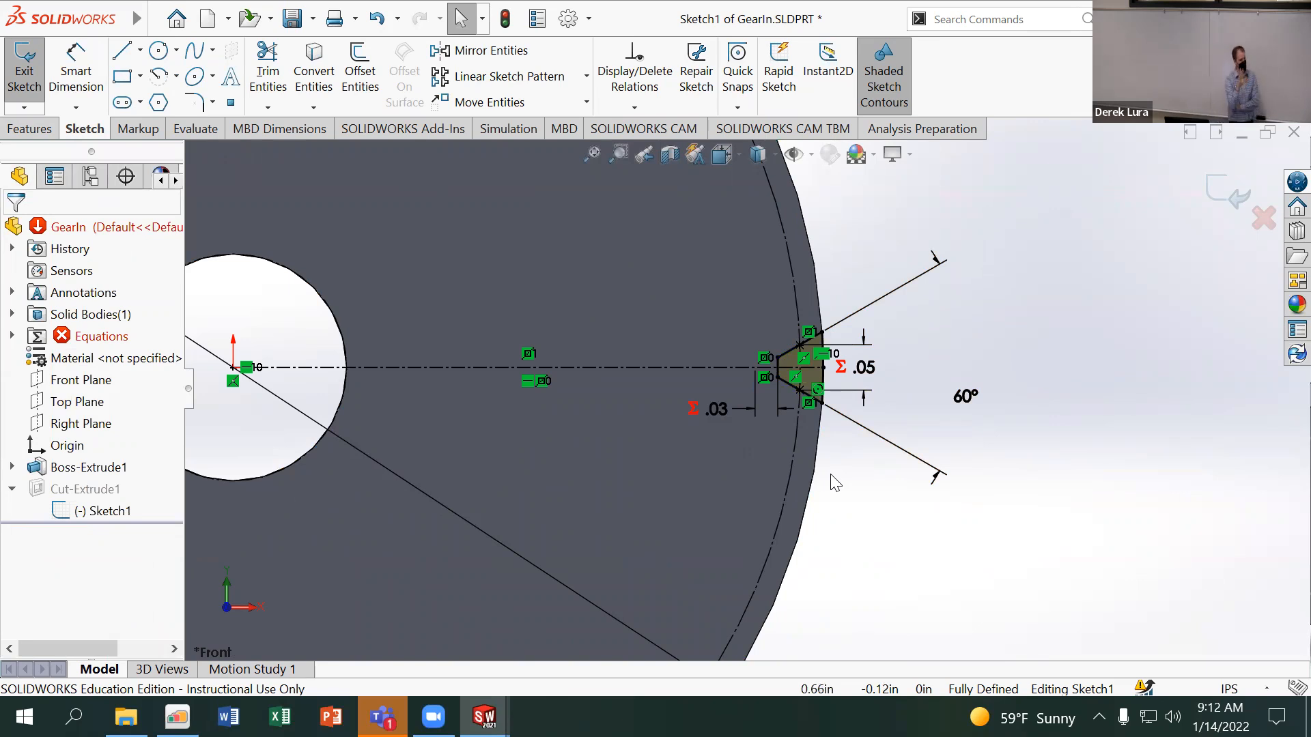
# Review the equation driving the tooth root offset and move the 60° angle dimension closer to the tooth
pyautogui.scroll(-5, 829, 412)
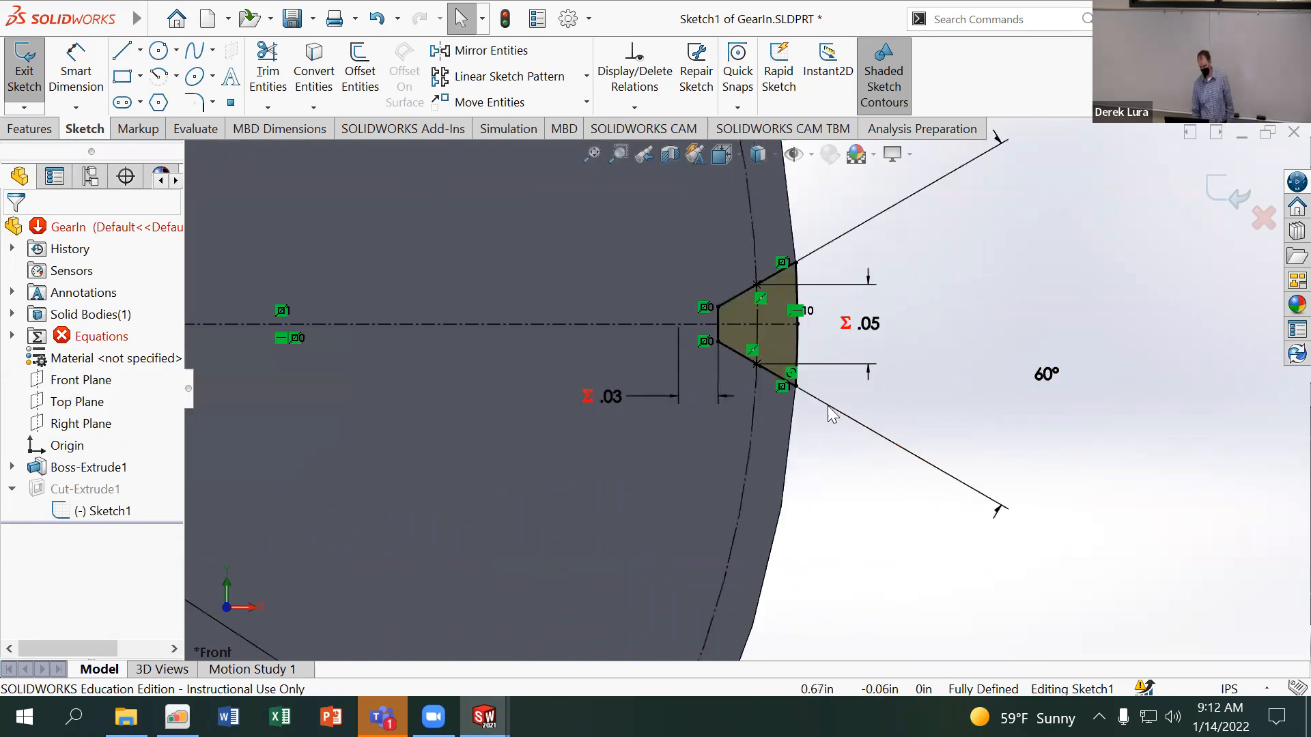
pyautogui.moveTo(448, 409)
pyautogui.mouseDown()
pyautogui.moveTo(502, 432)
pyautogui.moveTo(525, 377)
pyautogui.mouseUp()
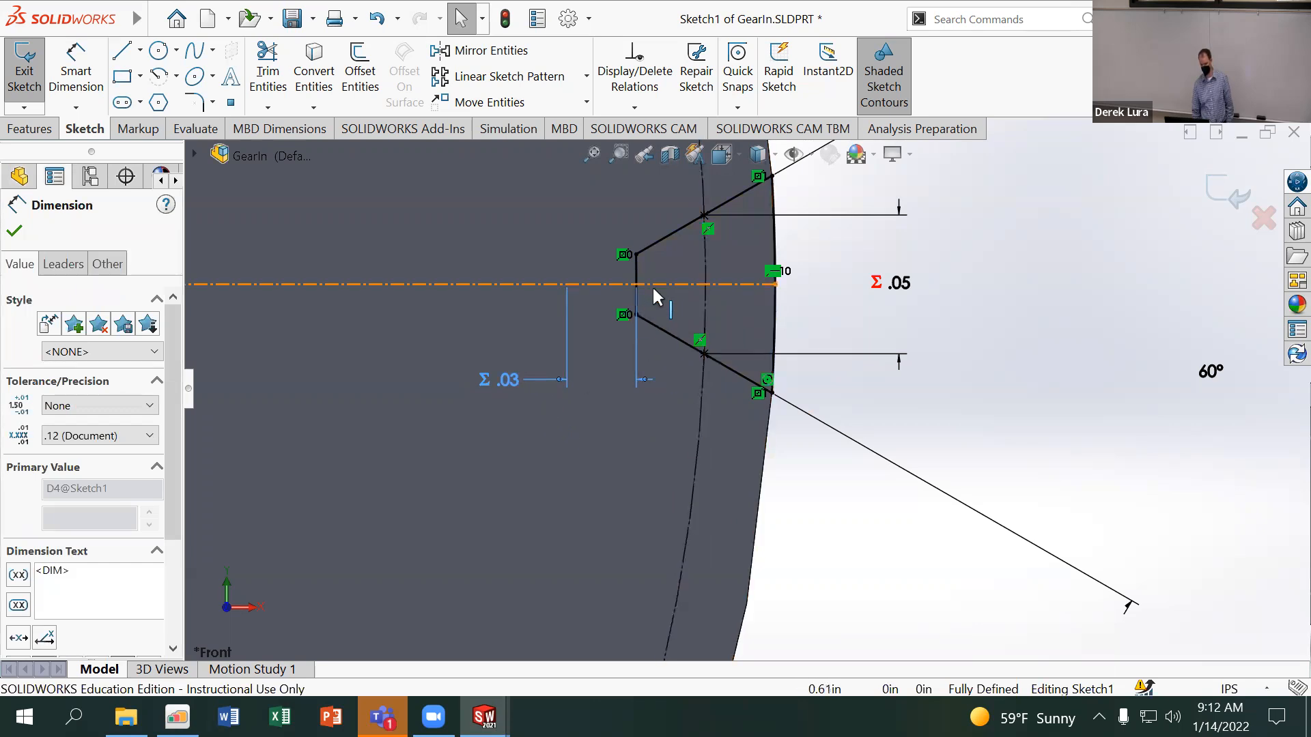
pyautogui.doubleClick(505, 376)
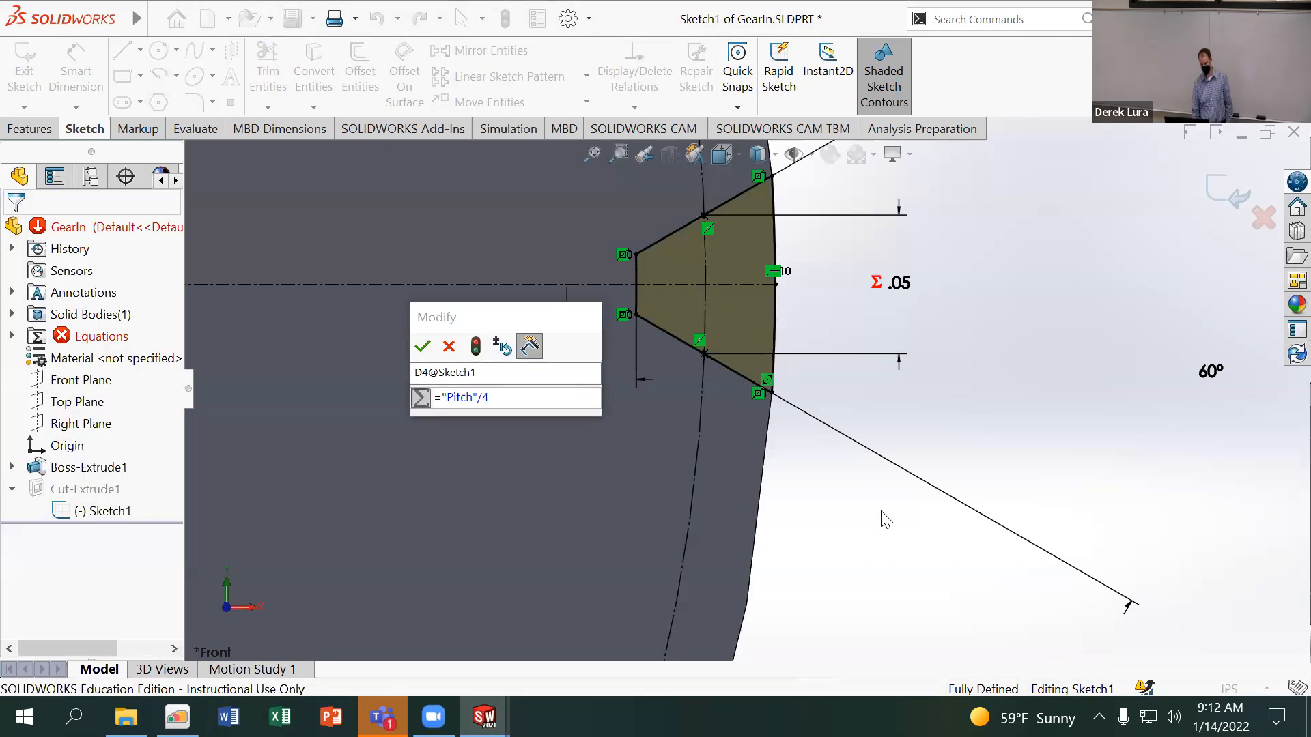
pyautogui.press('Return')
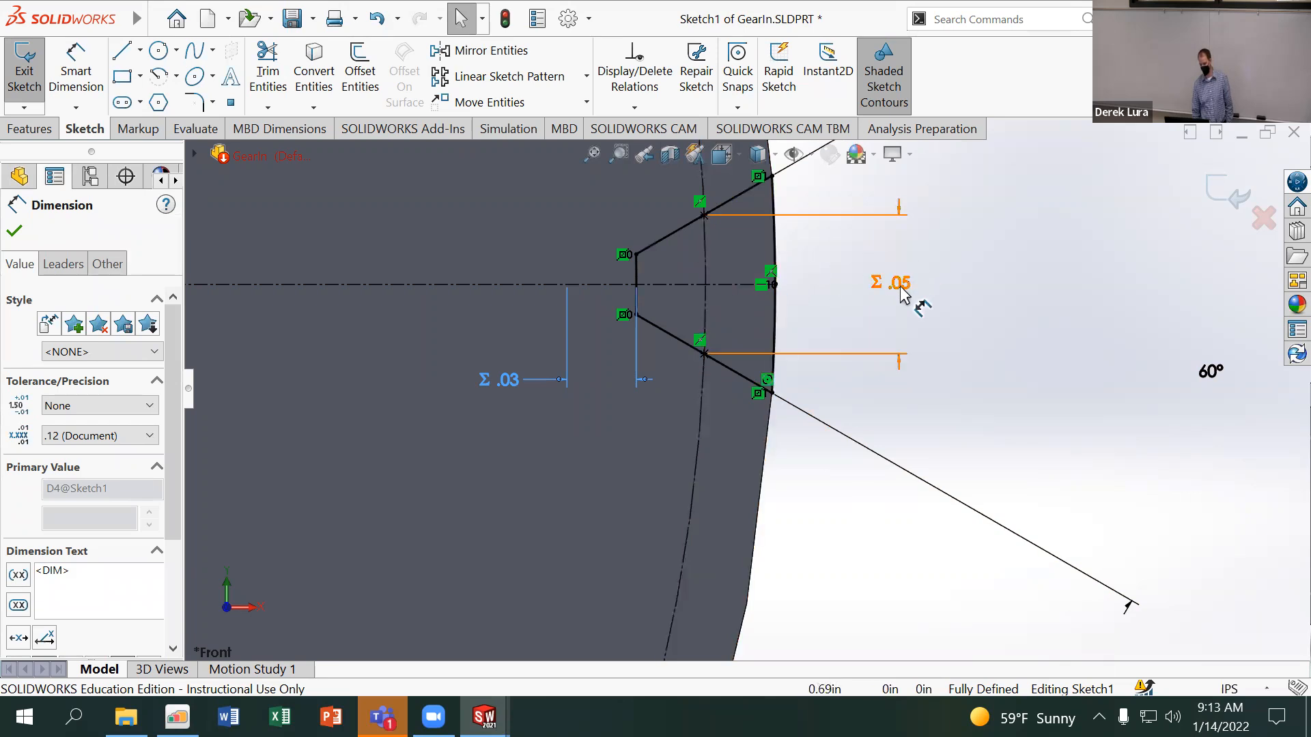
pyautogui.scroll(3, 919, 290)
pyautogui.moveTo(970, 380); pyautogui.dragTo(885, 322)
pyautogui.scroll(-3, 784, 354)
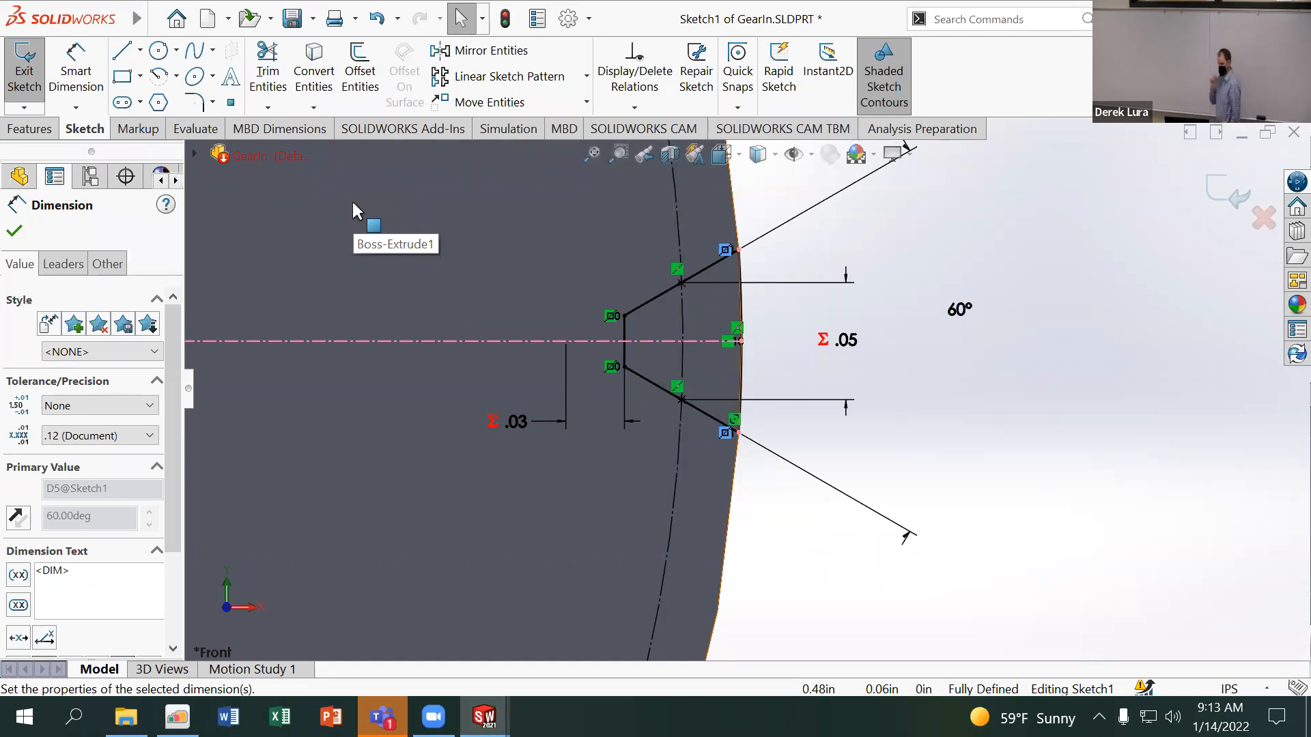
# Examine the tooth sketch's constraints and the equation driving the tooth width on the pitch circle, without changing it
pyautogui.scroll(4, 486, 313)
pyautogui.scroll(3, 535, 391)
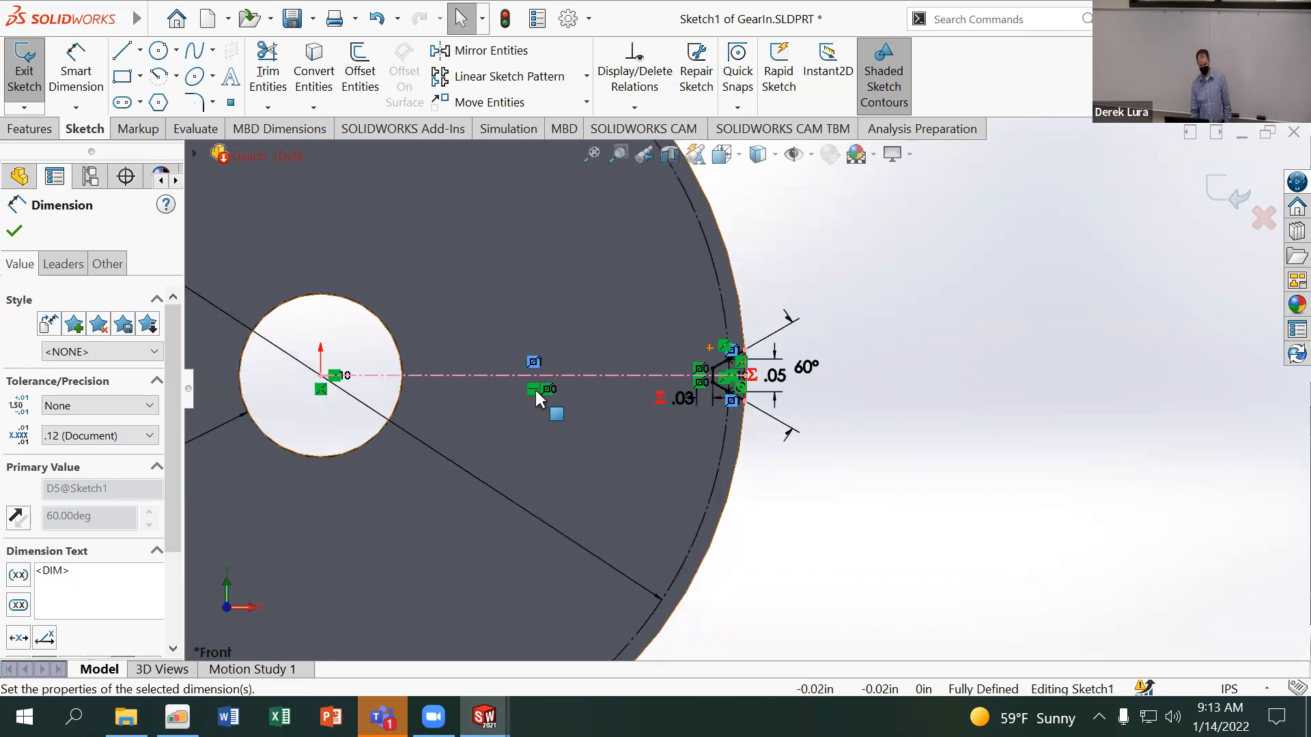
pyautogui.click(806, 502)
pyautogui.scroll(-2, 806, 504)
pyautogui.scroll(-2, 831, 280)
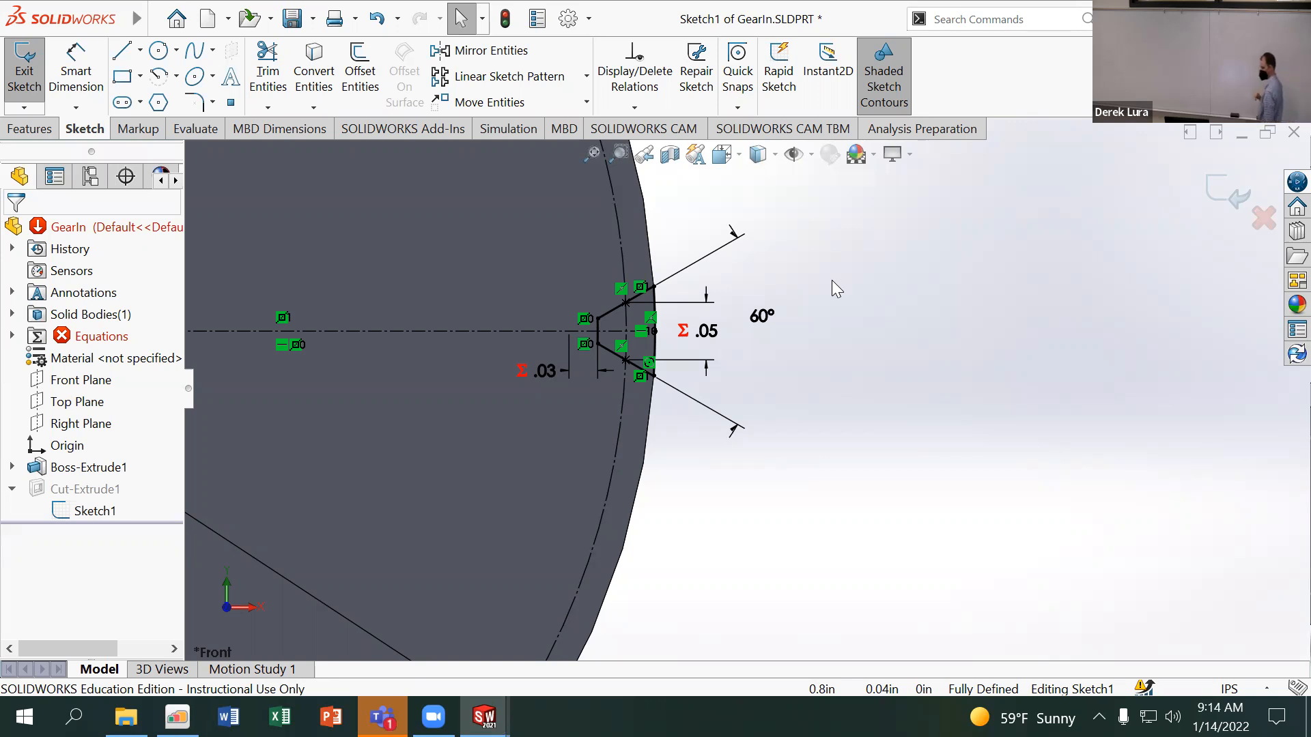
pyautogui.doubleClick(685, 334)
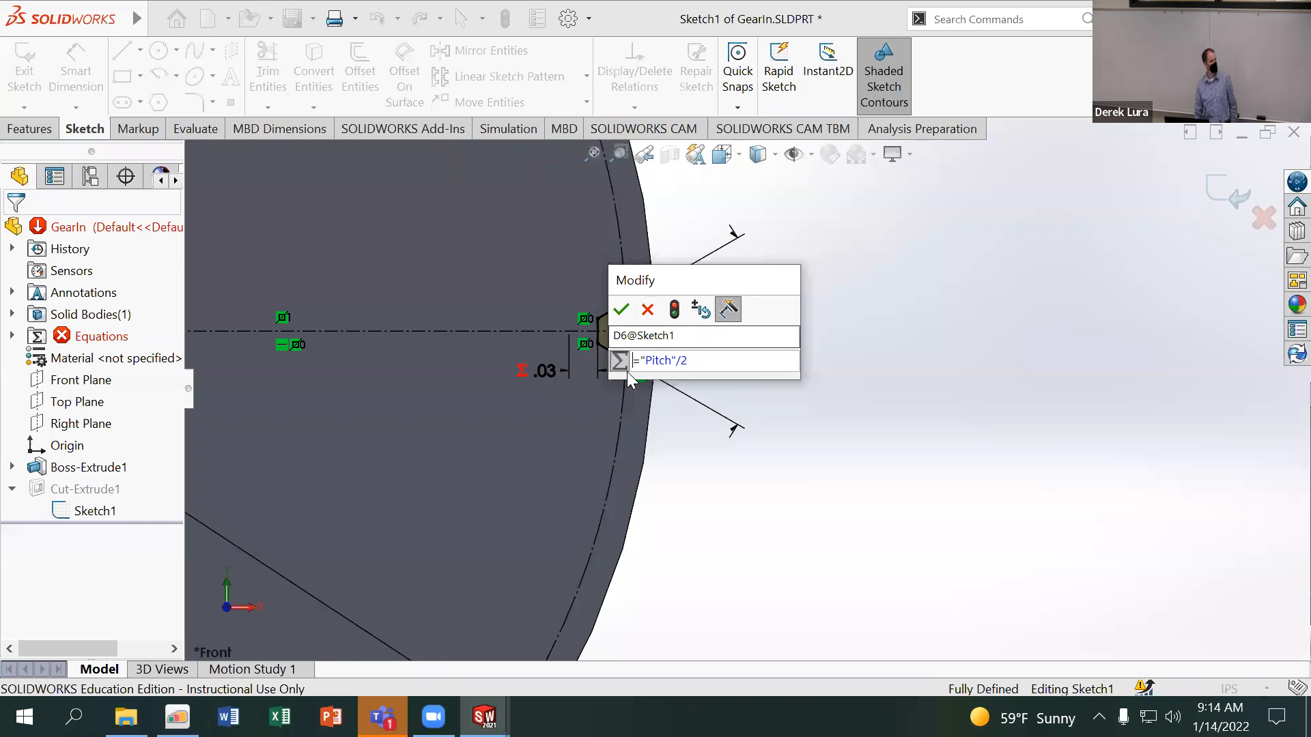
pyautogui.click(647, 310)
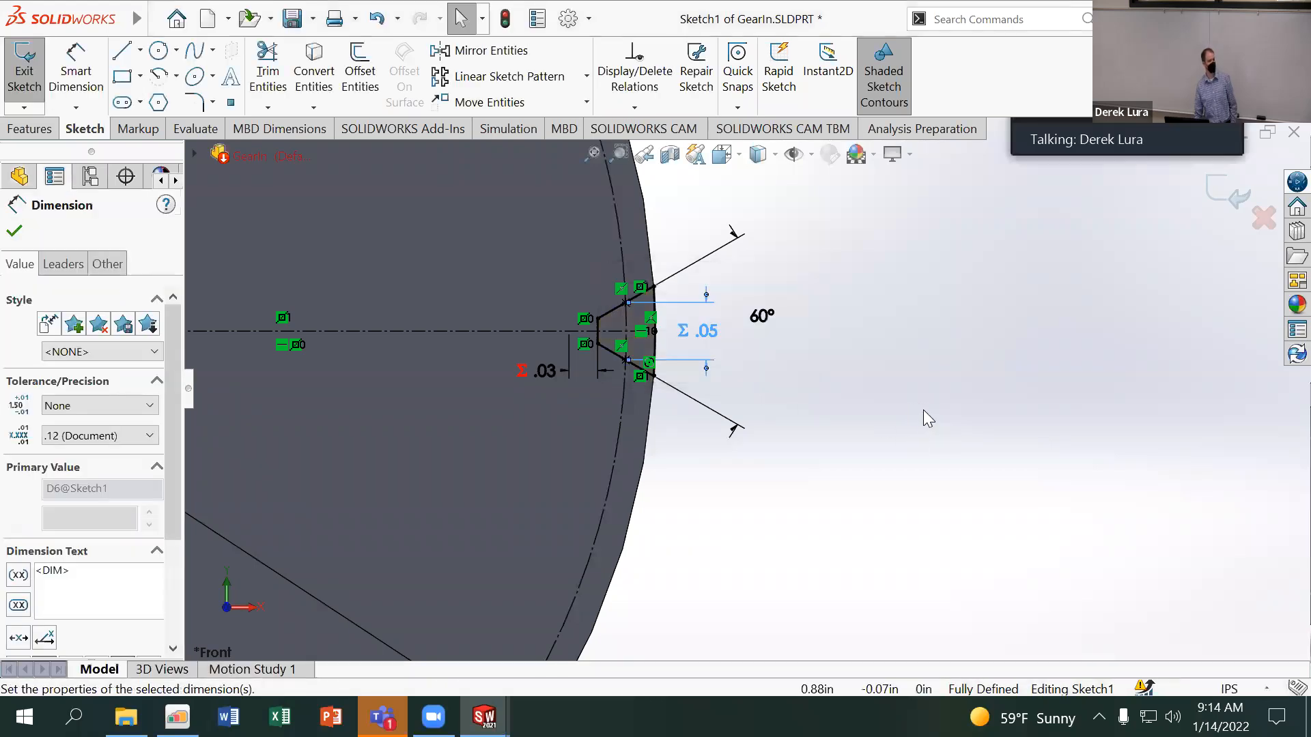
pyautogui.click(921, 408)
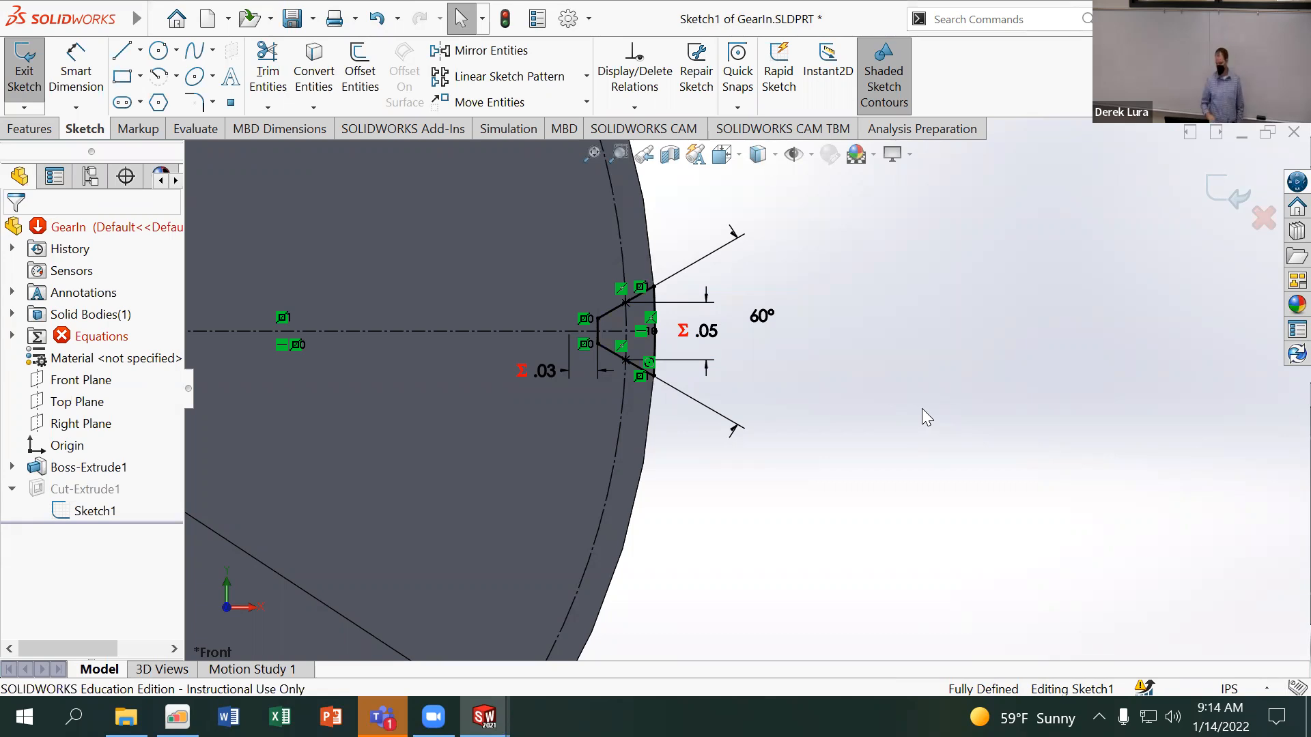
# Exit the tooth sketch to rebuild the cut and dismiss the resulting error report
pyautogui.click(1226, 193)
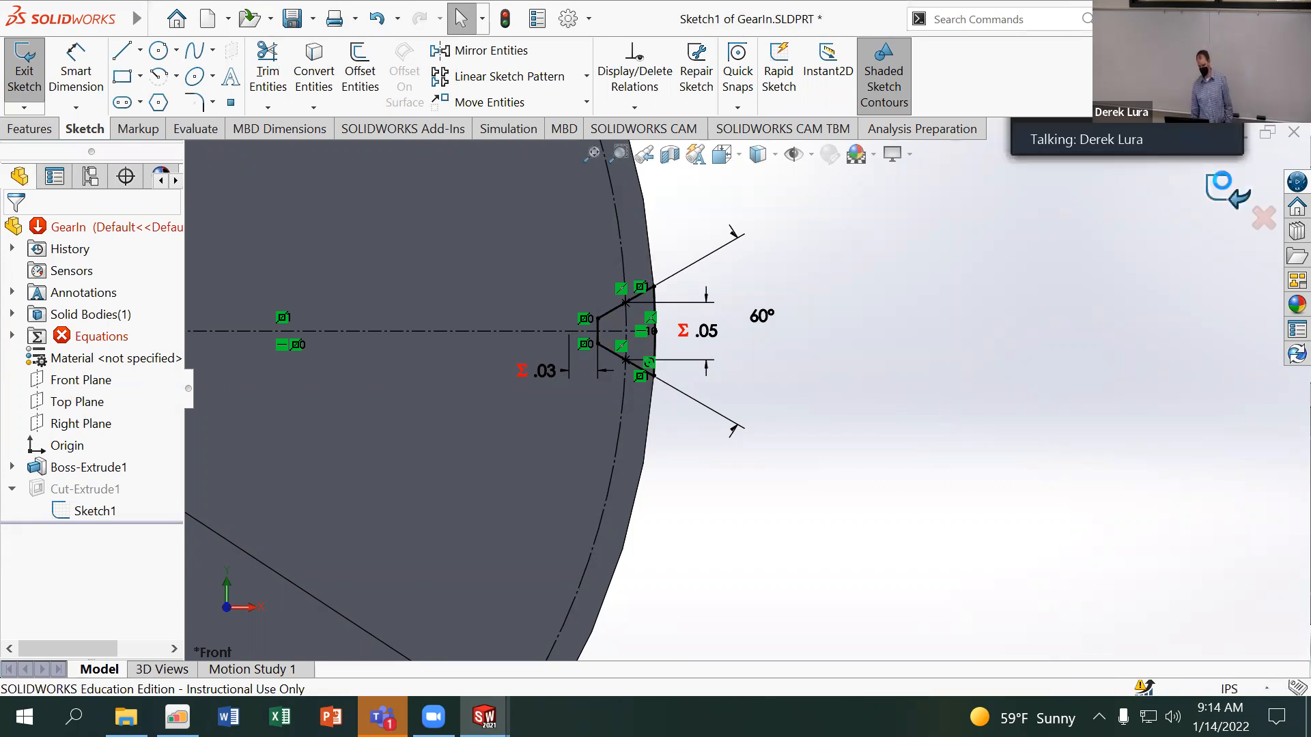
pyautogui.click(617, 207)
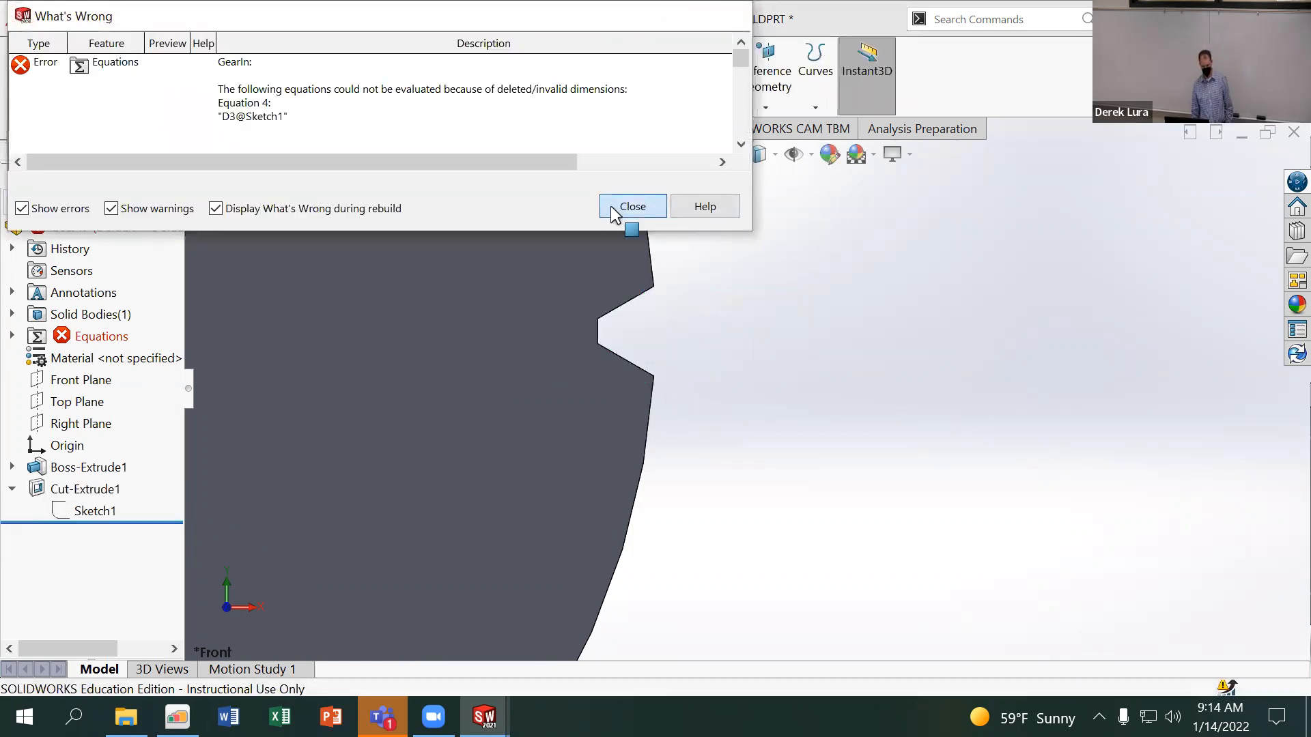
pyautogui.click(589, 21)
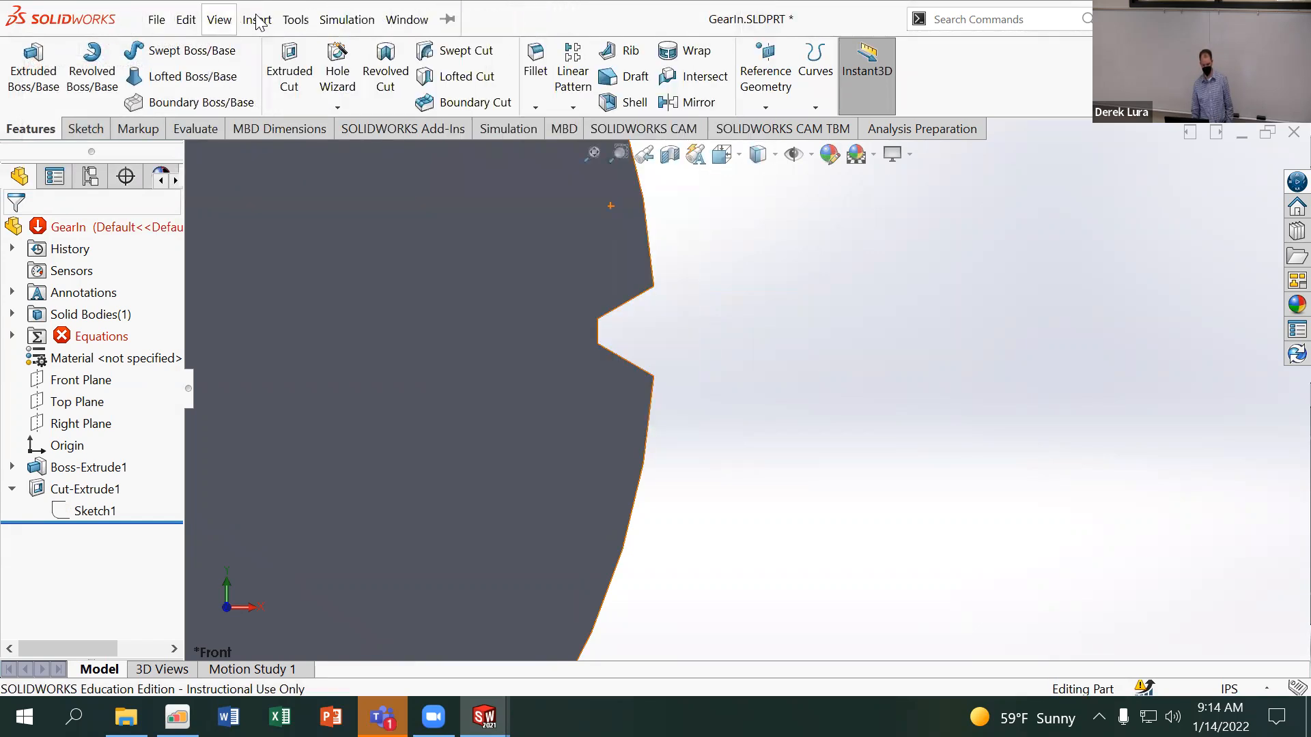
# Delete the invalid "D3@Sketch1" equation from the part's equations and apply the change
pyautogui.click(316, 21)
pyautogui.click(348, 336)
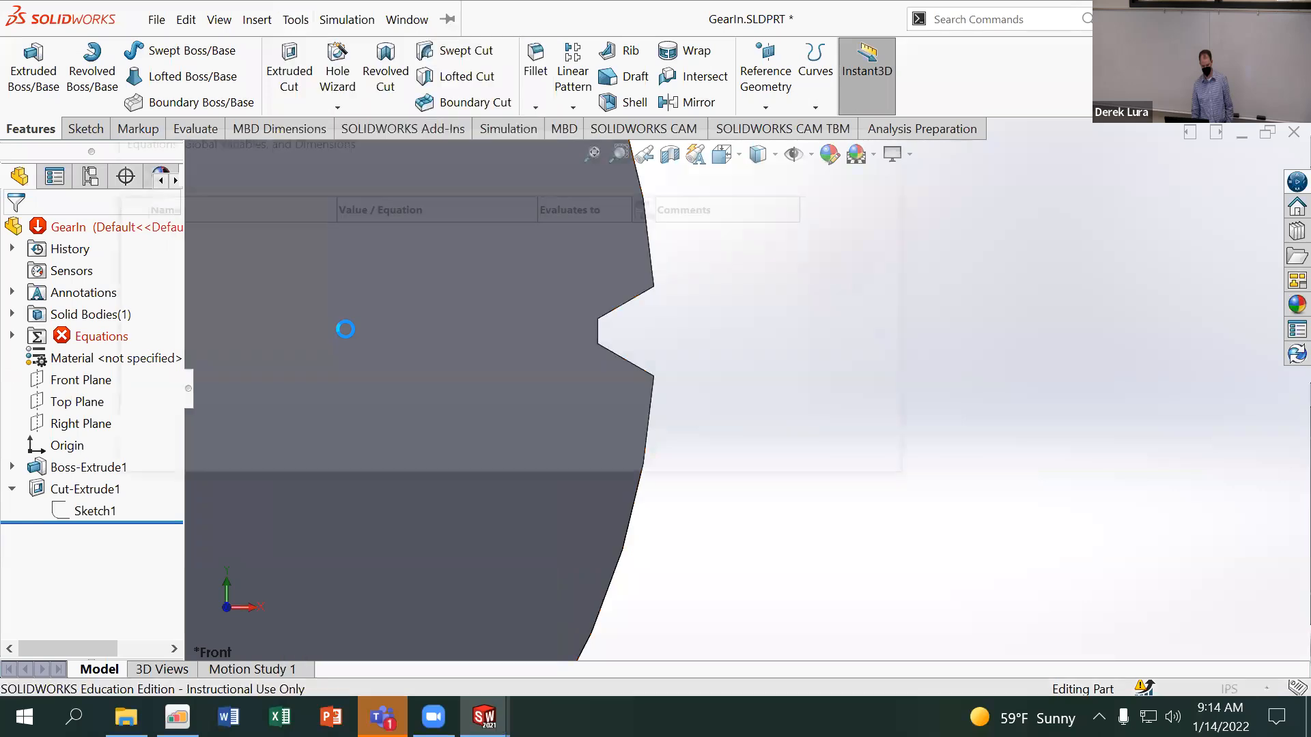
pyautogui.scroll(-2, 588, 318)
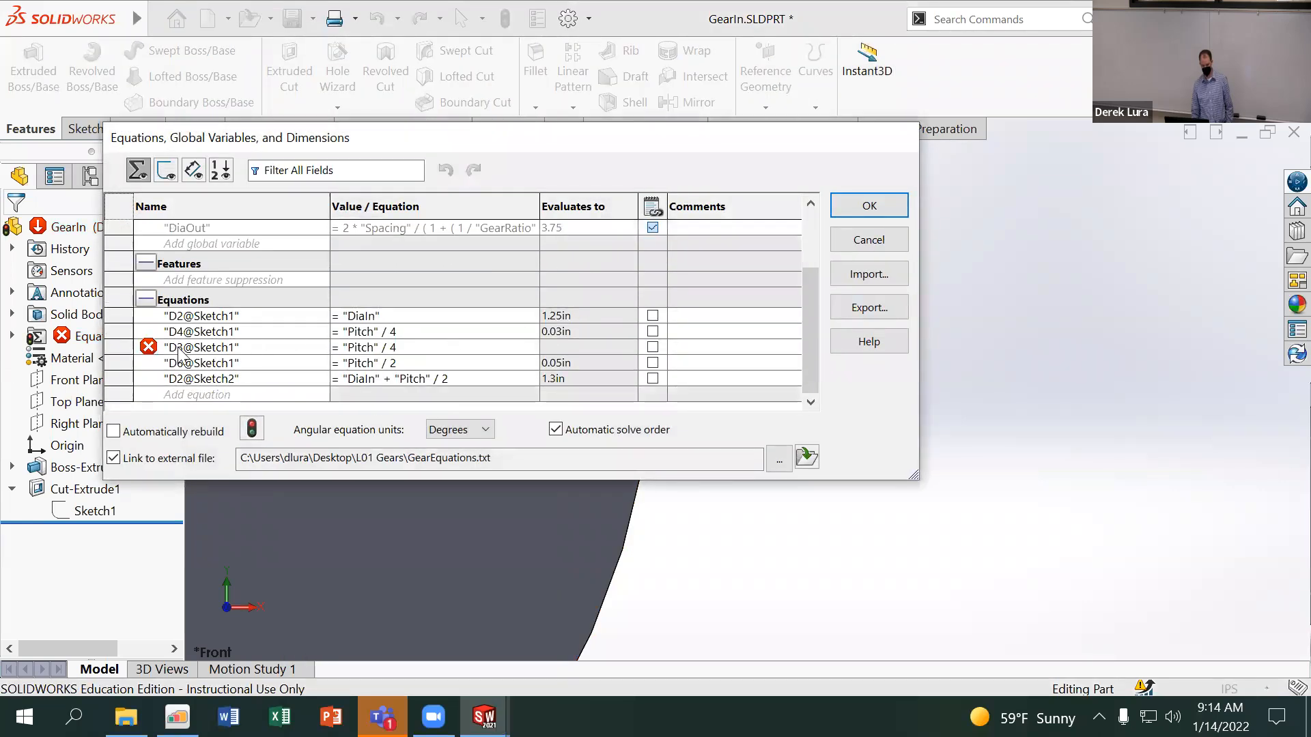
pyautogui.click(435, 347)
pyautogui.click(181, 347)
pyautogui.press('Delete')
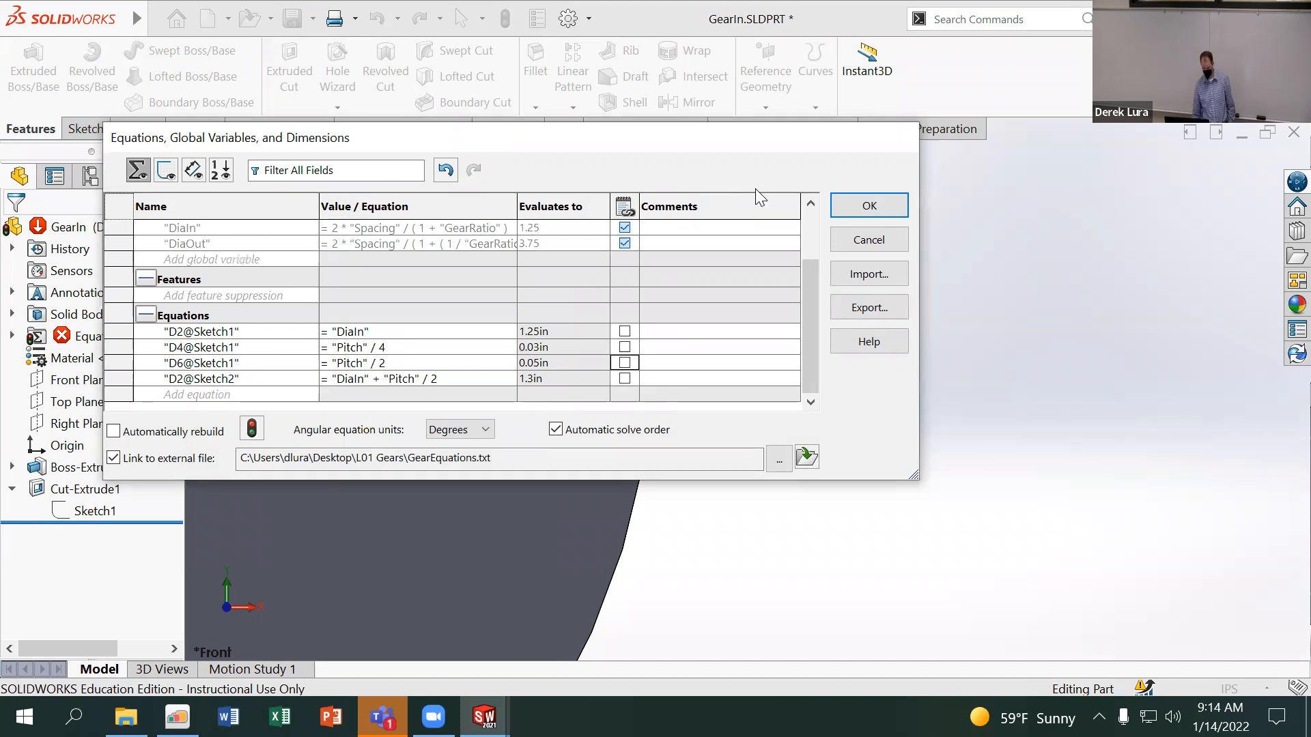
pyautogui.click(896, 207)
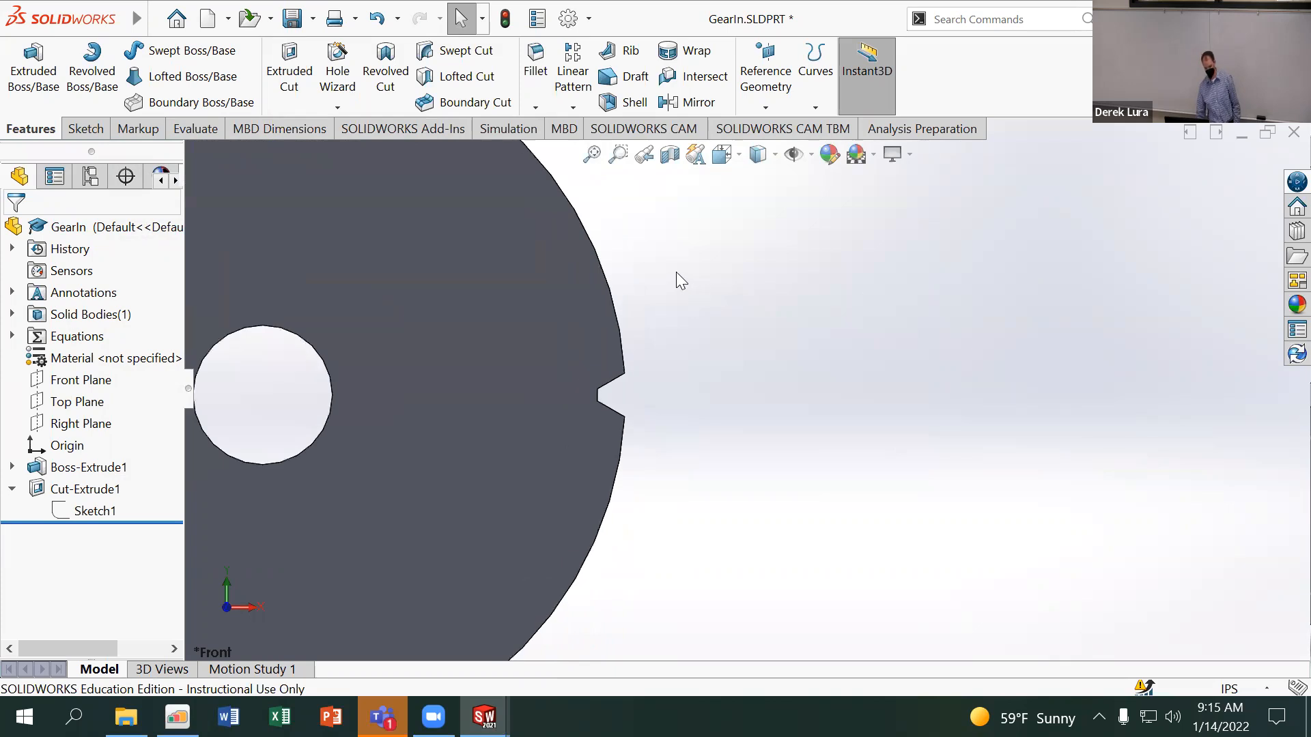
pyautogui.moveTo(676, 272); pyautogui.dragTo(654, 281, button='middle')
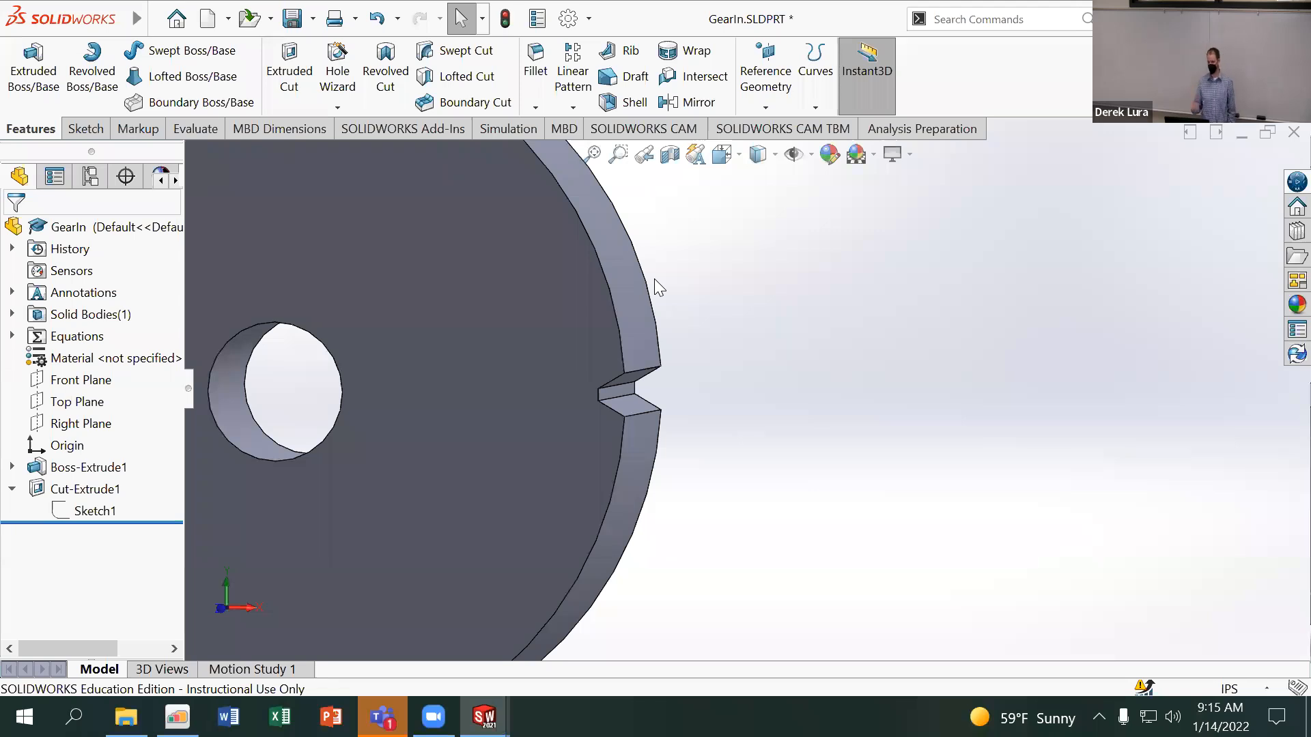
# Start a circular pattern of the tooth gap cut, using the disk's central bore face as the pattern axis
pyautogui.press('f')
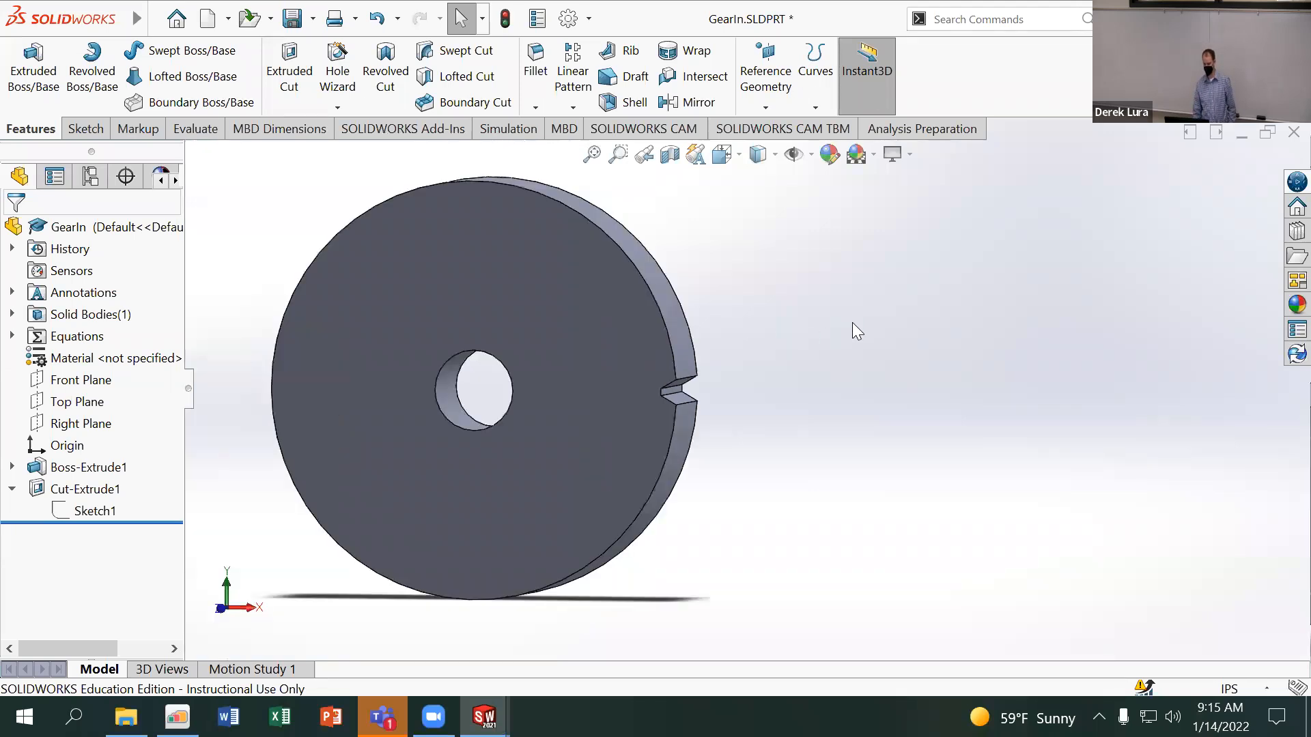
pyautogui.click(573, 107)
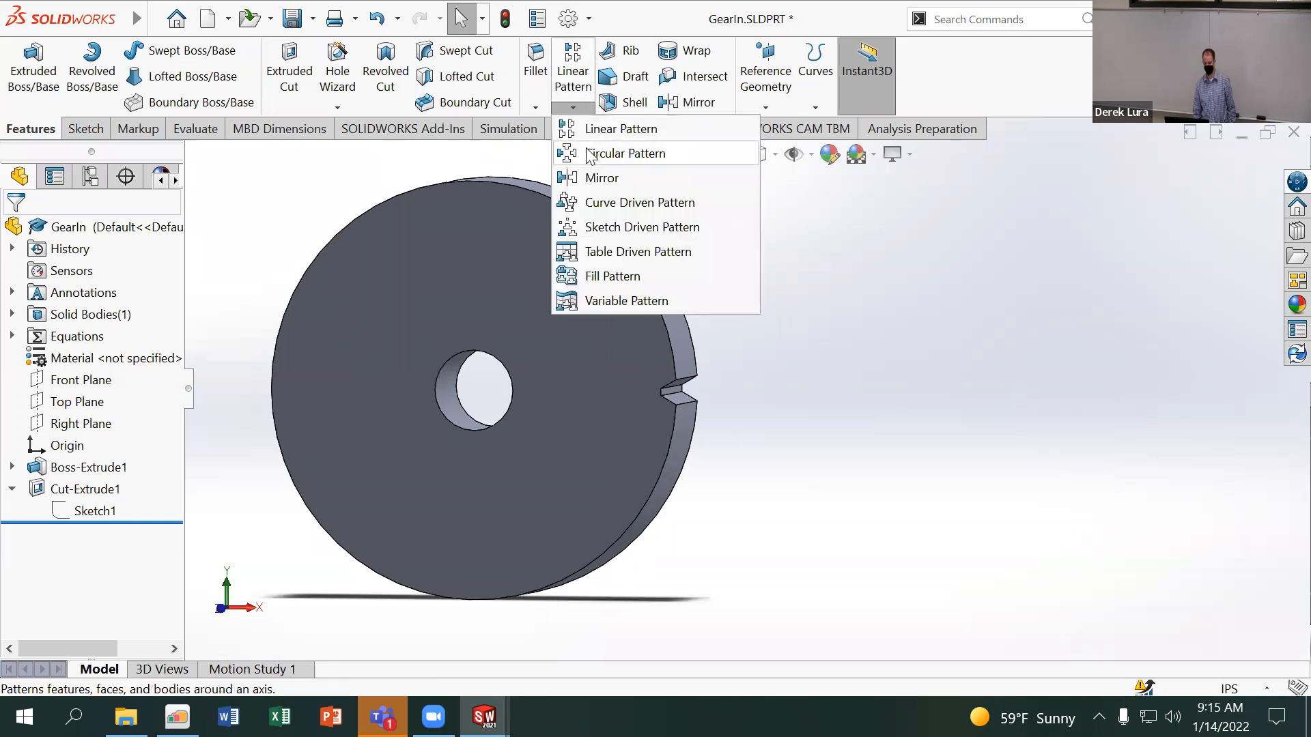
pyautogui.click(614, 153)
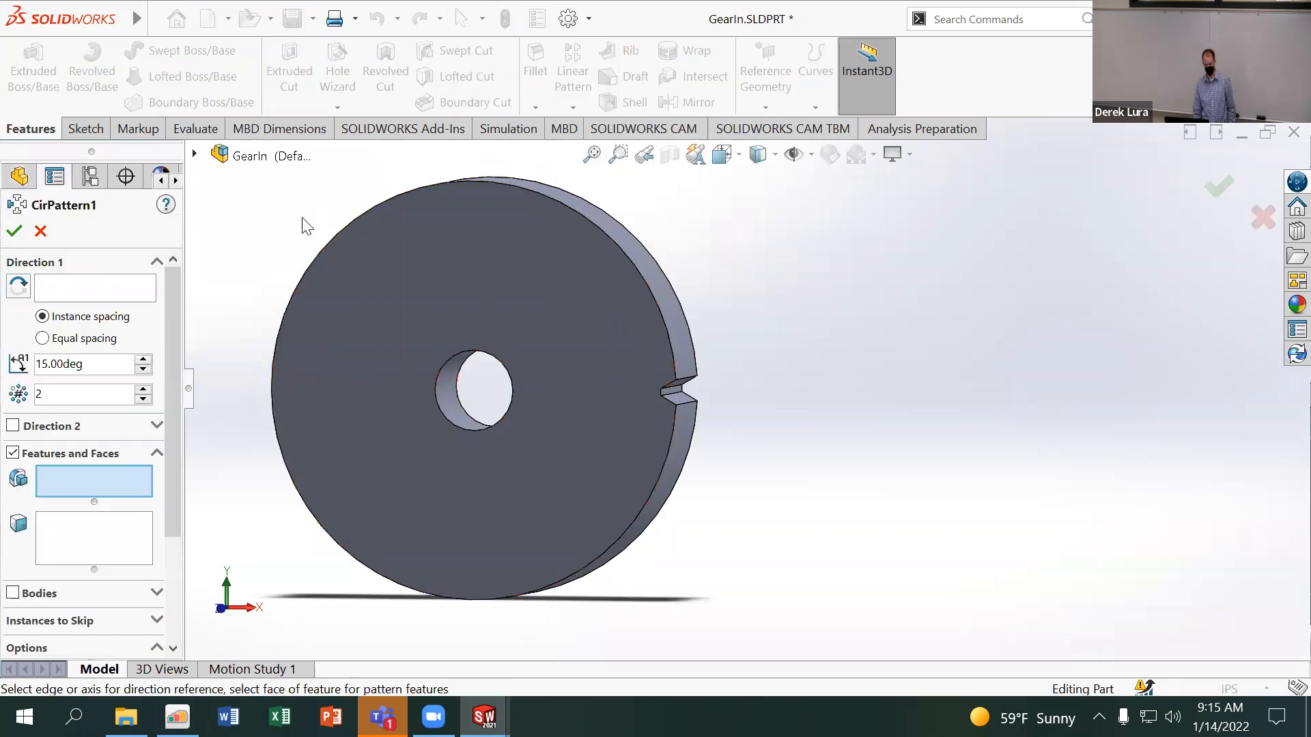
pyautogui.click(684, 406)
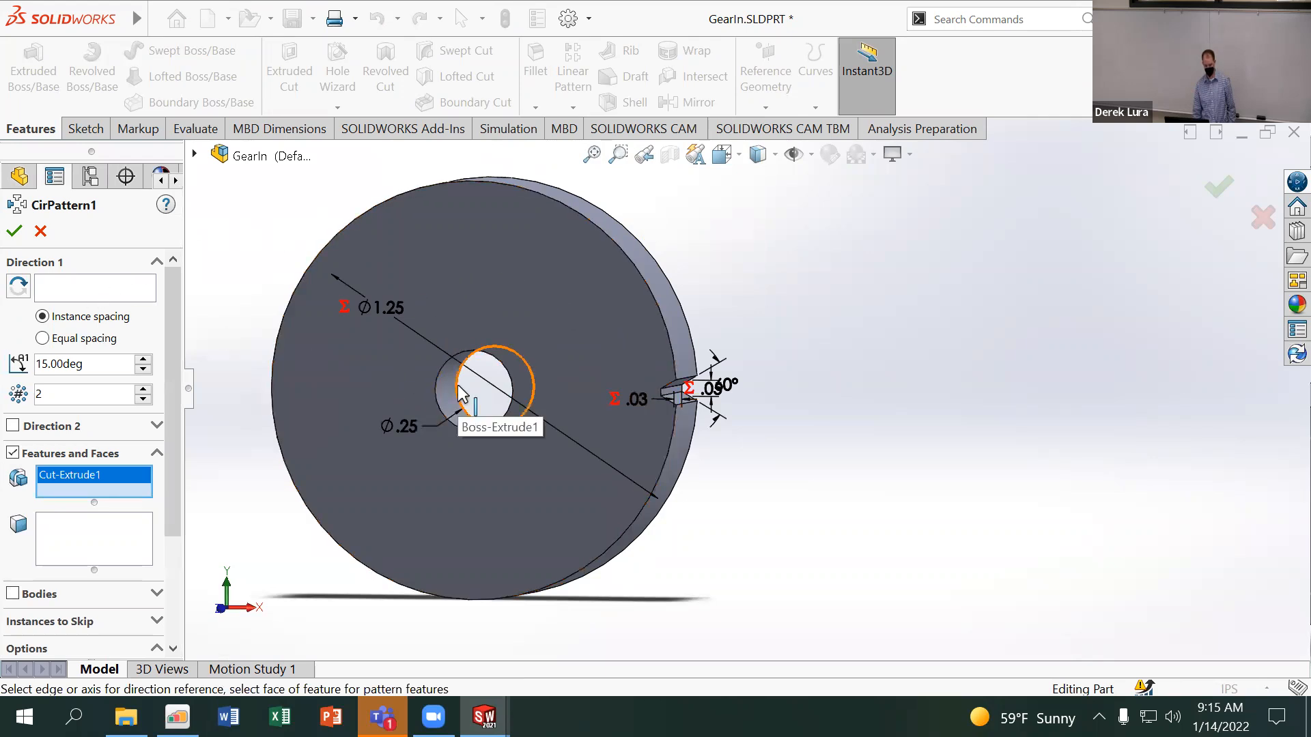
pyautogui.click(116, 290)
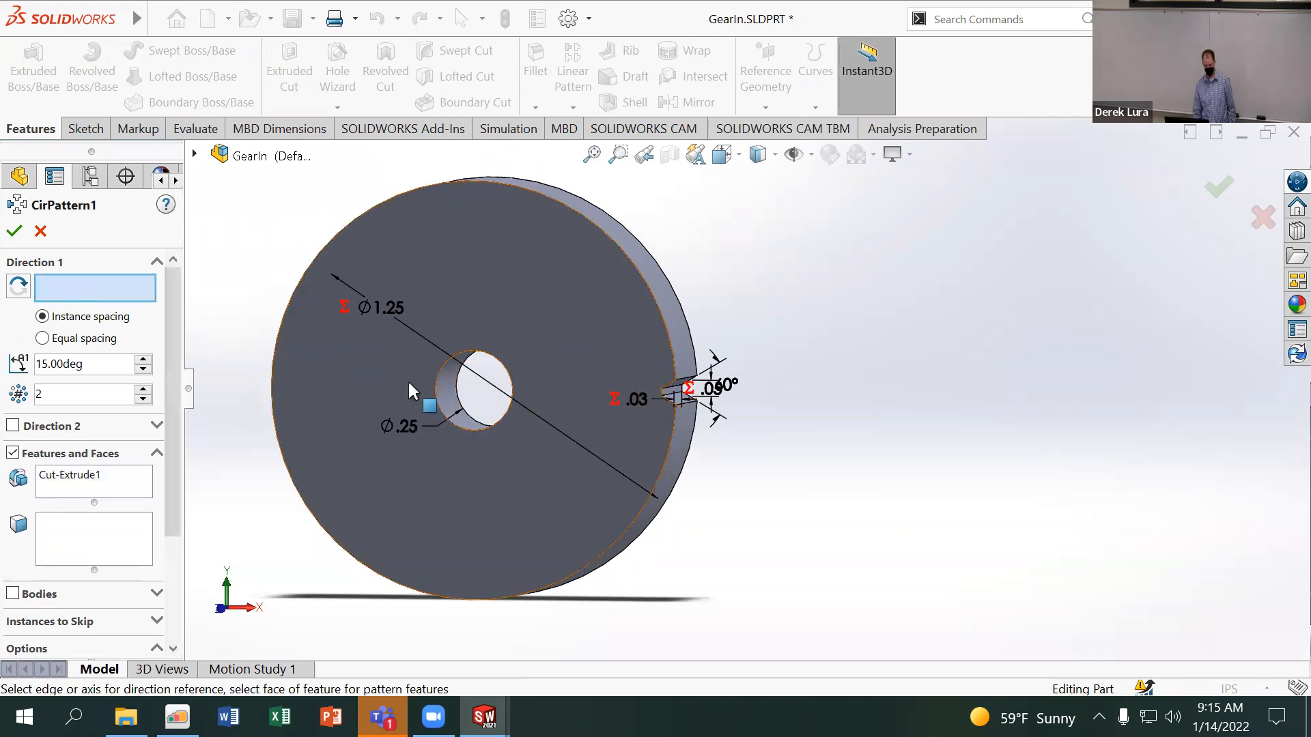
pyautogui.click(448, 383)
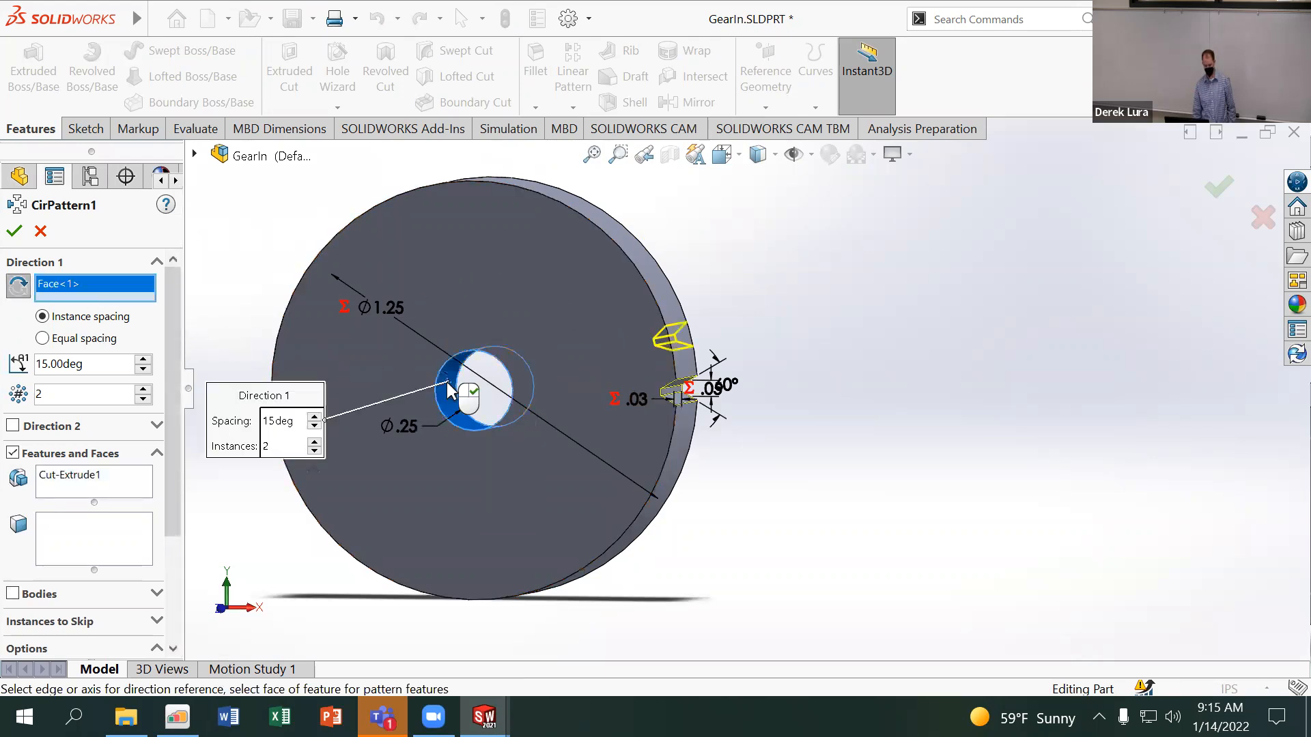
# Space the tooth gap instances equally over 360° and raise the instance count to 6
pyautogui.click(43, 338)
pyautogui.click(144, 389)
pyautogui.click(144, 390)
pyautogui.click(144, 389)
pyautogui.click(144, 389)
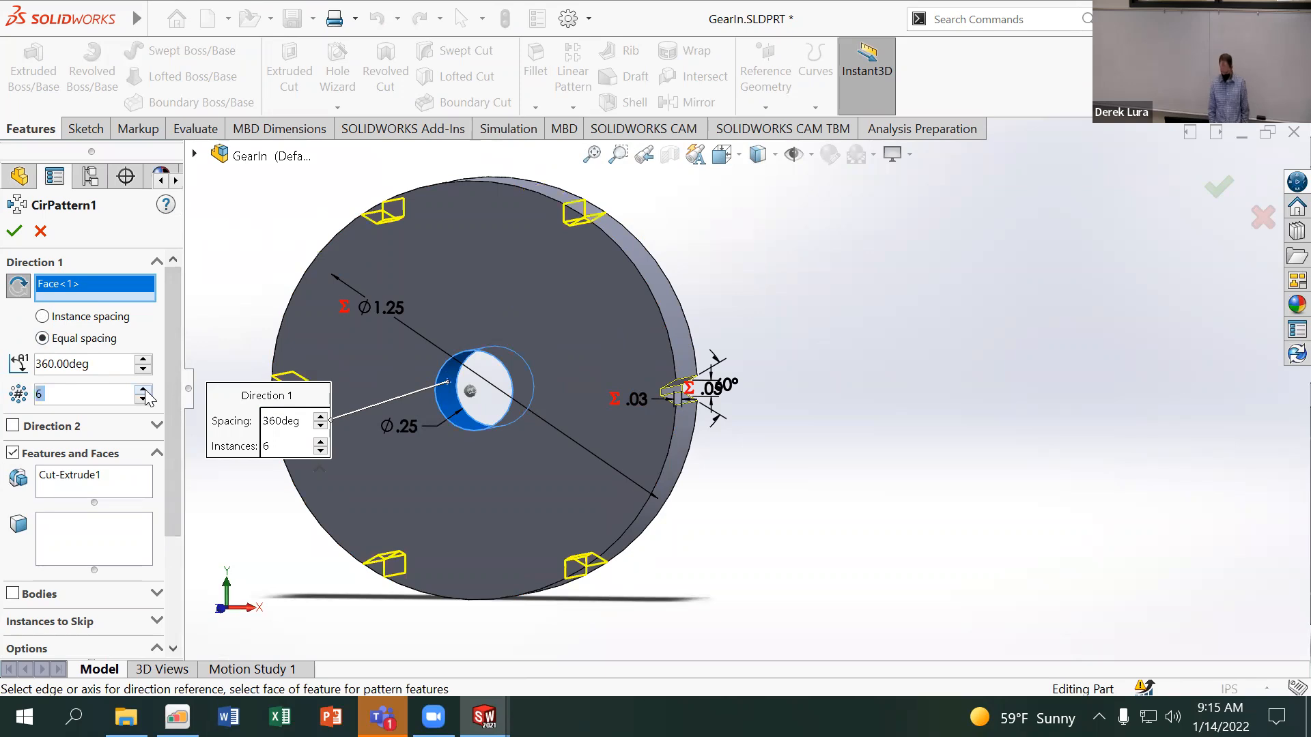
# Drive the pattern's number of instances with the equation "DiaIn"*pi/"Pitch"
pyautogui.write('=')
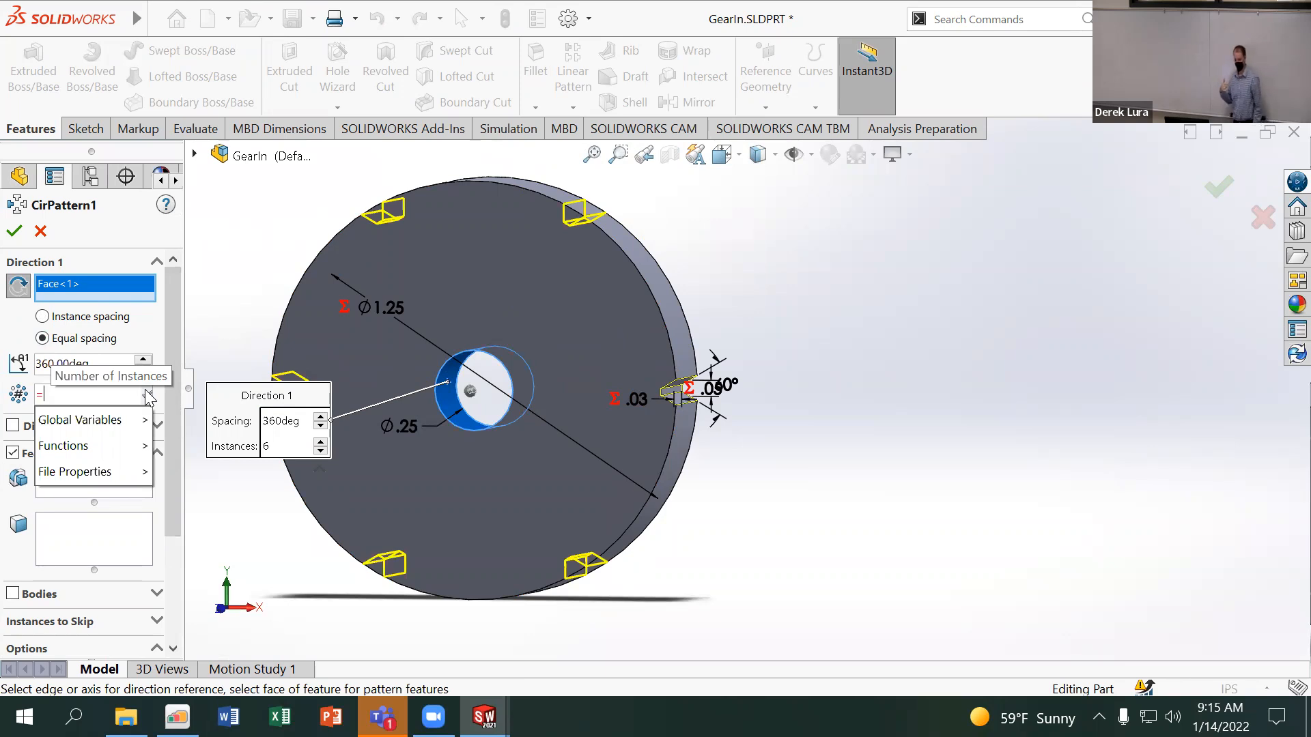
pyautogui.moveTo(103, 419)
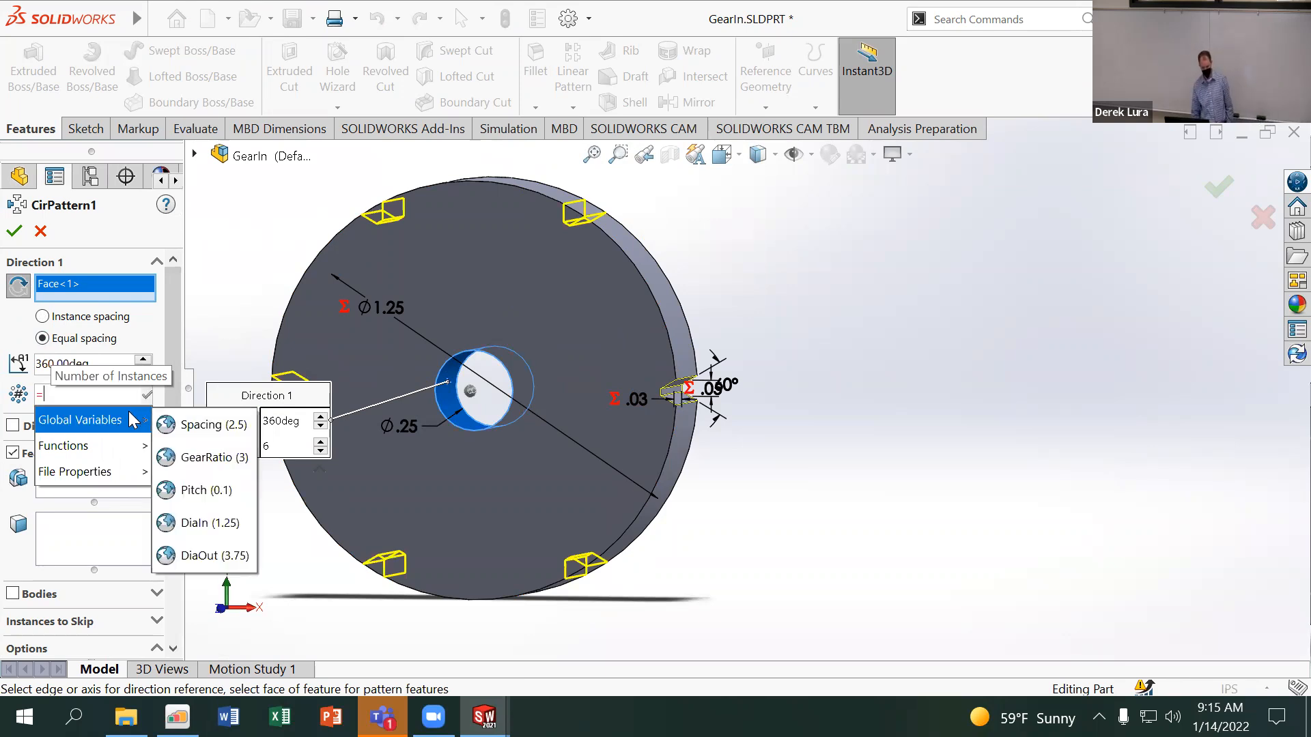
pyautogui.click(198, 521)
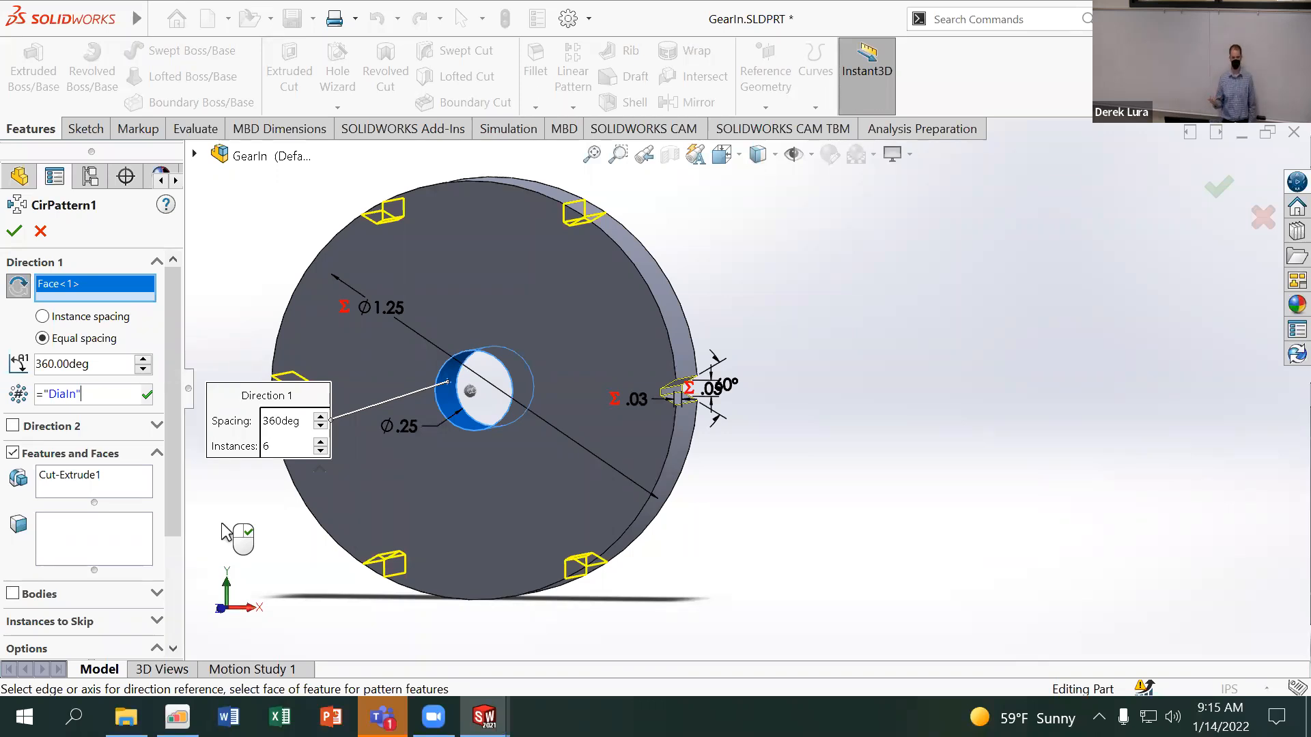
pyautogui.write('*PI')
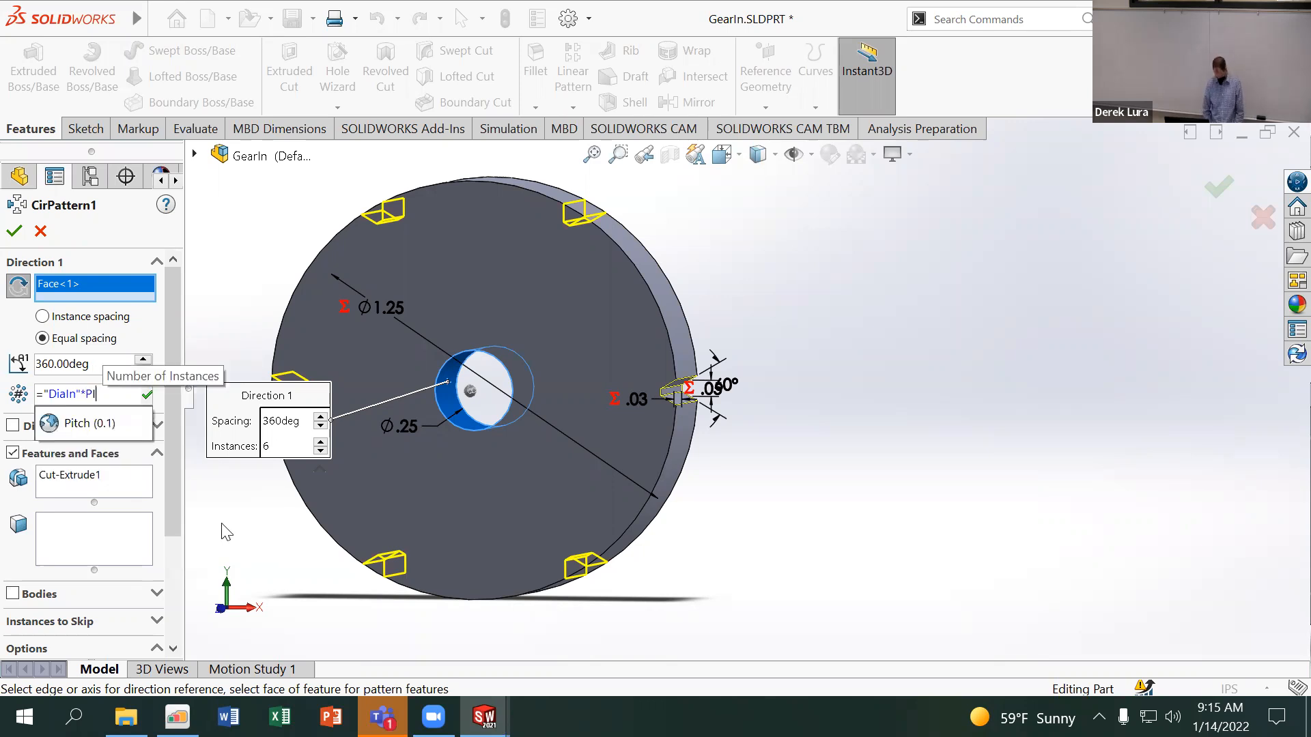
pyautogui.write('/')
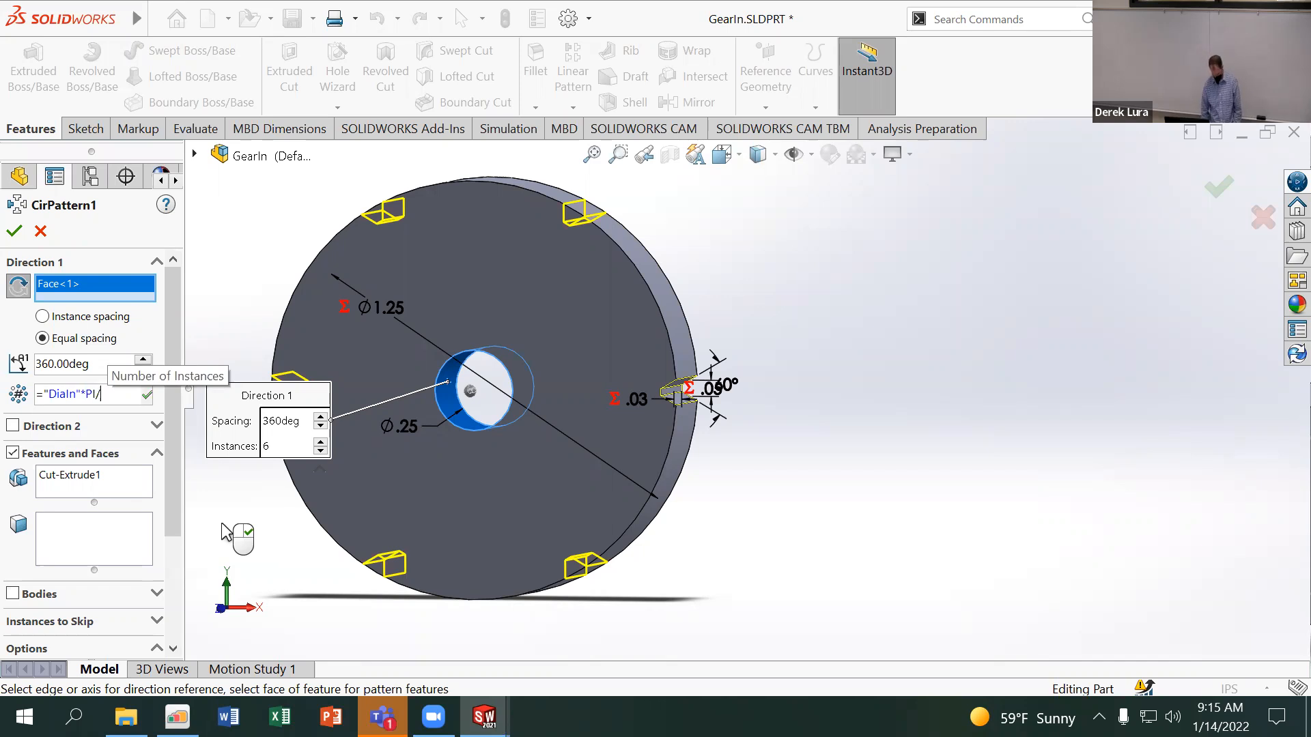
pyautogui.write('"Pitch')
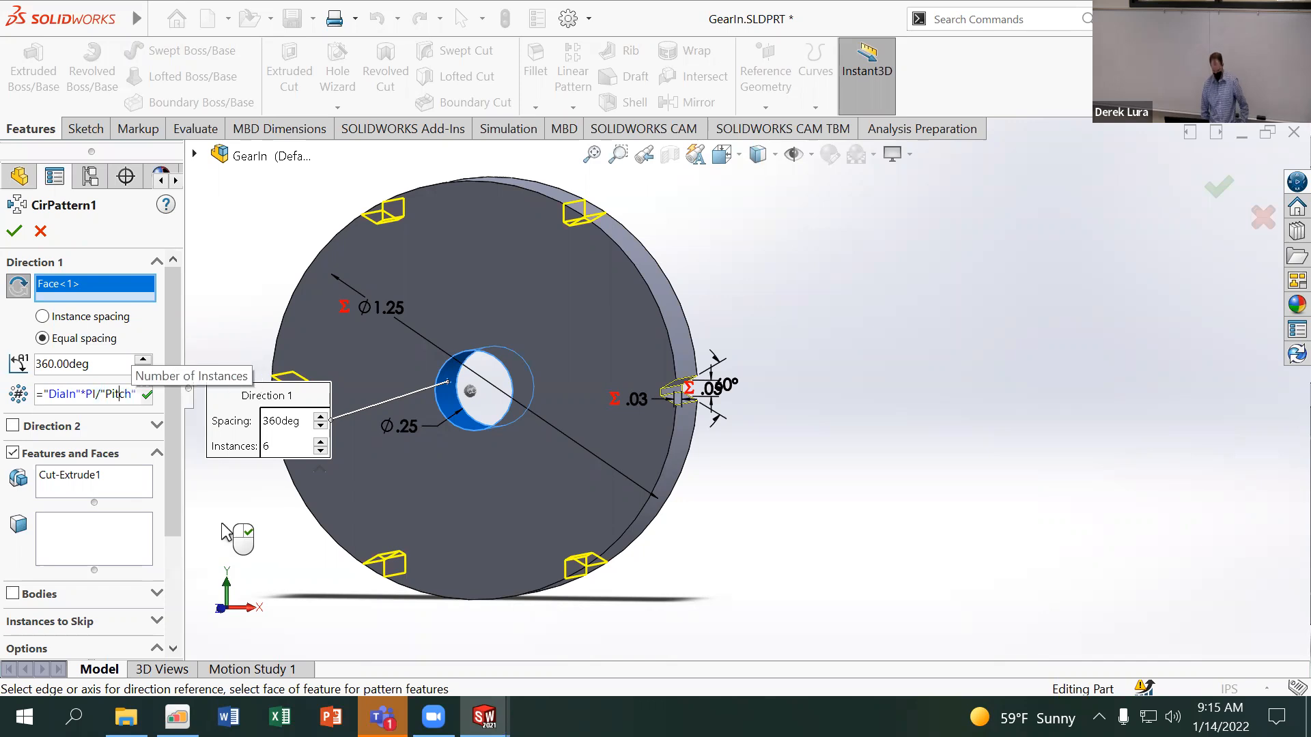
pyautogui.write('"')
pyautogui.press('BackSpace')
pyautogui.press('BackSpace')
pyautogui.write('pi')
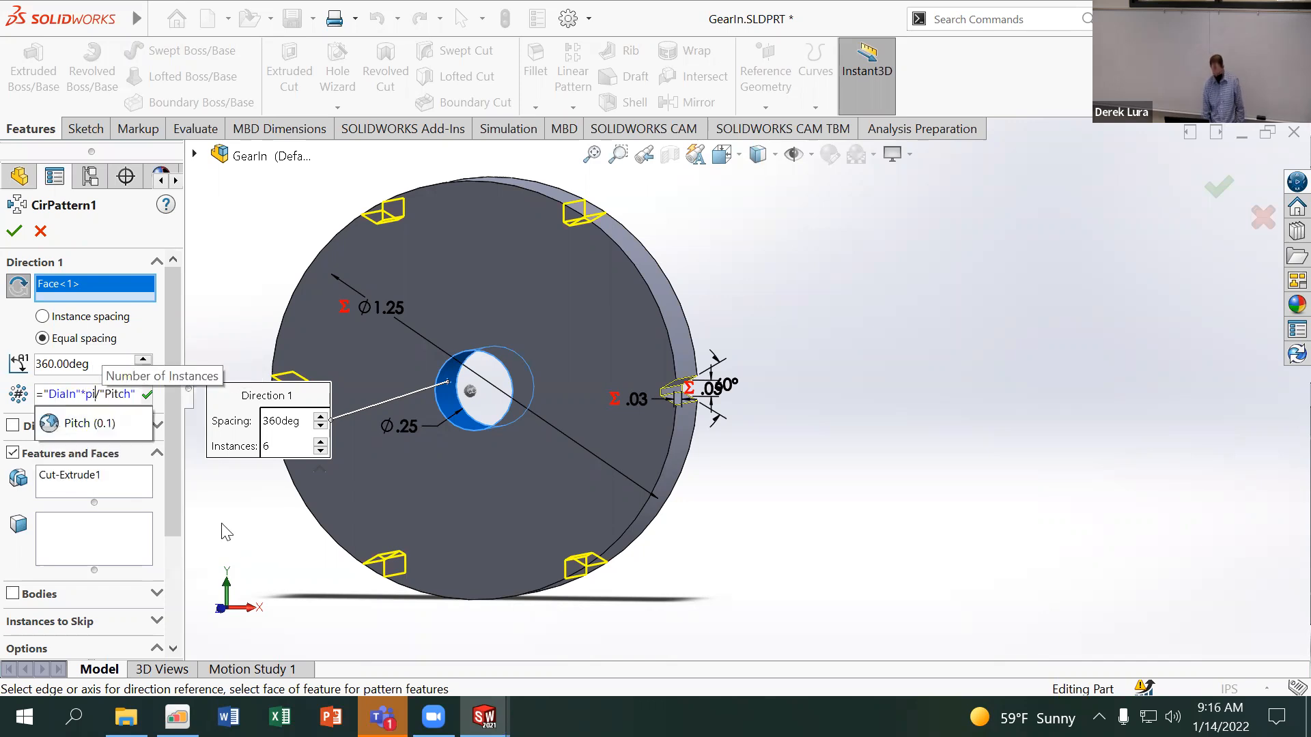
pyautogui.press('Return')
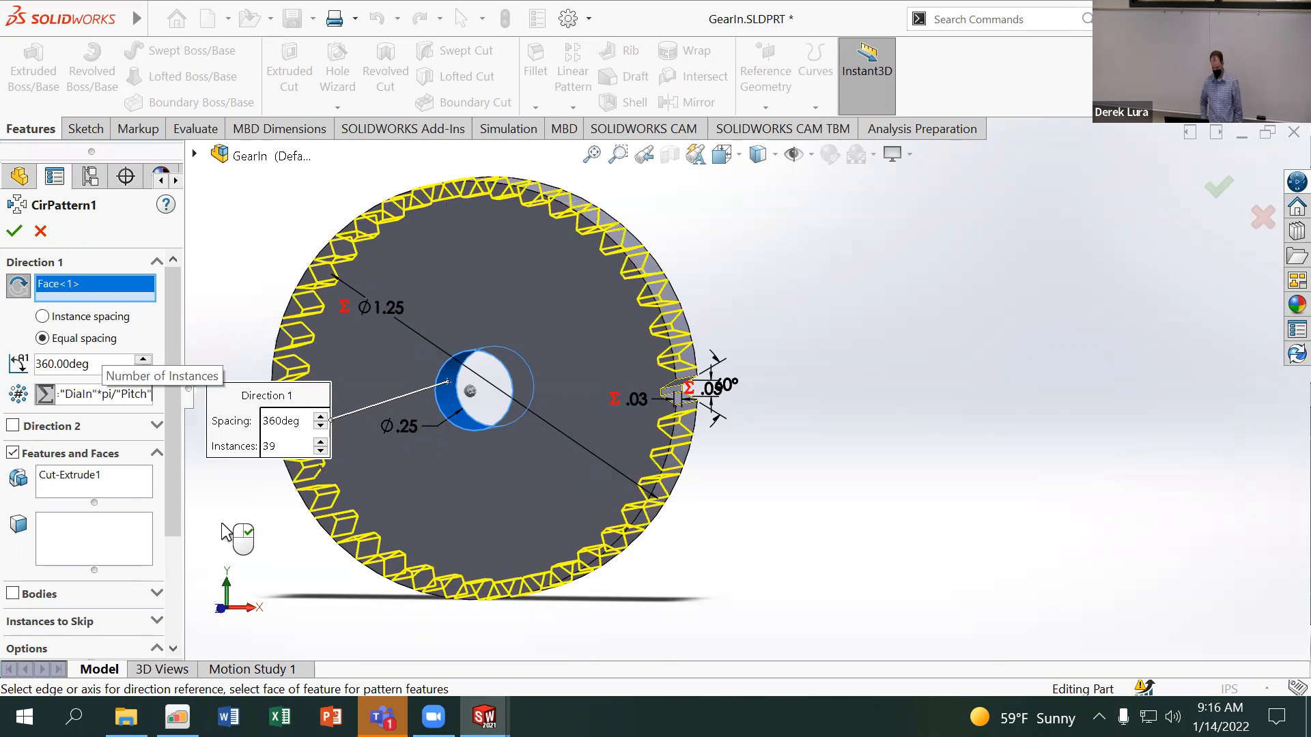
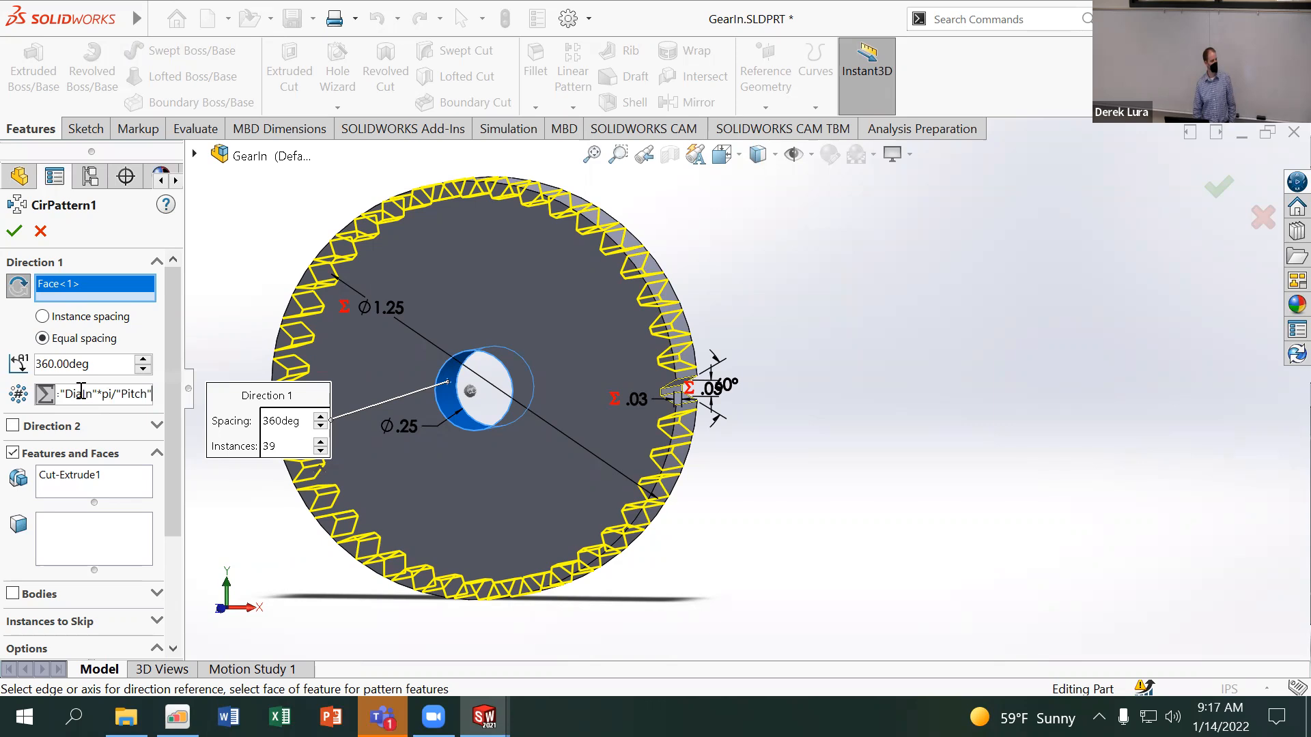
# Check the pattern's cut feature and axis face selections, complete the circular pattern, and save the GearIn part
pyautogui.click(88, 480)
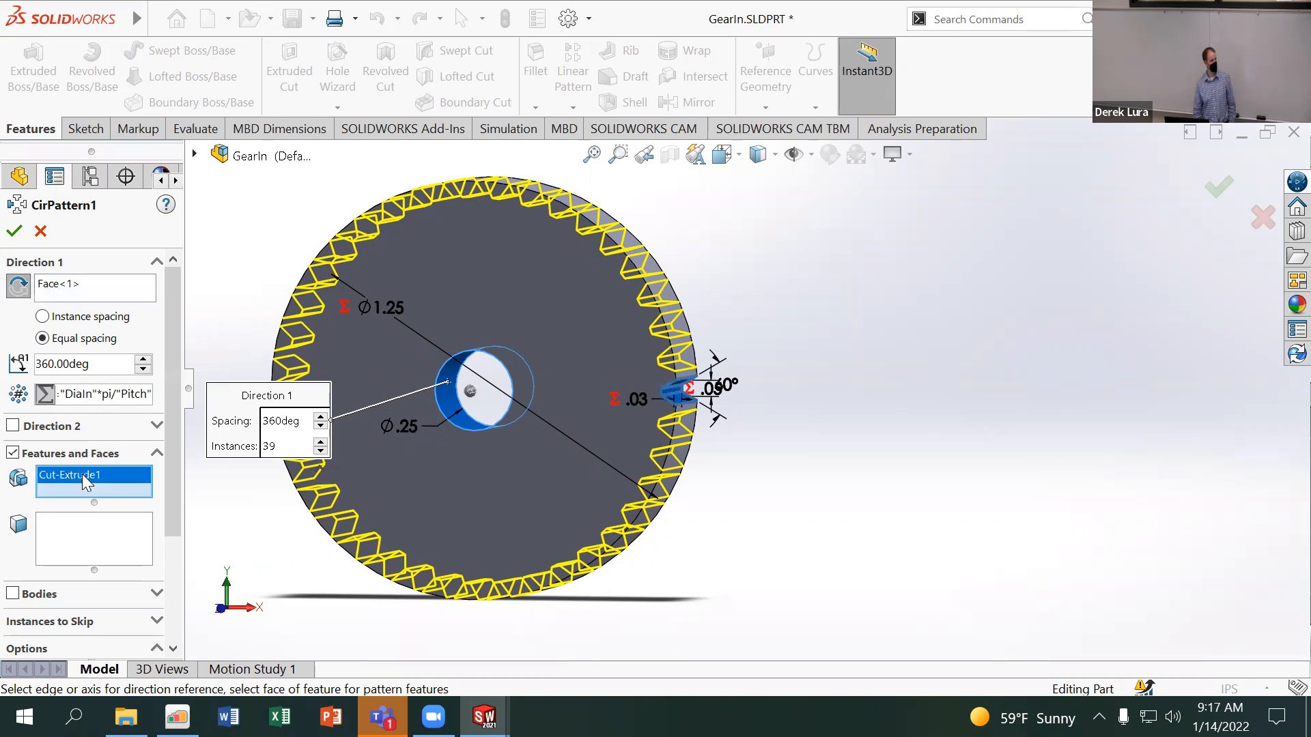
pyautogui.click(71, 292)
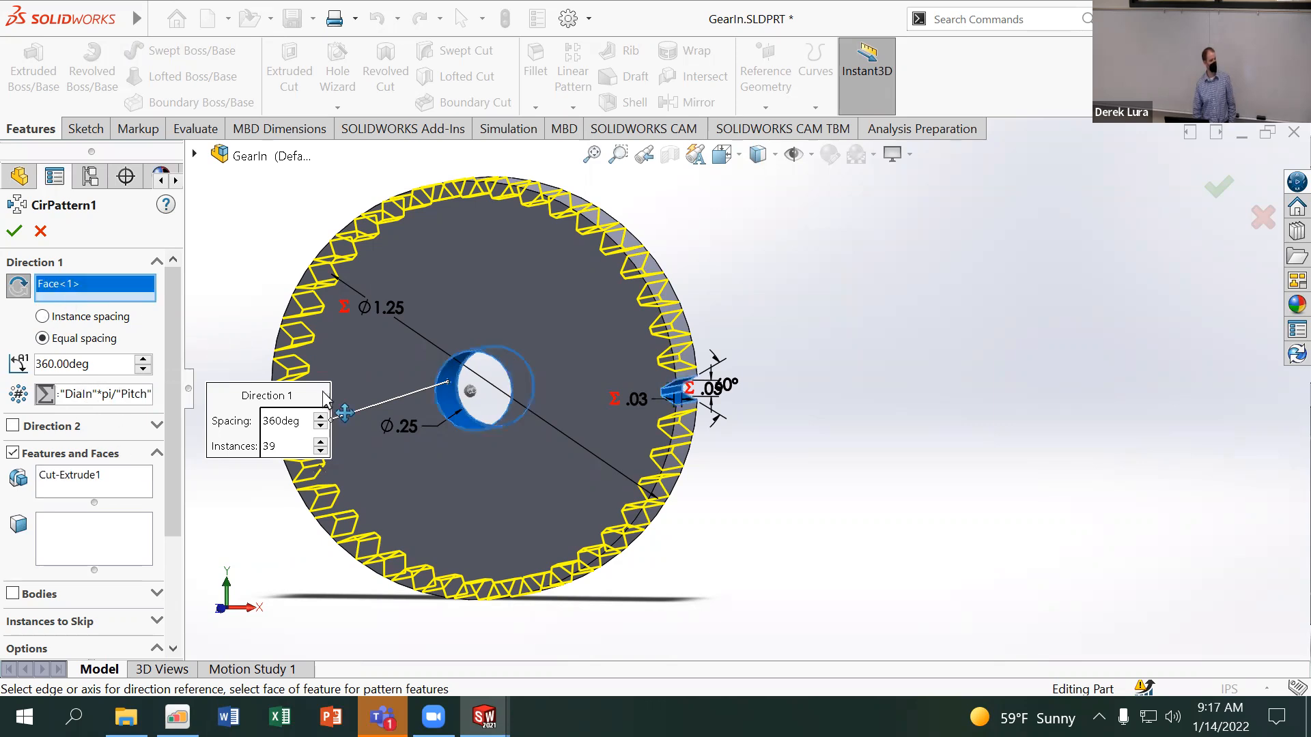
pyautogui.click(13, 234)
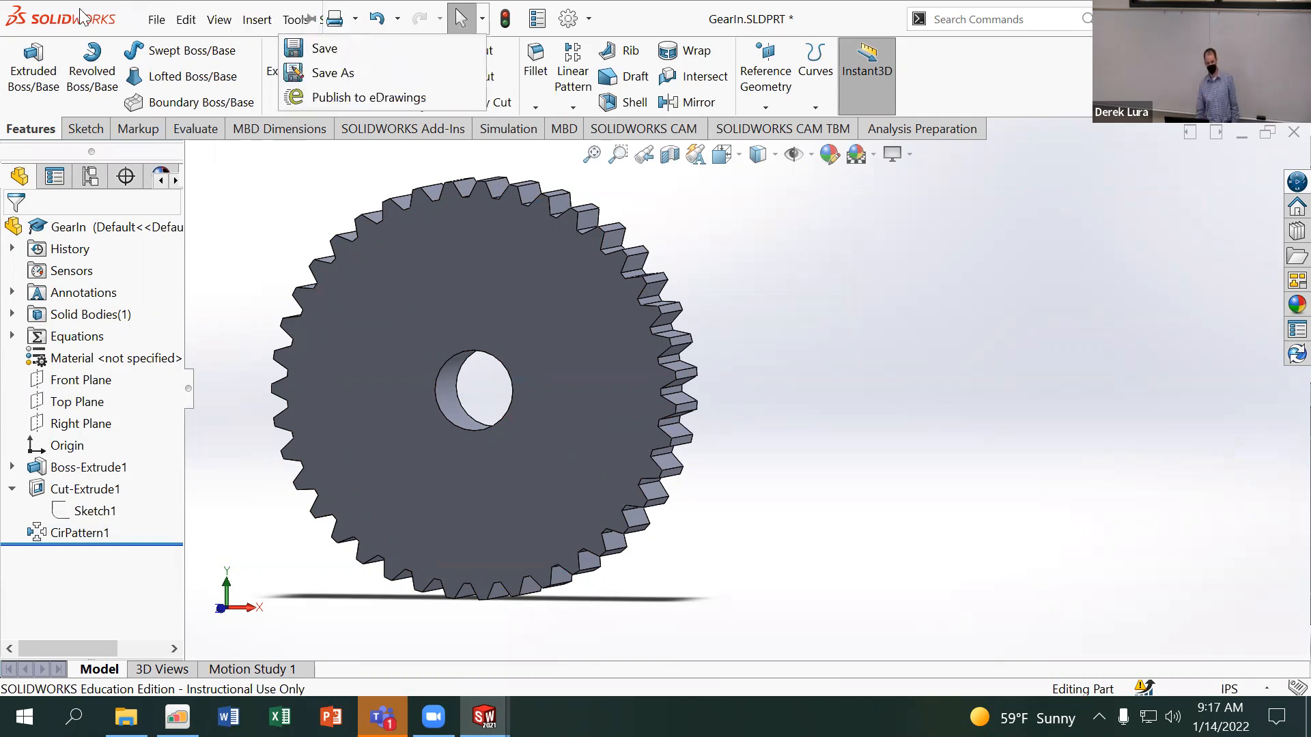
pyautogui.click(156, 19)
pyautogui.click(207, 243)
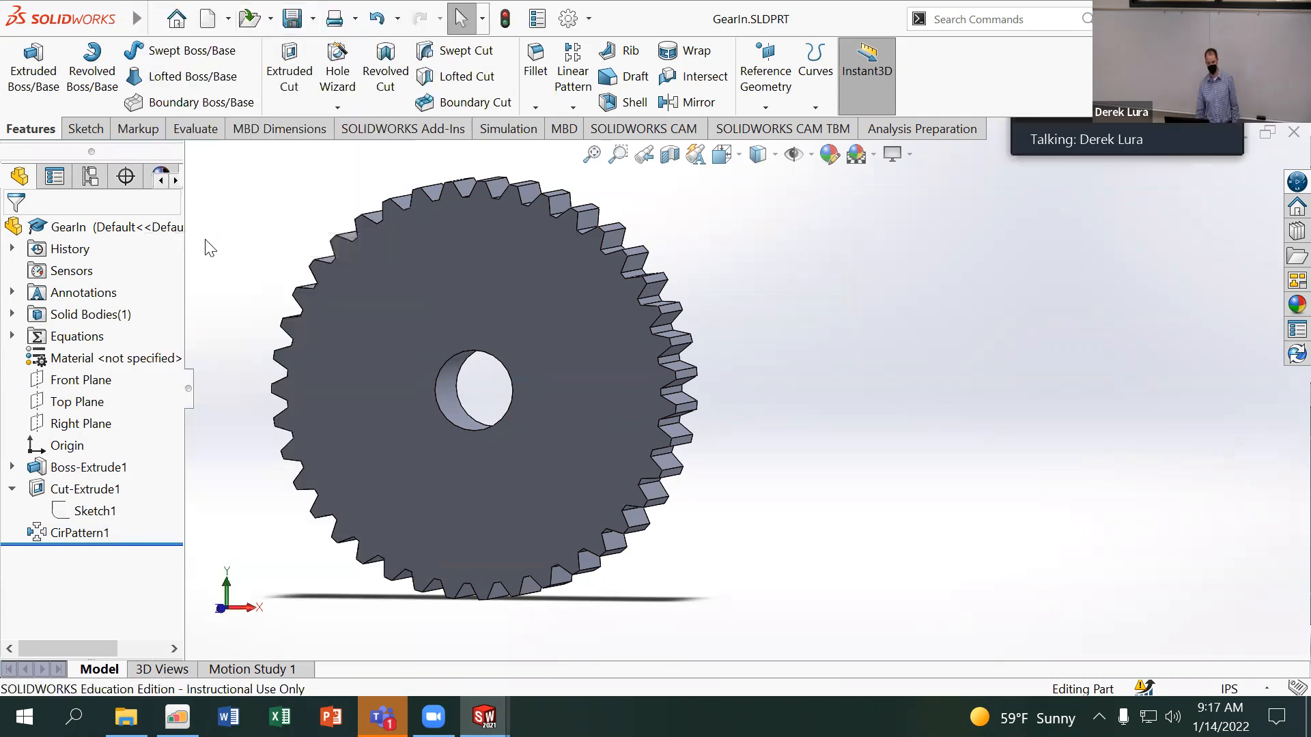
# Save the part under the new name GearOut.SLDPRT in the L01 Gears folder
pyautogui.click(141, 22)
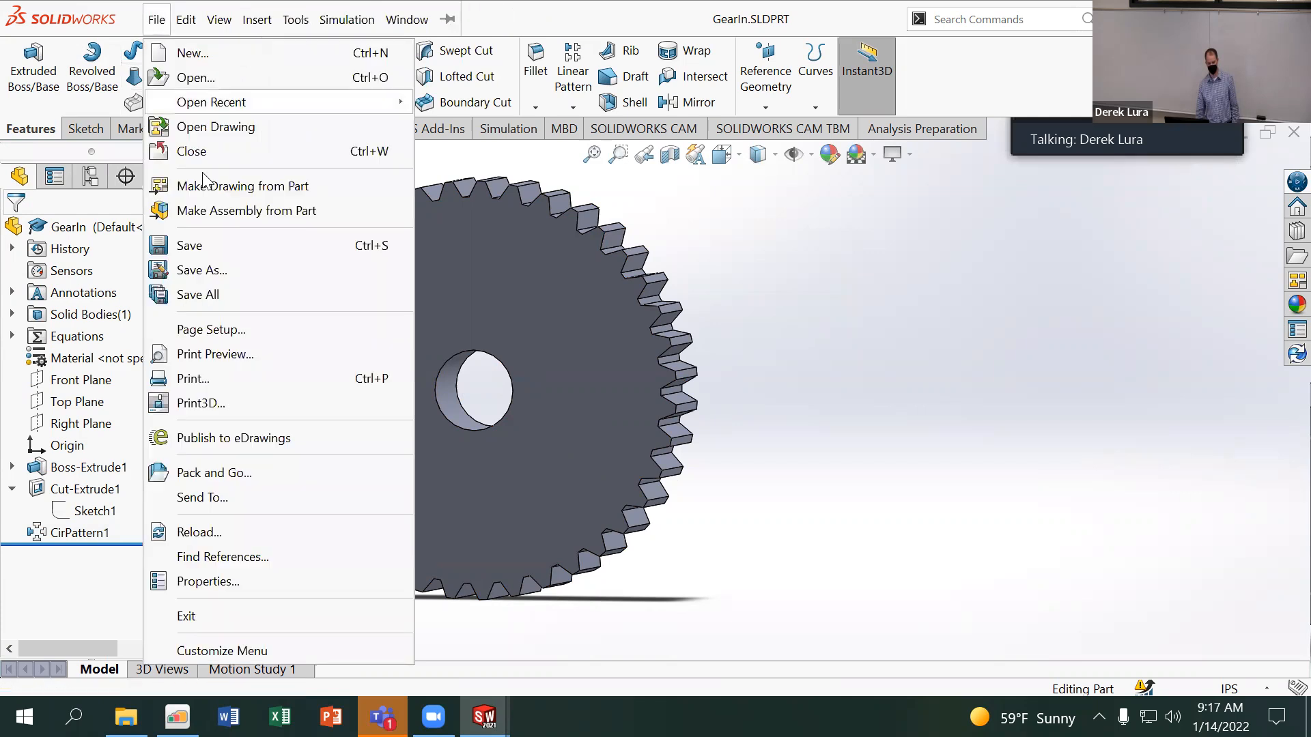
pyautogui.click(211, 267)
pyautogui.click(509, 365)
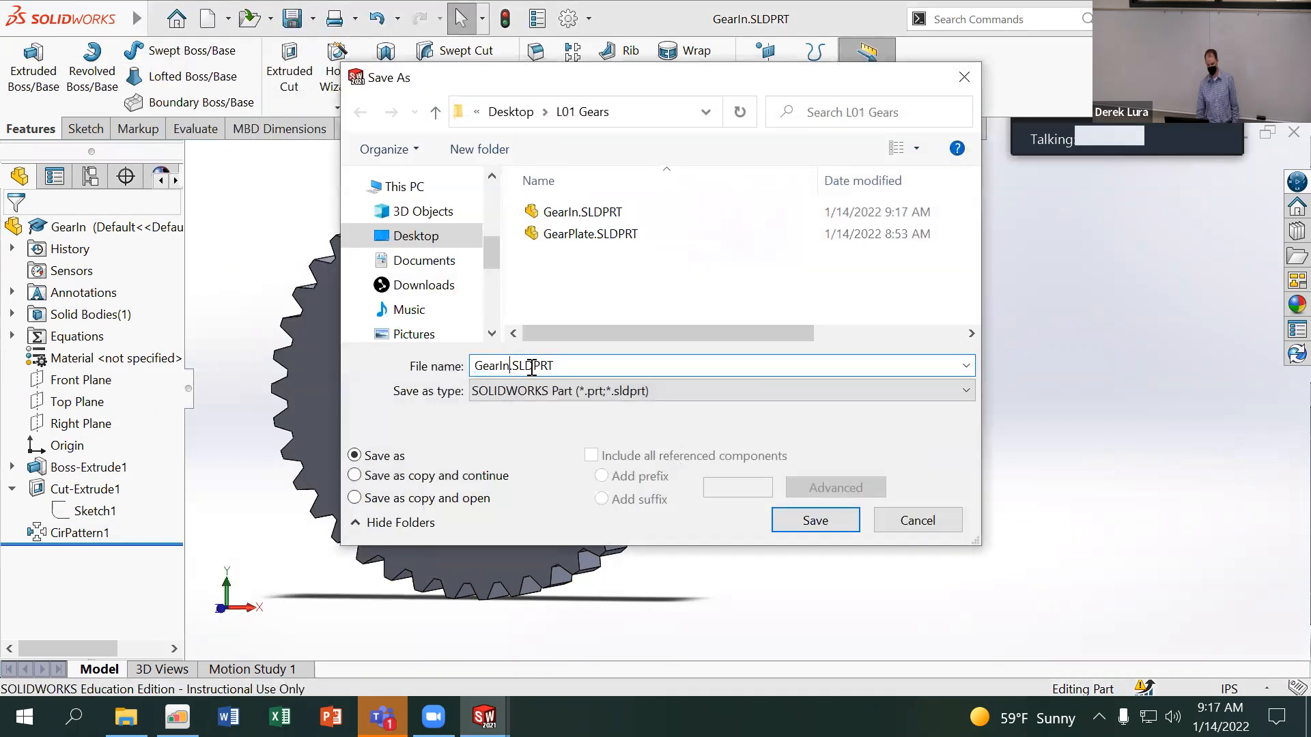
pyautogui.press('BackSpace')
pyautogui.press('BackSpace')
pyautogui.write('O')
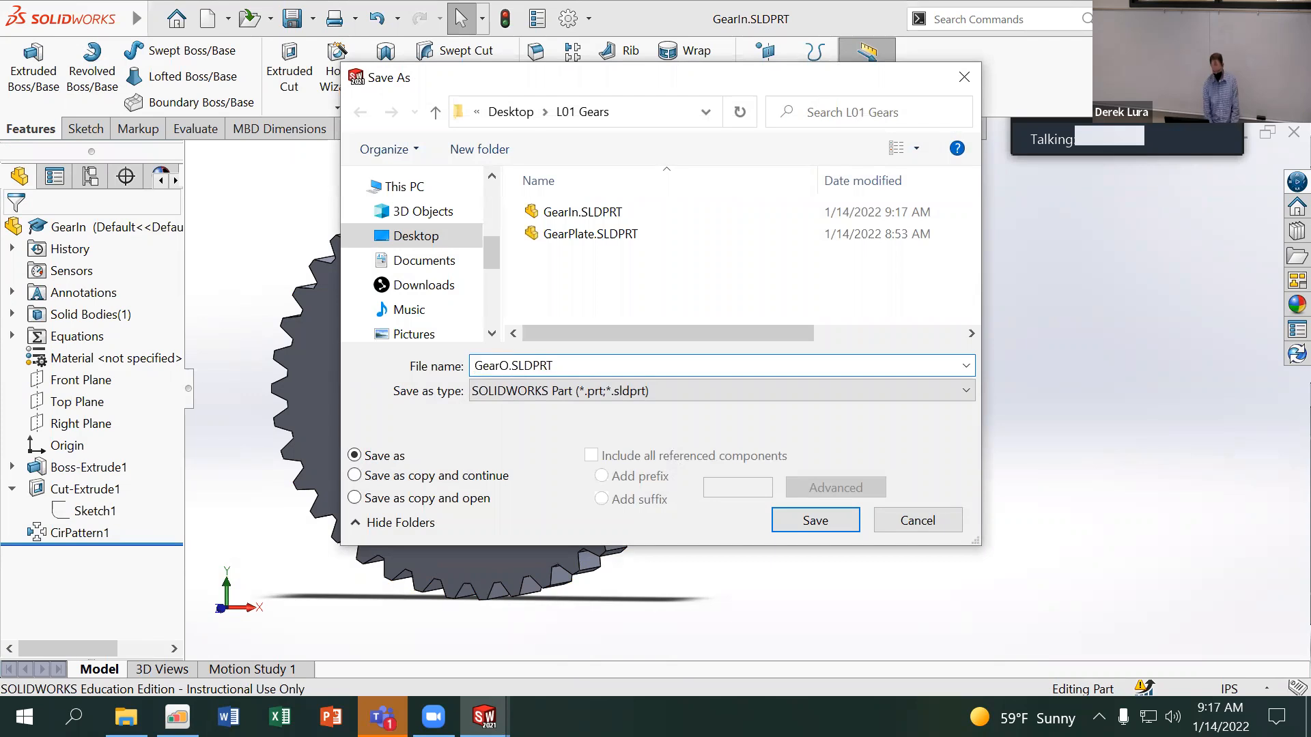
pyautogui.write('ut')
pyautogui.press('Return')
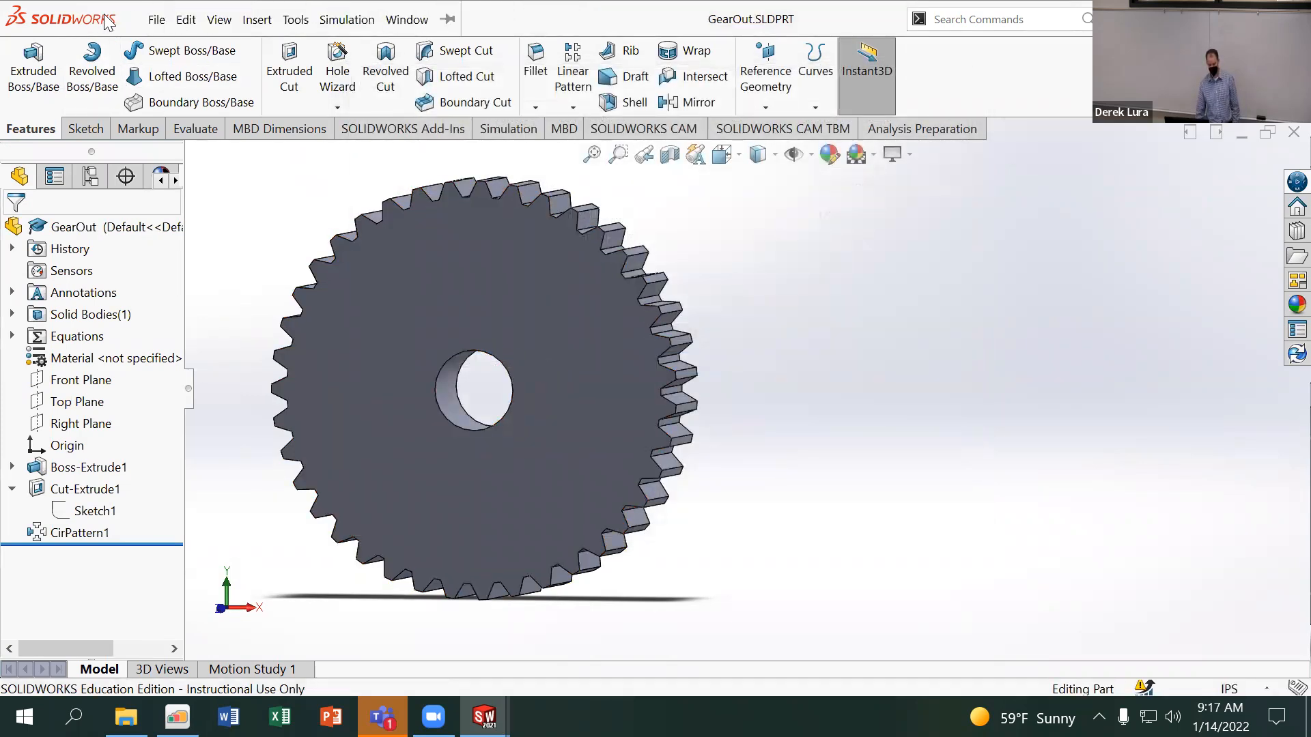
# Open GearOut's equations and enlarge and move the dialog so that all equations are shown
pyautogui.click(258, 19)
pyautogui.moveTo(296, 19)
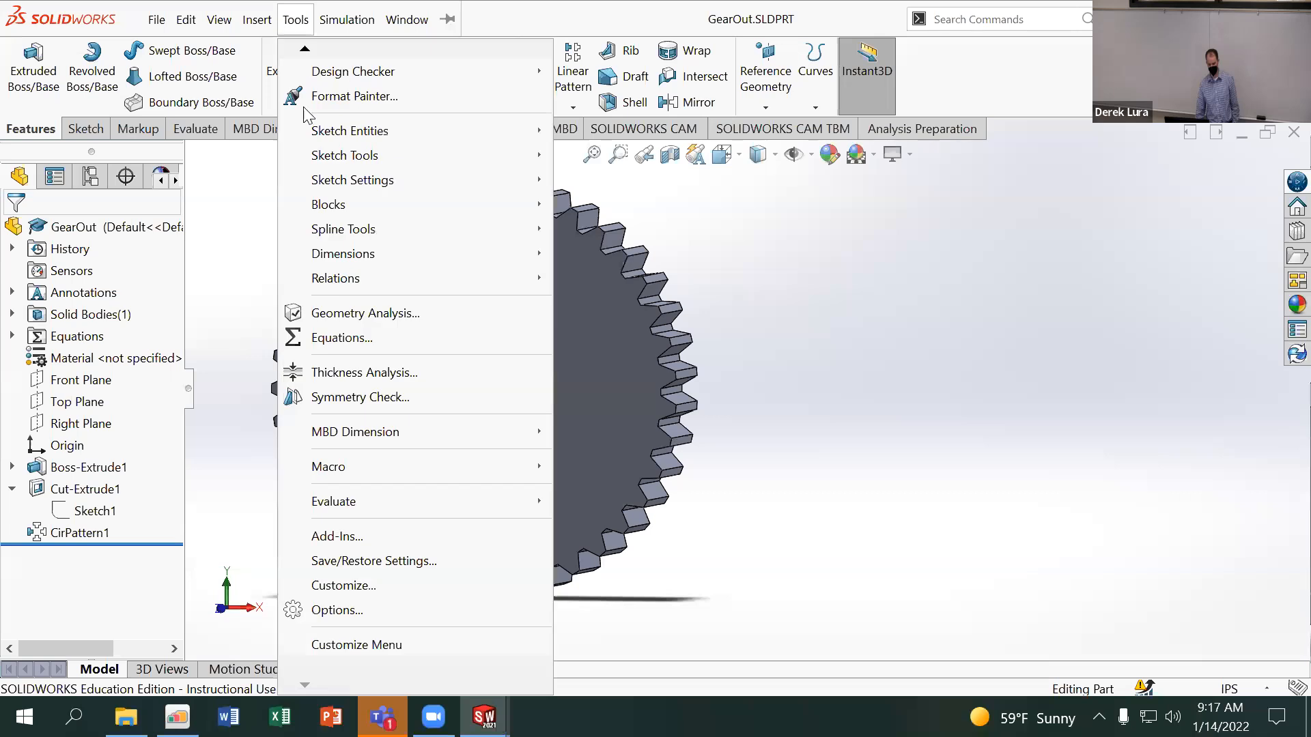
pyautogui.click(390, 345)
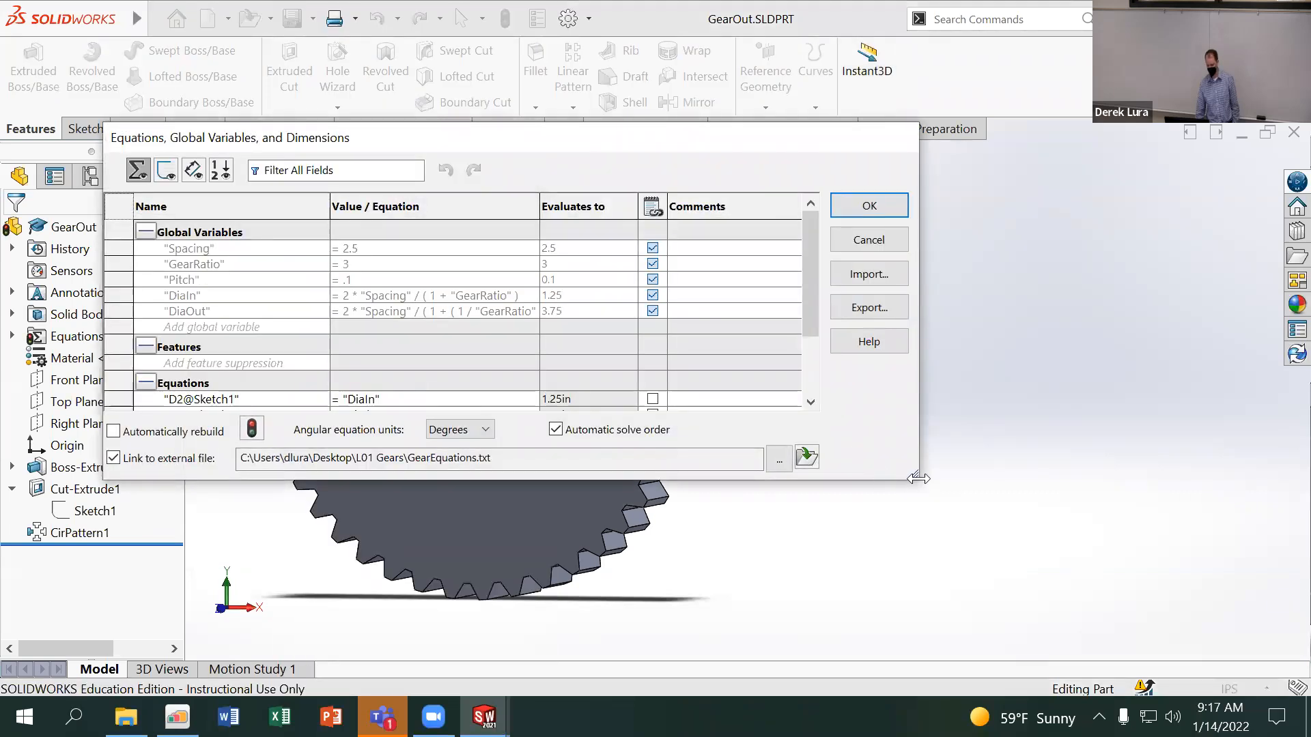
pyautogui.moveTo(918, 478); pyautogui.dragTo(914, 478)
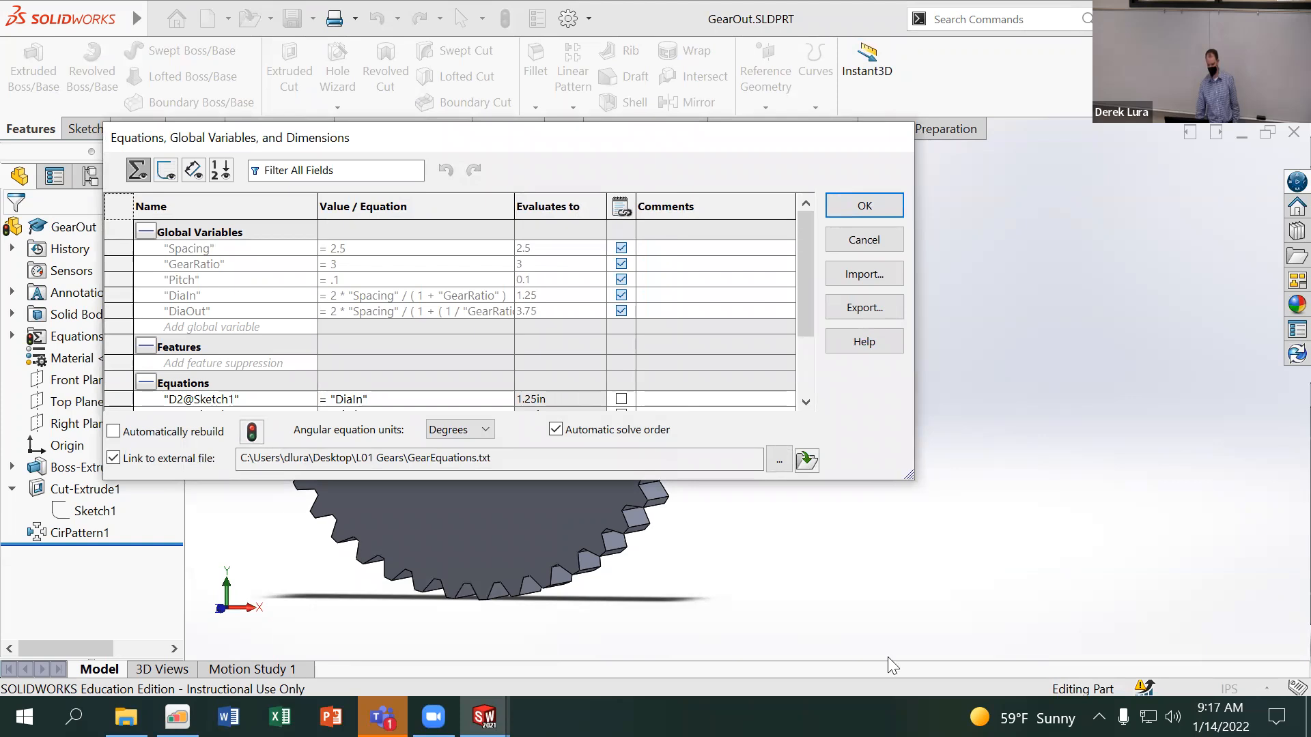
pyautogui.moveTo(891, 666); pyautogui.dragTo(903, 691)
pyautogui.moveTo(490, 139); pyautogui.dragTo(543, 17)
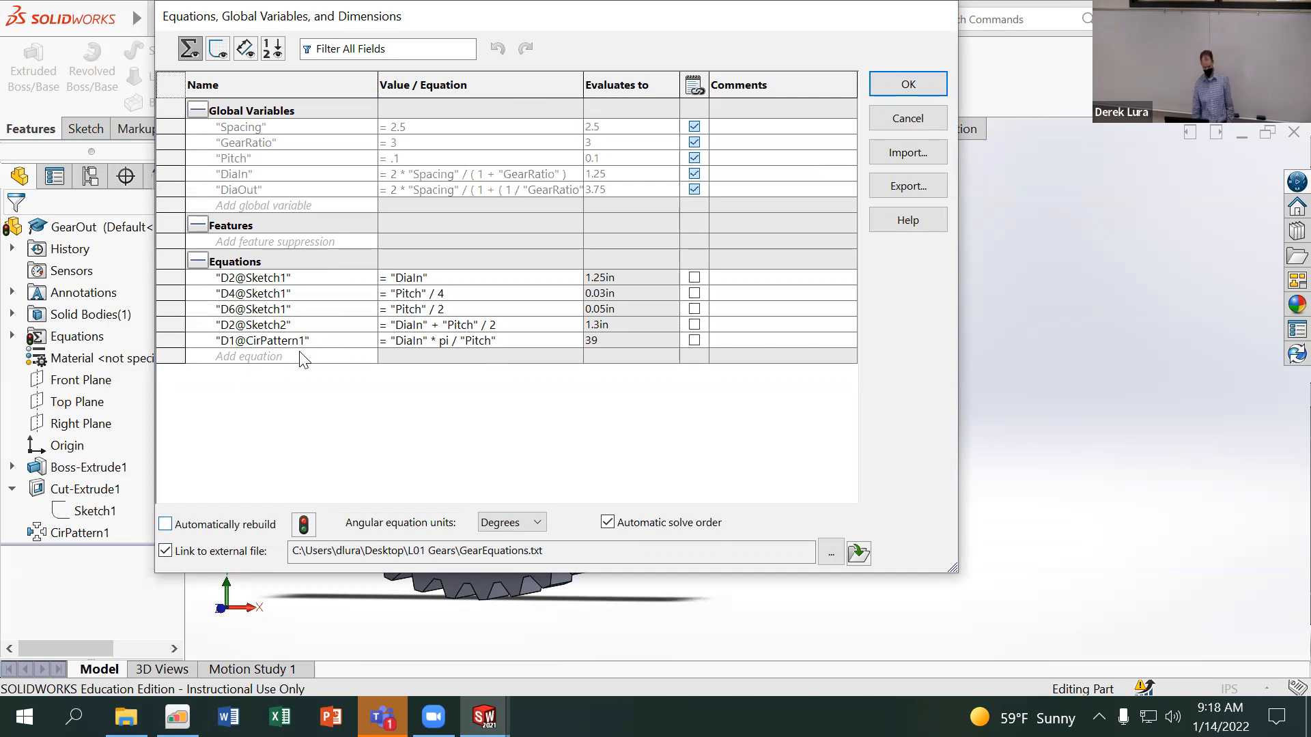
# Change the "D2@Sketch1" equation to "DiaOut" and the "D2@Sketch2" equation to "DiaOut" + "Pitch" / 2
pyautogui.click(425, 276)
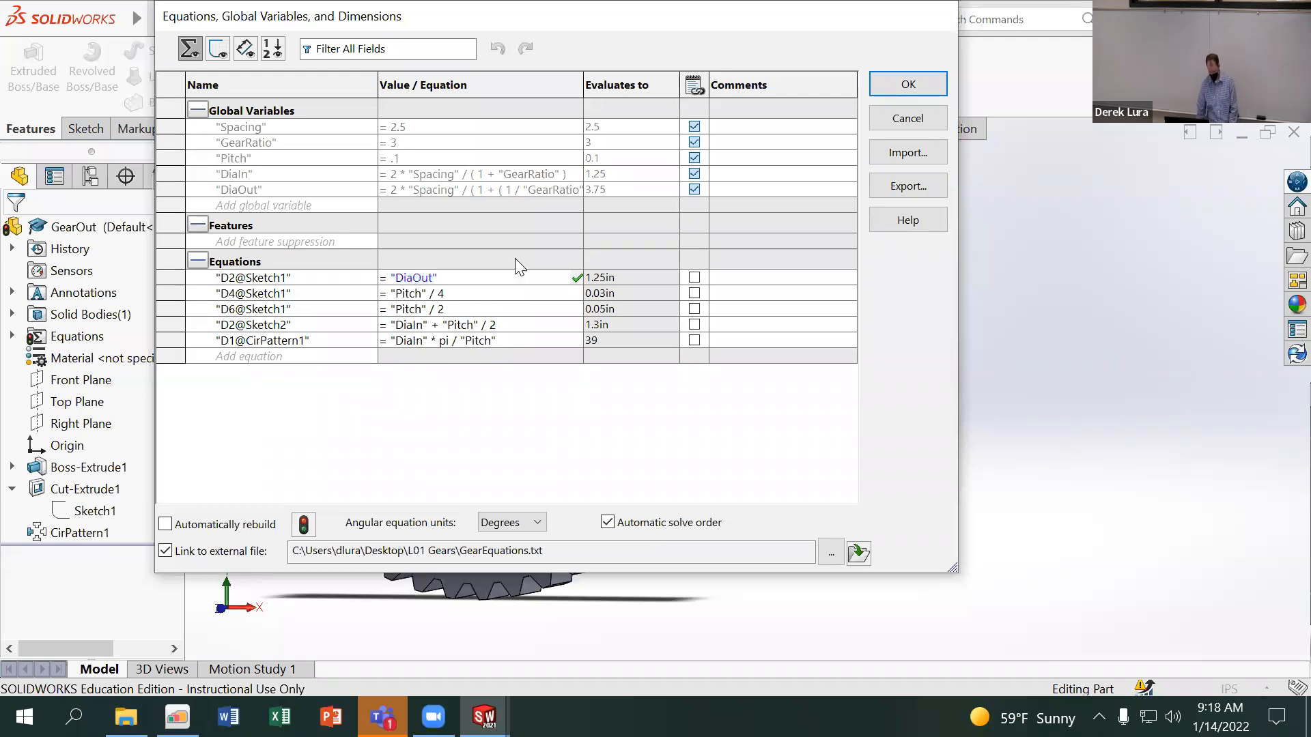
pyautogui.click(424, 324)
pyautogui.press('BackSpace')
pyautogui.press('BackSpace')
pyautogui.write('Out')
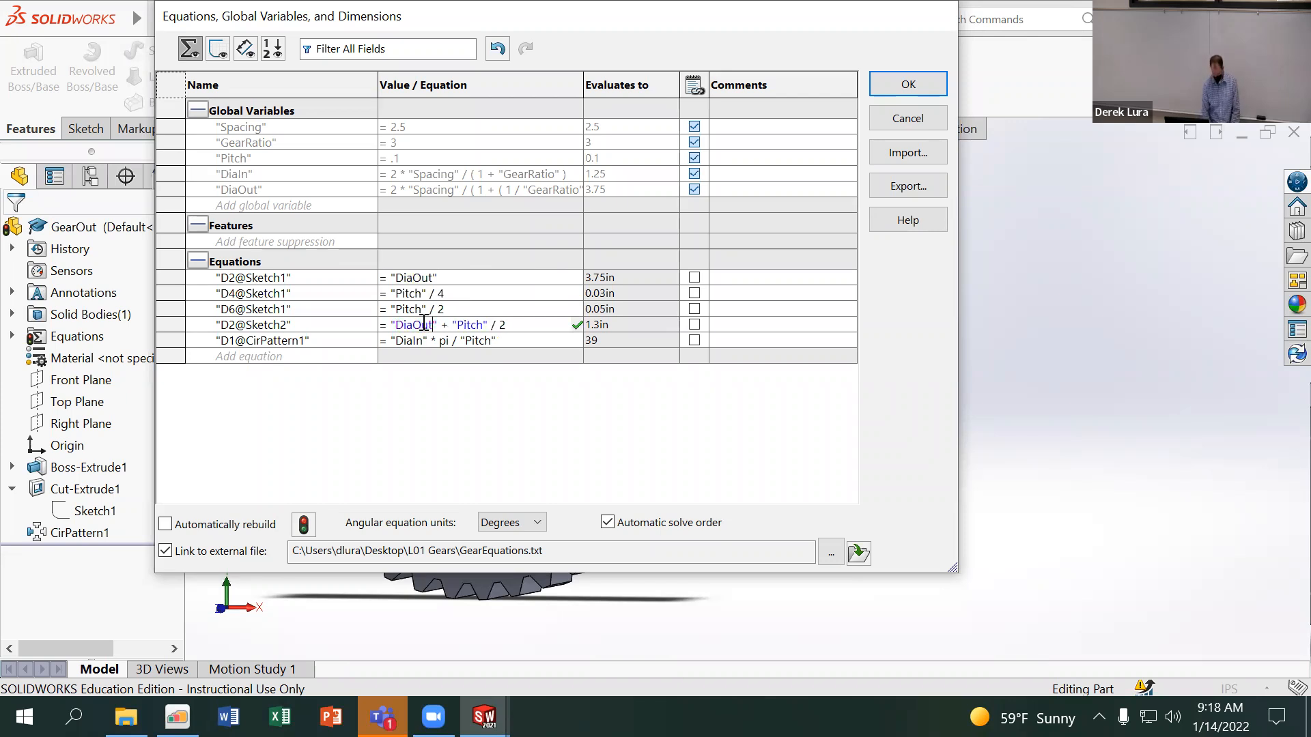
# Change the "D1@CirPattern1" equation to "DiaOut" * pi / "Pitch" and apply the equation changes to the part
pyautogui.click(424, 341)
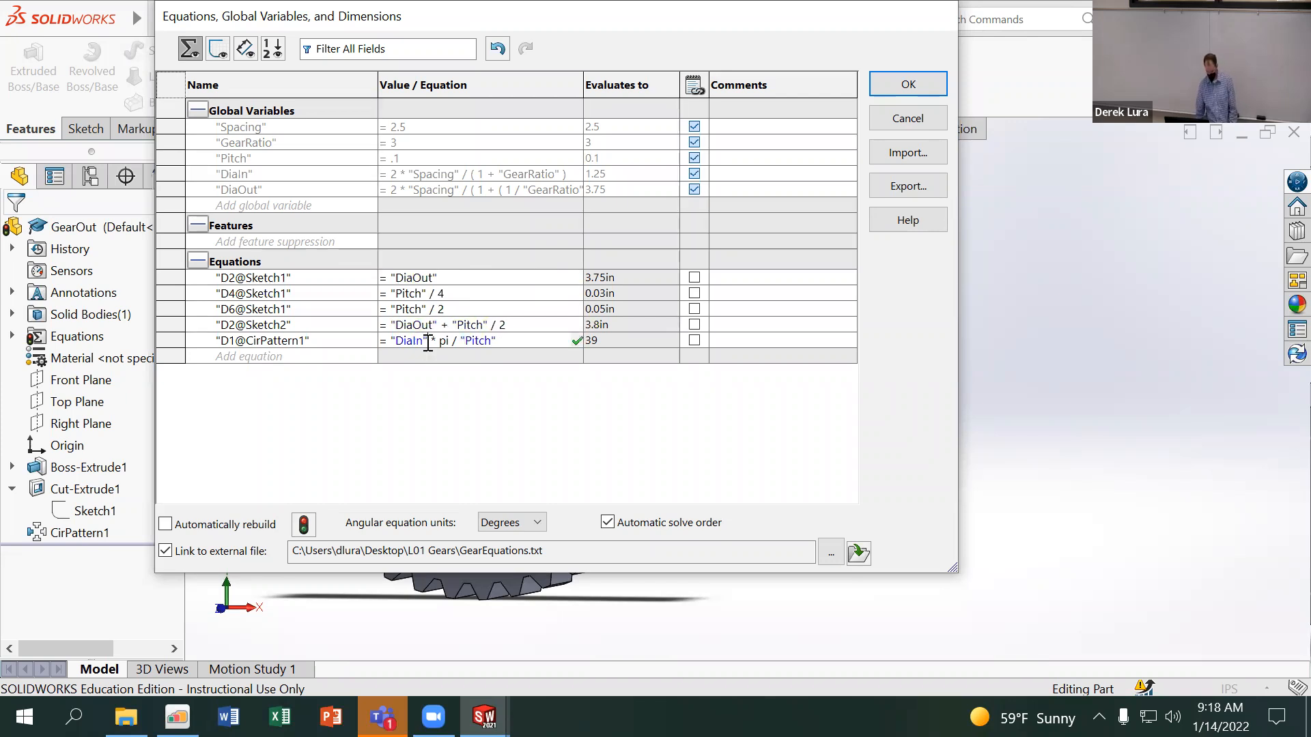
pyautogui.press('BackSpace')
pyautogui.press('BackSpace')
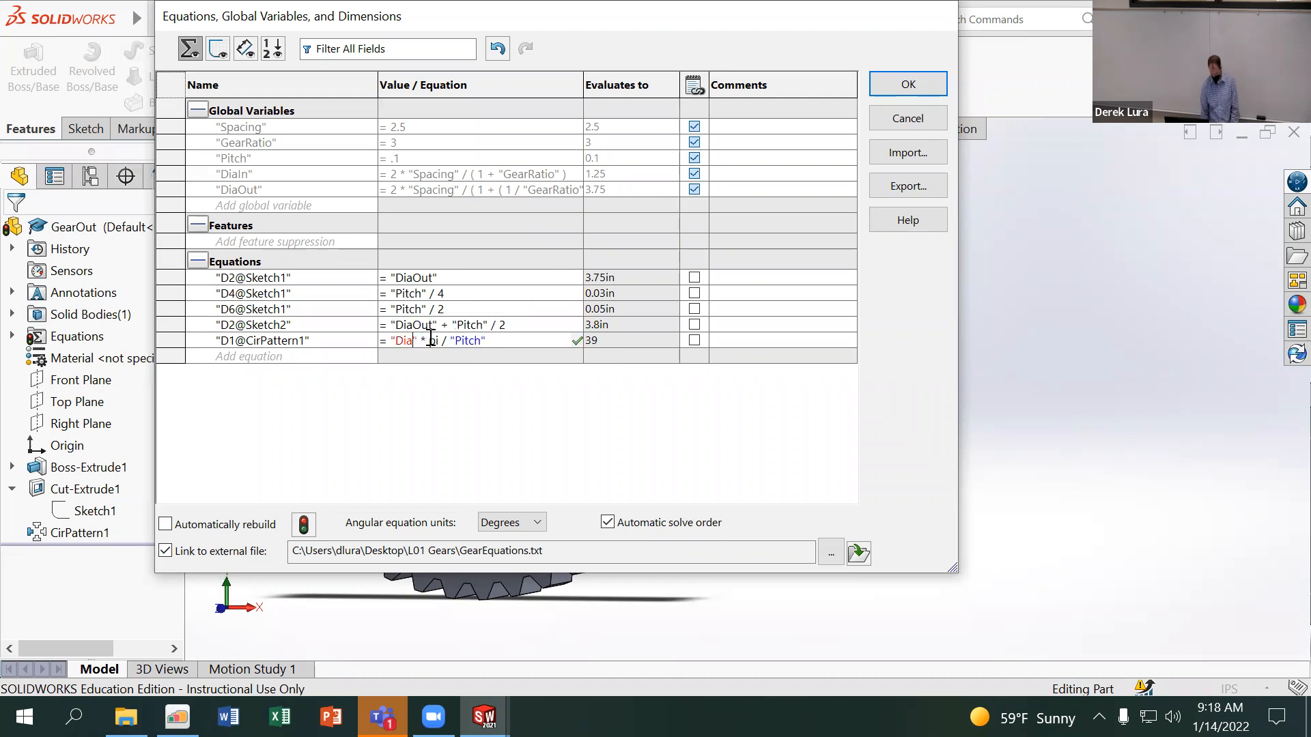
pyautogui.write('Out')
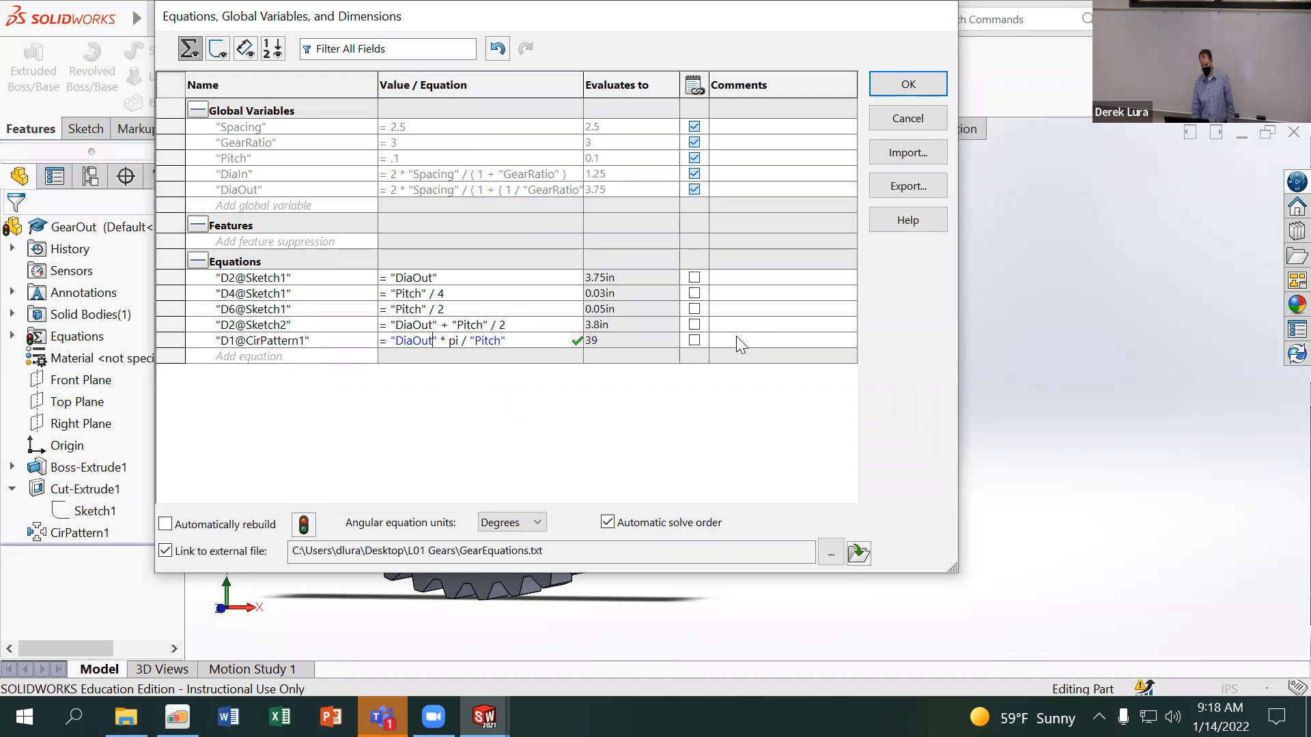
pyautogui.click(888, 83)
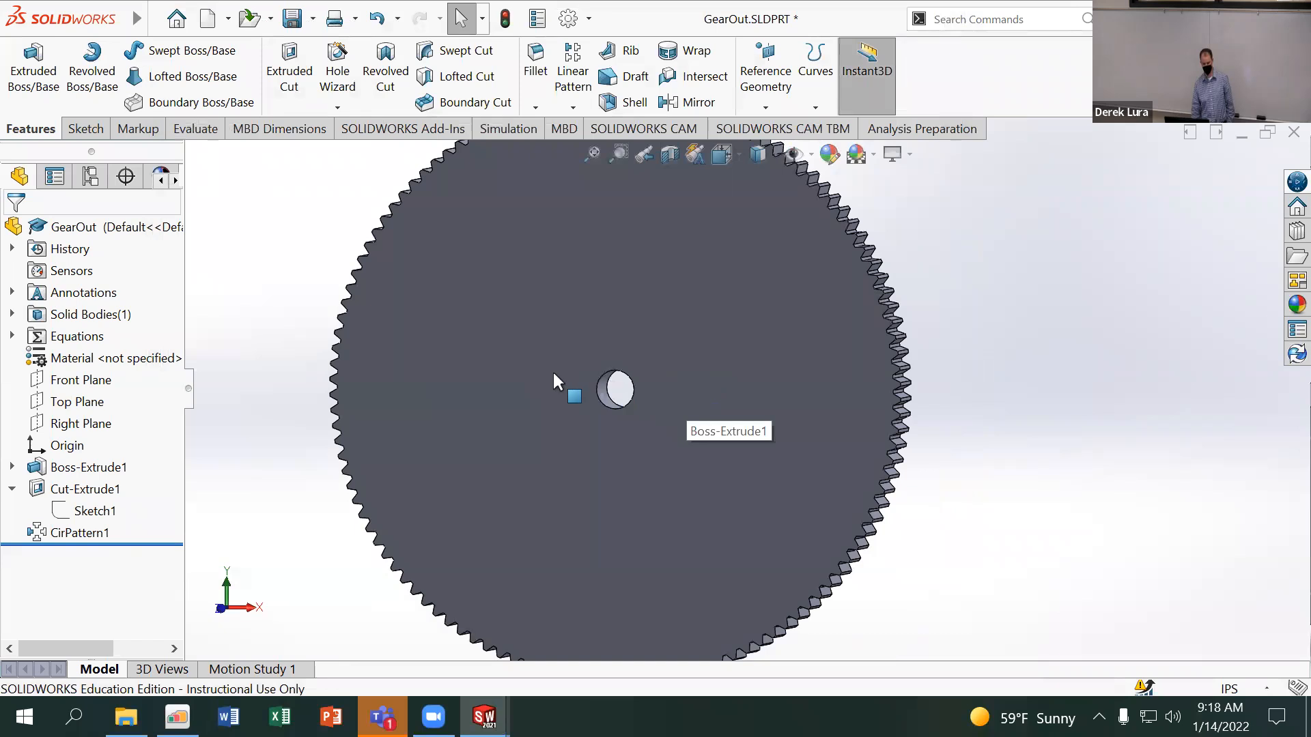
# Save the GearOut part with its updated equations
pyautogui.scroll(3, 552, 370)
pyautogui.moveTo(416, 255); pyautogui.dragTo(393, 271, button='middle')
pyautogui.click(158, 21)
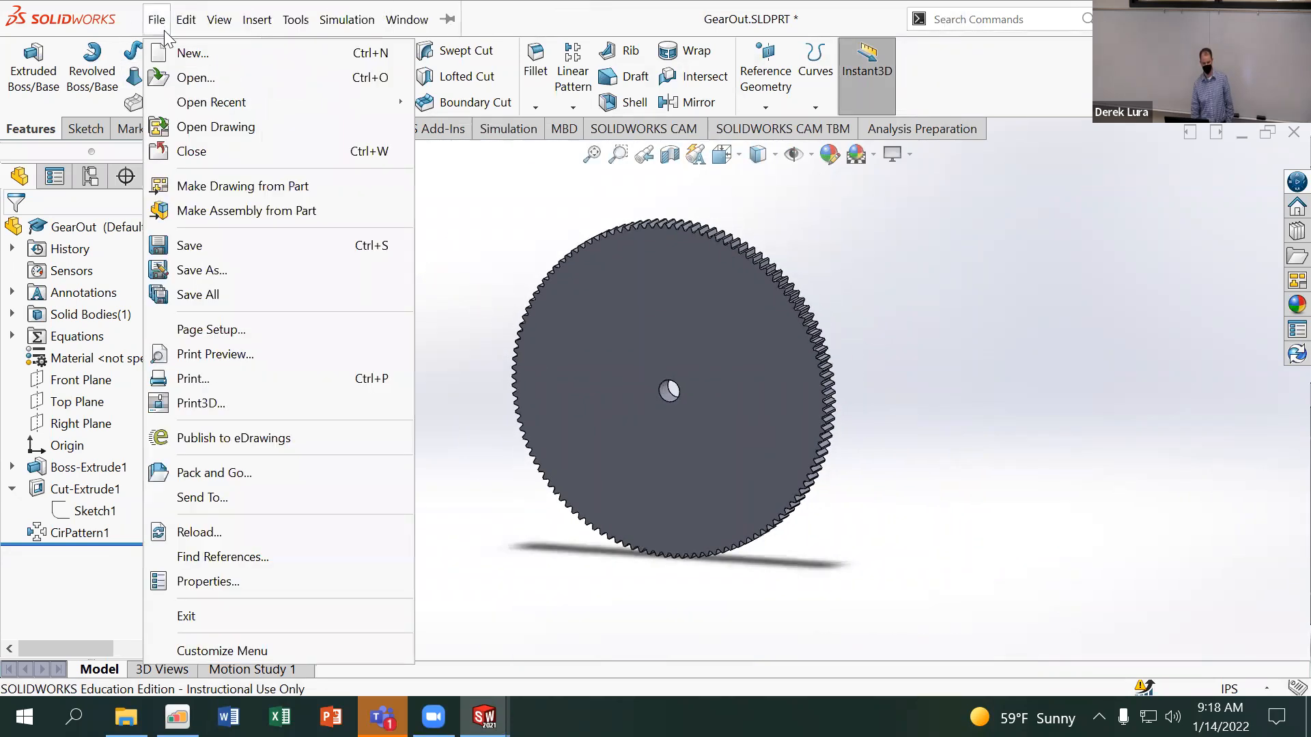
pyautogui.click(287, 246)
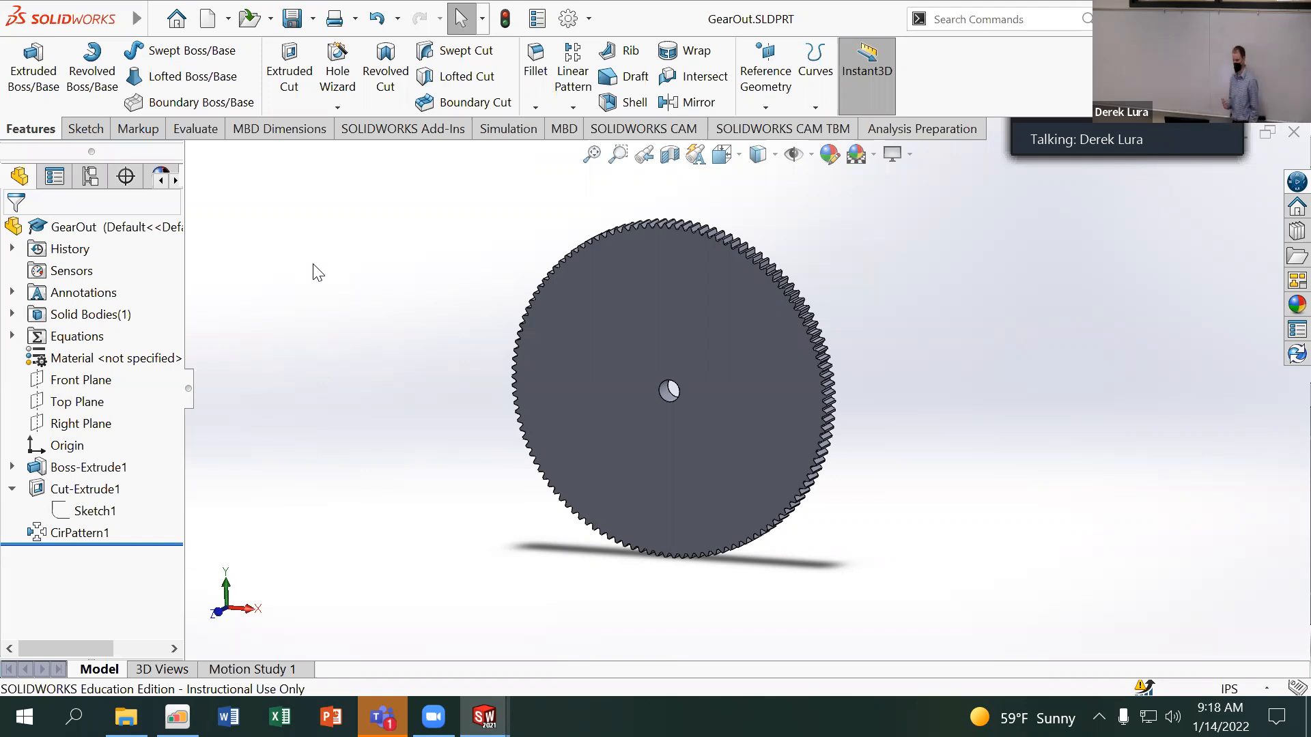
pyautogui.moveTo(702, 236); pyautogui.dragTo(685, 286, button='middle')
pyautogui.scroll(-4, 796, 332)
pyautogui.scroll(2, 797, 334)
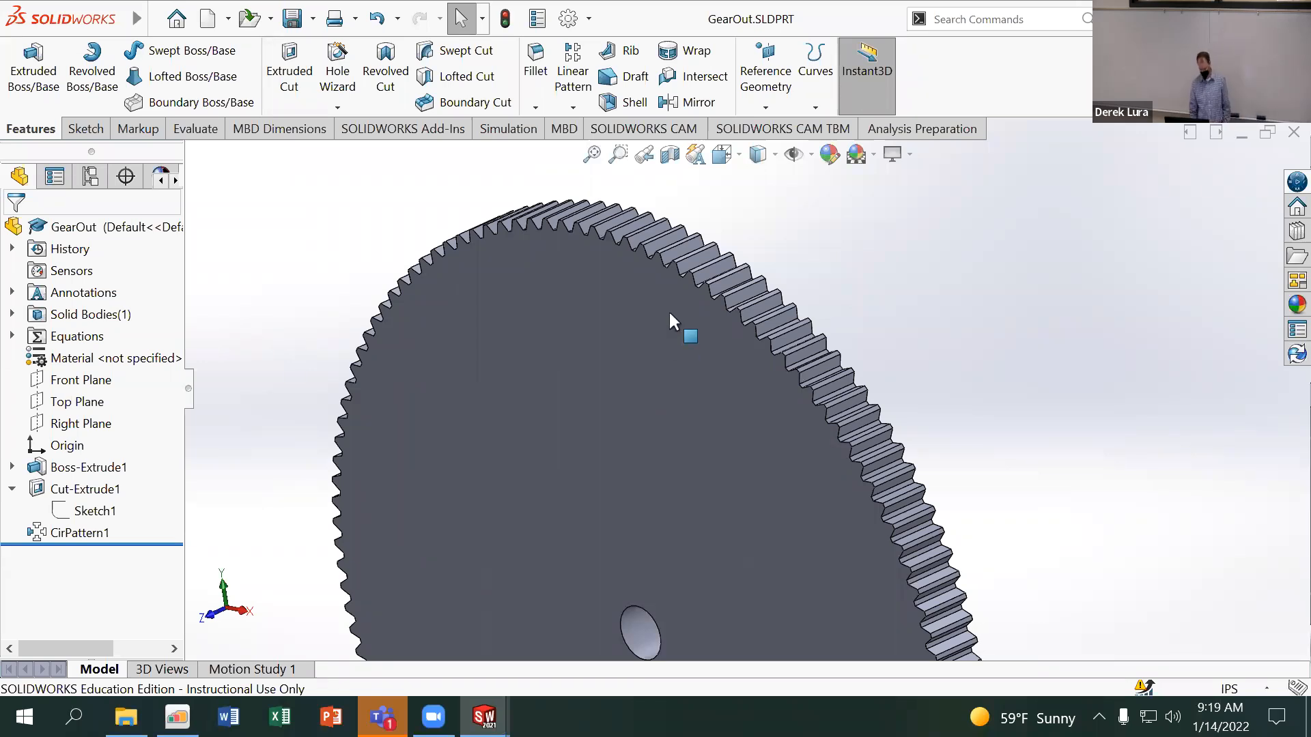
pyautogui.scroll(4, 602, 373)
pyautogui.moveTo(622, 422); pyautogui.dragTo(625, 527, button='middle')
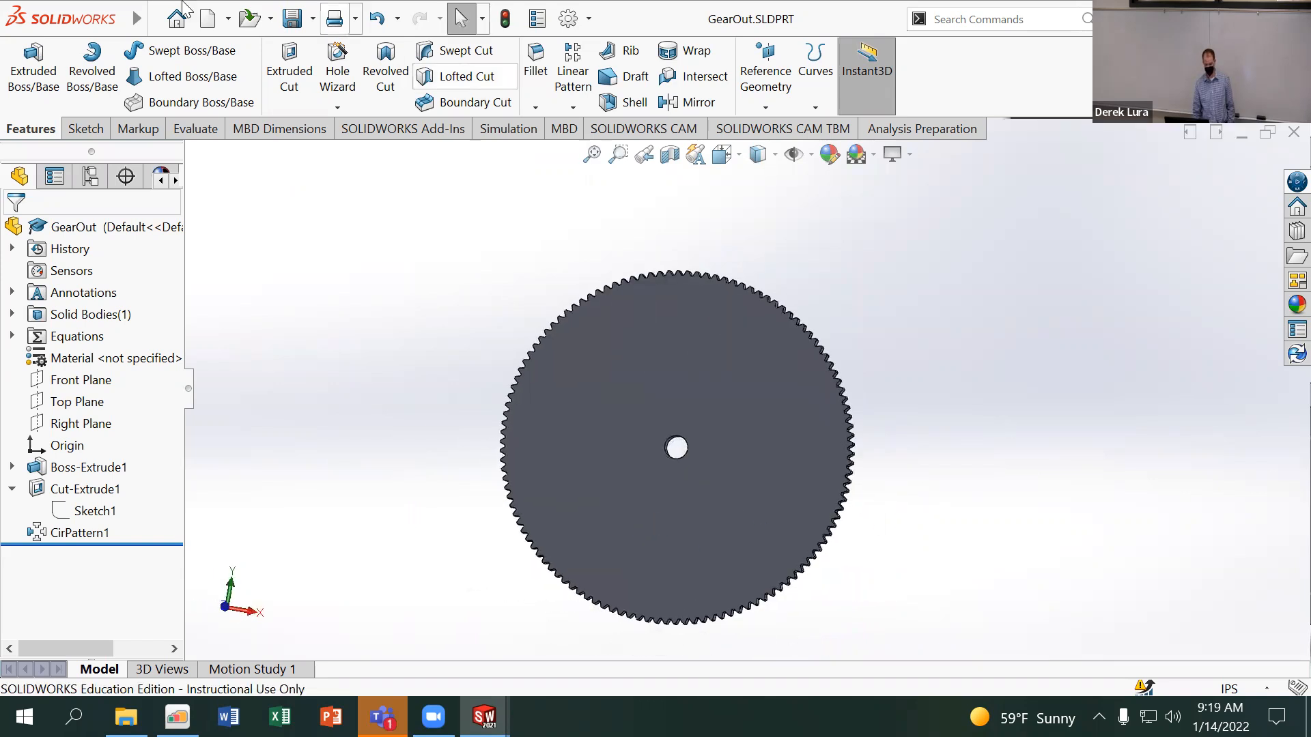
# Create a new assembly document and place GearPlate at its origin as the first component
pyautogui.moveTo(135, 11)
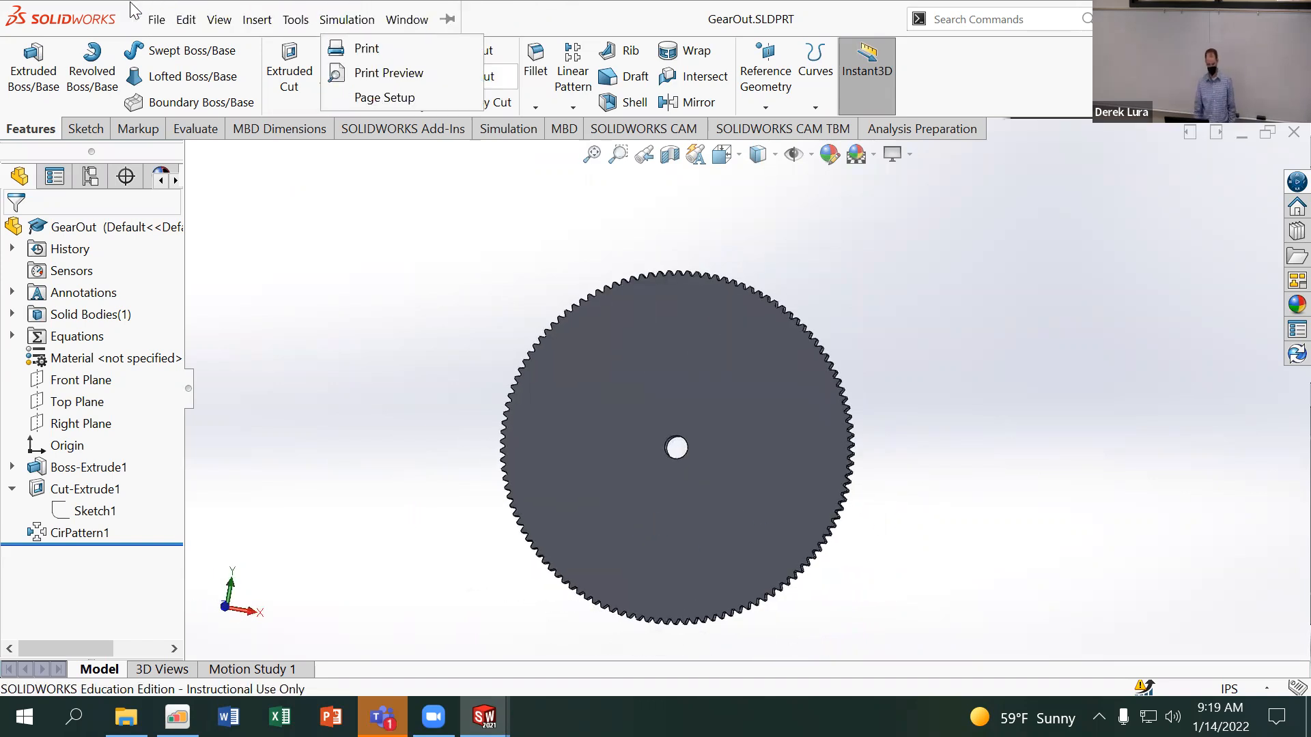
pyautogui.click(152, 24)
pyautogui.click(152, 25)
pyautogui.click(155, 21)
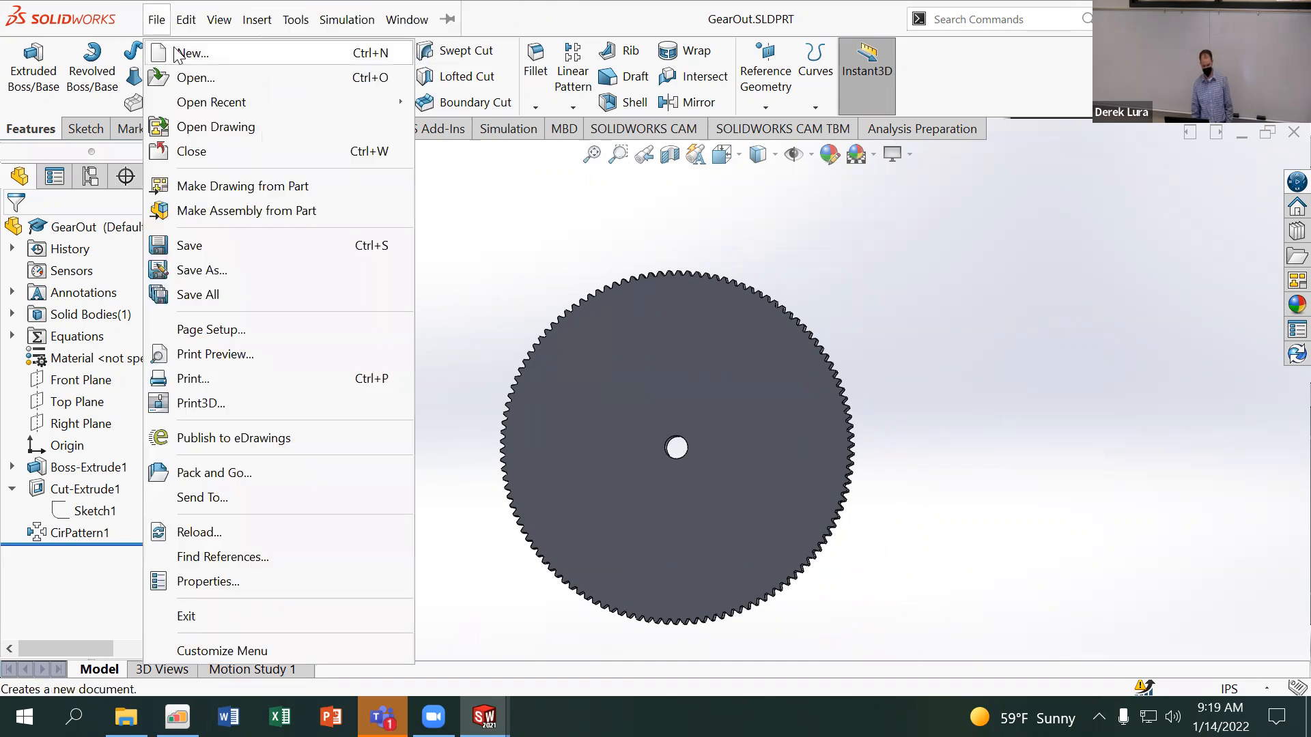
pyautogui.click(179, 54)
pyautogui.click(605, 273)
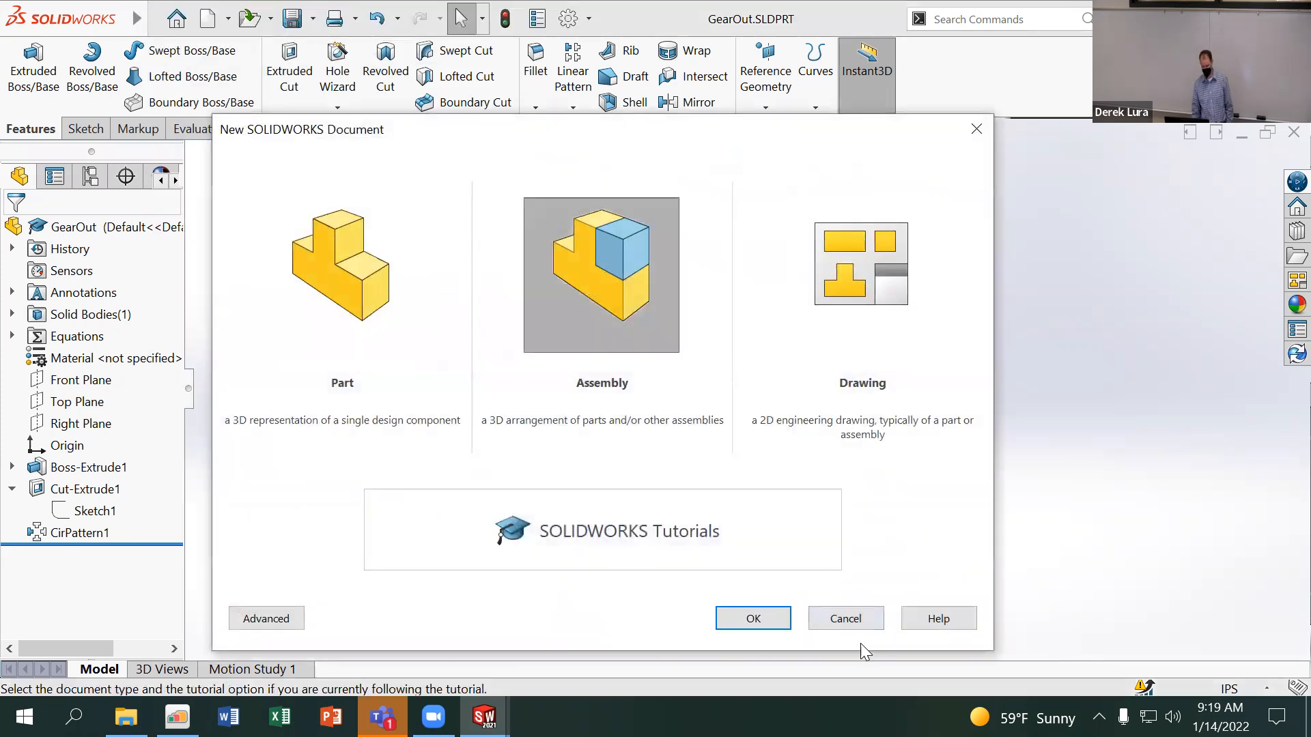
pyautogui.click(736, 617)
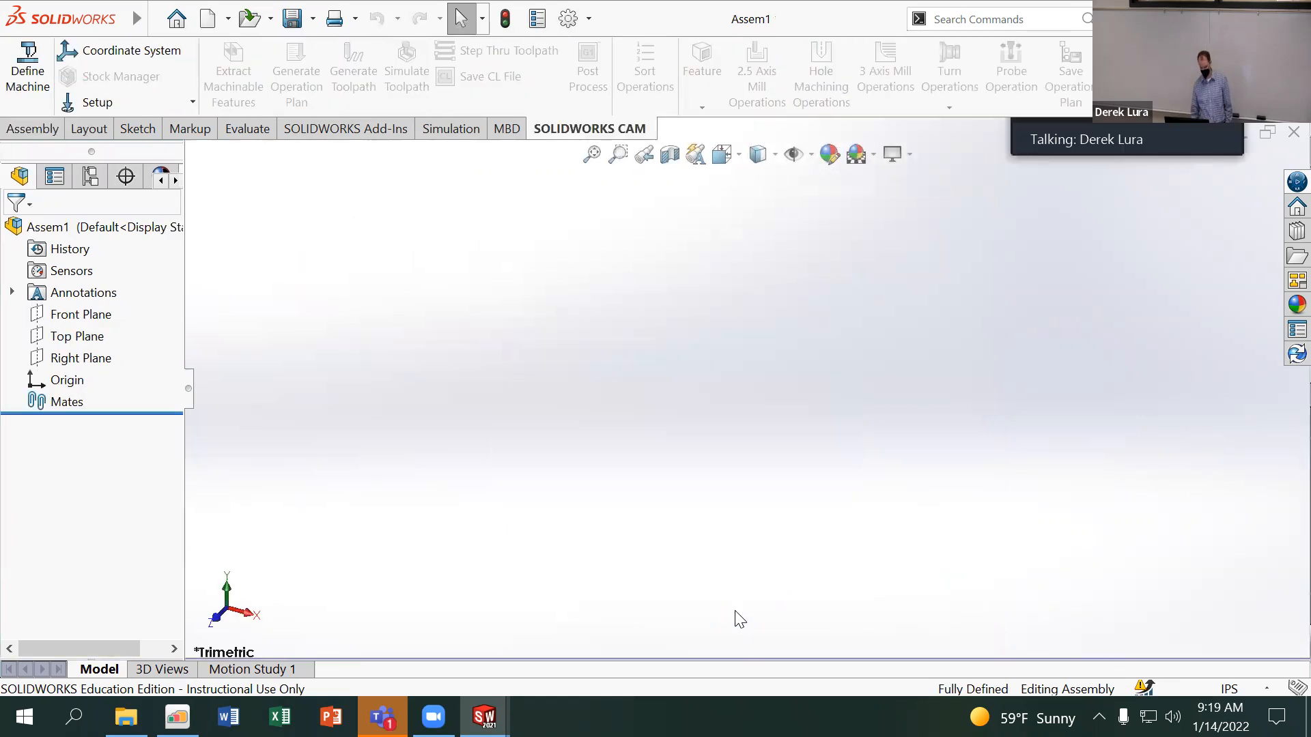
pyautogui.click(60, 486)
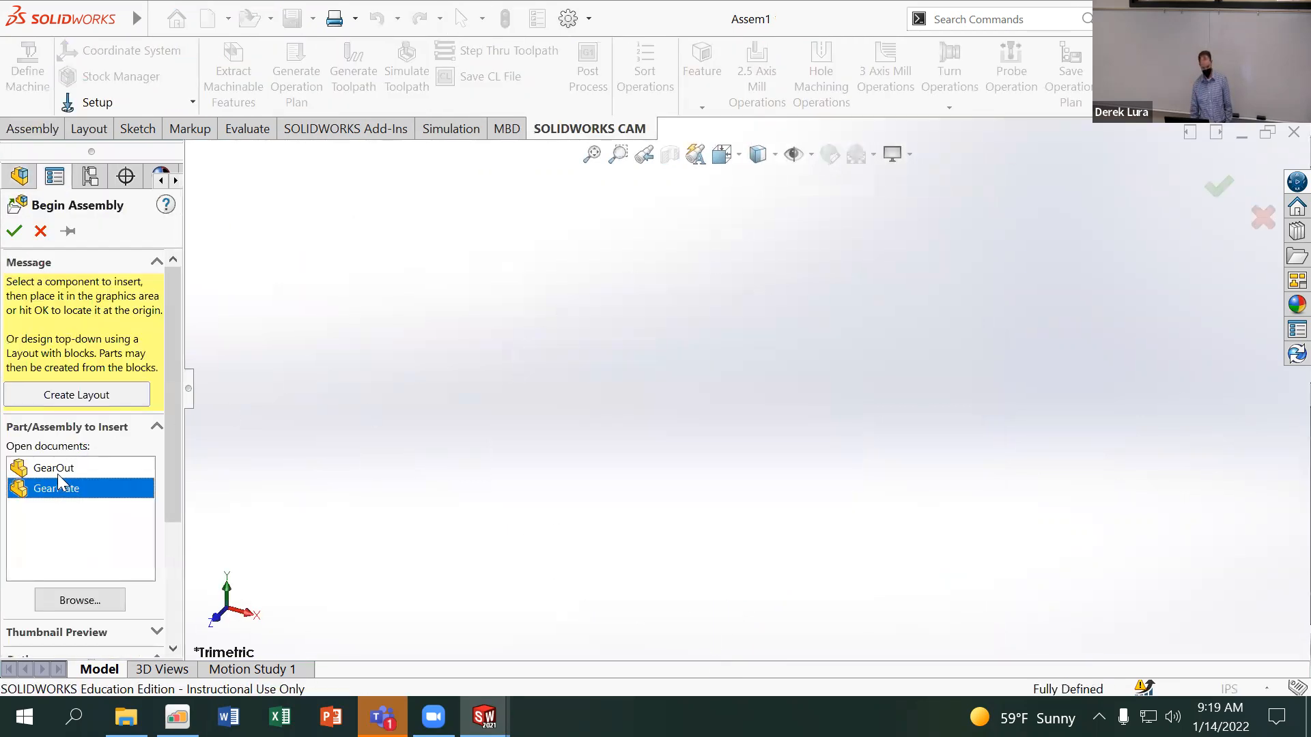
pyautogui.click(15, 231)
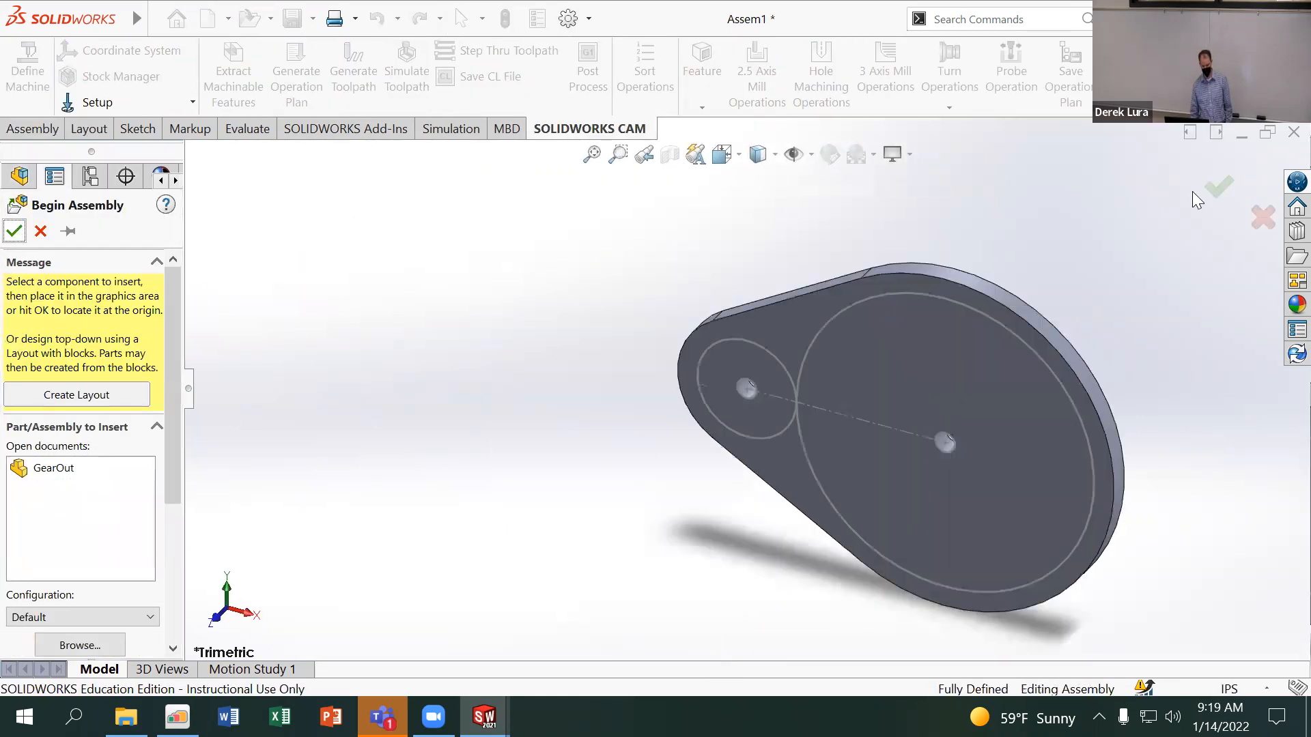
# Insert the open GearOut part as a component beside the large end of GearPlate
pyautogui.click(157, 21)
pyautogui.moveTo(265, 26)
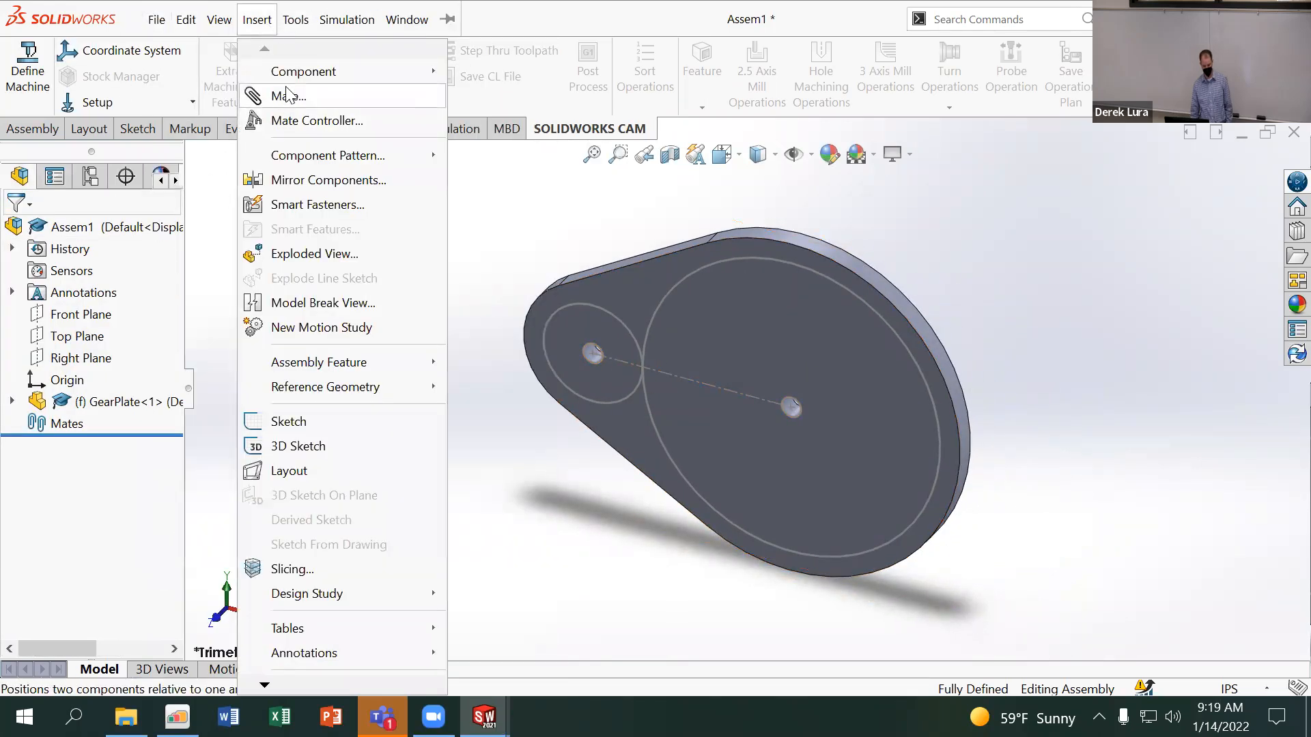
pyautogui.moveTo(410, 71)
pyautogui.click(517, 75)
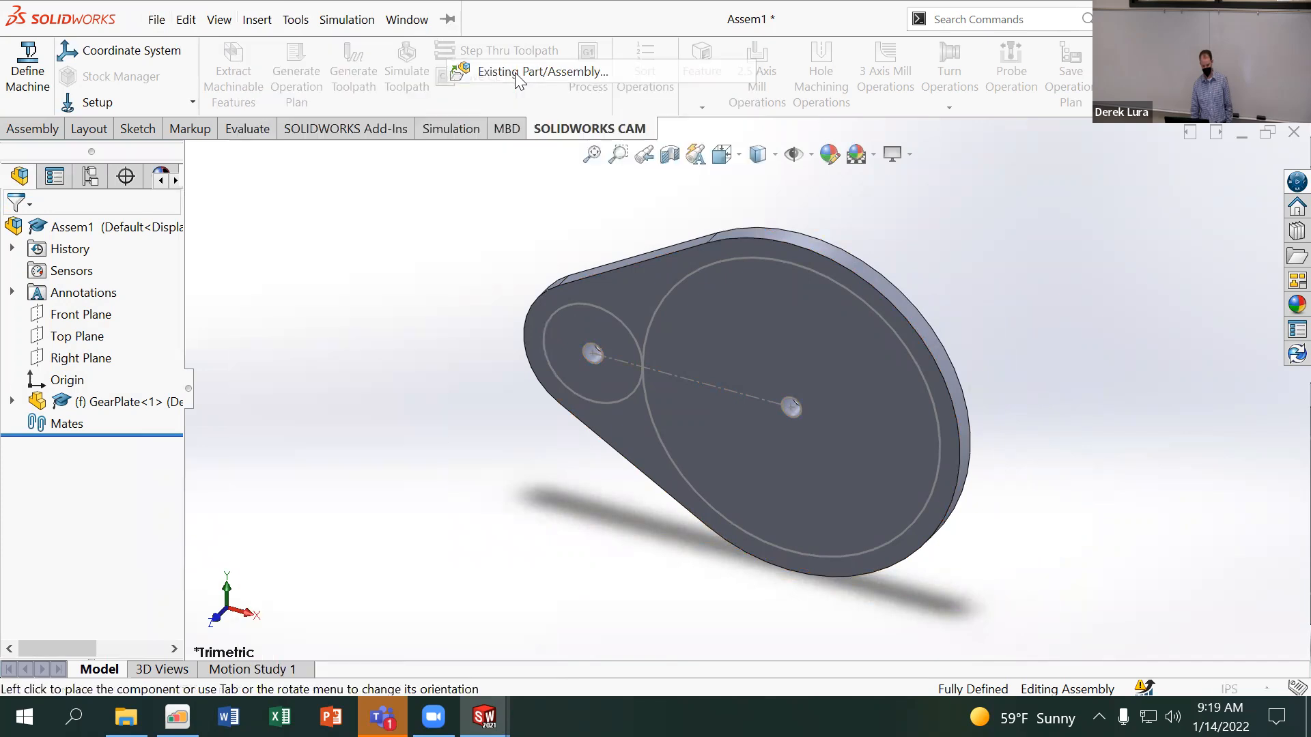
pyautogui.click(43, 467)
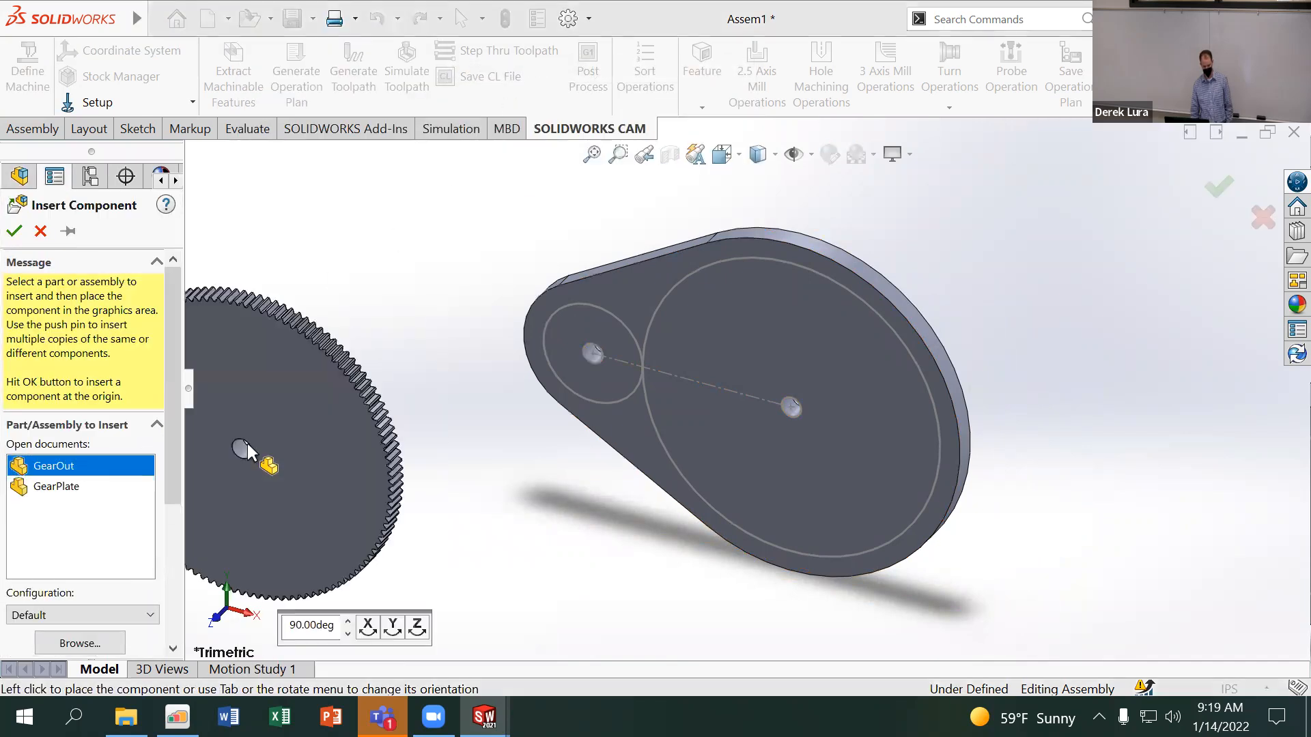
pyautogui.click(1081, 471)
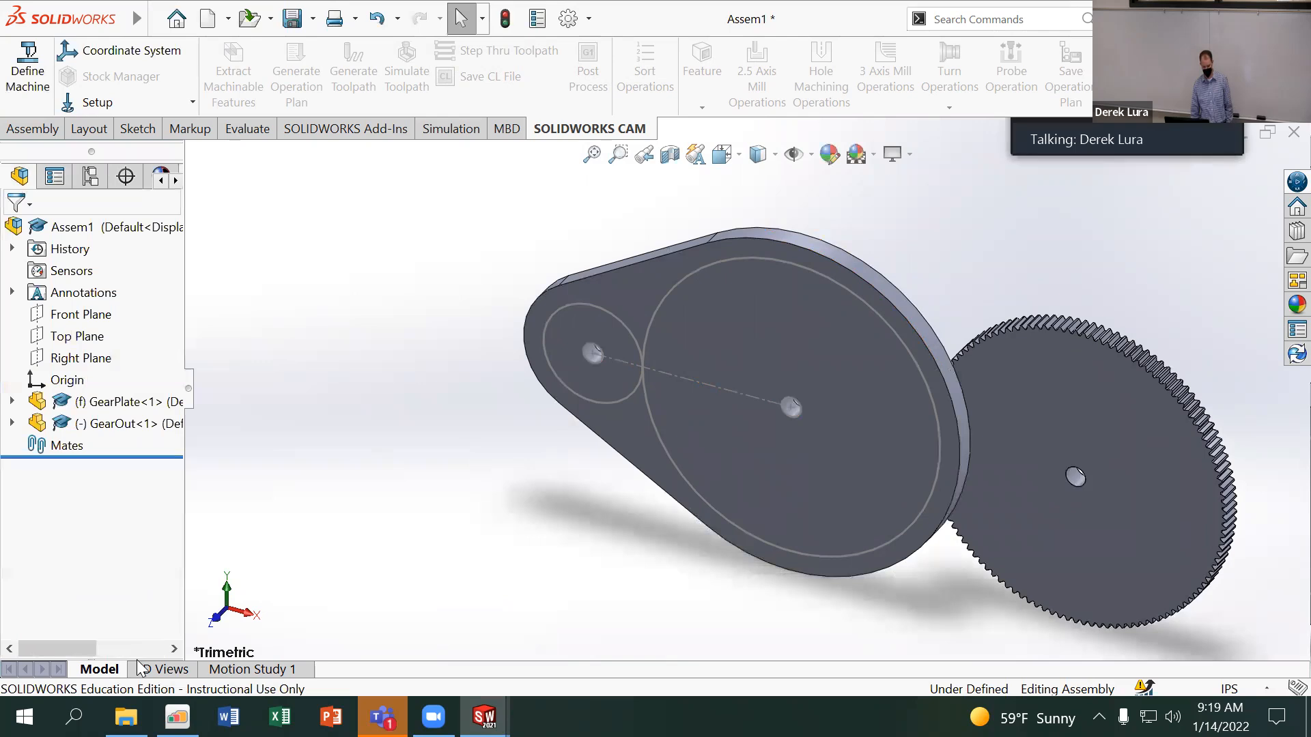
# Add the GearIn part from File Explorer to the assembly, placing it above GearOut
pyautogui.click(126, 716)
pyautogui.moveTo(426, 265); pyautogui.dragTo(1004, 249)
pyautogui.click(820, 98)
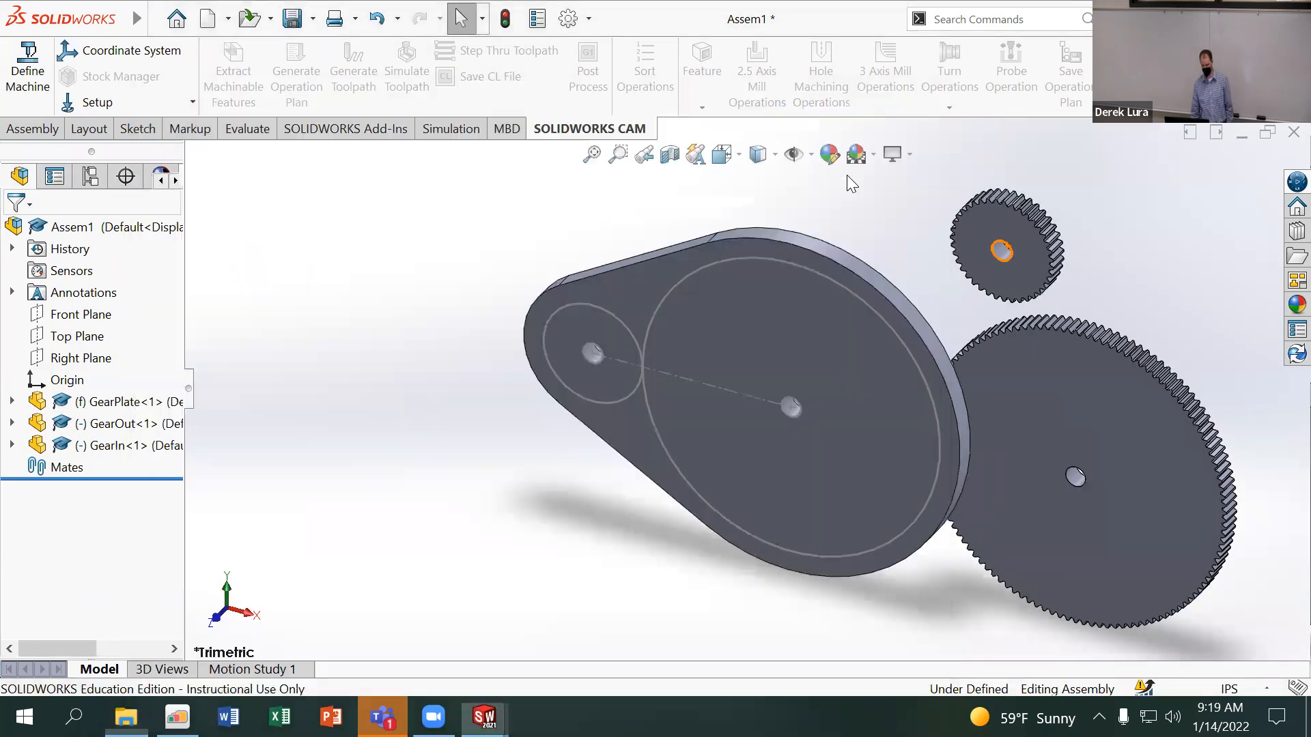
# Add a concentric mate between GearIn's bore and the hole at GearPlate's small end
pyautogui.click(33, 129)
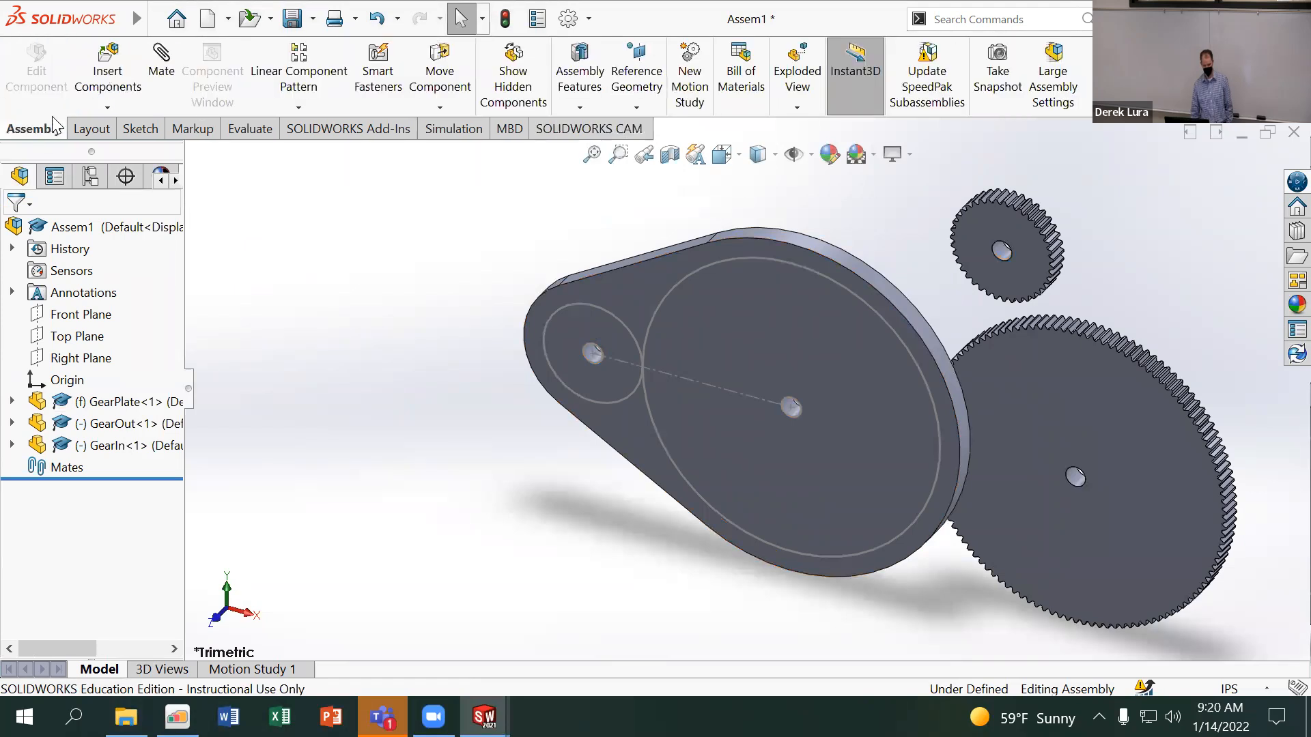
pyautogui.click(158, 72)
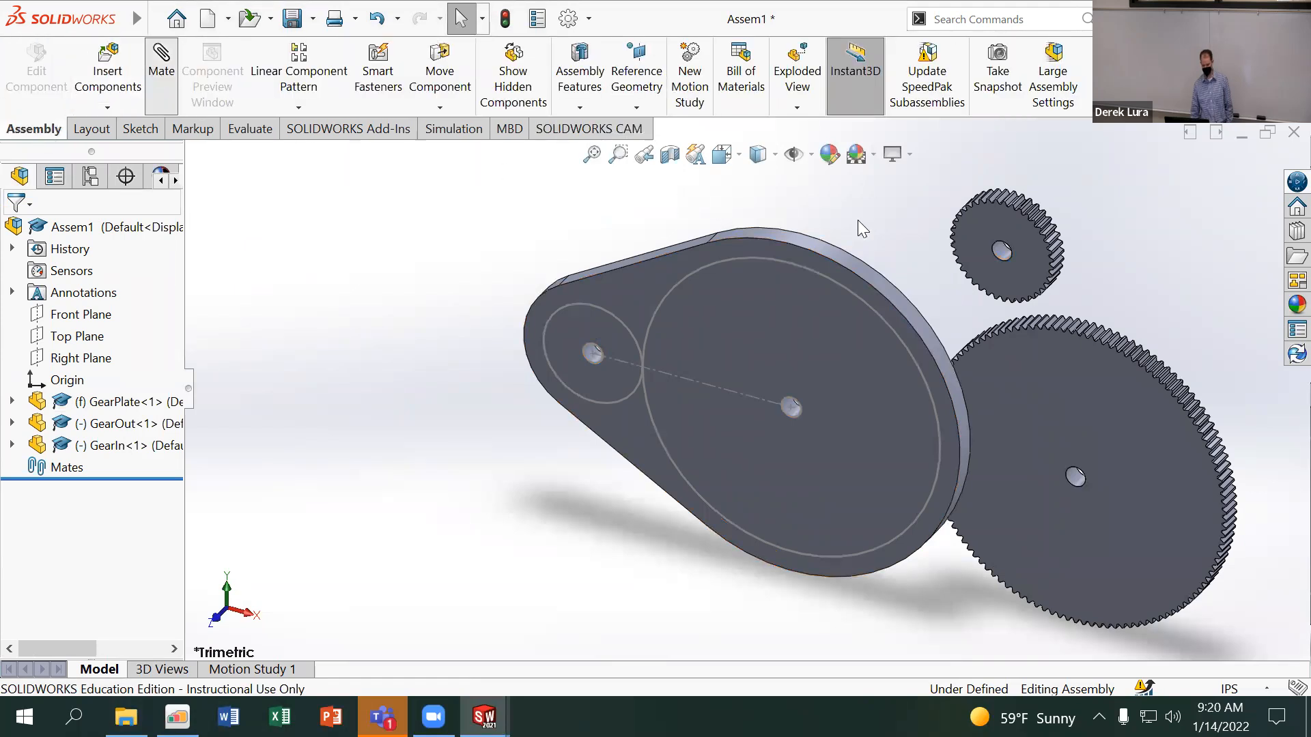
pyautogui.click(1002, 249)
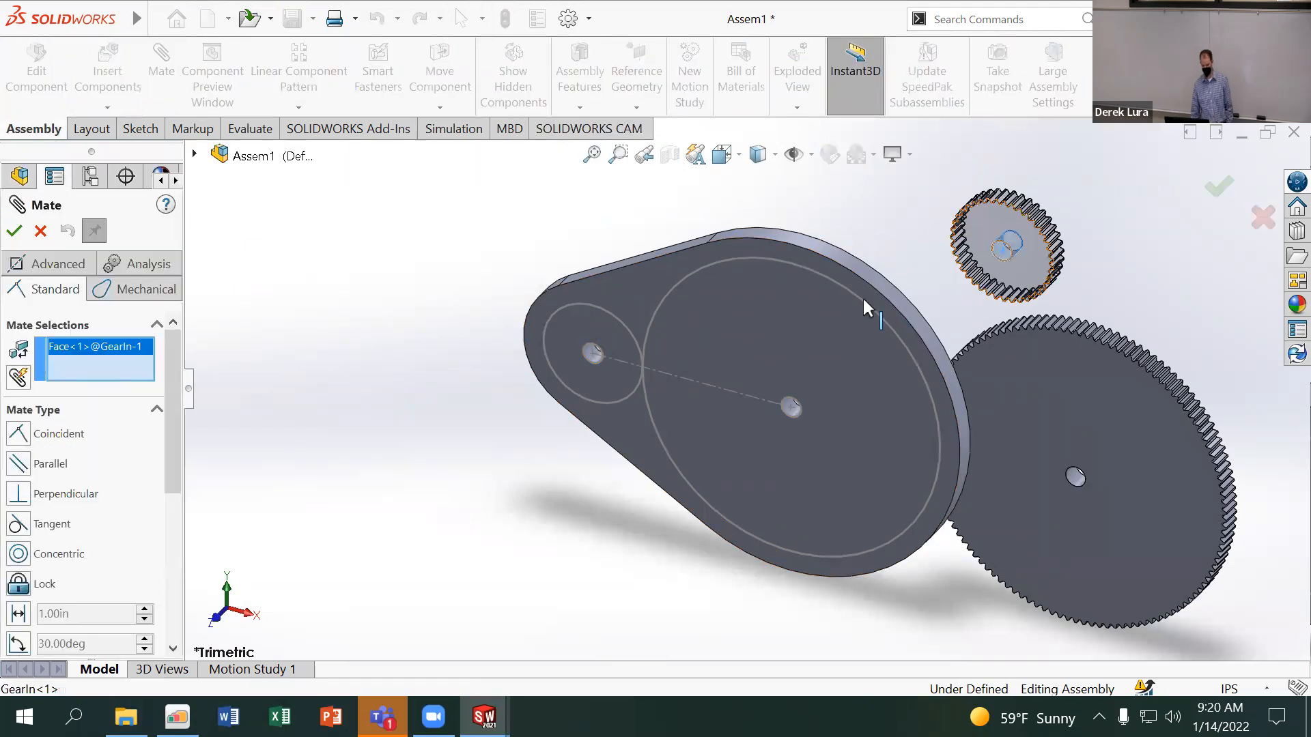
pyautogui.click(588, 355)
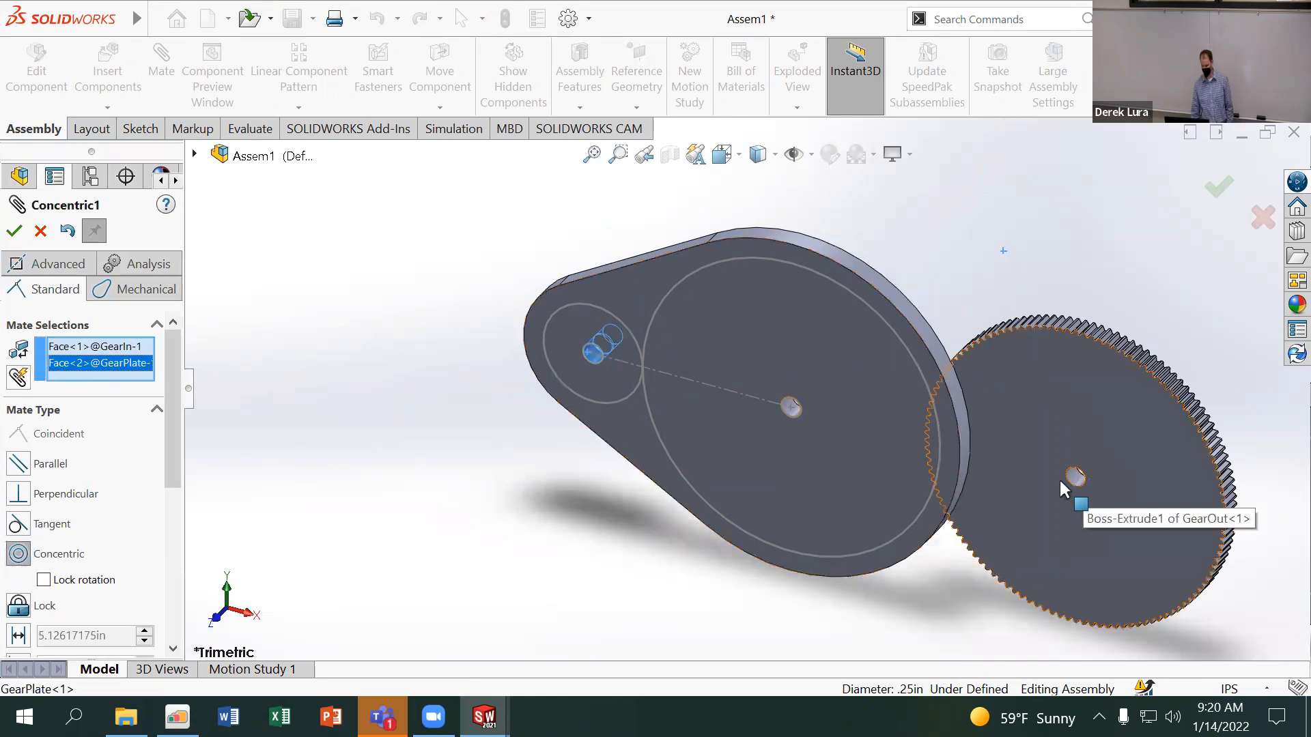
pyautogui.click(14, 231)
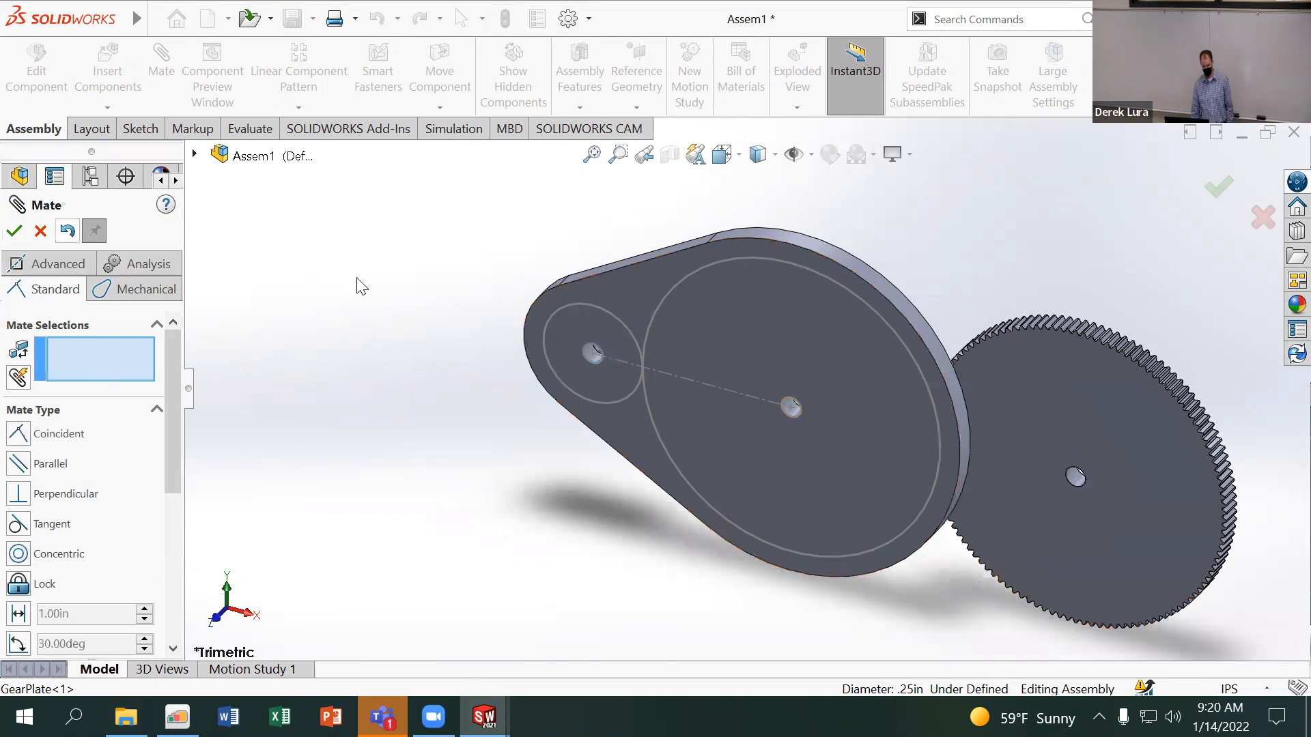
# Add a concentric mate between GearOut's bore and the hole in GearPlate's large circle
pyautogui.click(1074, 473)
pyautogui.scroll(-5, 792, 410)
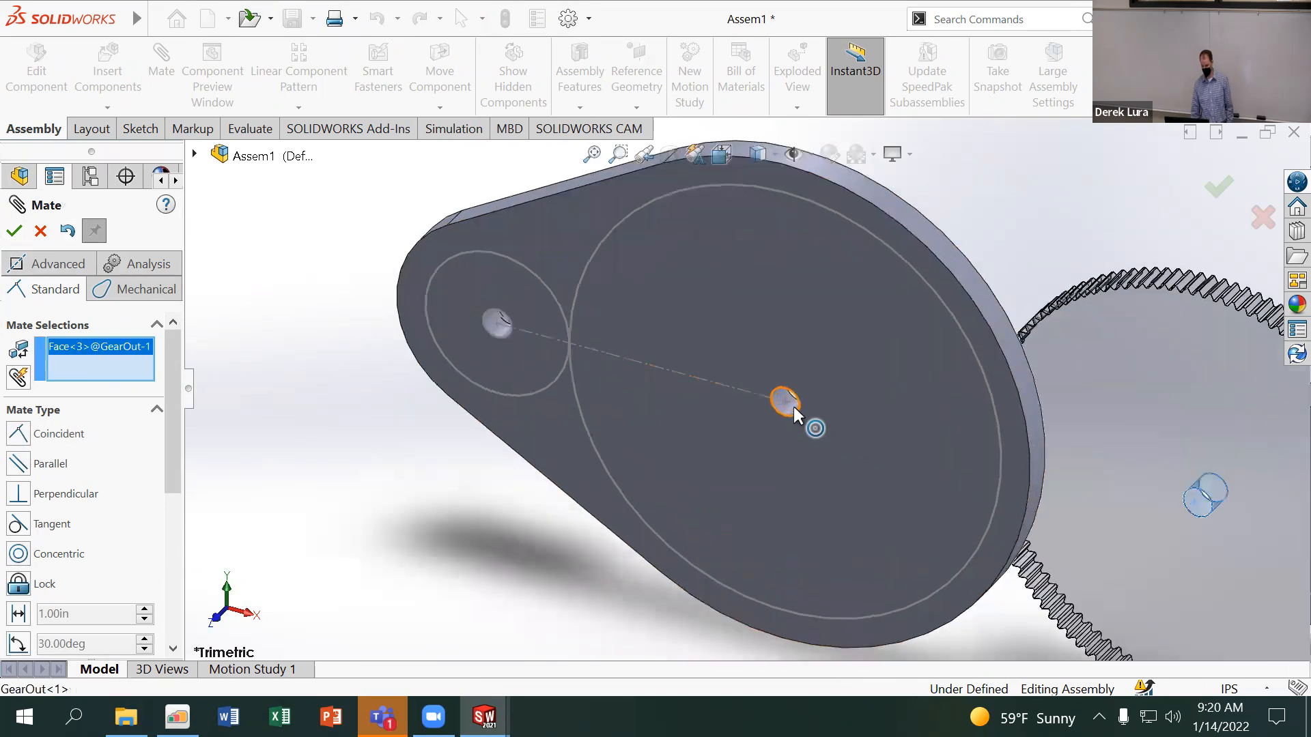
pyautogui.click(781, 400)
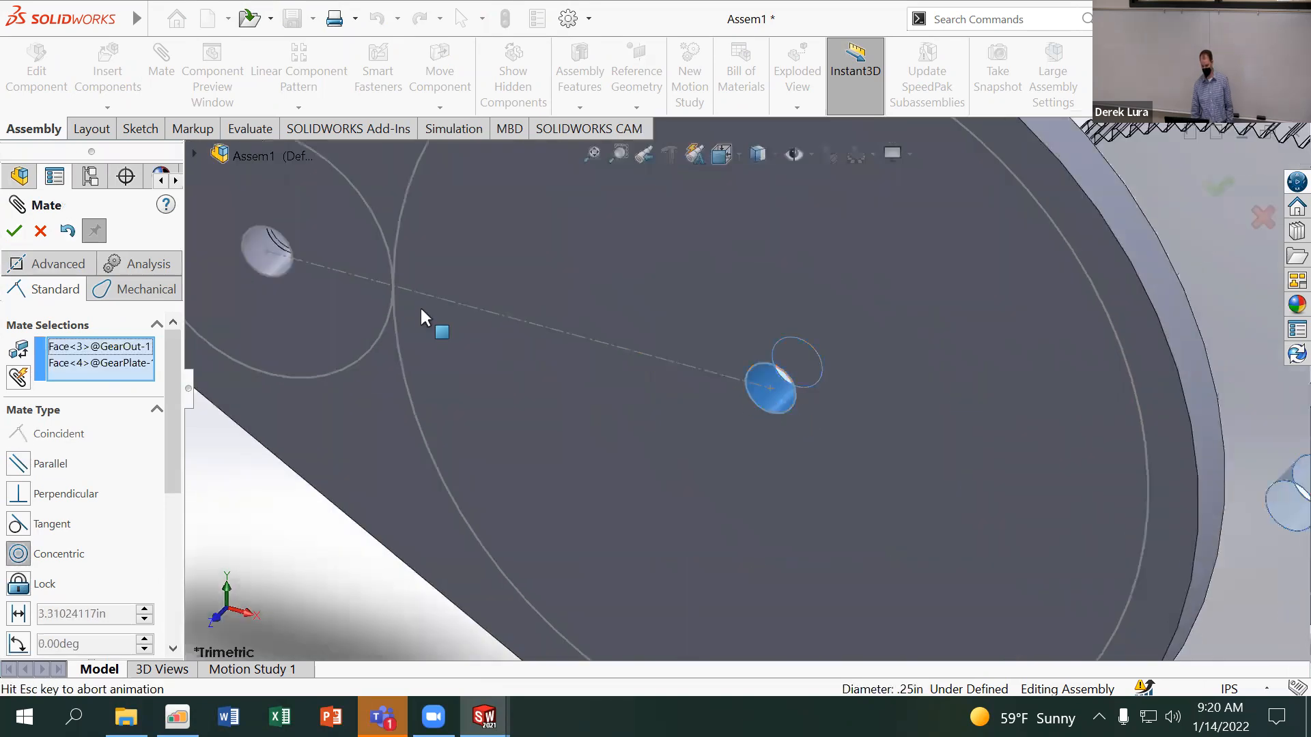
pyautogui.click(15, 231)
# Add a coincident mate between GearOut's back face and GearPlate's front face
pyautogui.scroll(5, 601, 287)
pyautogui.moveTo(638, 293); pyautogui.dragTo(620, 318, button='middle')
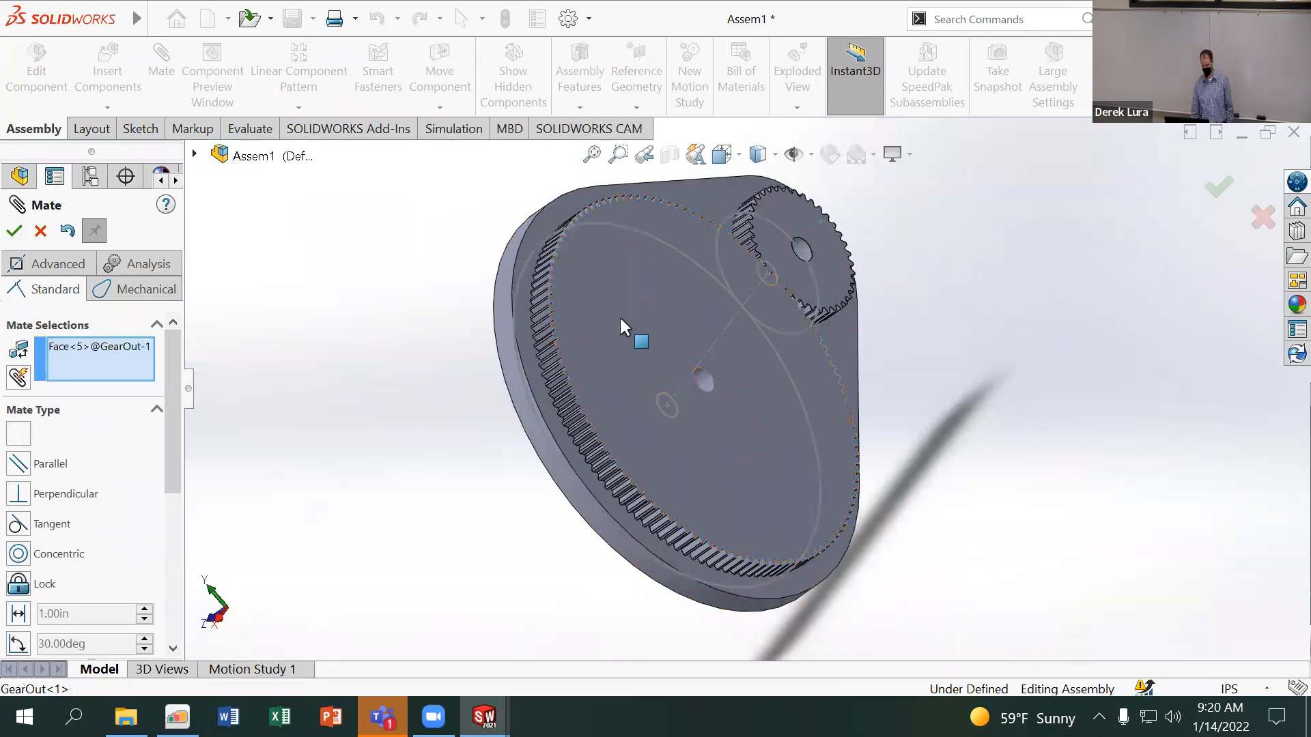
pyautogui.moveTo(492, 285); pyautogui.dragTo(601, 301, button='middle')
pyautogui.click(423, 381)
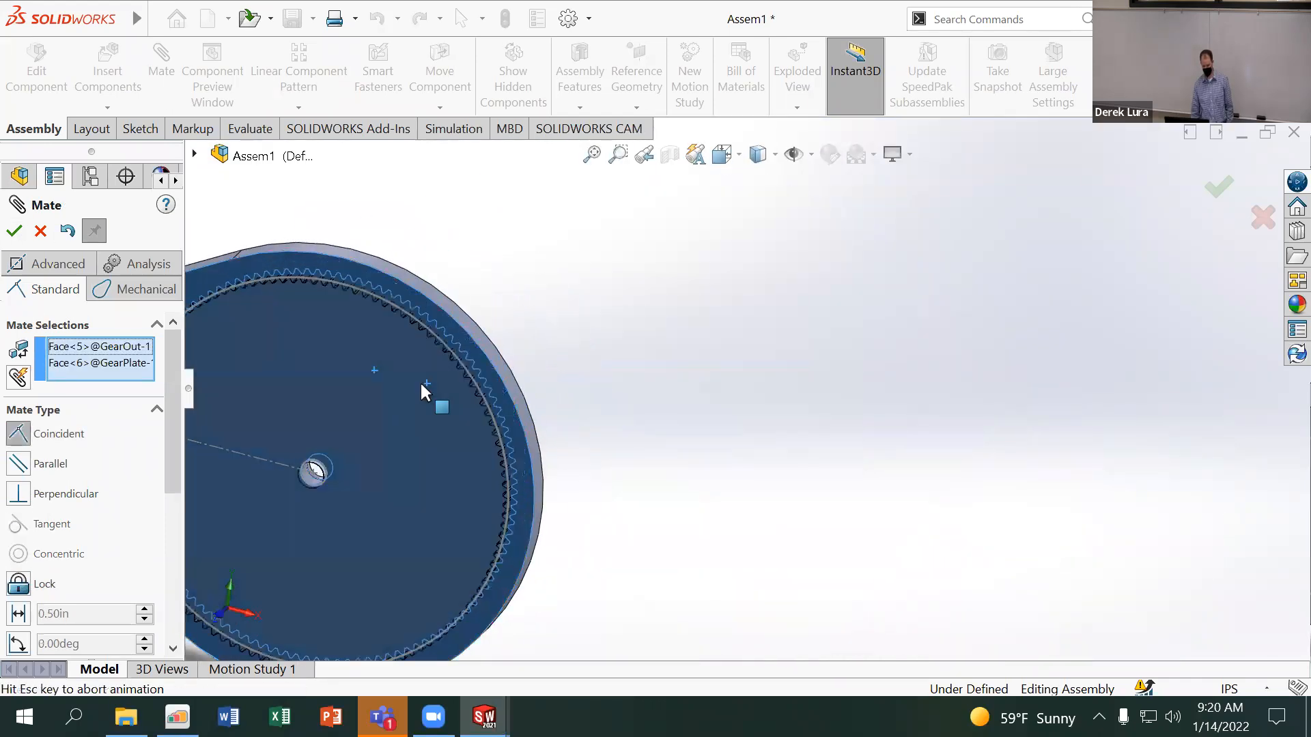
pyautogui.click(437, 365)
# Add a coincident mate between GearIn's back face and GearPlate's front face, and finish mating
pyautogui.moveTo(545, 293); pyautogui.dragTo(481, 330, button='middle')
pyautogui.click(512, 350)
pyautogui.click(431, 336)
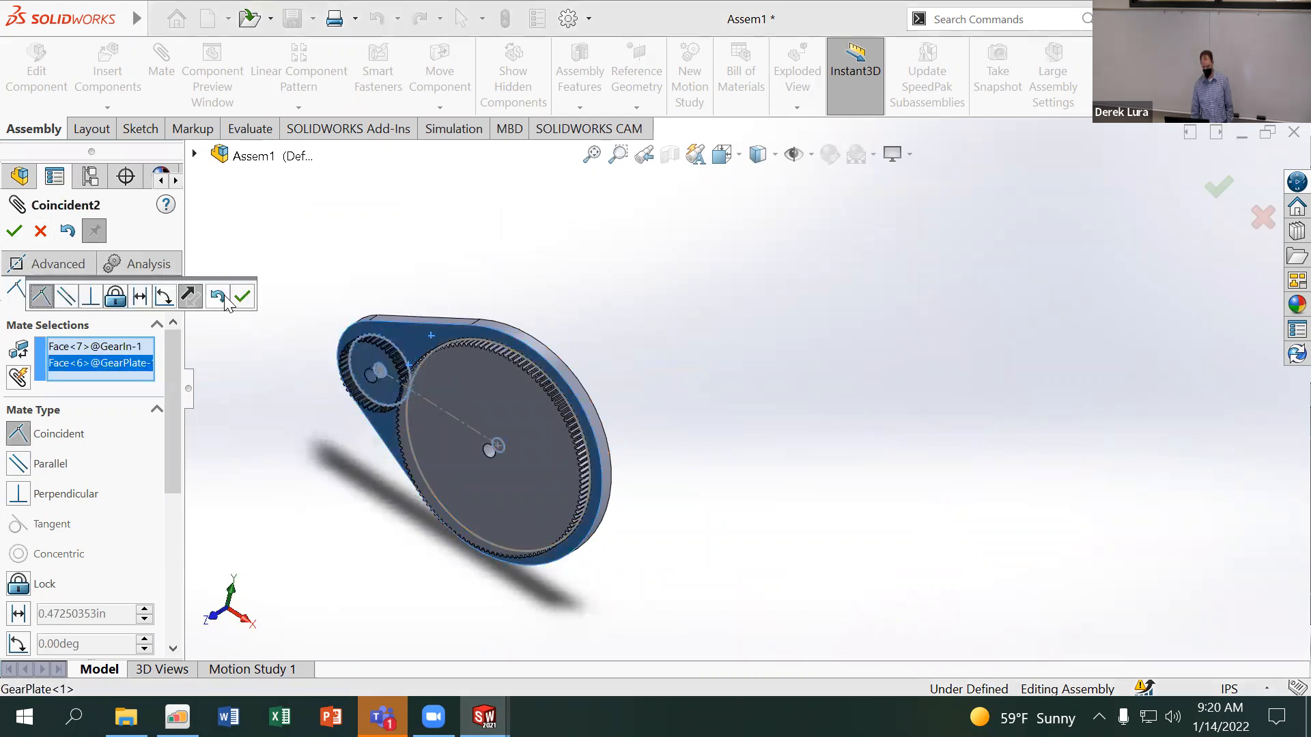
pyautogui.click(242, 298)
pyautogui.click(15, 231)
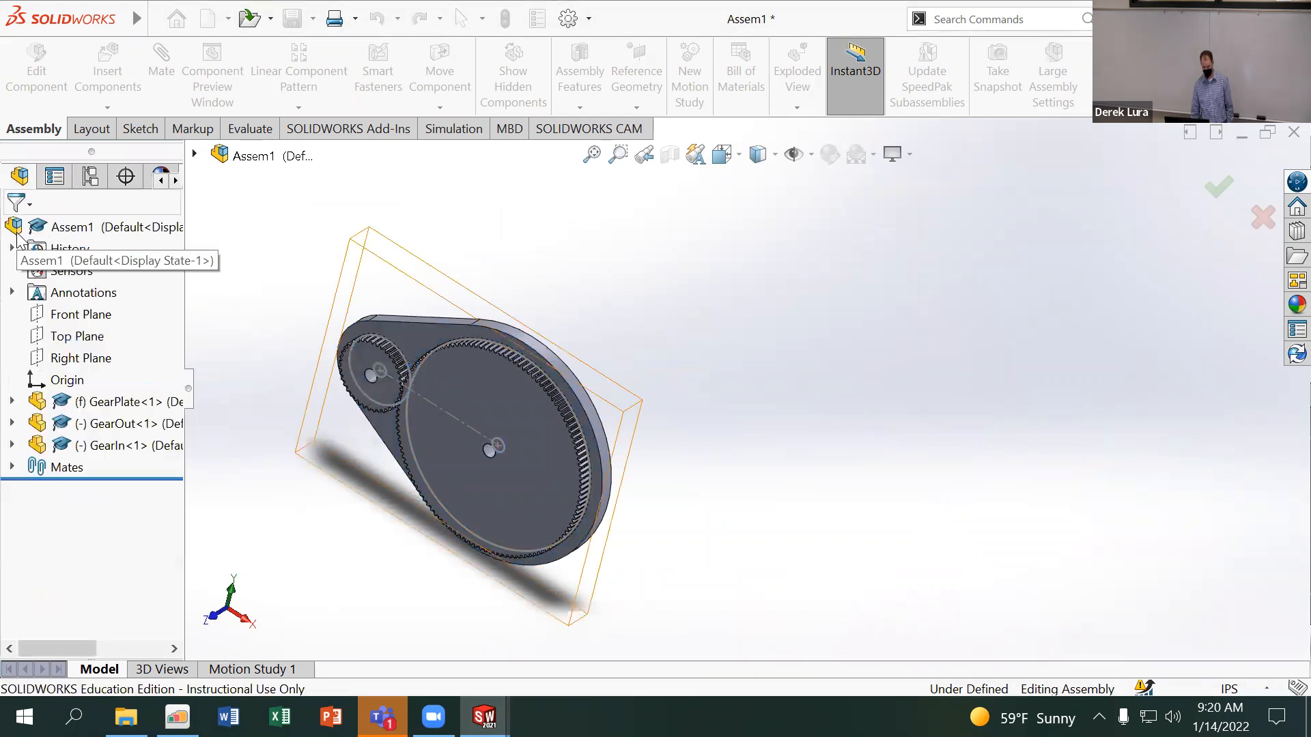
pyautogui.moveTo(561, 324)
pyautogui.mouseDown(button='middle')
pyautogui.moveTo(608, 246)
pyautogui.moveTo(547, 320)
pyautogui.moveTo(563, 314)
pyautogui.mouseUp(button='middle')
pyautogui.scroll(-2, 478, 424)
pyautogui.click(313, 18)
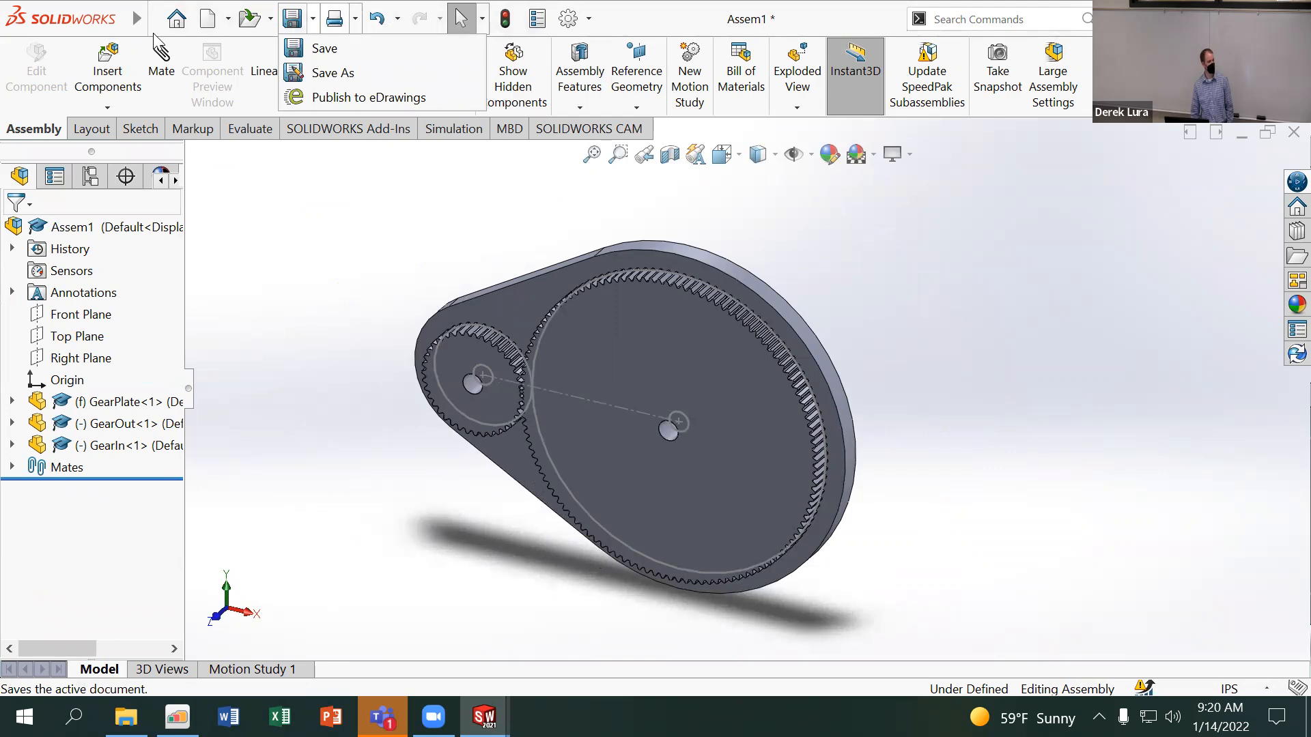
pyautogui.click(292, 19)
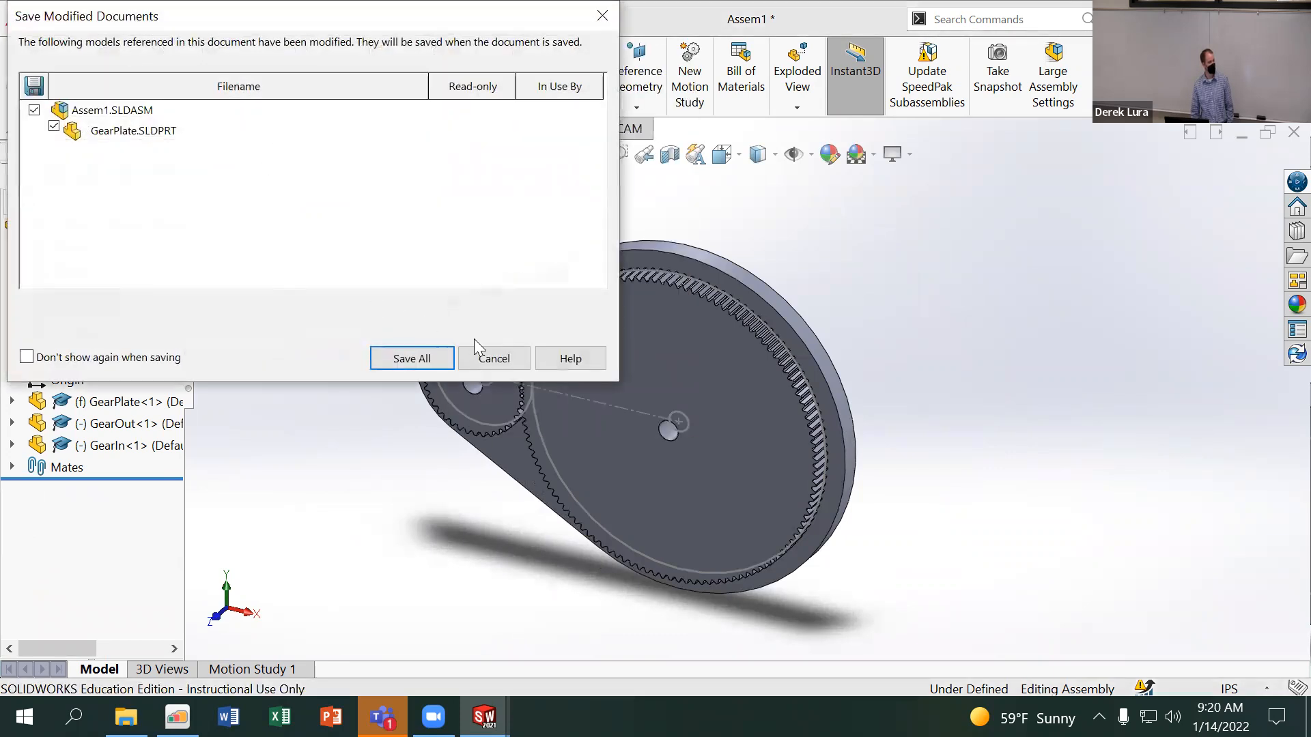
pyautogui.click(482, 359)
# Save the assembly as GearAssem1.SLDASM in the L01 Gears folder, together with its modified components
pyautogui.click(156, 19)
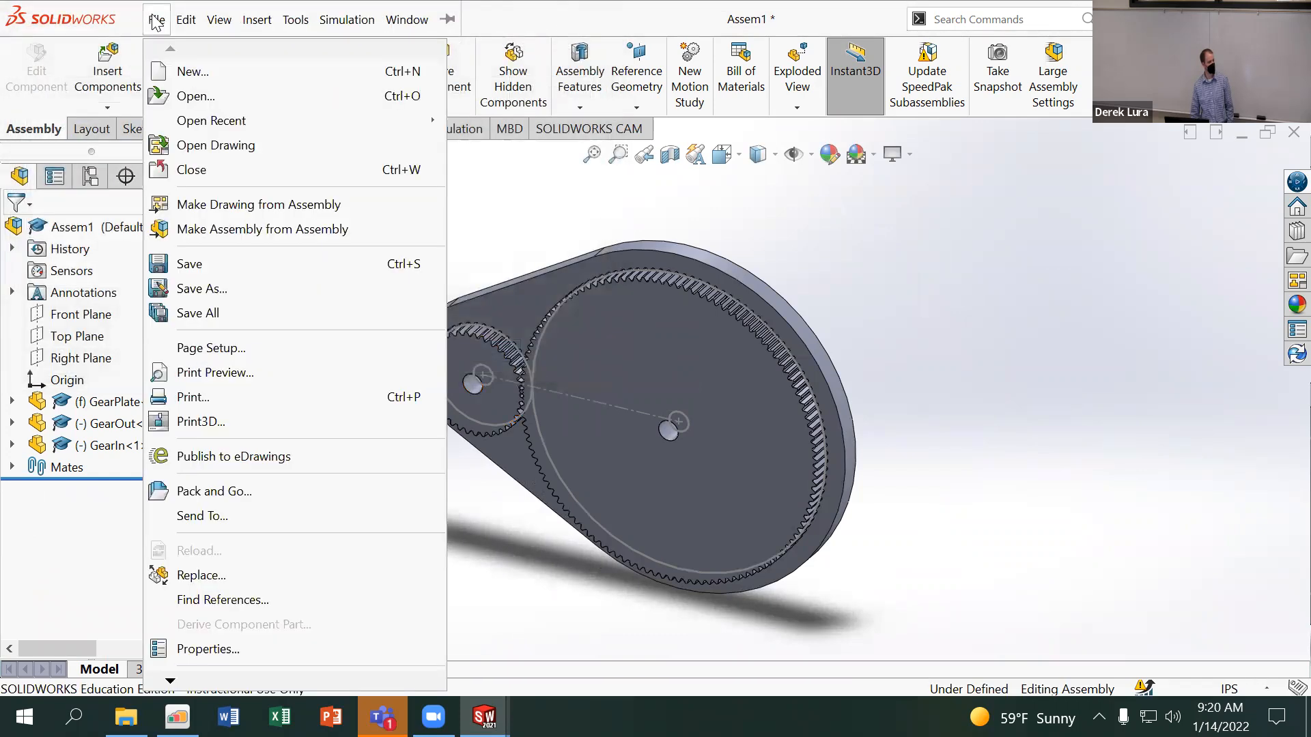
pyautogui.click(232, 290)
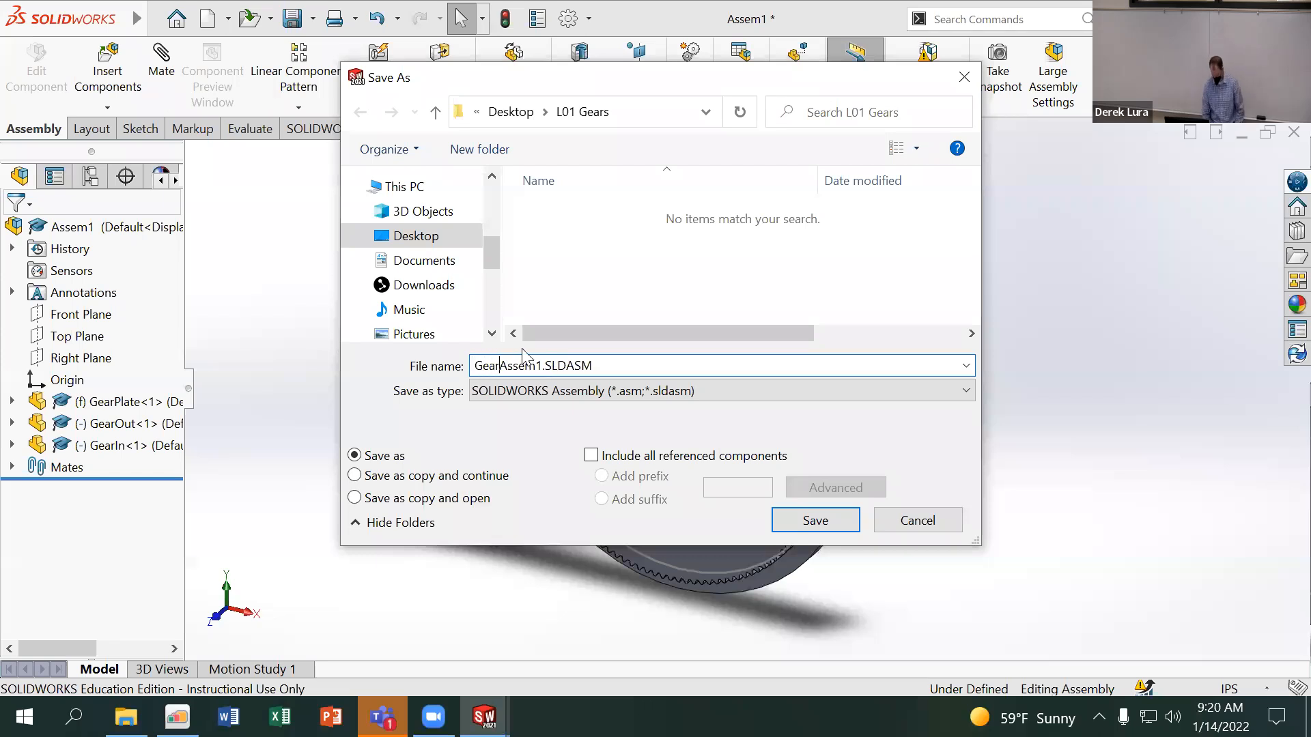
pyautogui.press('Return')
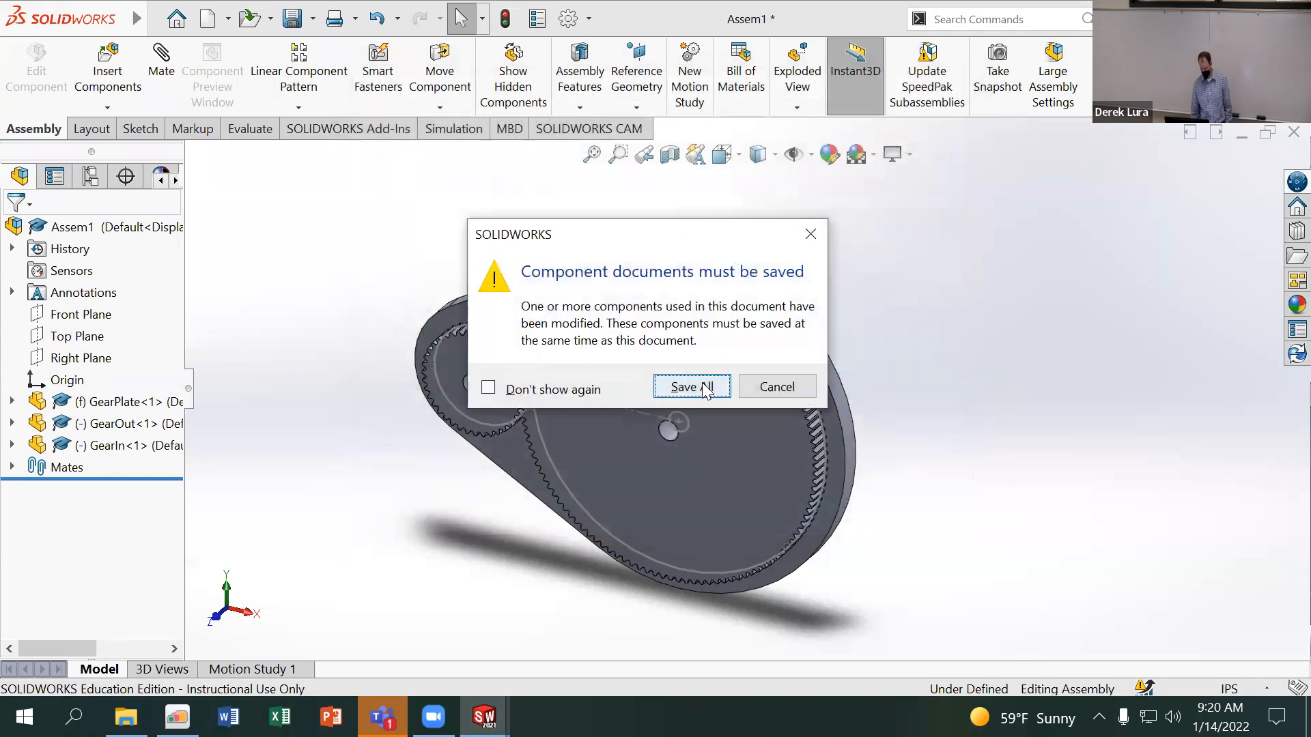
pyautogui.click(700, 382)
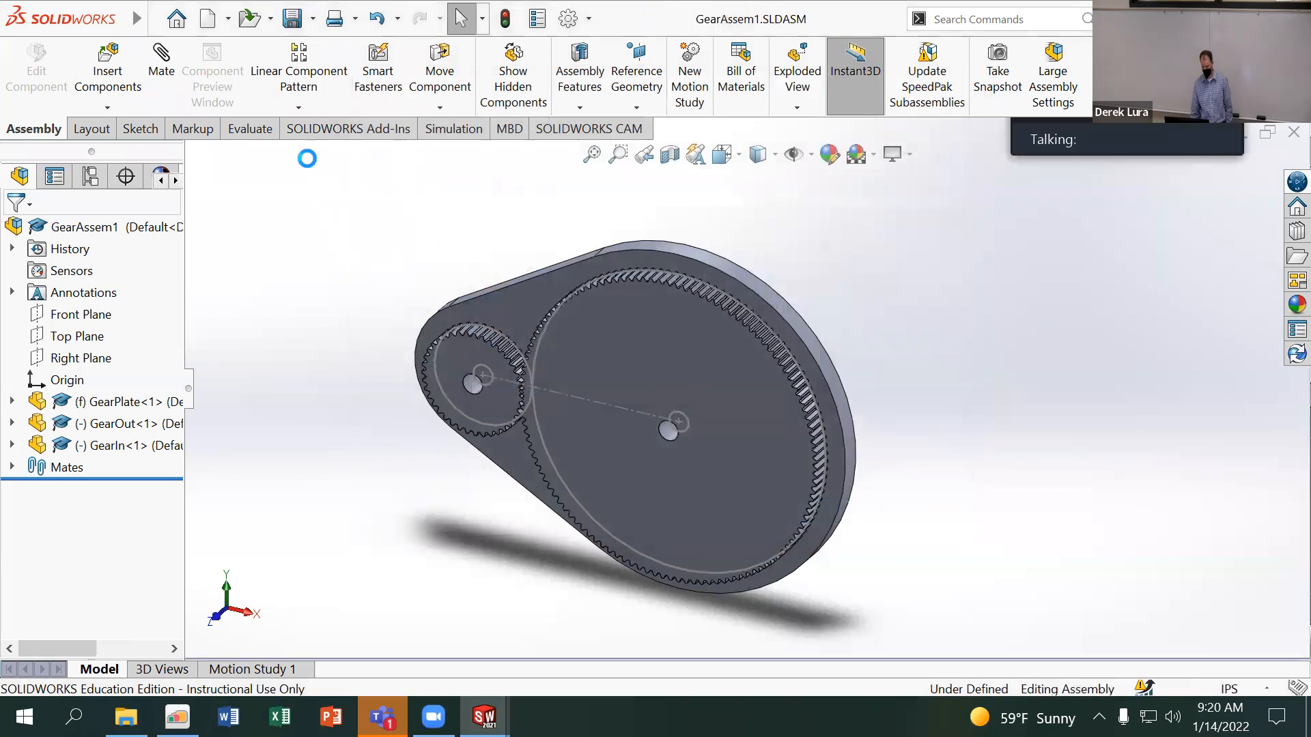
# Open the assembly's equations and global variables
pyautogui.moveTo(138, 15)
pyautogui.click(295, 19)
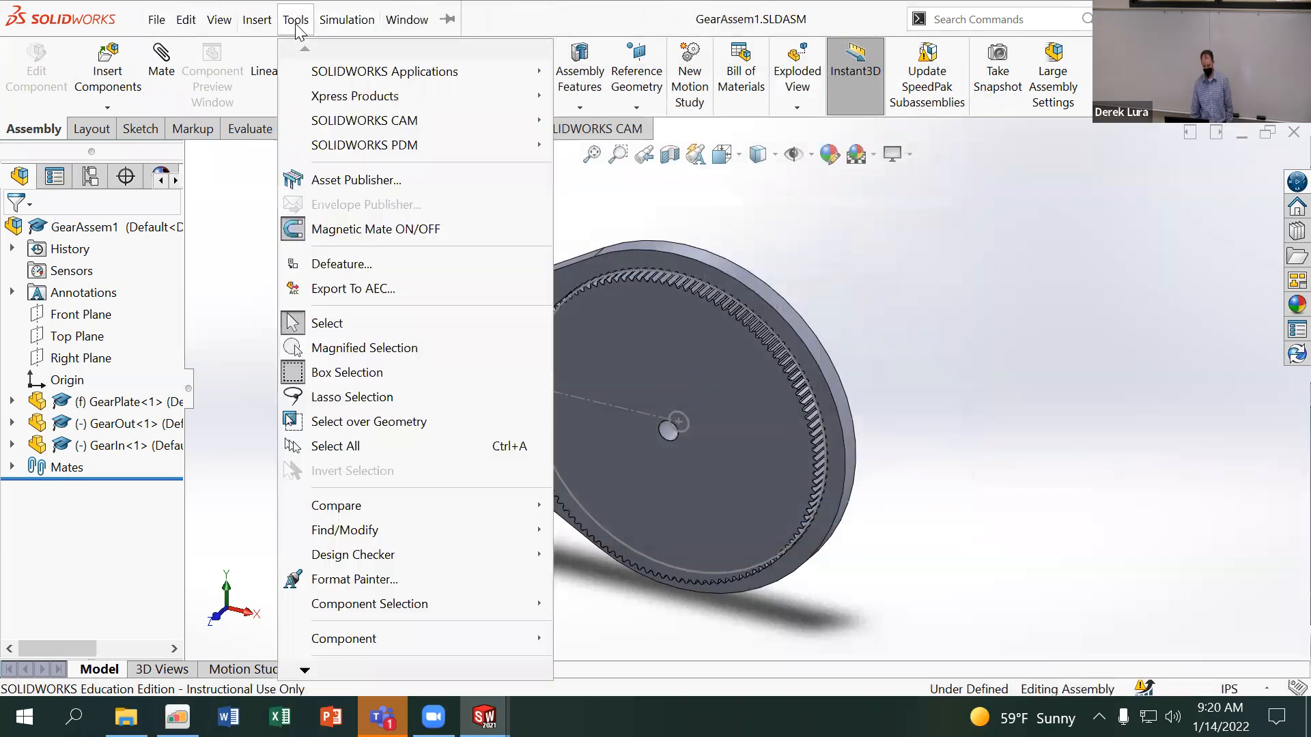
pyautogui.moveTo(340, 675)
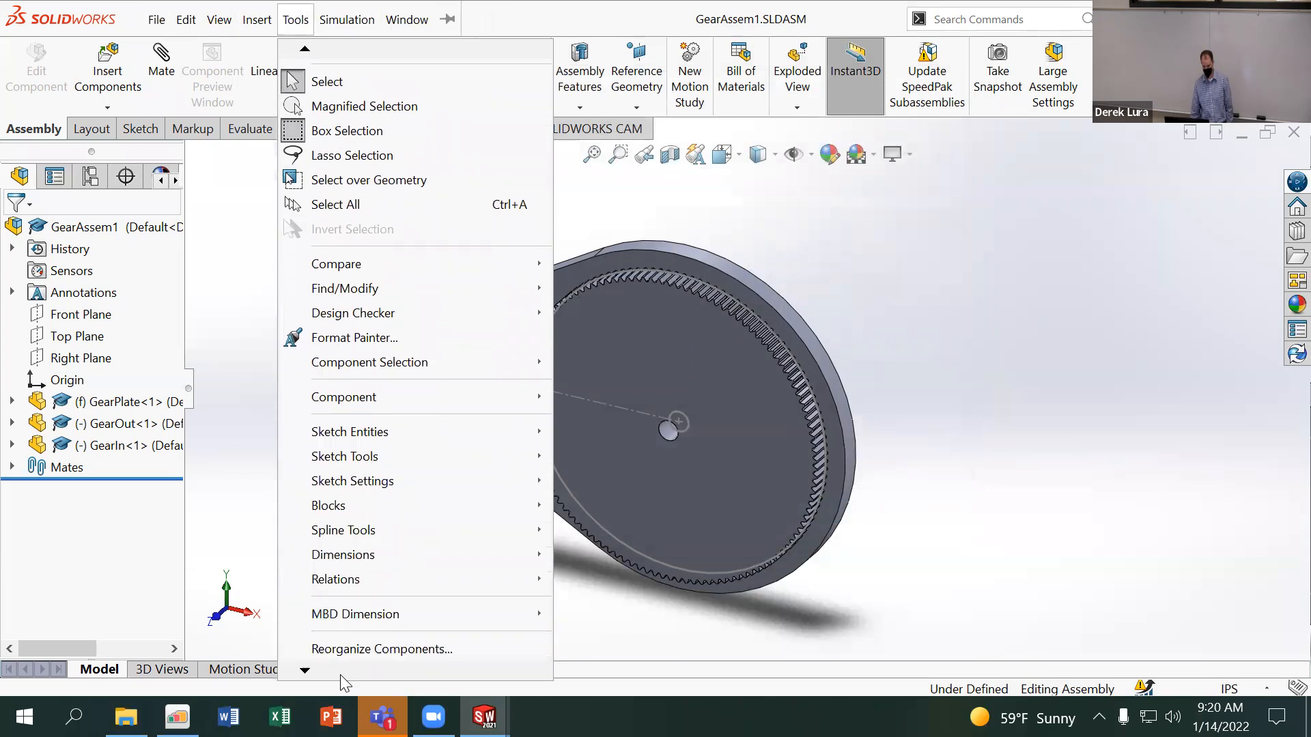
pyautogui.click(367, 545)
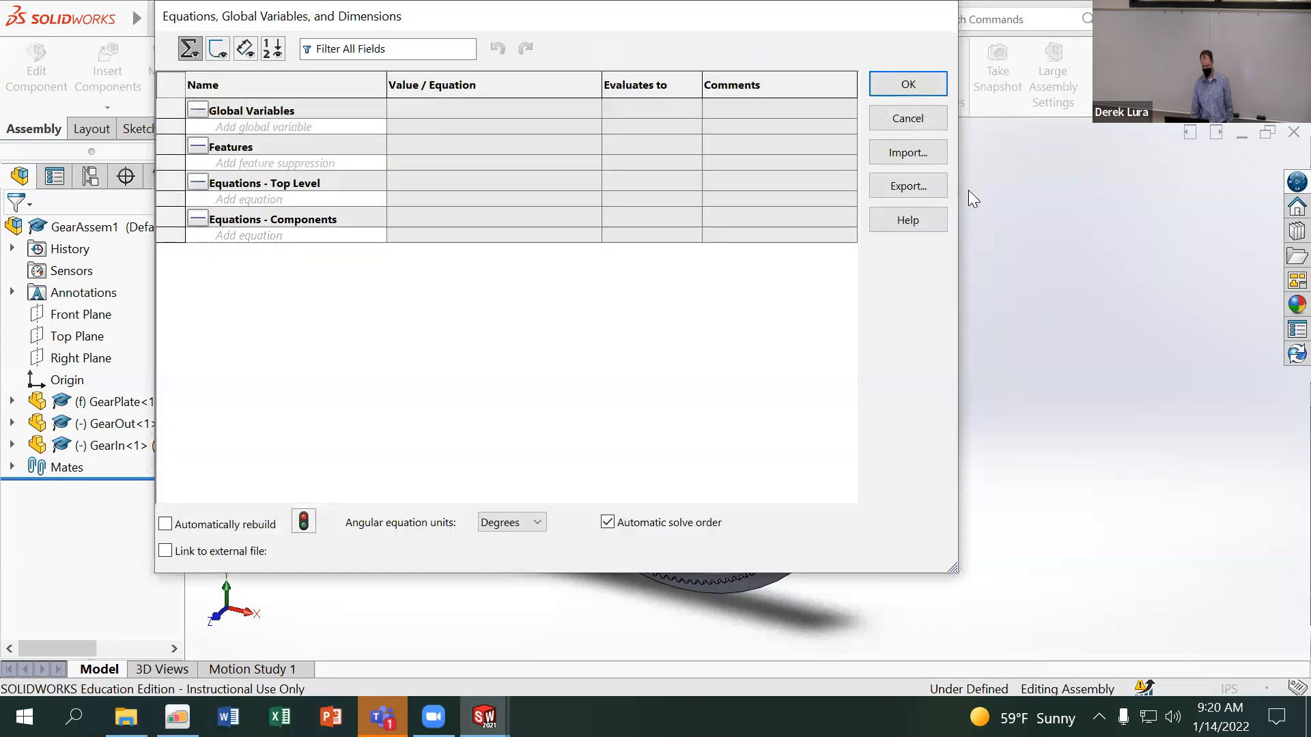
# Import all equations from GearEquations.txt in the L01 Gears folder, keep them linked to the file, and accept the equations
pyautogui.click(918, 152)
pyautogui.click(491, 155)
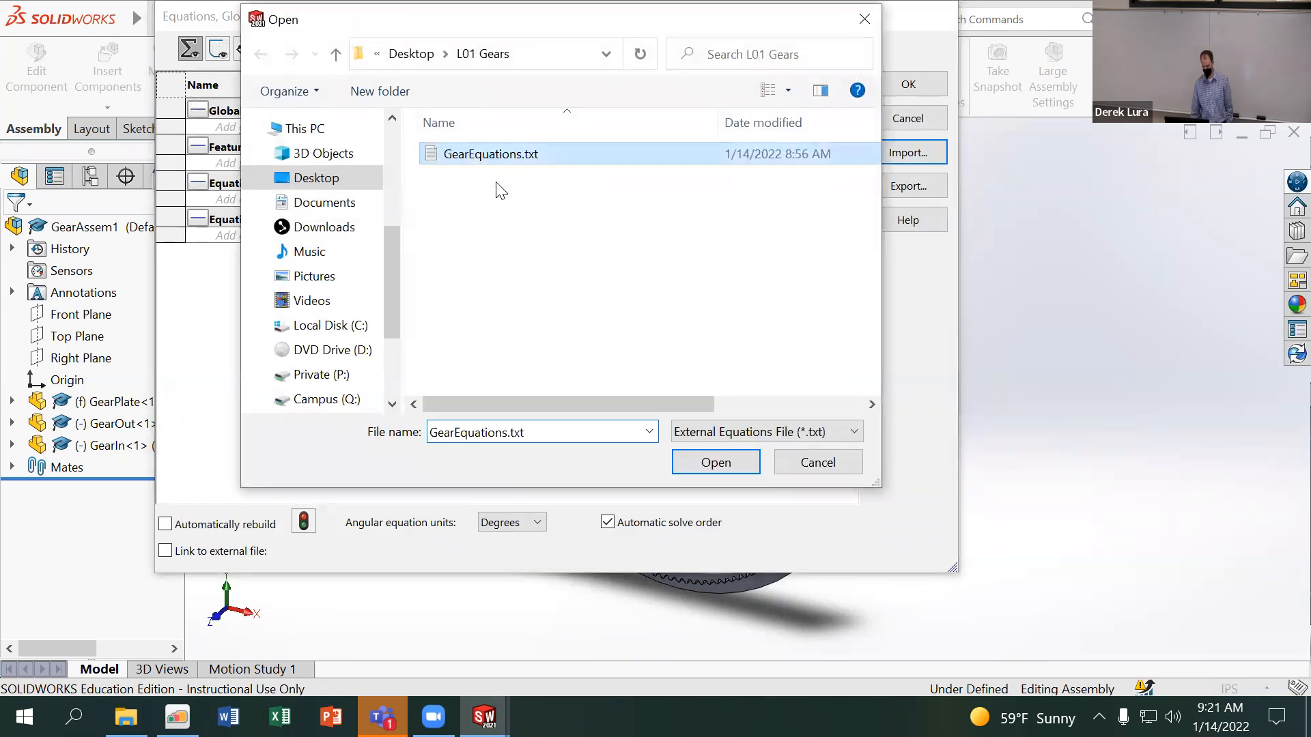
pyautogui.click(715, 463)
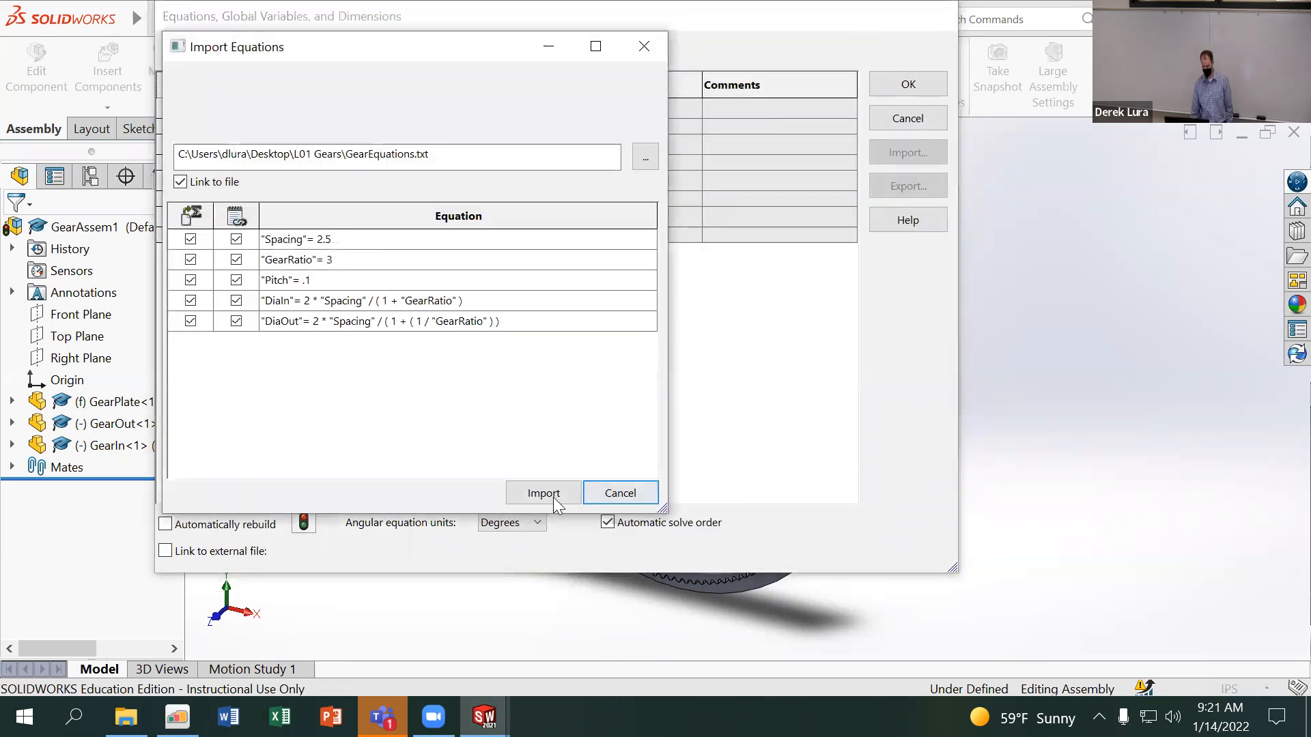
pyautogui.click(543, 493)
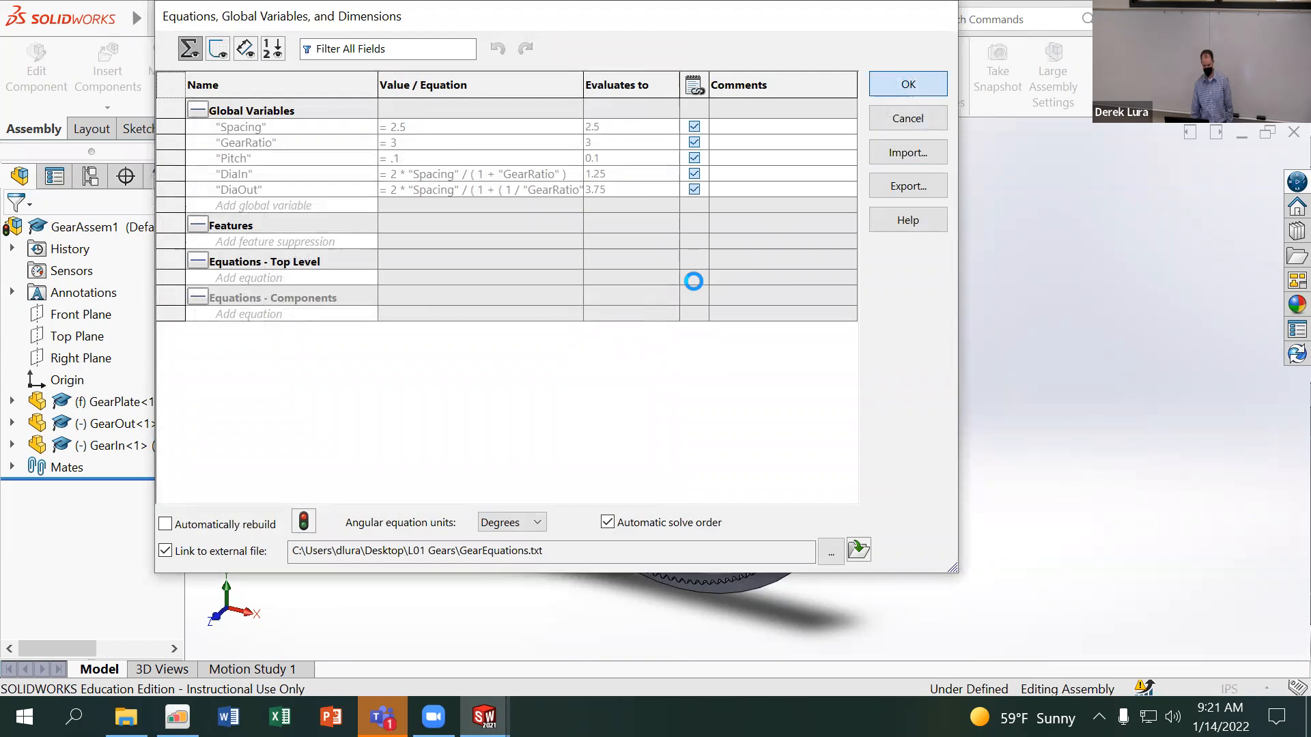
pyautogui.press('Return')
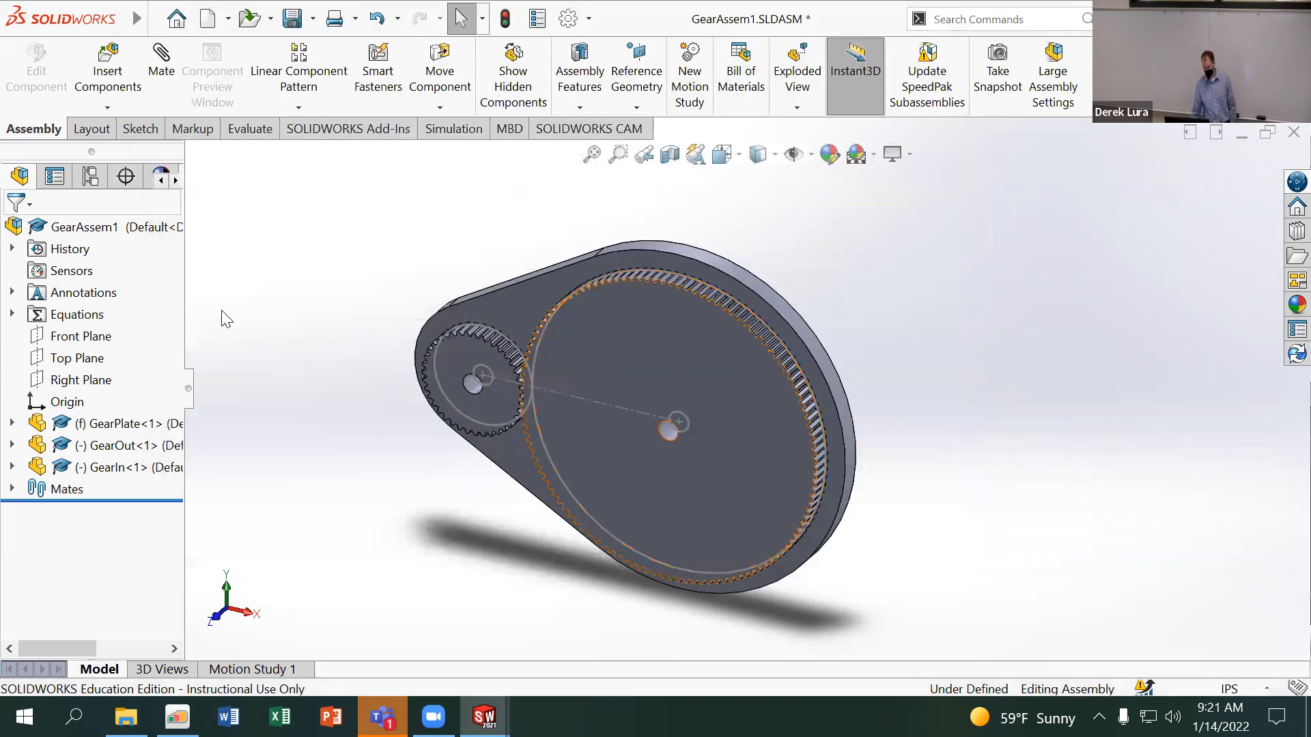
# Set up a mechanical gear mate between the centre hole faces of GearIn and GearOut
pyautogui.click(158, 69)
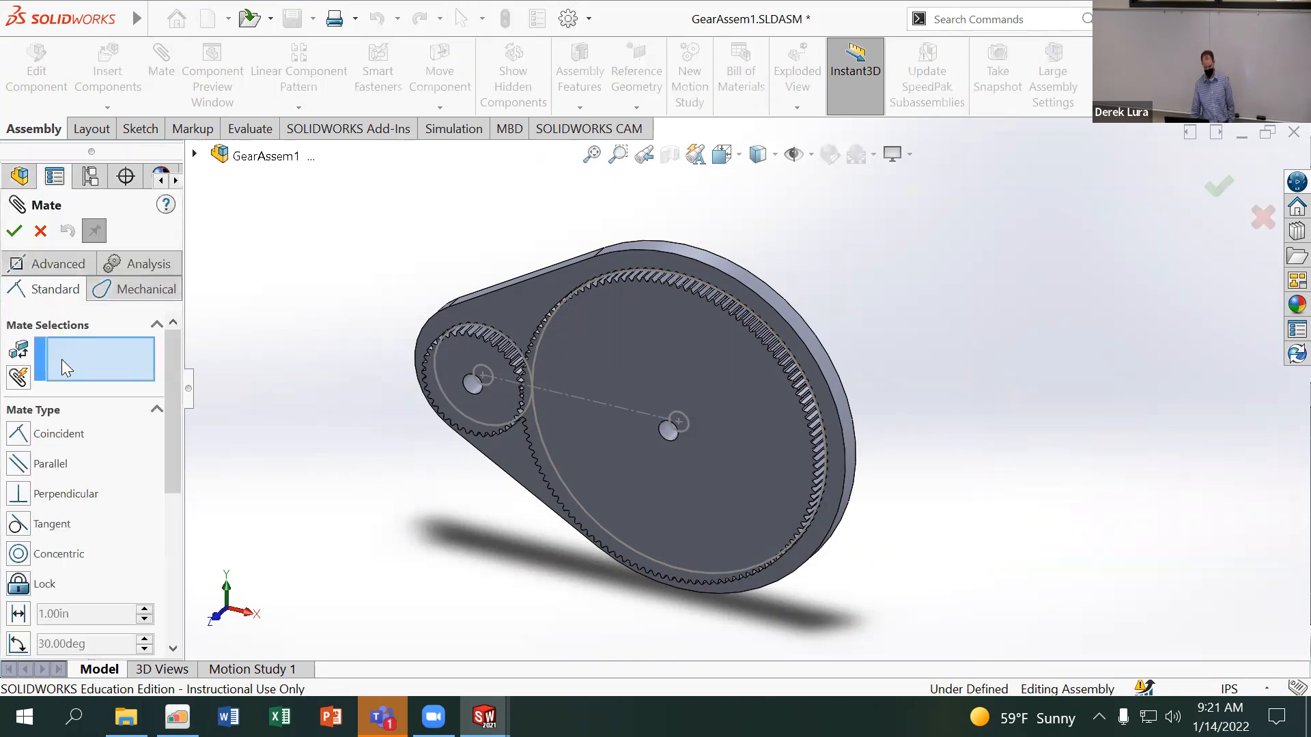
pyautogui.click(125, 291)
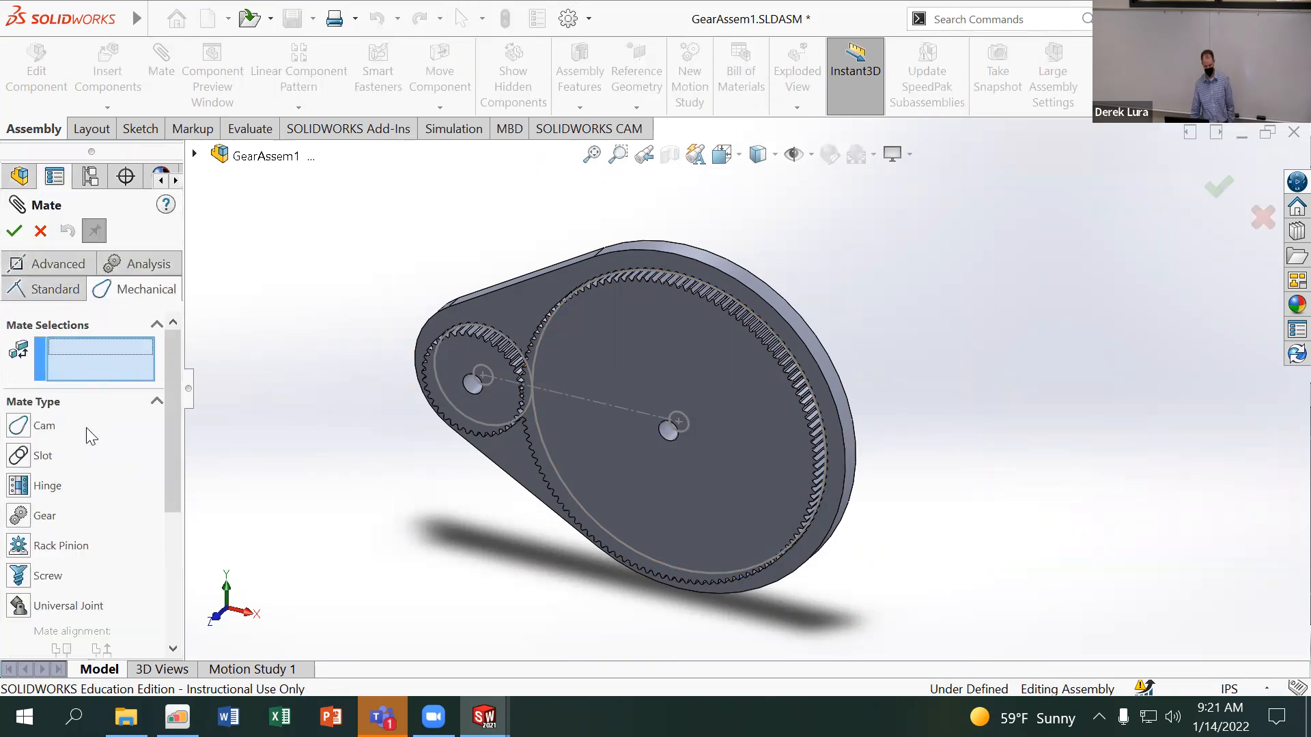
pyautogui.click(18, 520)
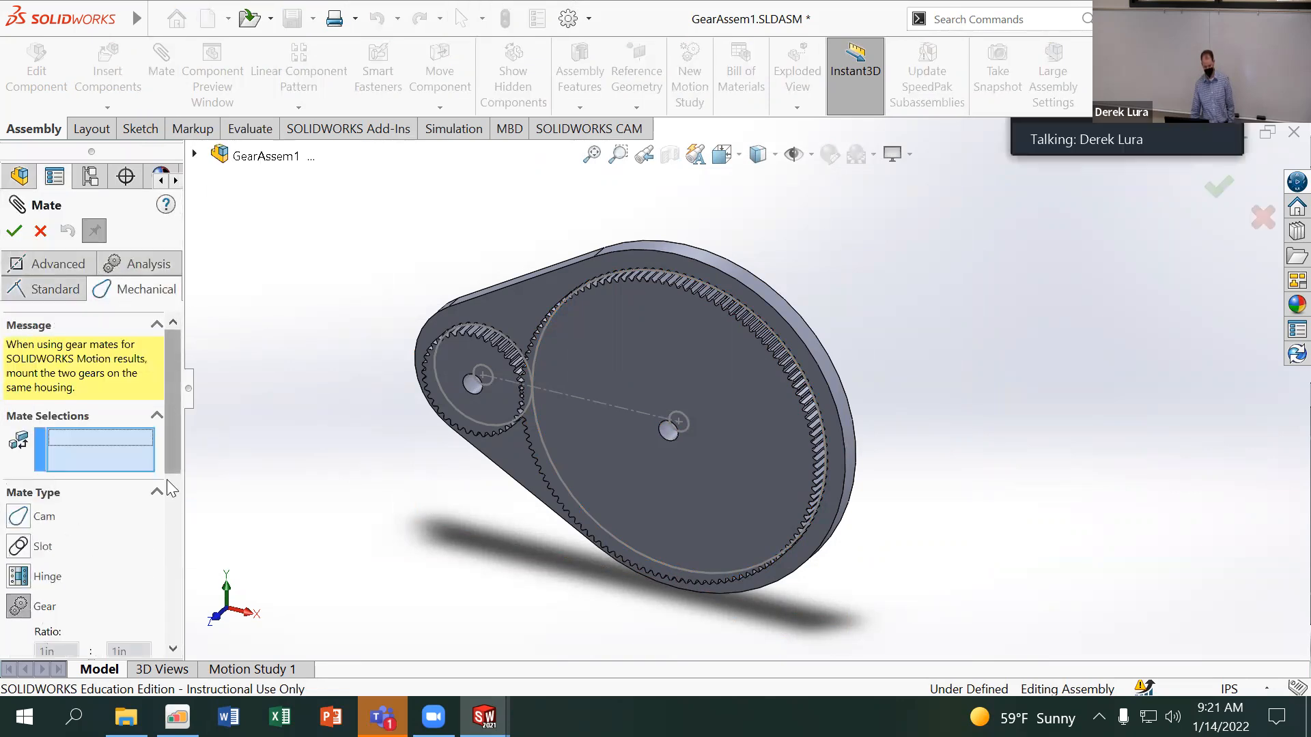
pyautogui.scroll(-3, 171, 488)
pyautogui.scroll(-3, 536, 444)
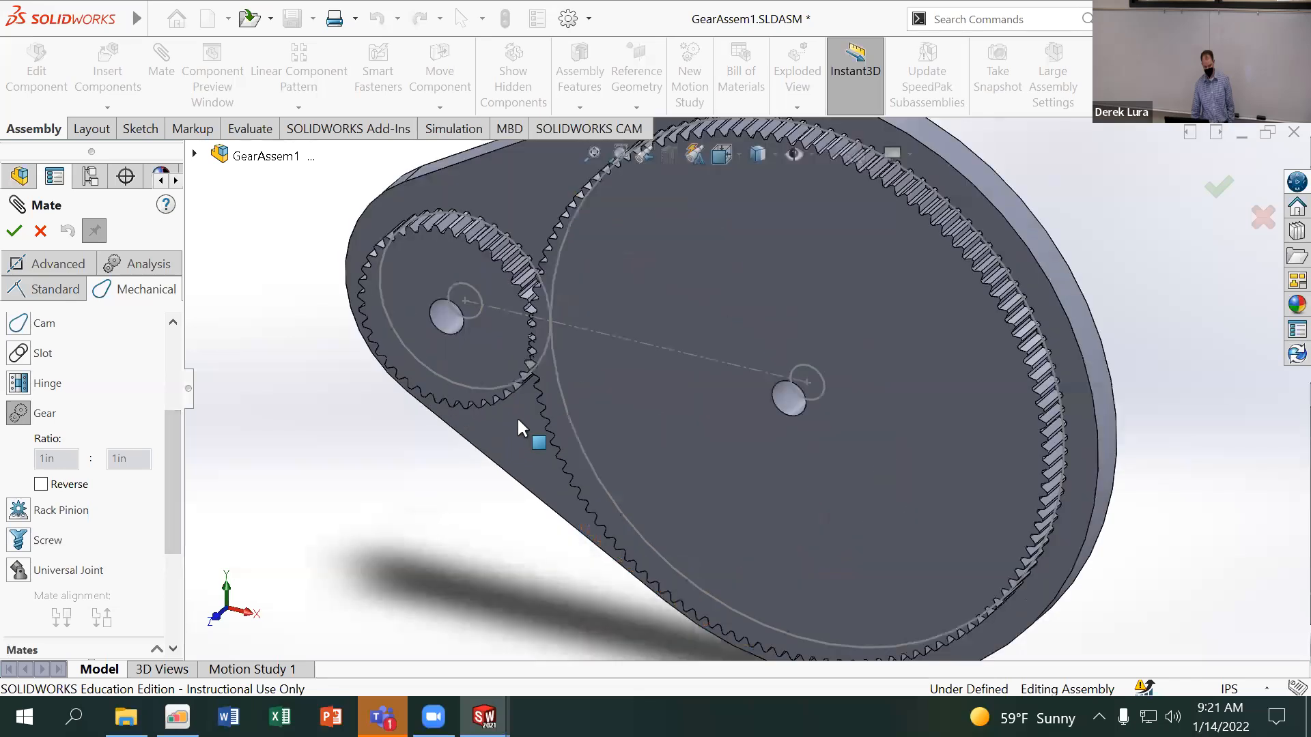
pyautogui.click(440, 317)
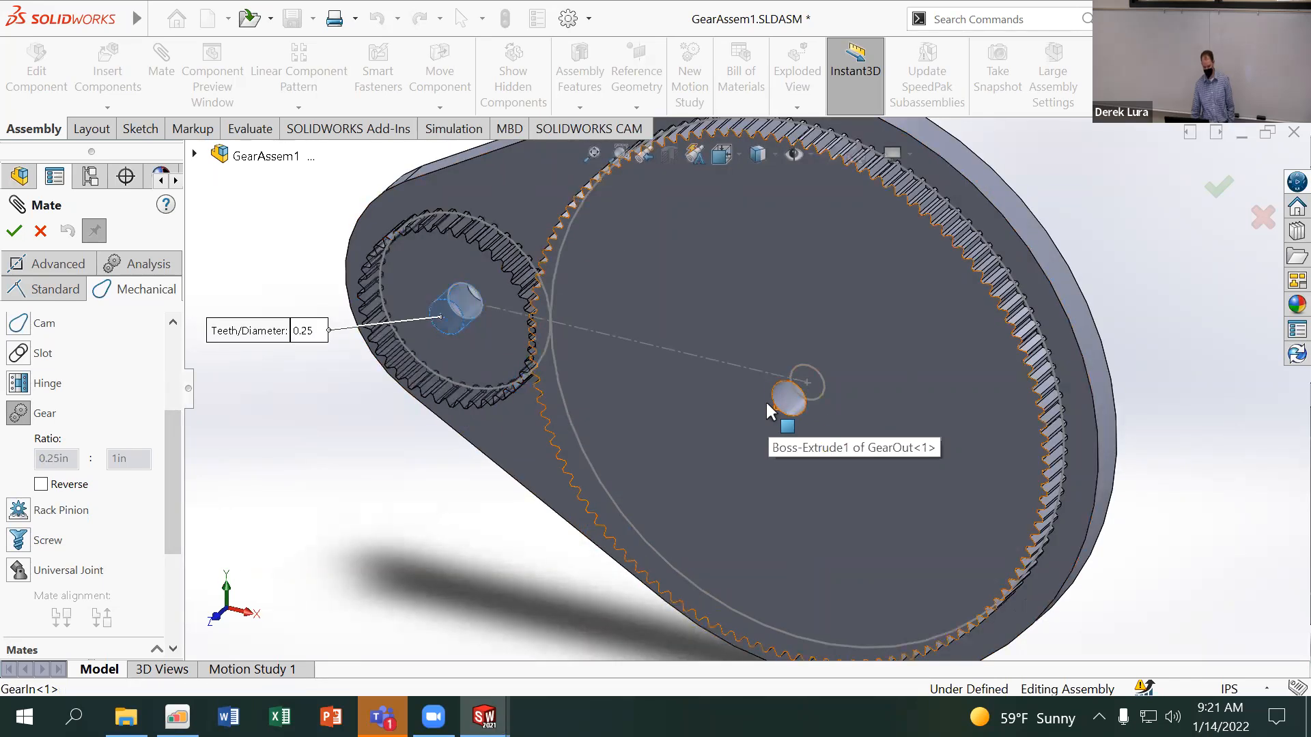
pyautogui.click(788, 399)
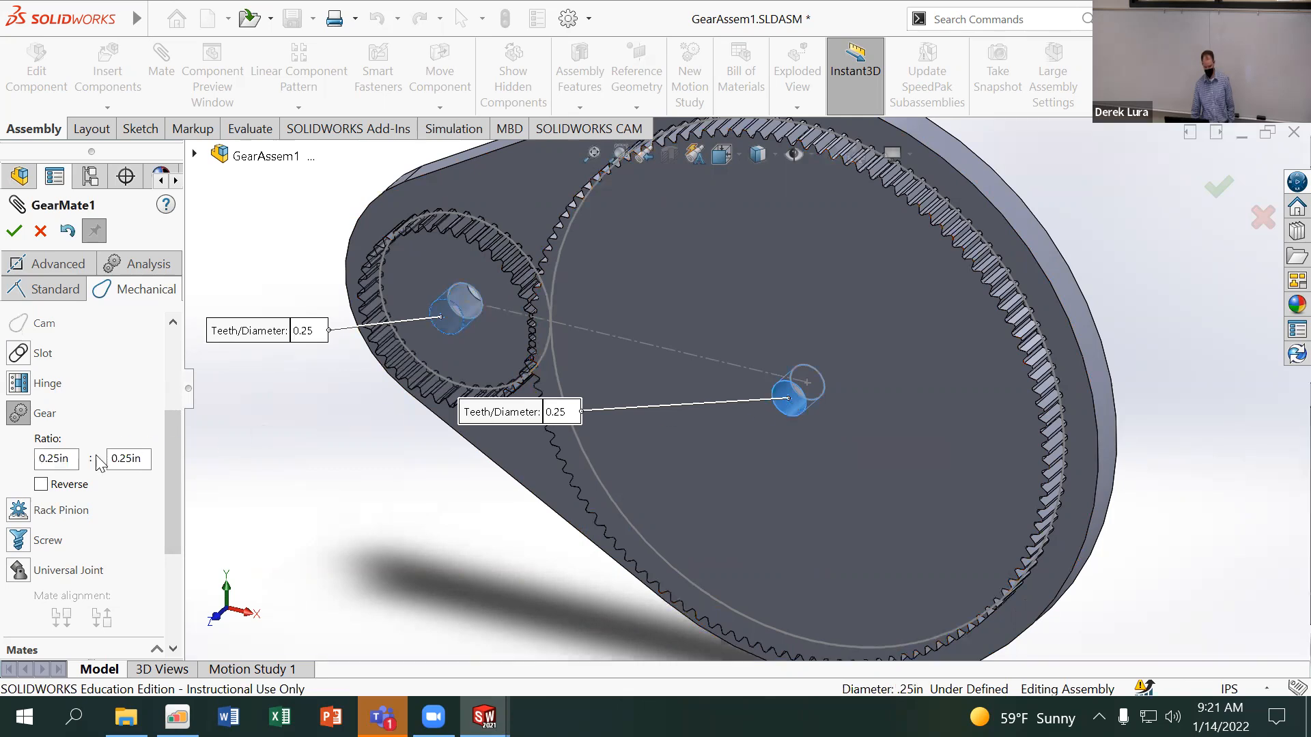
# Try to link the gear mate's ratio to the DiaIn and DiaOut variables, accept the mate, and finish mating
pyautogui.write('="Dian')
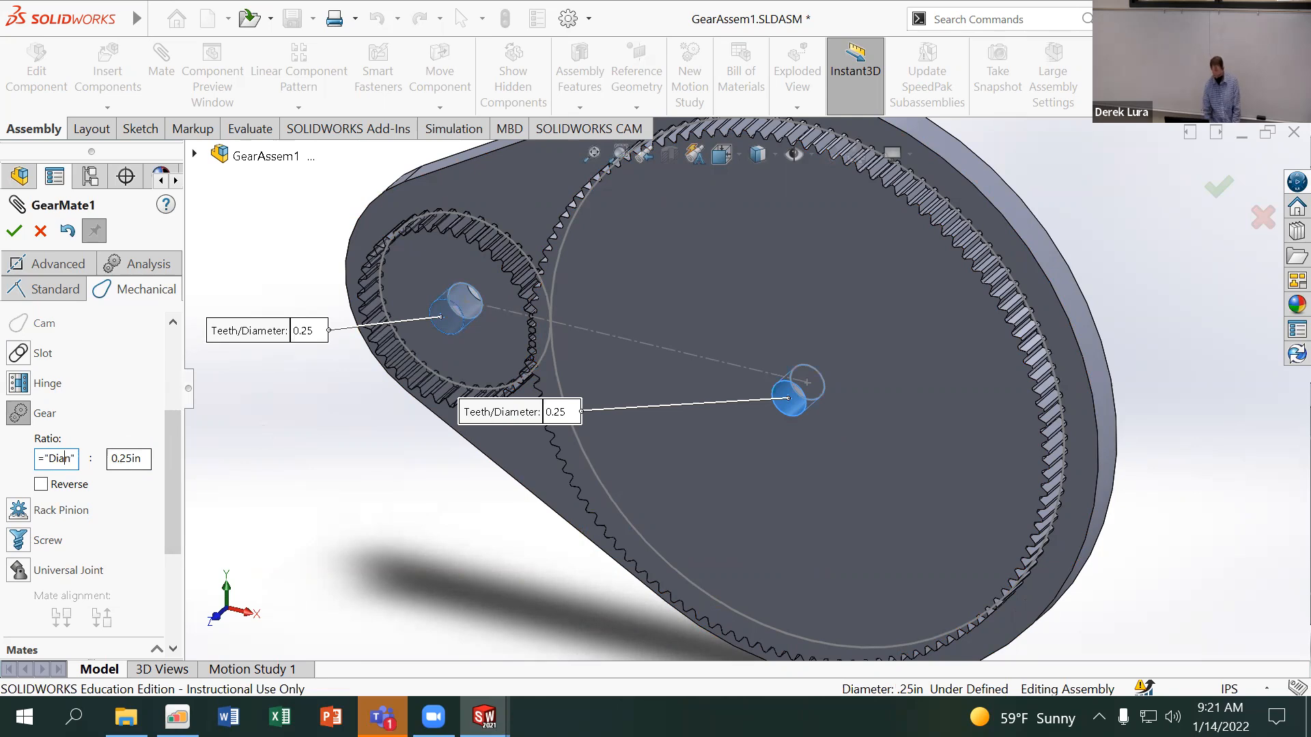
pyautogui.click(142, 458)
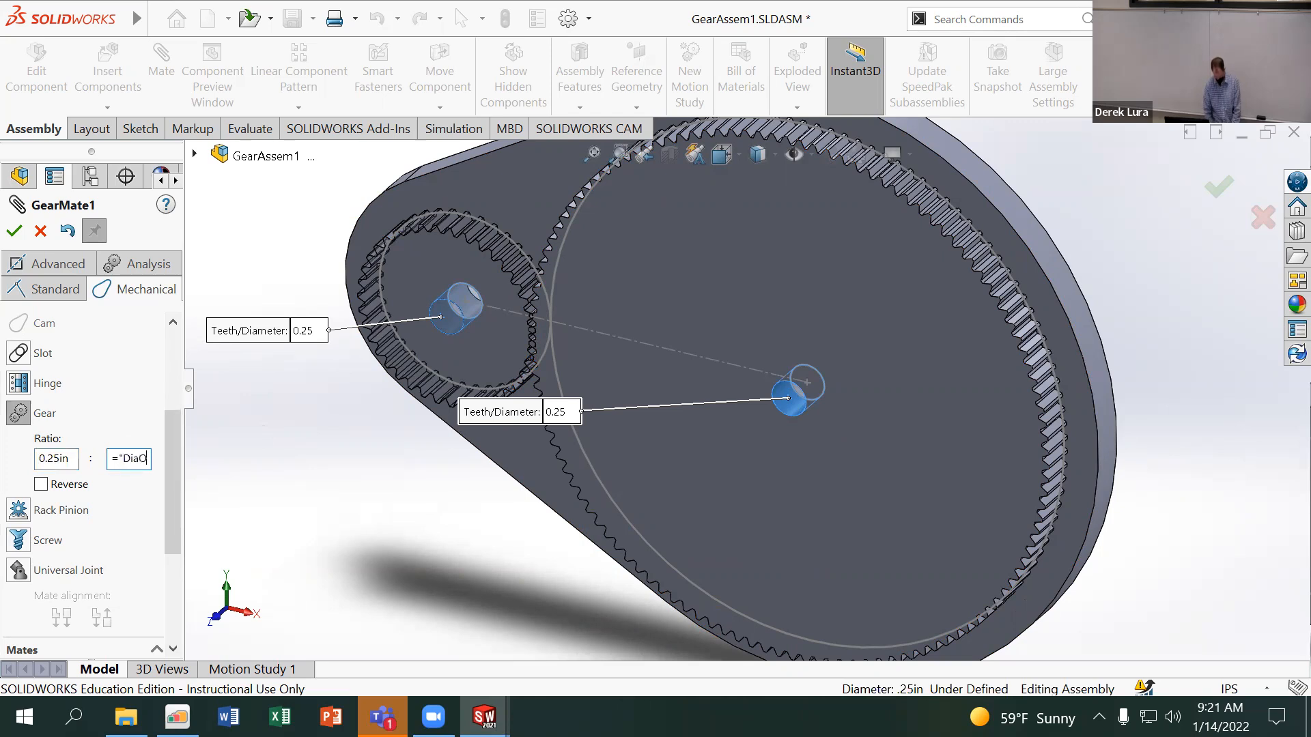
pyautogui.press('Return')
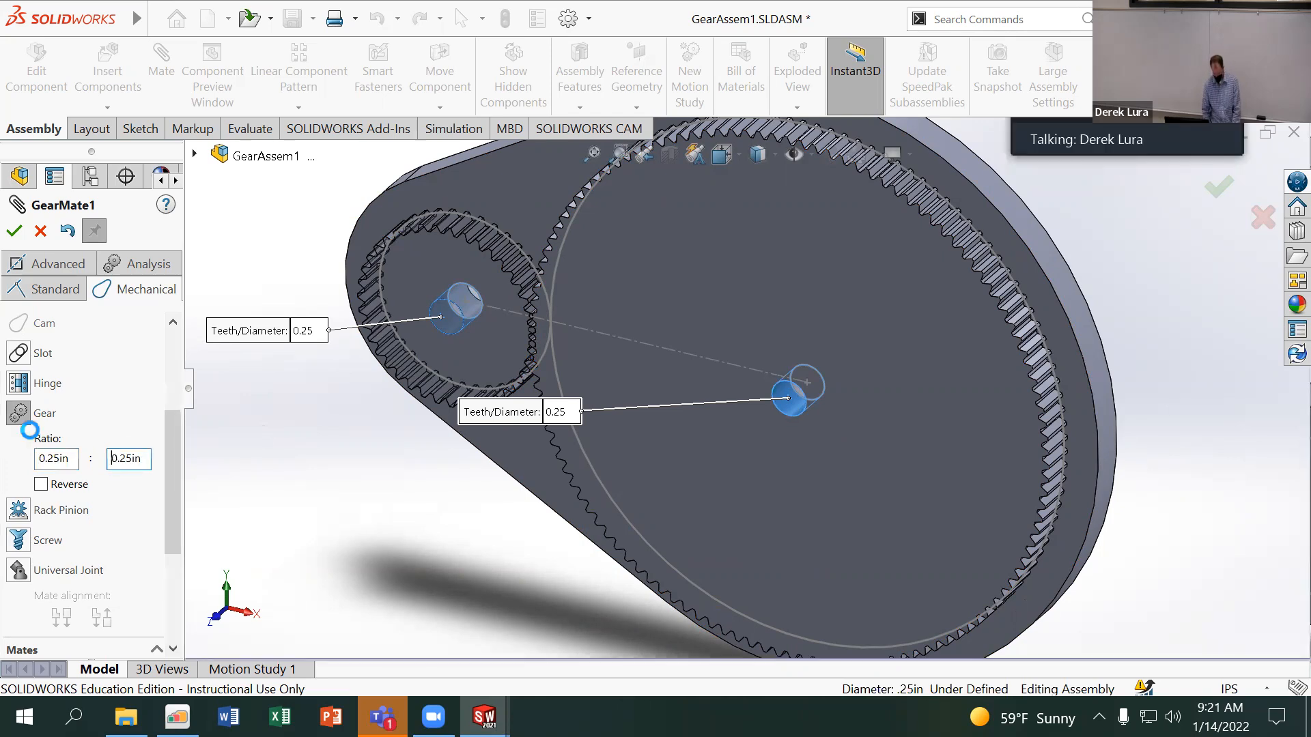
pyautogui.click(13, 232)
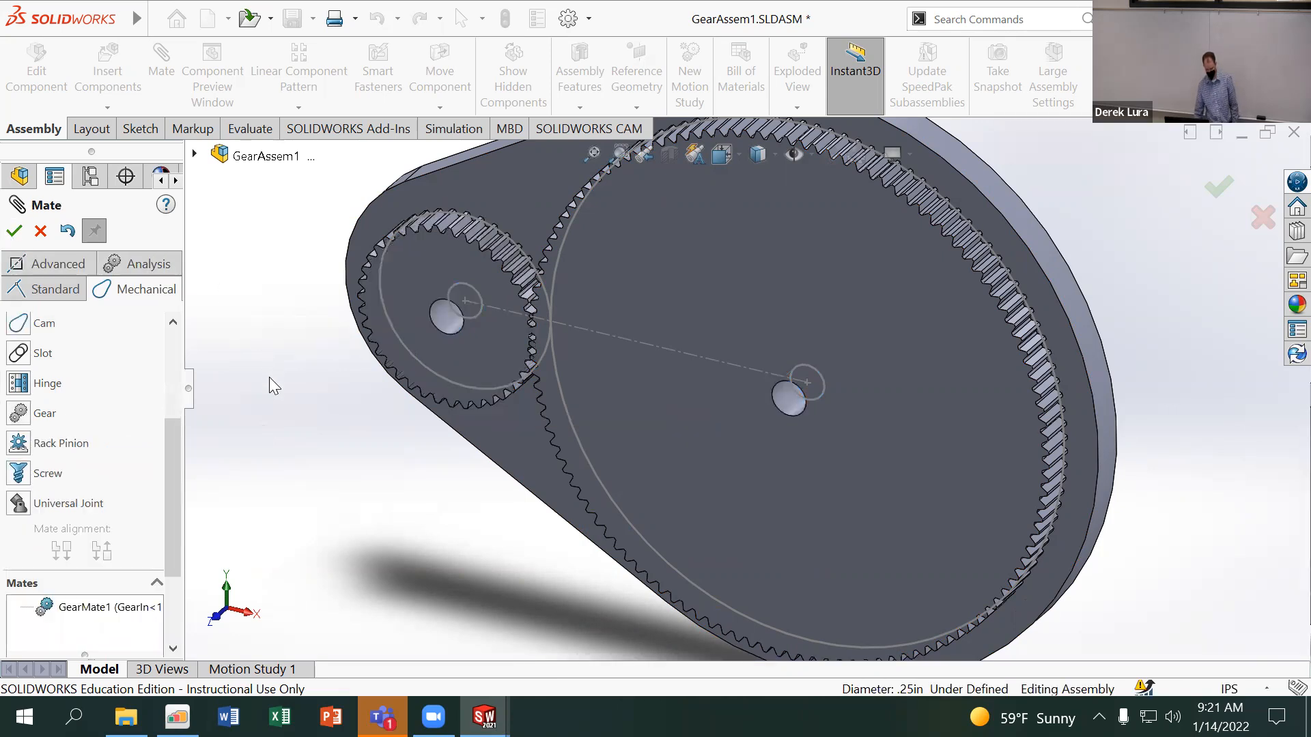
pyautogui.click(14, 231)
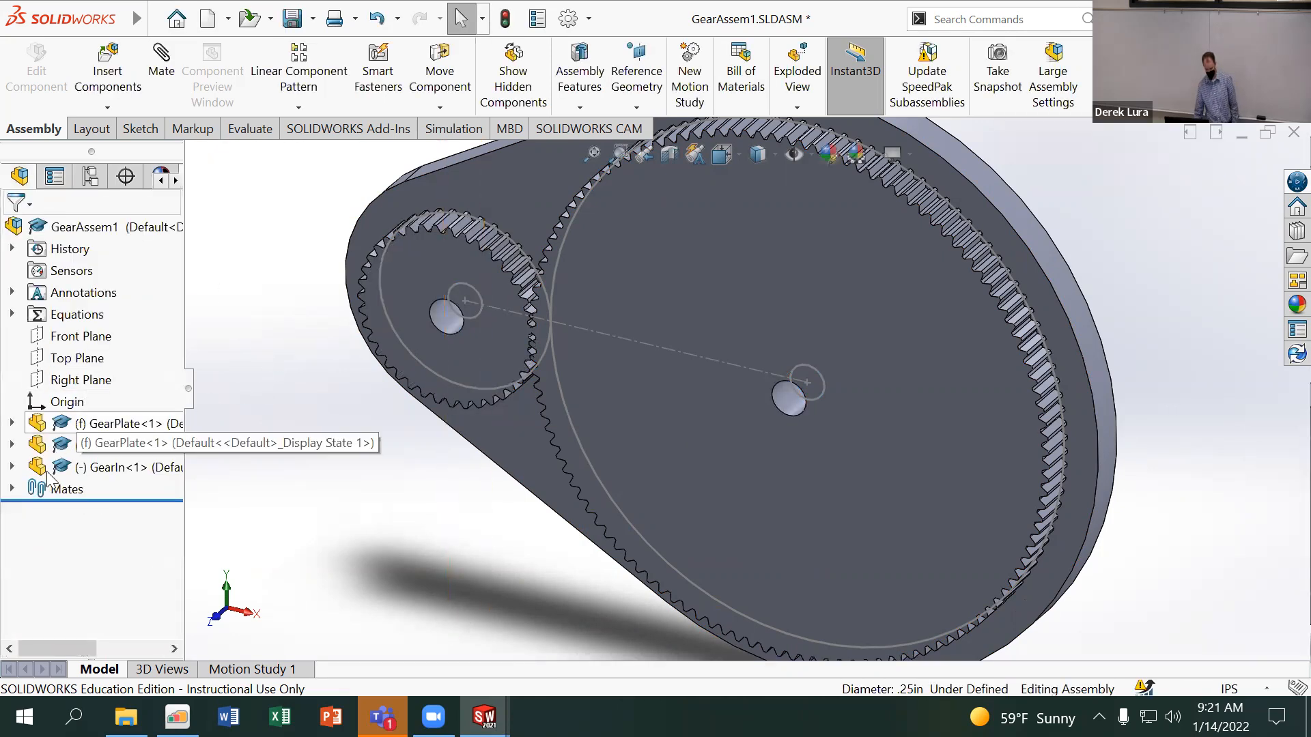
# Set the GearIn-side ratio dimension of GearMate1 to the global variable "DiaIn"
pyautogui.click(12, 489)
pyautogui.click(100, 592)
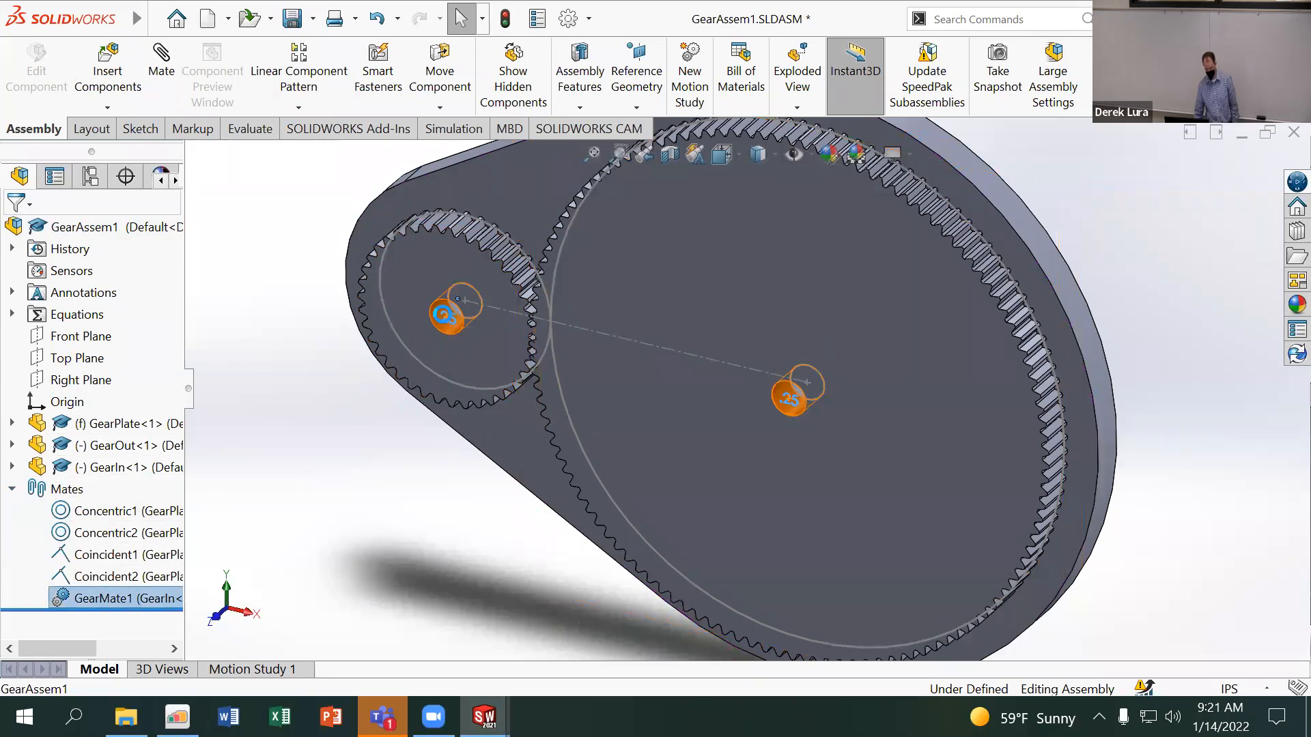
pyautogui.doubleClick(447, 317)
pyautogui.write('=')
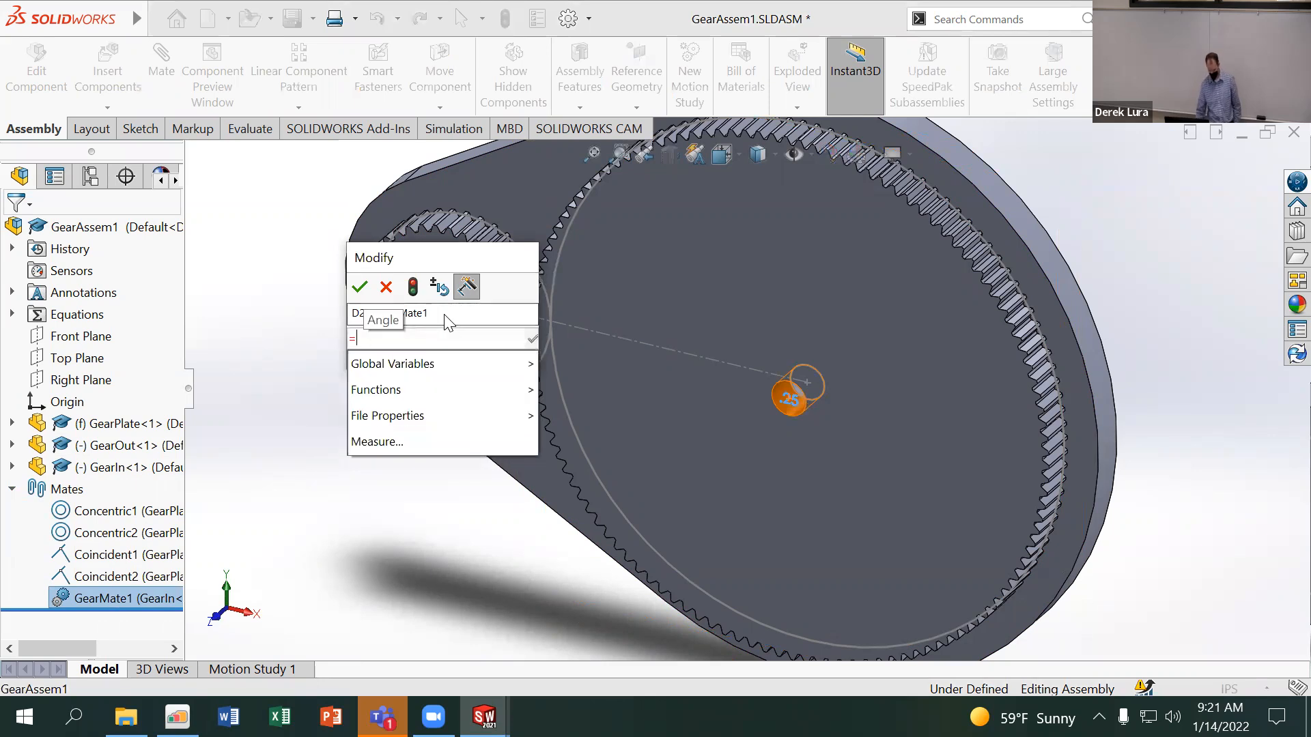
pyautogui.moveTo(481, 365)
pyautogui.click(594, 467)
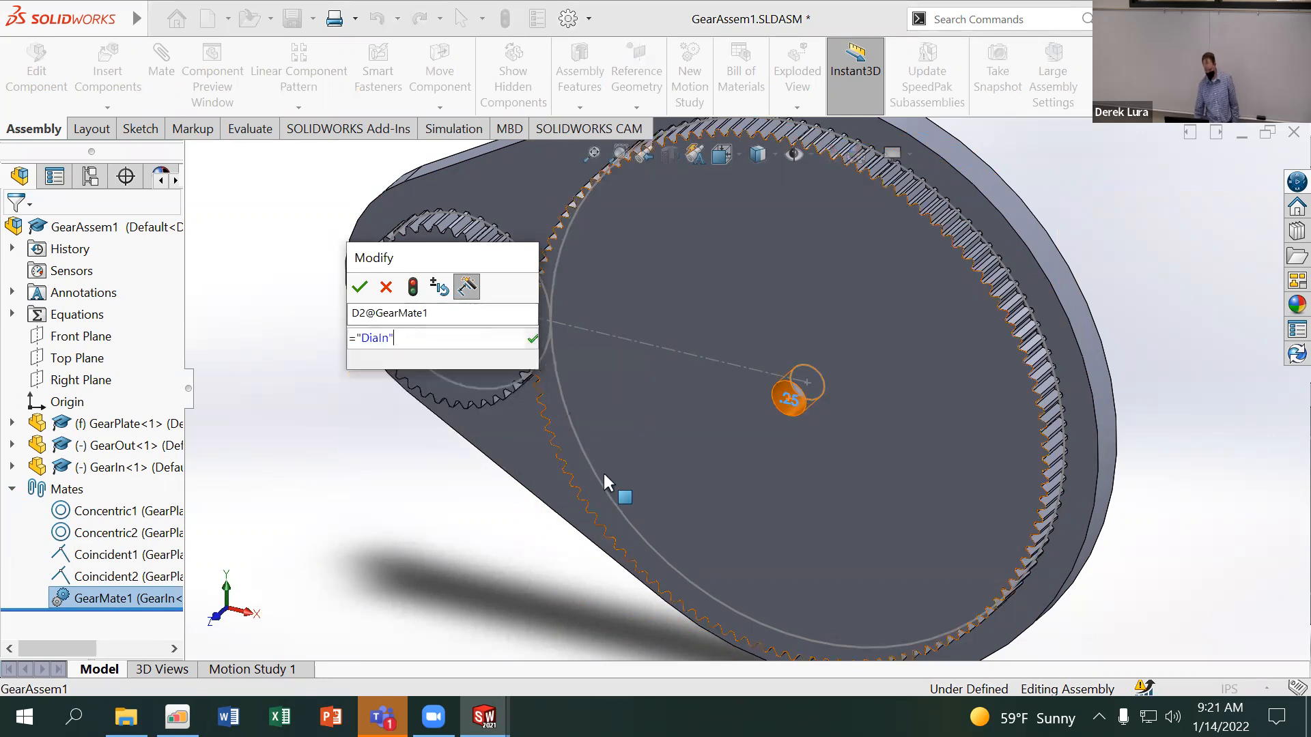
pyautogui.click(360, 287)
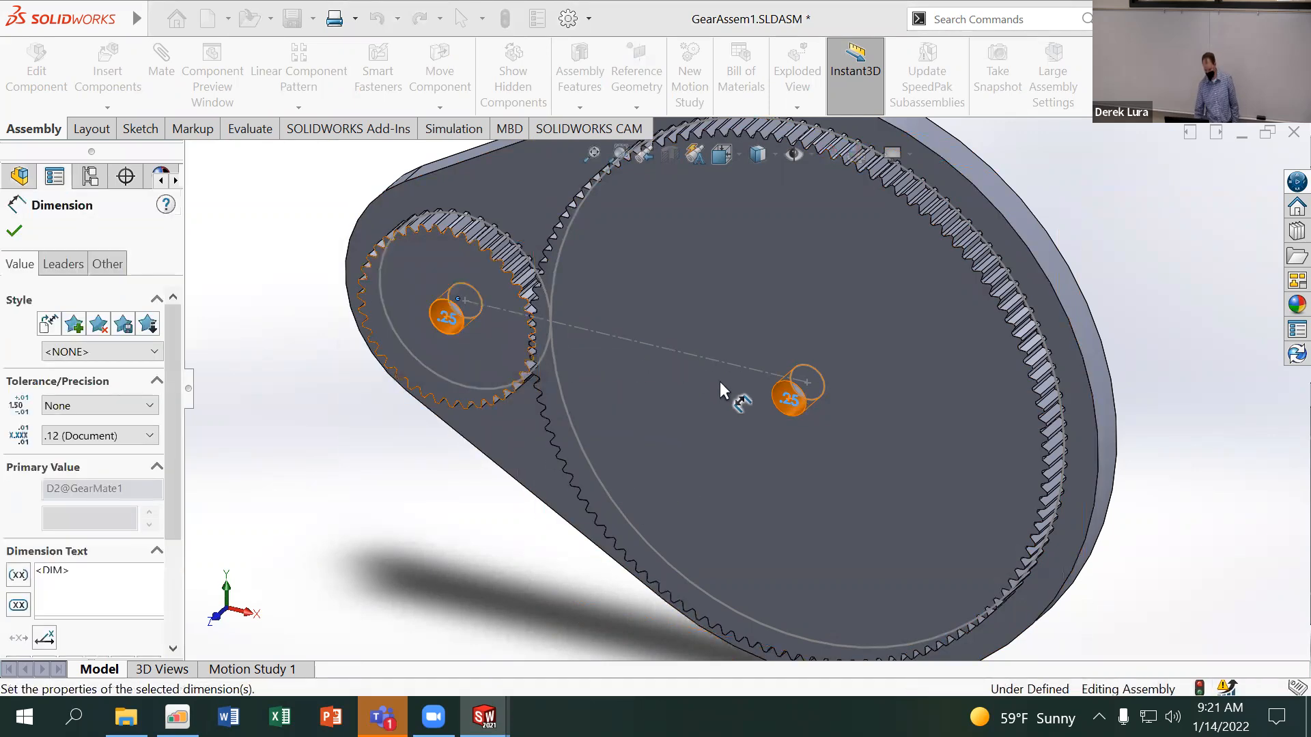
# Set the GearOut-side ratio dimension of GearMate1 to the global variable "DiaOut" and close the dimension properties
pyautogui.doubleClick(788, 396)
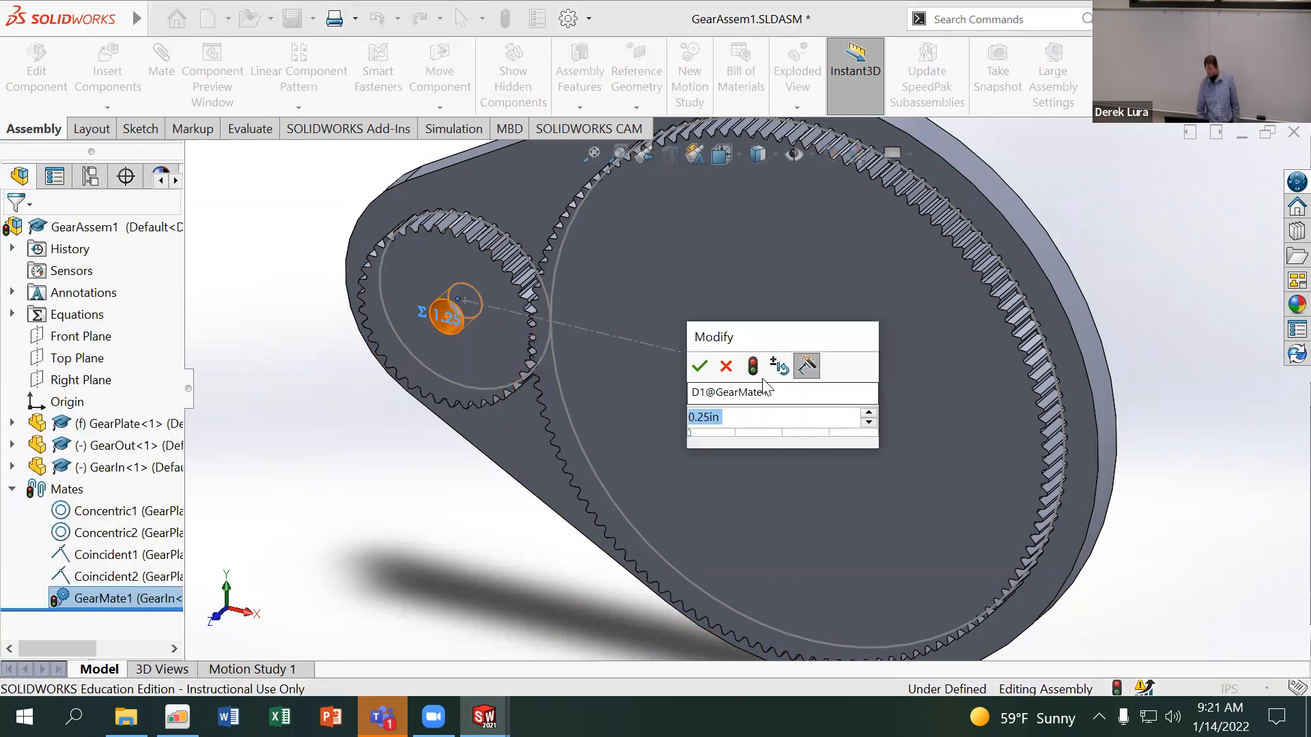
pyautogui.write('=')
pyautogui.moveTo(768, 445)
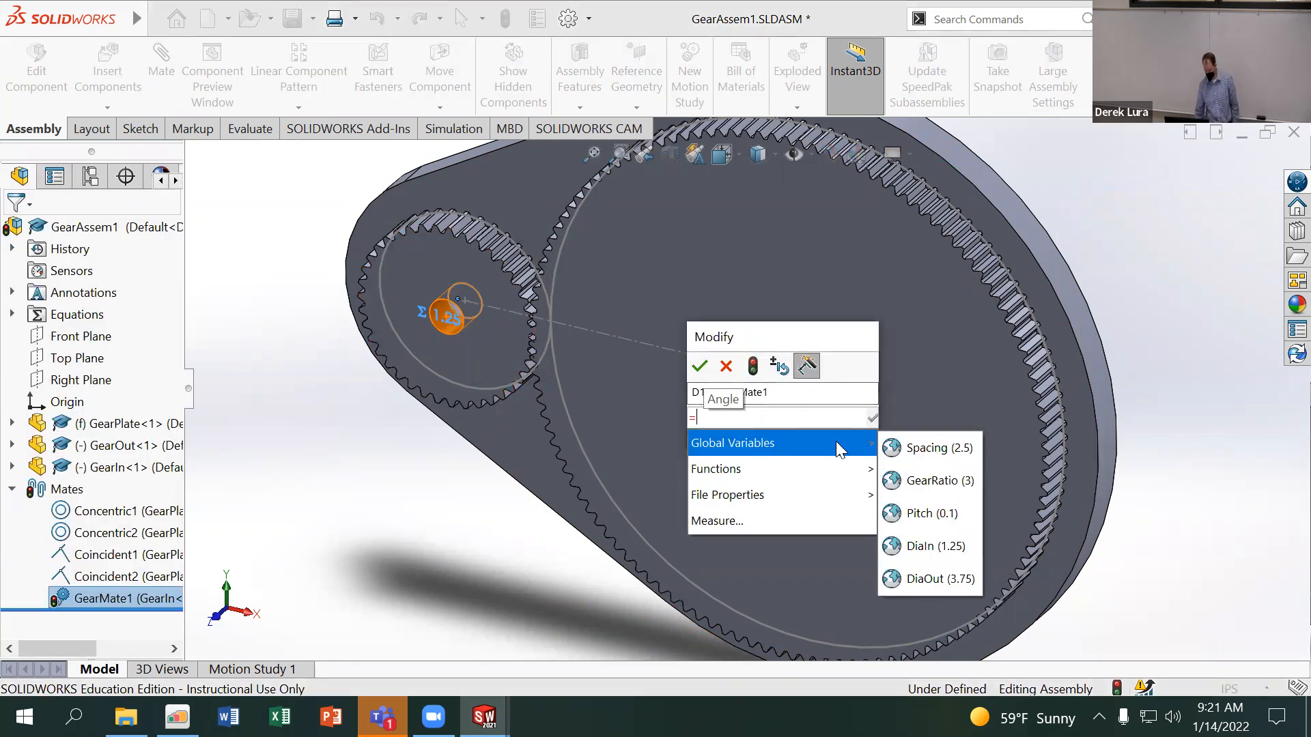
pyautogui.click(937, 573)
pyautogui.press('Return')
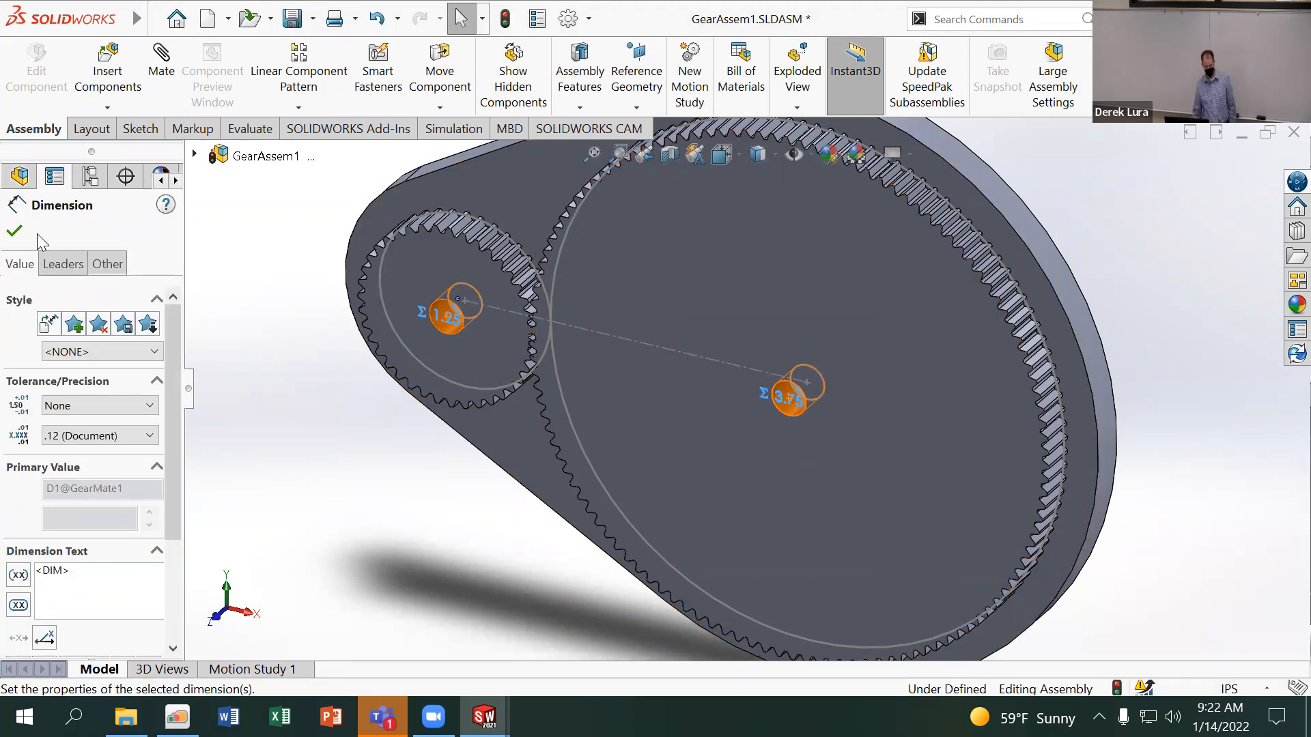
pyautogui.click(14, 231)
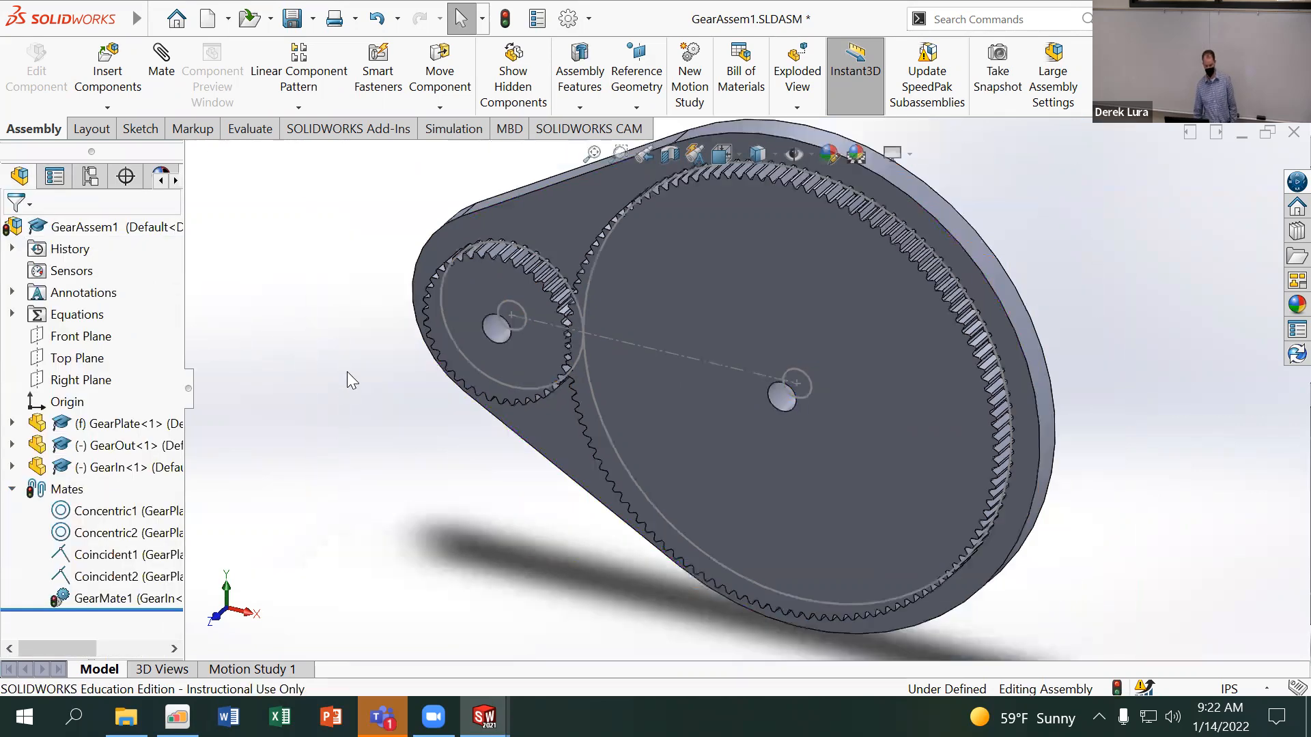
# Turn the gears on the plate to check how the gear mate drives their rotation
pyautogui.scroll(-5, 605, 337)
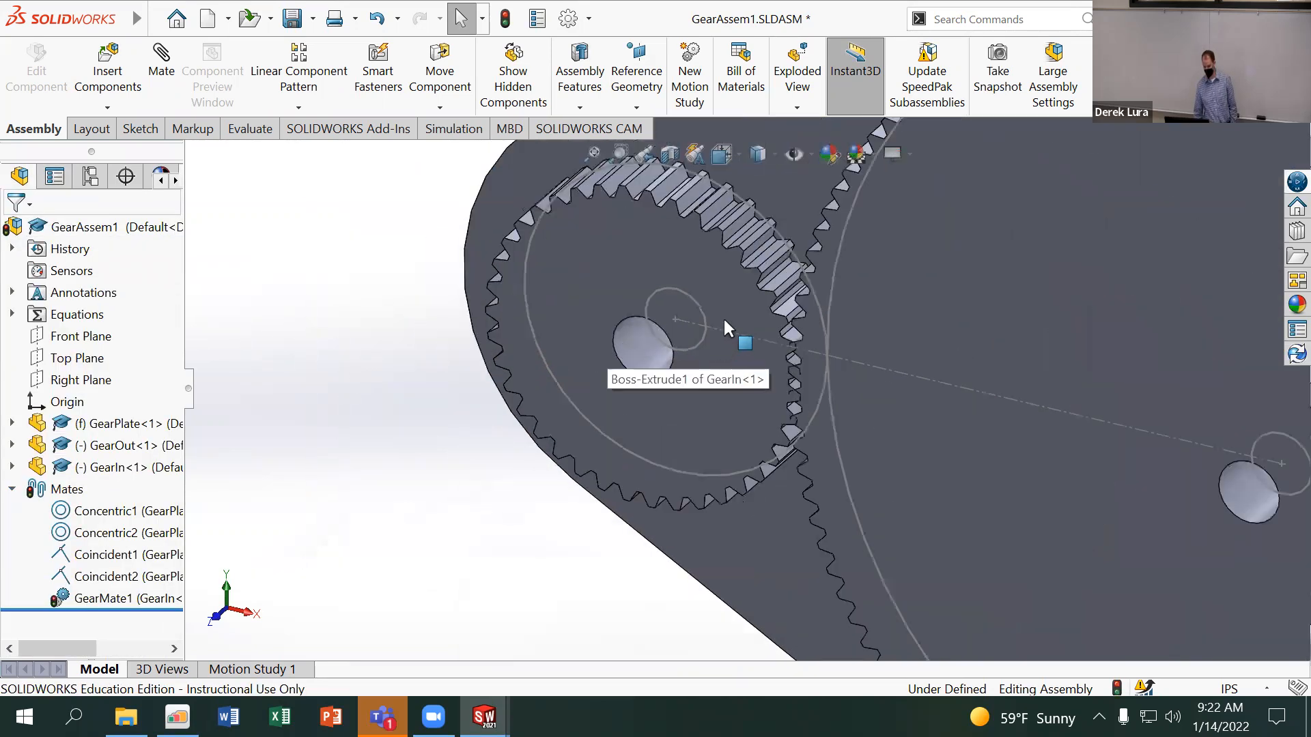
pyautogui.moveTo(723, 317); pyautogui.dragTo(752, 263, button='middle')
pyautogui.click(733, 270)
pyautogui.moveTo(758, 336); pyautogui.dragTo(863, 407)
pyautogui.scroll(2, 847, 414)
pyautogui.scroll(3, 852, 417)
pyautogui.moveTo(798, 363); pyautogui.dragTo(761, 372, button='middle')
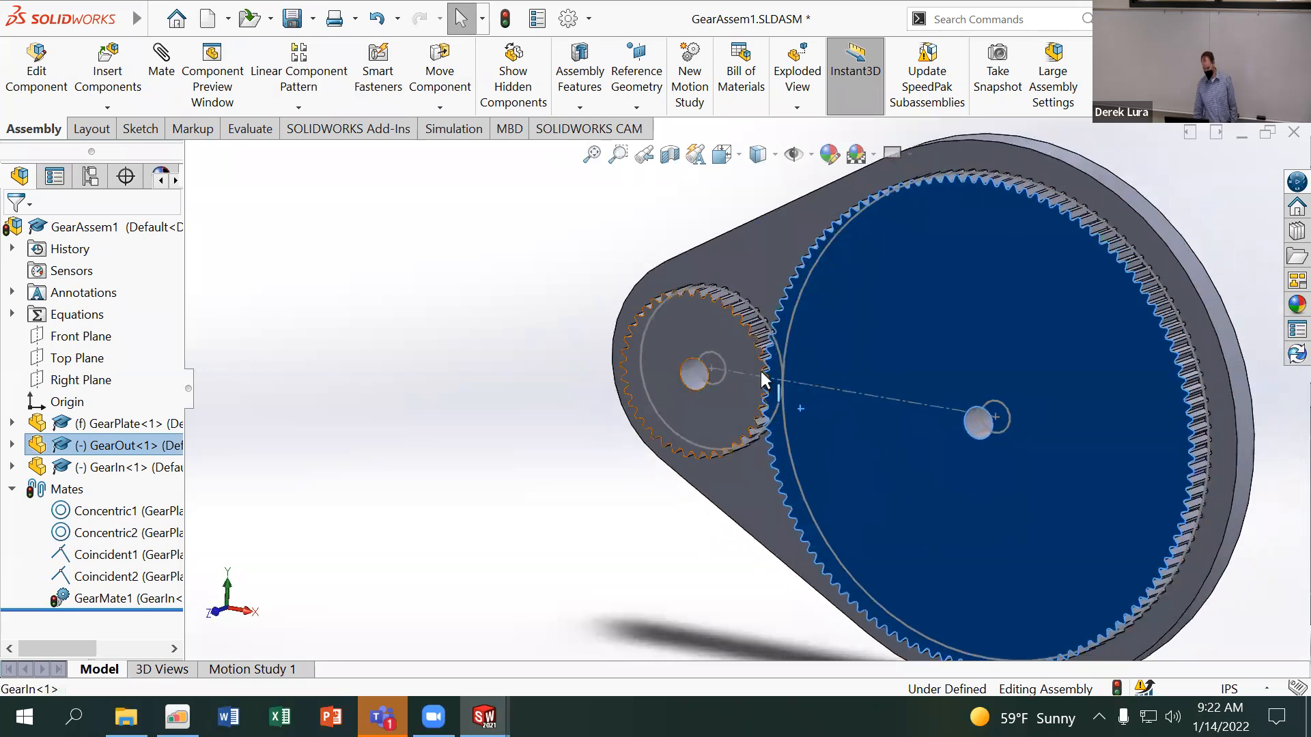
pyautogui.click(498, 388)
# Enable Reverse on GearMate1, accept the change, and turn GearOut to test the motion
pyautogui.click(89, 598)
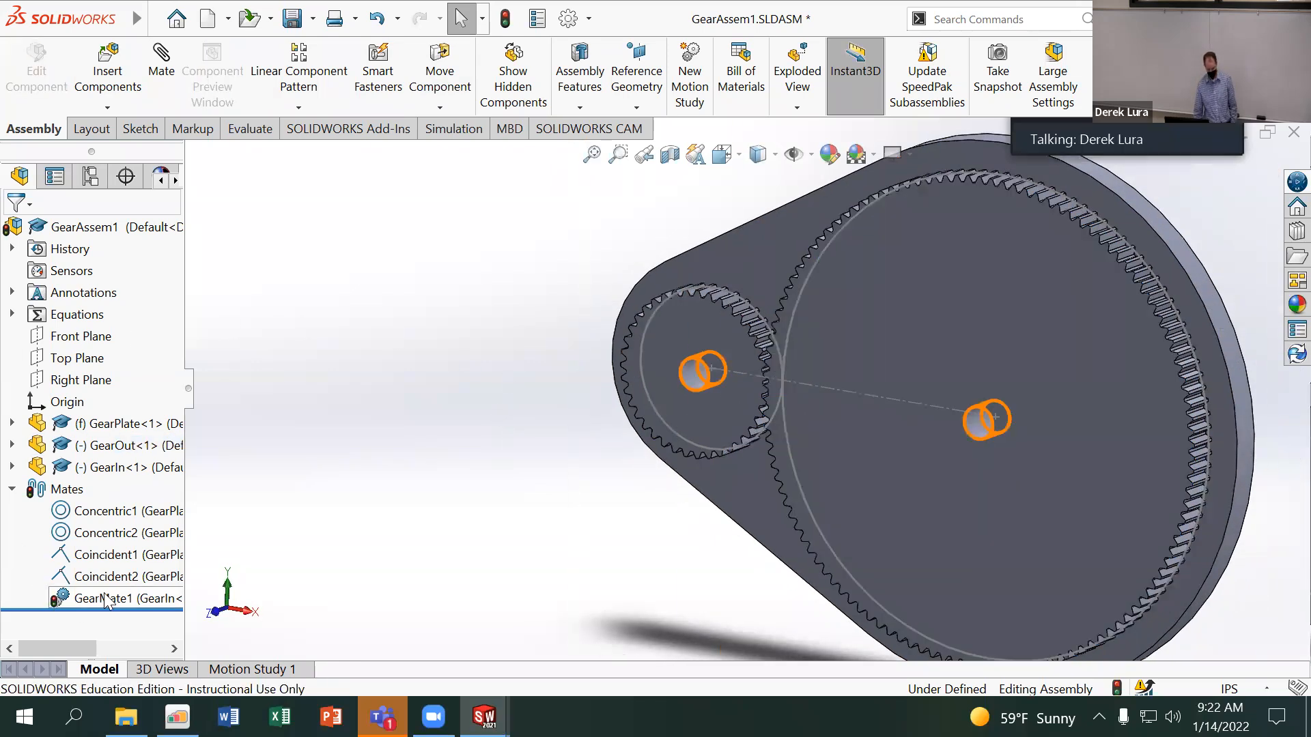
pyautogui.click(121, 543)
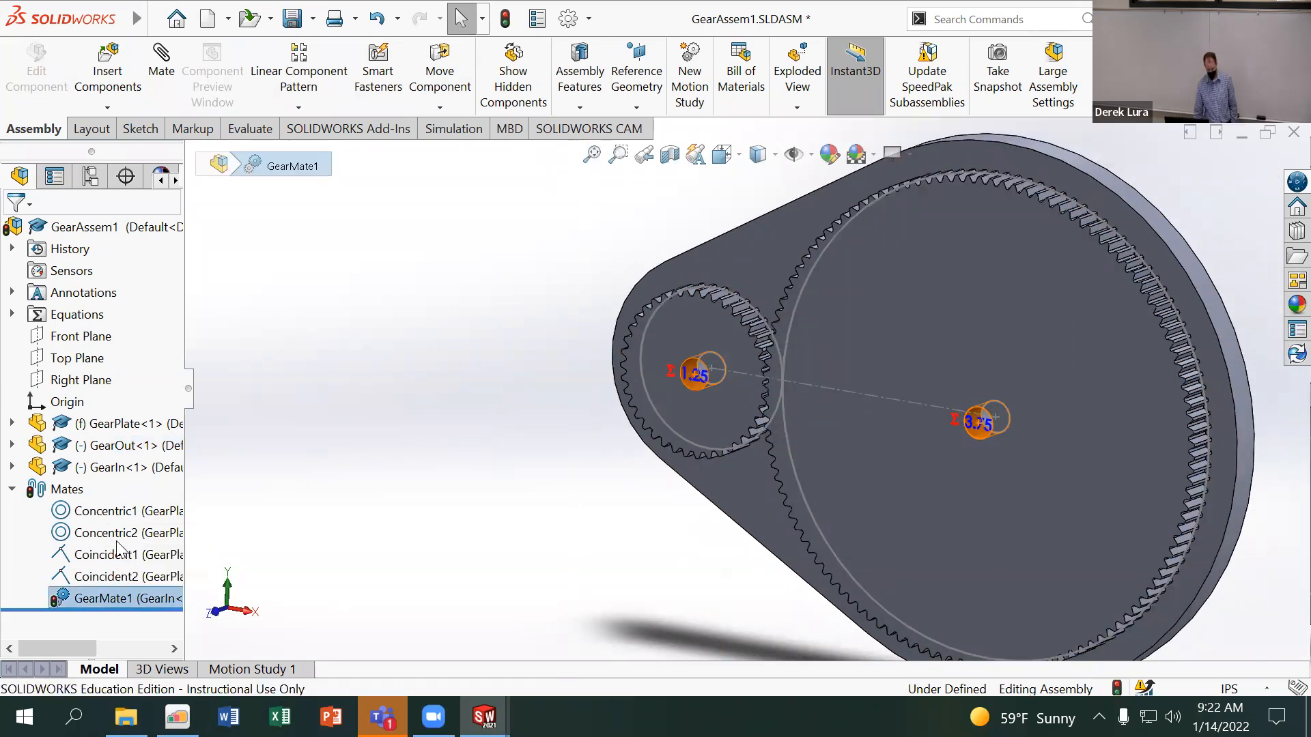
pyautogui.scroll(-5, 105, 546)
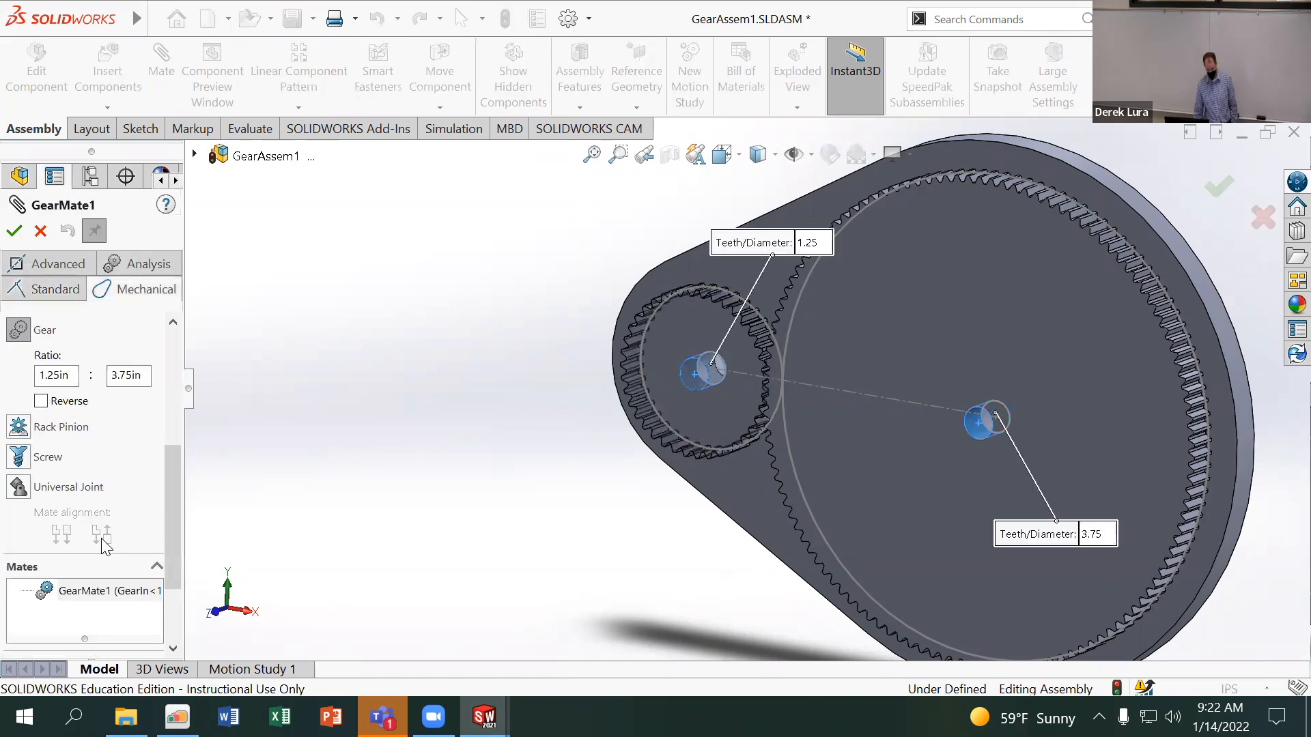
pyautogui.click(41, 401)
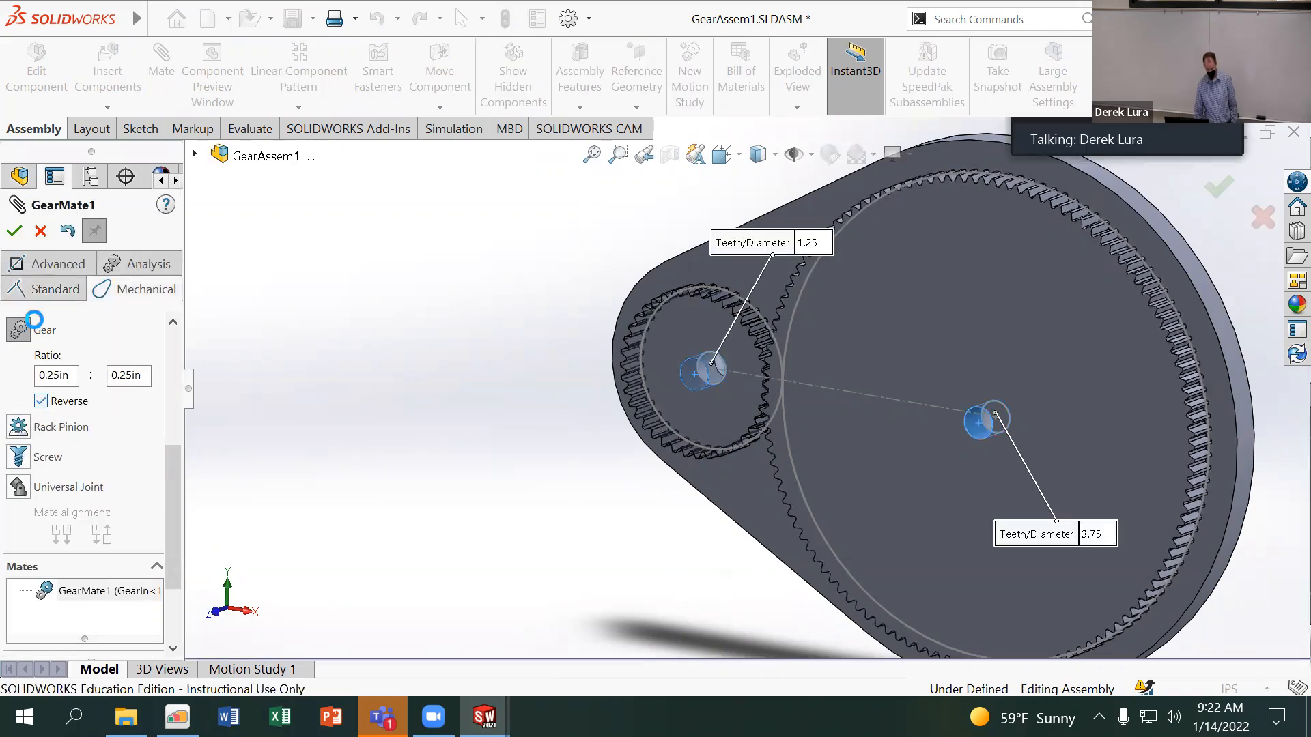
pyautogui.click(14, 231)
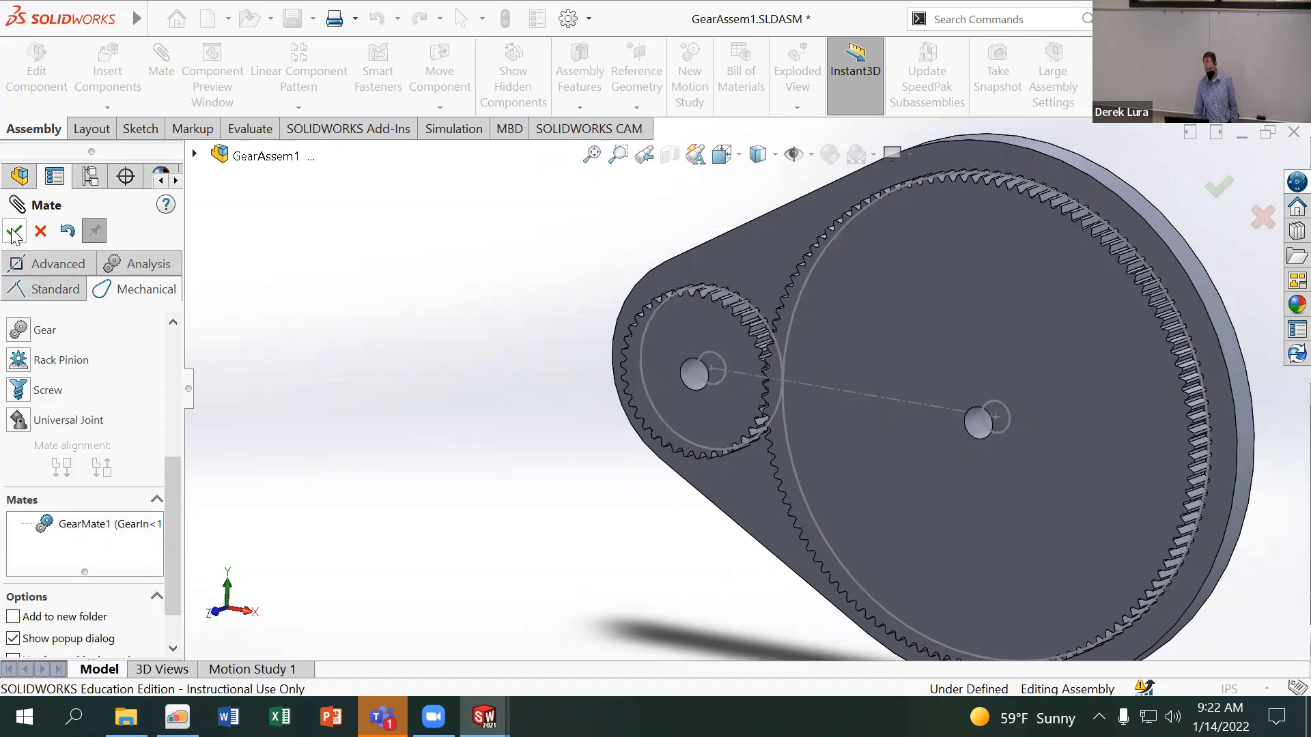
pyautogui.click(14, 230)
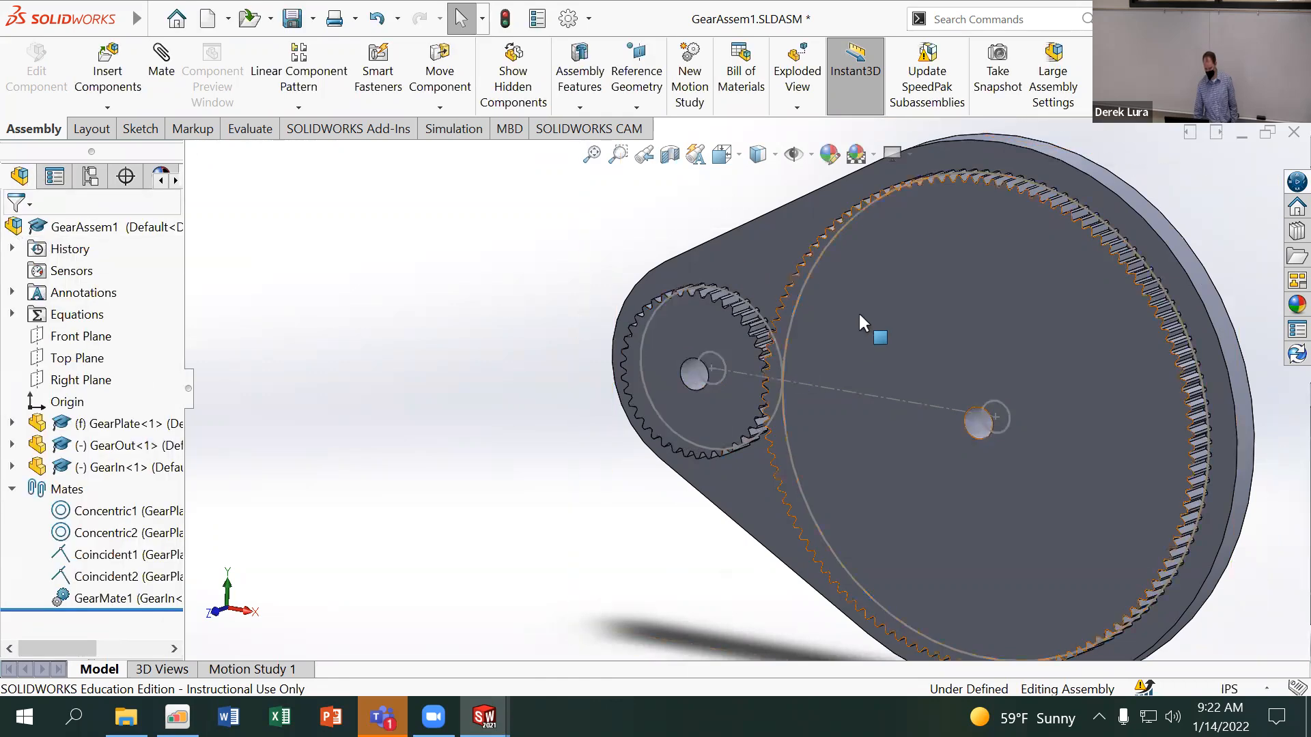
pyautogui.moveTo(839, 457); pyautogui.dragTo(990, 262)
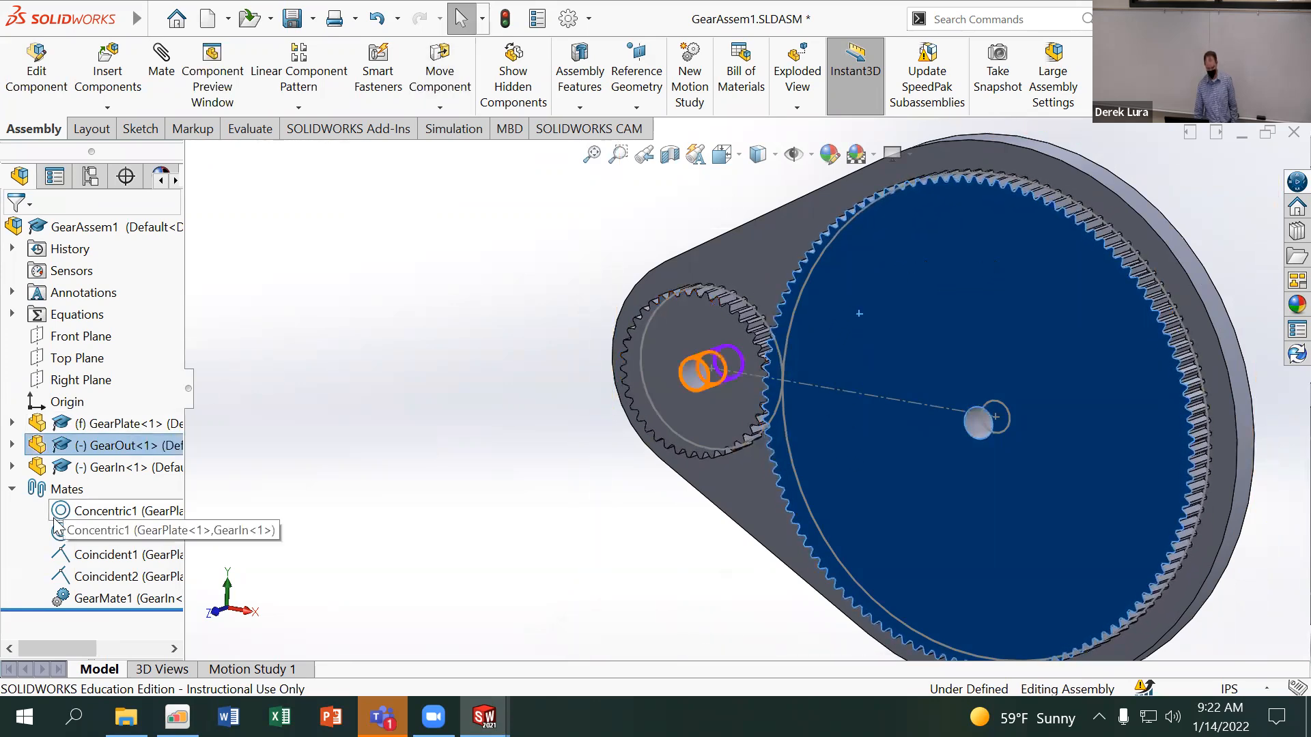
# Turn off Reverse on GearMate1, accept the edit and close the mate tool
pyautogui.rightClick(115, 601)
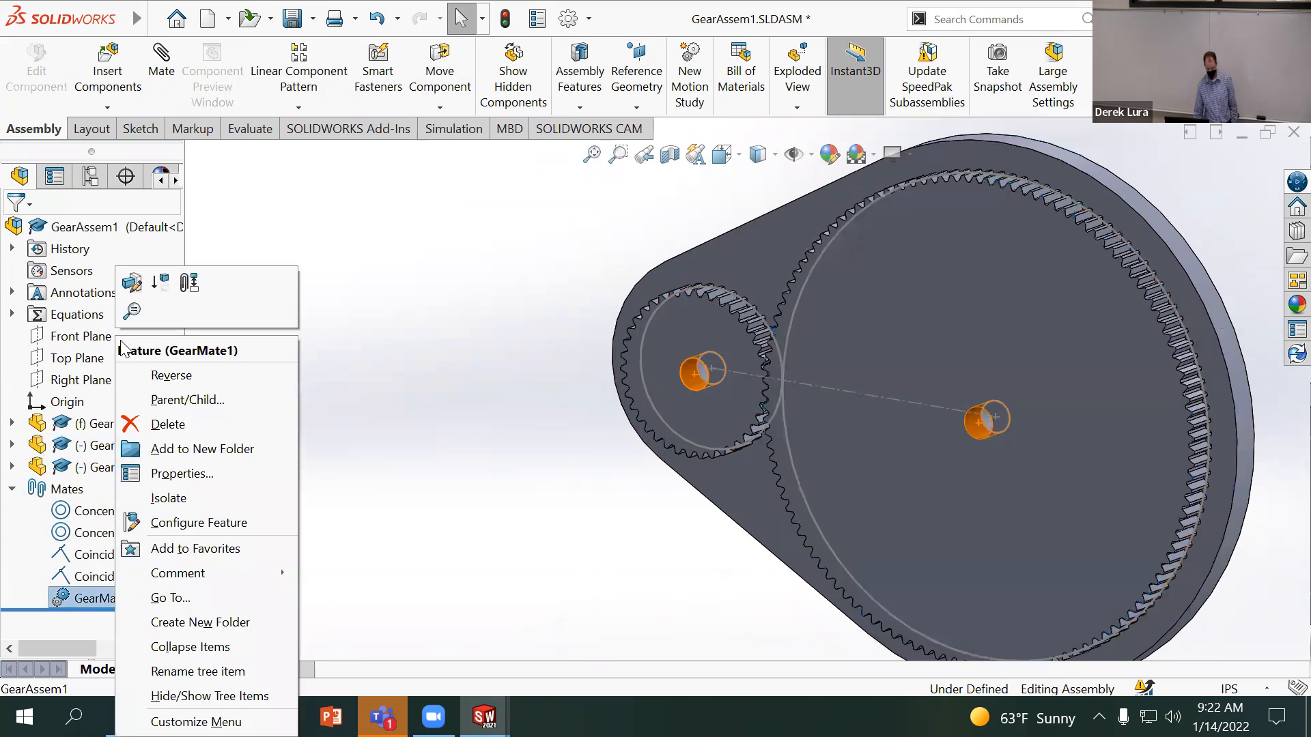
pyautogui.click(140, 280)
pyautogui.moveTo(176, 403); pyautogui.dragTo(167, 361)
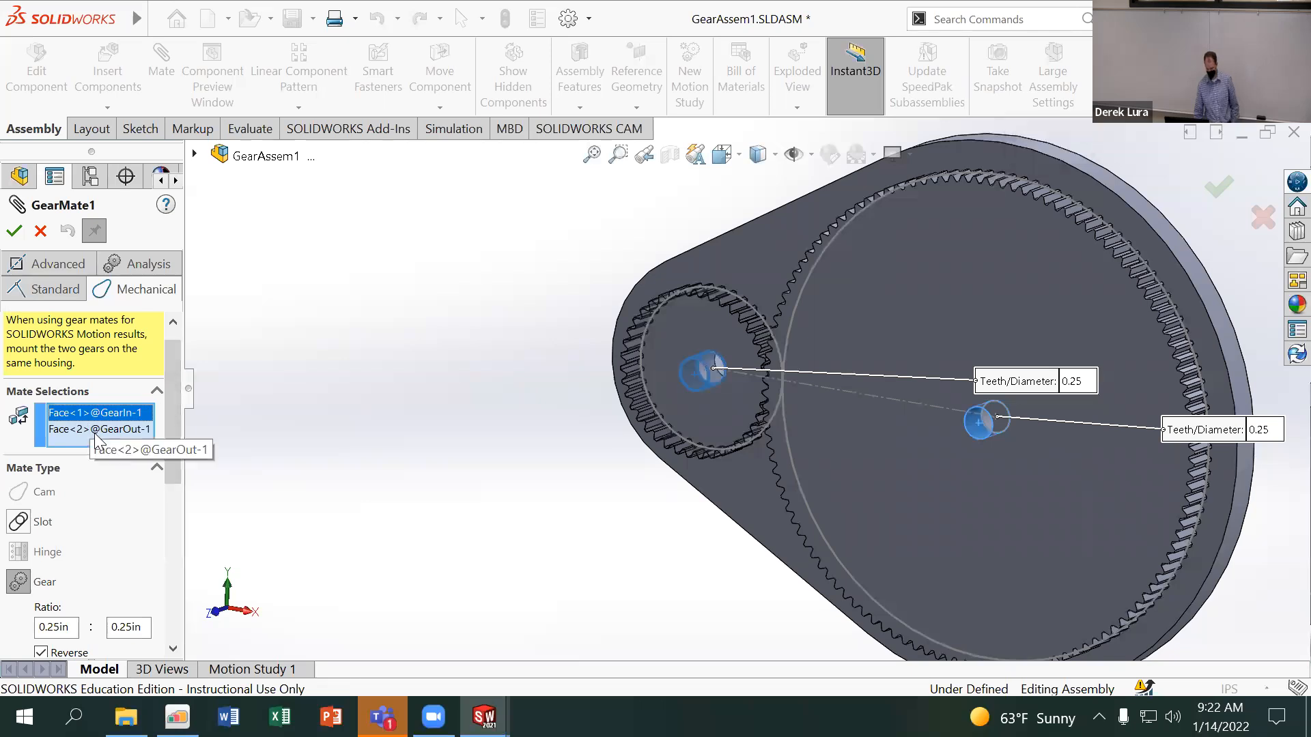
pyautogui.scroll(-3, 77, 513)
pyautogui.click(41, 470)
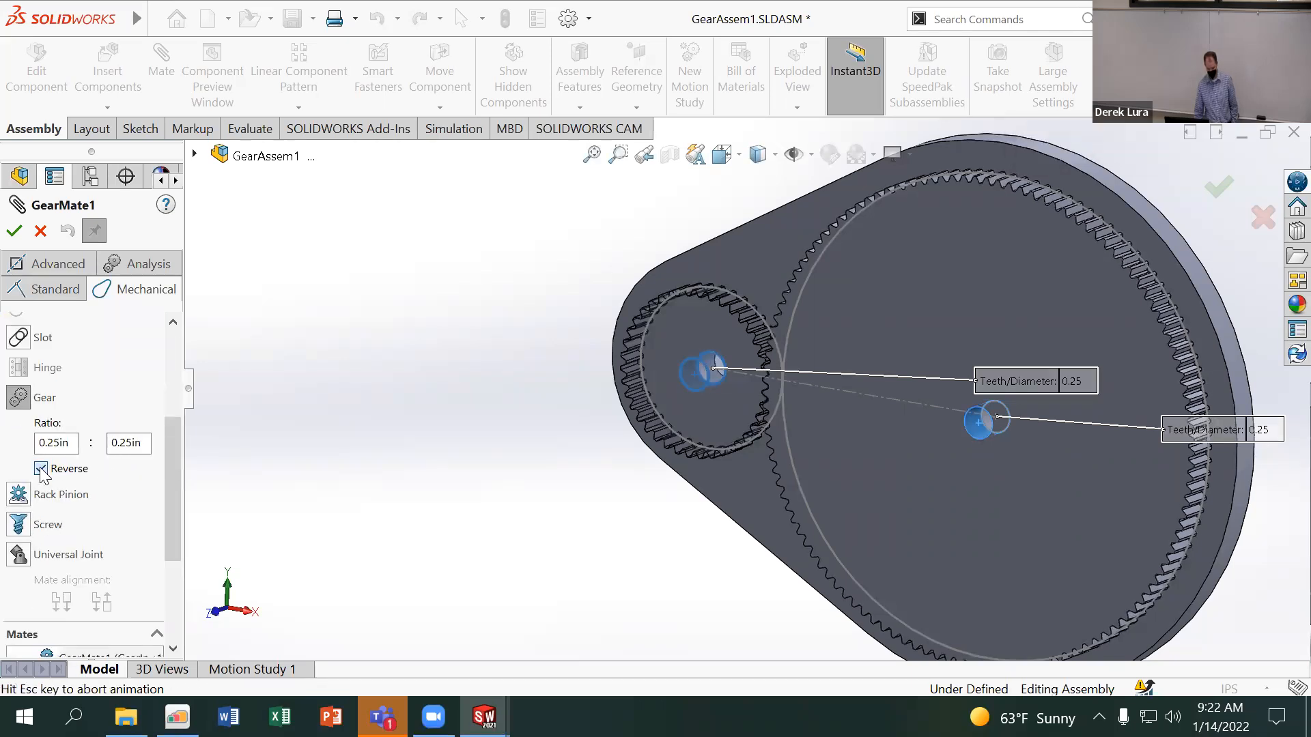
pyautogui.scroll(1, 99, 447)
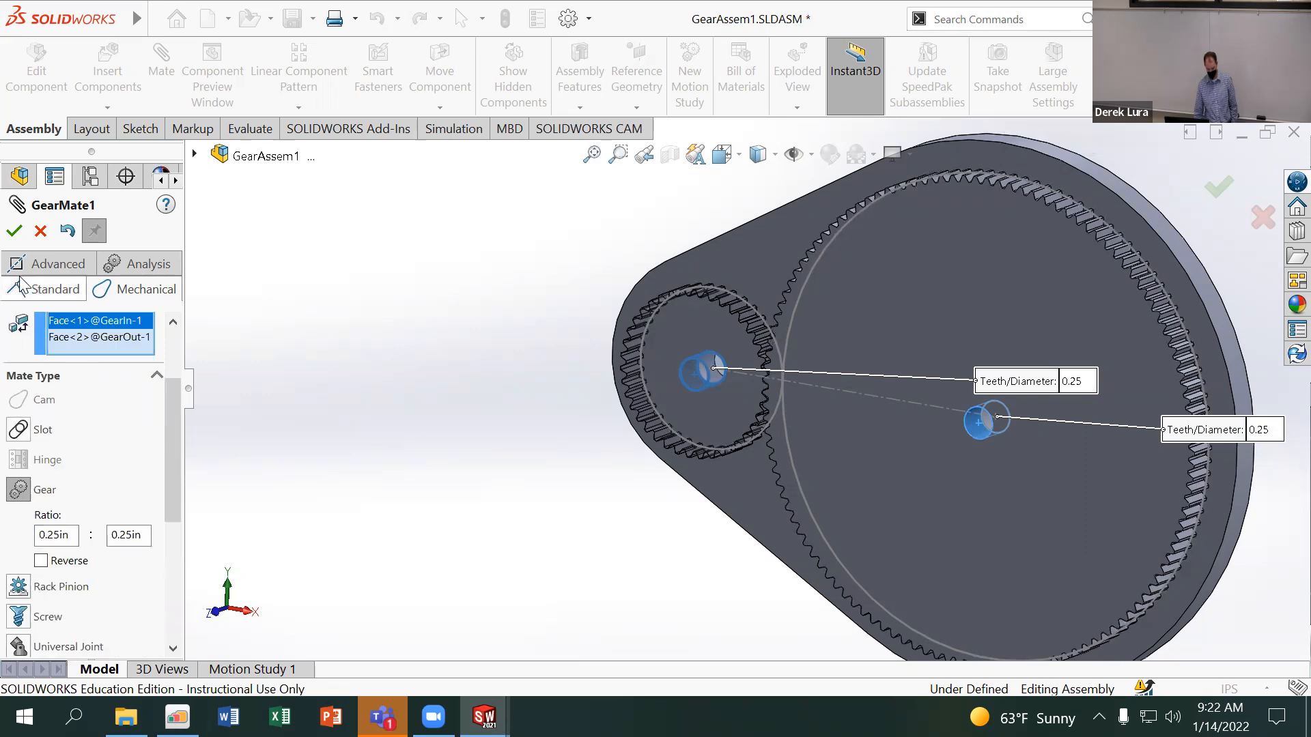
pyautogui.click(15, 231)
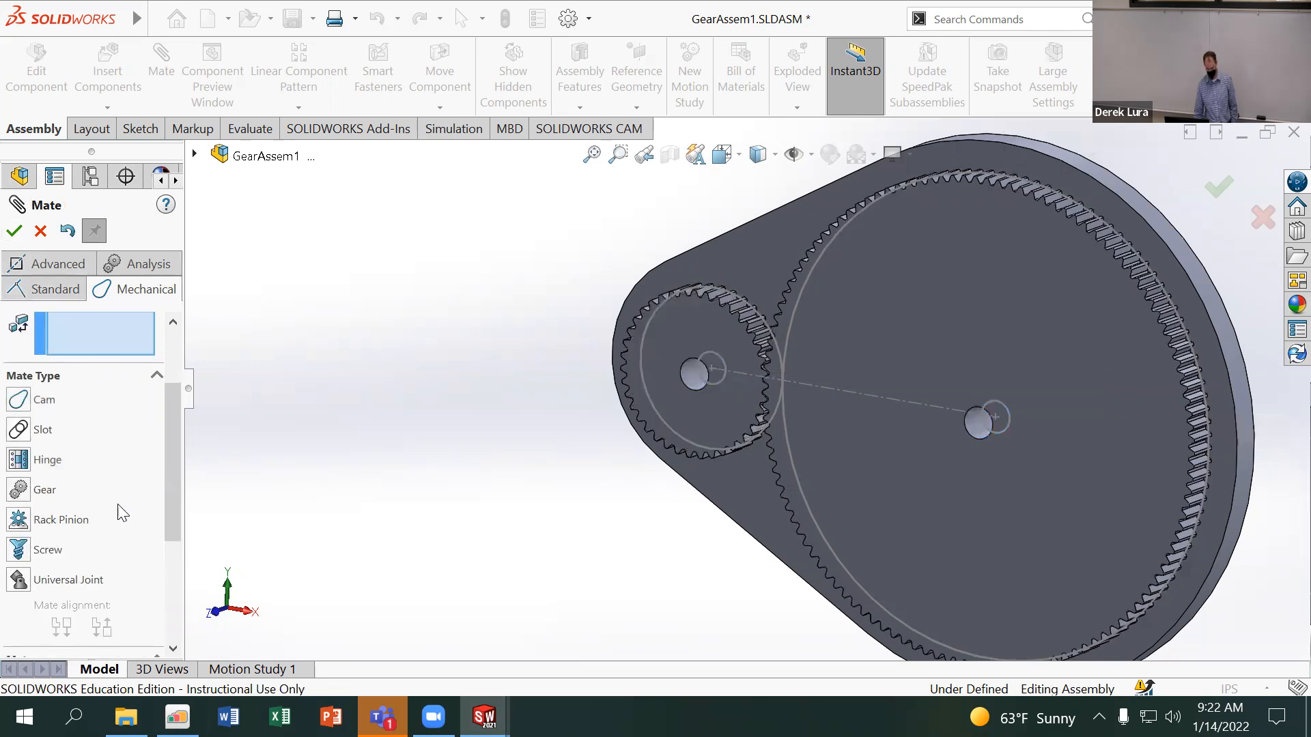
pyautogui.click(14, 232)
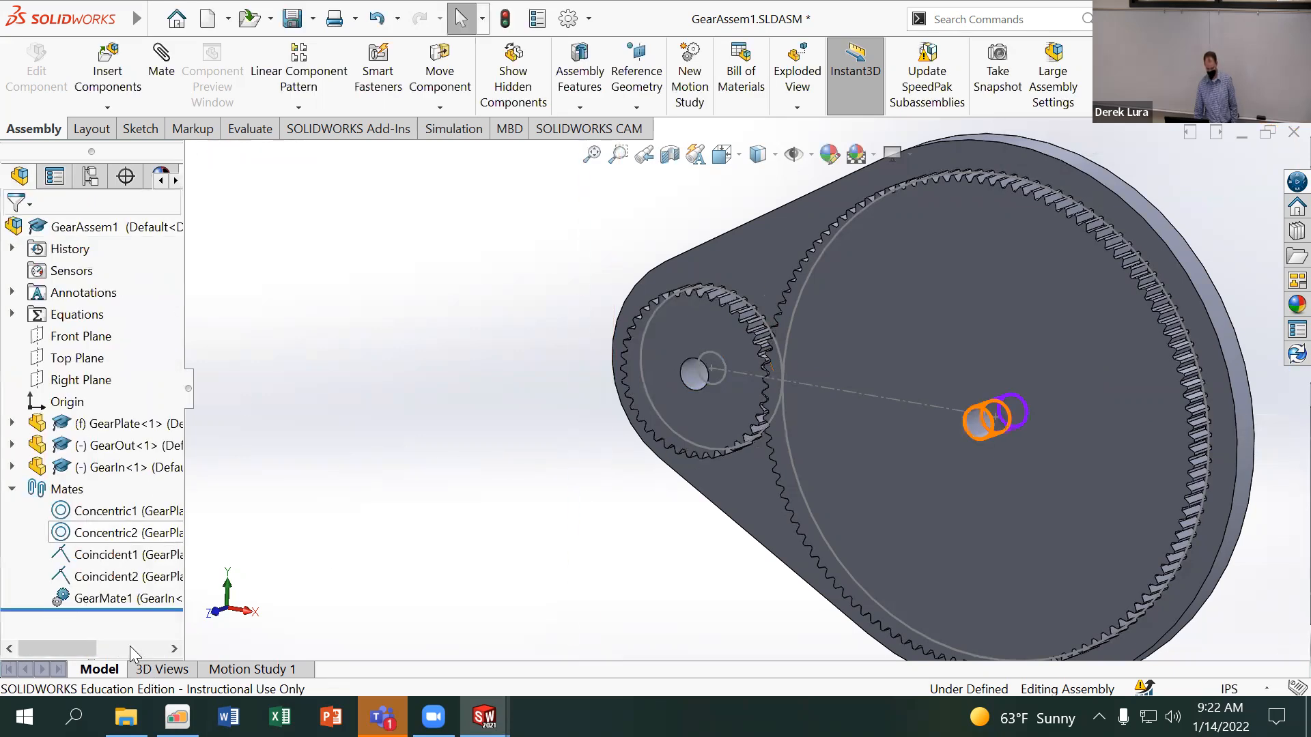
# Set the GearIn-side ratio dimension of GearMate1 to the global variable "DiaOut"
pyautogui.click(60, 598)
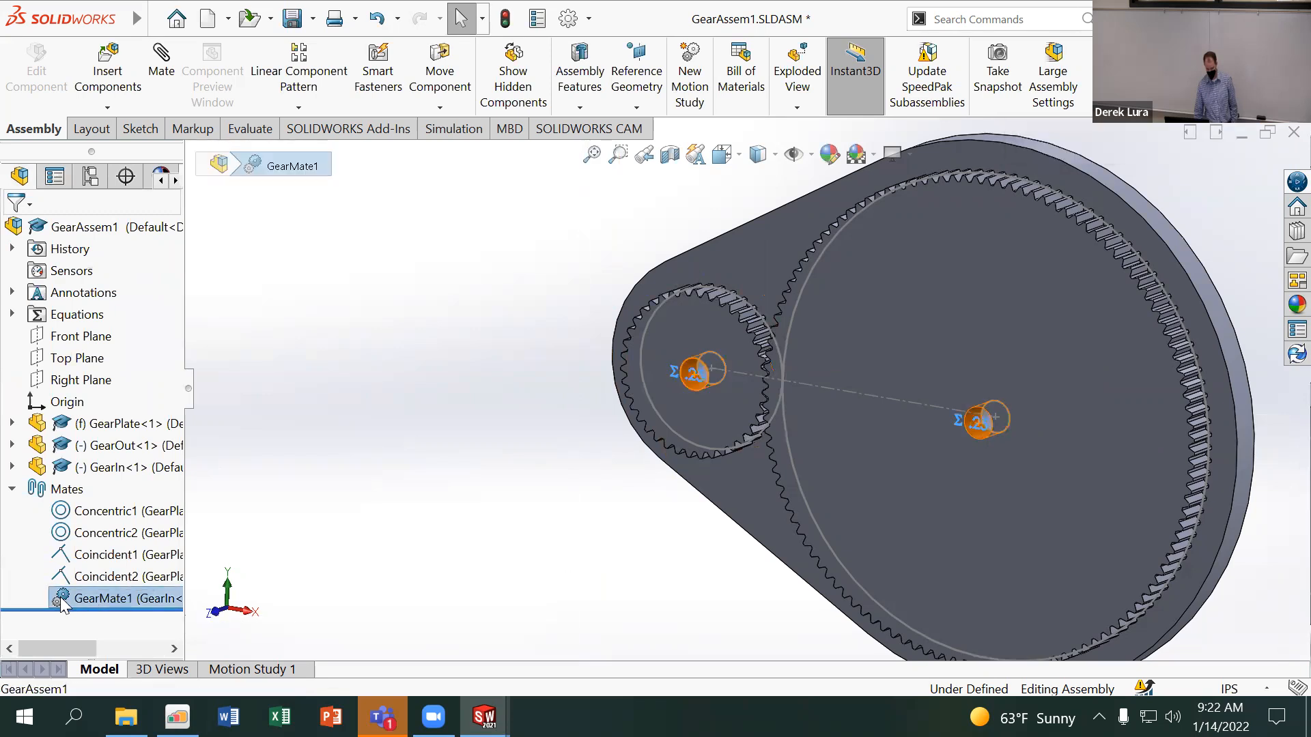
pyautogui.doubleClick(696, 373)
pyautogui.click(614, 399)
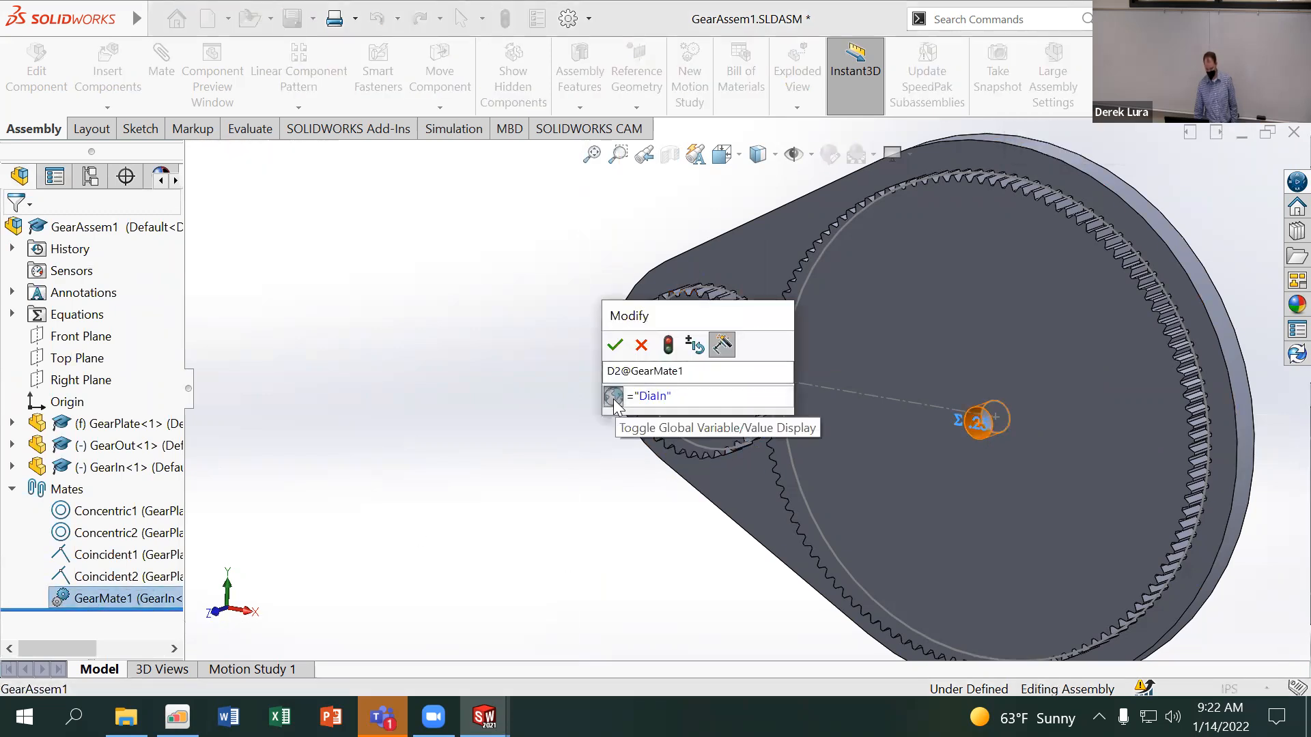
pyautogui.press('BackSpace')
pyautogui.press('BackSpace')
pyautogui.press('BackSpace')
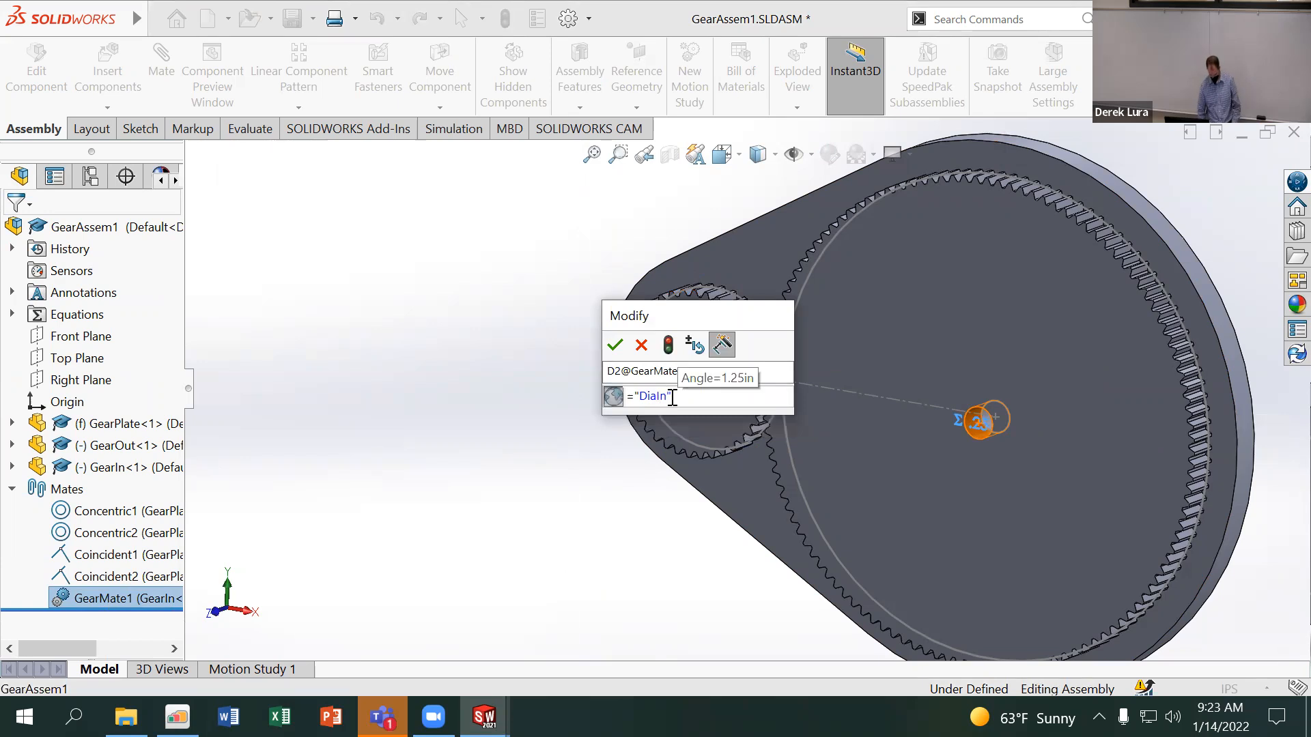
pyautogui.write('arOut')
pyautogui.press('Return')
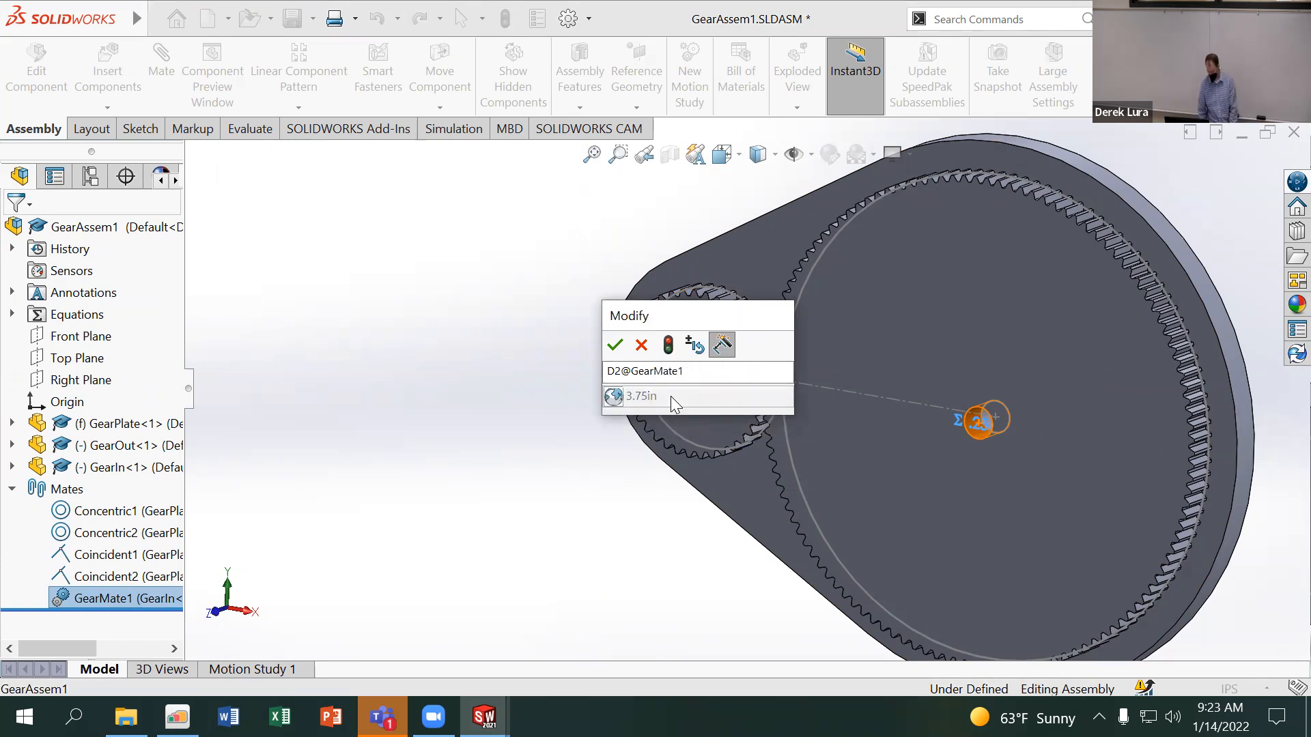
pyautogui.click(614, 345)
# Set the GearOut-side ratio dimension of GearMate1 to the global variable "DiaIn" and close the dimension properties
pyautogui.doubleClick(978, 422)
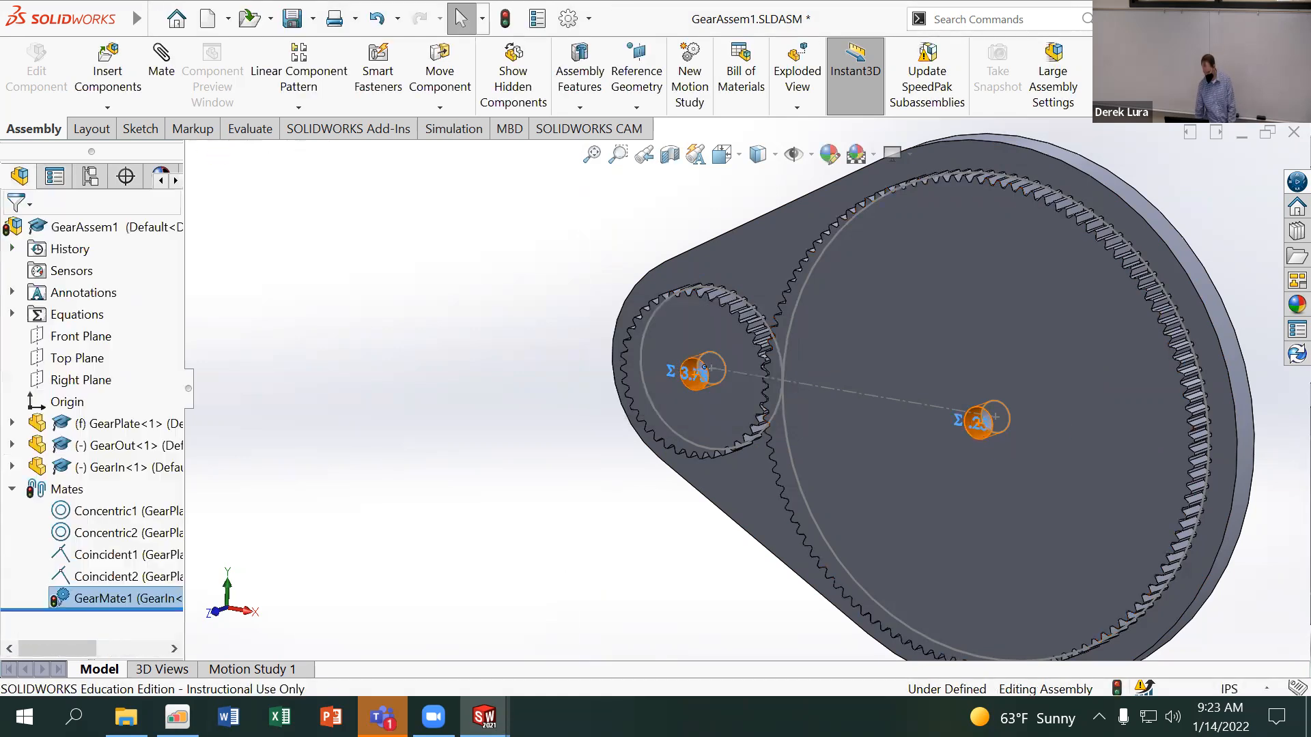
pyautogui.click(954, 450)
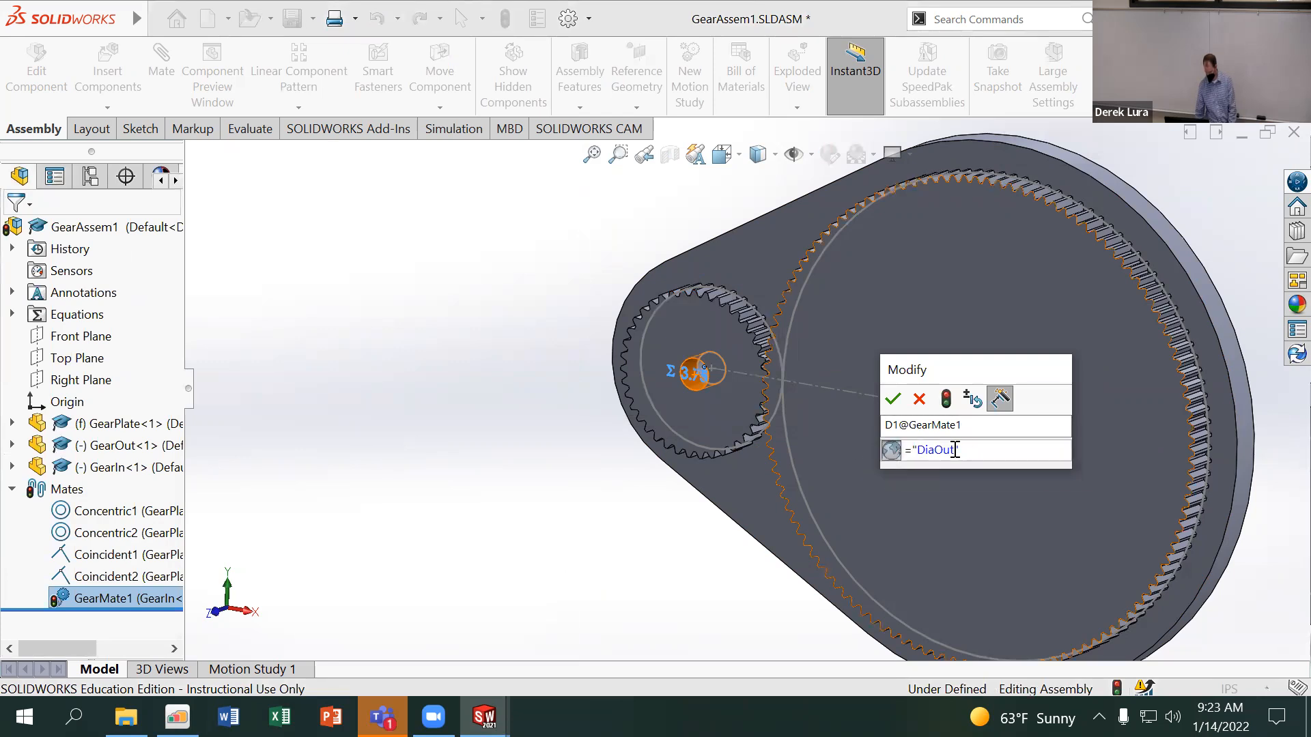
pyautogui.press('BackSpace')
pyautogui.press('BackSpace')
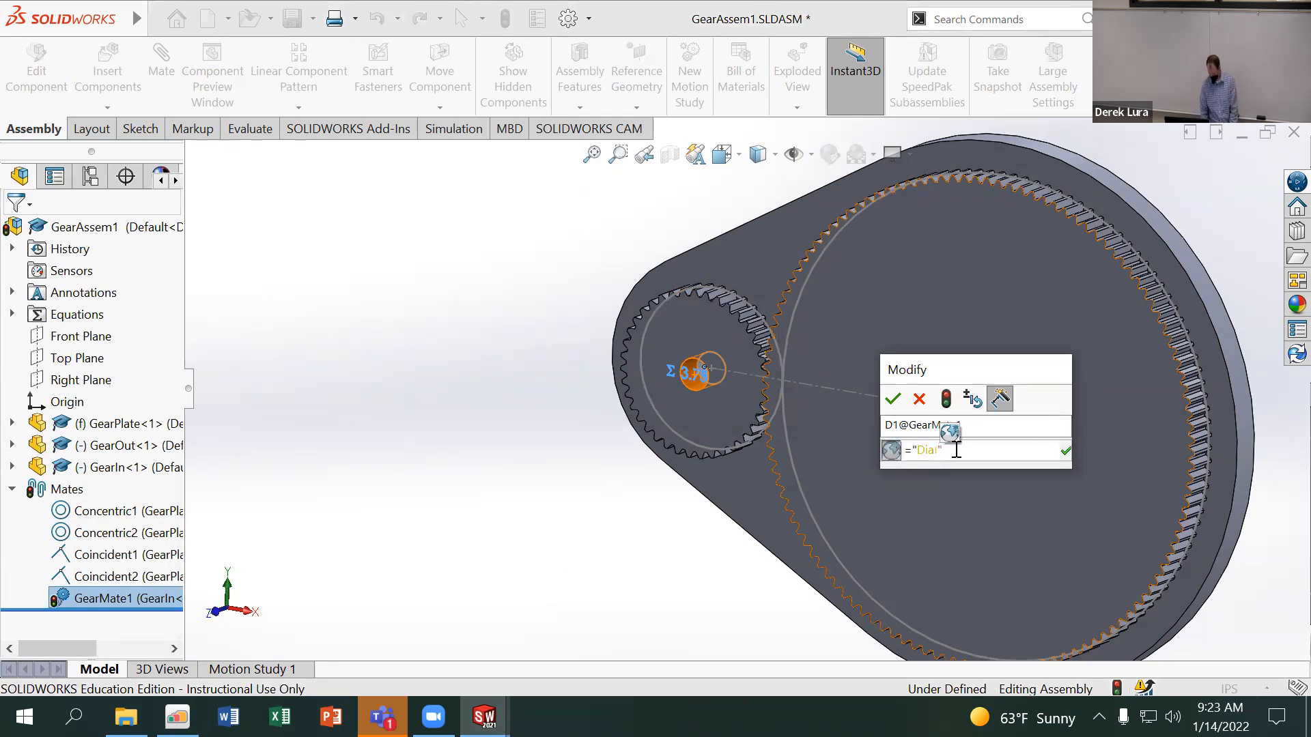
pyautogui.write('In')
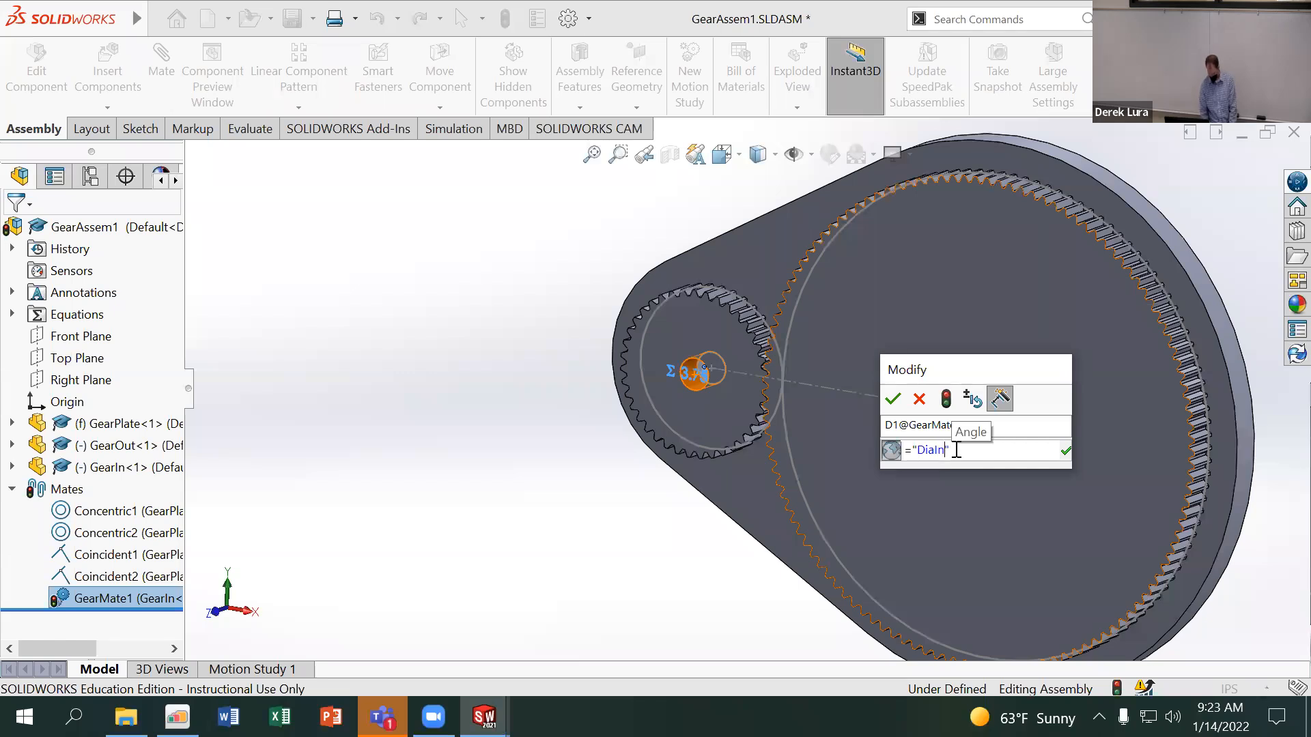
pyautogui.click(898, 404)
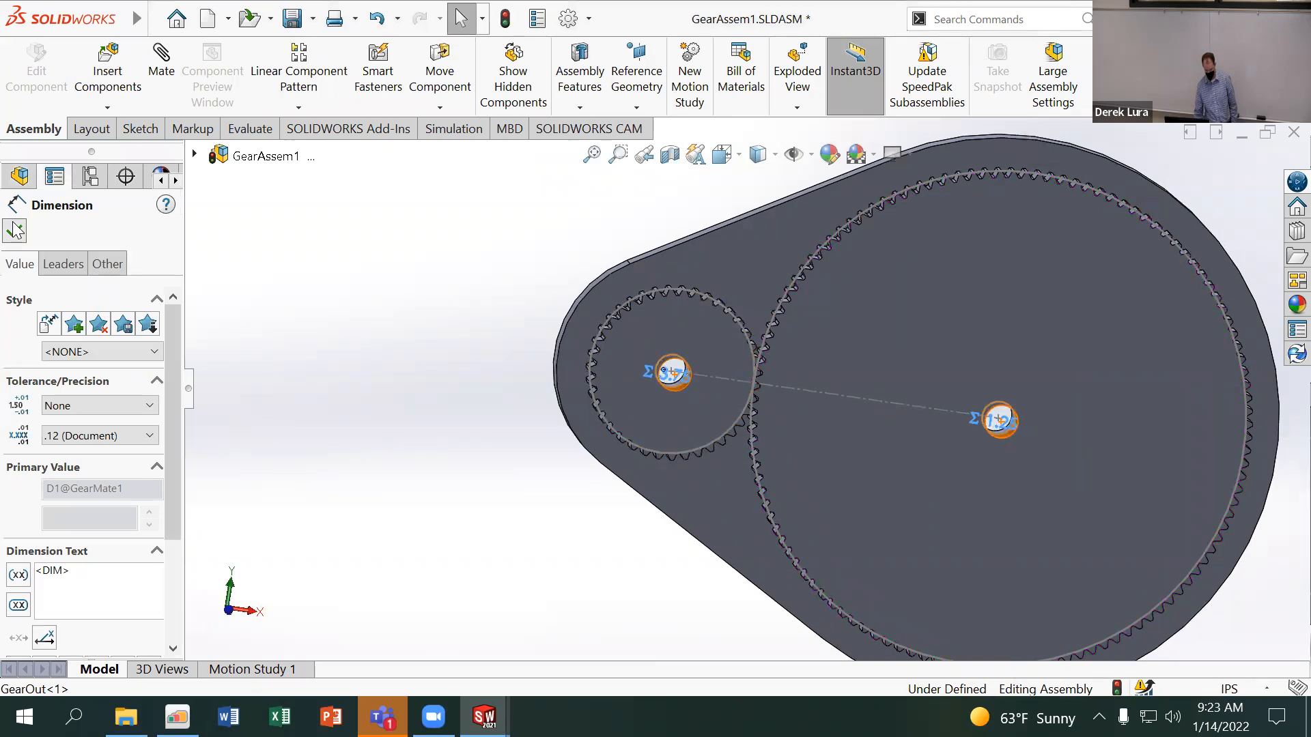
pyautogui.click(14, 229)
# Rebuild the assembly and turn GearIn to check how its teeth move against GearOut
pyautogui.moveTo(818, 287); pyautogui.dragTo(802, 350)
pyautogui.scroll(-5, 661, 370)
pyautogui.moveTo(601, 265); pyautogui.dragTo(619, 308)
pyautogui.hotkey('ctrl', 'b')
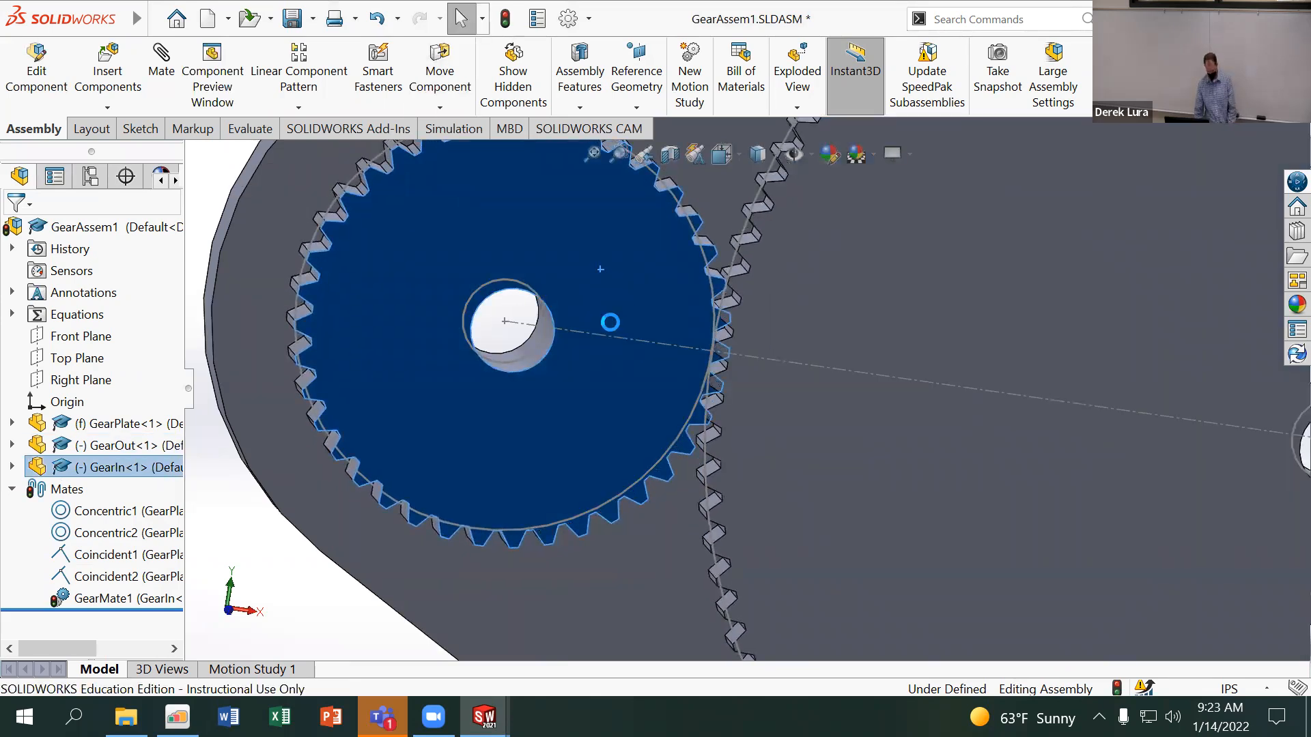
pyautogui.scroll(5, 661, 363)
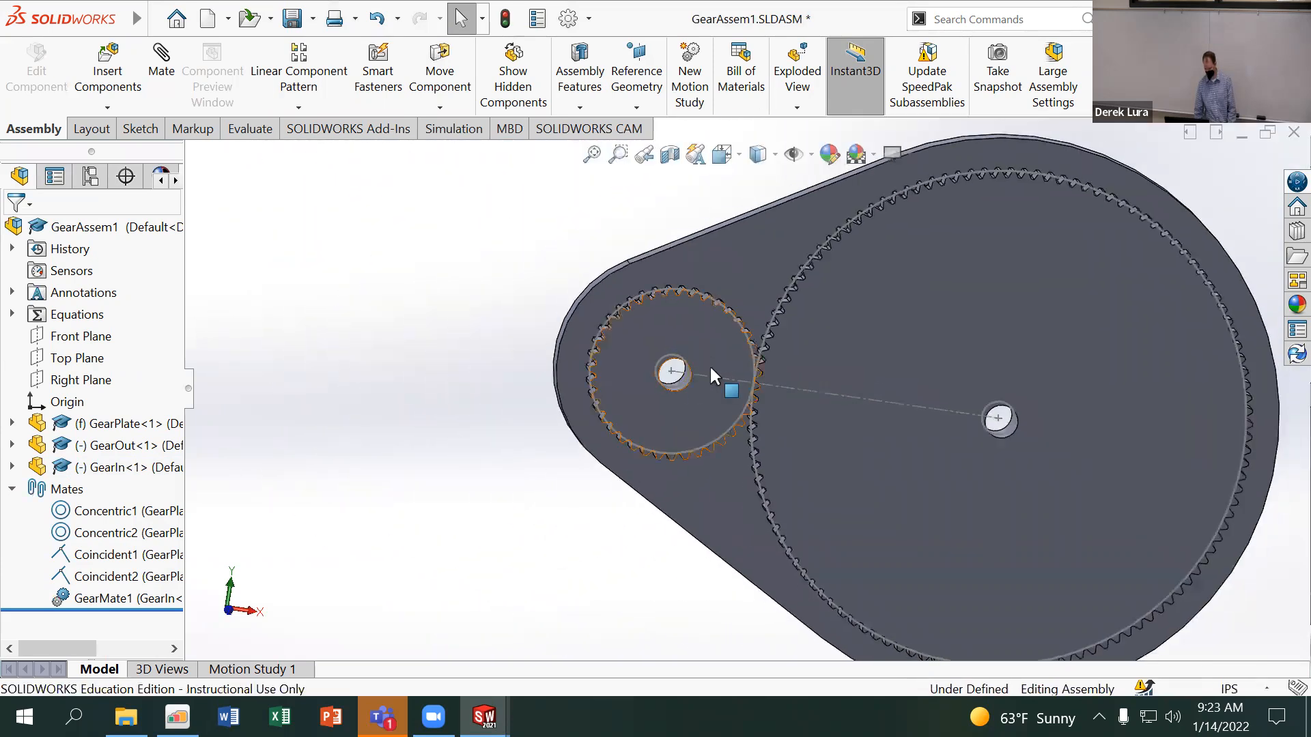
pyautogui.click(98, 600)
pyautogui.moveTo(508, 526); pyautogui.dragTo(453, 523, button='middle')
pyautogui.moveTo(655, 329); pyautogui.dragTo(727, 335)
pyautogui.scroll(-4, 699, 400)
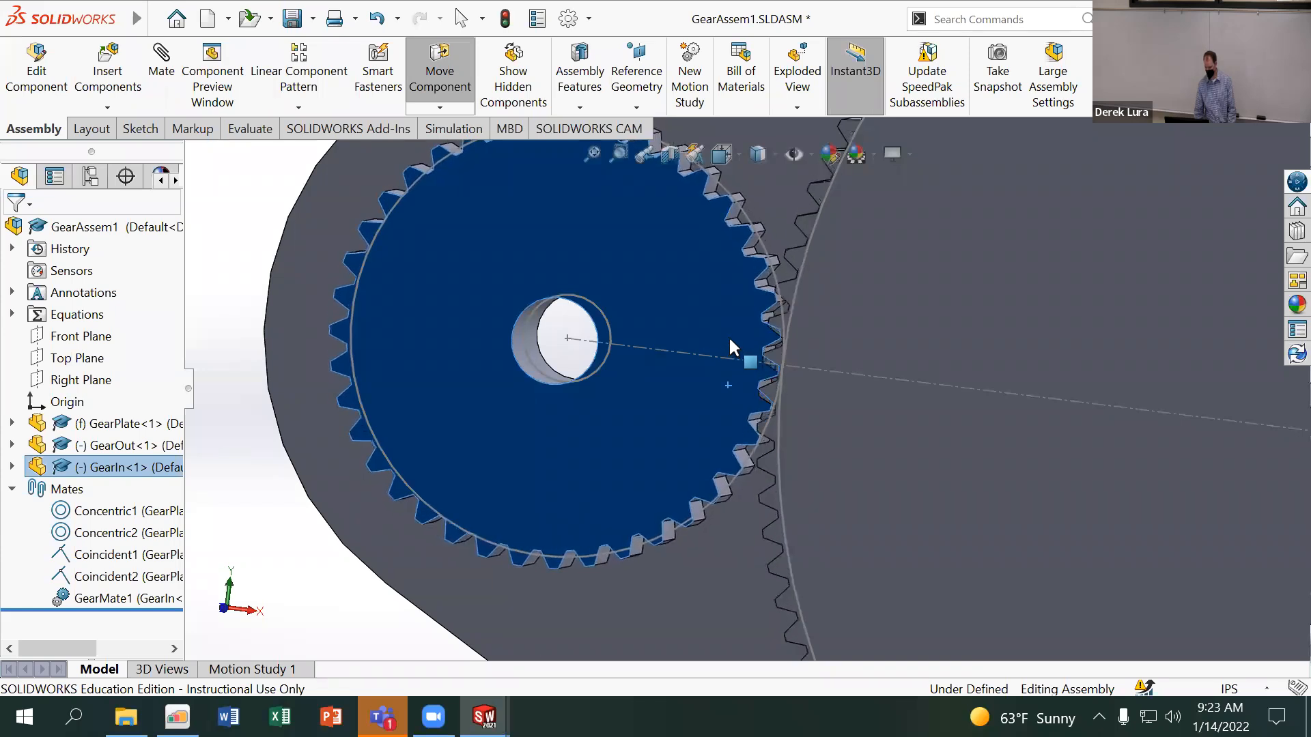
# Set the GearIn-side ratio dimension of GearMate1 back to the global variable "DiaIn"
pyautogui.click(63, 602)
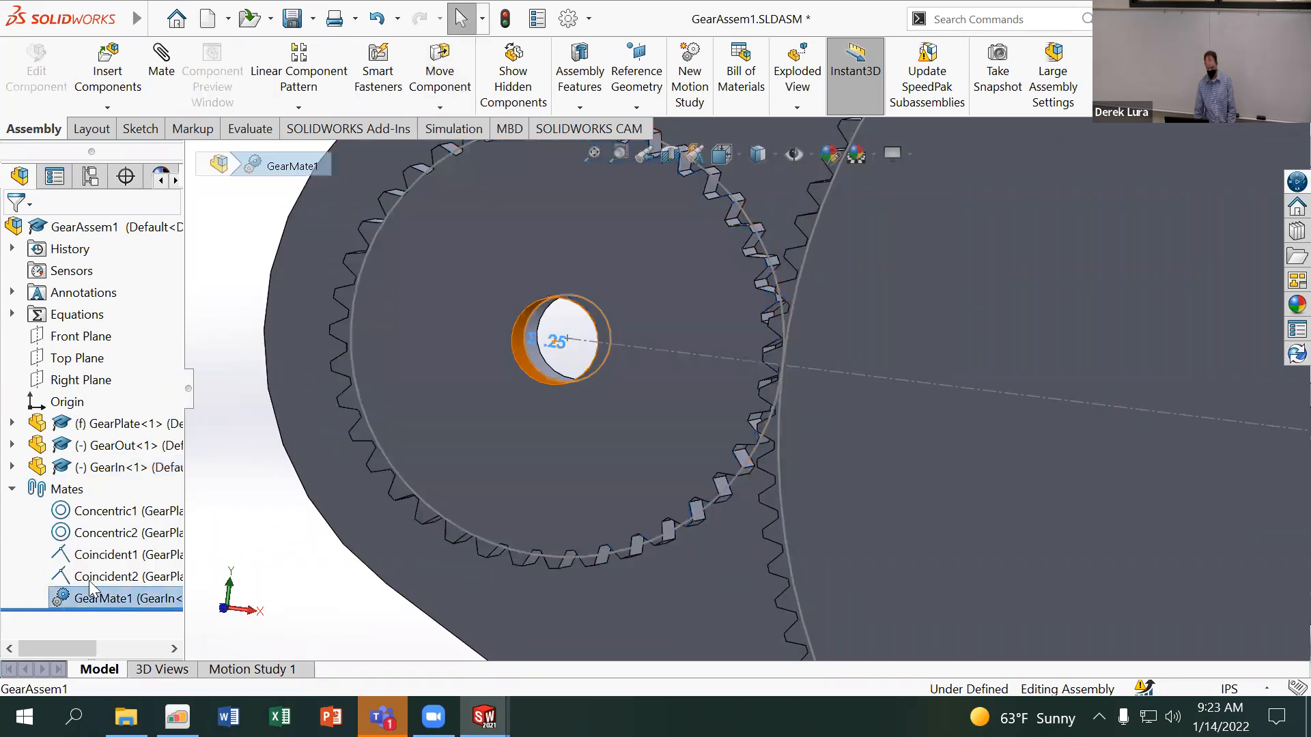
pyautogui.doubleClick(546, 342)
pyautogui.click(460, 358)
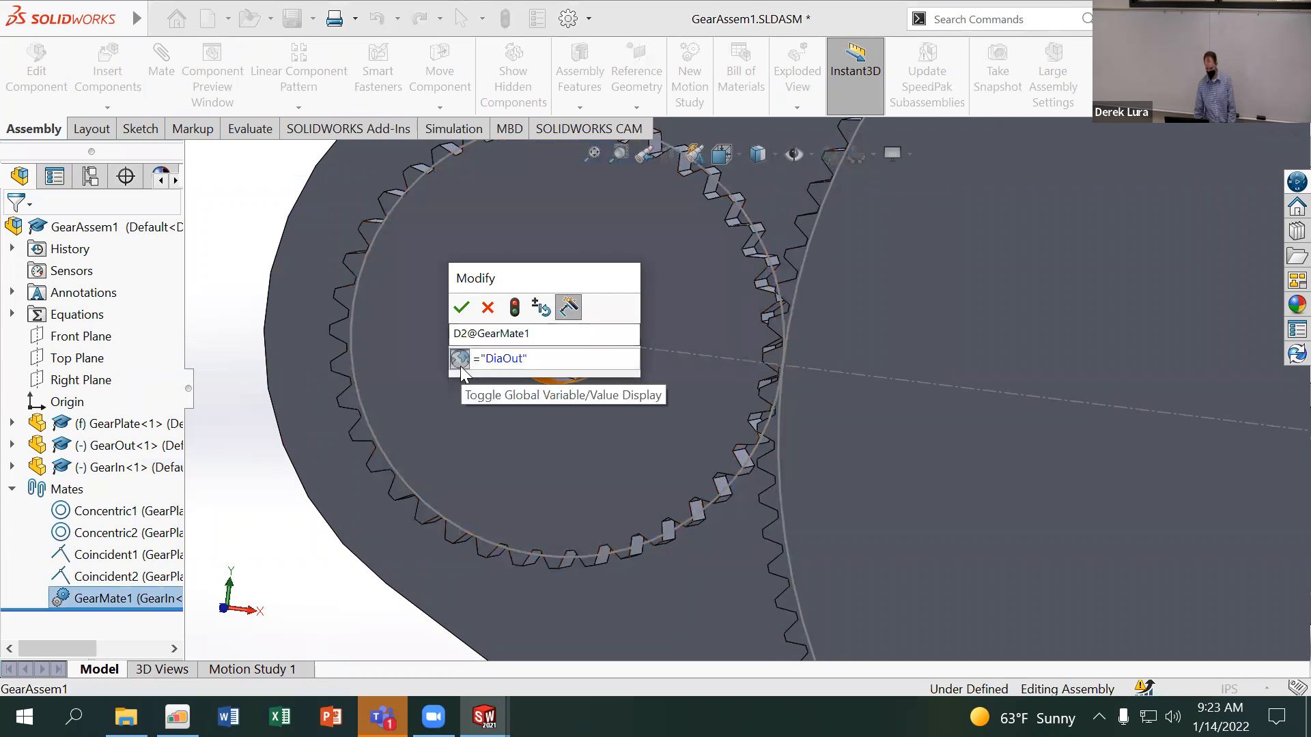
pyautogui.press('BackSpace')
pyautogui.press('BackSpace')
pyautogui.press('BackSpace')
pyautogui.write('IN')
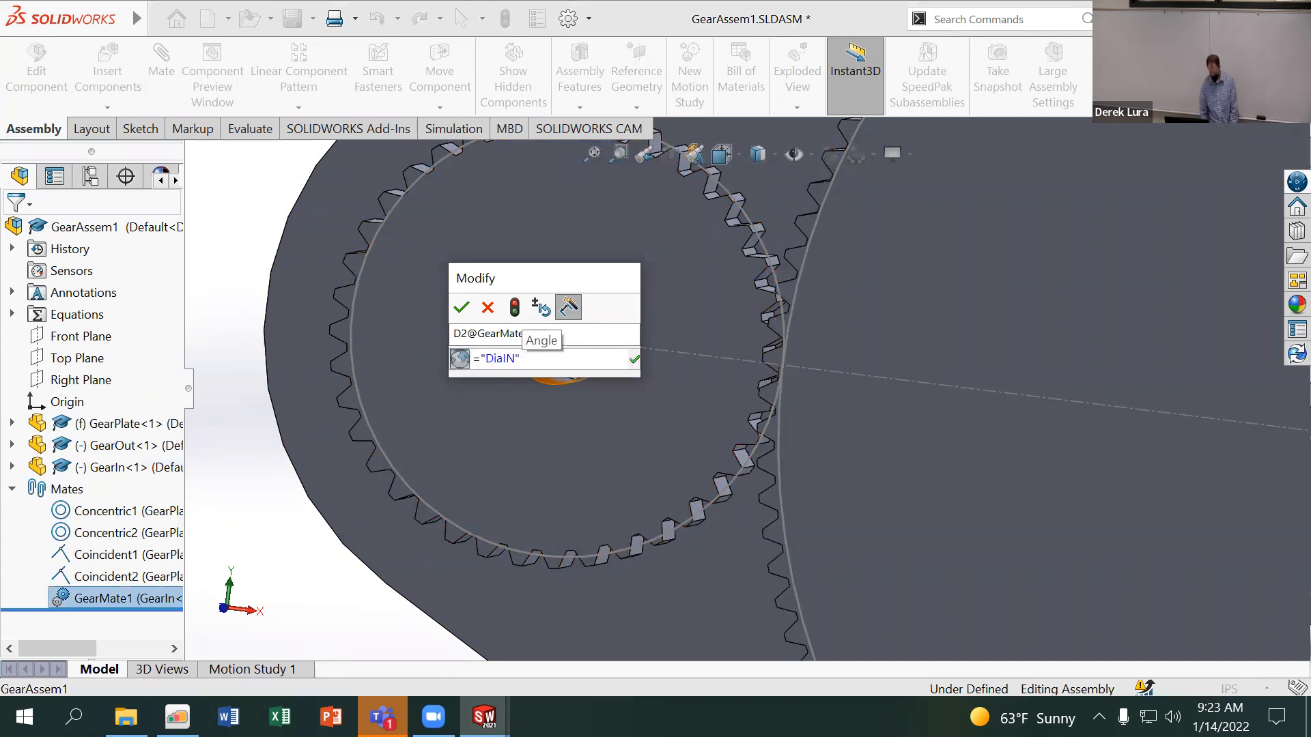
pyautogui.press('Return')
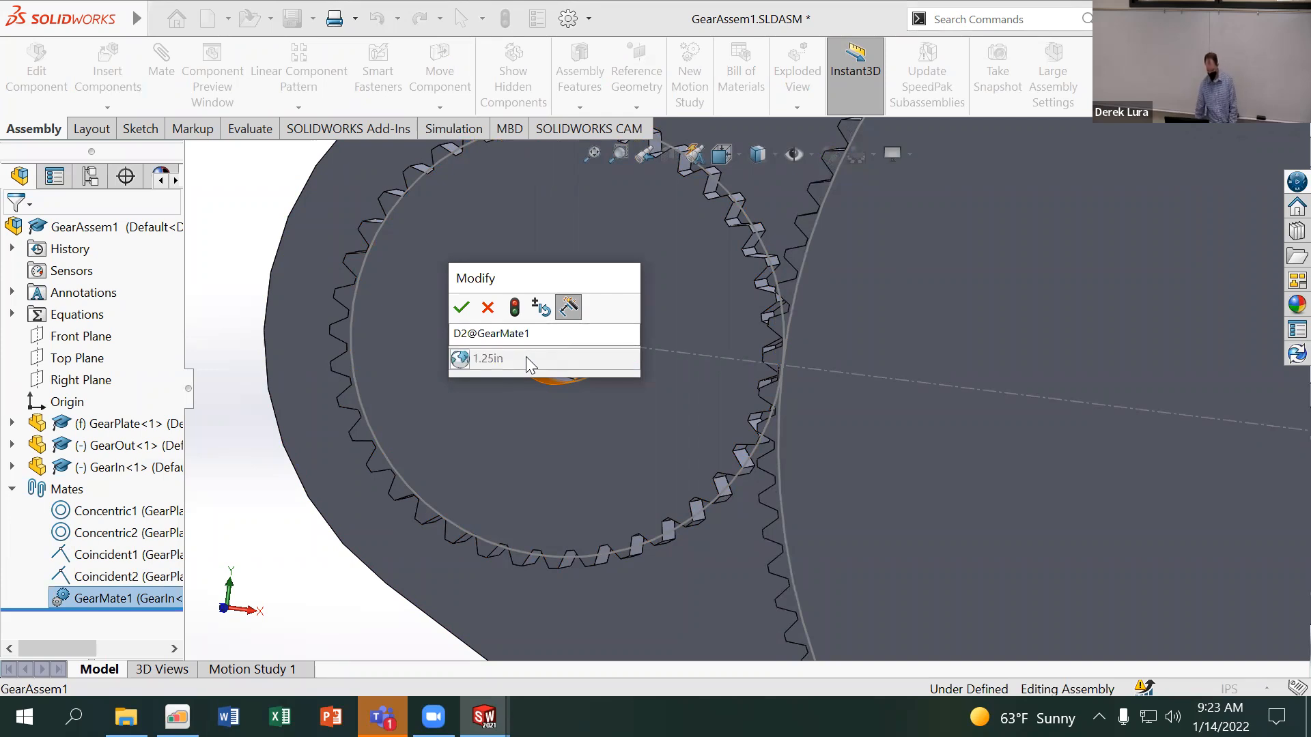
pyautogui.press('Return')
# Set the GearOut-side ratio dimension of GearMate1 back to the global variable "DiaOut"
pyautogui.scroll(5, 1027, 444)
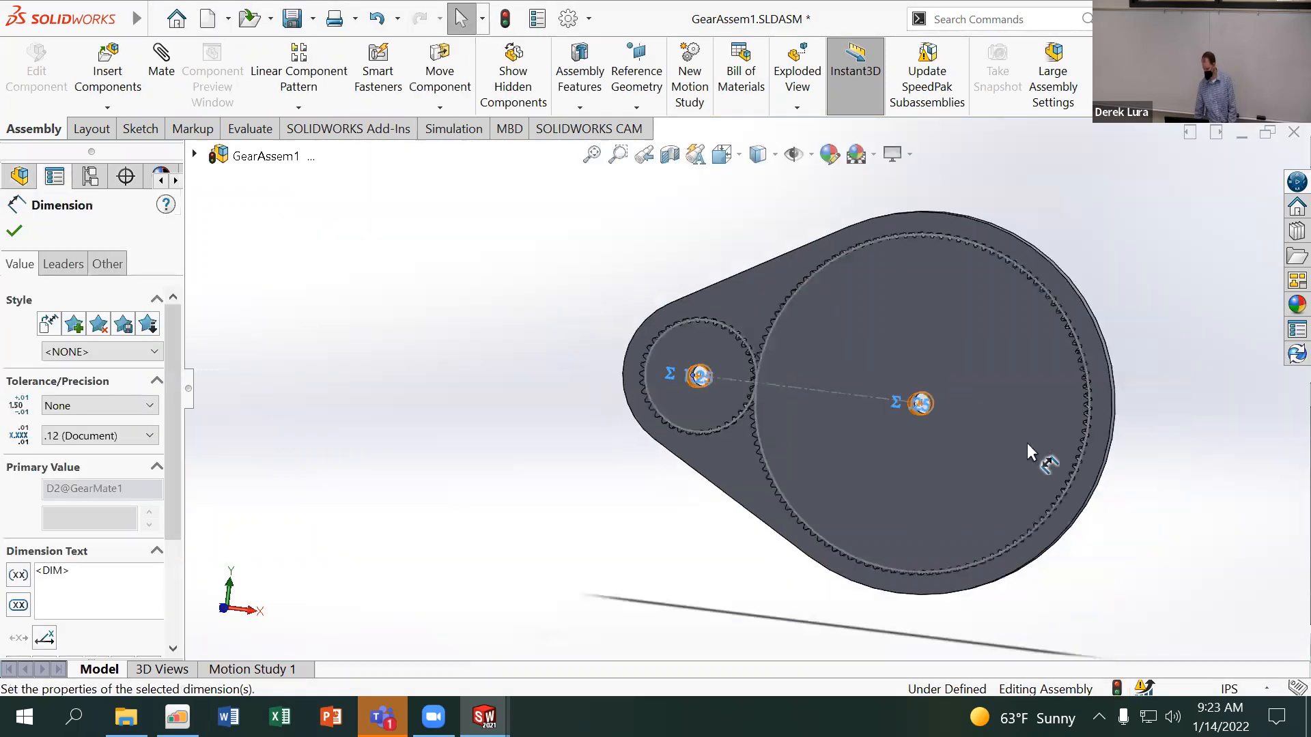
pyautogui.scroll(-3, 1027, 444)
pyautogui.doubleClick(837, 379)
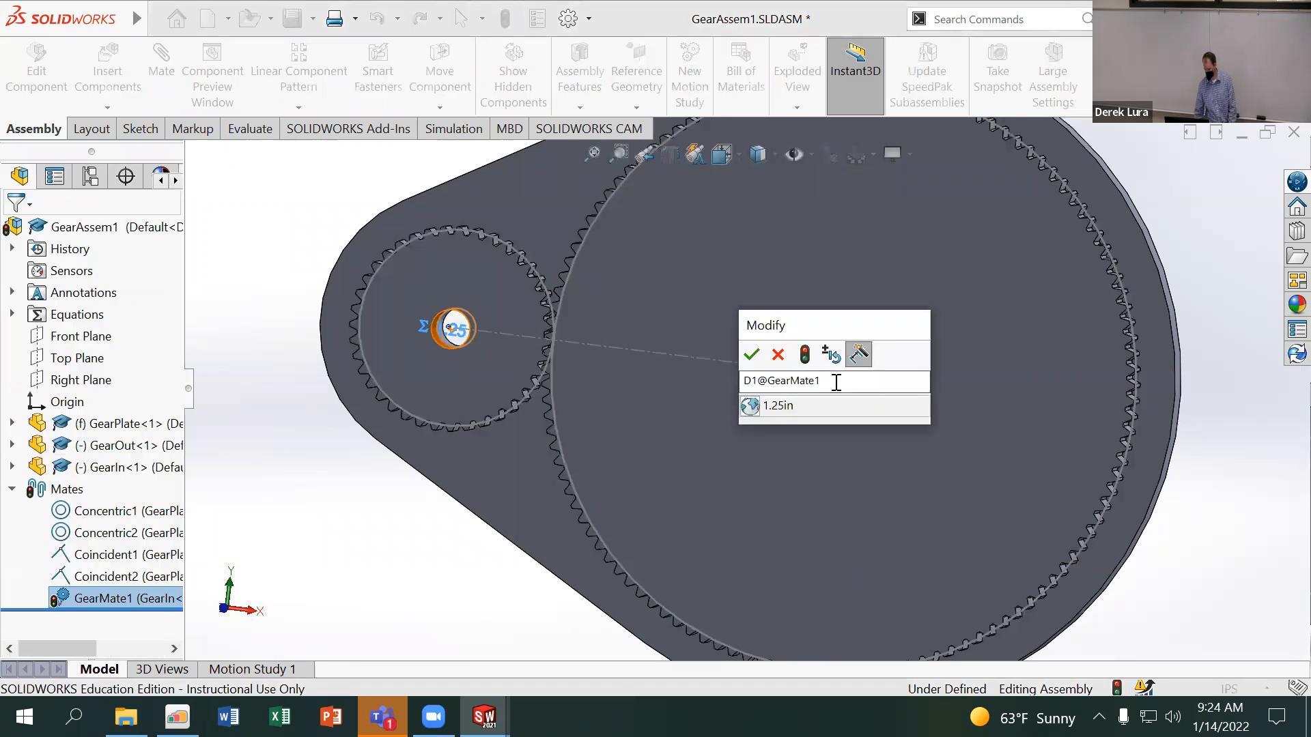
pyautogui.click(754, 407)
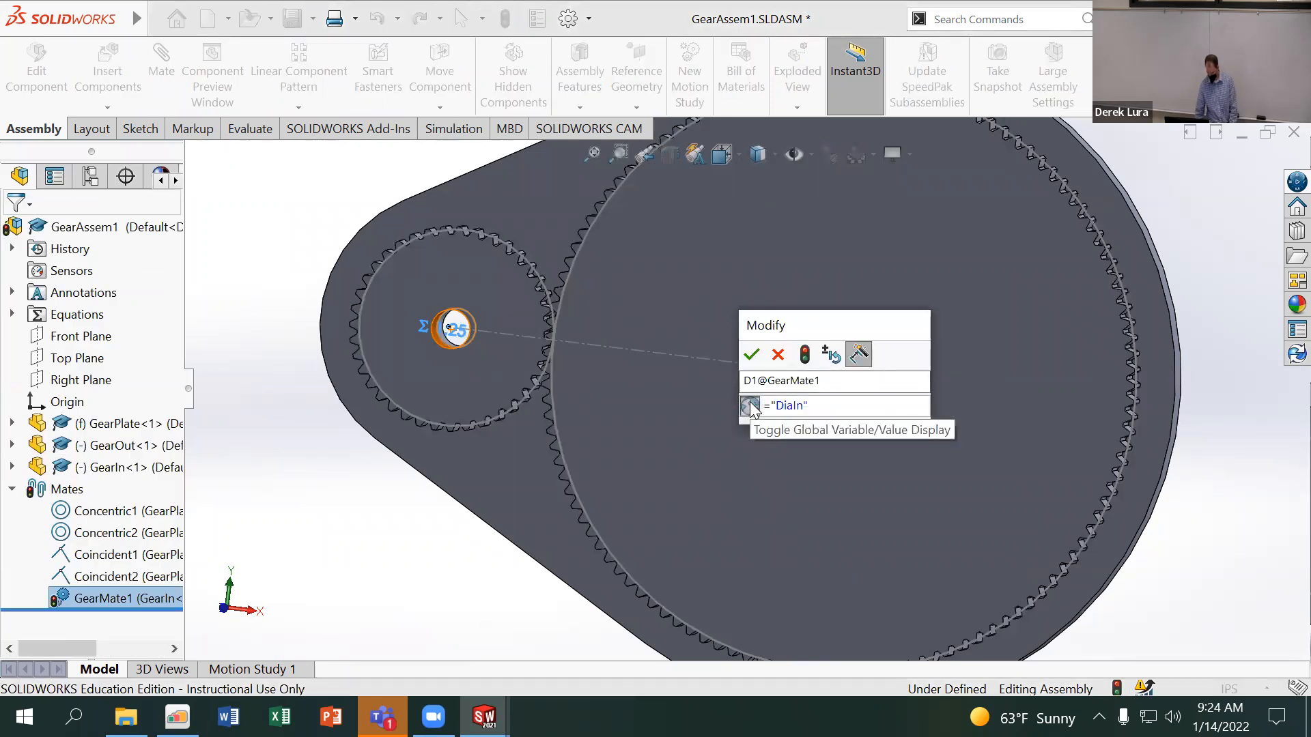
pyautogui.click(817, 404)
pyautogui.press('BackSpace')
pyautogui.write('OU')
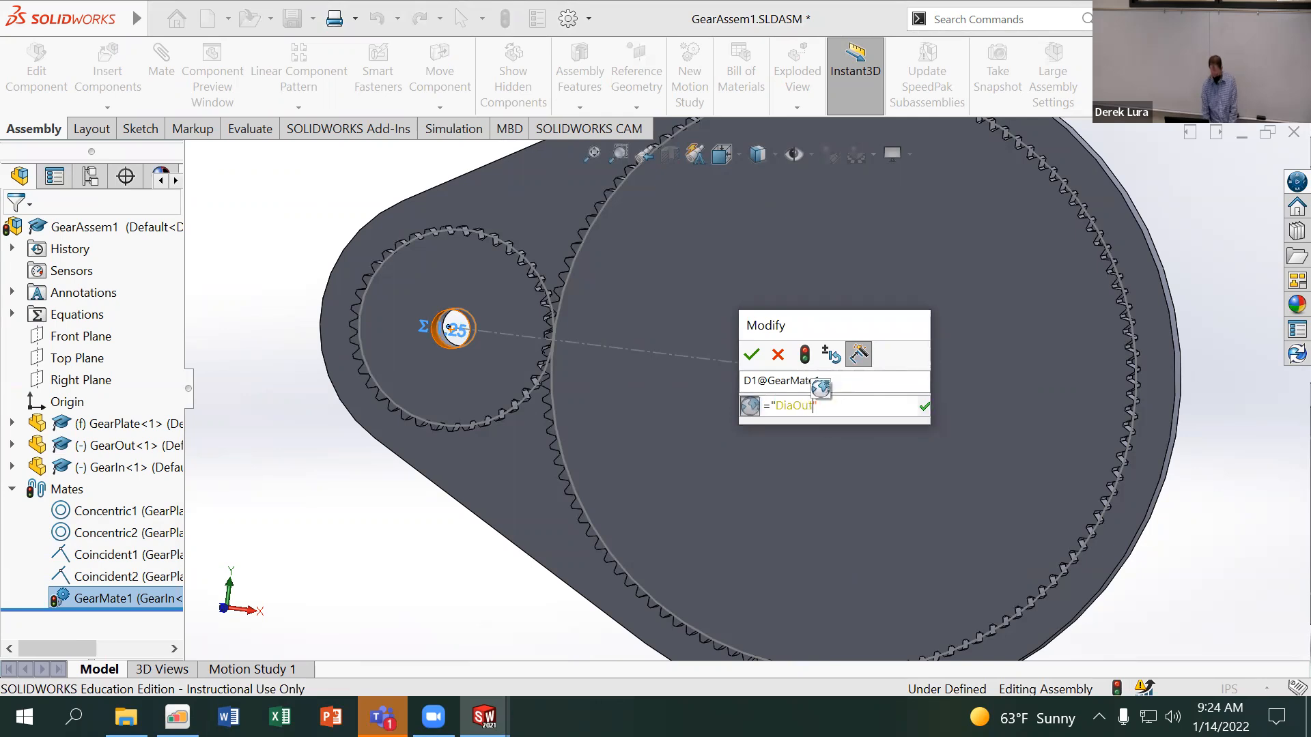
pyautogui.press('Return')
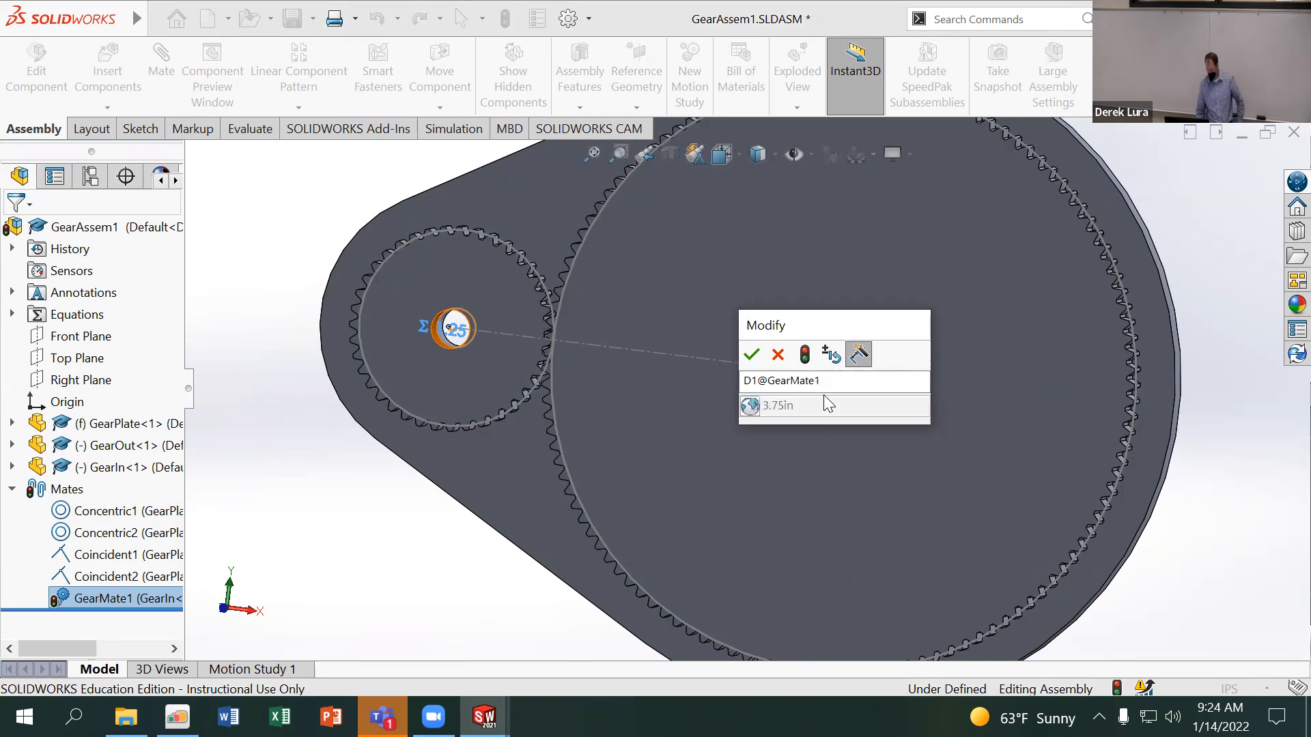
pyautogui.click(750, 361)
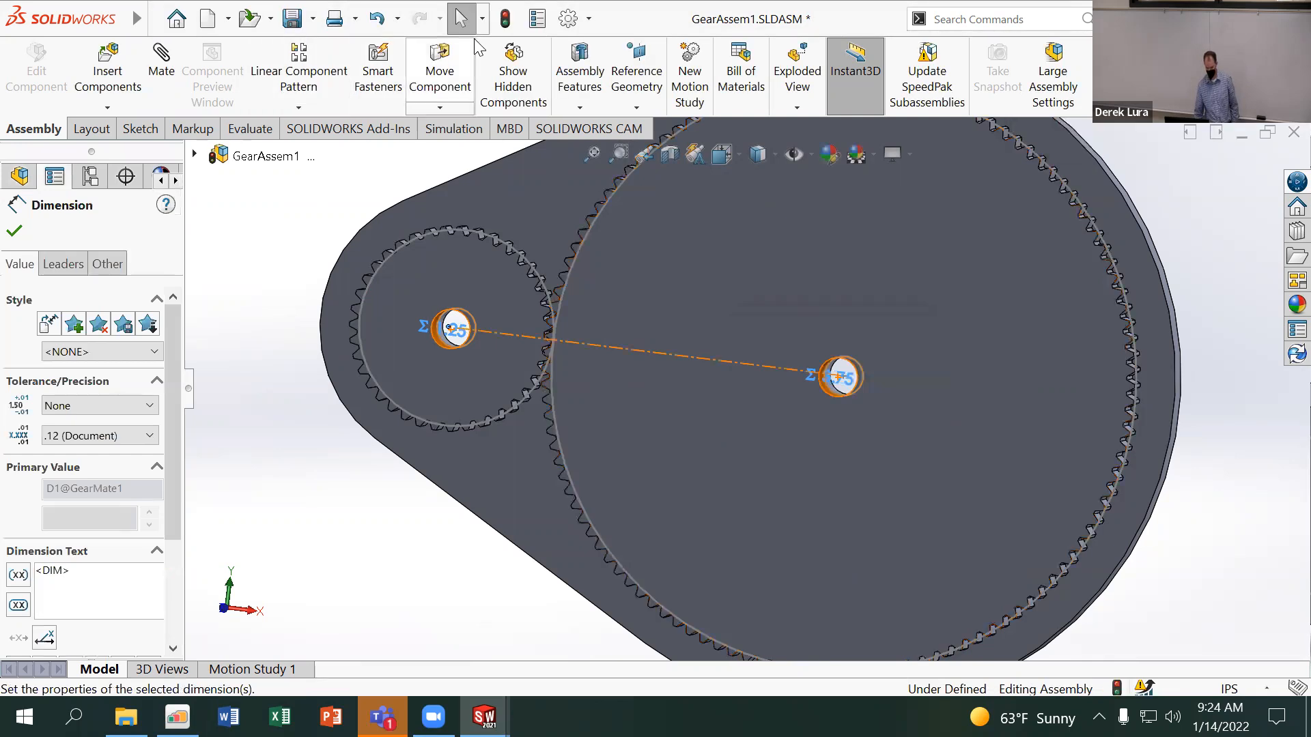
# Rebuild and save the gear assembly
pyautogui.click(517, 28)
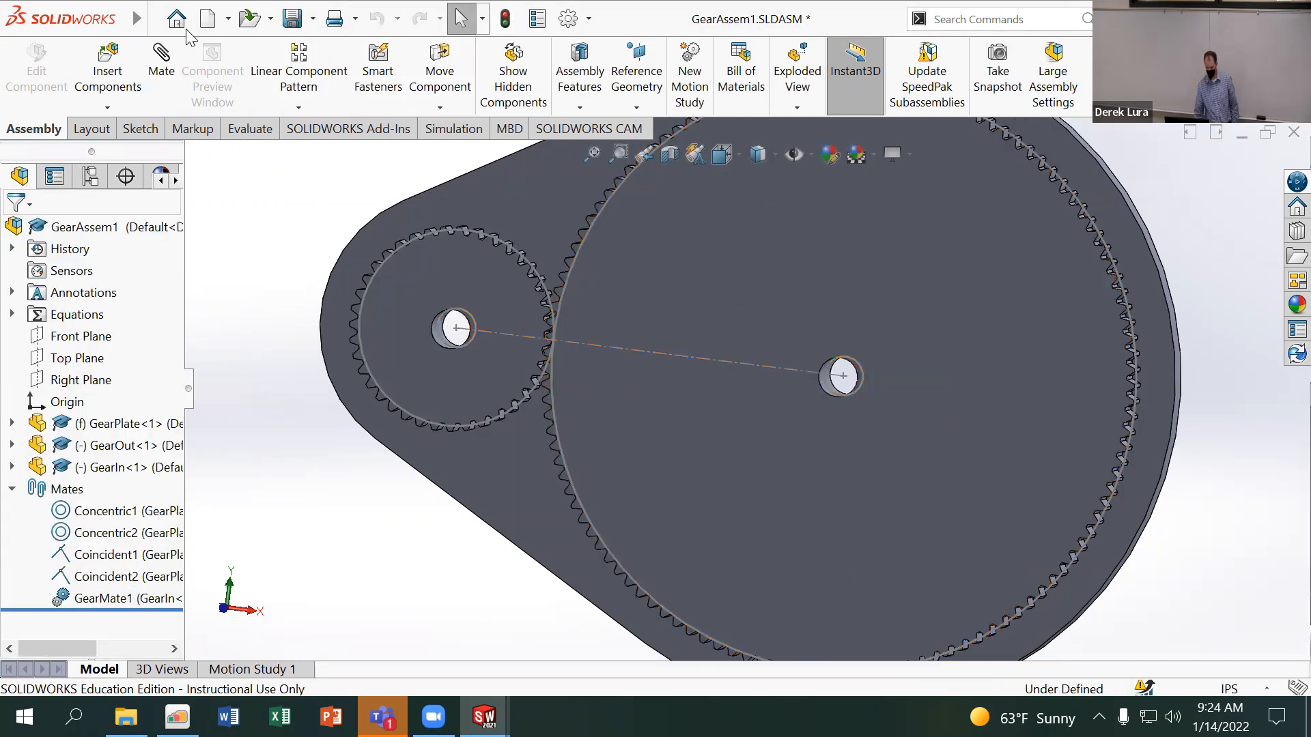
pyautogui.click(292, 20)
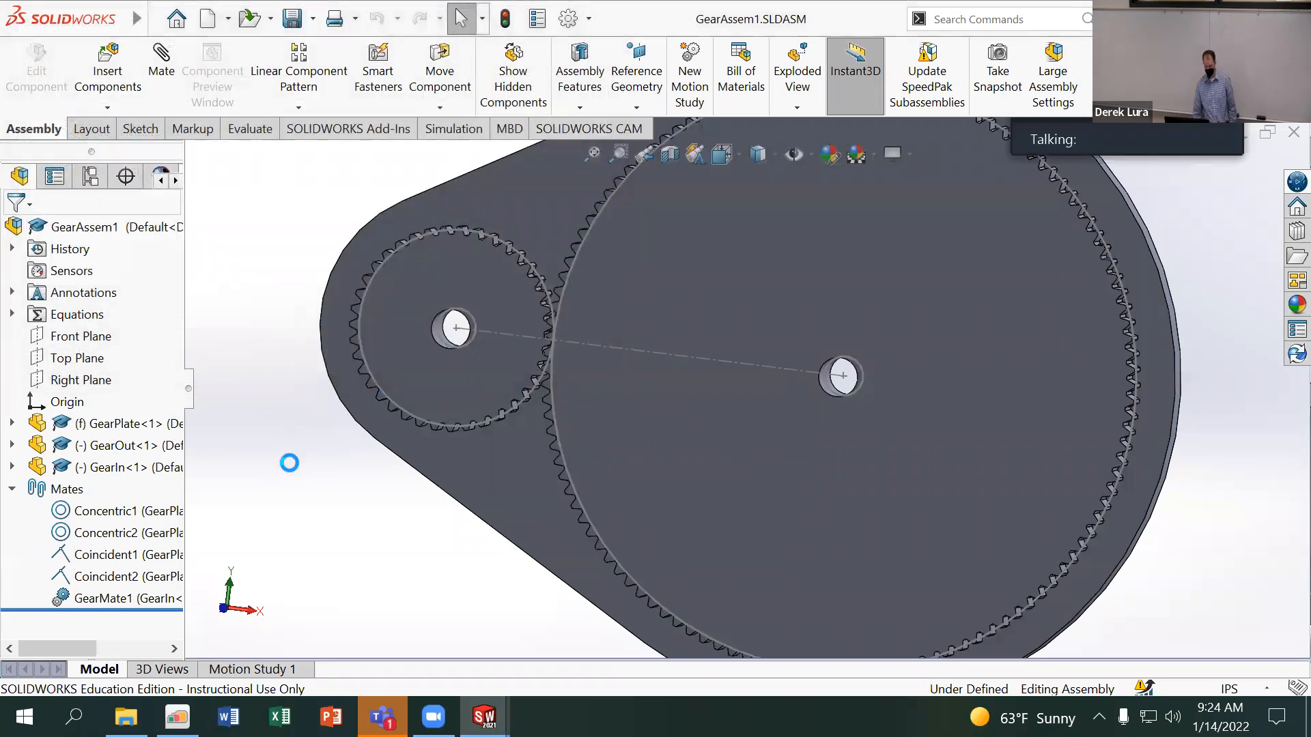
# Turn GearIn on the plate to test the tooth motion with the restored gear ratio
pyautogui.scroll(-6, 478, 328)
pyautogui.moveTo(667, 260); pyautogui.dragTo(749, 411)
pyautogui.scroll(5, 748, 411)
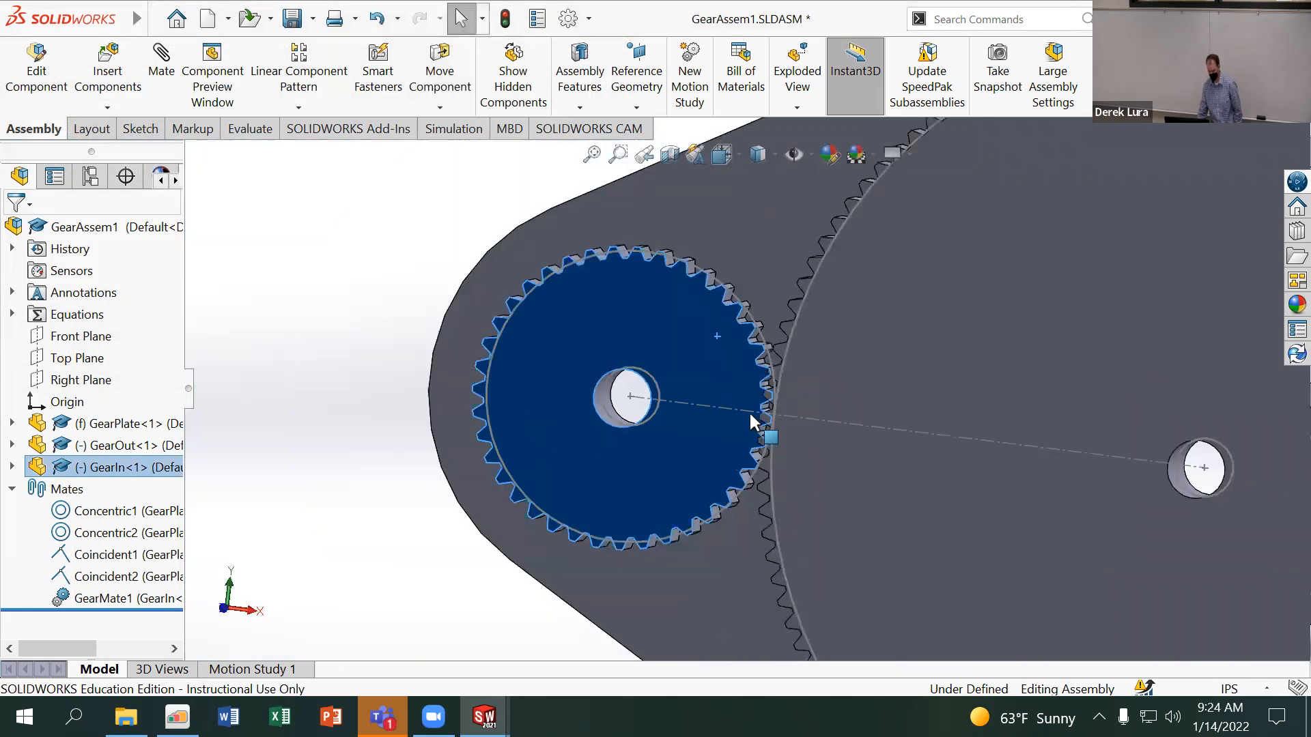
# Edit GearMate1 and set its gear ratio to 0.6 in : 0.7 in
pyautogui.click(90, 598)
pyautogui.click(90, 601)
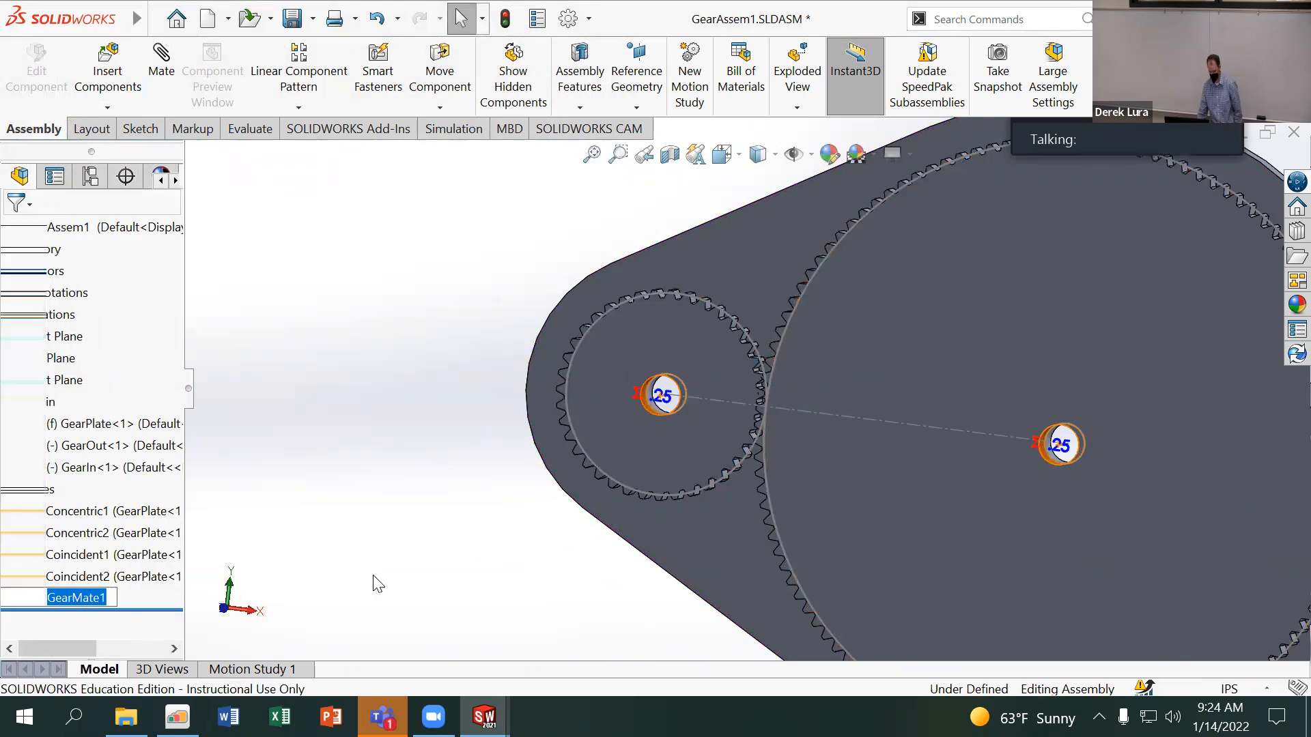
pyautogui.click(375, 579)
pyautogui.click(63, 600)
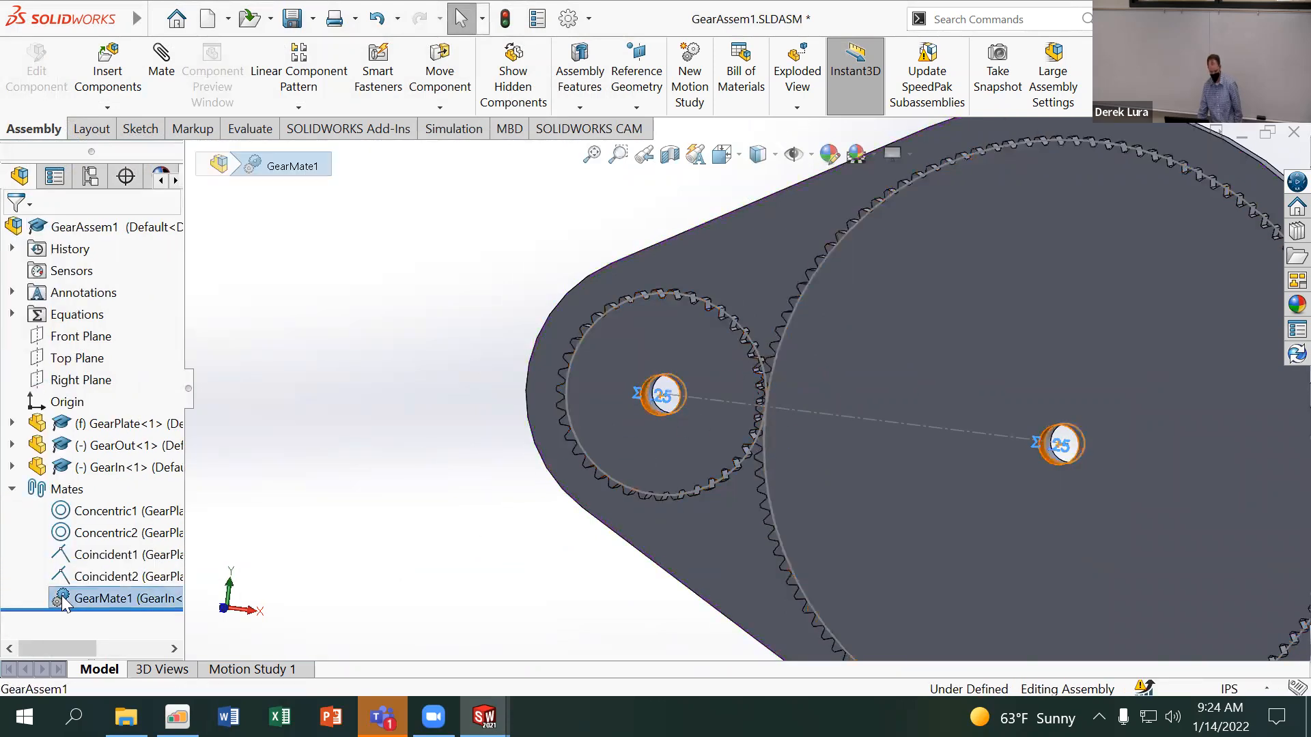
pyautogui.rightClick(63, 600)
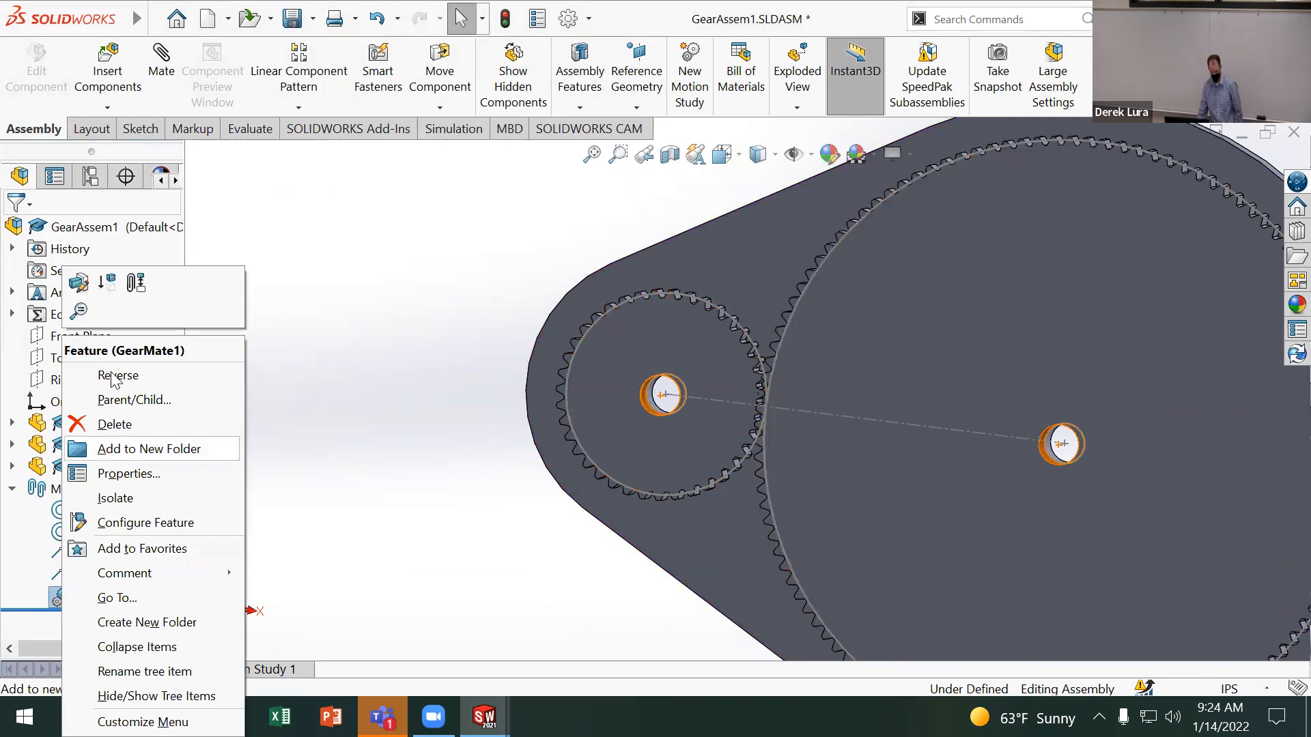
pyautogui.click(80, 280)
pyautogui.scroll(-3, 105, 535)
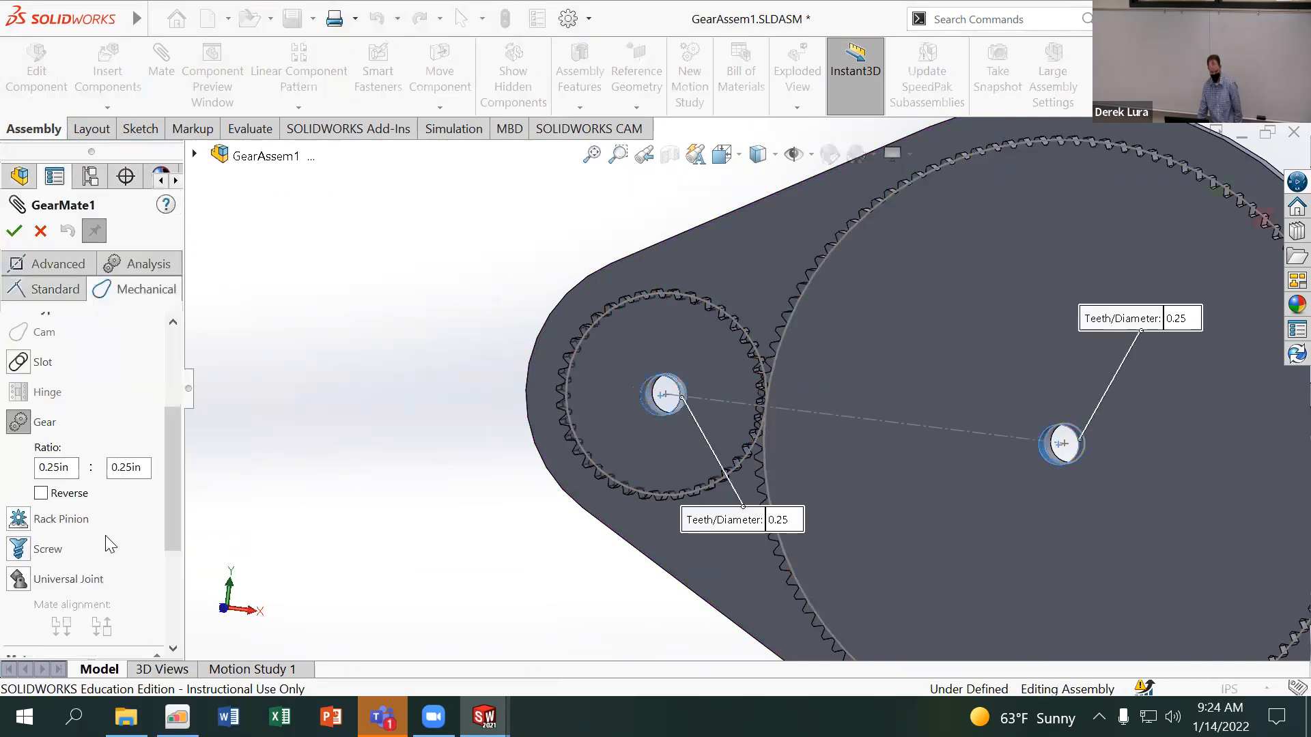
pyautogui.scroll(1, 81, 463)
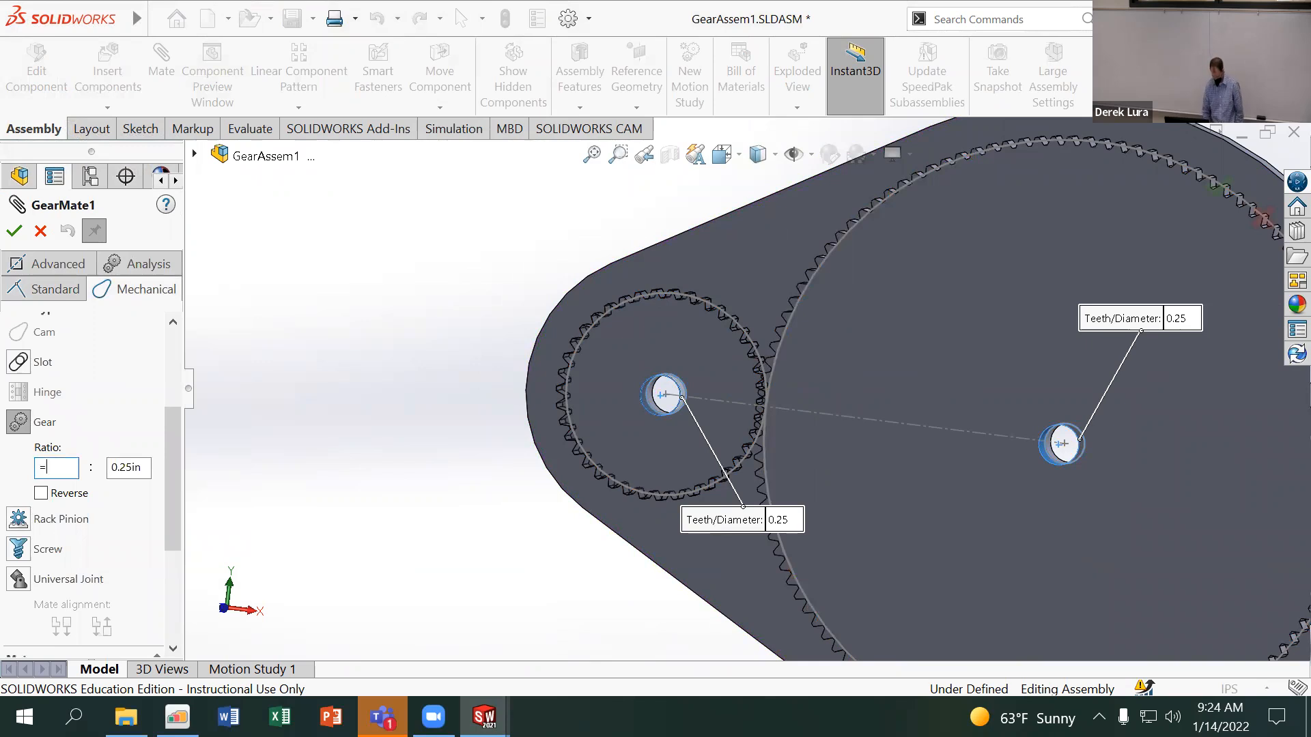
pyautogui.press('Return')
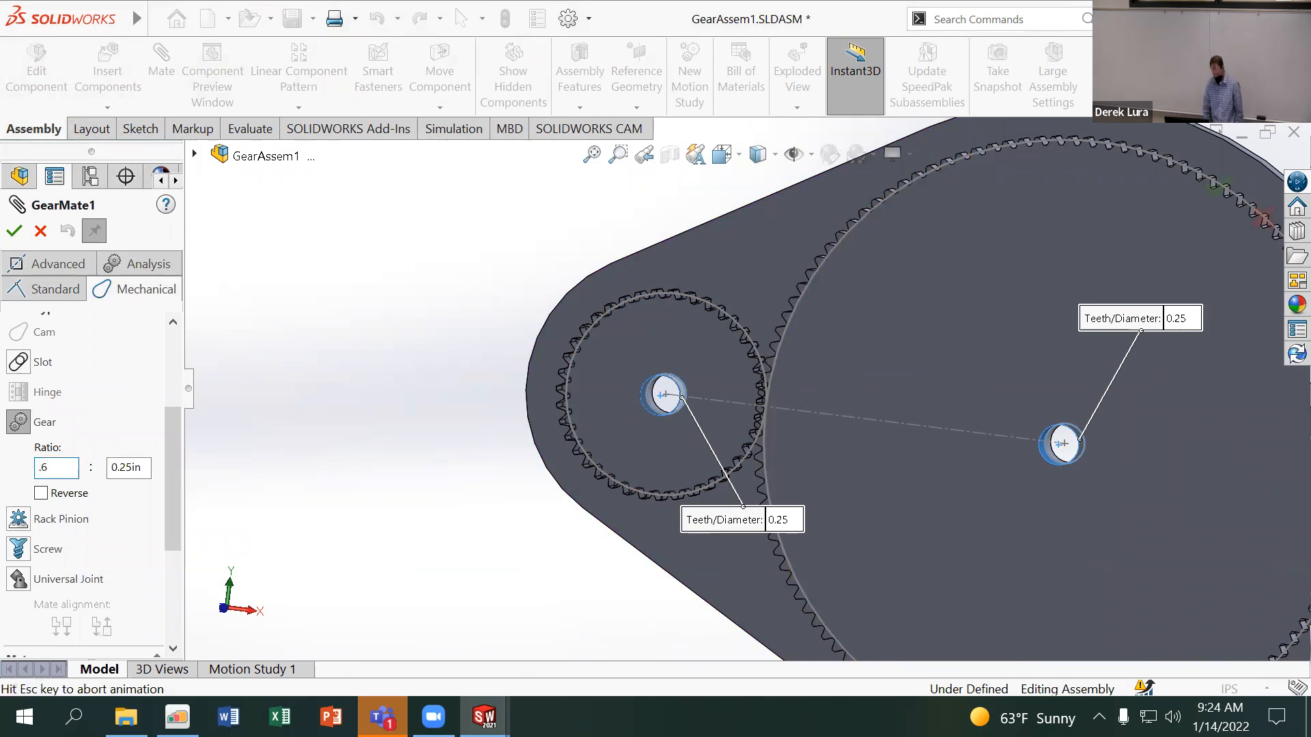
pyautogui.doubleClick(122, 468)
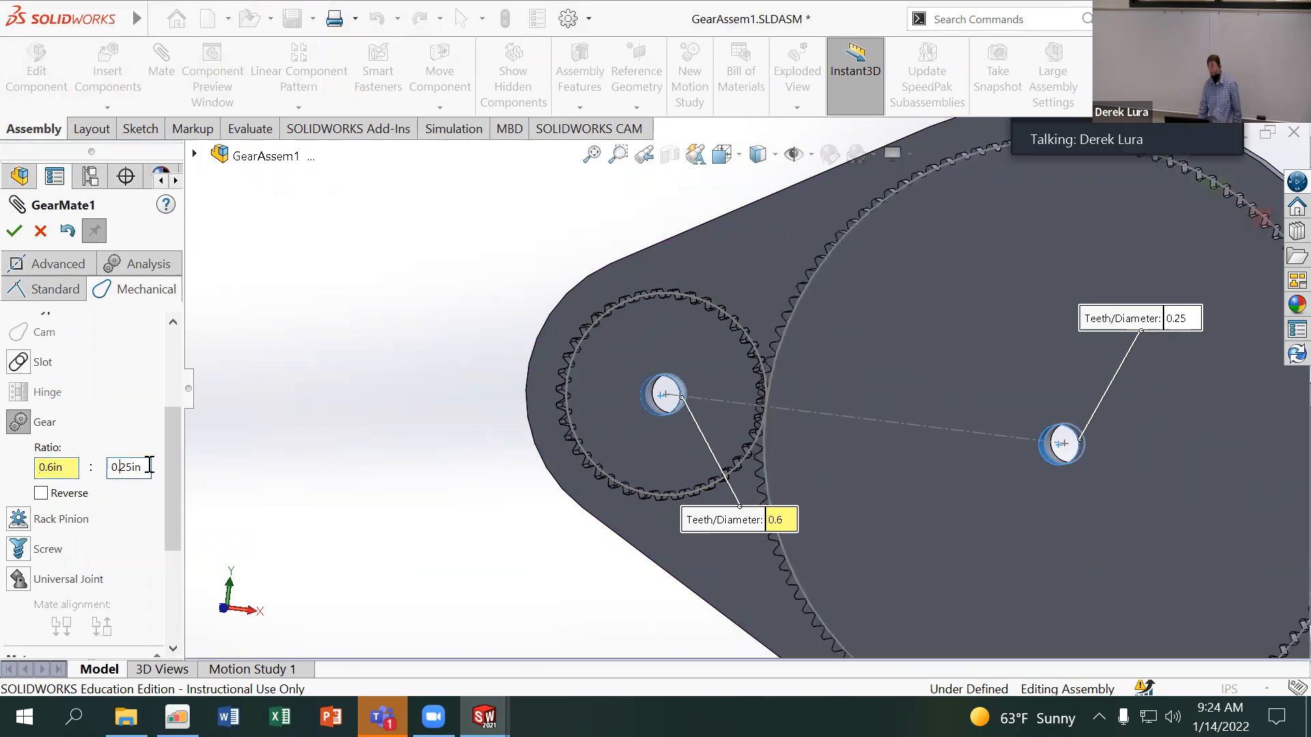
# Try to enter a global variable equation for the first ratio value of GearMate1 and accept the mate
pyautogui.doubleClick(68, 468)
pyautogui.write('="Dia')
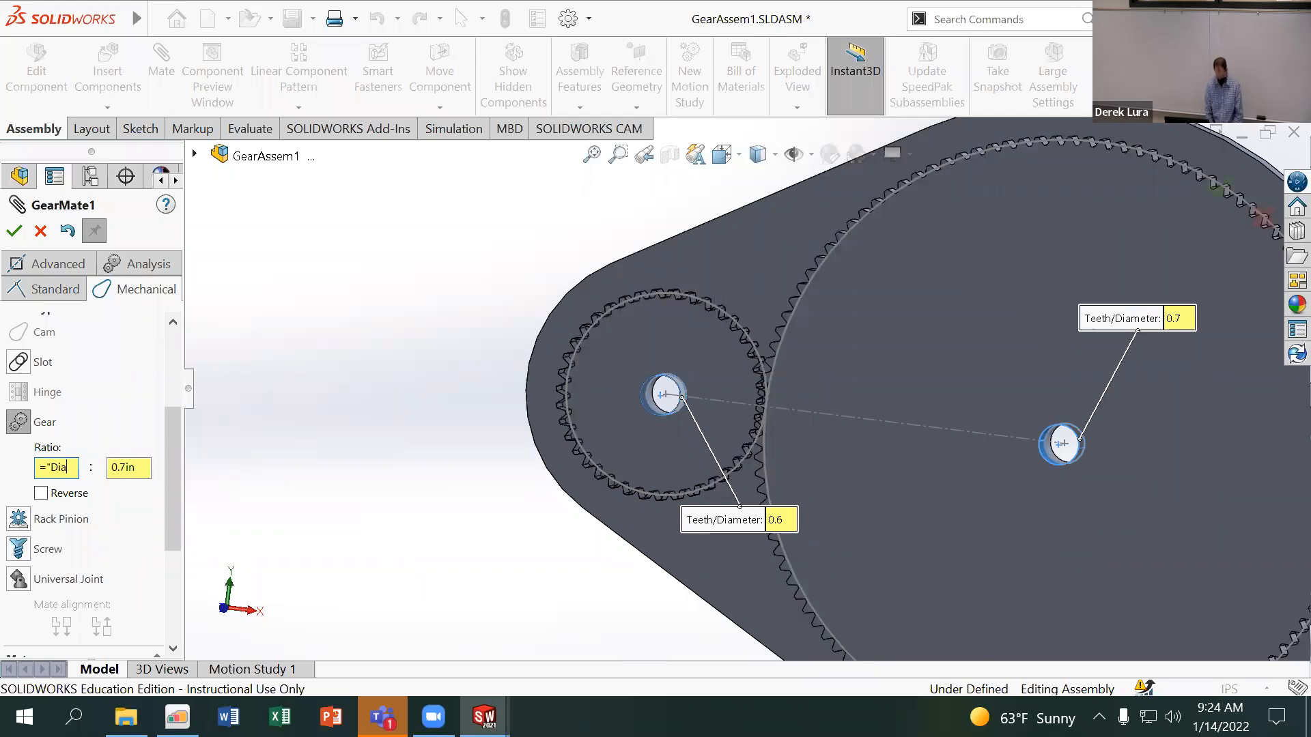
pyautogui.press('Return')
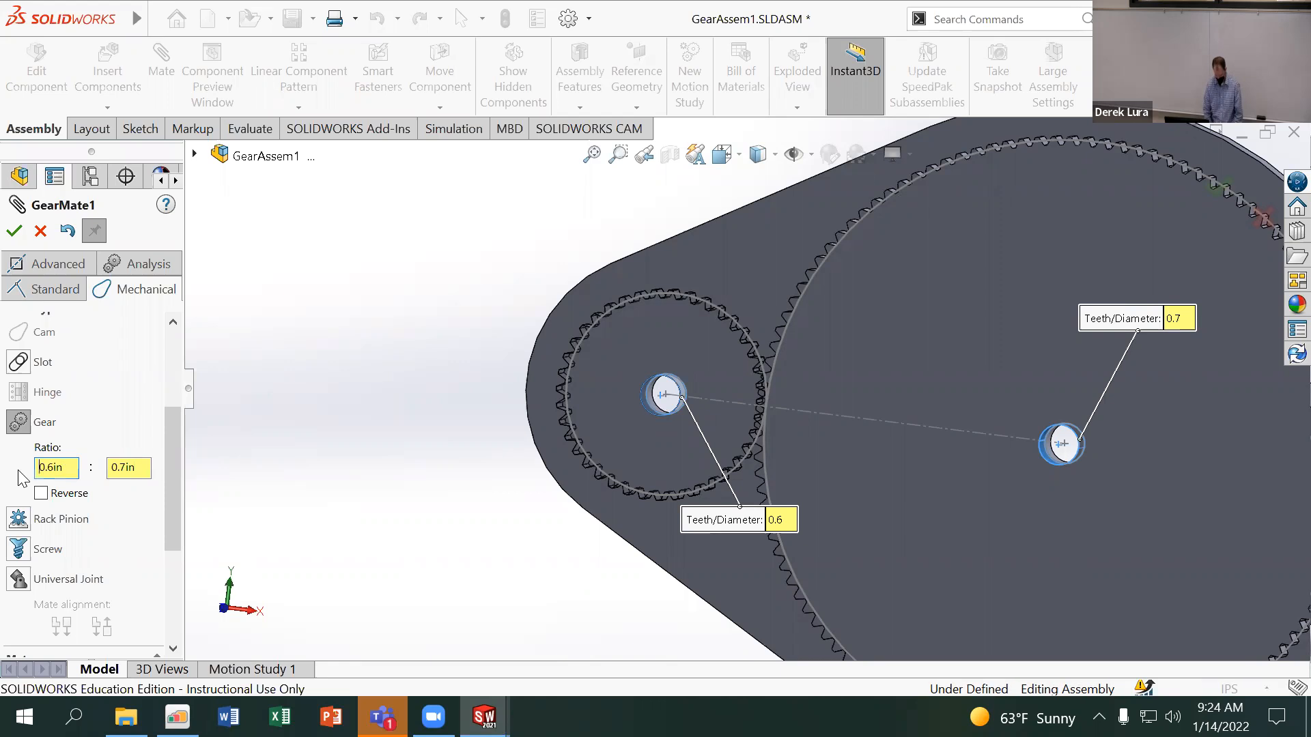
pyautogui.click(13, 232)
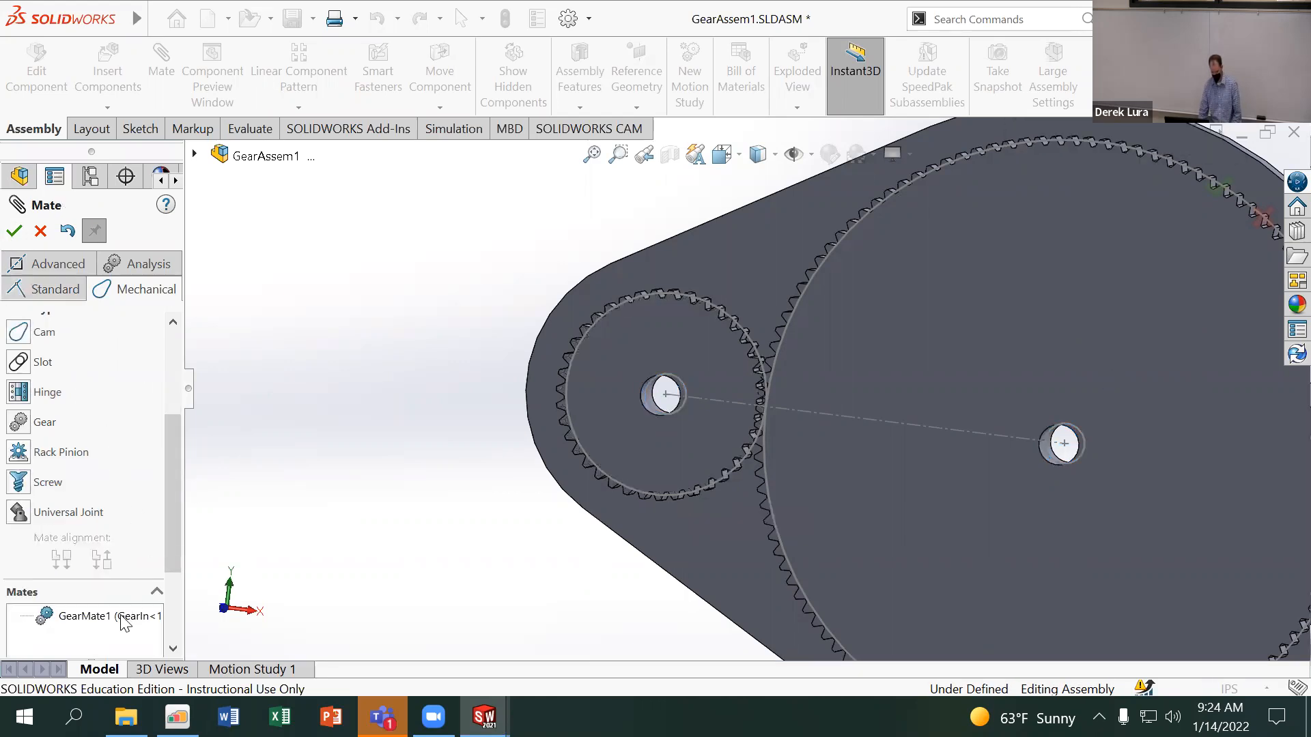
pyautogui.click(15, 232)
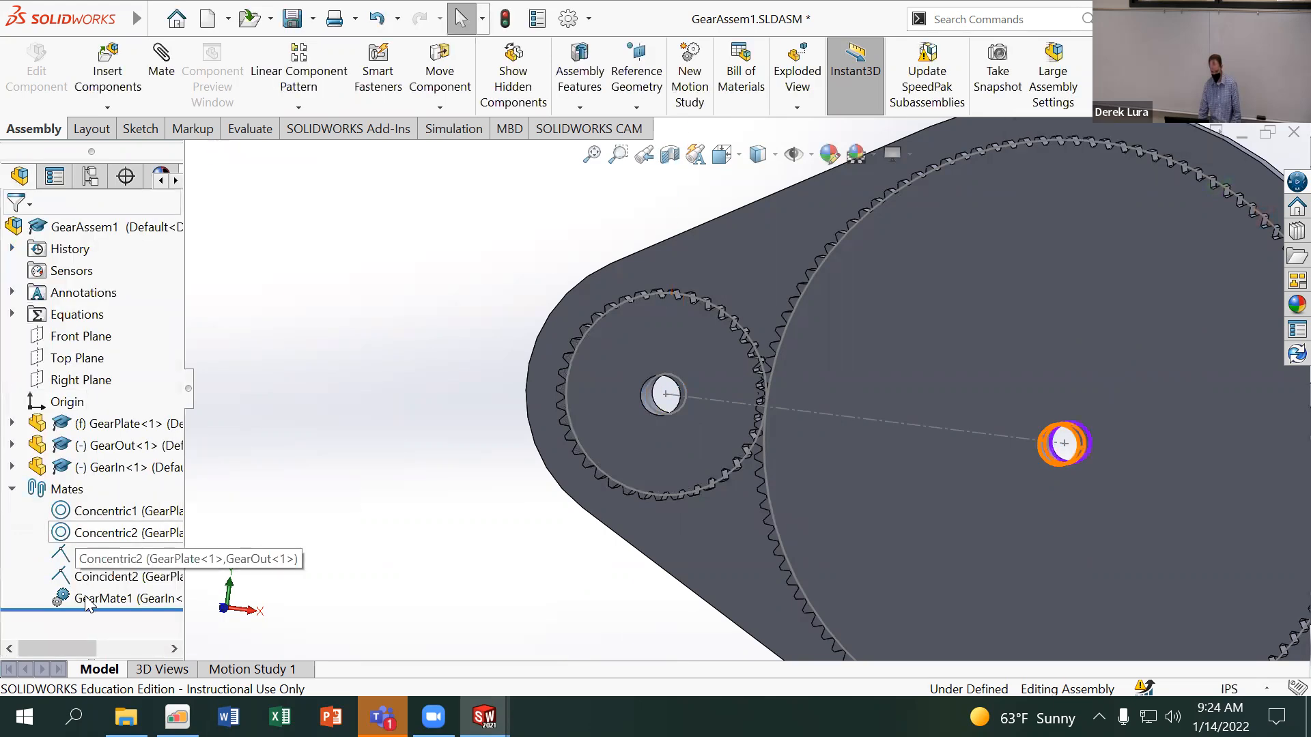
# Reapply the equation-driven values of GearMate1's ratio dimensions, 1.25 in for GearIn and 3.75 in for GearOut, and rebuild the assembly
pyautogui.click(87, 599)
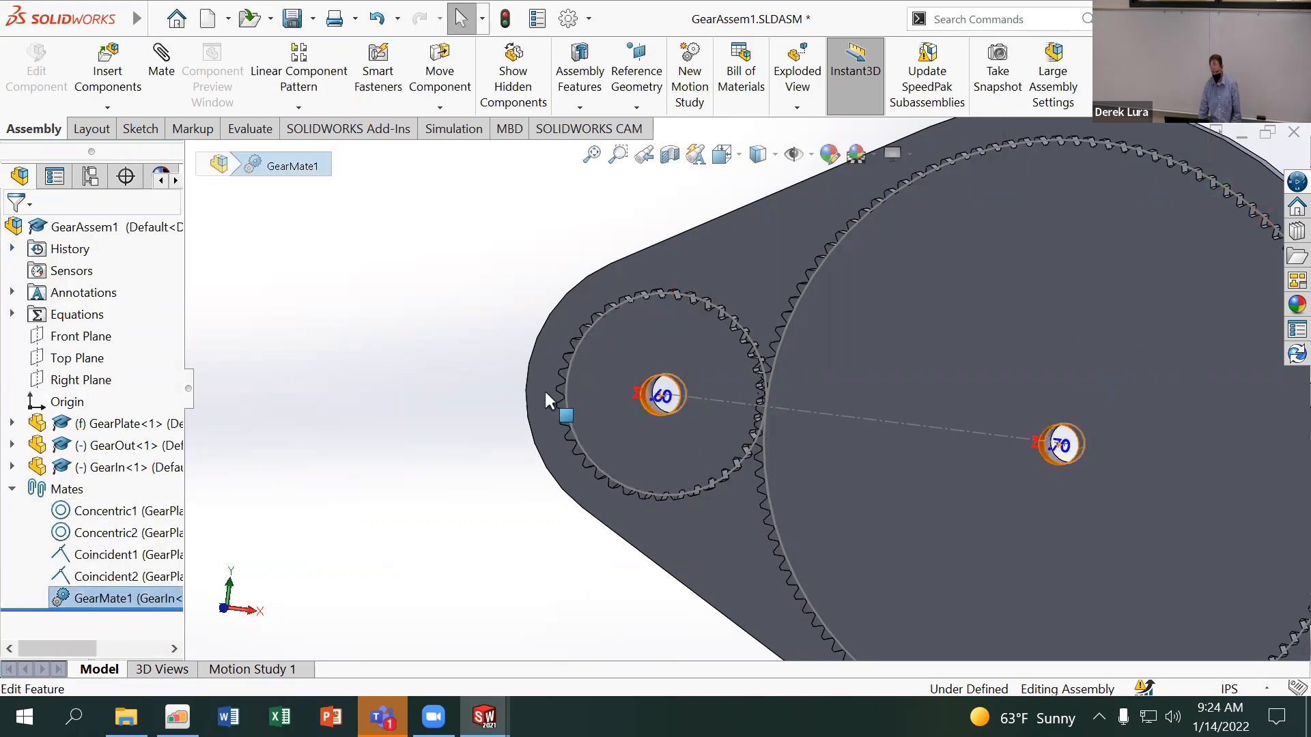
pyautogui.doubleClick(658, 396)
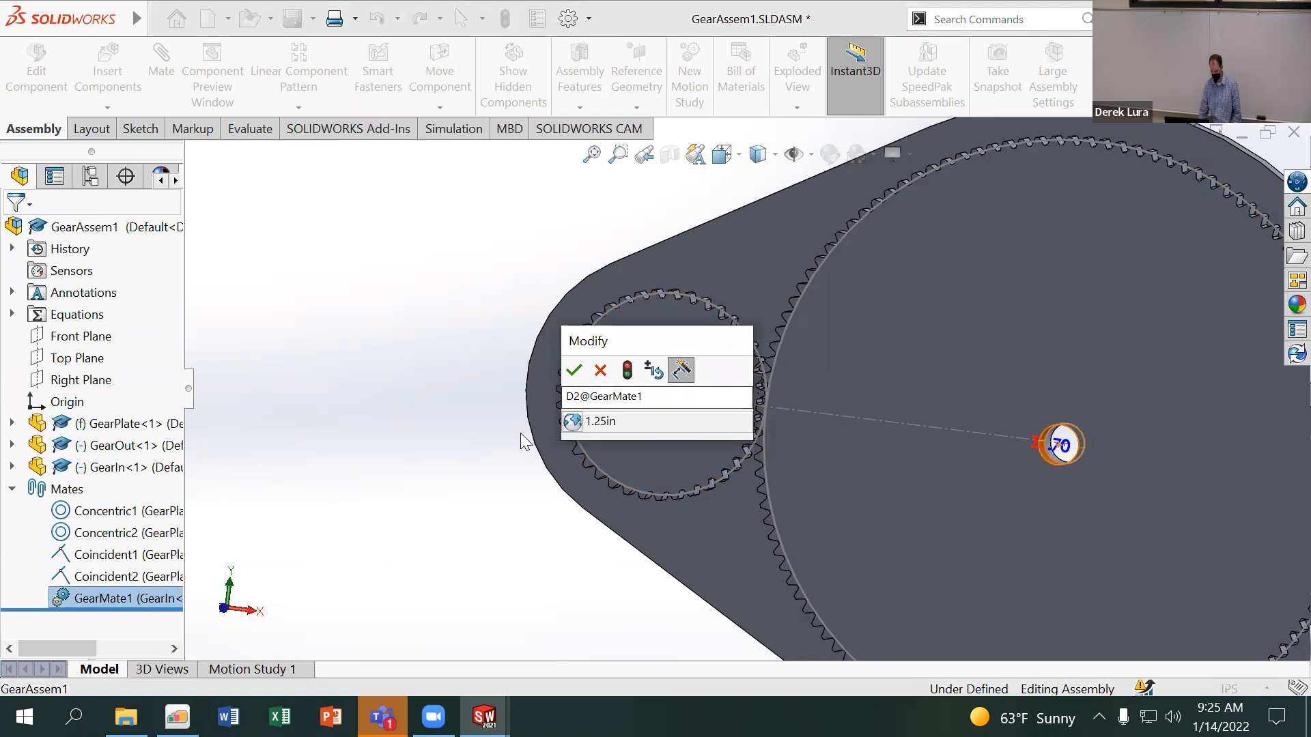
pyautogui.click(574, 370)
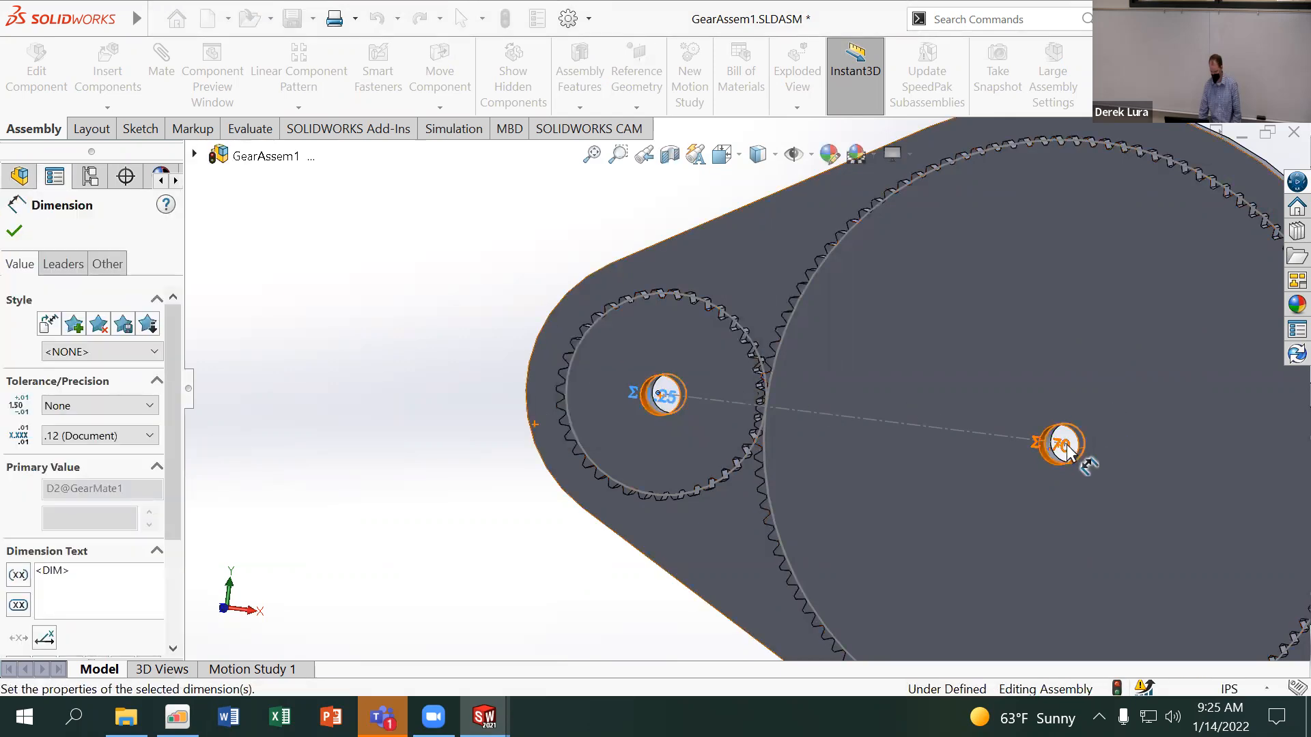
pyautogui.doubleClick(1062, 447)
pyautogui.click(978, 417)
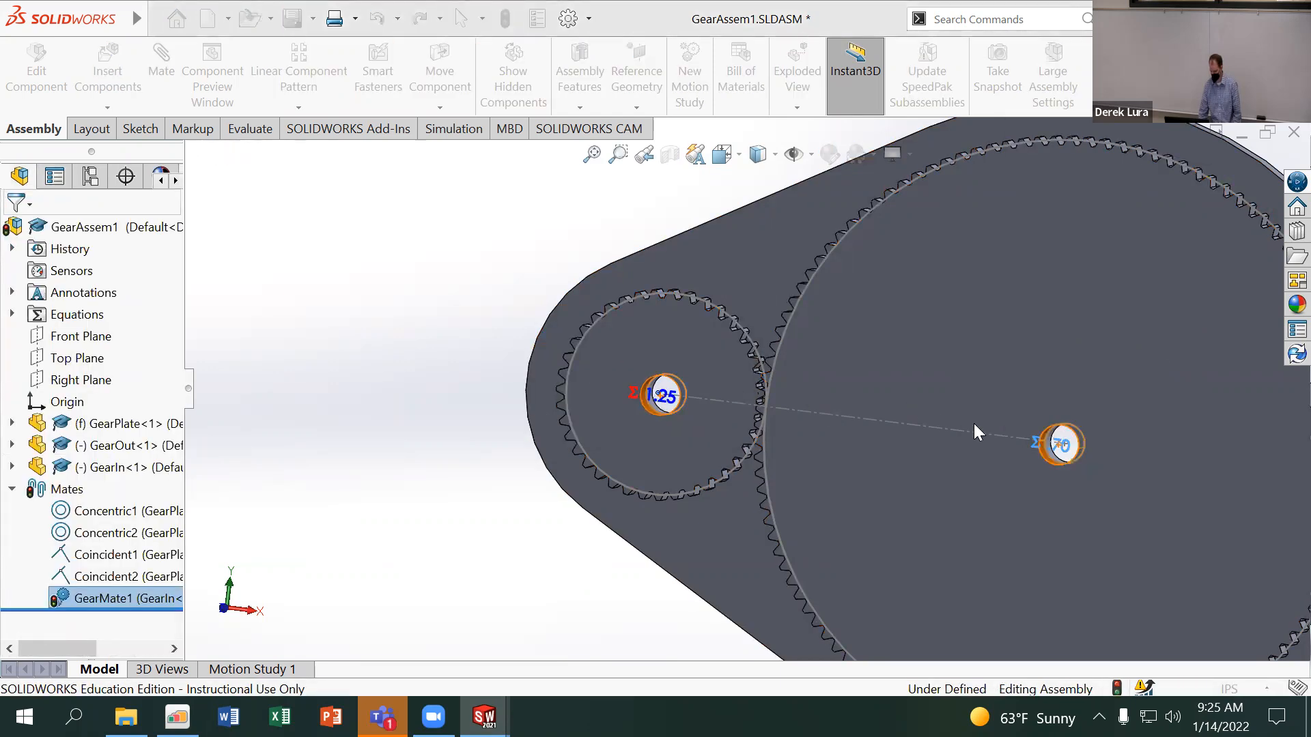
pyautogui.click(414, 329)
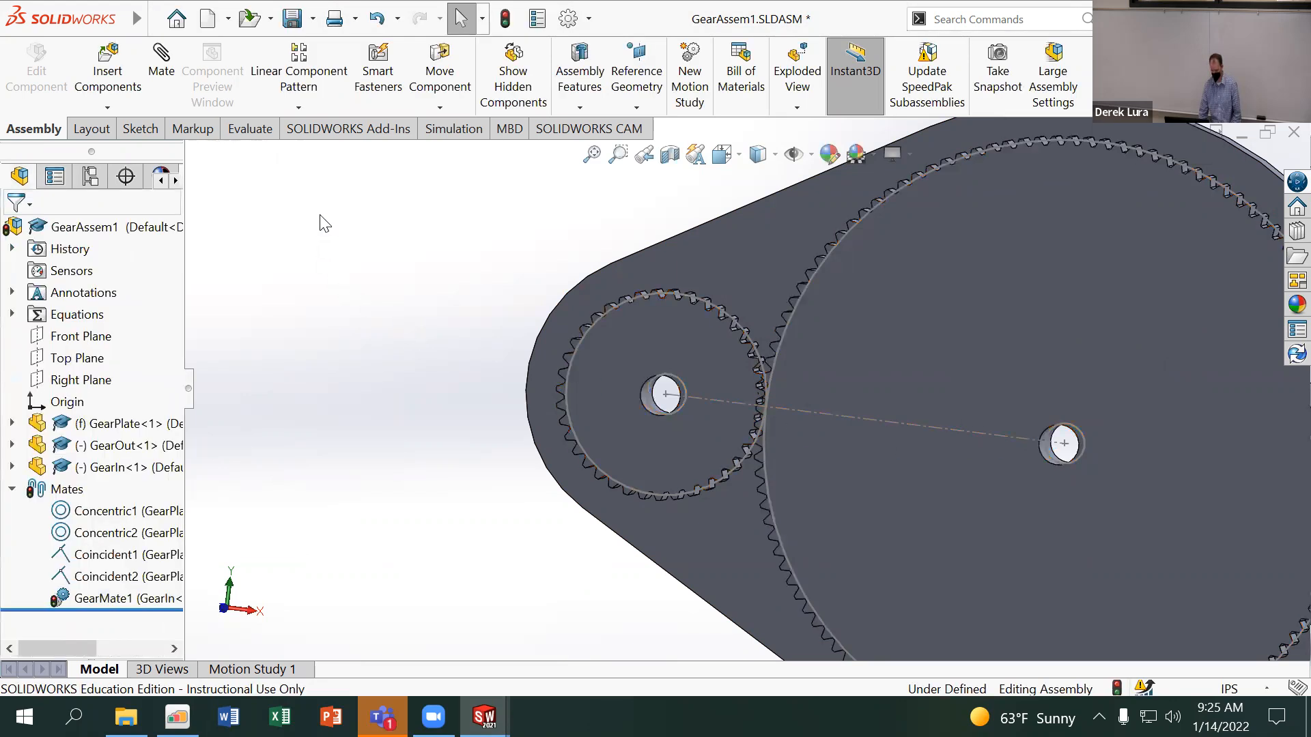
pyautogui.click(505, 18)
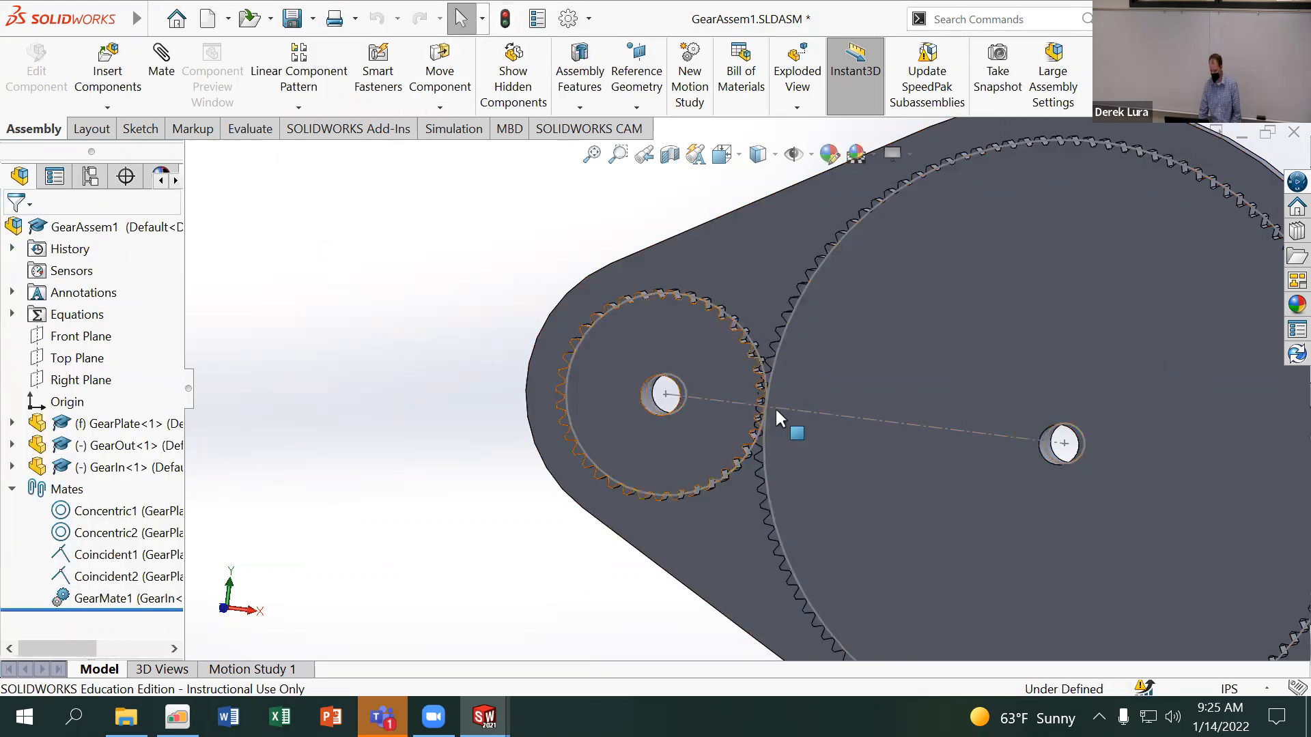
# Turn GearIn on the plate and examine closely how its teeth mesh with GearOut
pyautogui.scroll(-3, 776, 407)
pyautogui.moveTo(647, 266); pyautogui.dragTo(649, 329)
pyautogui.scroll(-3, 649, 329)
pyautogui.moveTo(779, 321)
pyautogui.mouseDown(button='middle')
pyautogui.moveTo(862, 315)
pyautogui.moveTo(786, 317)
pyautogui.mouseUp(button='middle')
pyautogui.moveTo(772, 328)
pyautogui.mouseDown()
pyautogui.moveTo(775, 368)
pyautogui.moveTo(751, 307)
pyautogui.moveTo(784, 375)
pyautogui.moveTo(771, 439)
pyautogui.moveTo(741, 494)
pyautogui.moveTo(667, 534)
pyautogui.moveTo(471, 558)
pyautogui.moveTo(366, 512)
pyautogui.moveTo(321, 519)
pyautogui.mouseUp()
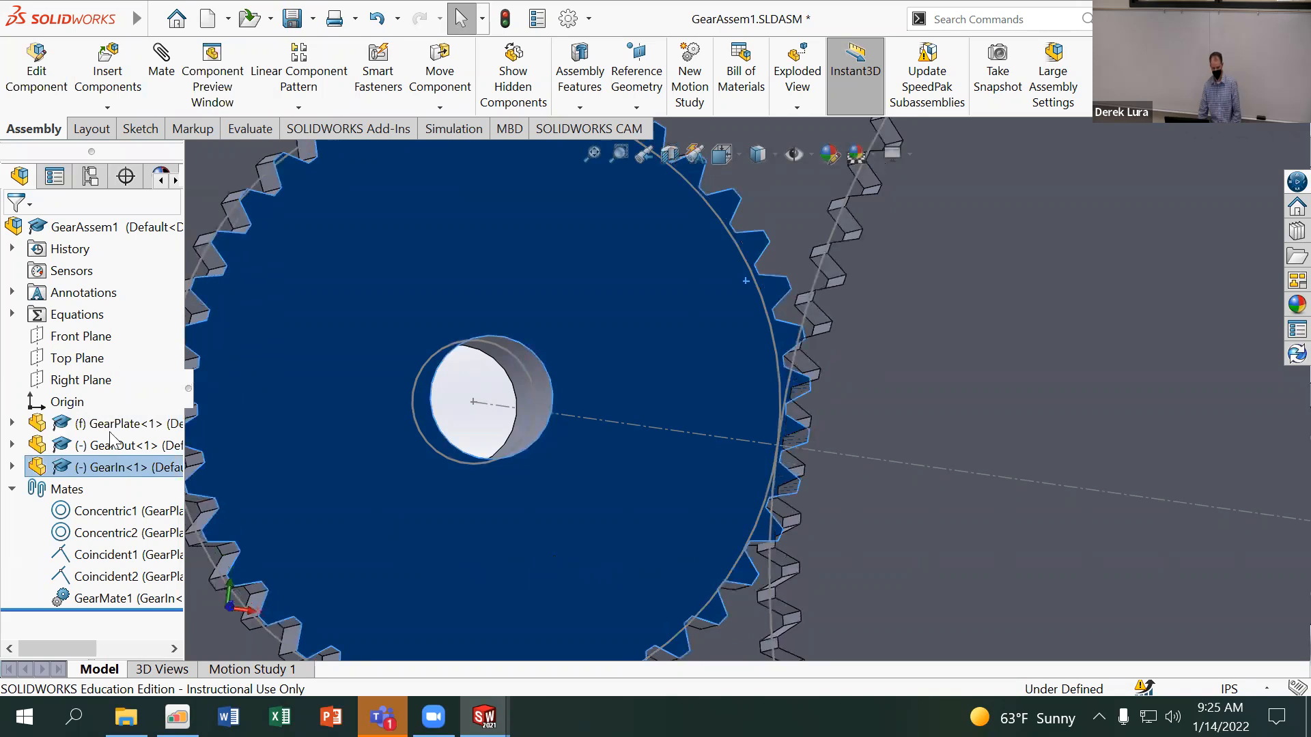
# Review the selected faces and the gear ratio in GearMate1's definition, and accept the mate as it is
pyautogui.click(68, 599)
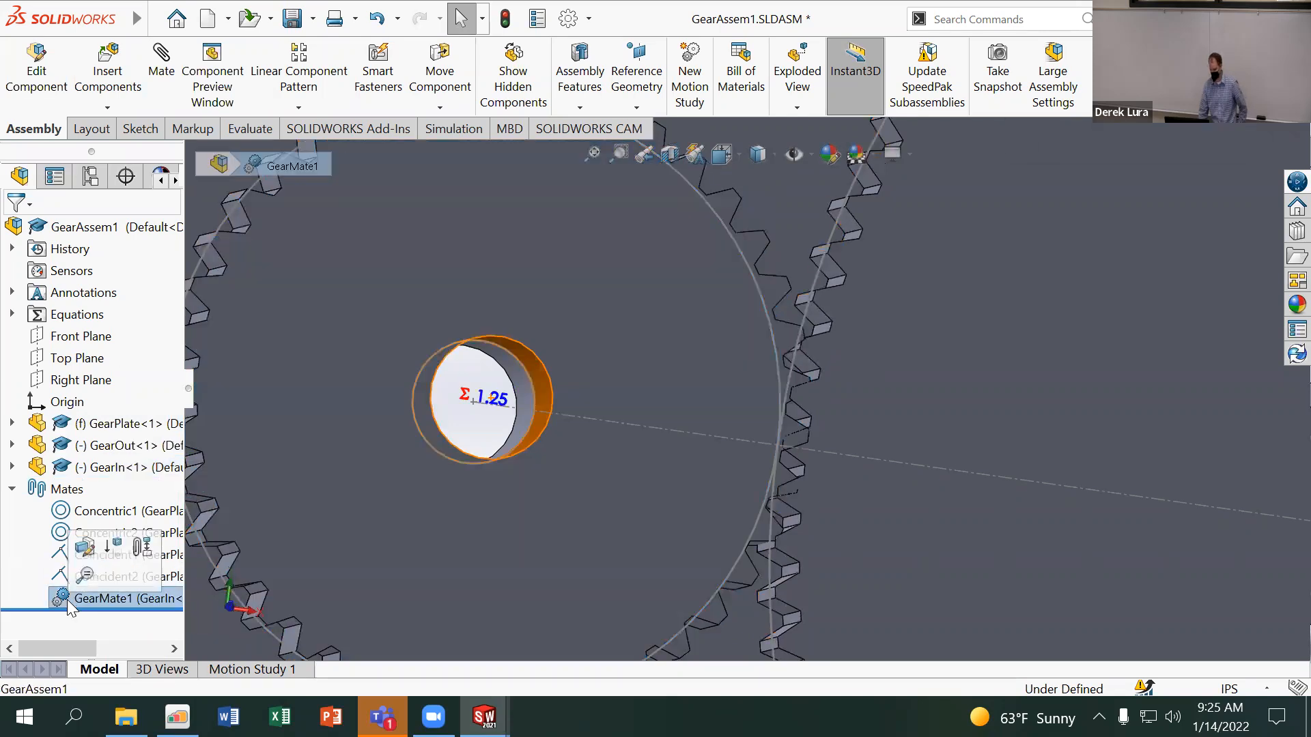
pyautogui.click(85, 547)
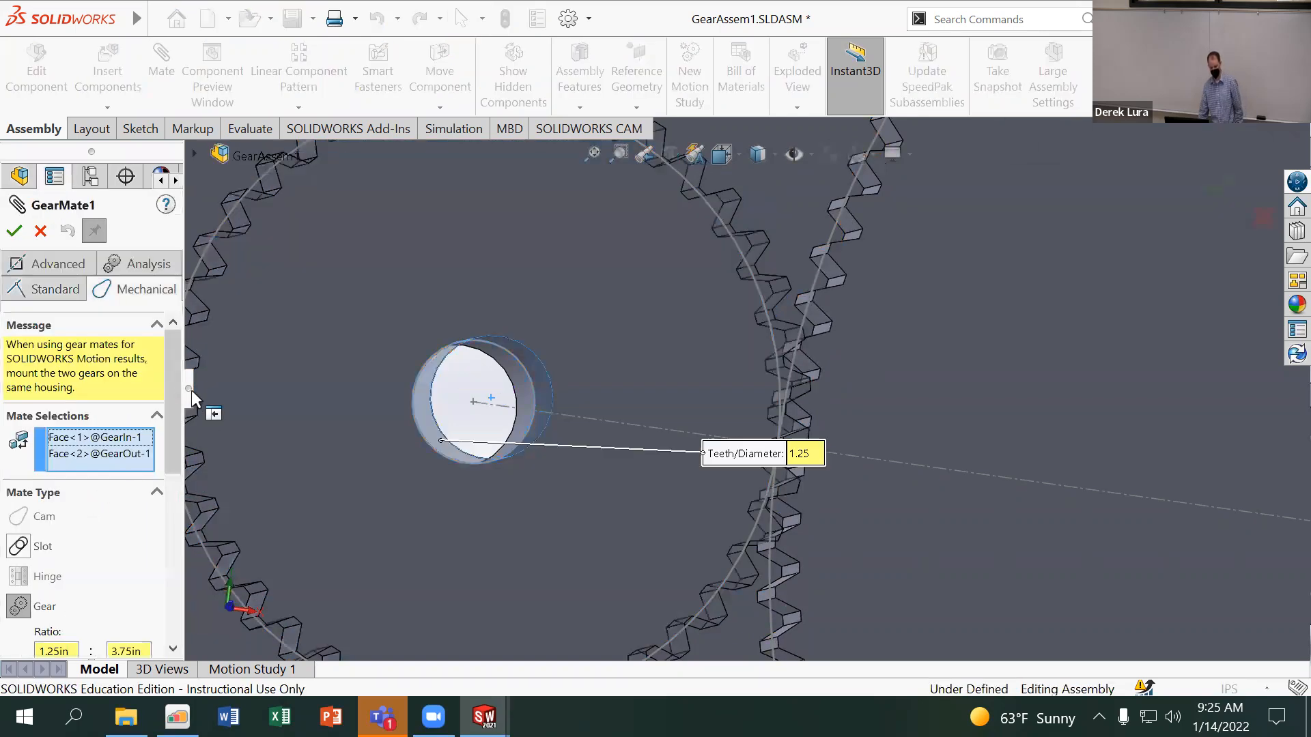
pyautogui.scroll(-3, 171, 410)
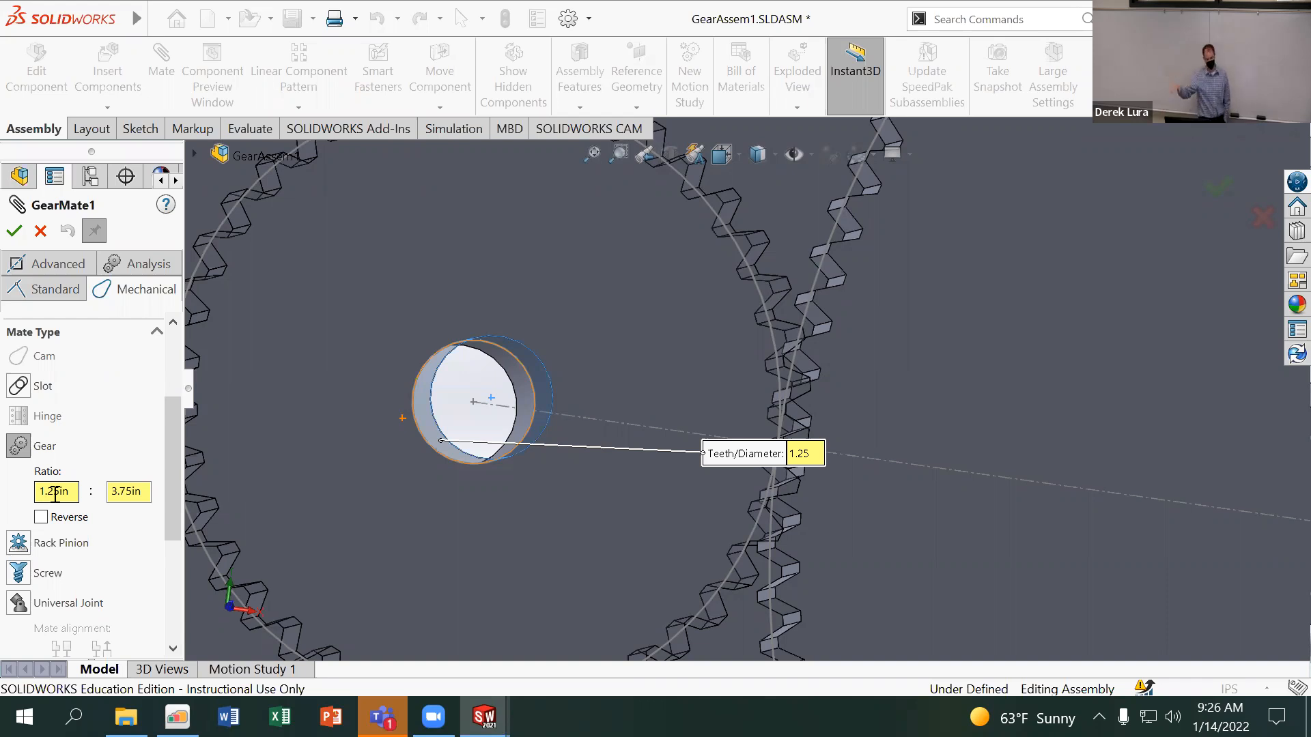
pyautogui.click(13, 231)
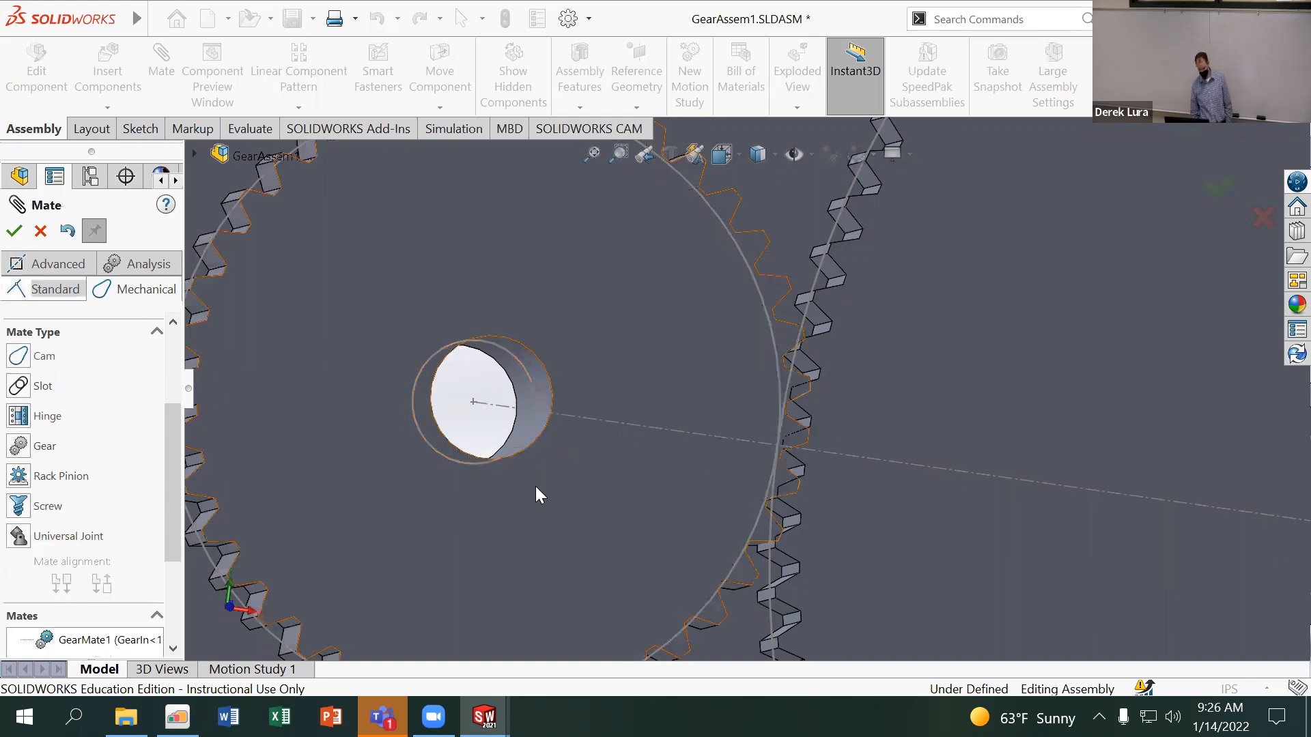
pyautogui.scroll(5, 535, 495)
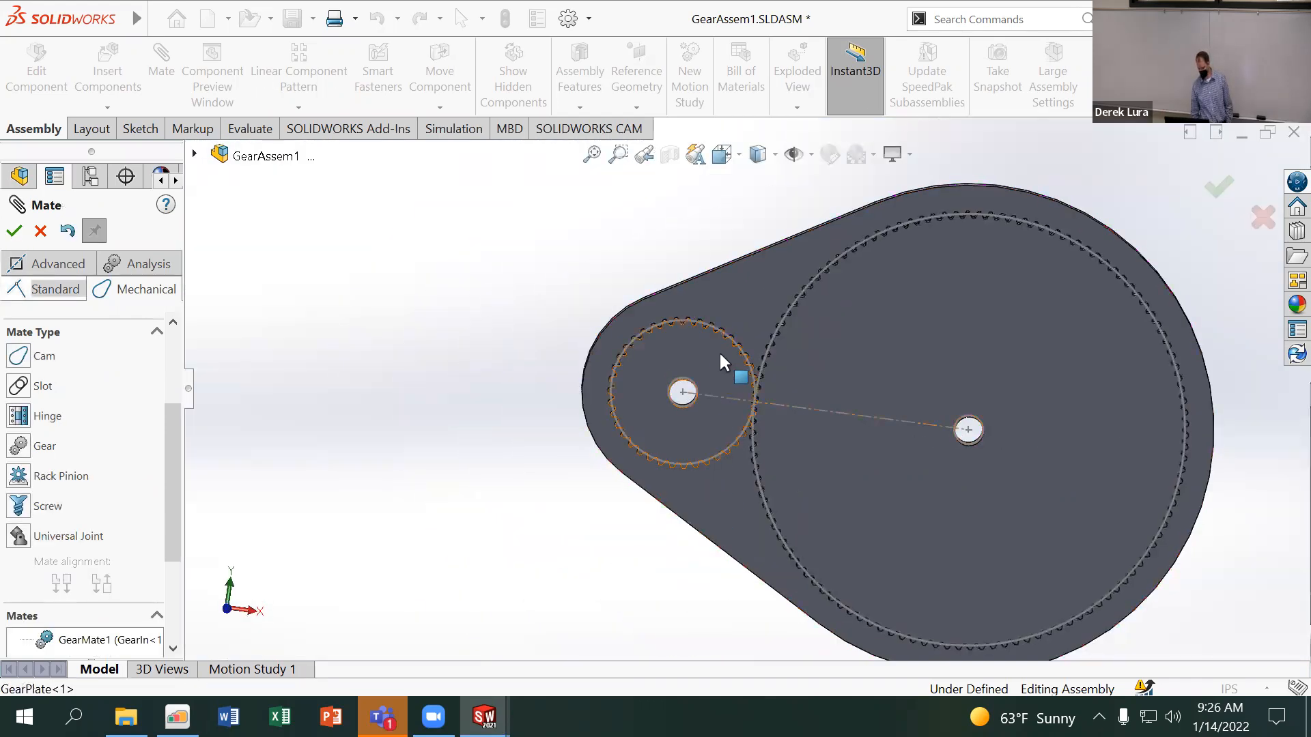
pyautogui.click(721, 355)
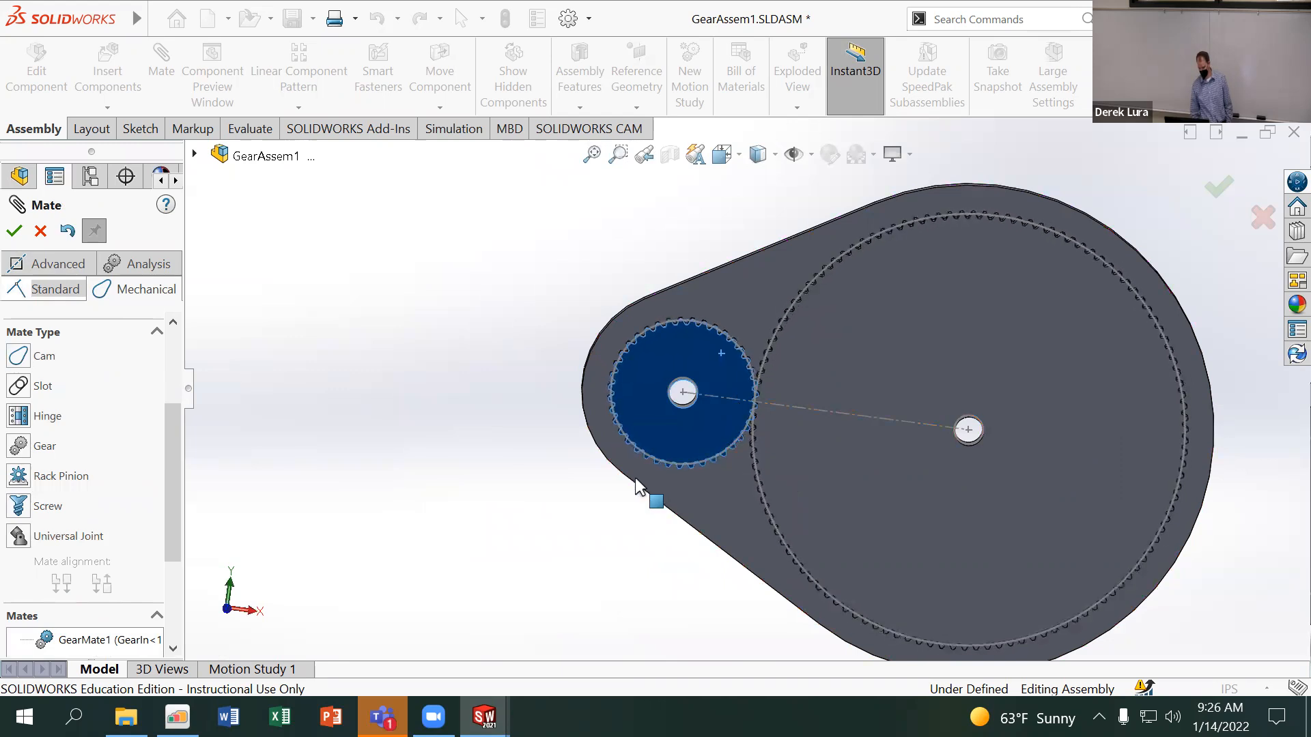
pyautogui.moveTo(635, 477); pyautogui.dragTo(629, 476)
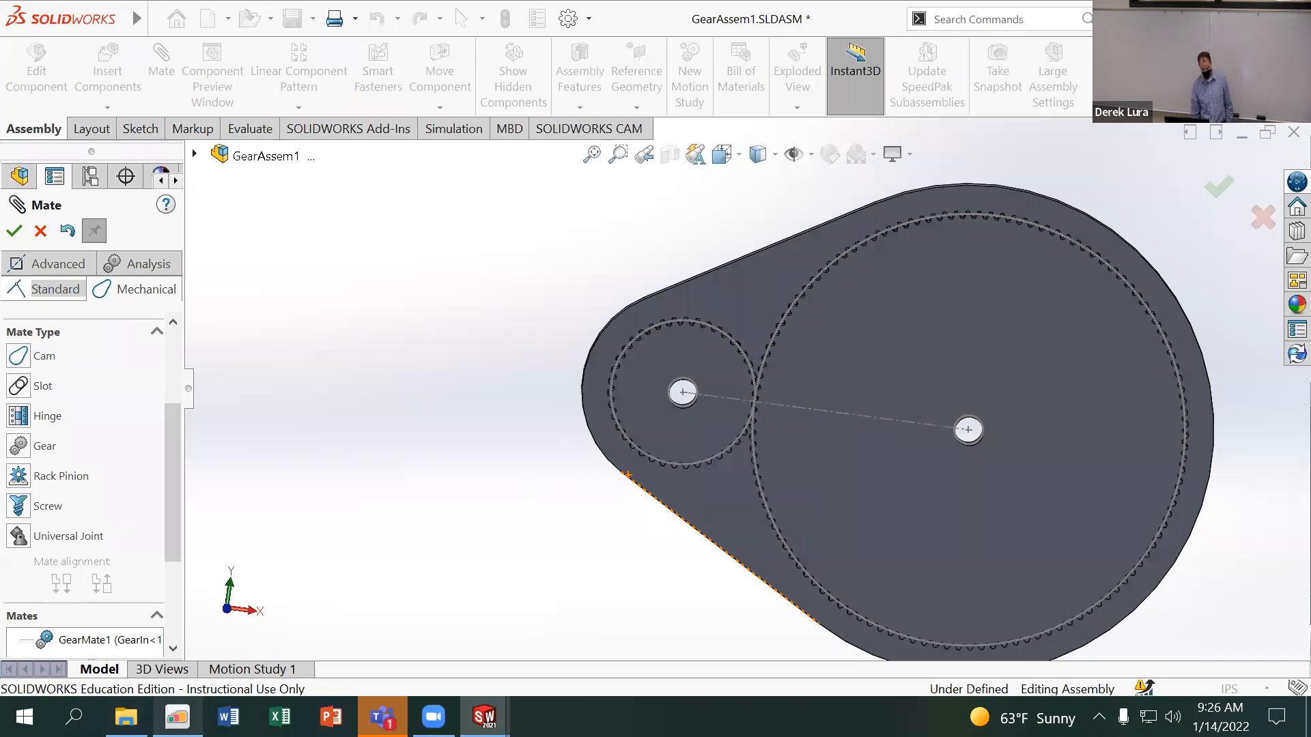
# Switch to the browser showing the Global Variables vs Design Tables lesson page
pyautogui.click(176, 717)
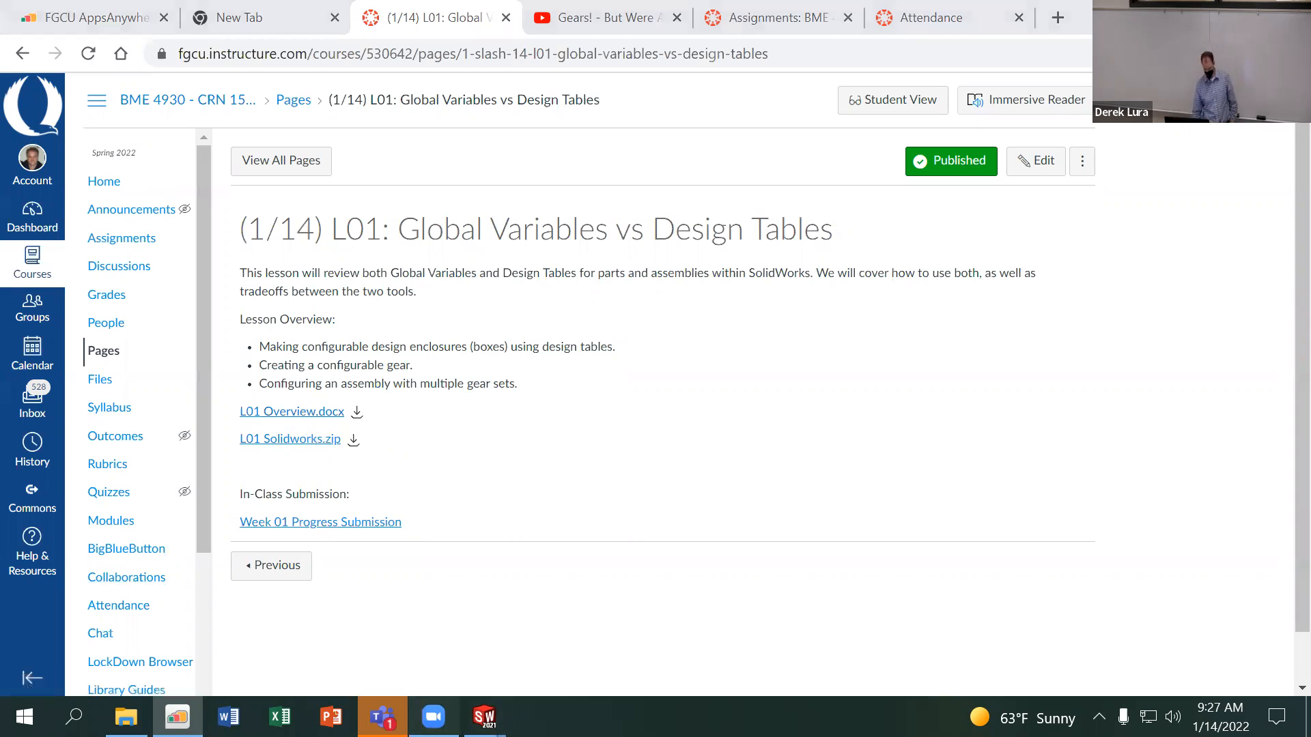
pyautogui.moveTo(484, 717)
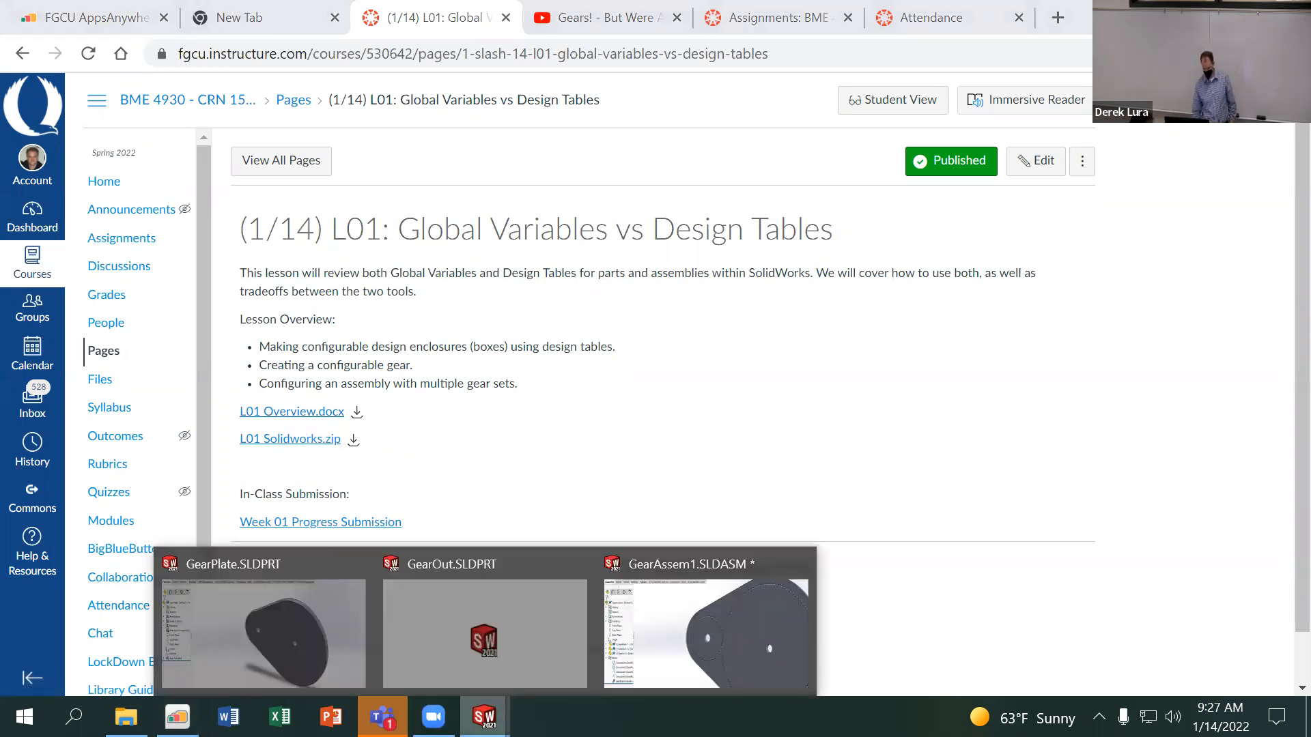